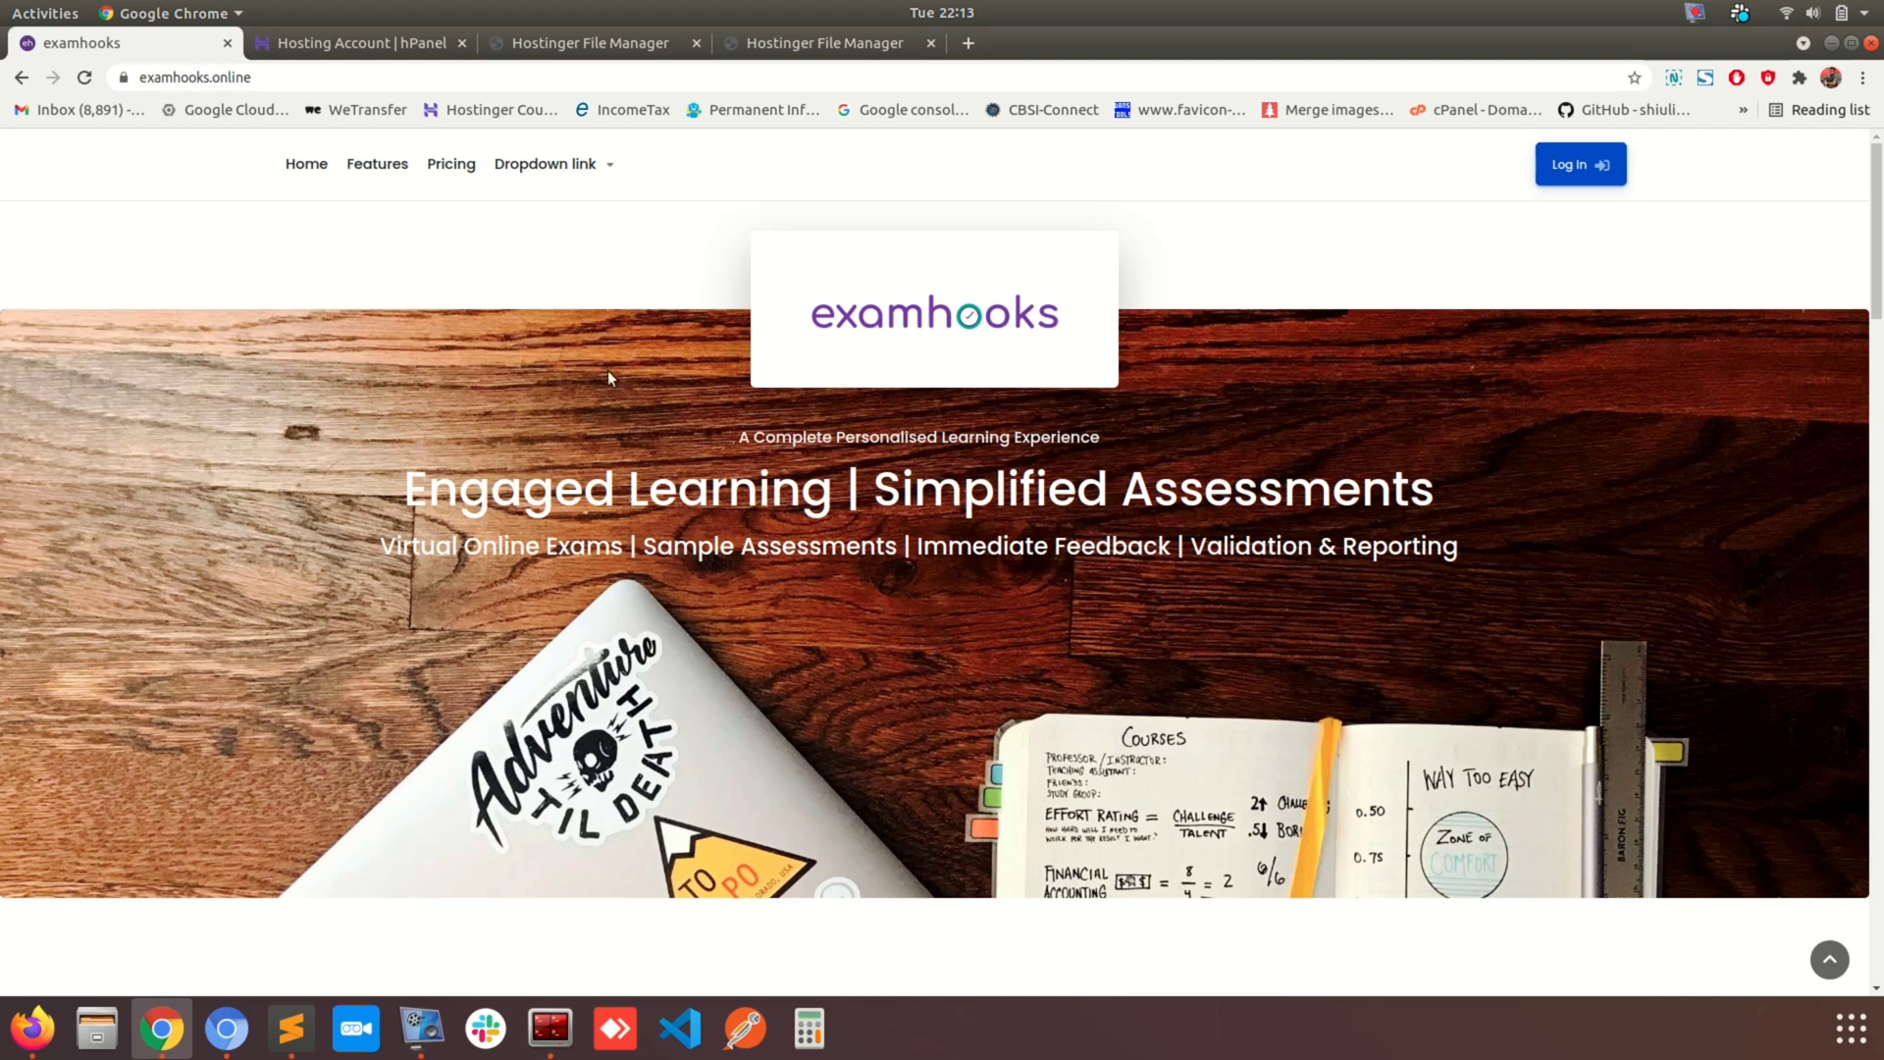
# Switch to Sublime Text and complete the heading so it reads "3 required folders to move out of datafolders:".
pyautogui.click(284, 1026)
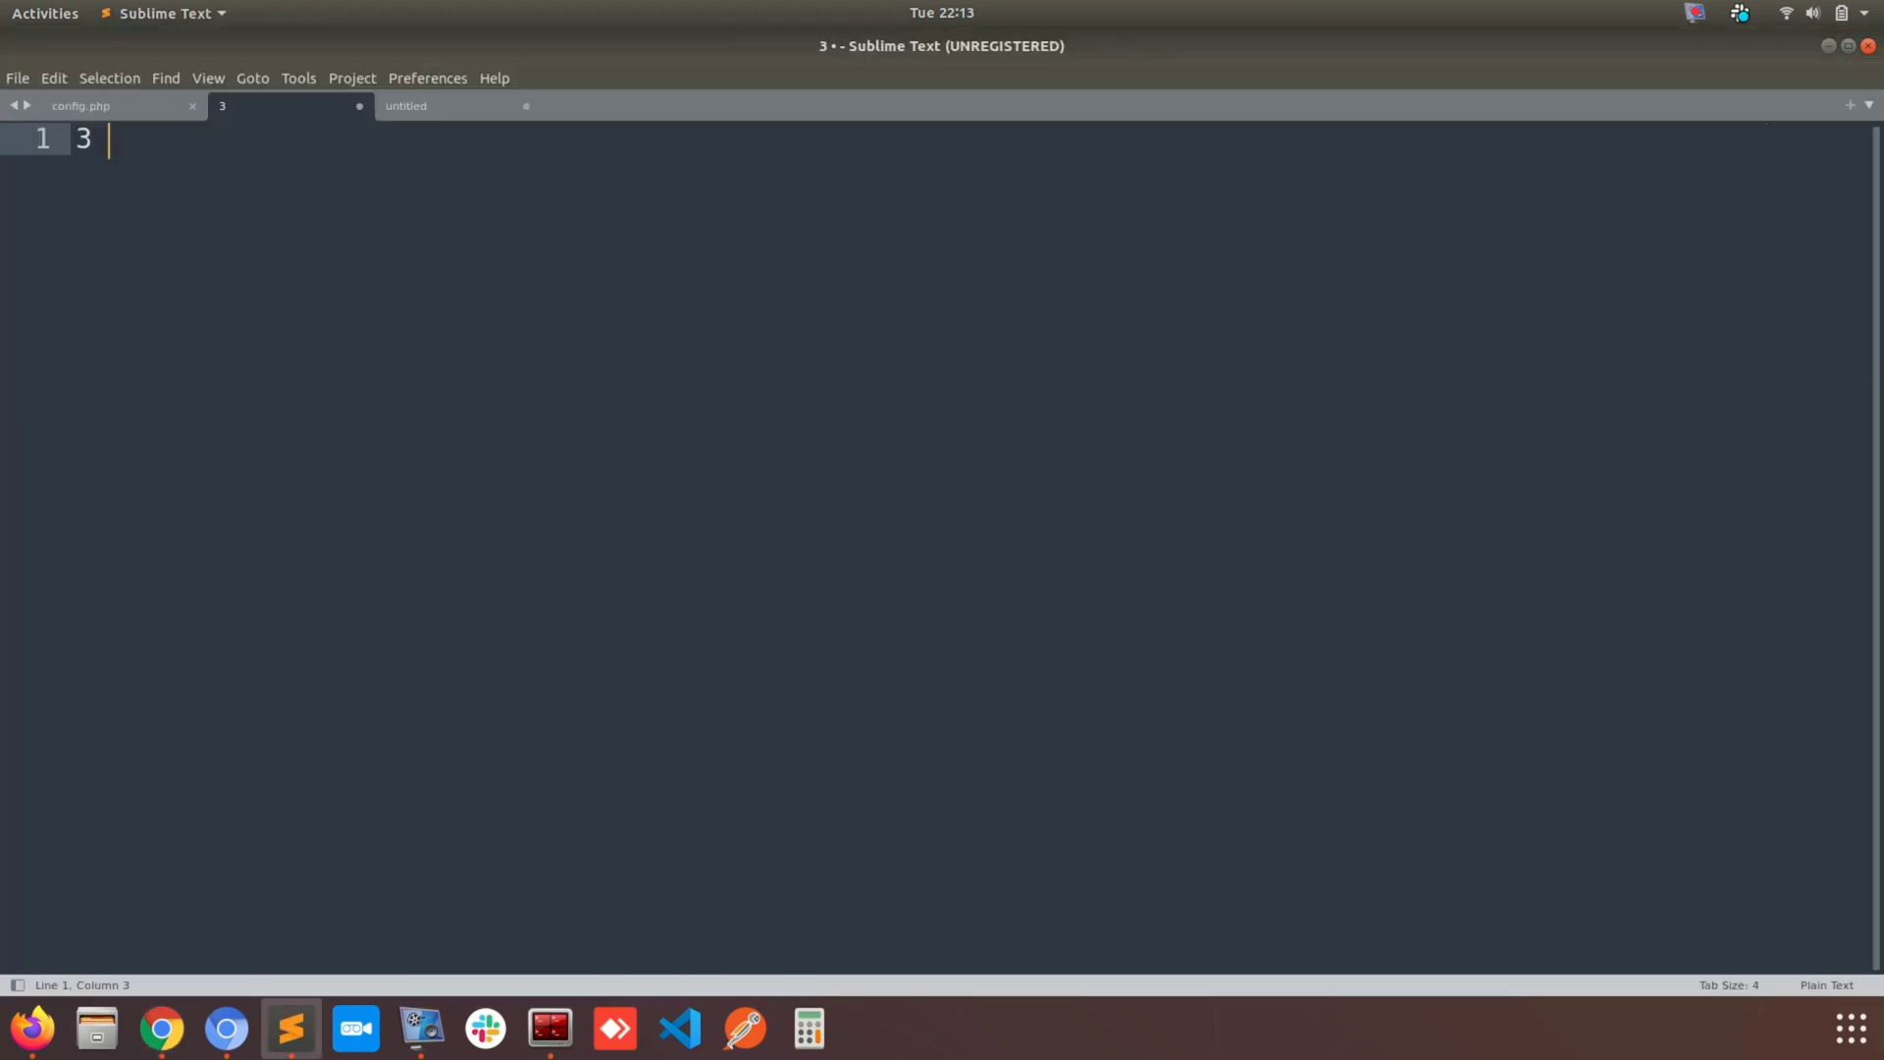
pyautogui.write('requied')
pyautogui.press('BackSpace')
pyautogui.press('BackSpace')
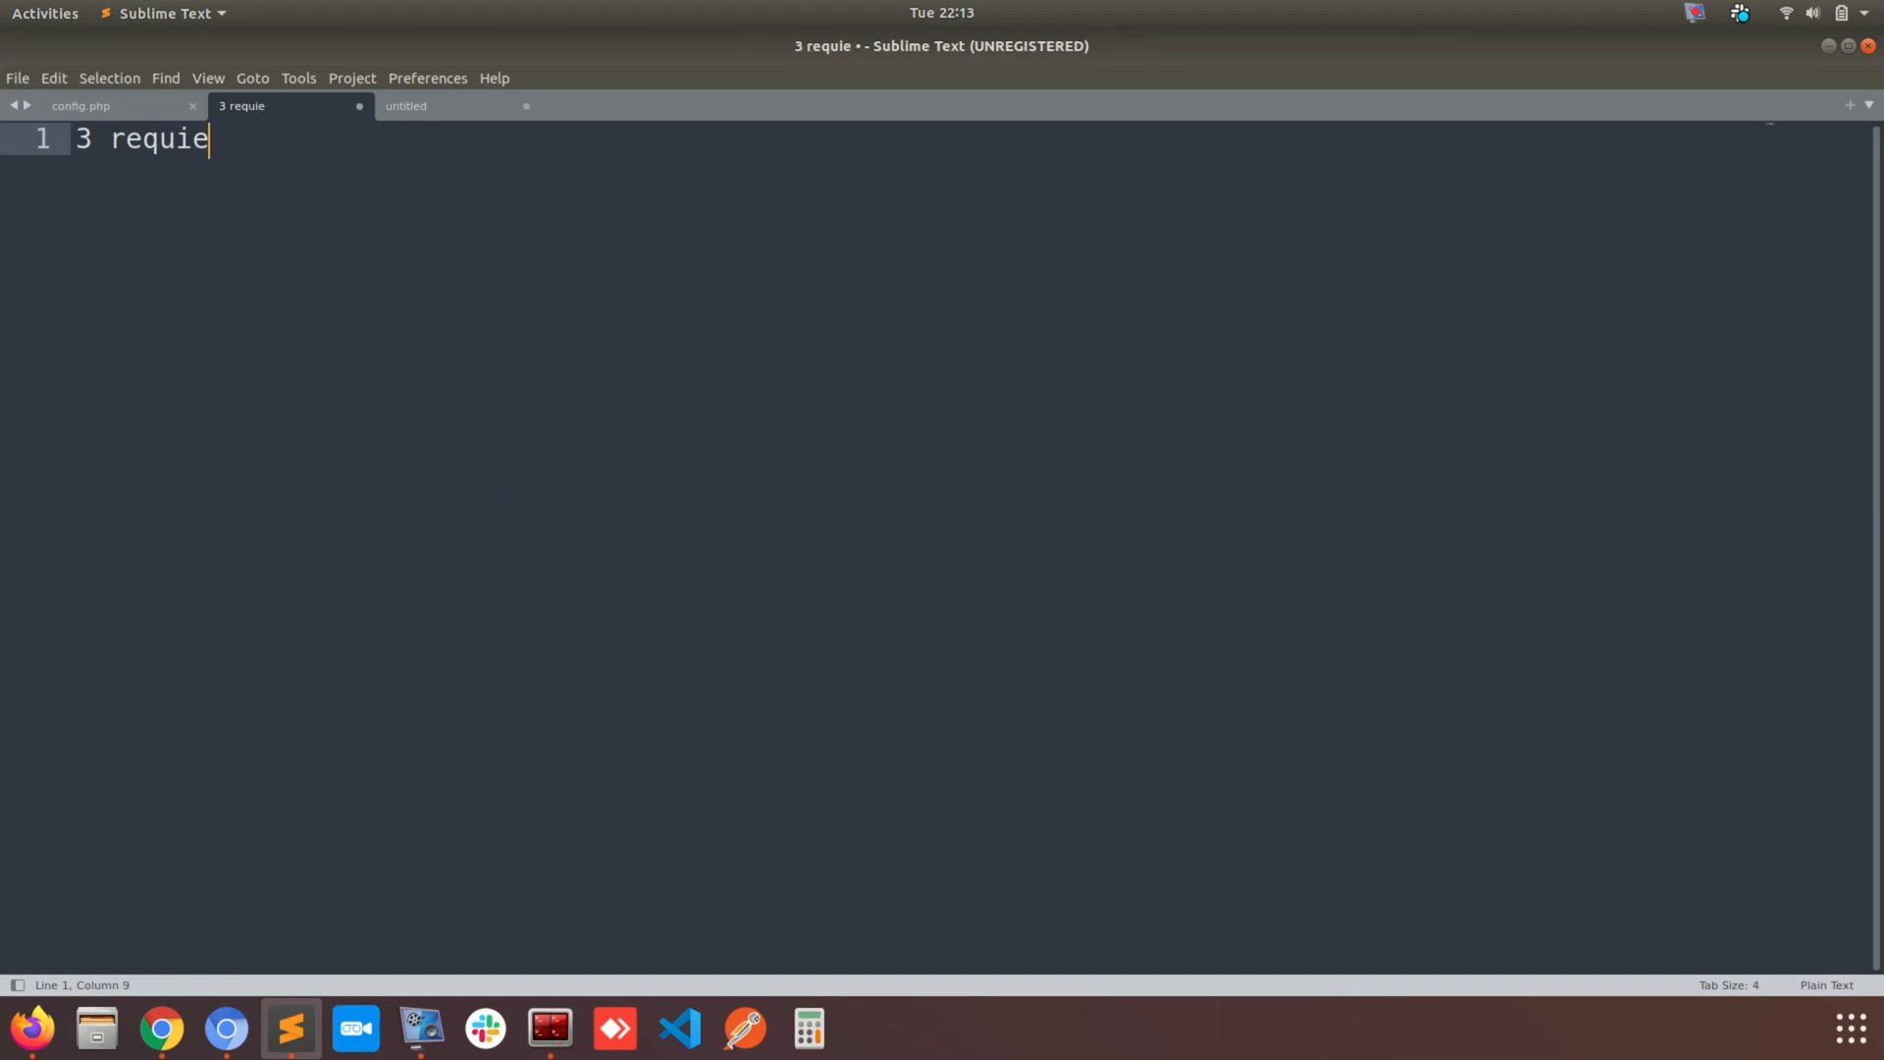
pyautogui.write('red fol')
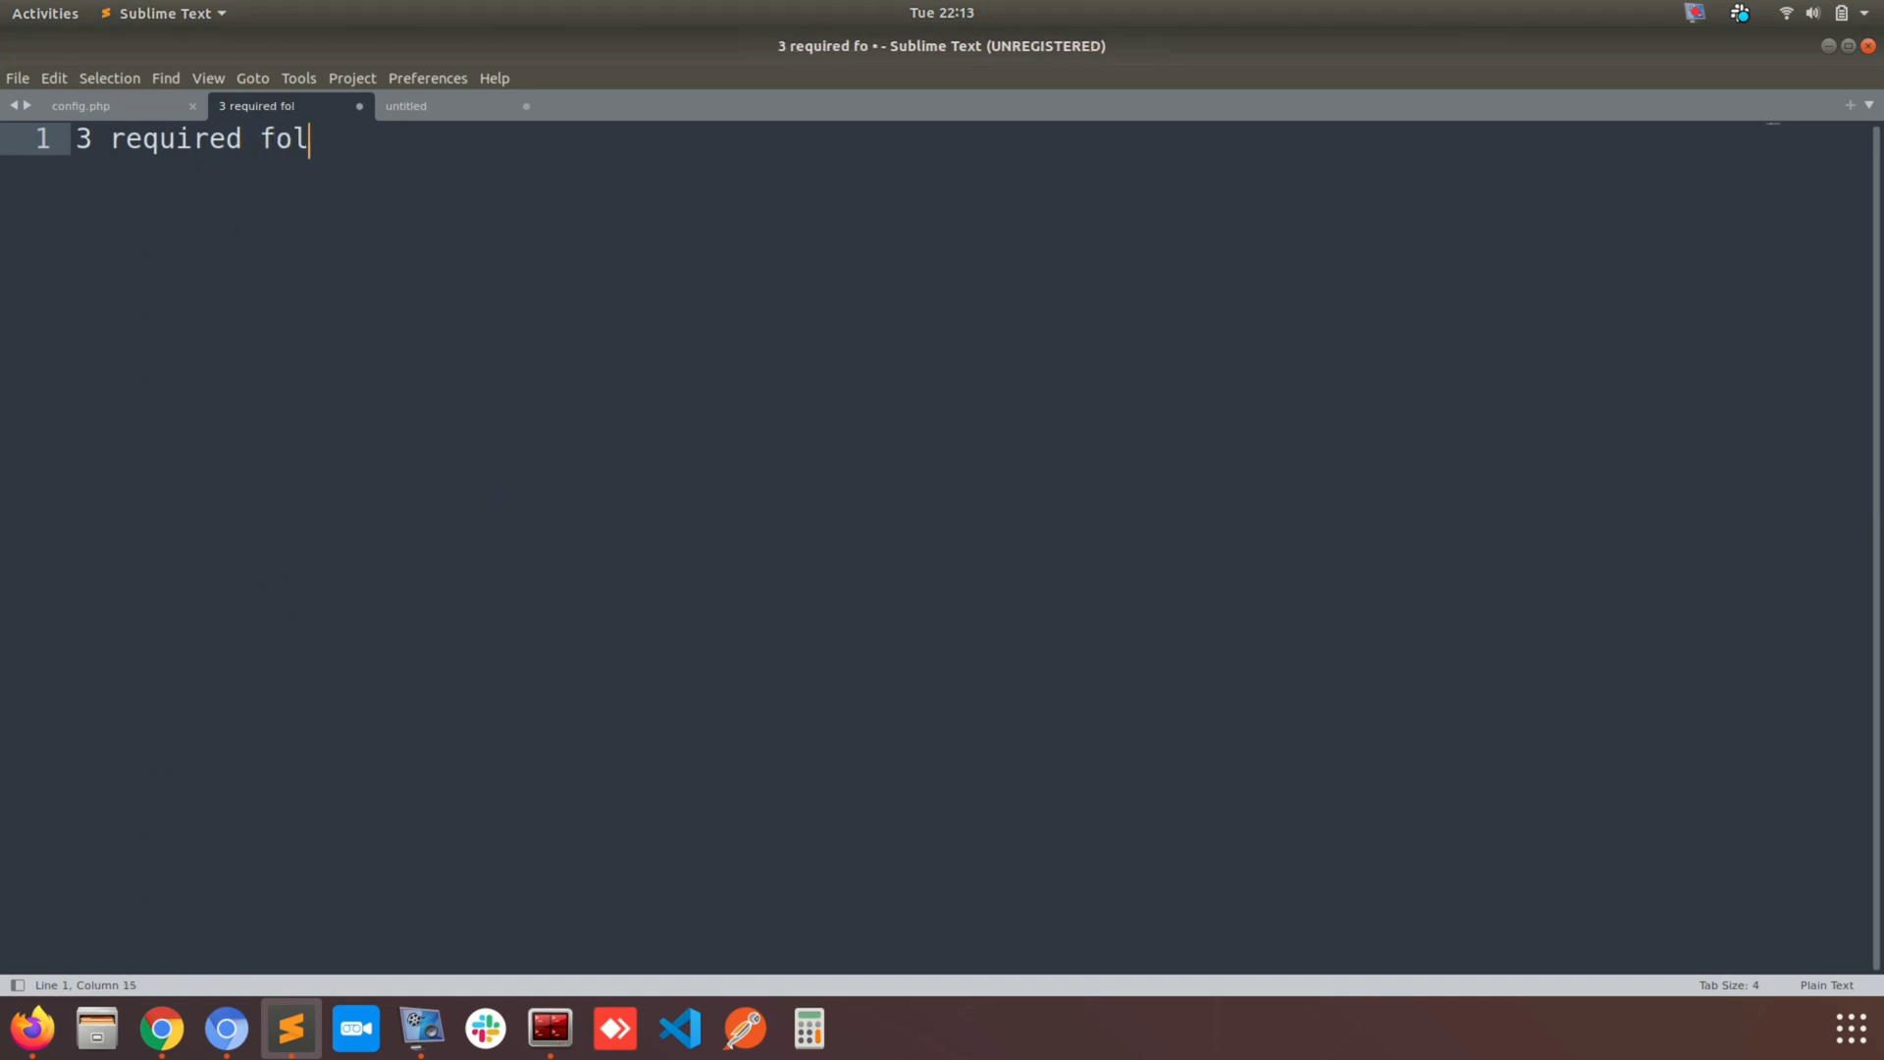
pyautogui.write('ders to mov')
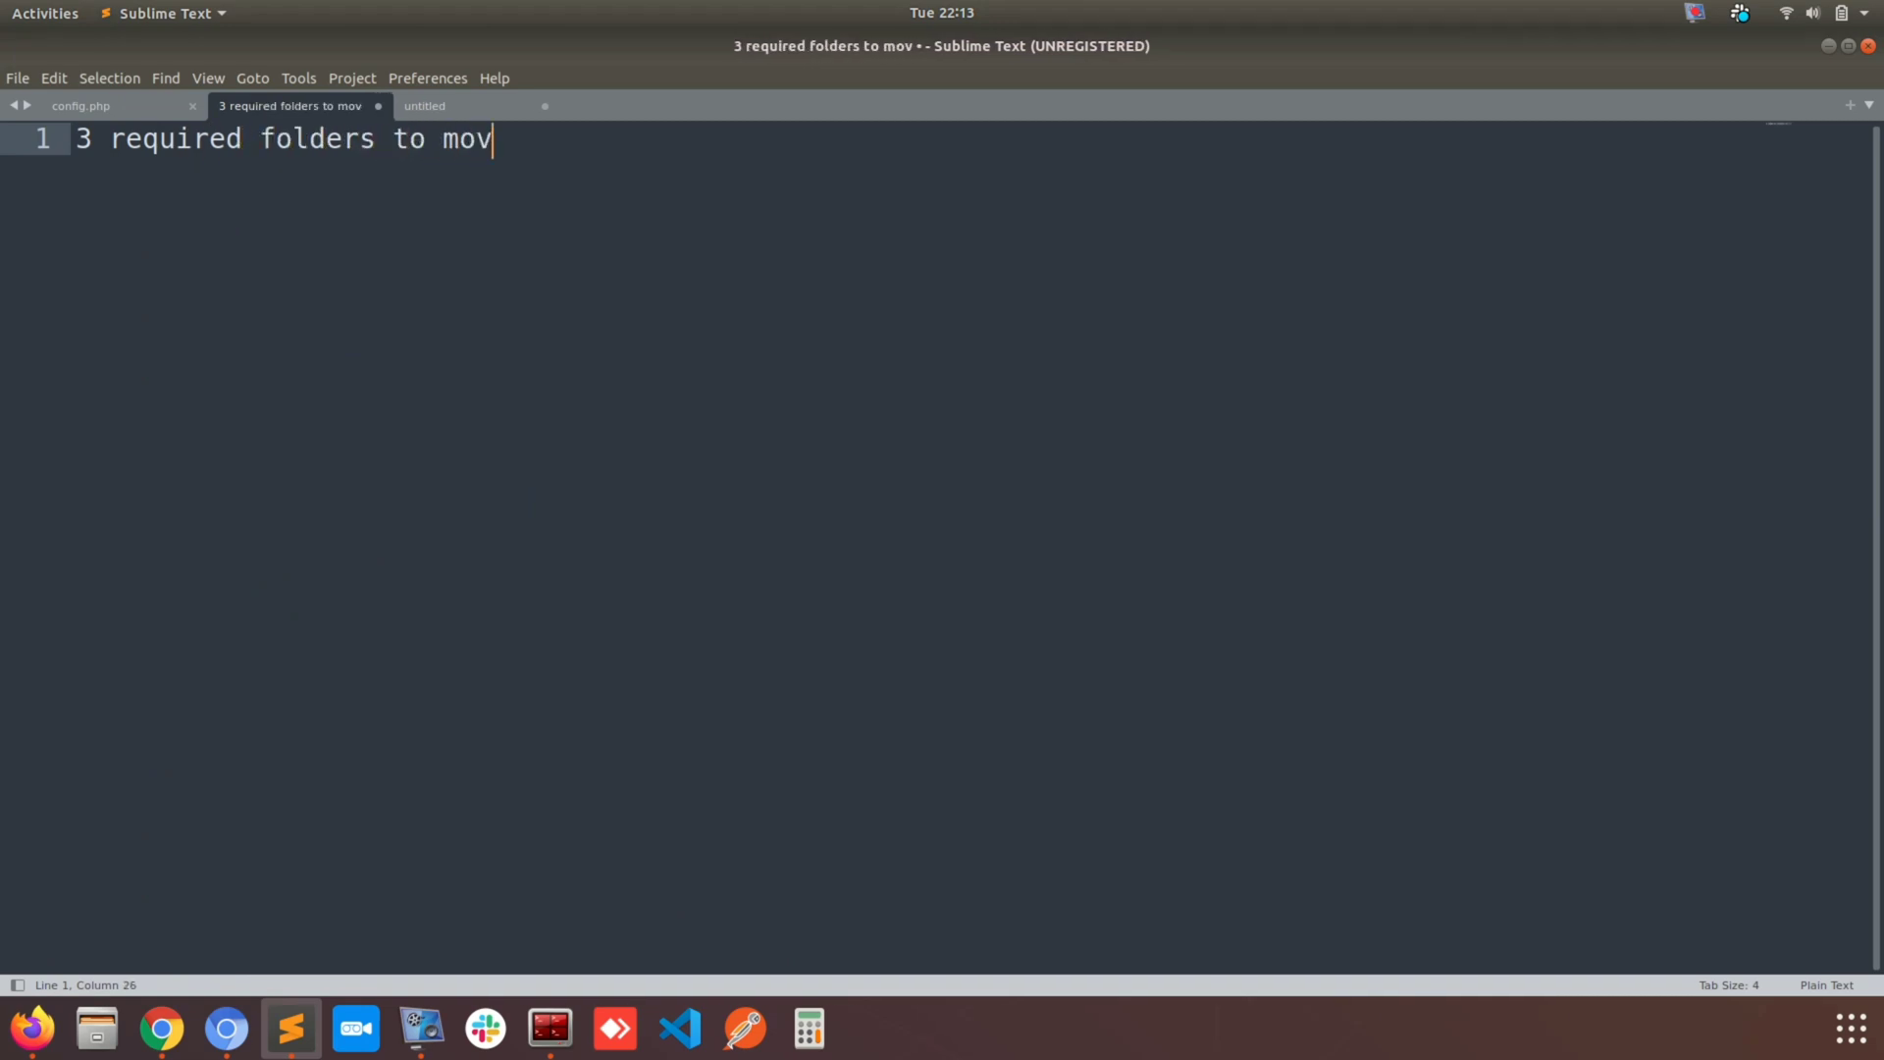
pyautogui.write('e out of ')
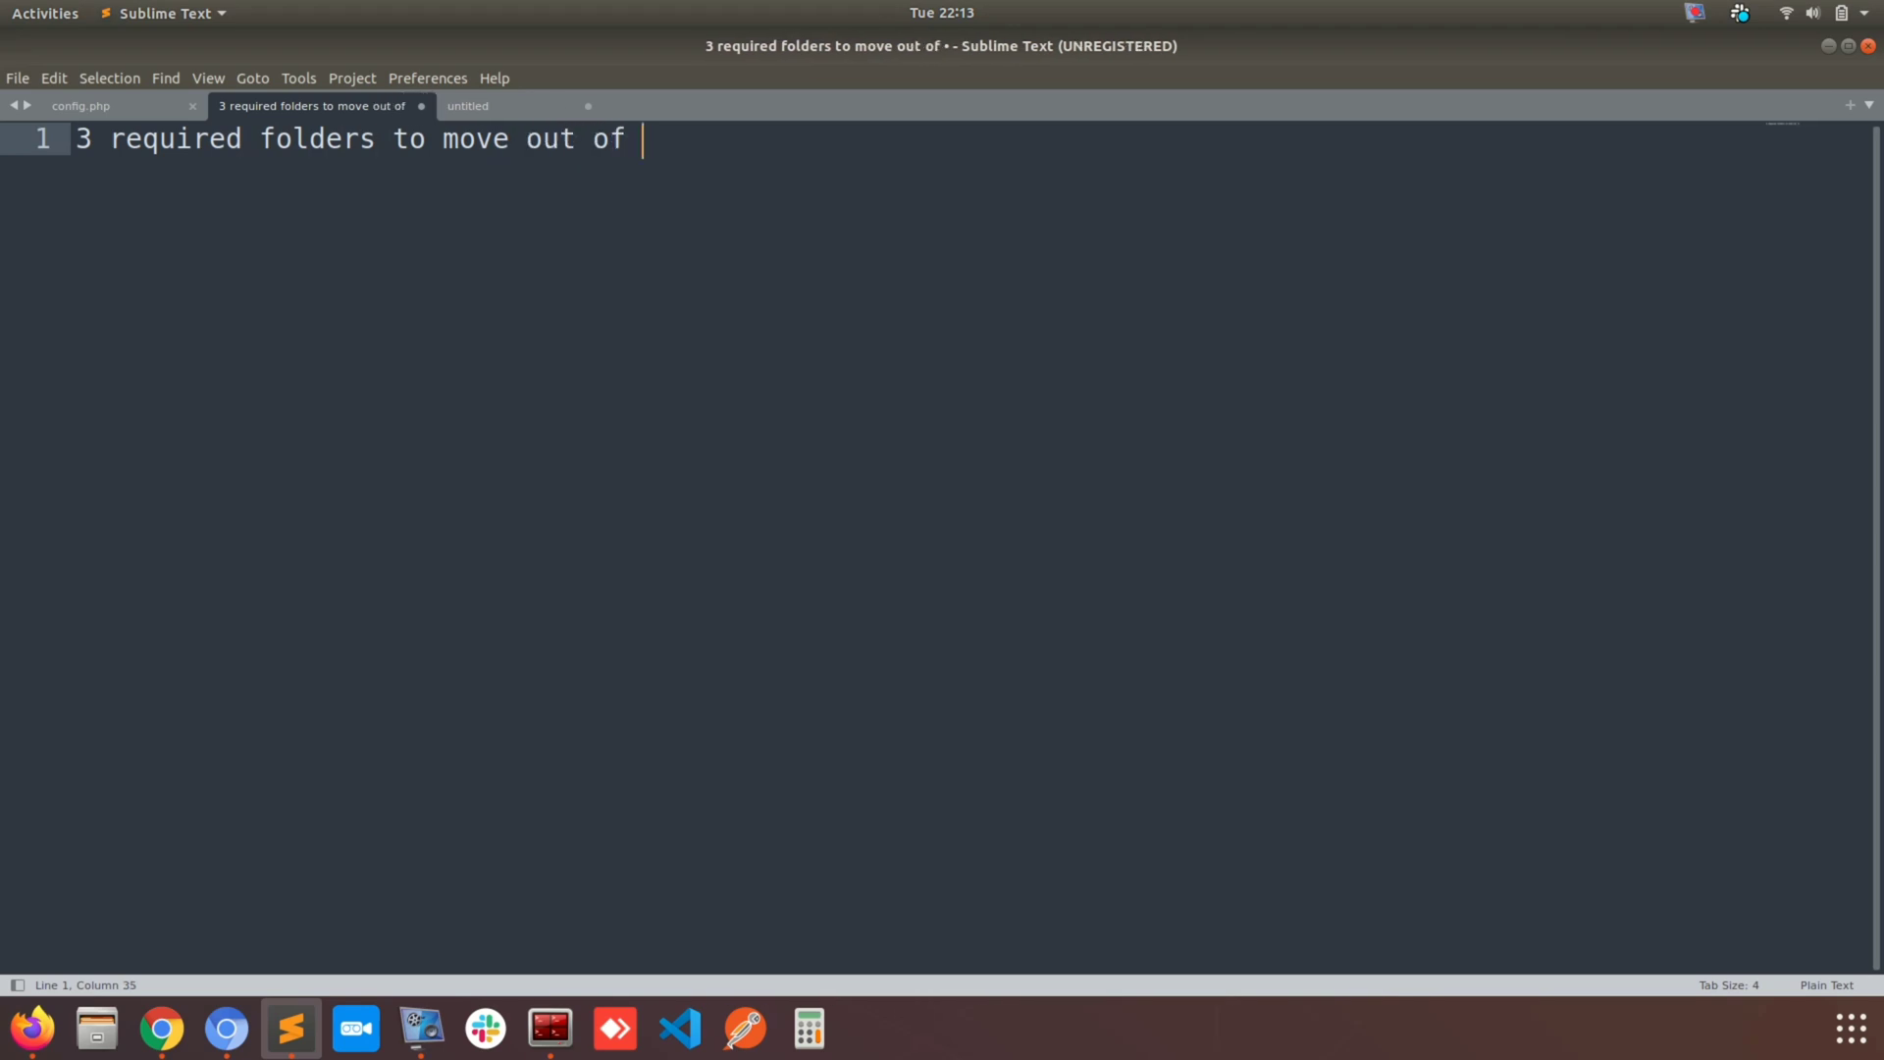
pyautogui.write('datafolders')
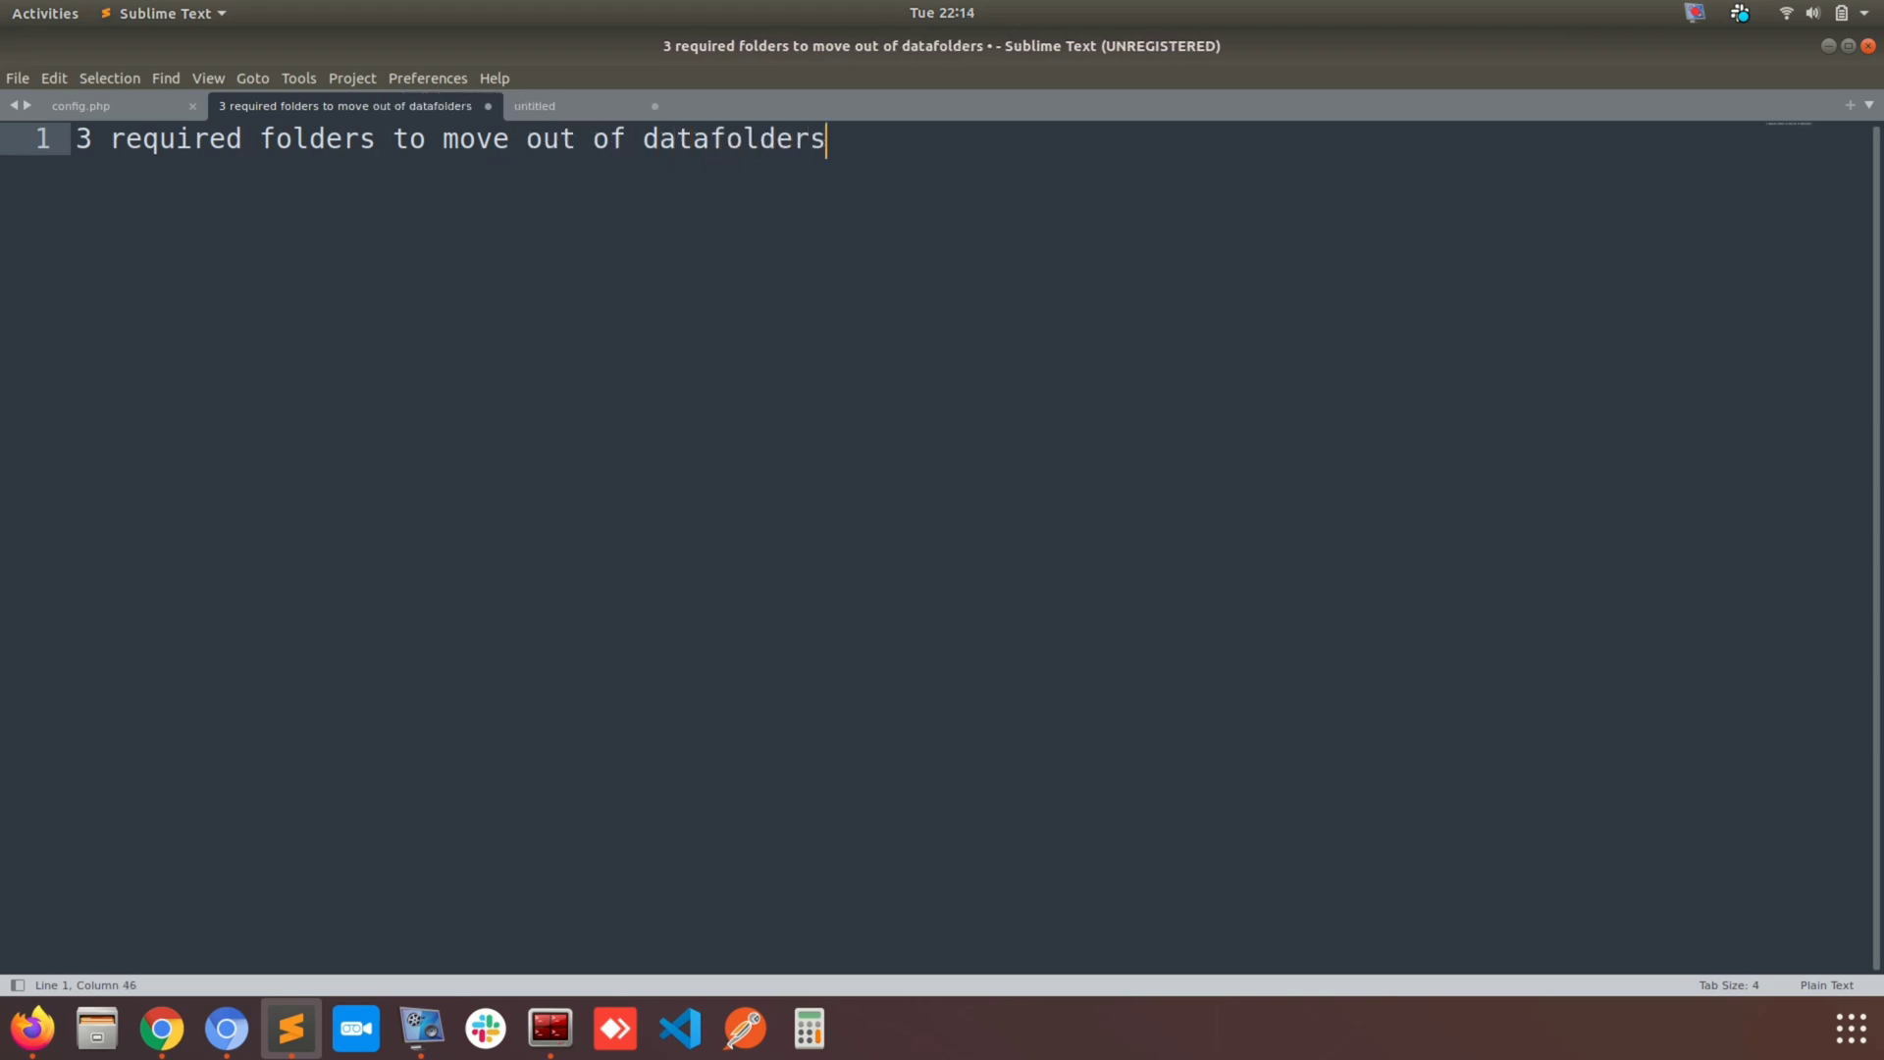
pyautogui.hotkey('ctrl', '=')
pyautogui.hotkey('ctrl', '=')
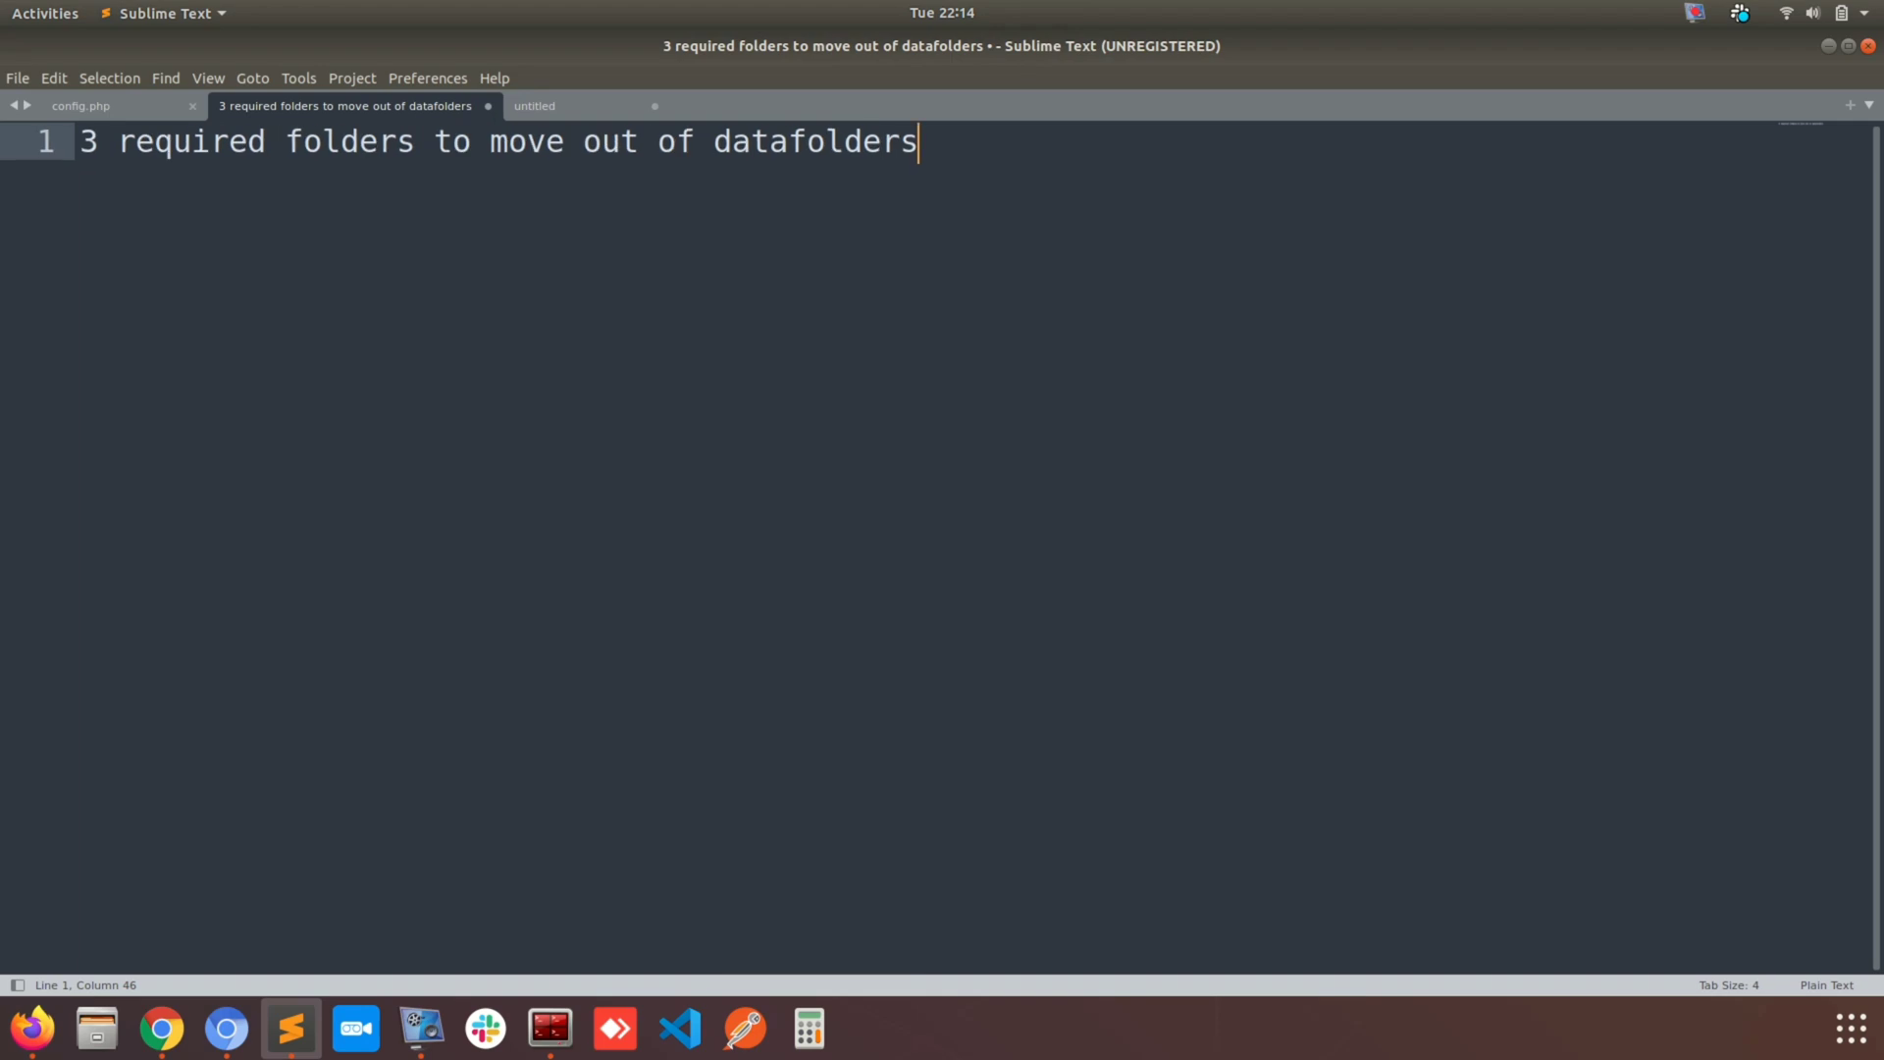
pyautogui.write(':')
pyautogui.press('Return')
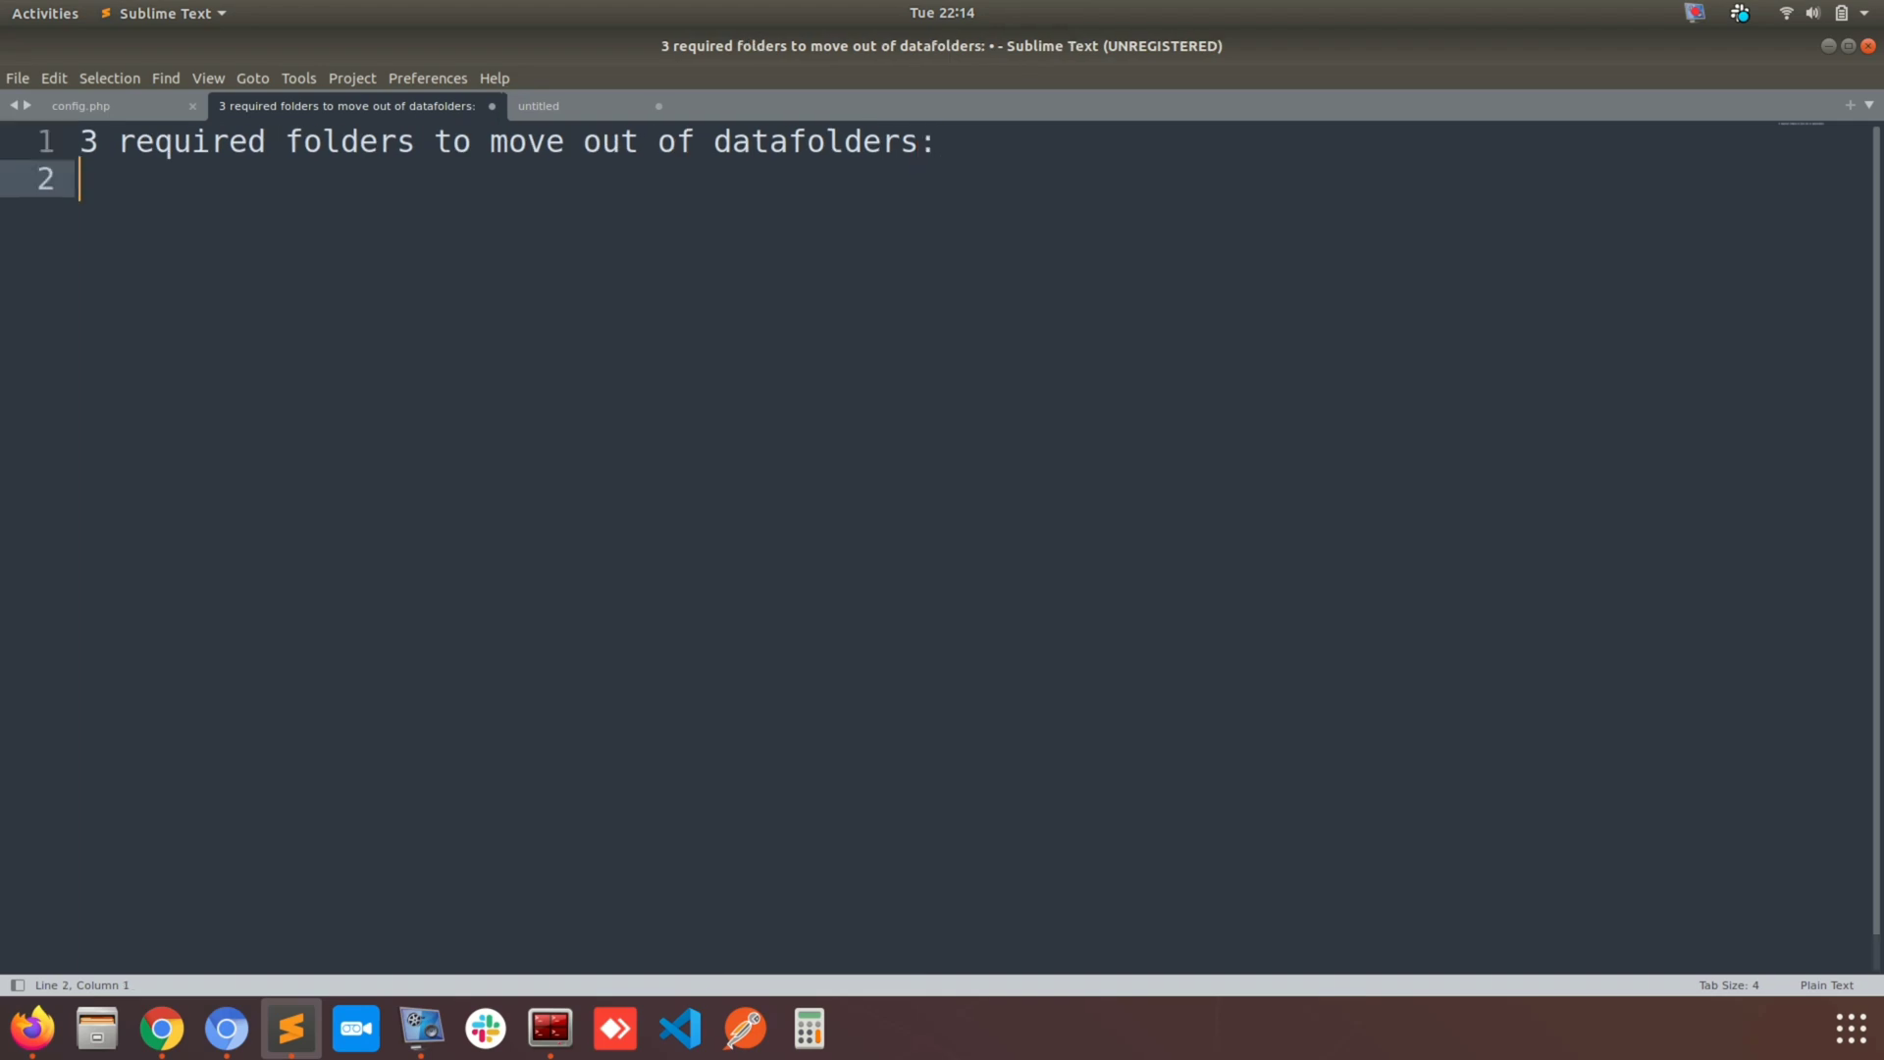
# Add the first list item "1) cache" below the heading, separated by a blank line.
pyautogui.press('Return')
pyautogui.write('1) ')
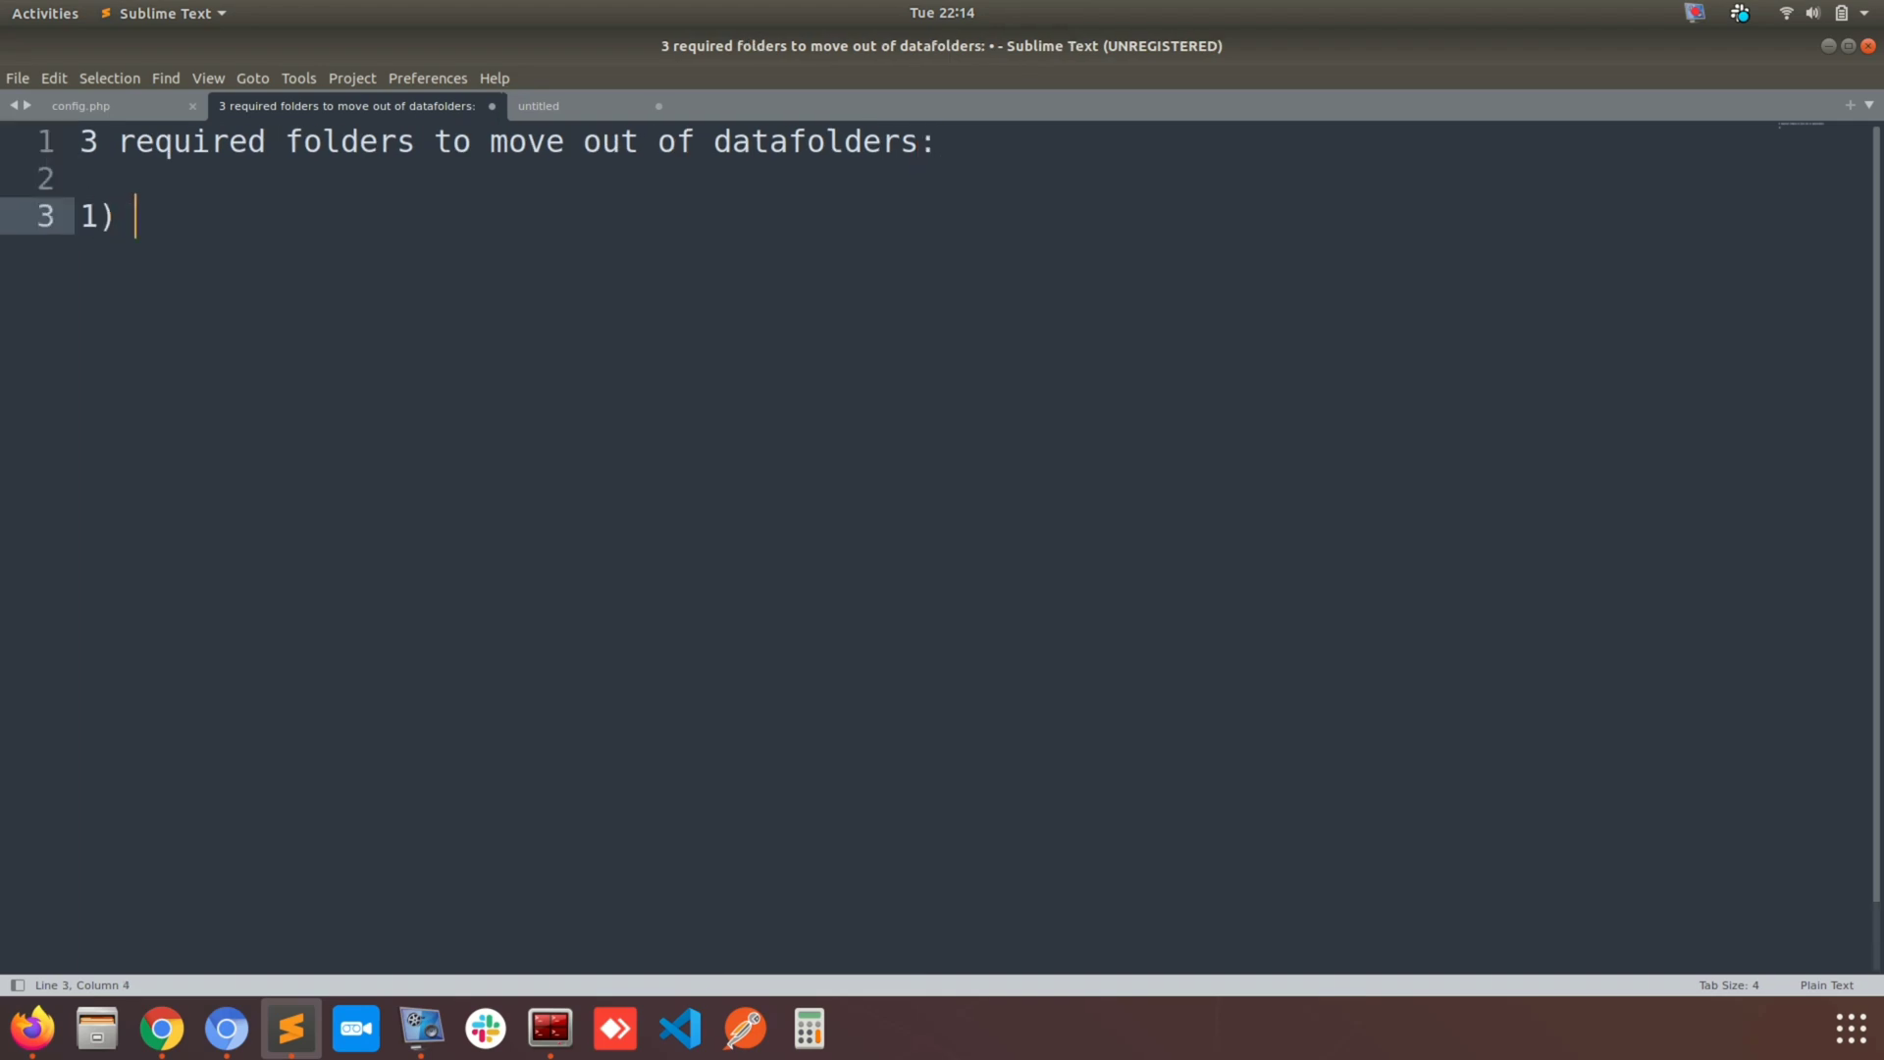
pyautogui.write('cache')
# Switch to the Files app and open the itrackmvp data folder.
pyautogui.click(97, 1028)
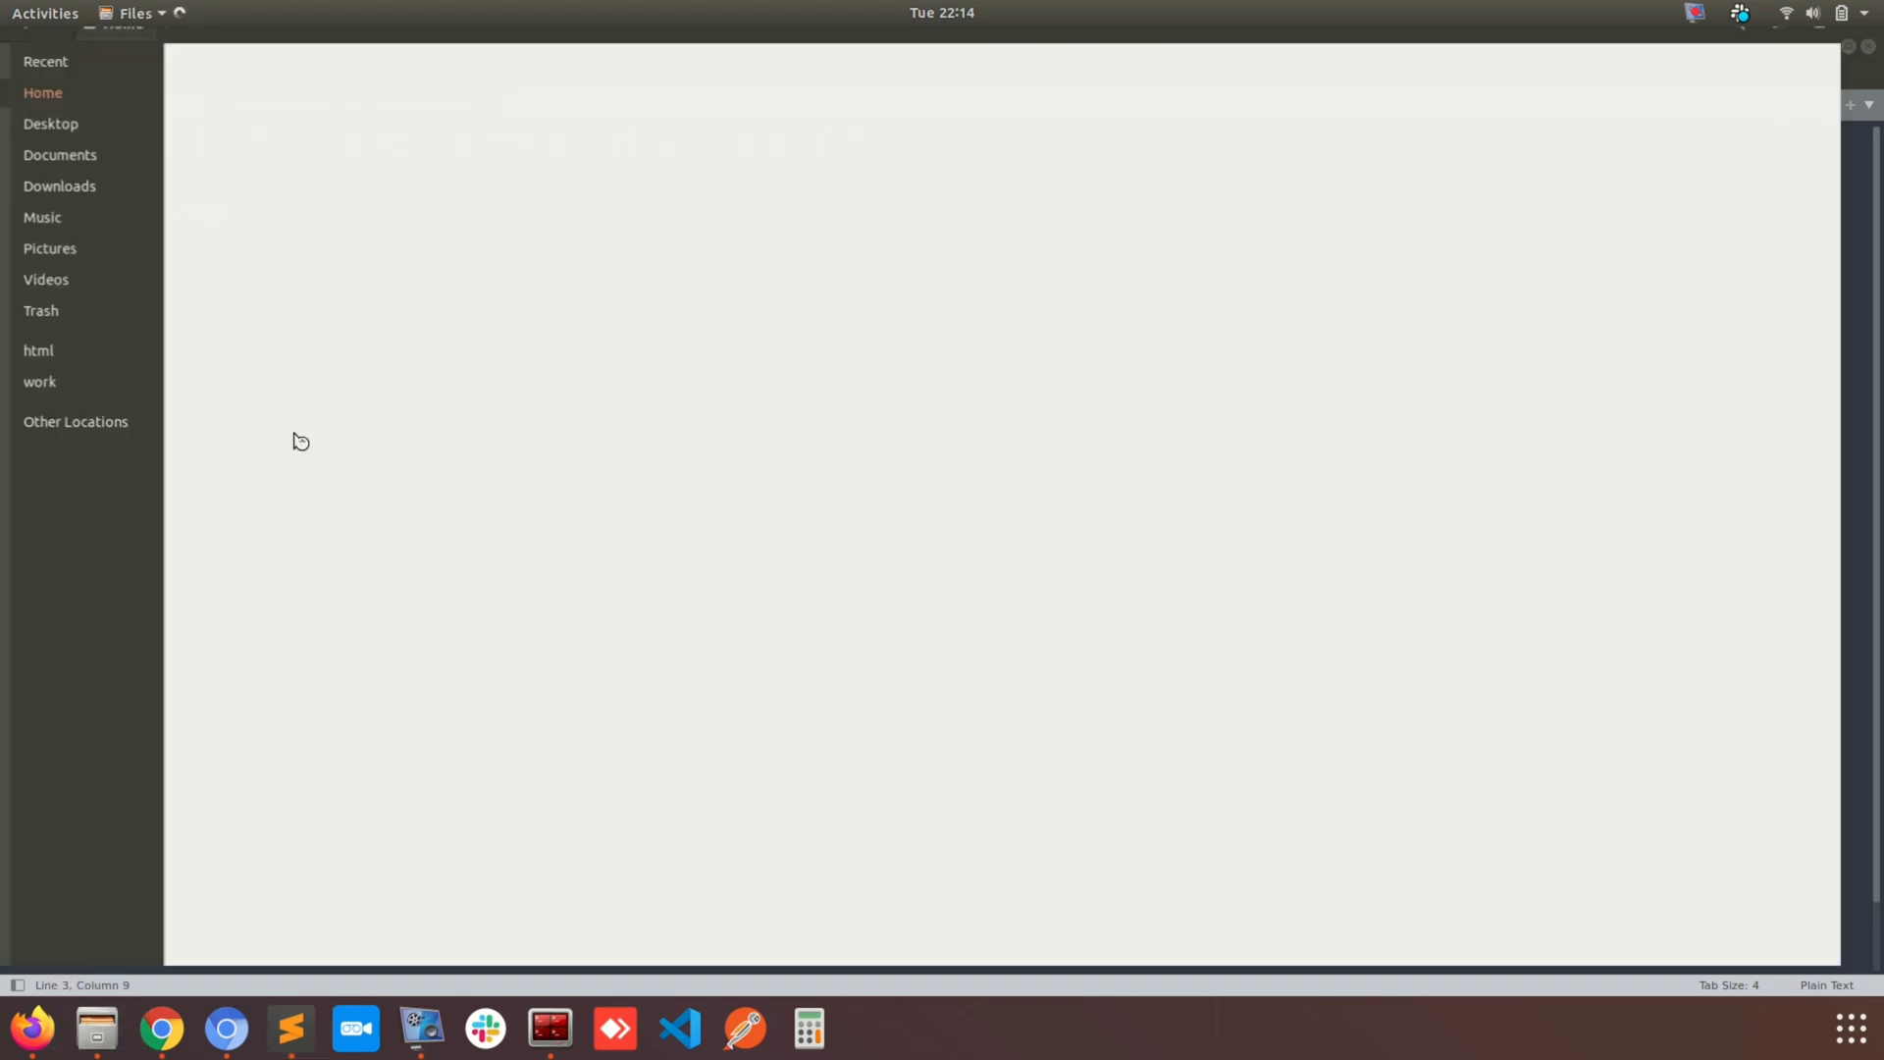
pyautogui.click(98, 370)
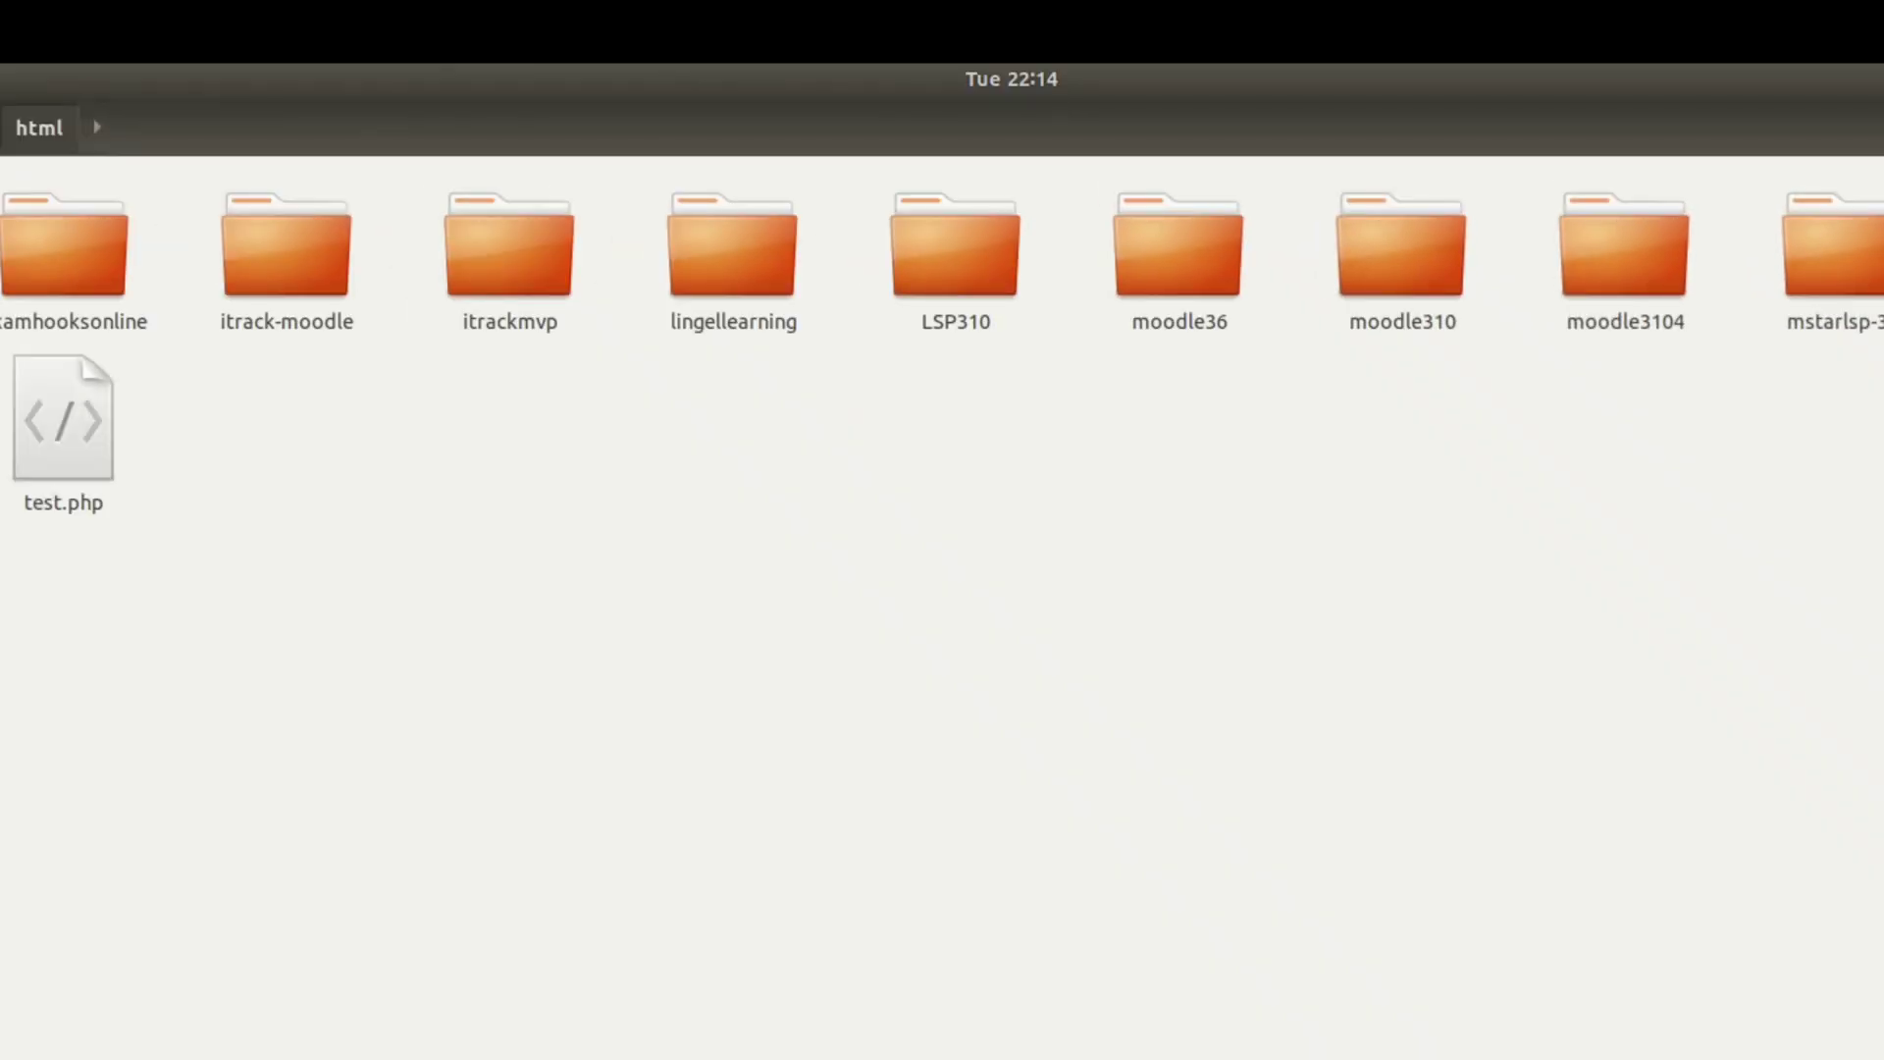
pyautogui.hotkey('alt', 'Left')
pyautogui.doubleClick(44, 273)
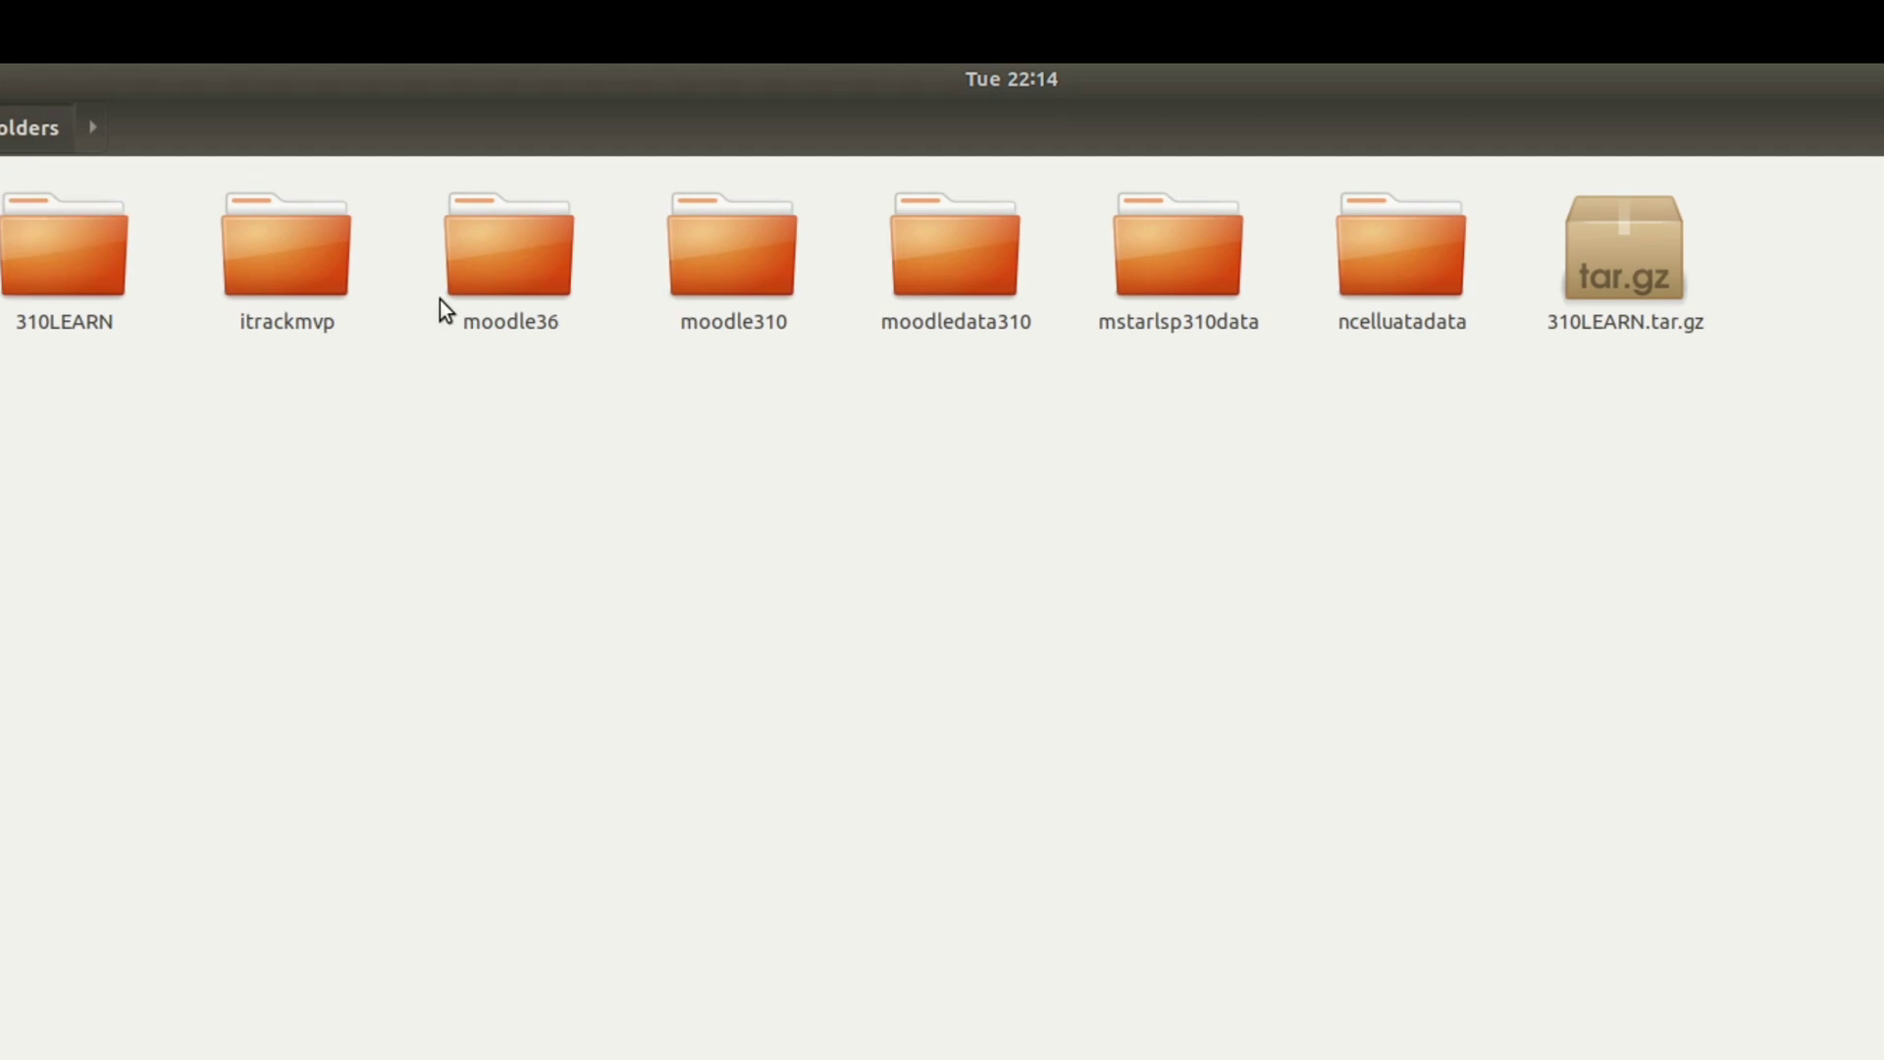
pyautogui.doubleClick(283, 275)
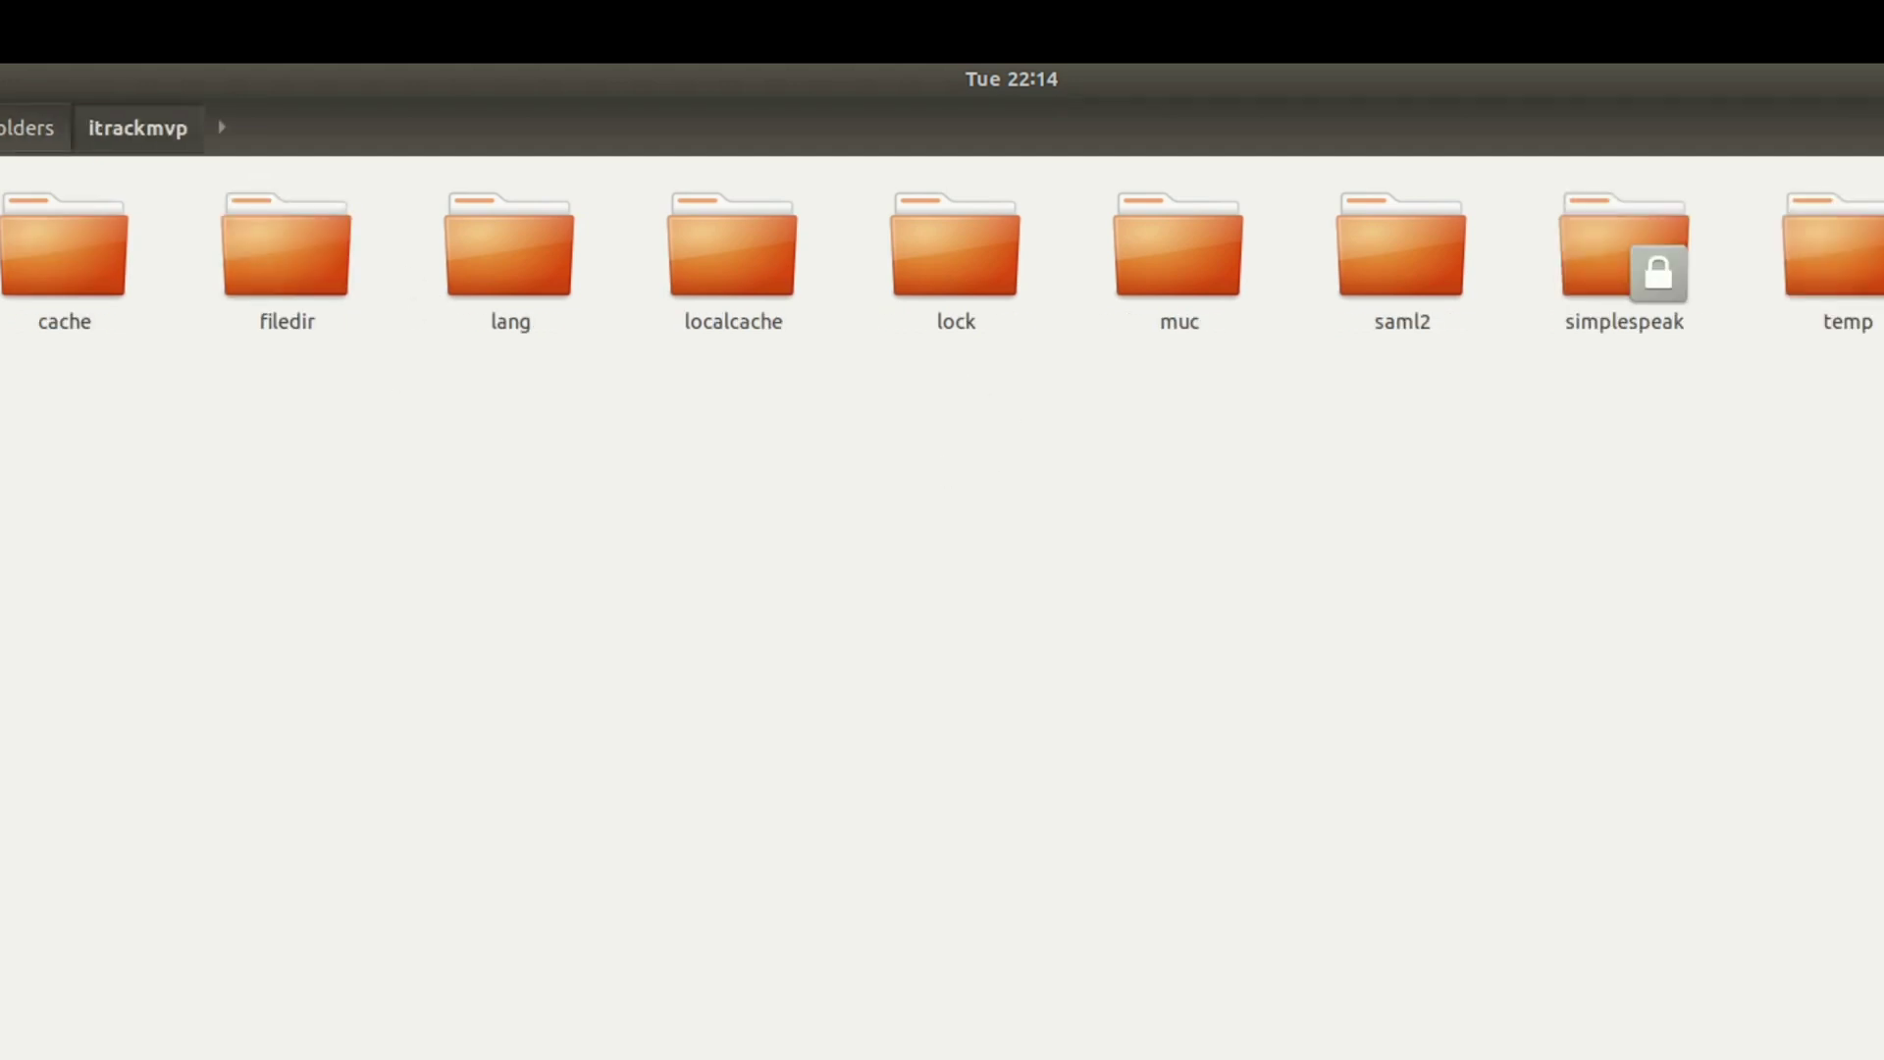
# Point out the cache, localcache and temp folders by selecting them together, and clear the selection.
pyautogui.click(65, 287)
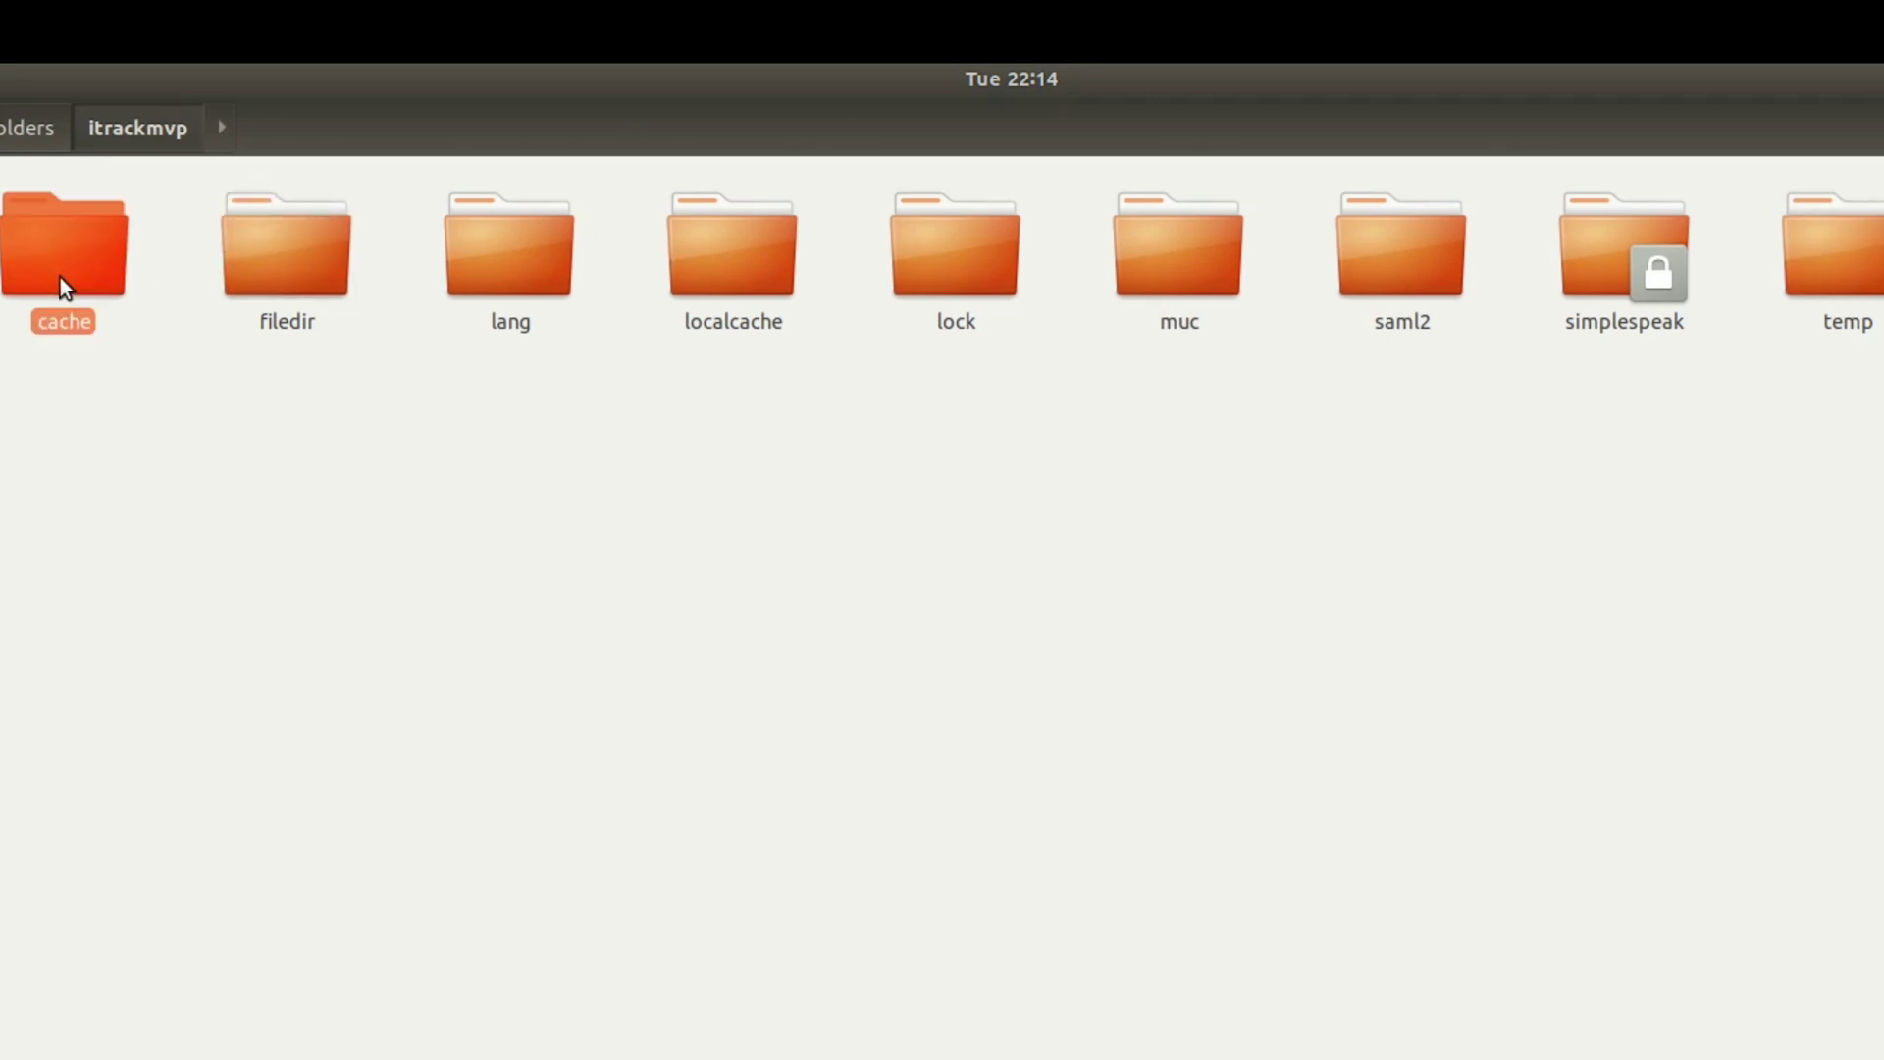
pyautogui.keyDown('ctrl'); pyautogui.click(731, 283); pyautogui.keyUp('ctrl')
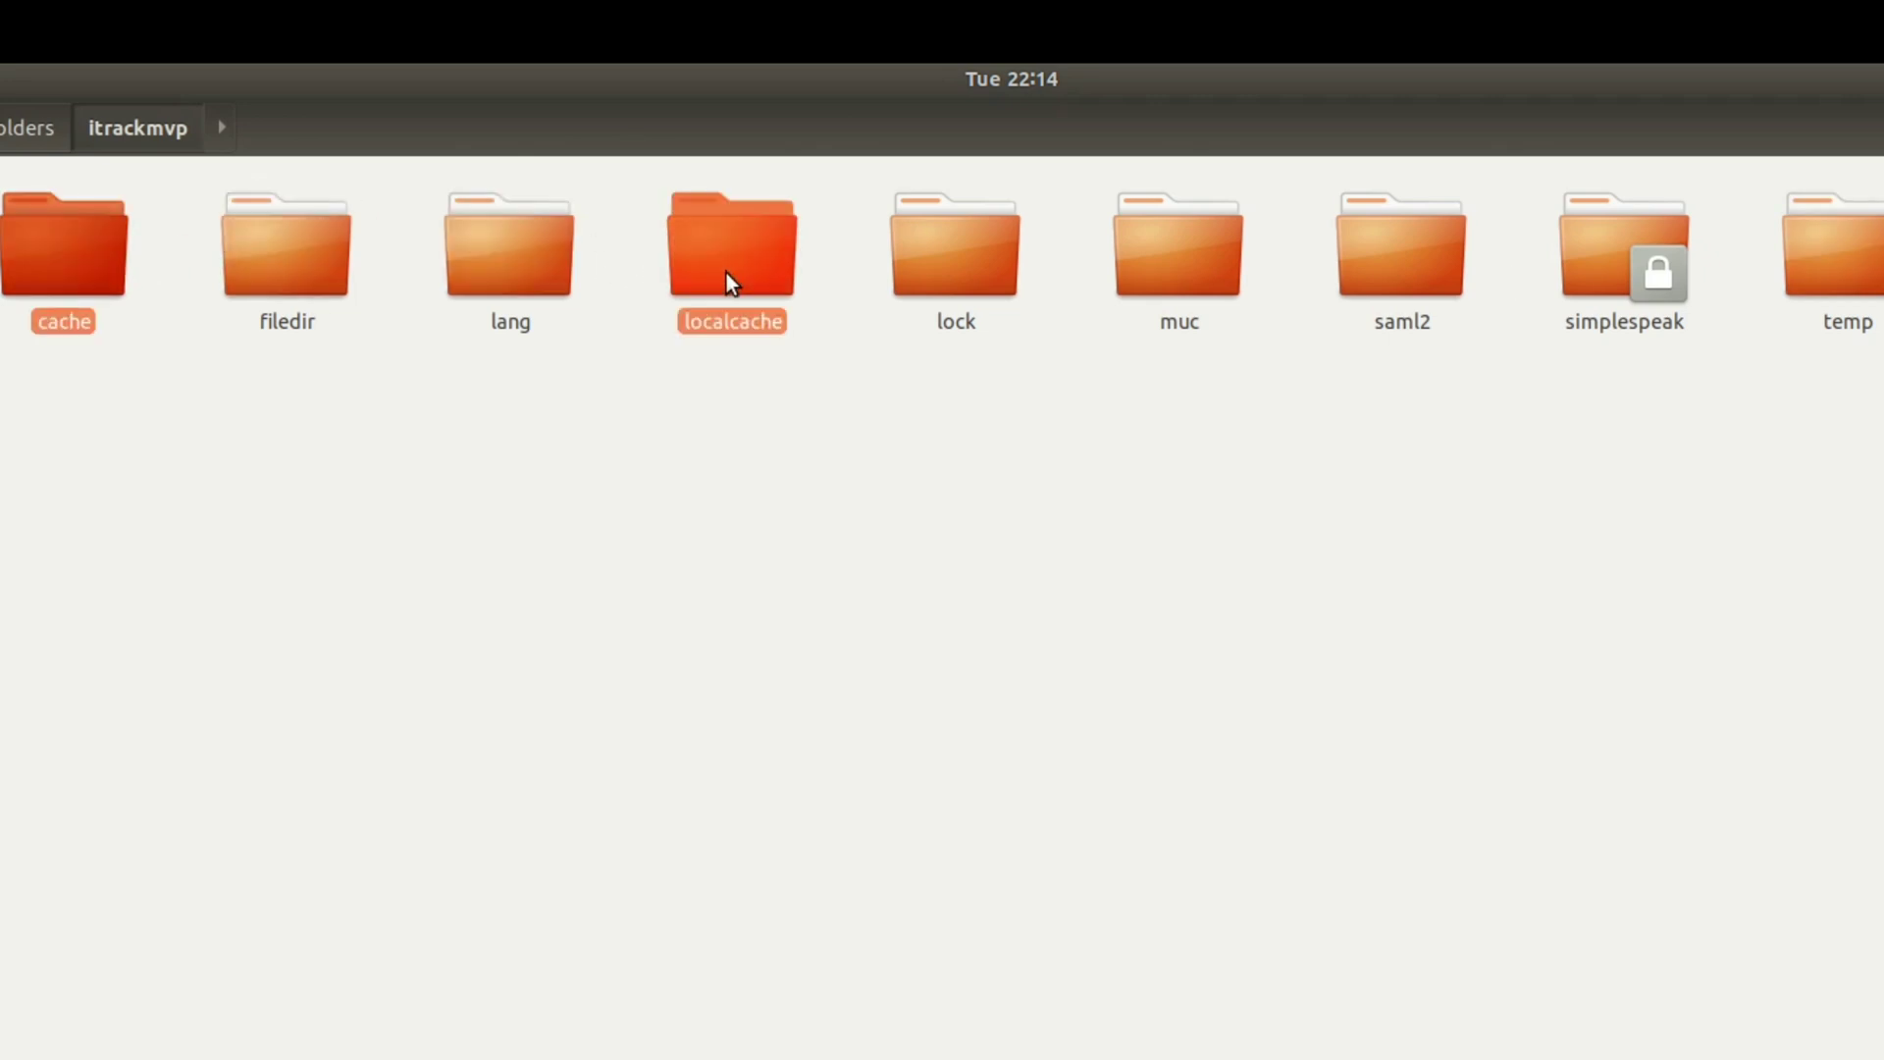
pyautogui.keyDown('ctrl'); pyautogui.click(1813, 270); pyautogui.keyUp('ctrl')
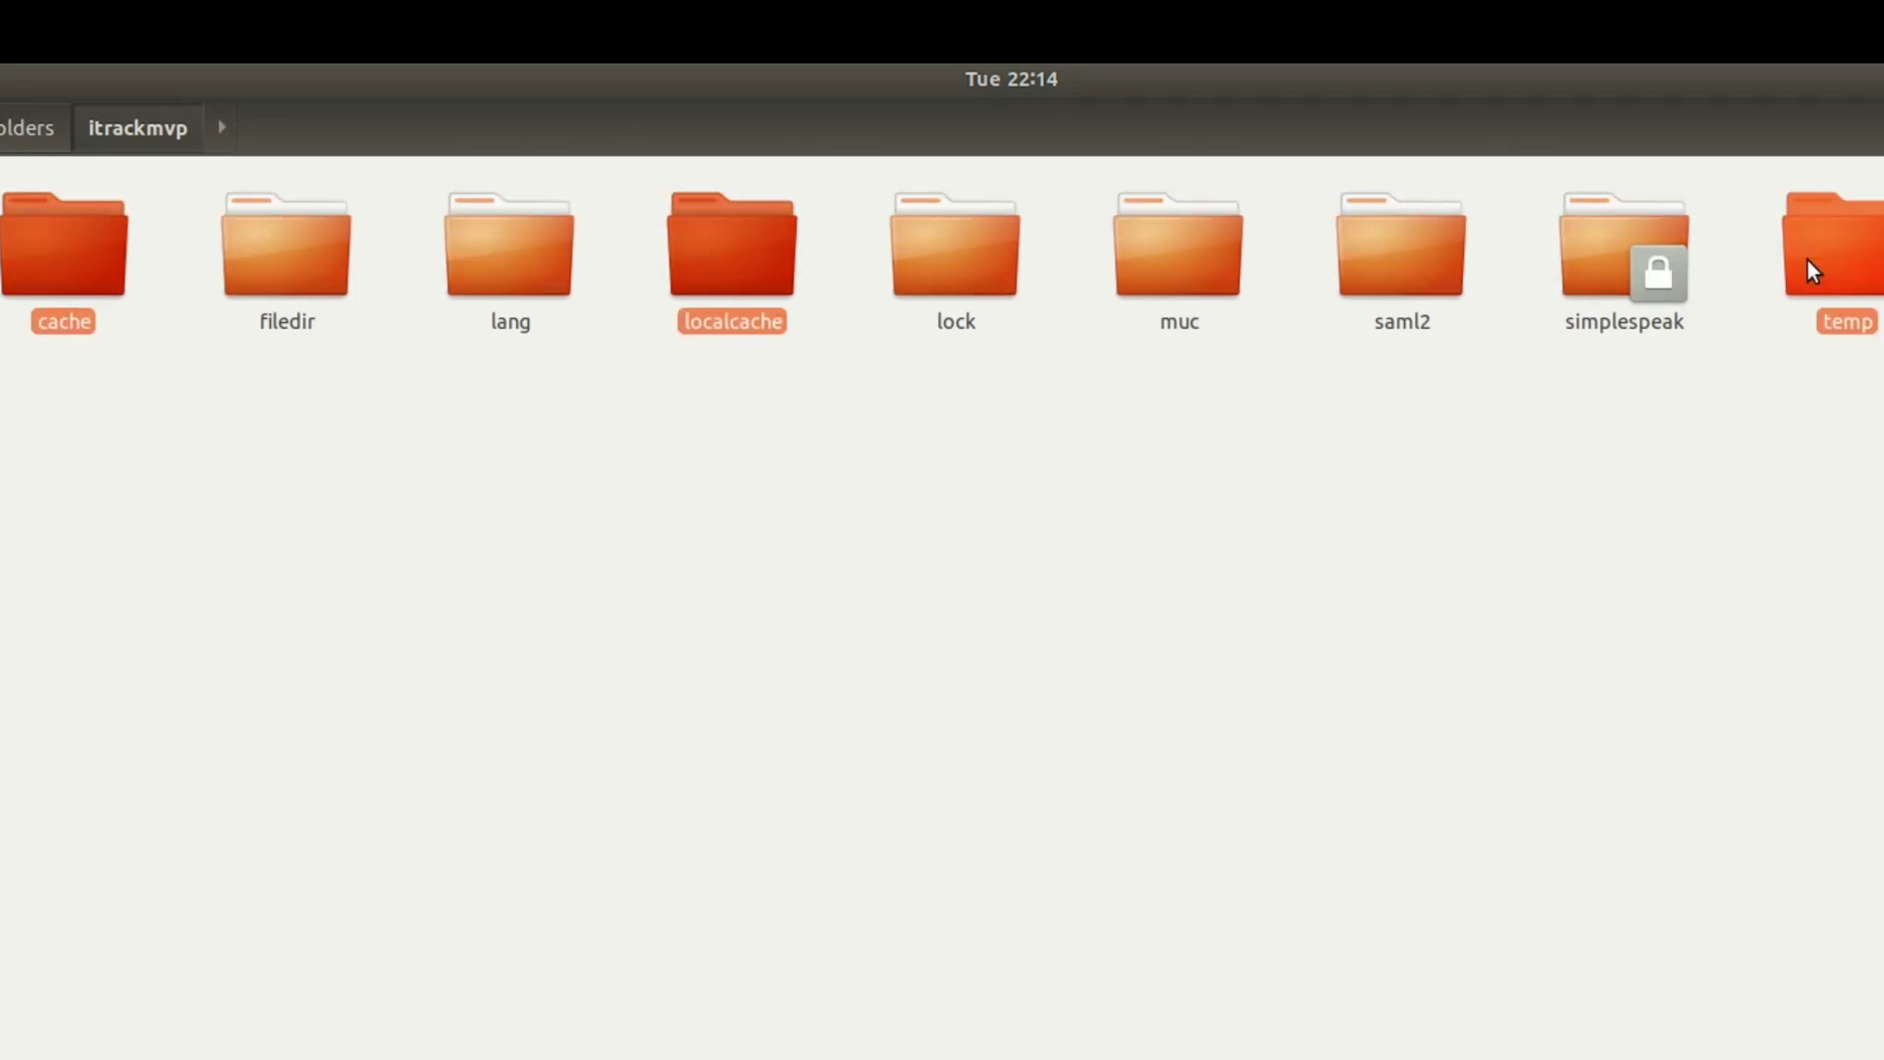
pyautogui.click(1574, 650)
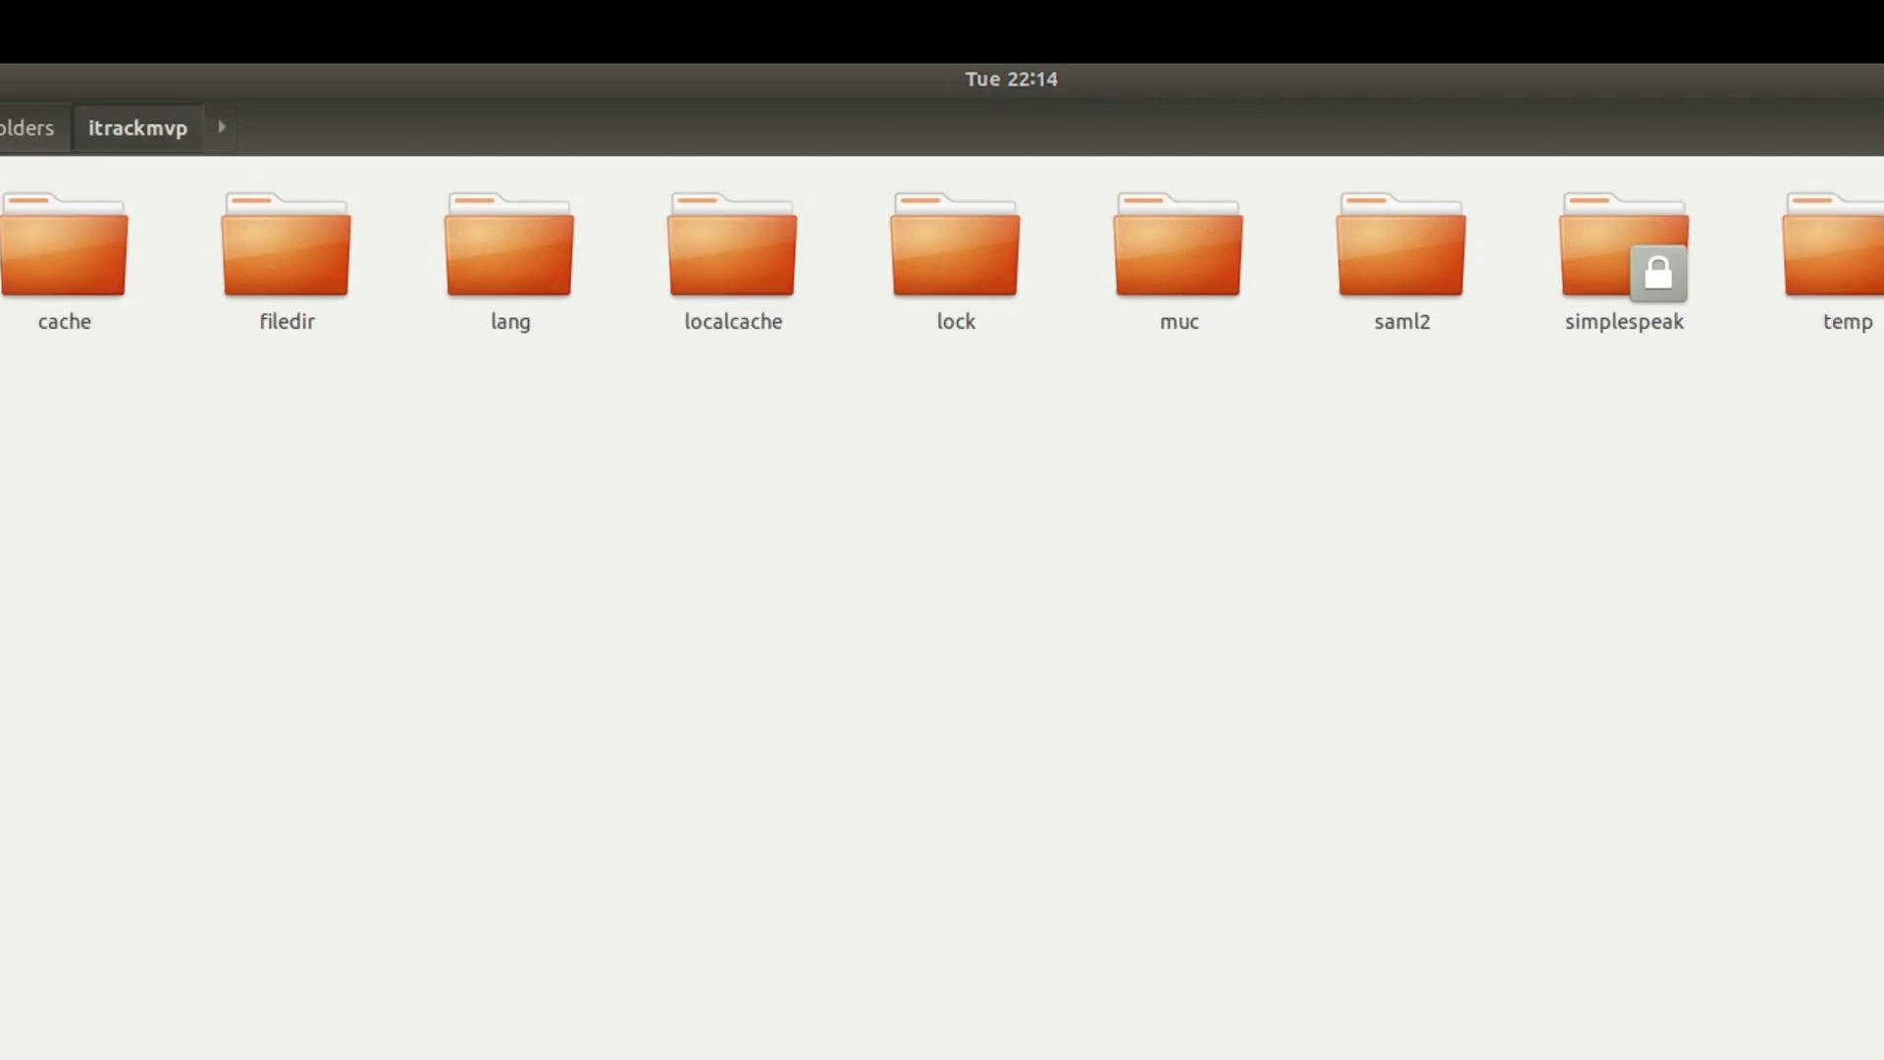
# Return to the Sublime Text note and add the list items "2) localcache" and "3) temp".
pyautogui.click(291, 1027)
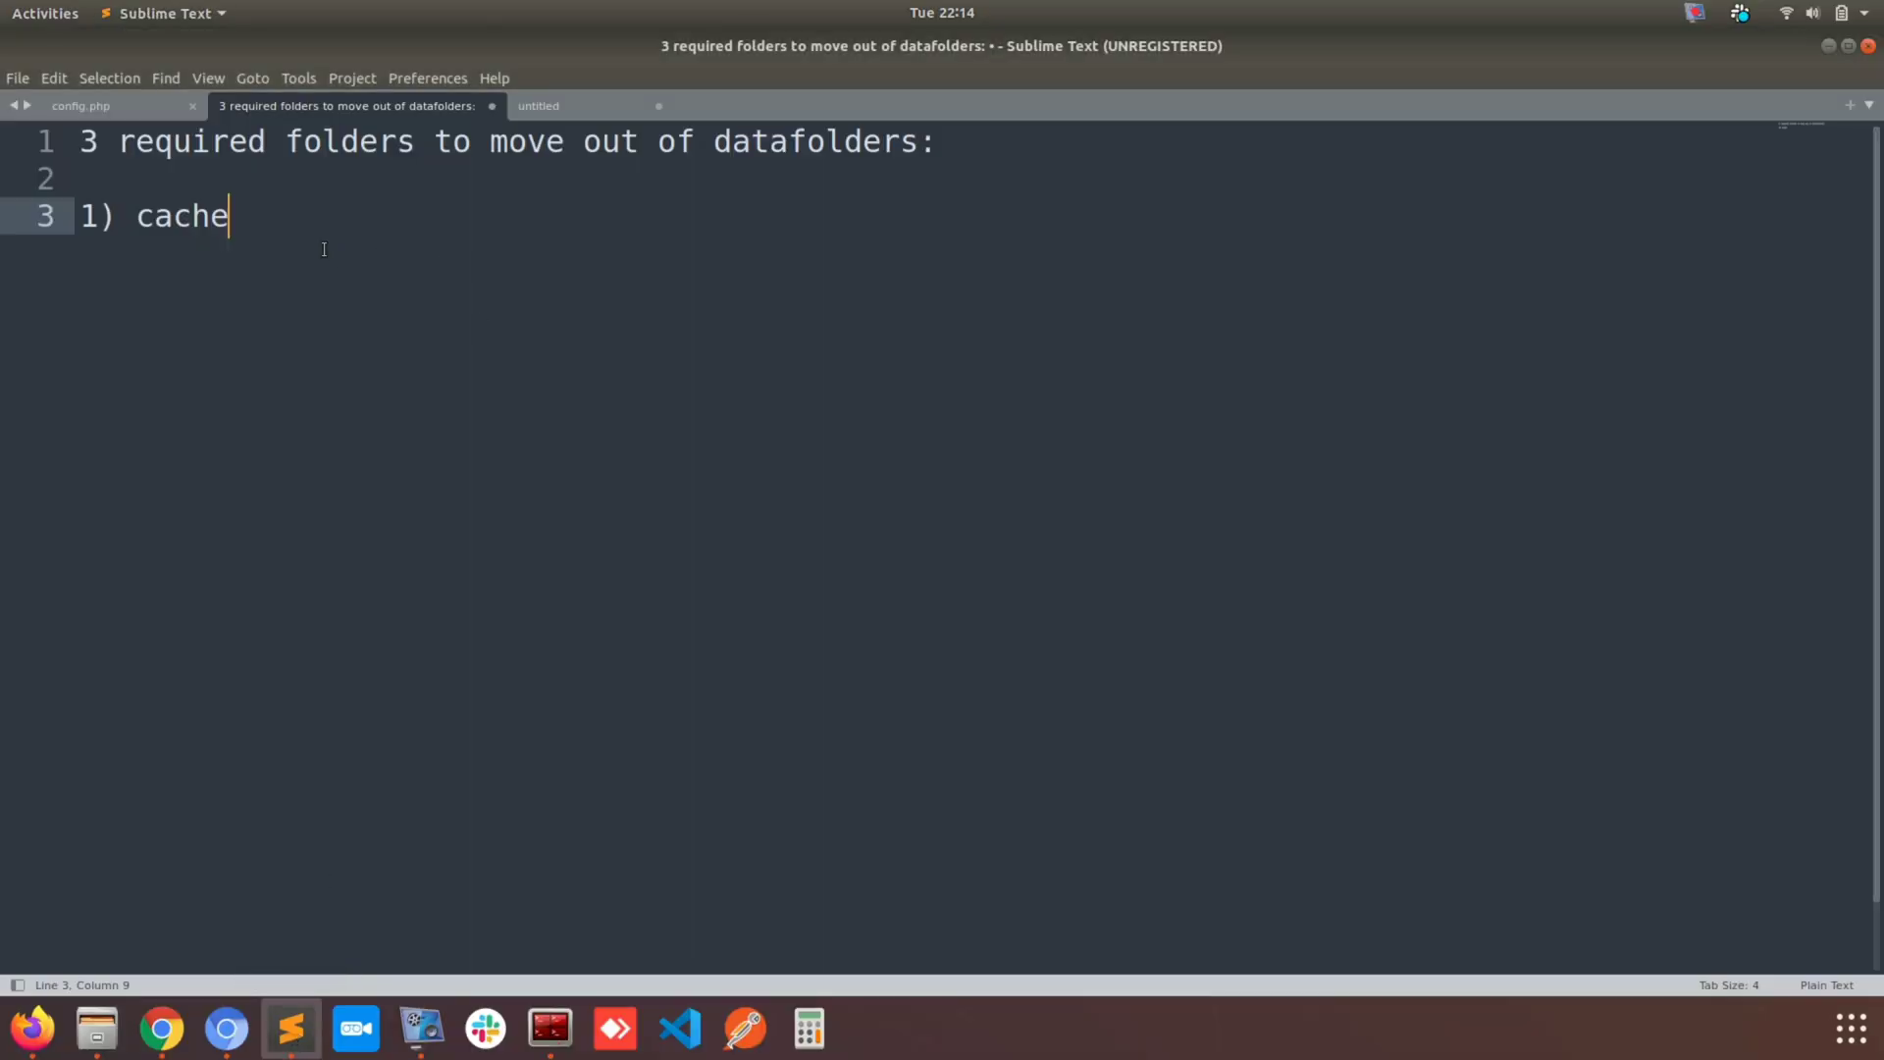
pyautogui.press('Return')
pyautogui.write('2) ')
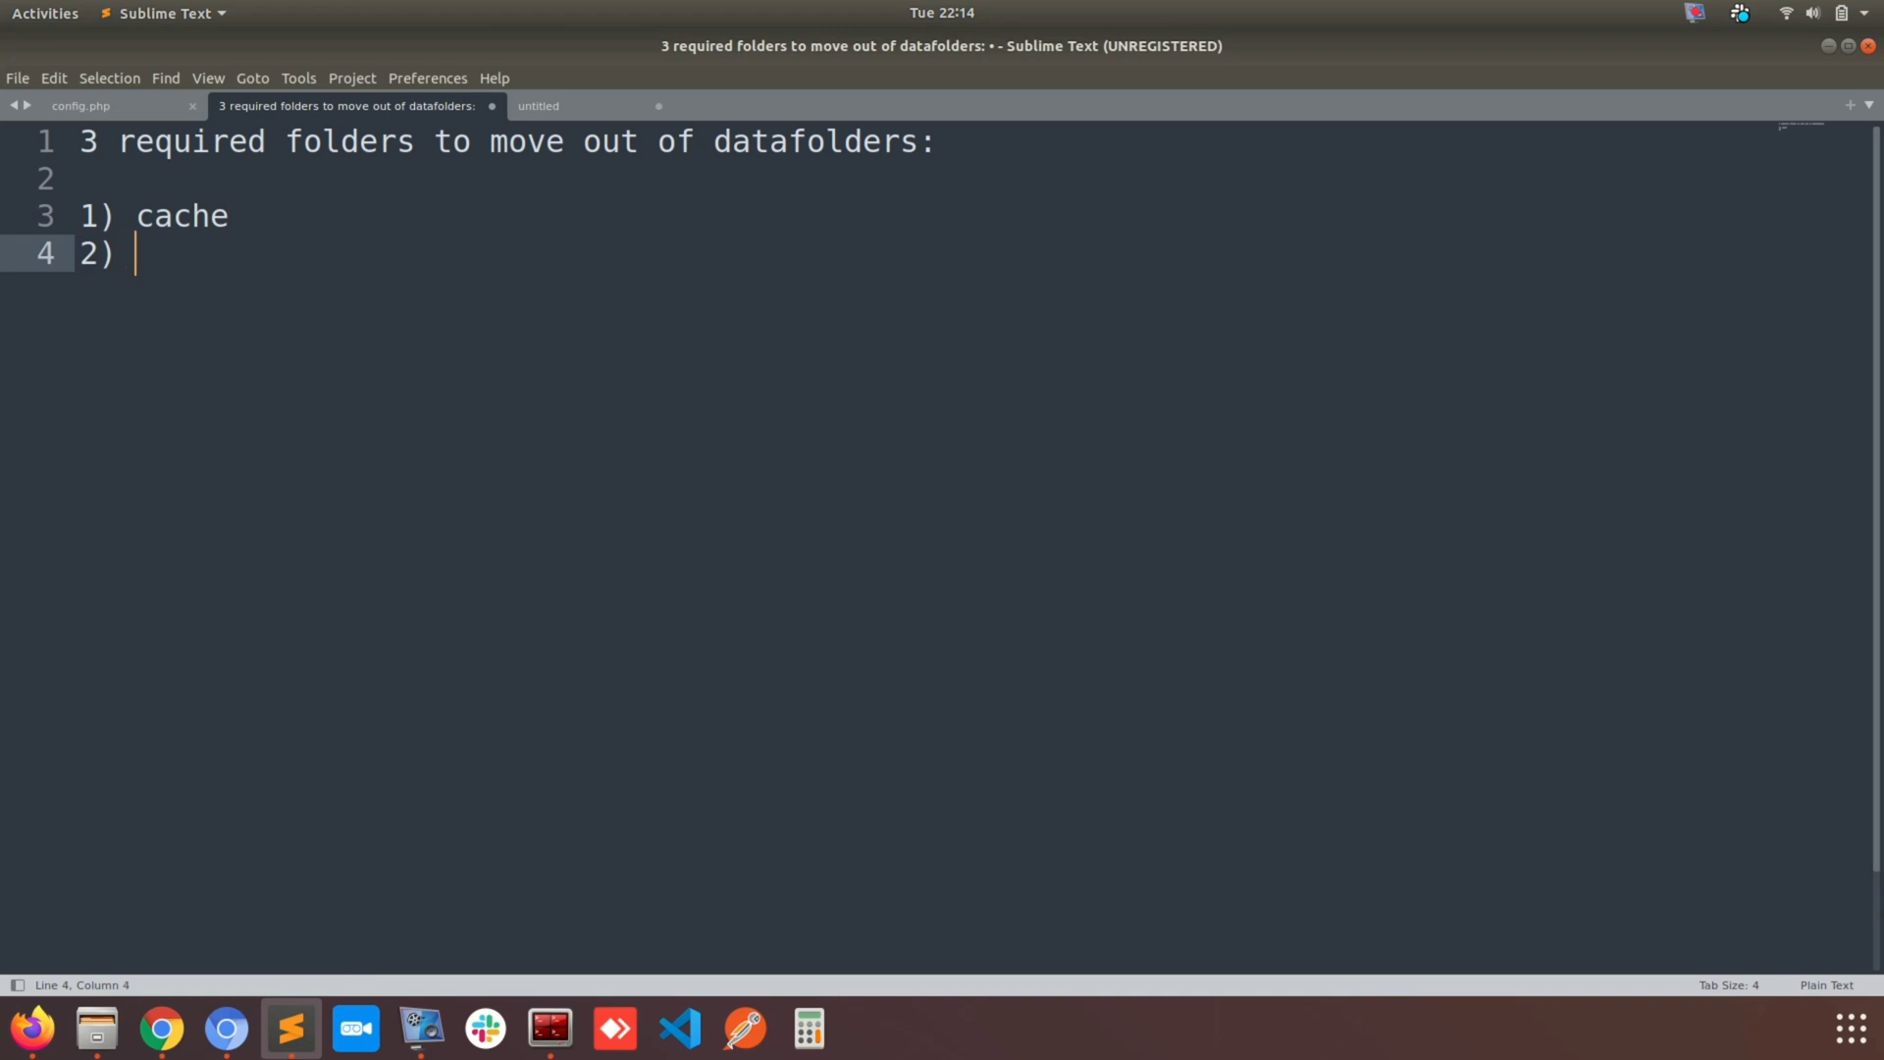
pyautogui.write('localcache')
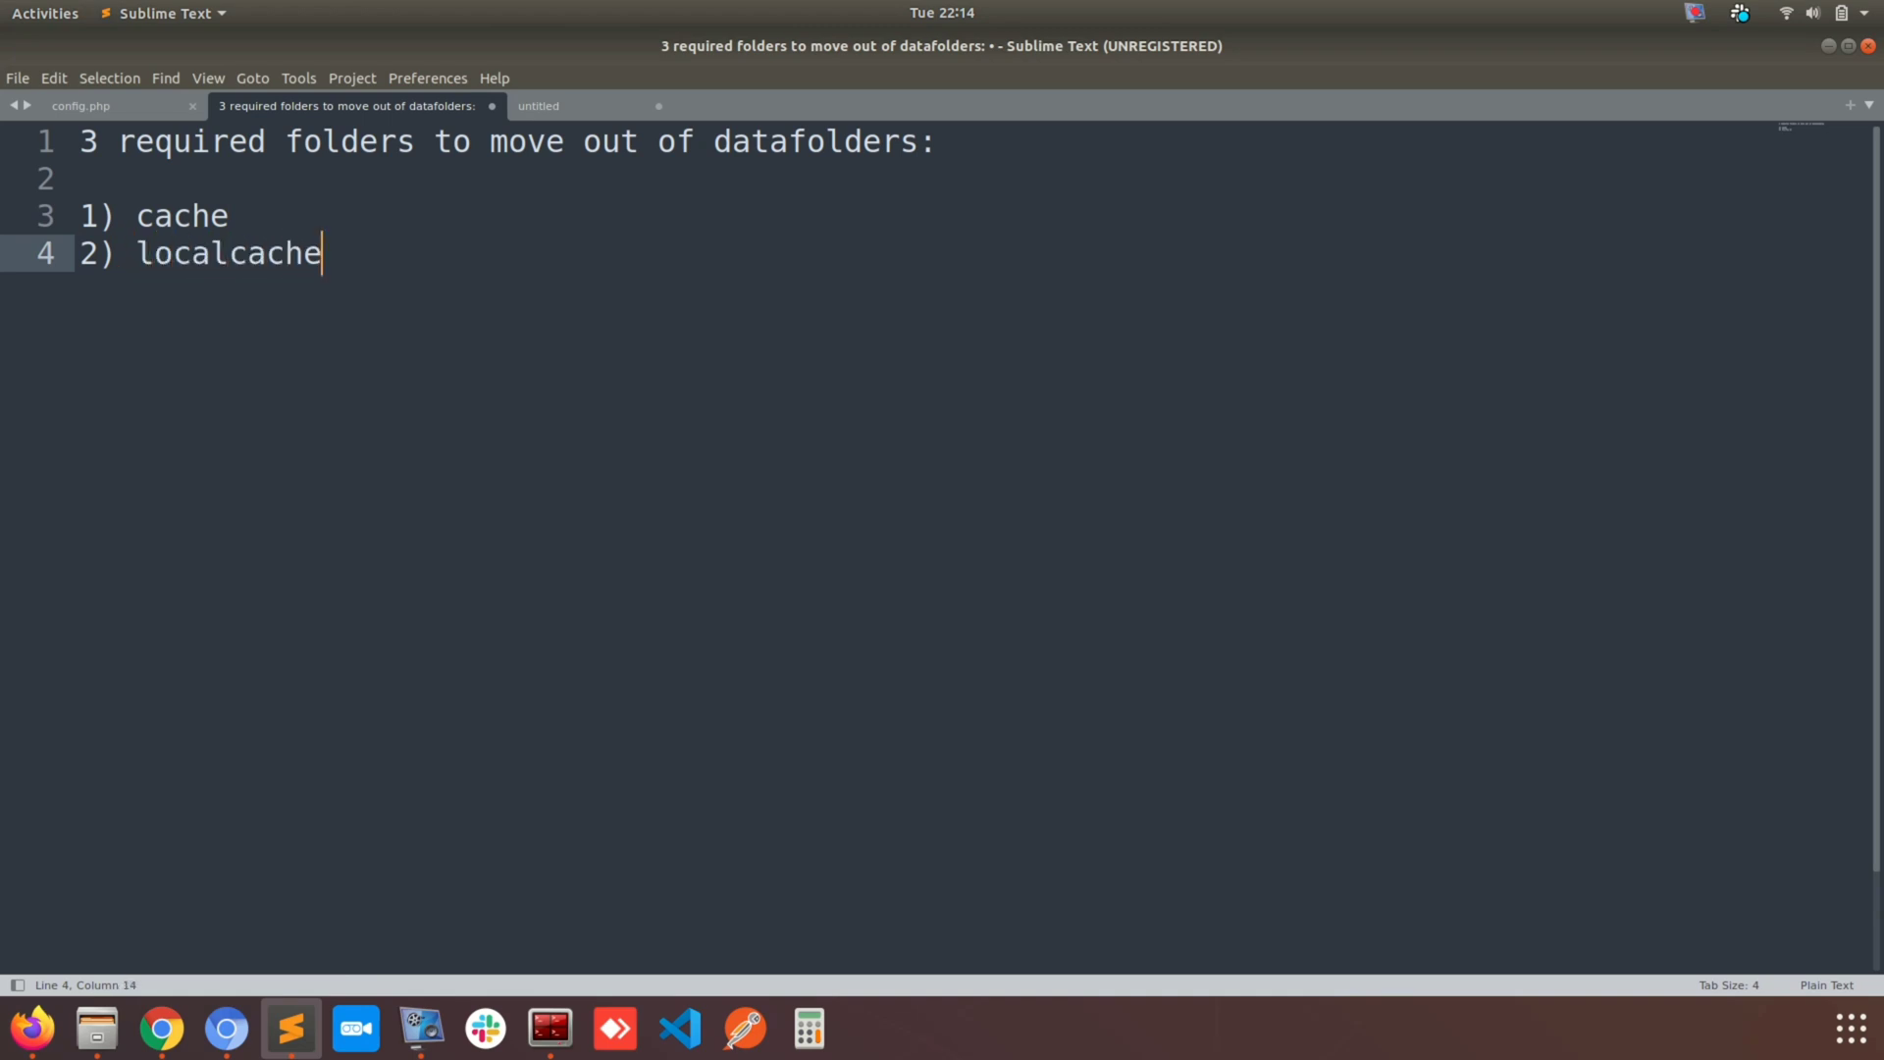
pyautogui.press('Return')
pyautogui.write('3) ')
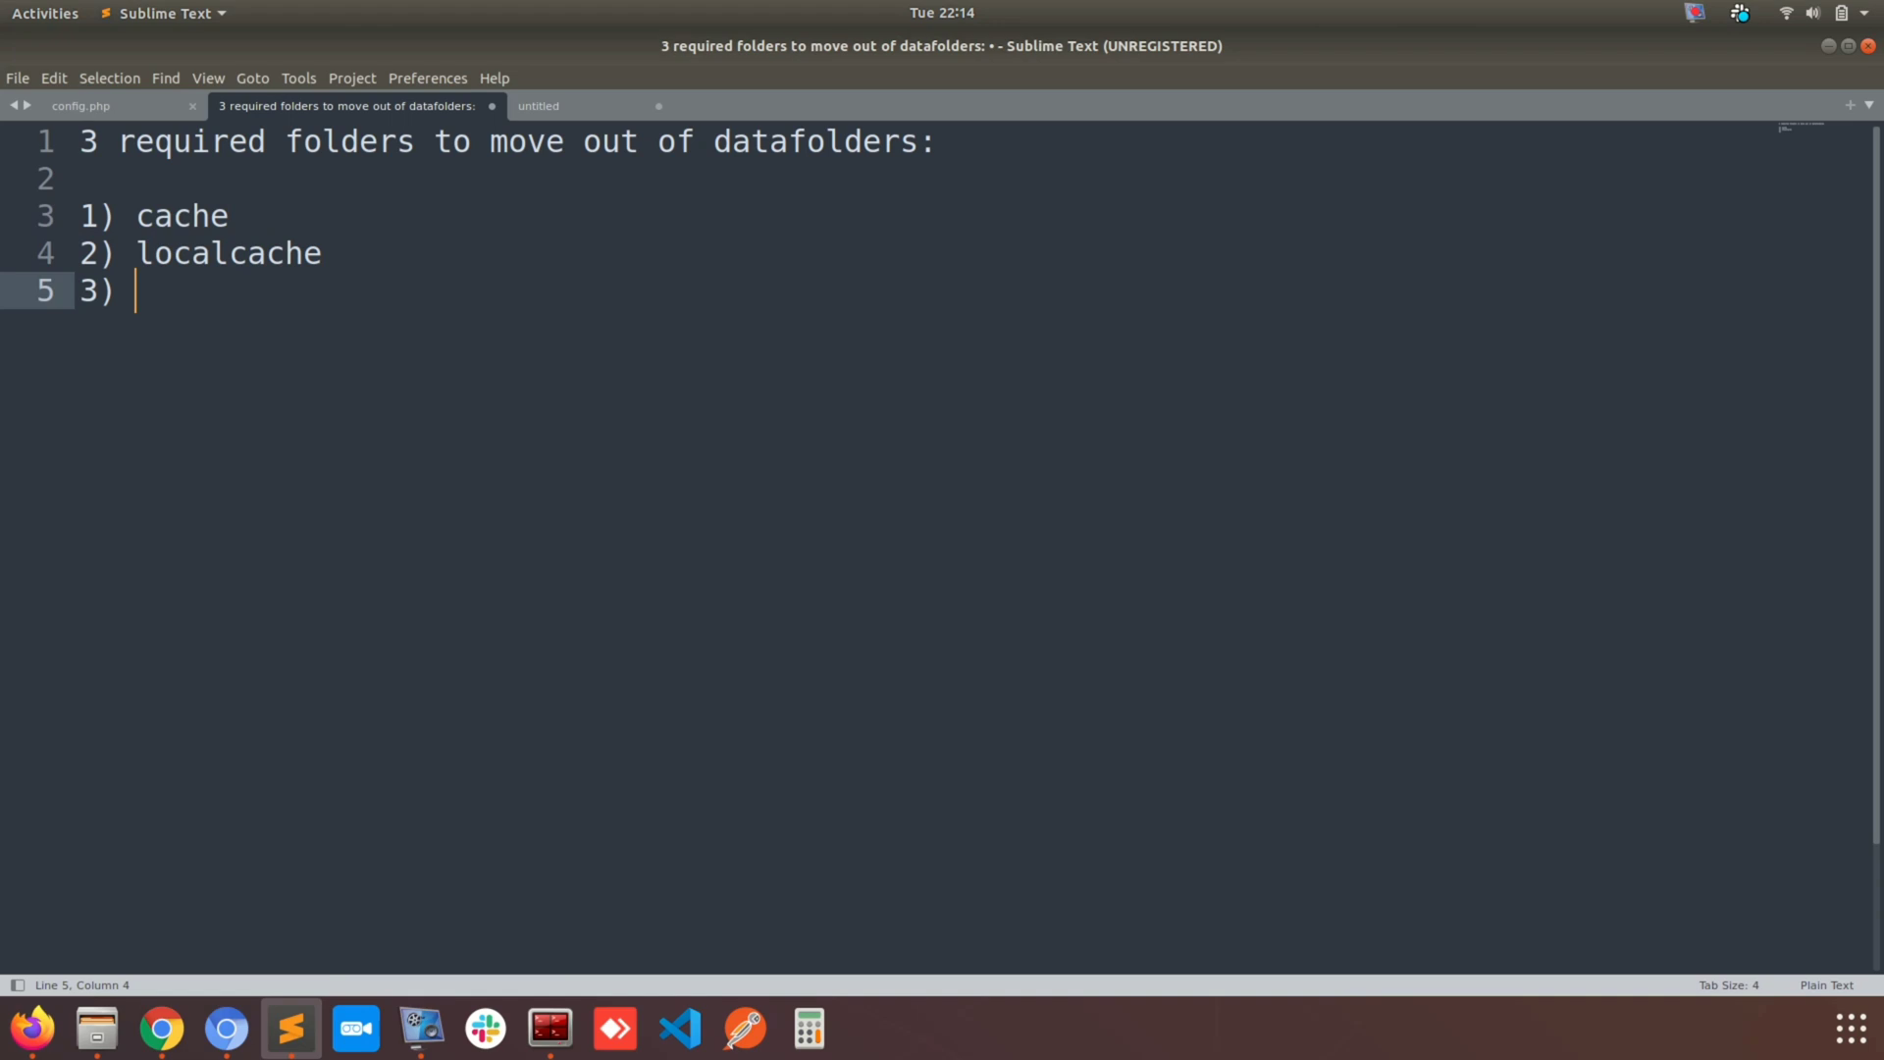
pyautogui.write('temp')
pyautogui.press('Return')
pyautogui.press('Return')
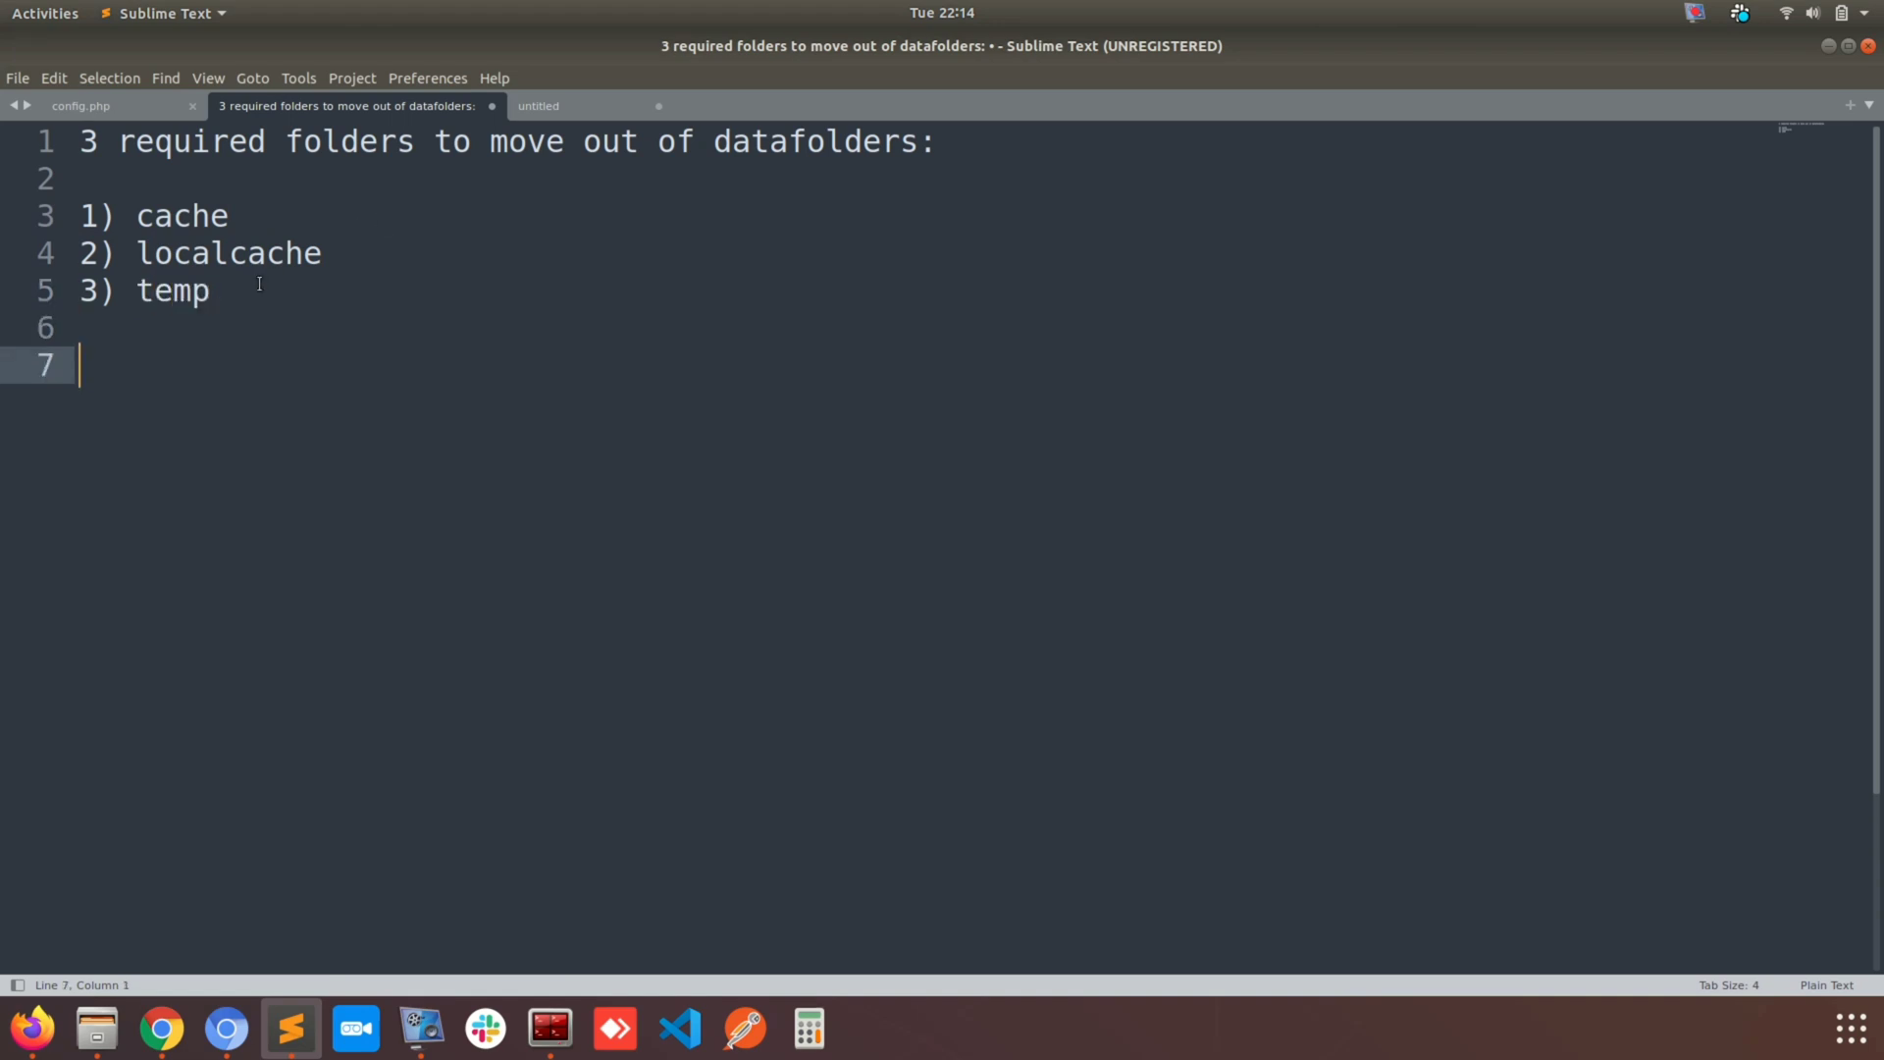
# Enlarge the note's text and point out the three listed folders and the word "datafolders" in the heading.
pyautogui.hotkey('ctrl', '+')
pyautogui.hotkey('ctrl', '+')
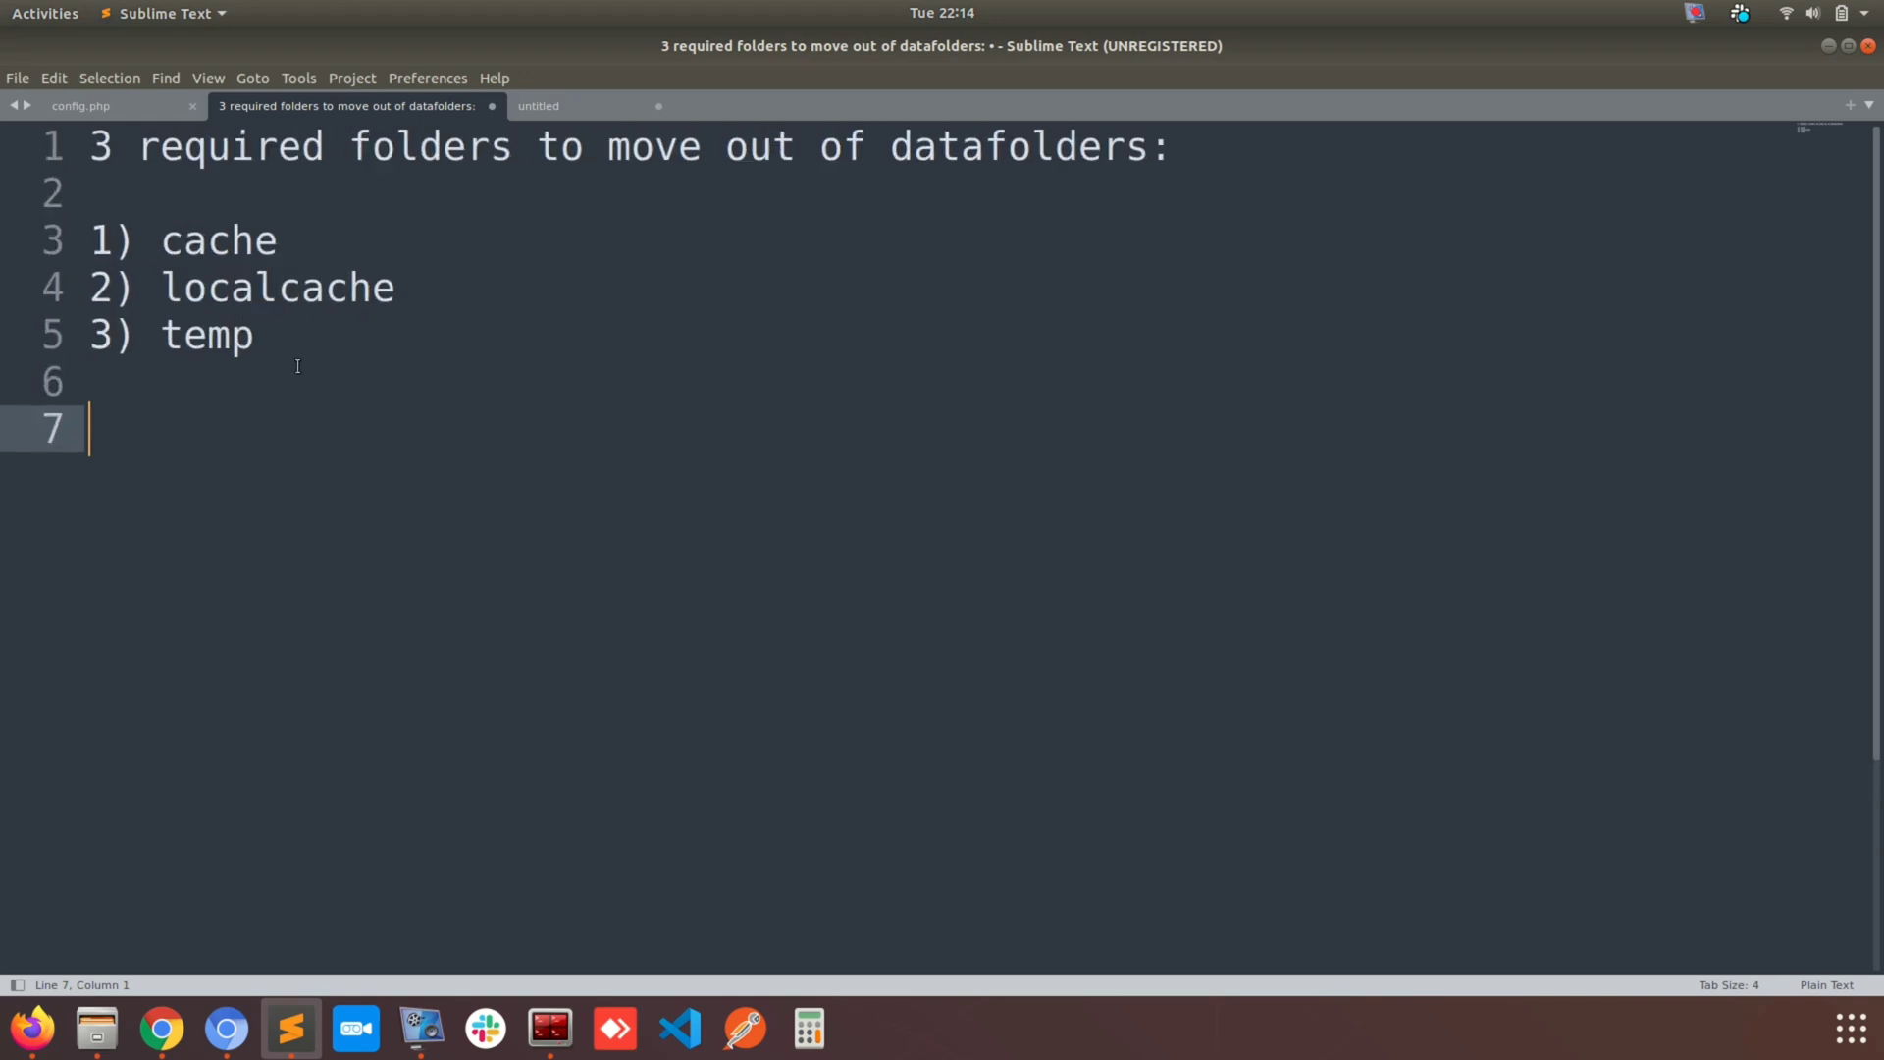
pyautogui.moveTo(297, 366); pyautogui.dragTo(62, 242)
pyautogui.click(660, 385)
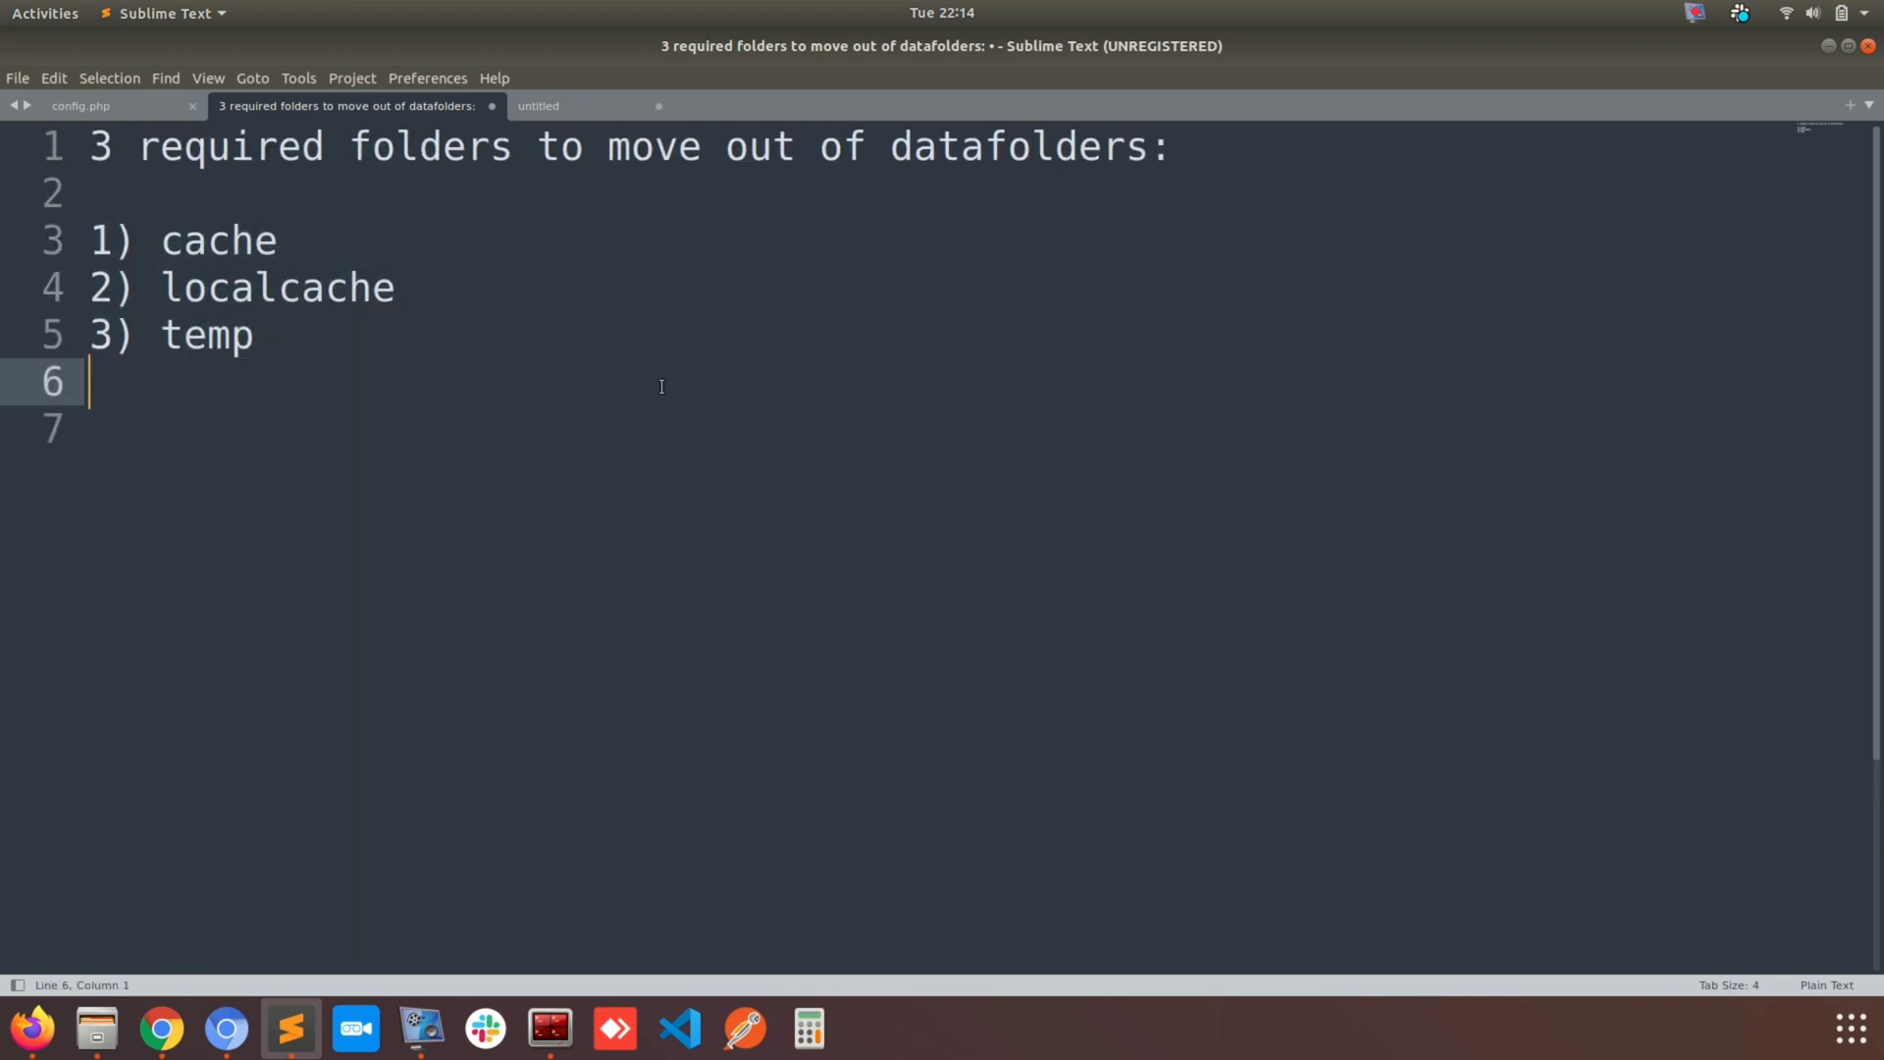
pyautogui.doubleClick(948, 154)
pyautogui.click(770, 337)
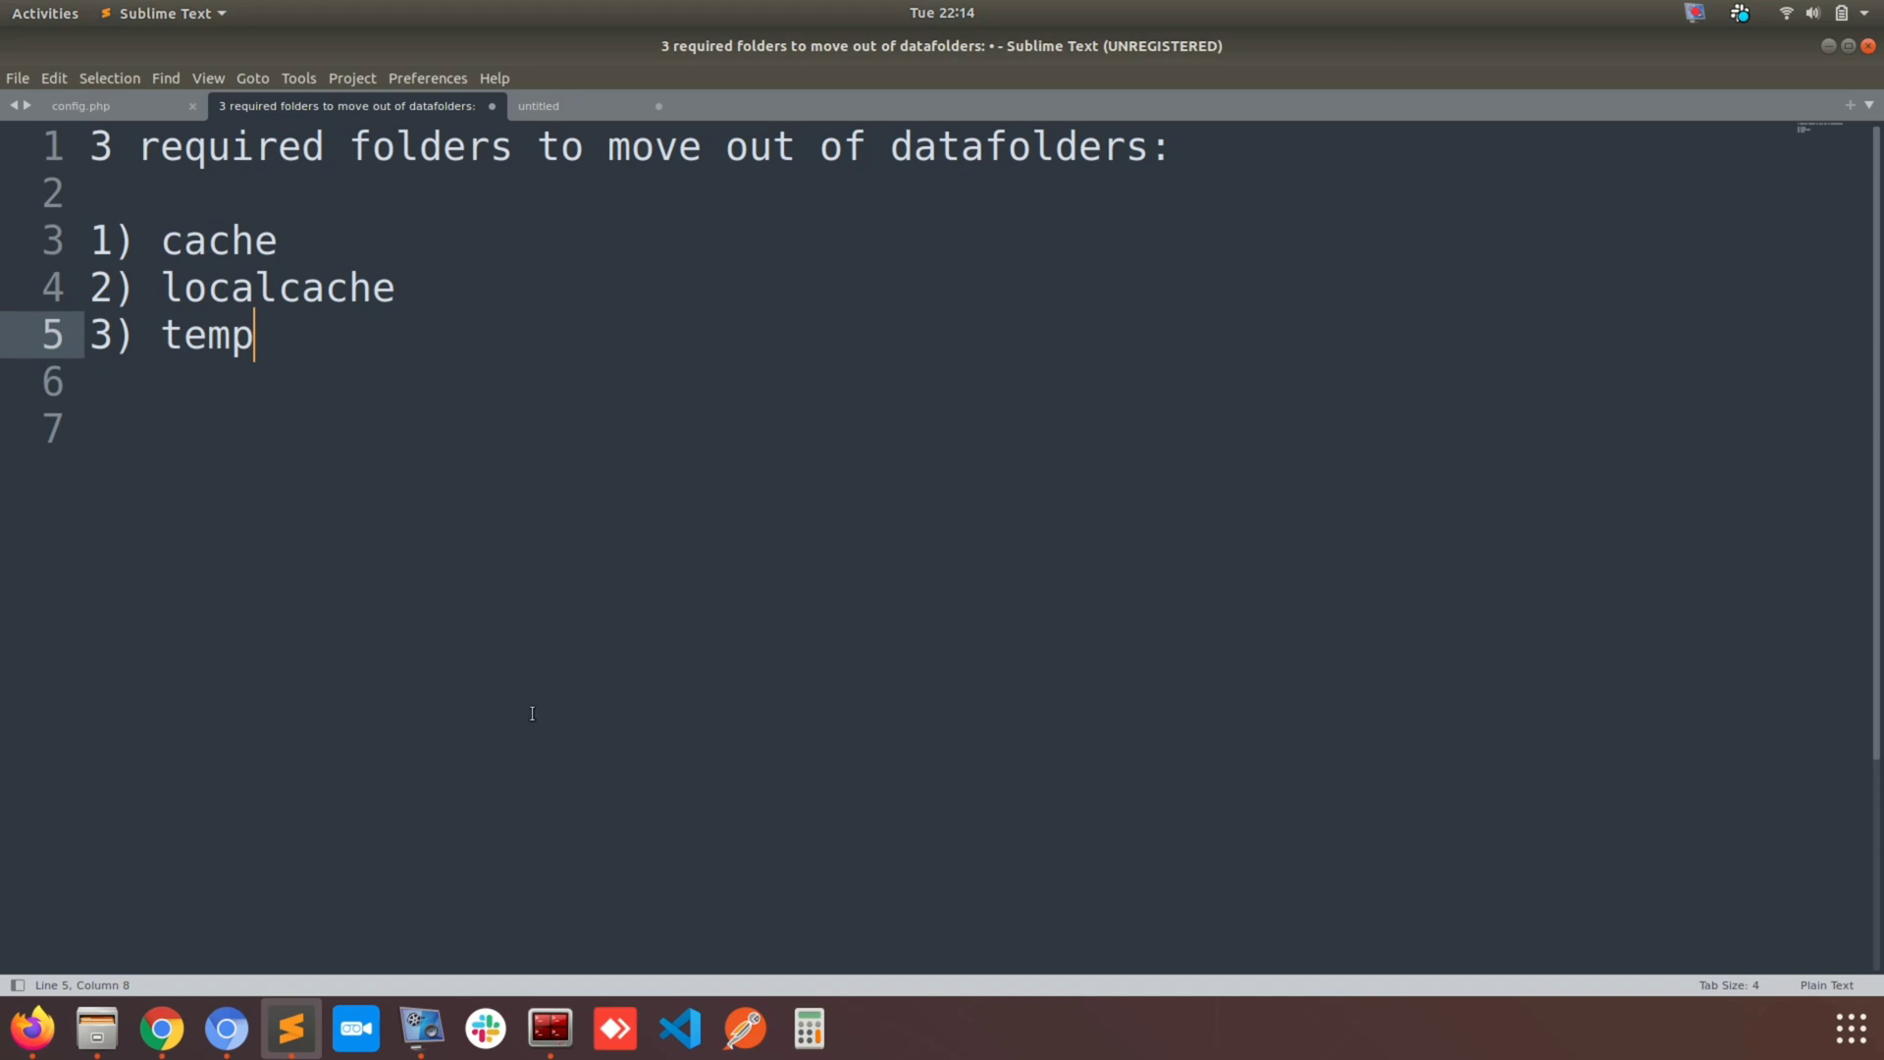
pyautogui.click(504, 573)
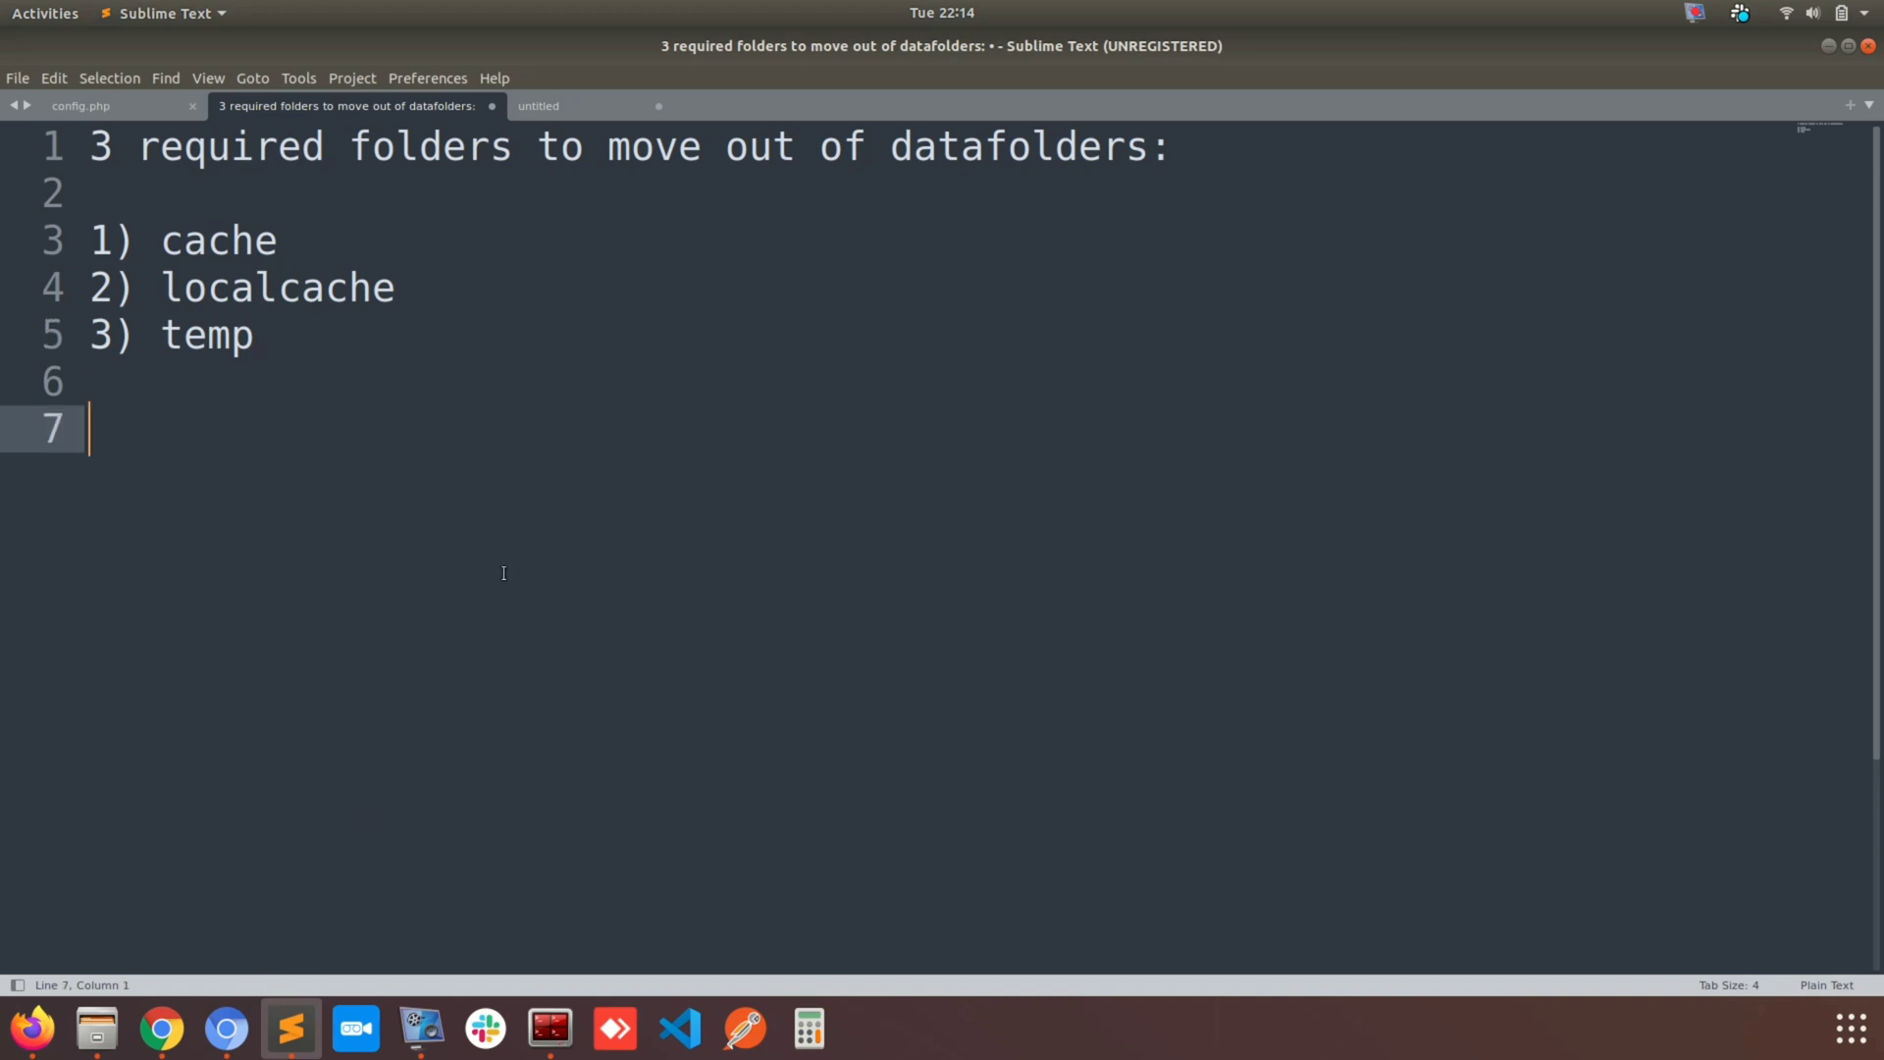
pyautogui.scroll(-2, 504, 573)
pyautogui.scroll(2, 503, 573)
# Switch to Chrome and look over the examhooks.online home page down to the course categories.
pyautogui.click(161, 1029)
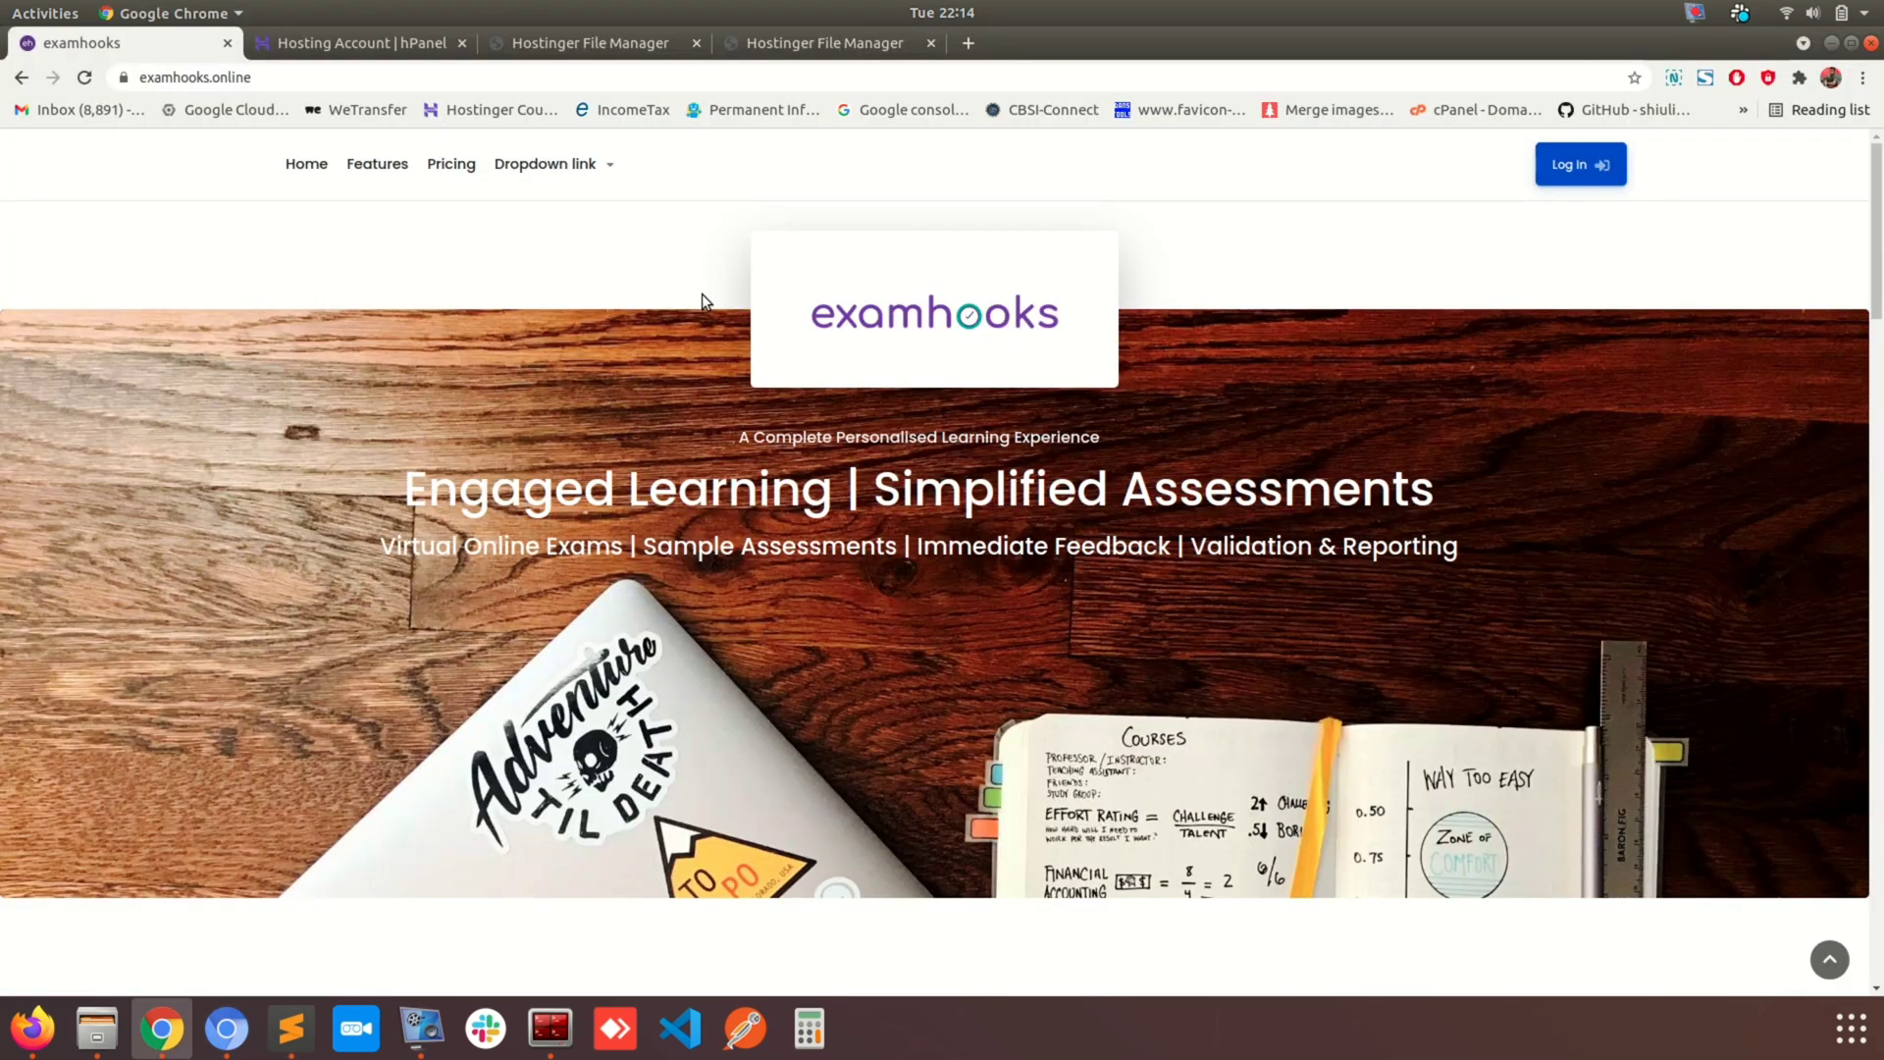
pyautogui.scroll(-5, 703, 293)
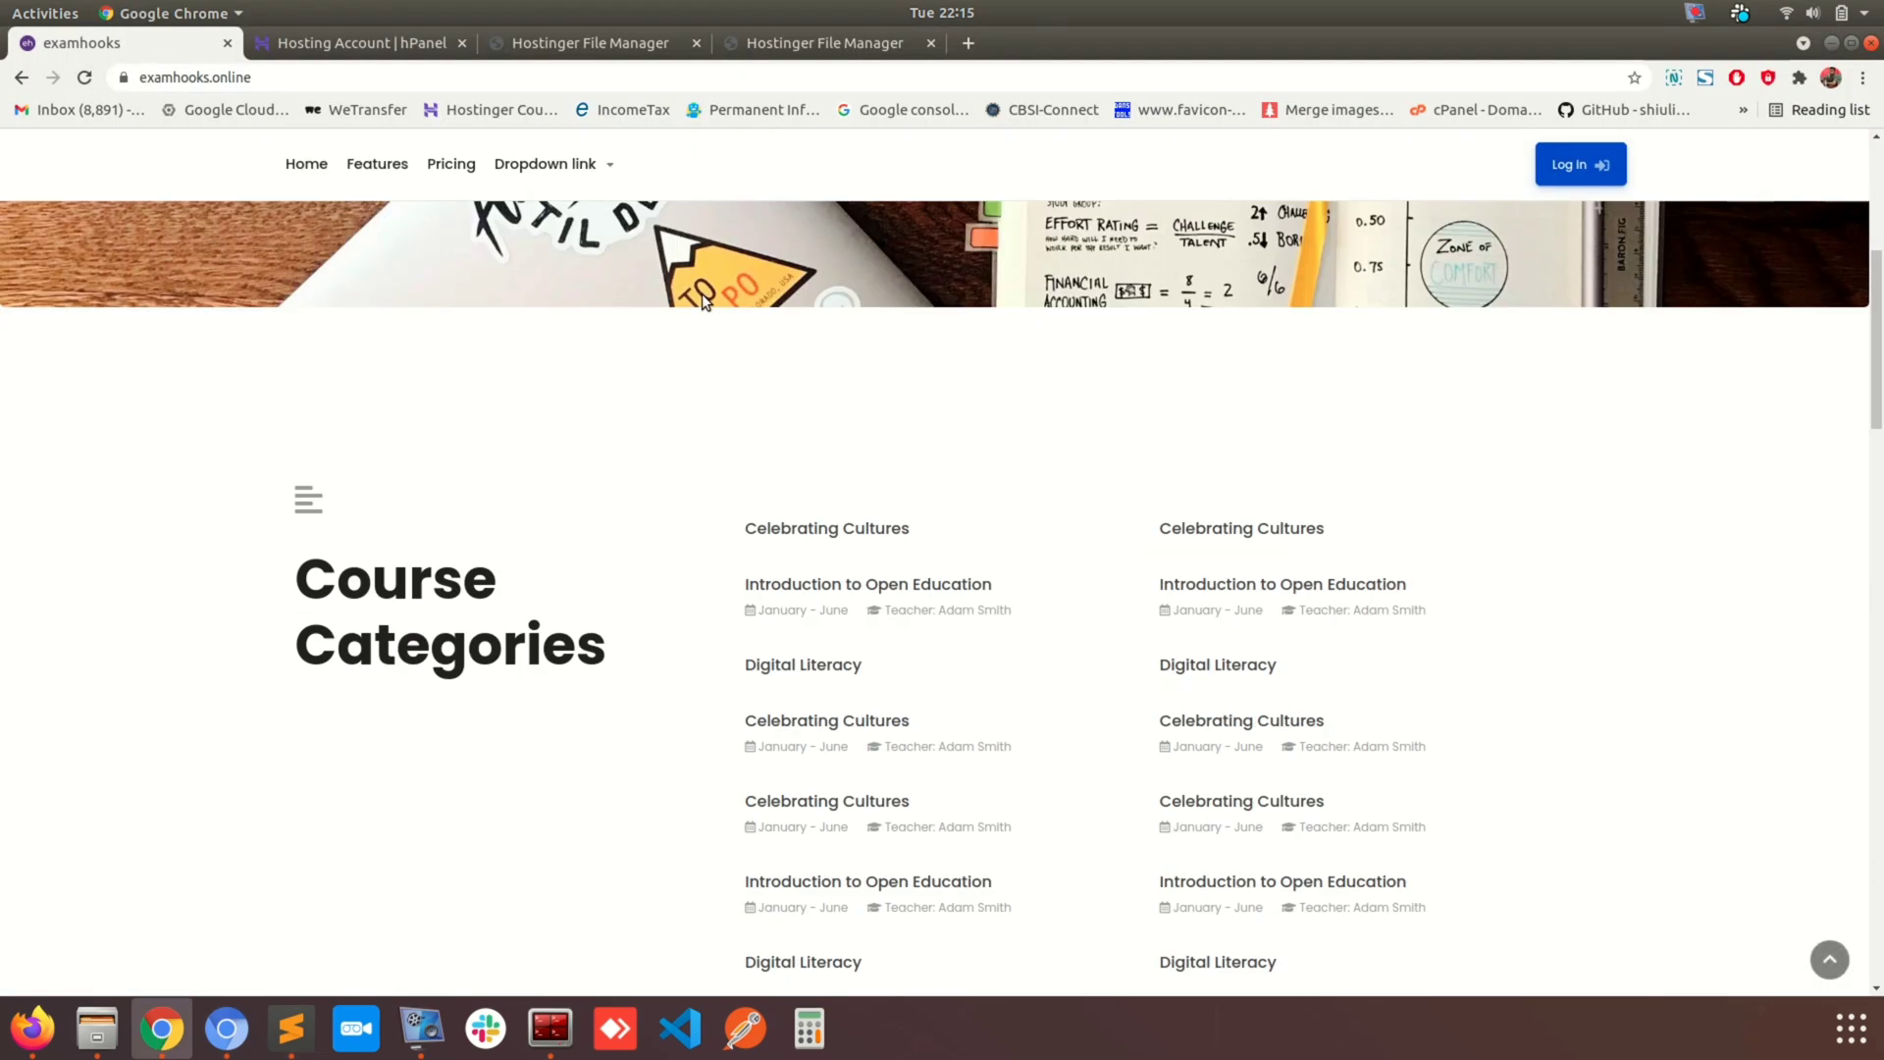
pyautogui.scroll(5, 703, 292)
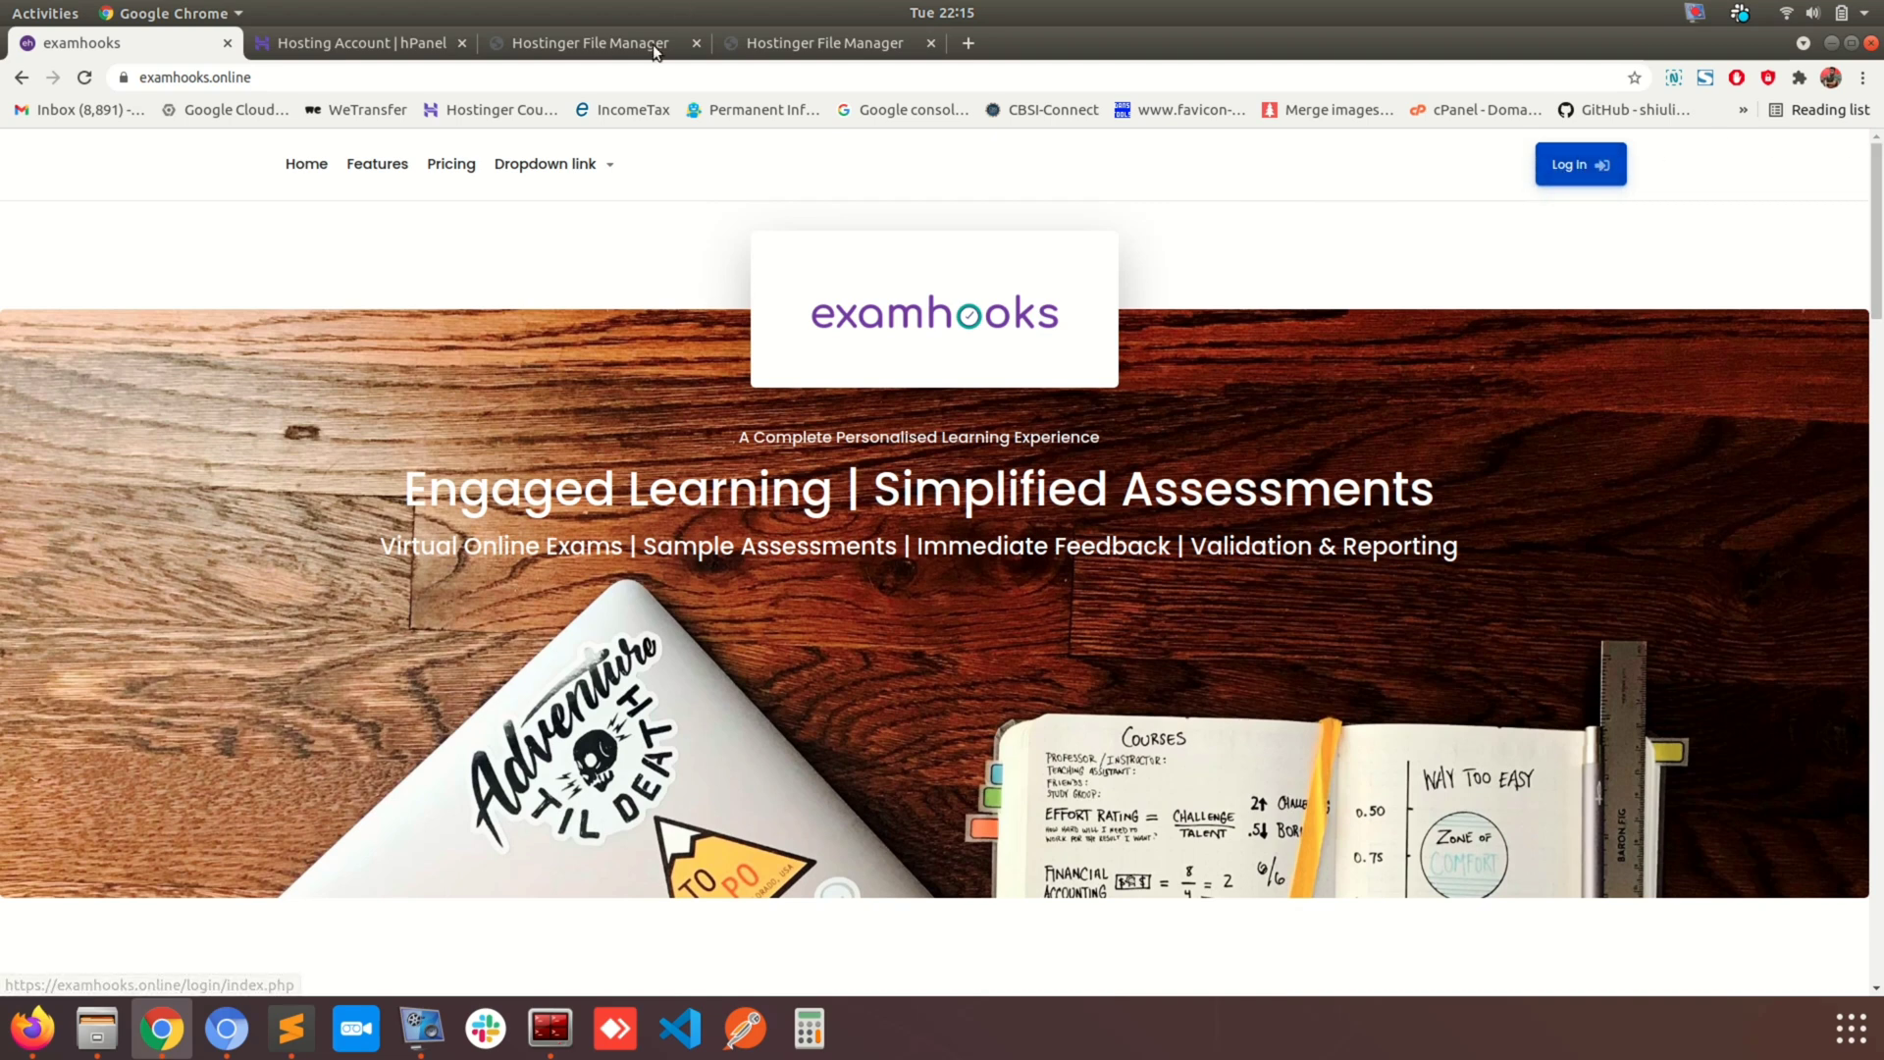
pyautogui.click(623, 79)
# Log in to the examhooks site as admin with the account password, and decline updating the saved password.
pyautogui.click(1571, 164)
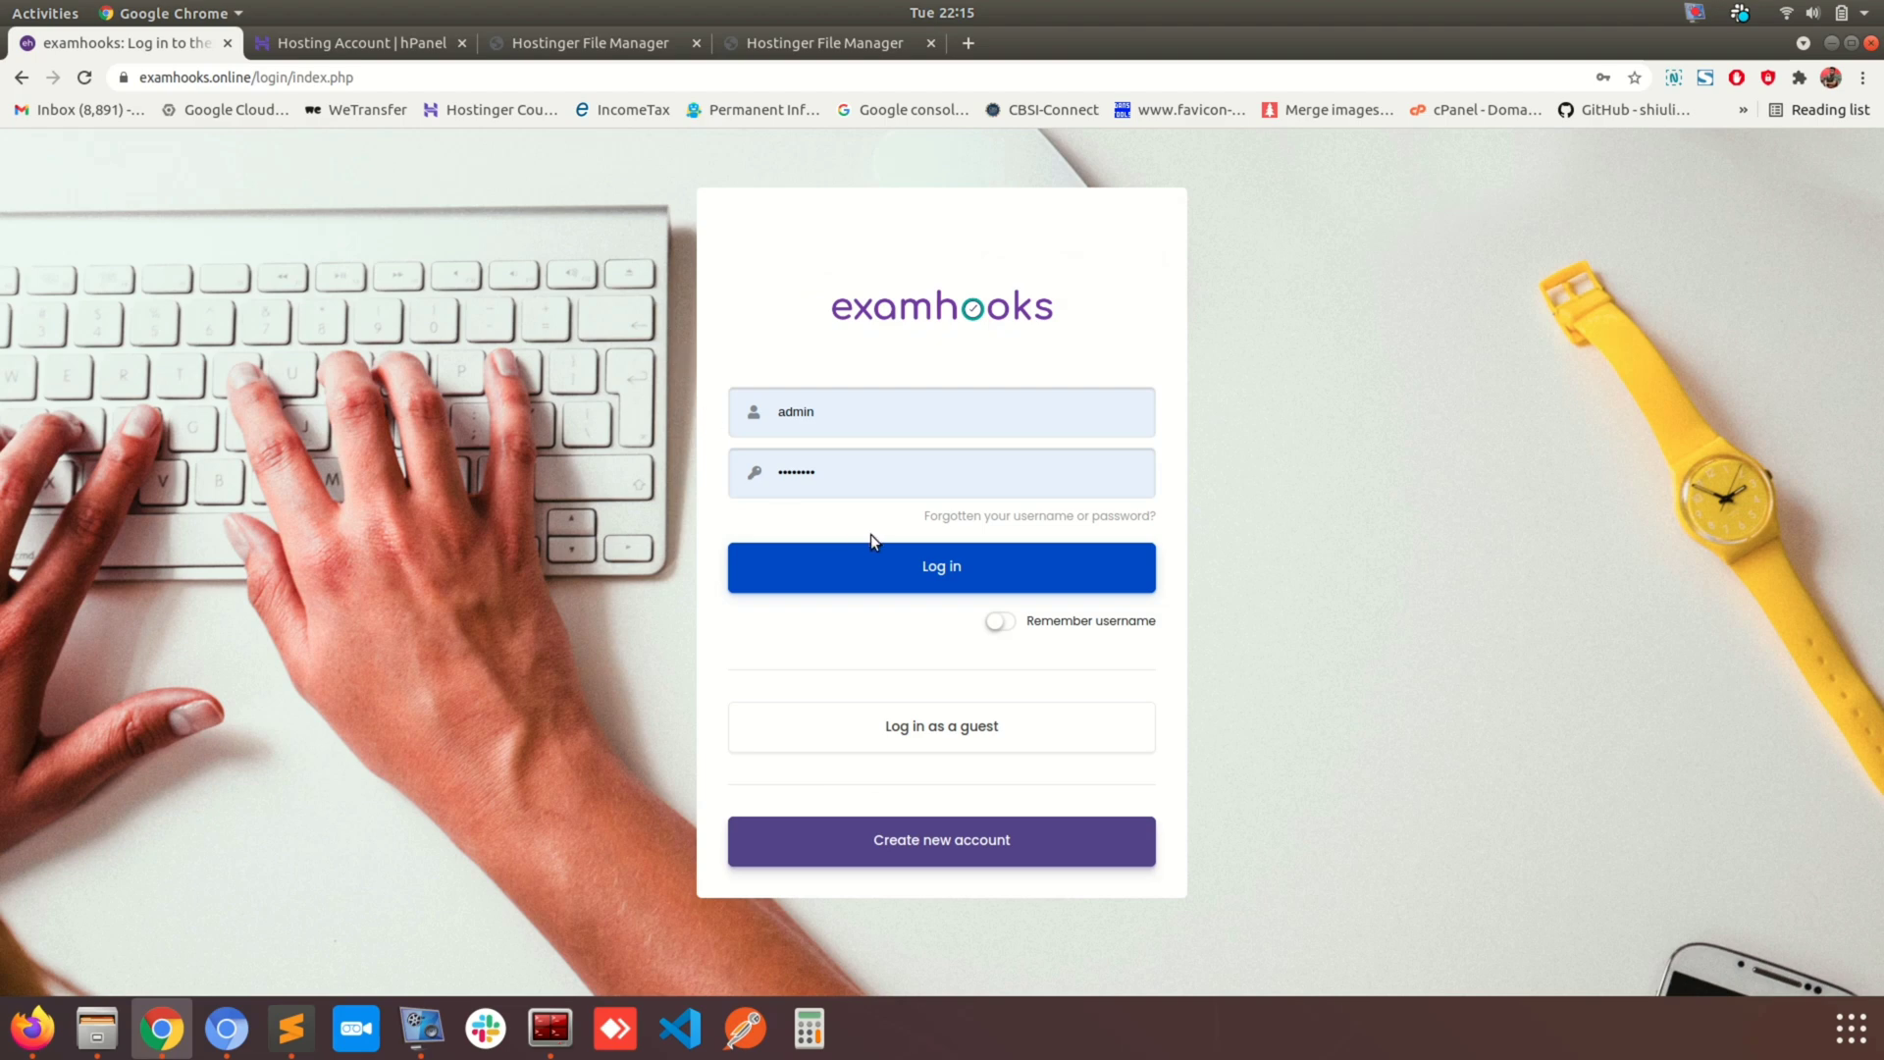
pyautogui.doubleClick(857, 476)
pyautogui.write('•••••••')
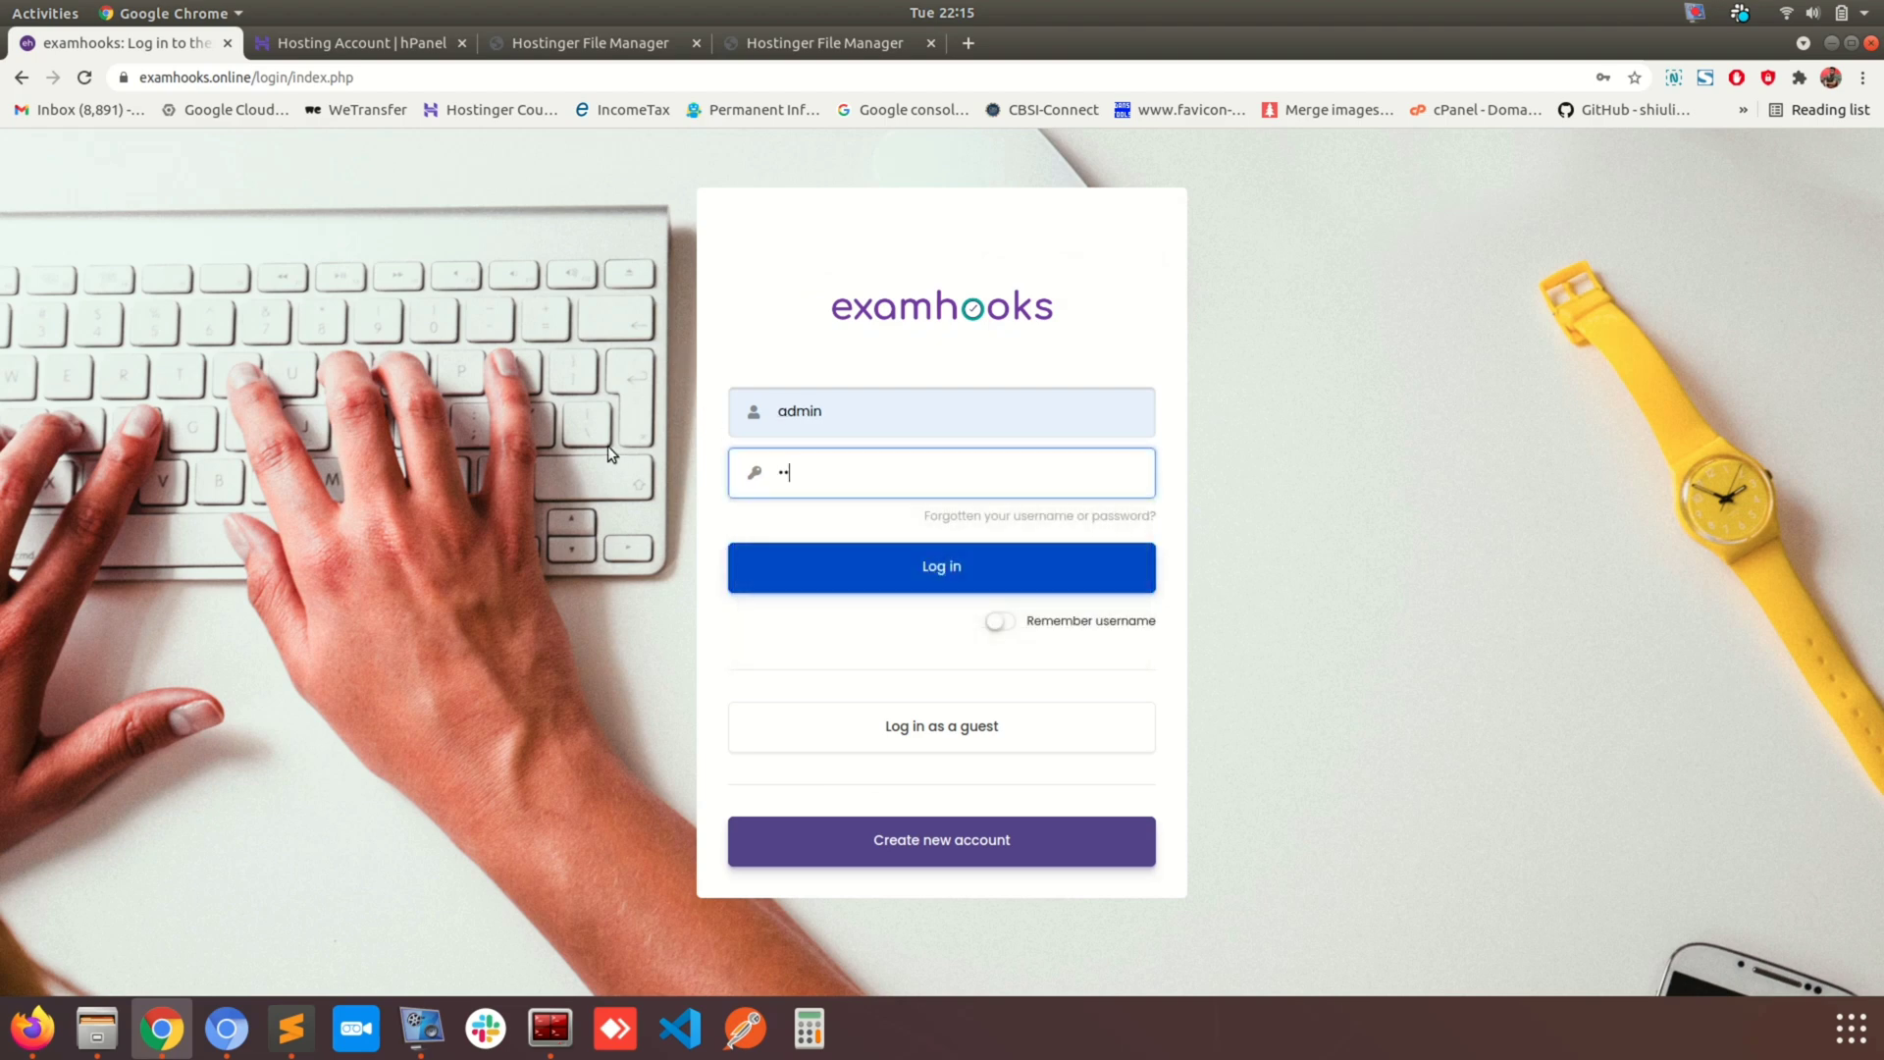
pyautogui.write('•••••••••')
pyautogui.click(899, 587)
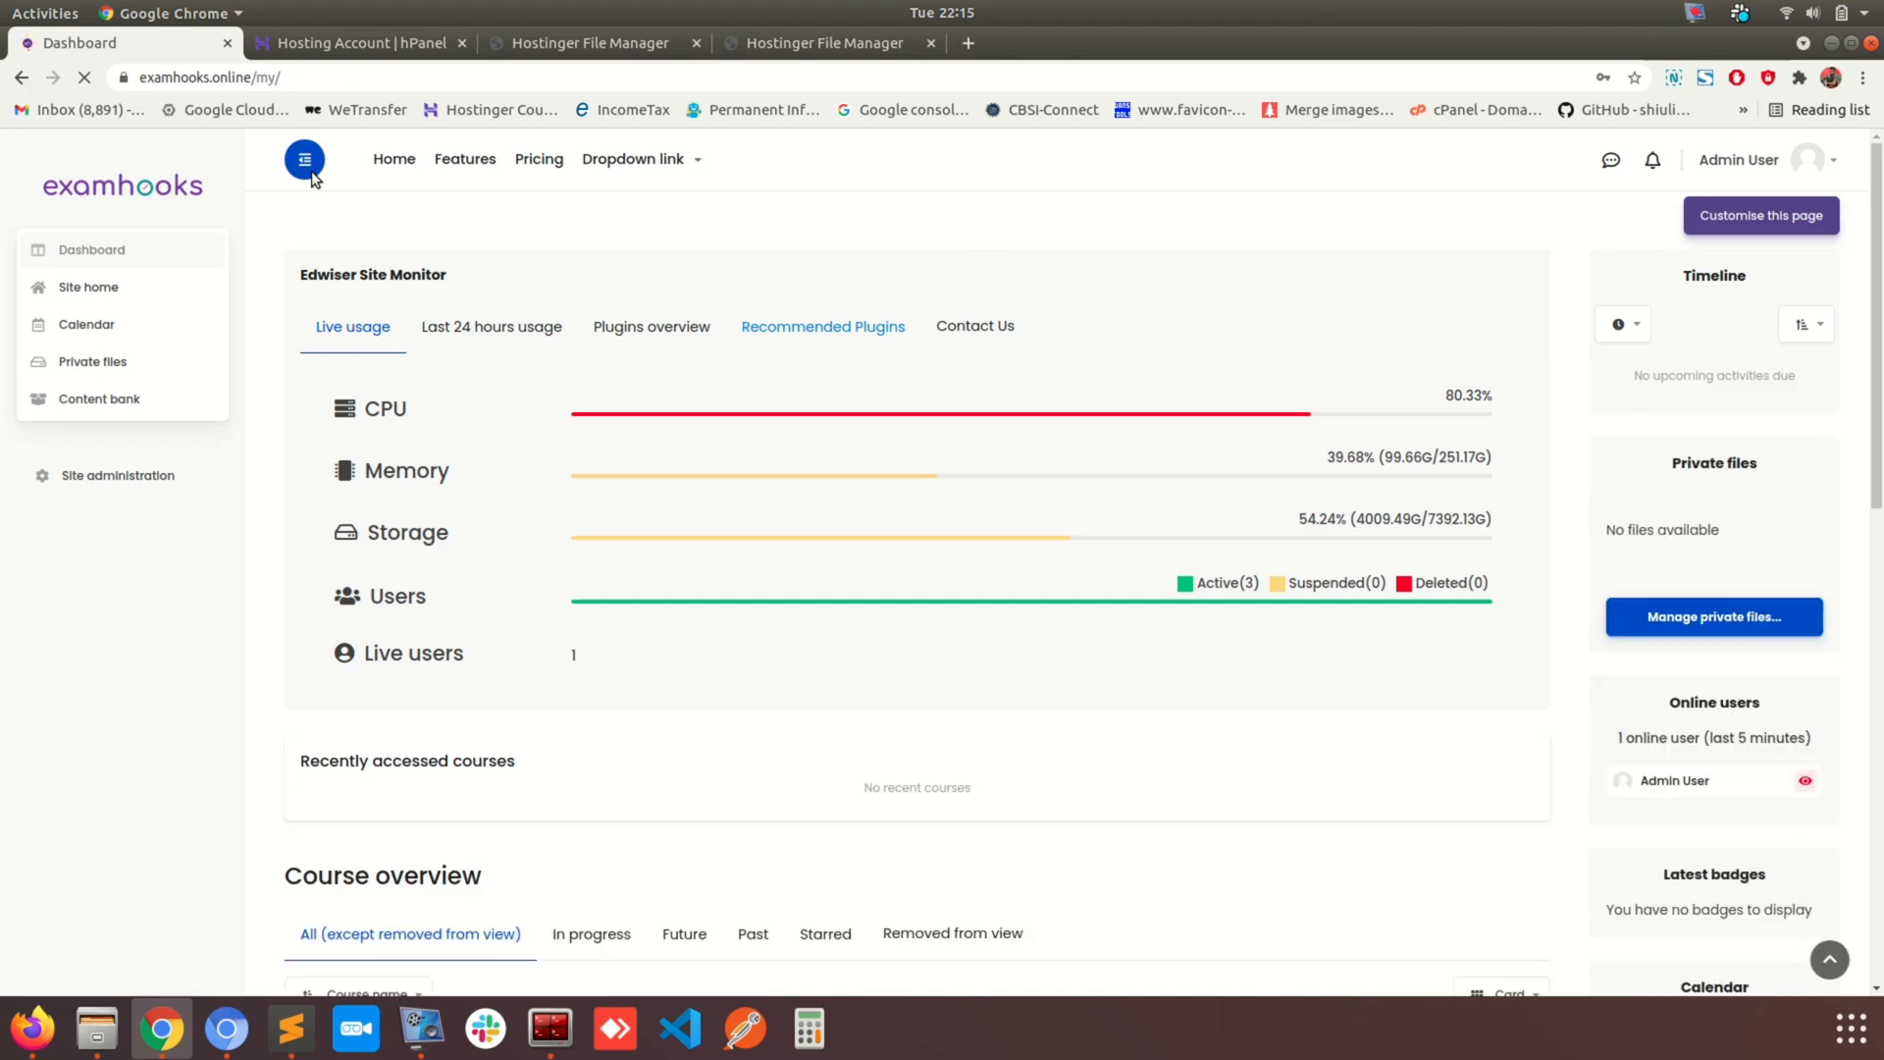
pyautogui.click(1424, 404)
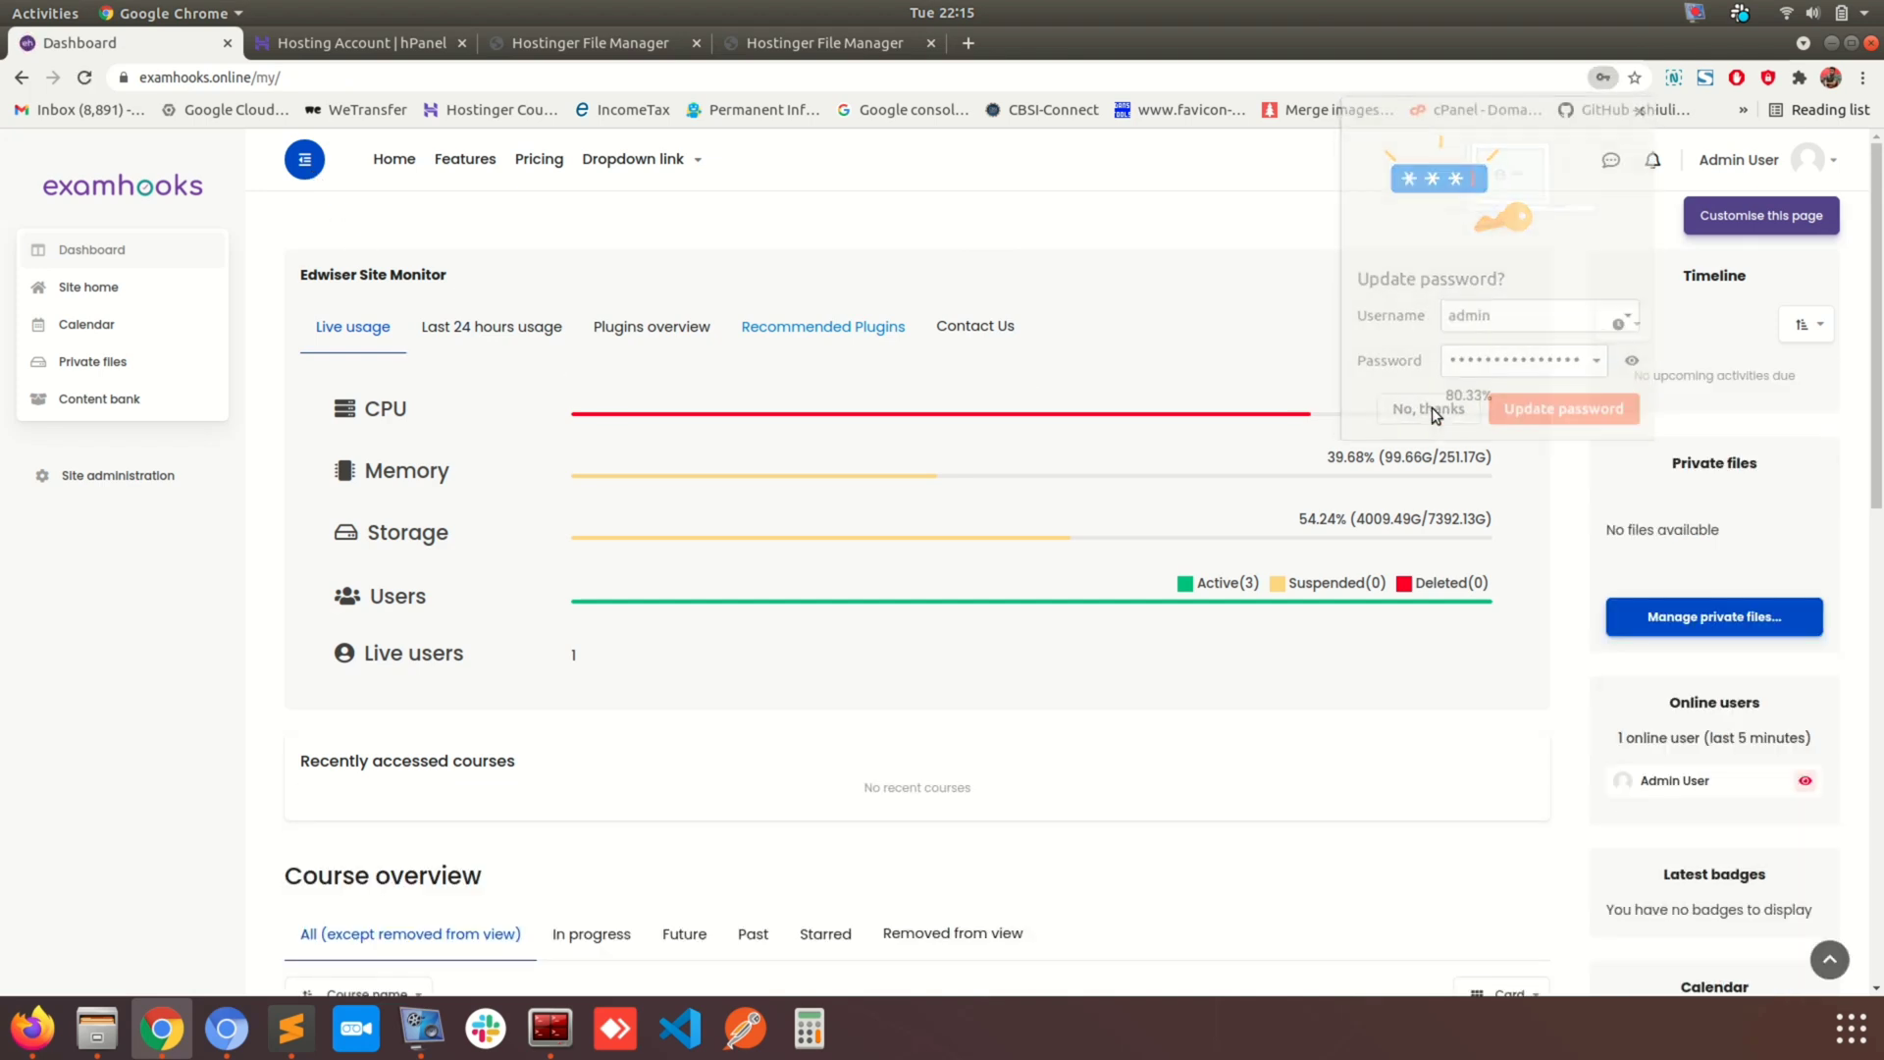
# Look over the examhooks dashboard and open the admin account's profile page.
pyautogui.scroll(-5, 791, 595)
pyautogui.scroll(5, 791, 595)
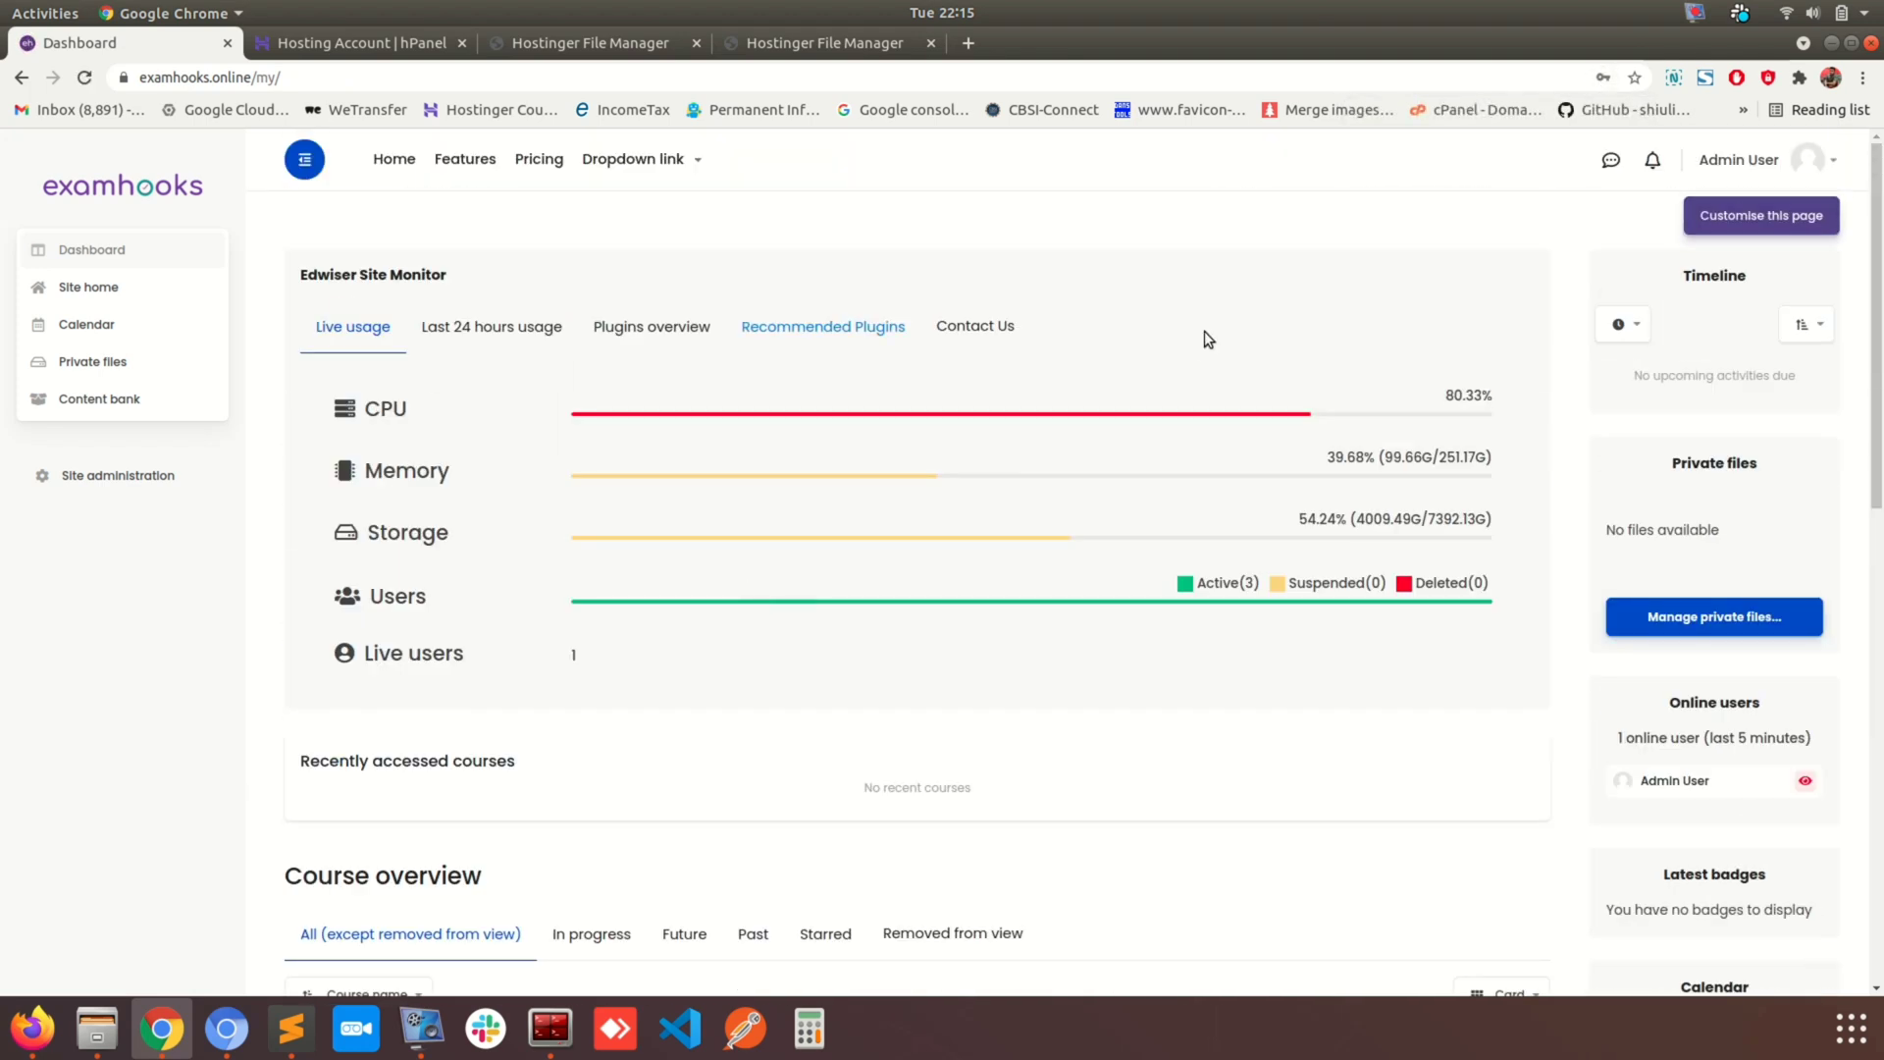
pyautogui.click(1809, 159)
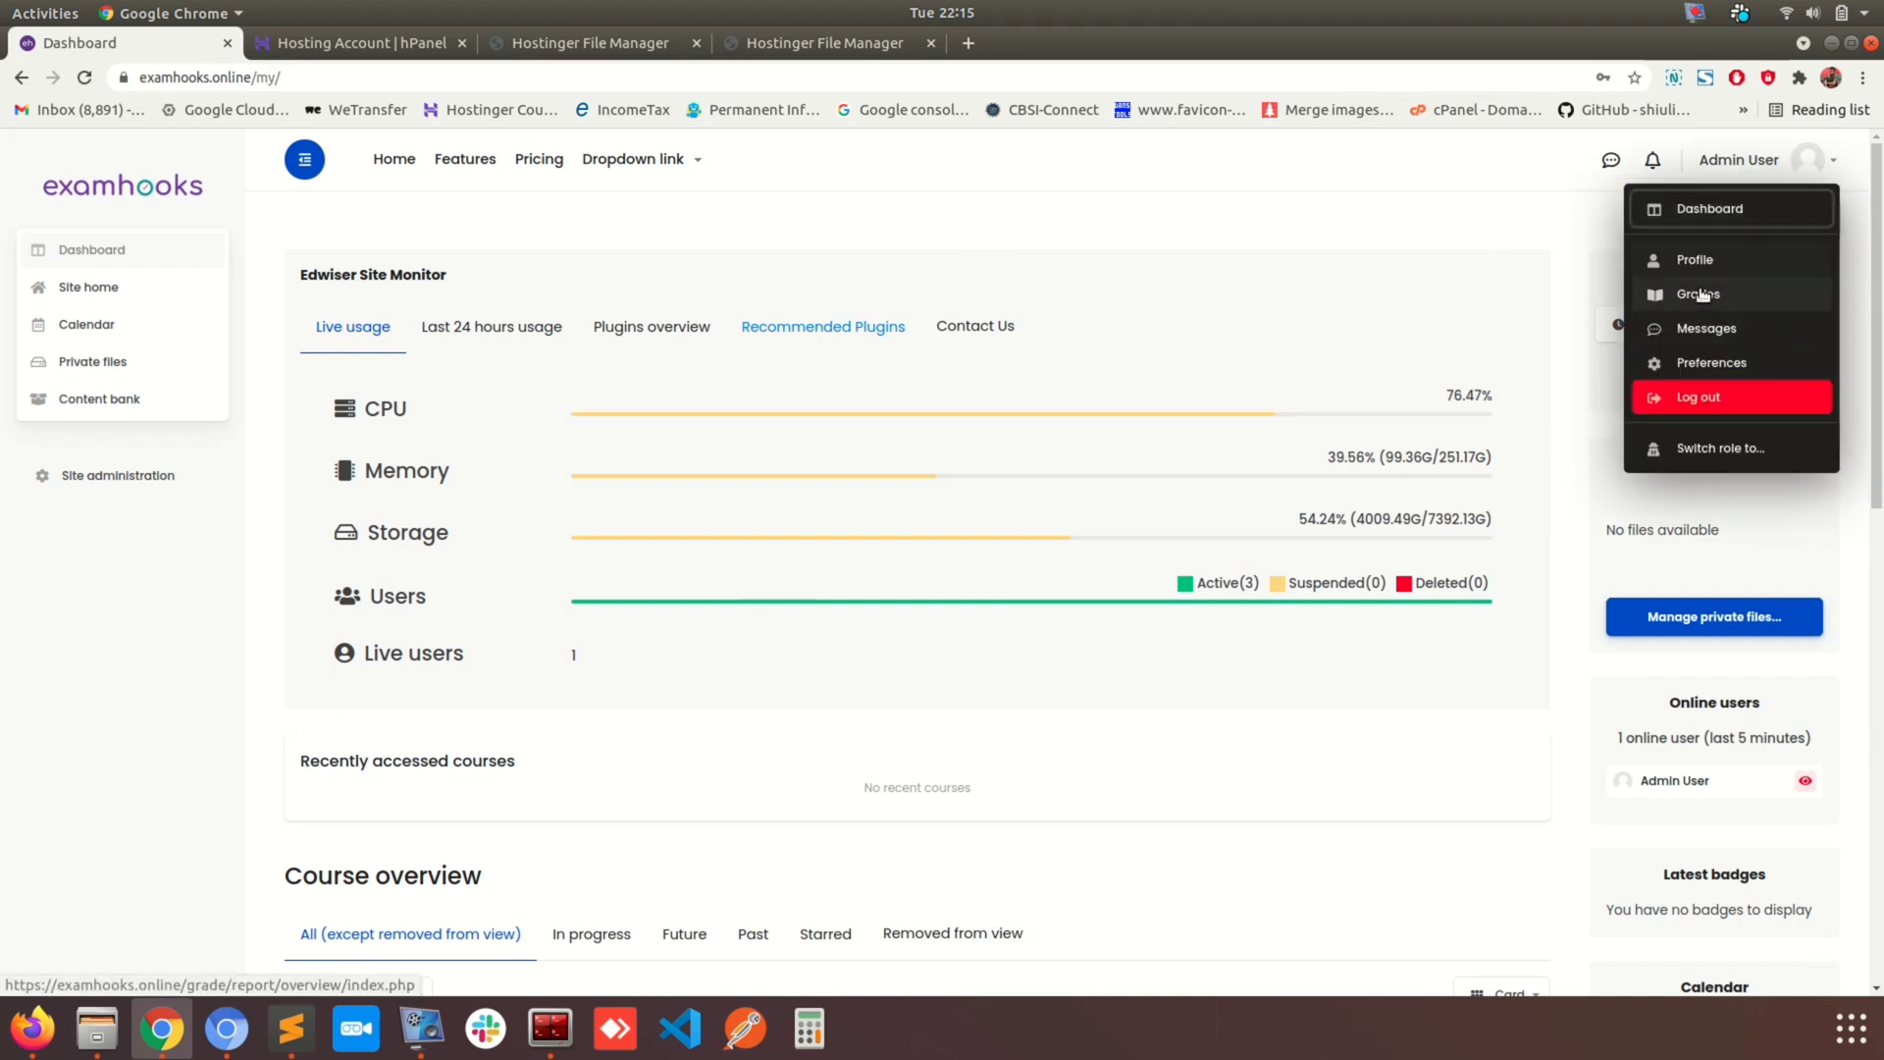
pyautogui.click(1695, 263)
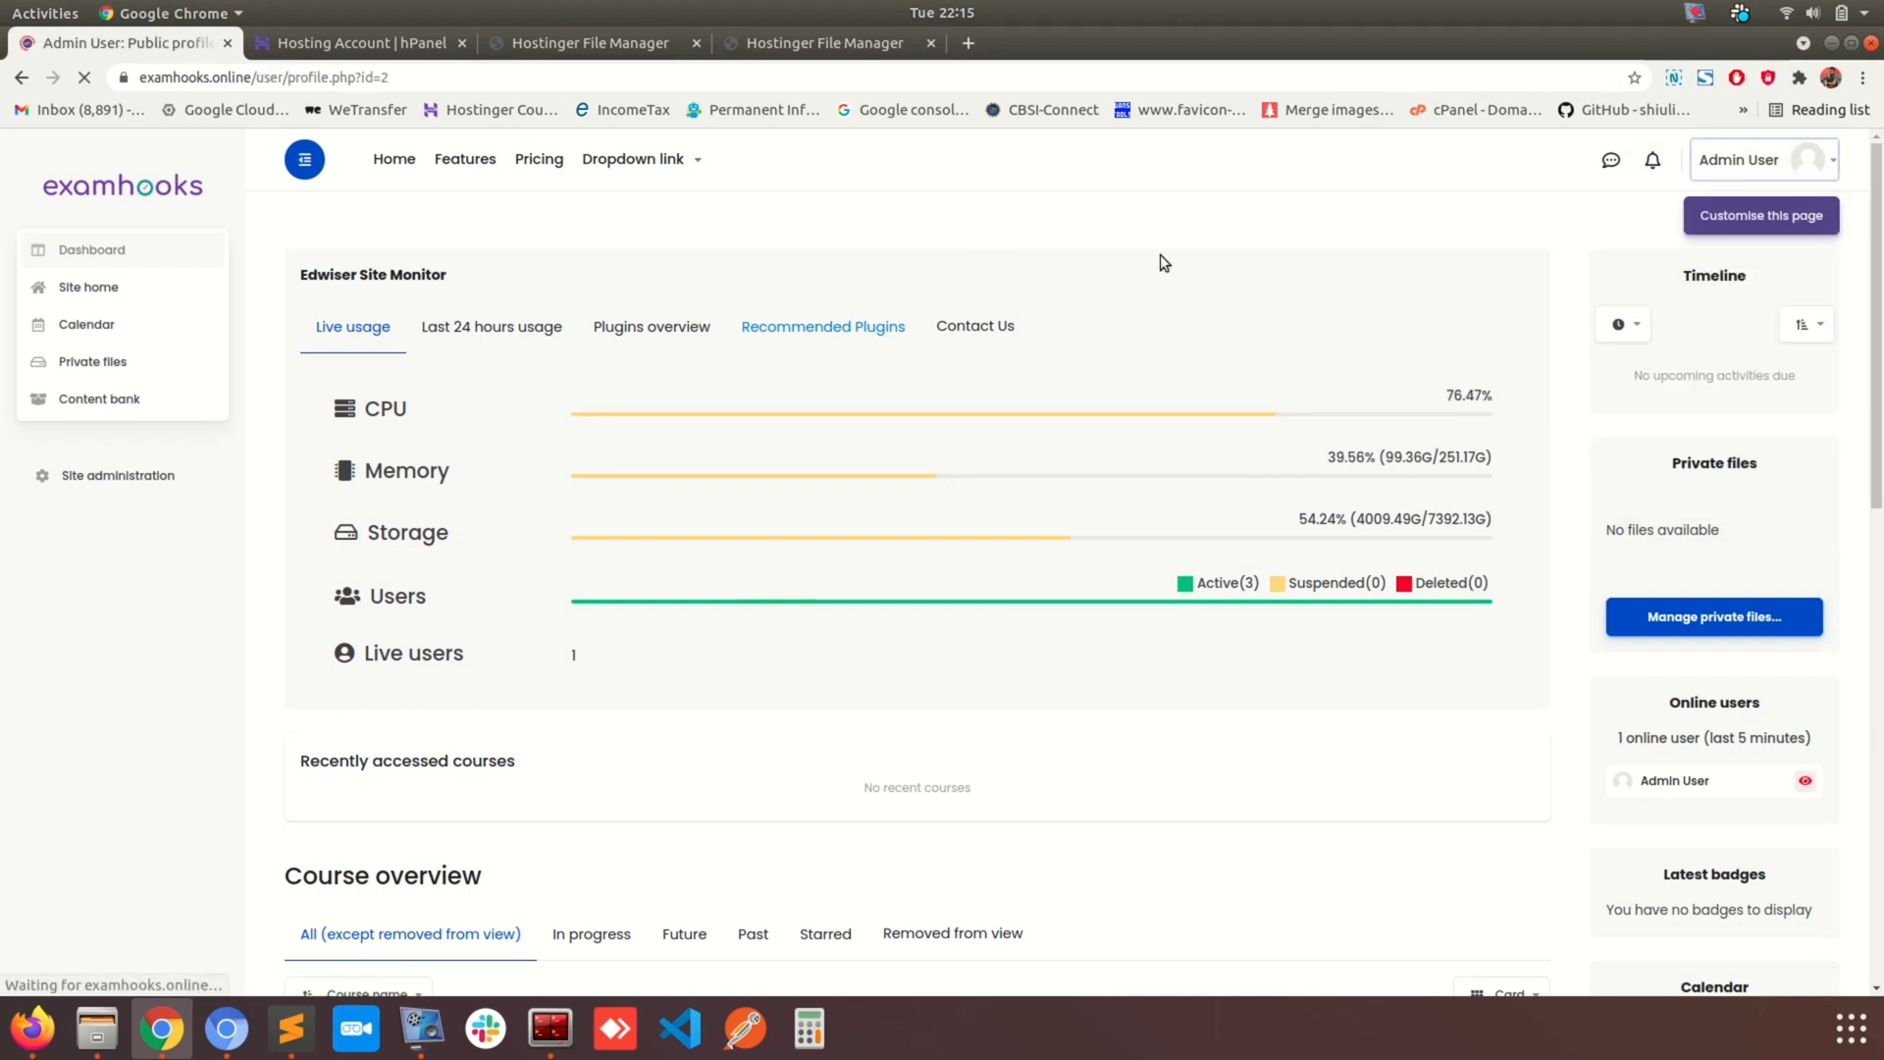
# Open the browser's network inspector on the profile page, enlarge it, and reload the page to record its requests.
pyautogui.rightClick(216, 620)
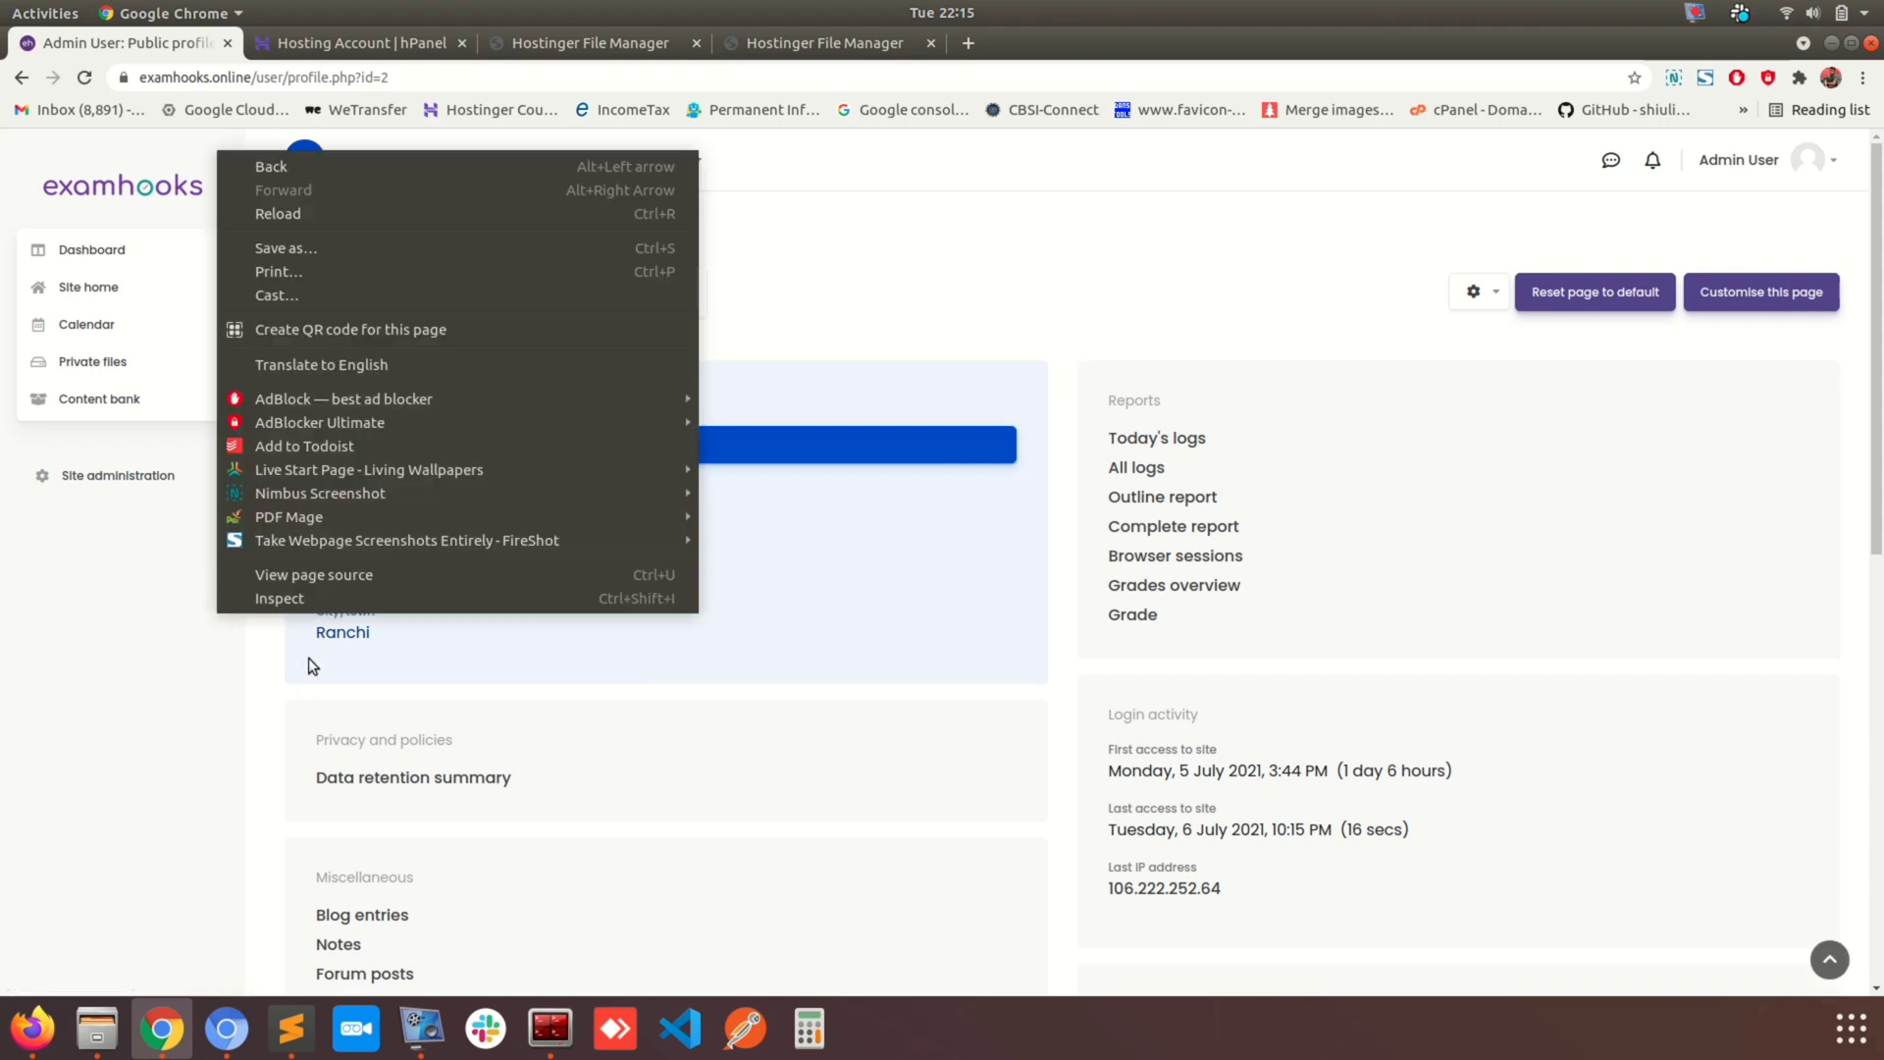
pyautogui.click(296, 601)
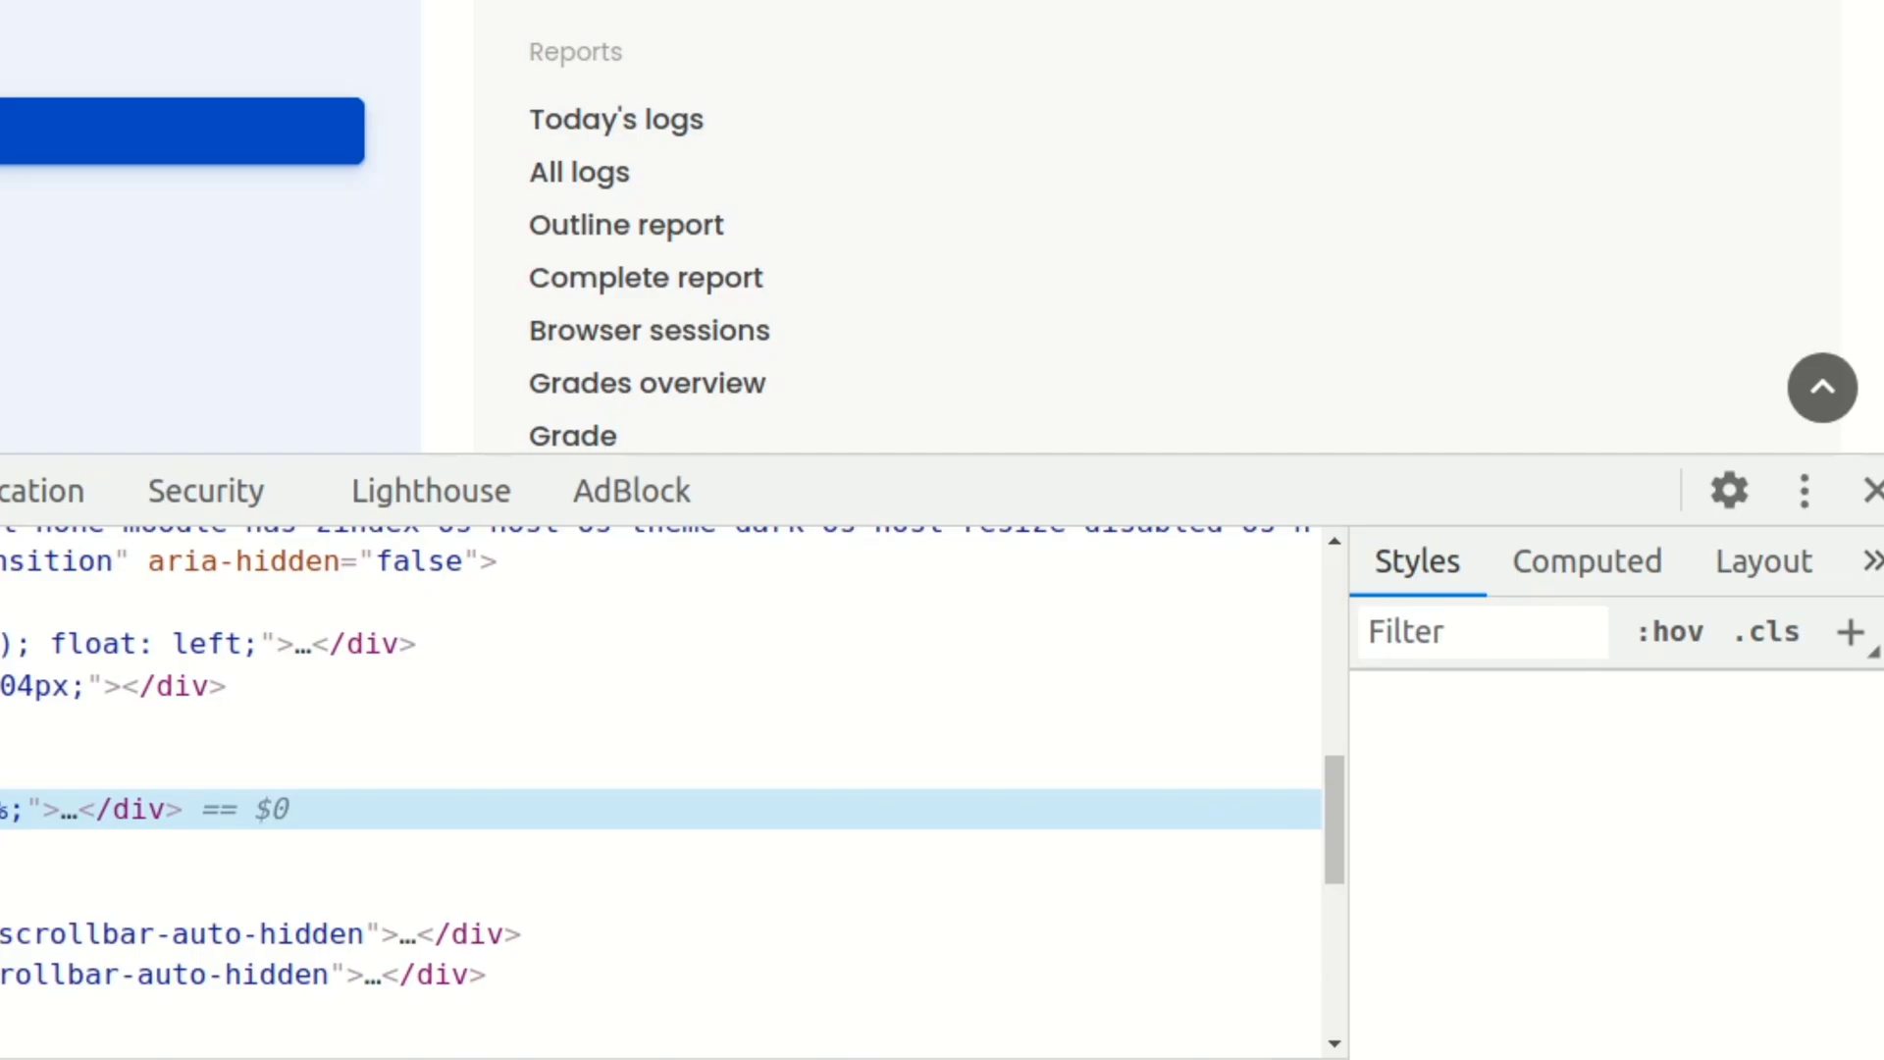
pyautogui.click(0, 491)
pyautogui.moveTo(1241, 492); pyautogui.dragTo(1079, 285)
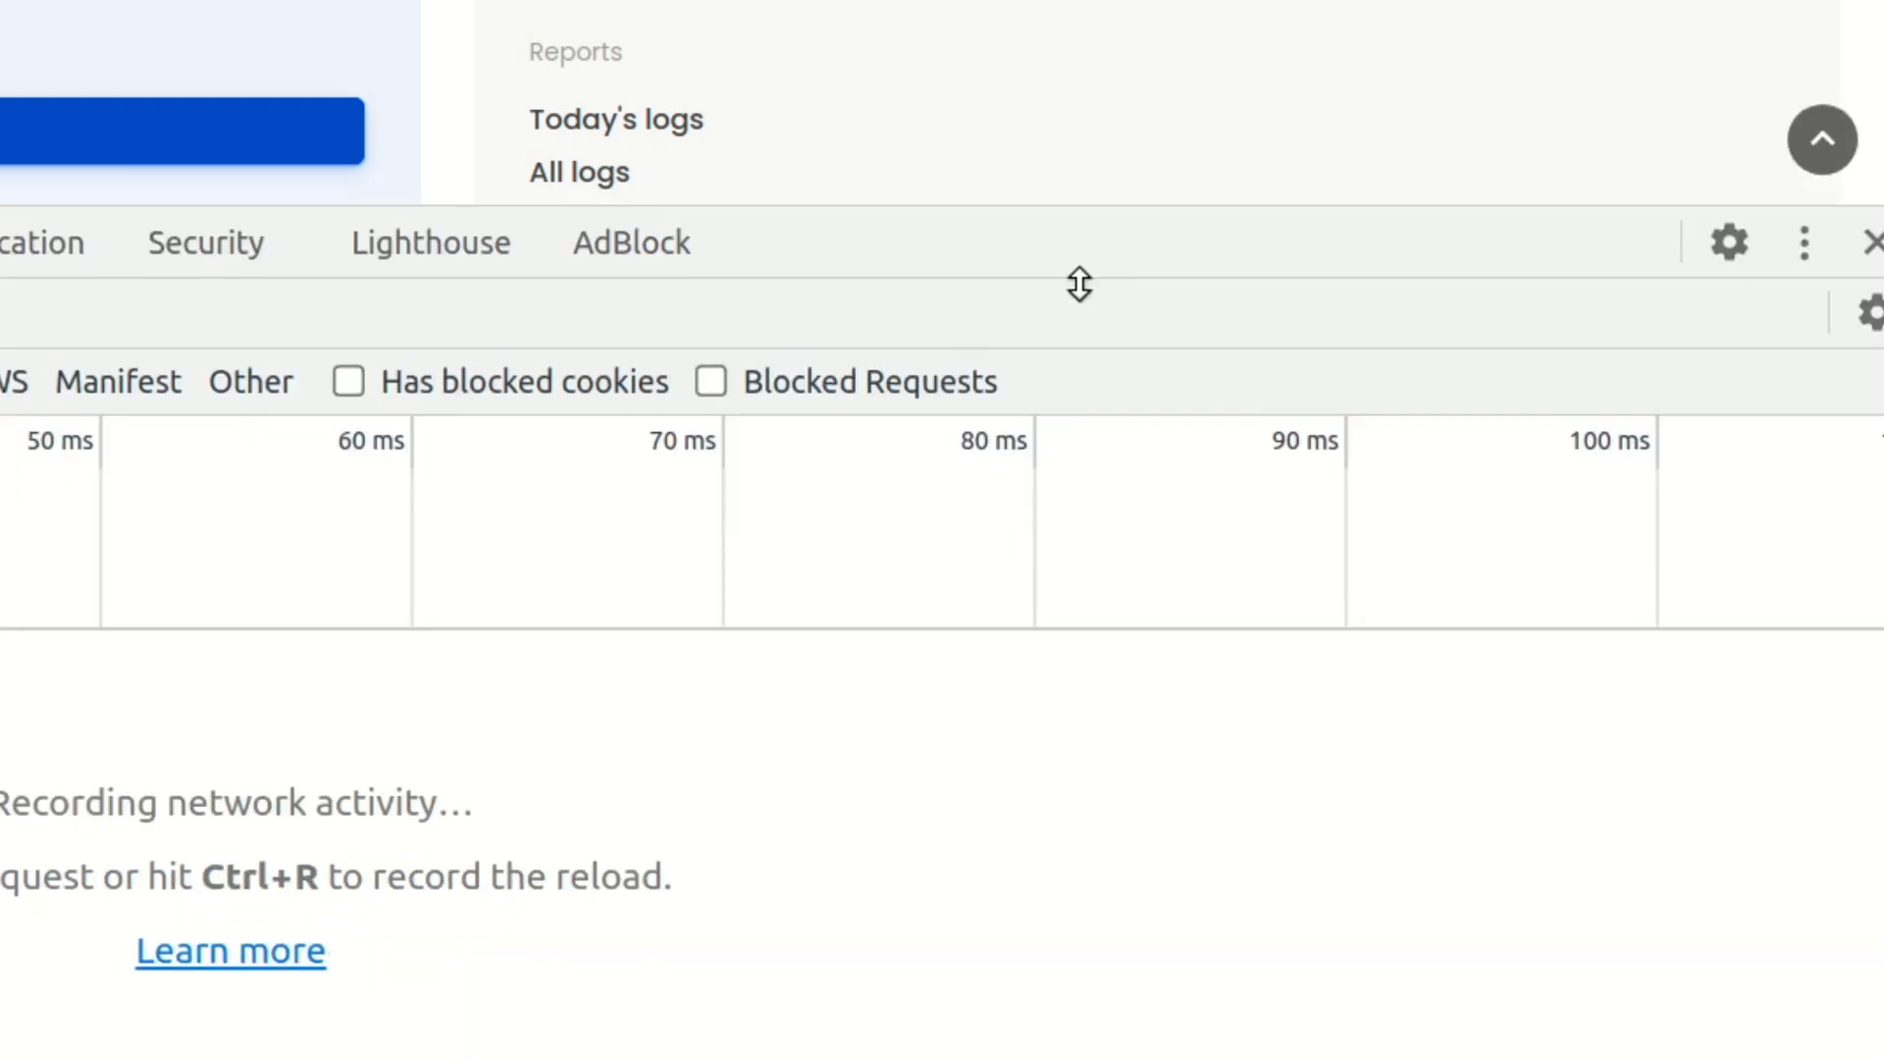
pyautogui.hotkey('ctrl', 'r')
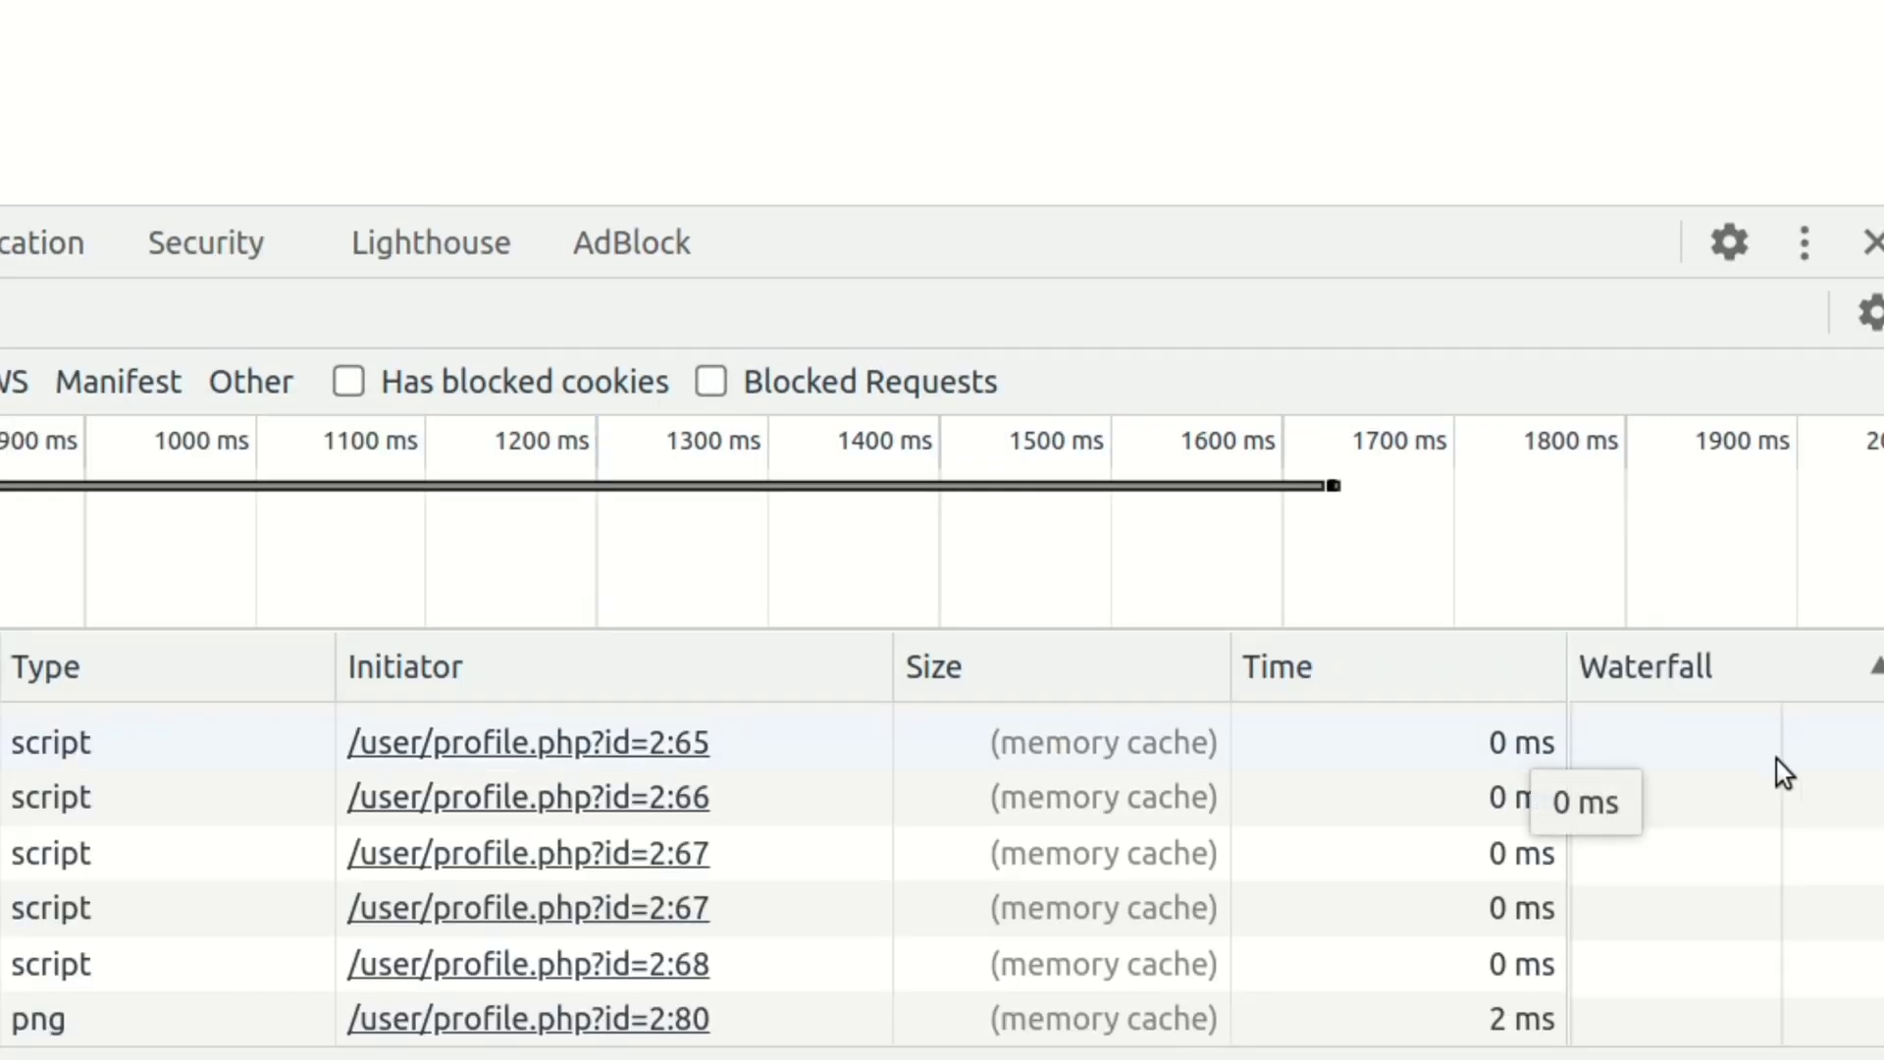
pyautogui.moveTo(1600, 210); pyautogui.dragTo(1600, 192)
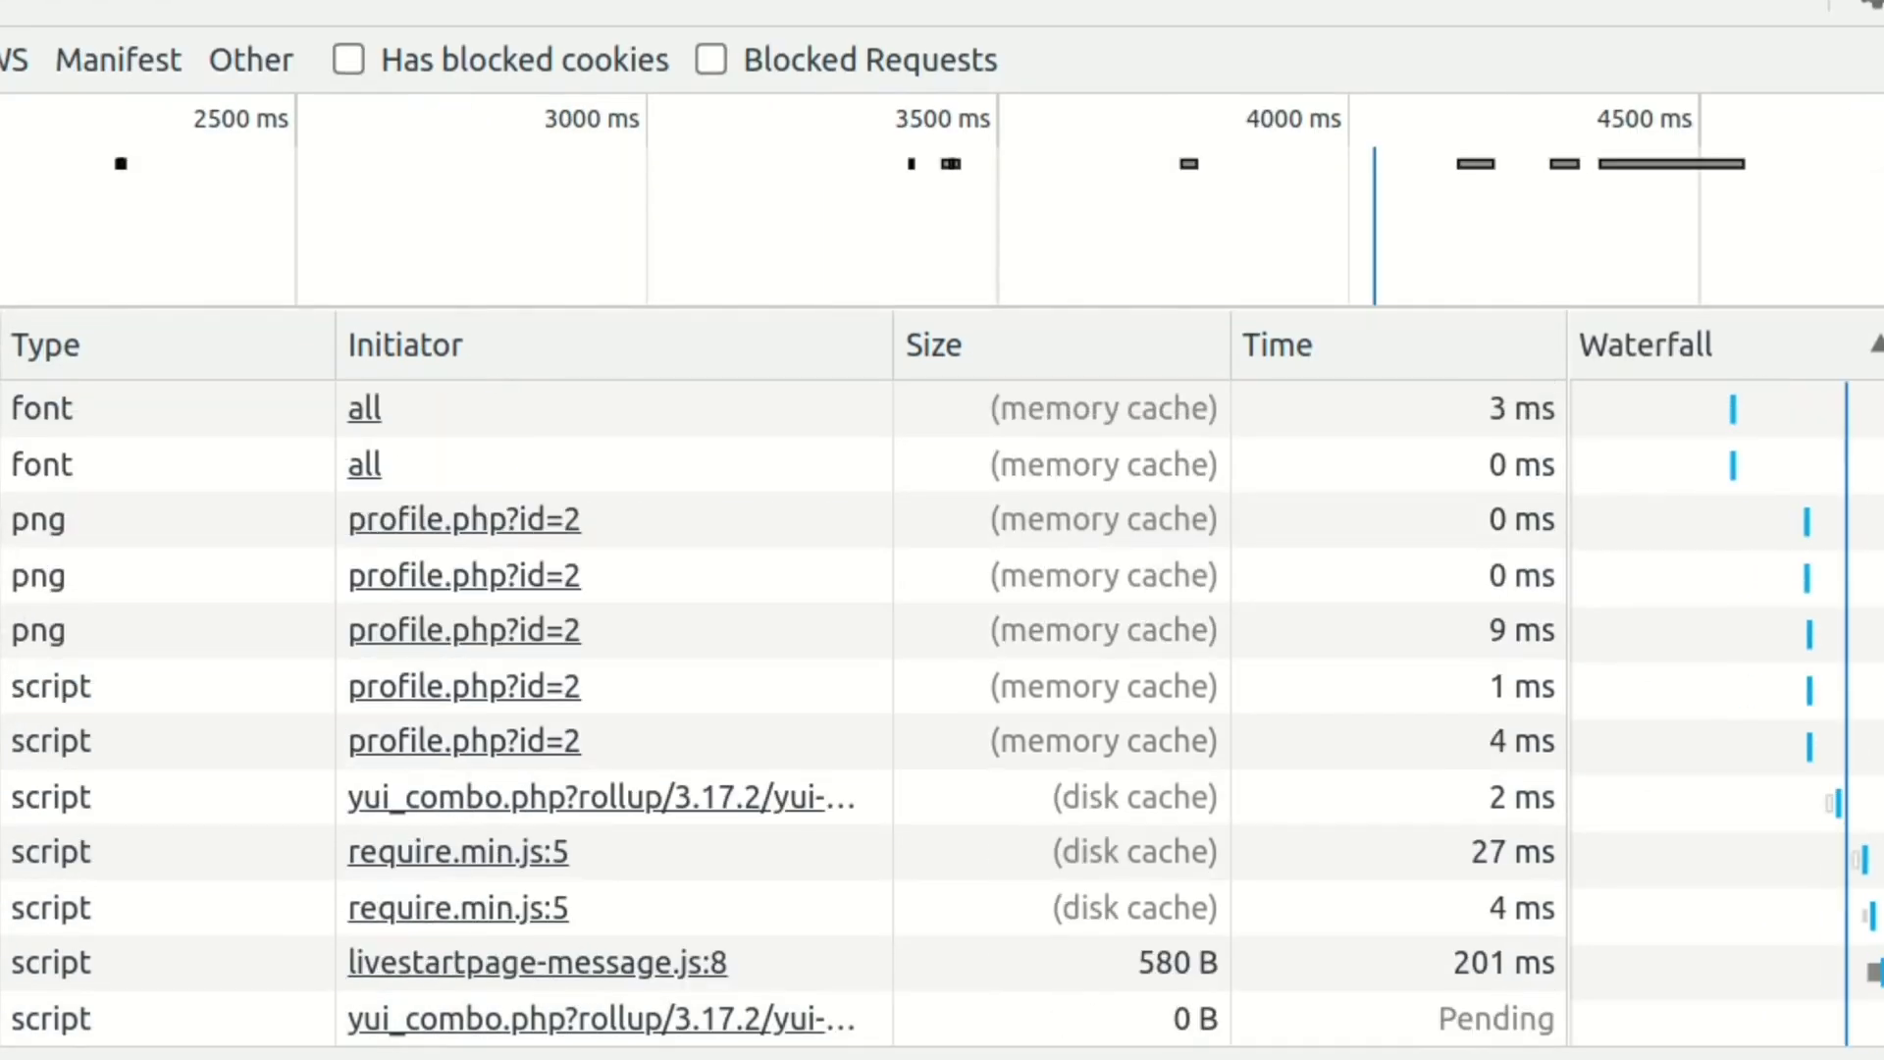
# Examine the load times of the profile page's document and script requests in the network log.
pyautogui.scroll(2, 1482, 557)
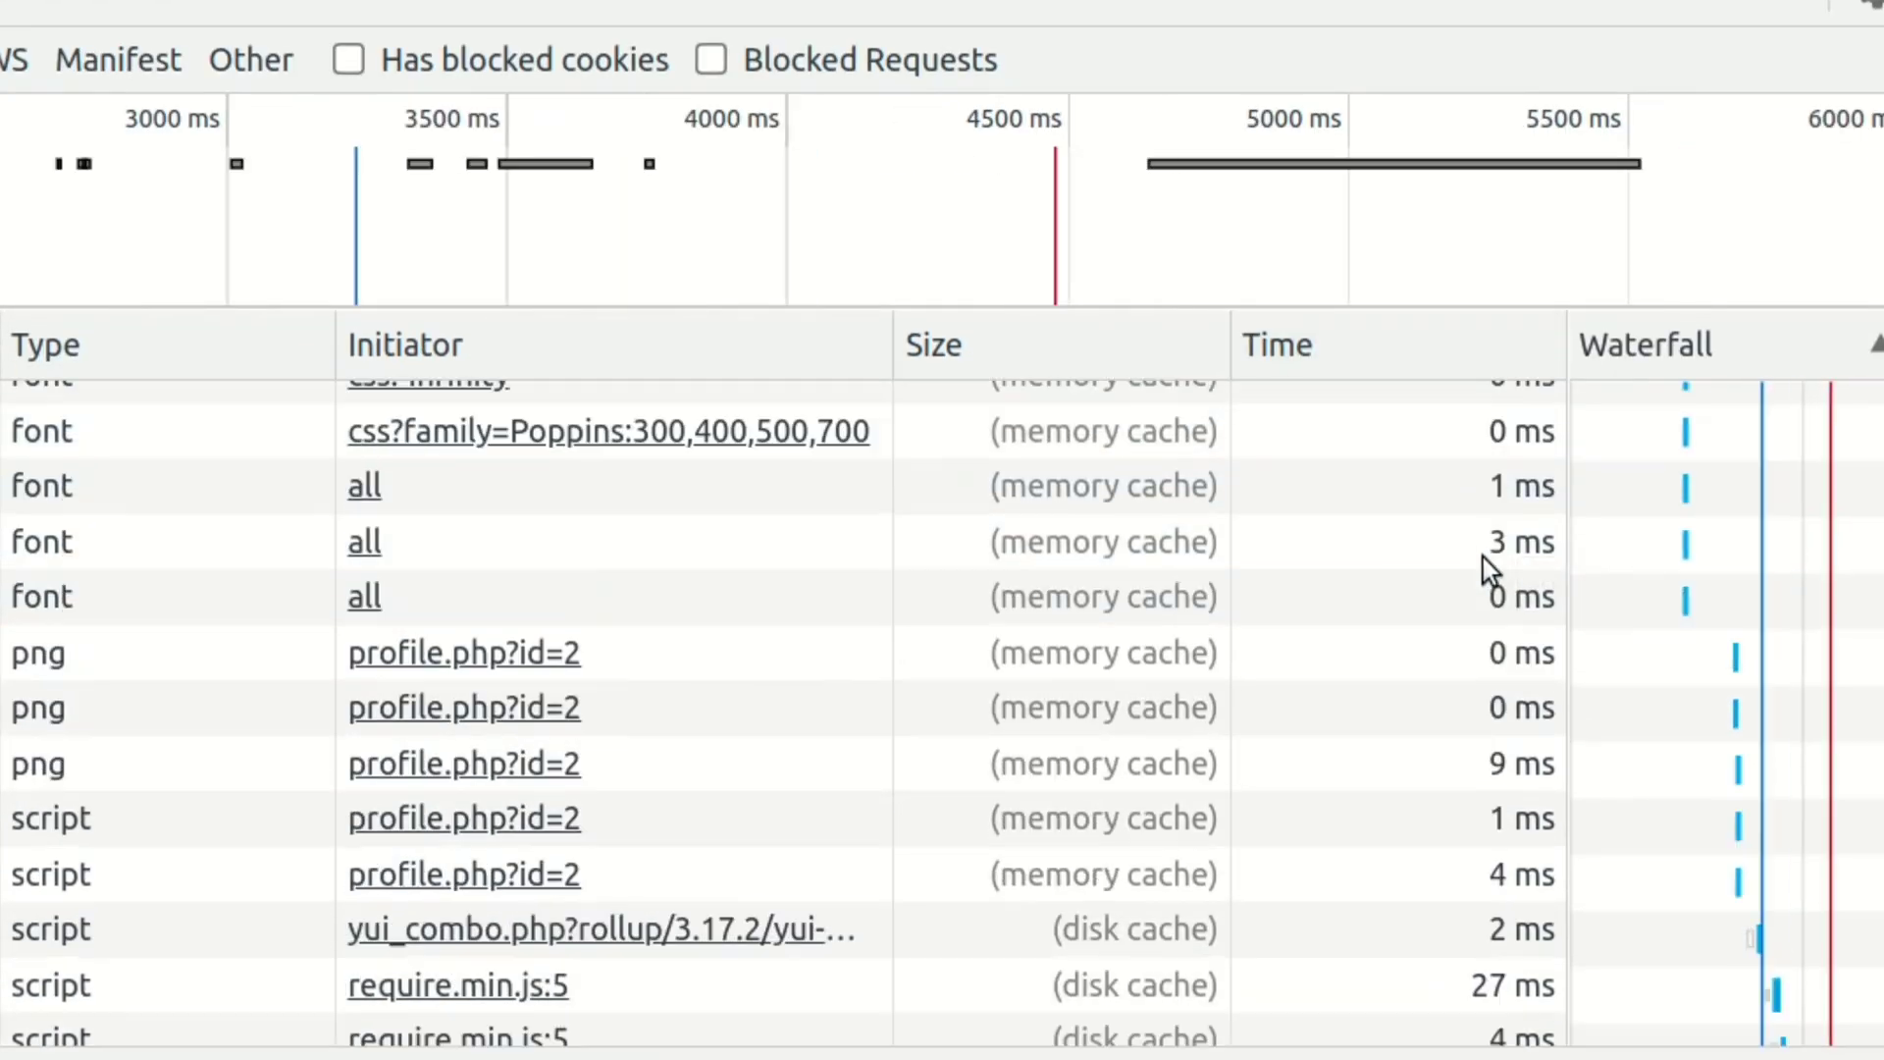
pyautogui.scroll(6, 1482, 557)
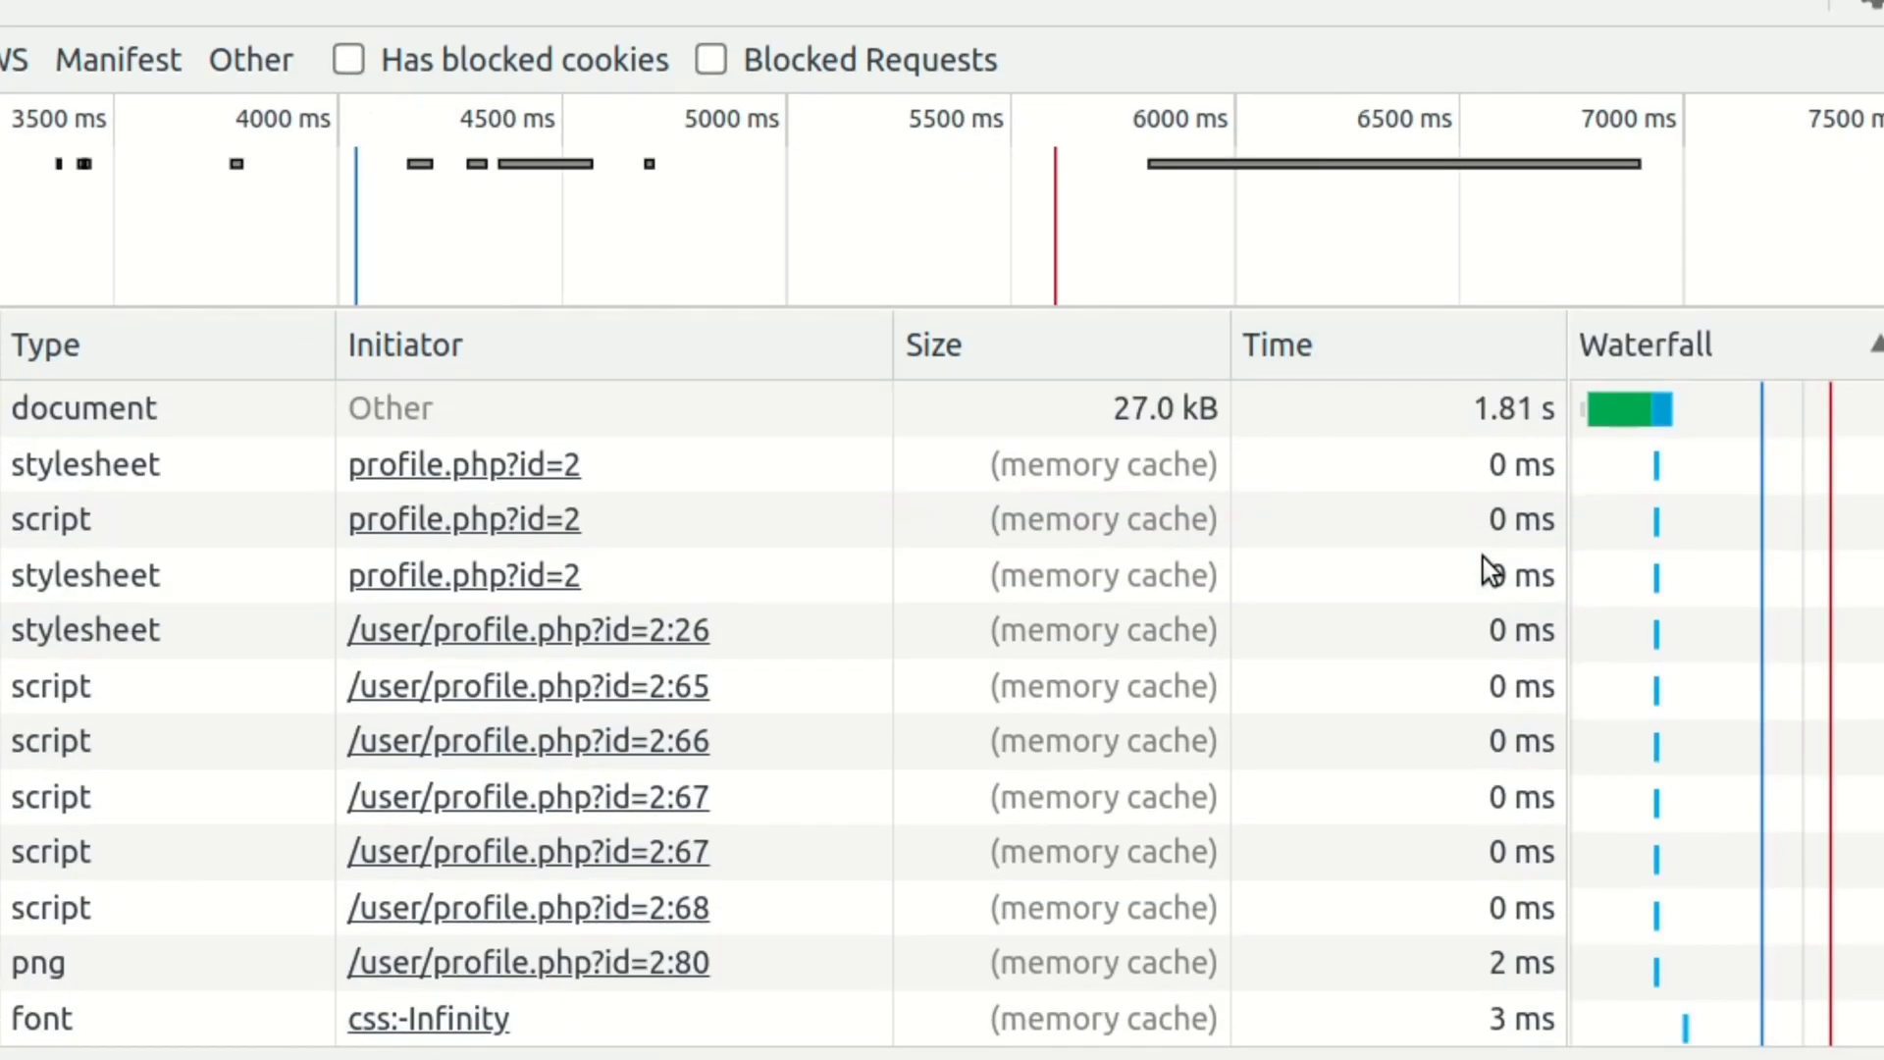
pyautogui.click(1502, 417)
pyautogui.scroll(-1, 1494, 633)
pyautogui.scroll(-5, 1492, 628)
pyautogui.click(1491, 628)
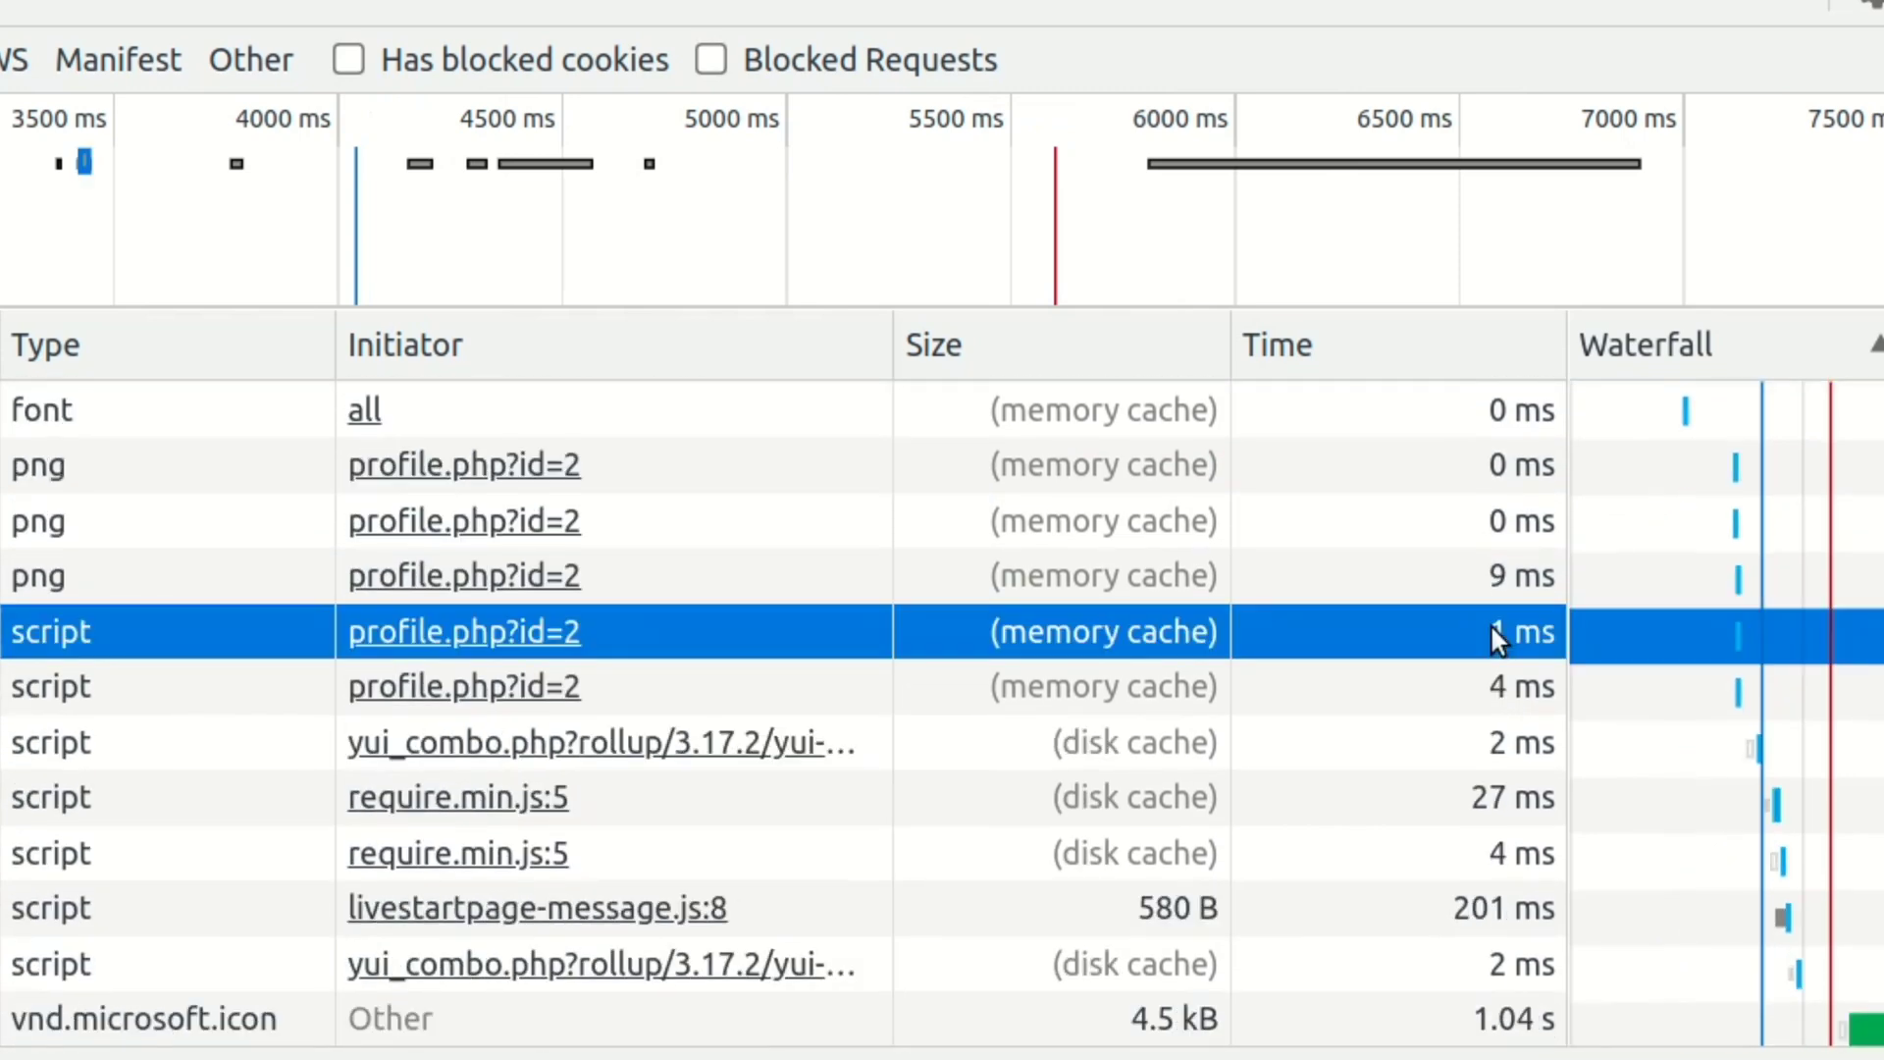
pyautogui.click(1502, 903)
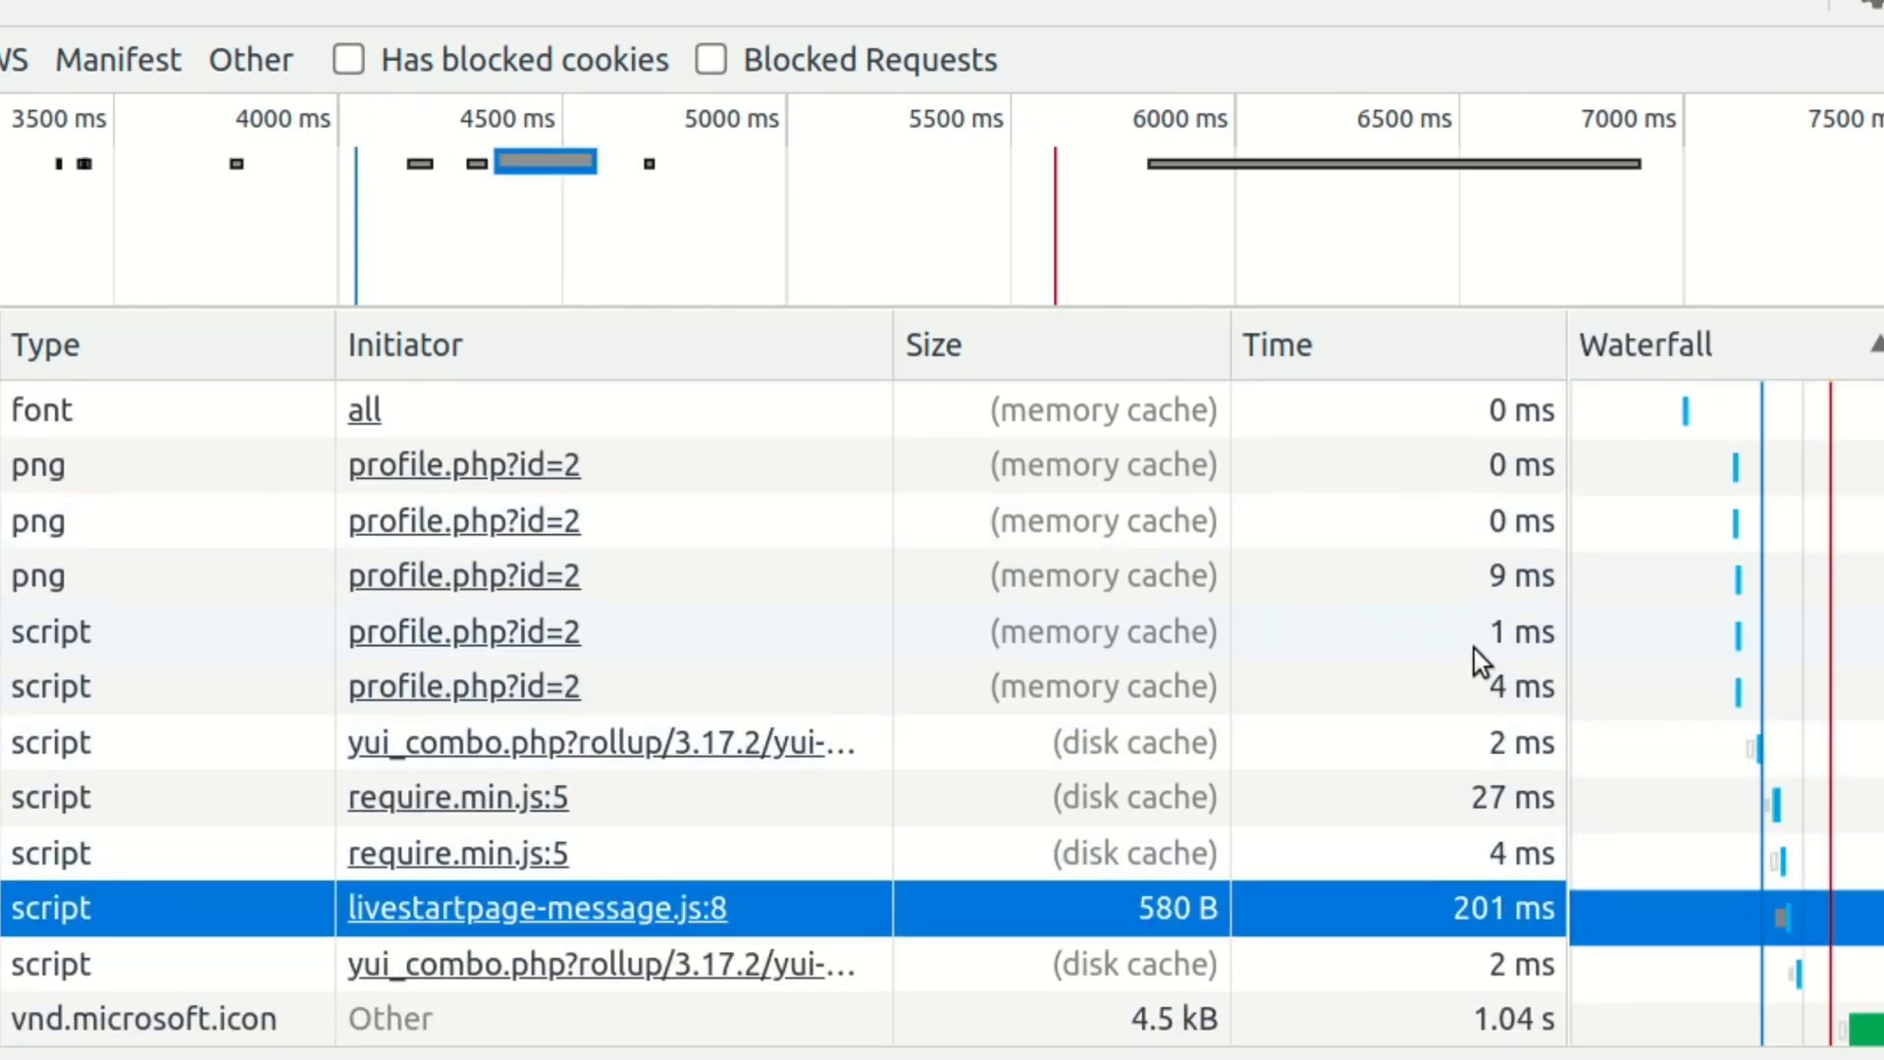
pyautogui.scroll(5, 1477, 652)
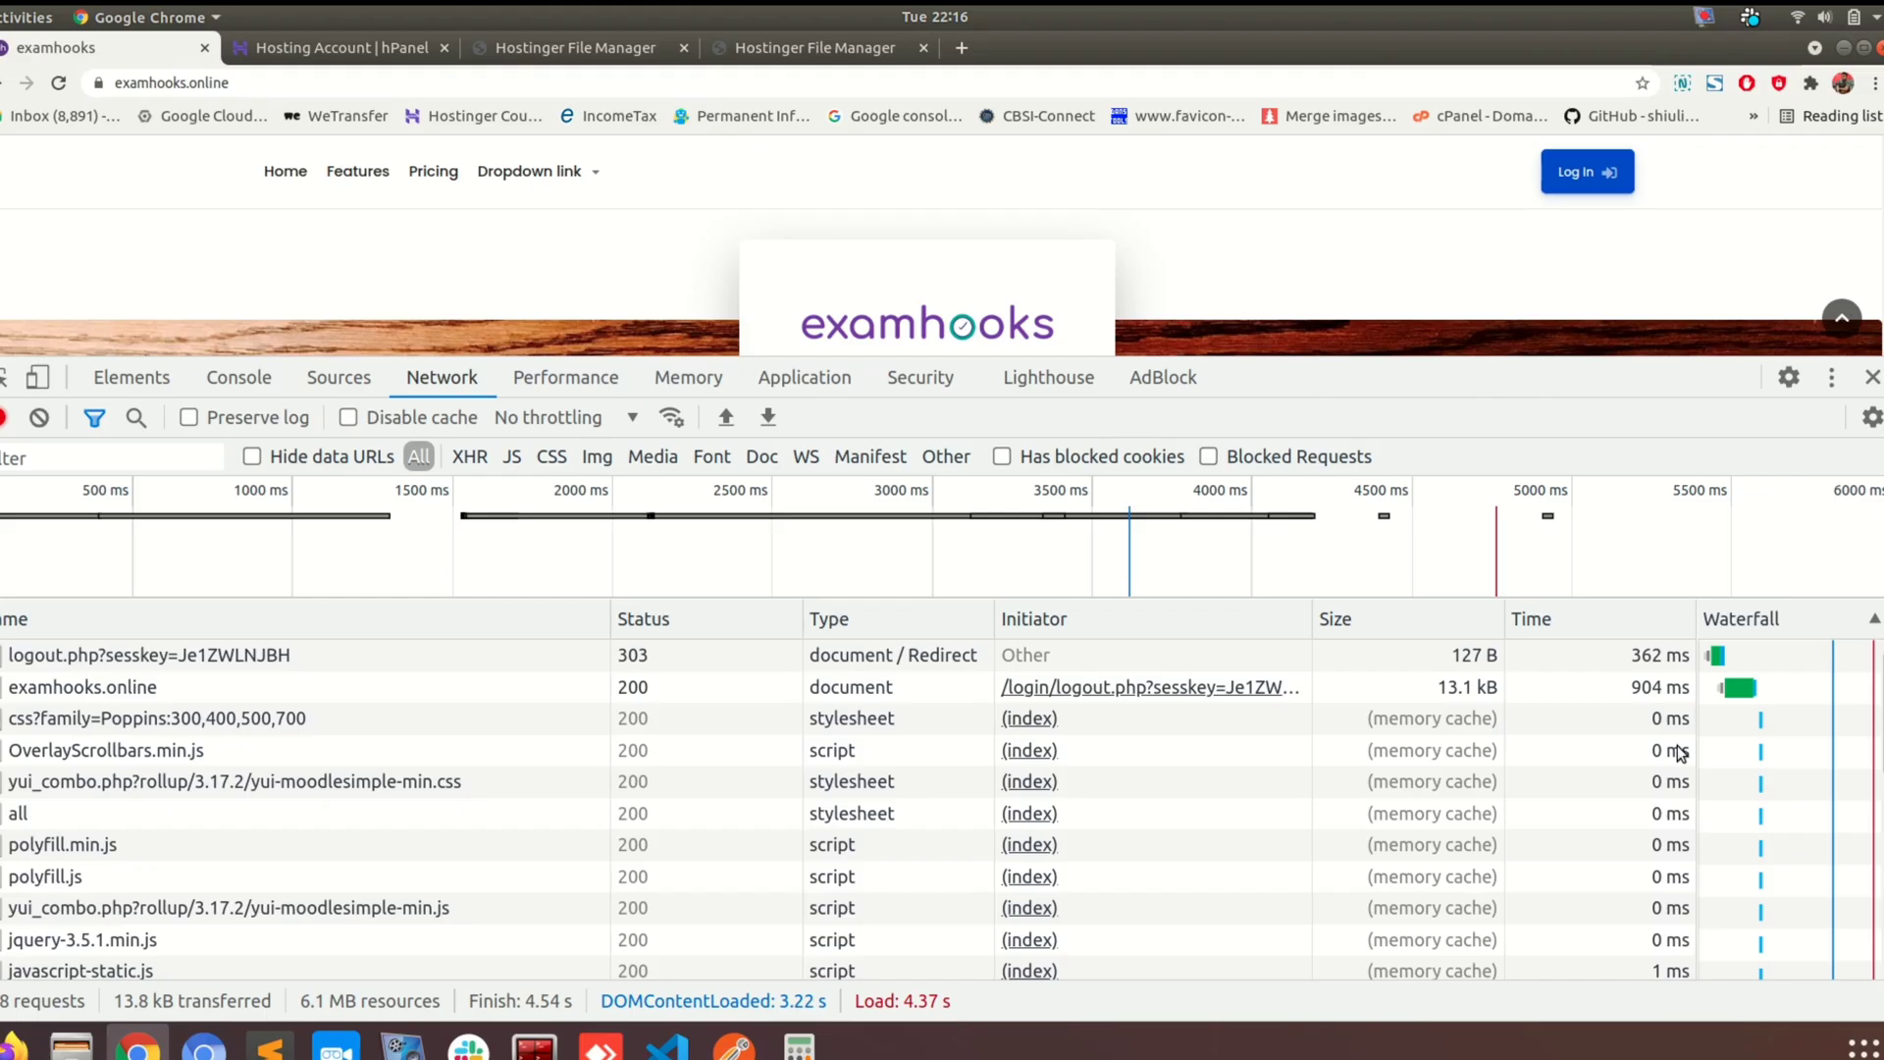
# Check the request load times of the logged-out examhooks home page, including the main document, and close the developer tools.
pyautogui.click(1663, 688)
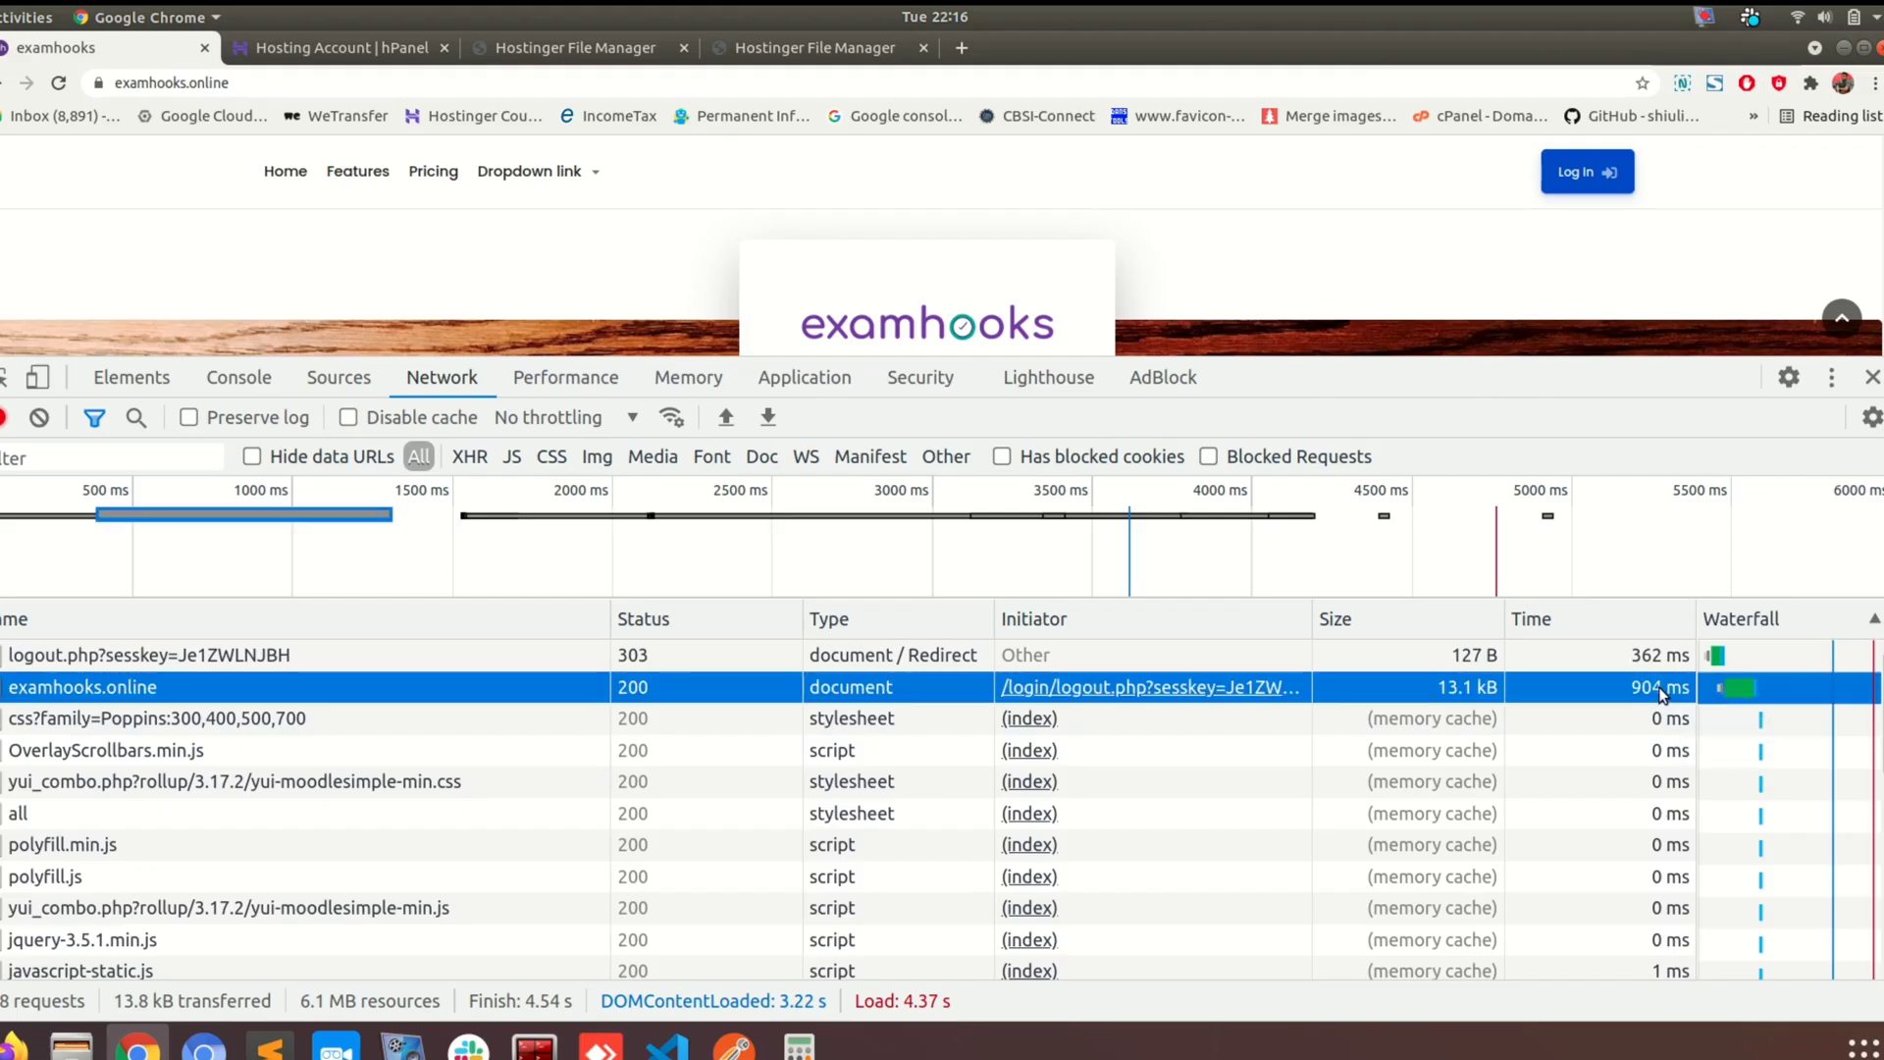
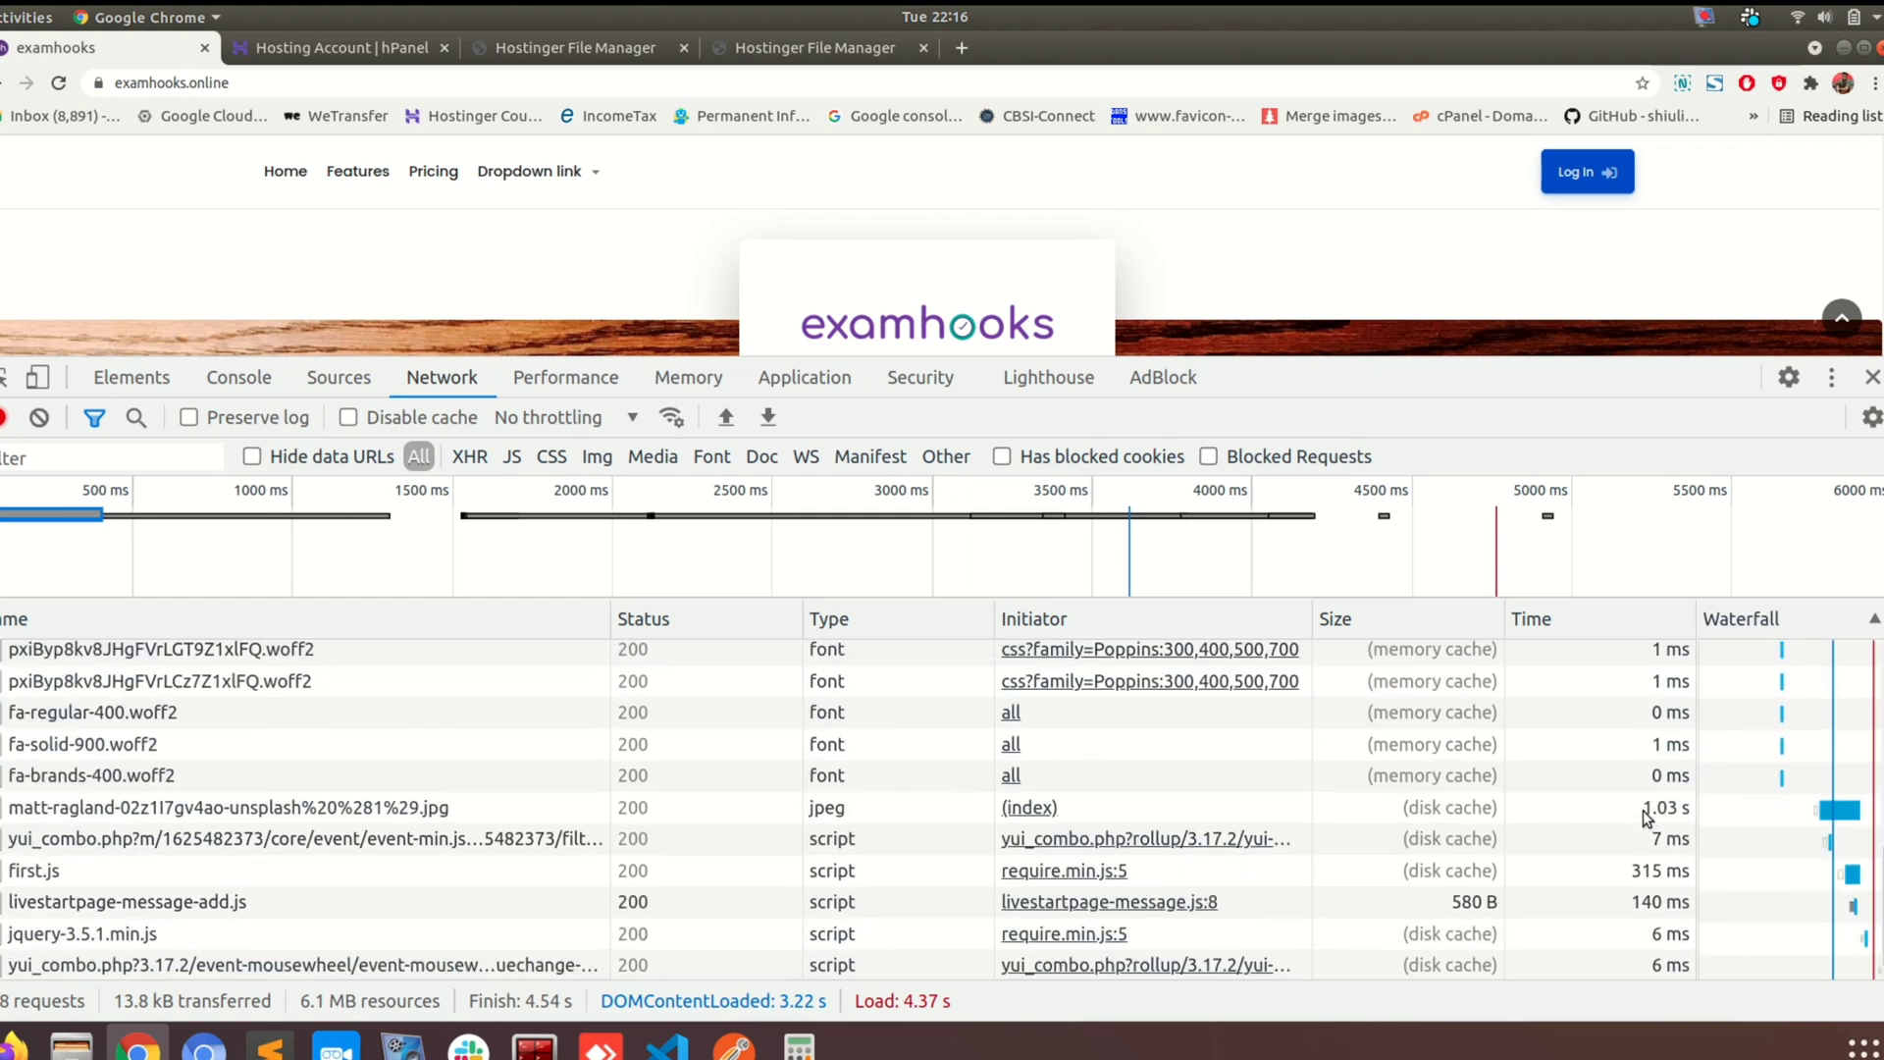
pyautogui.scroll(2, 1645, 817)
pyautogui.scroll(-2, 1645, 817)
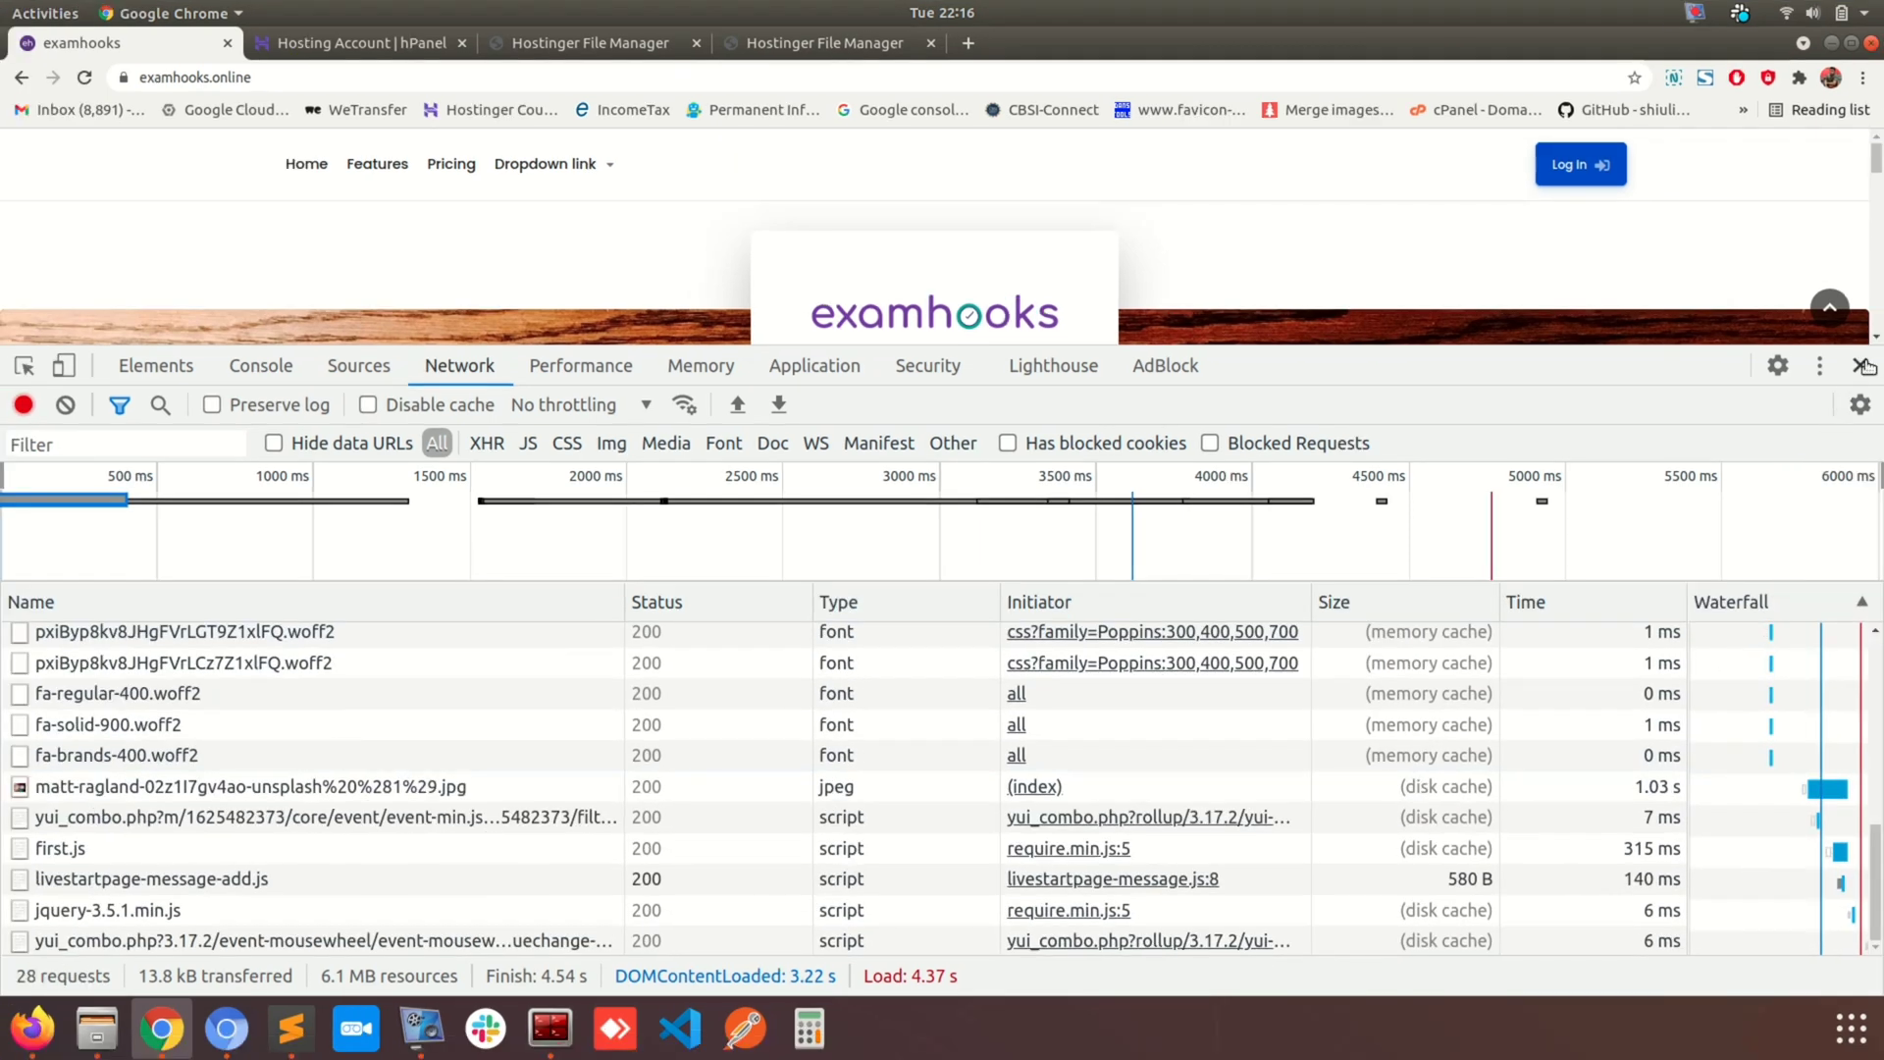
pyautogui.click(1872, 377)
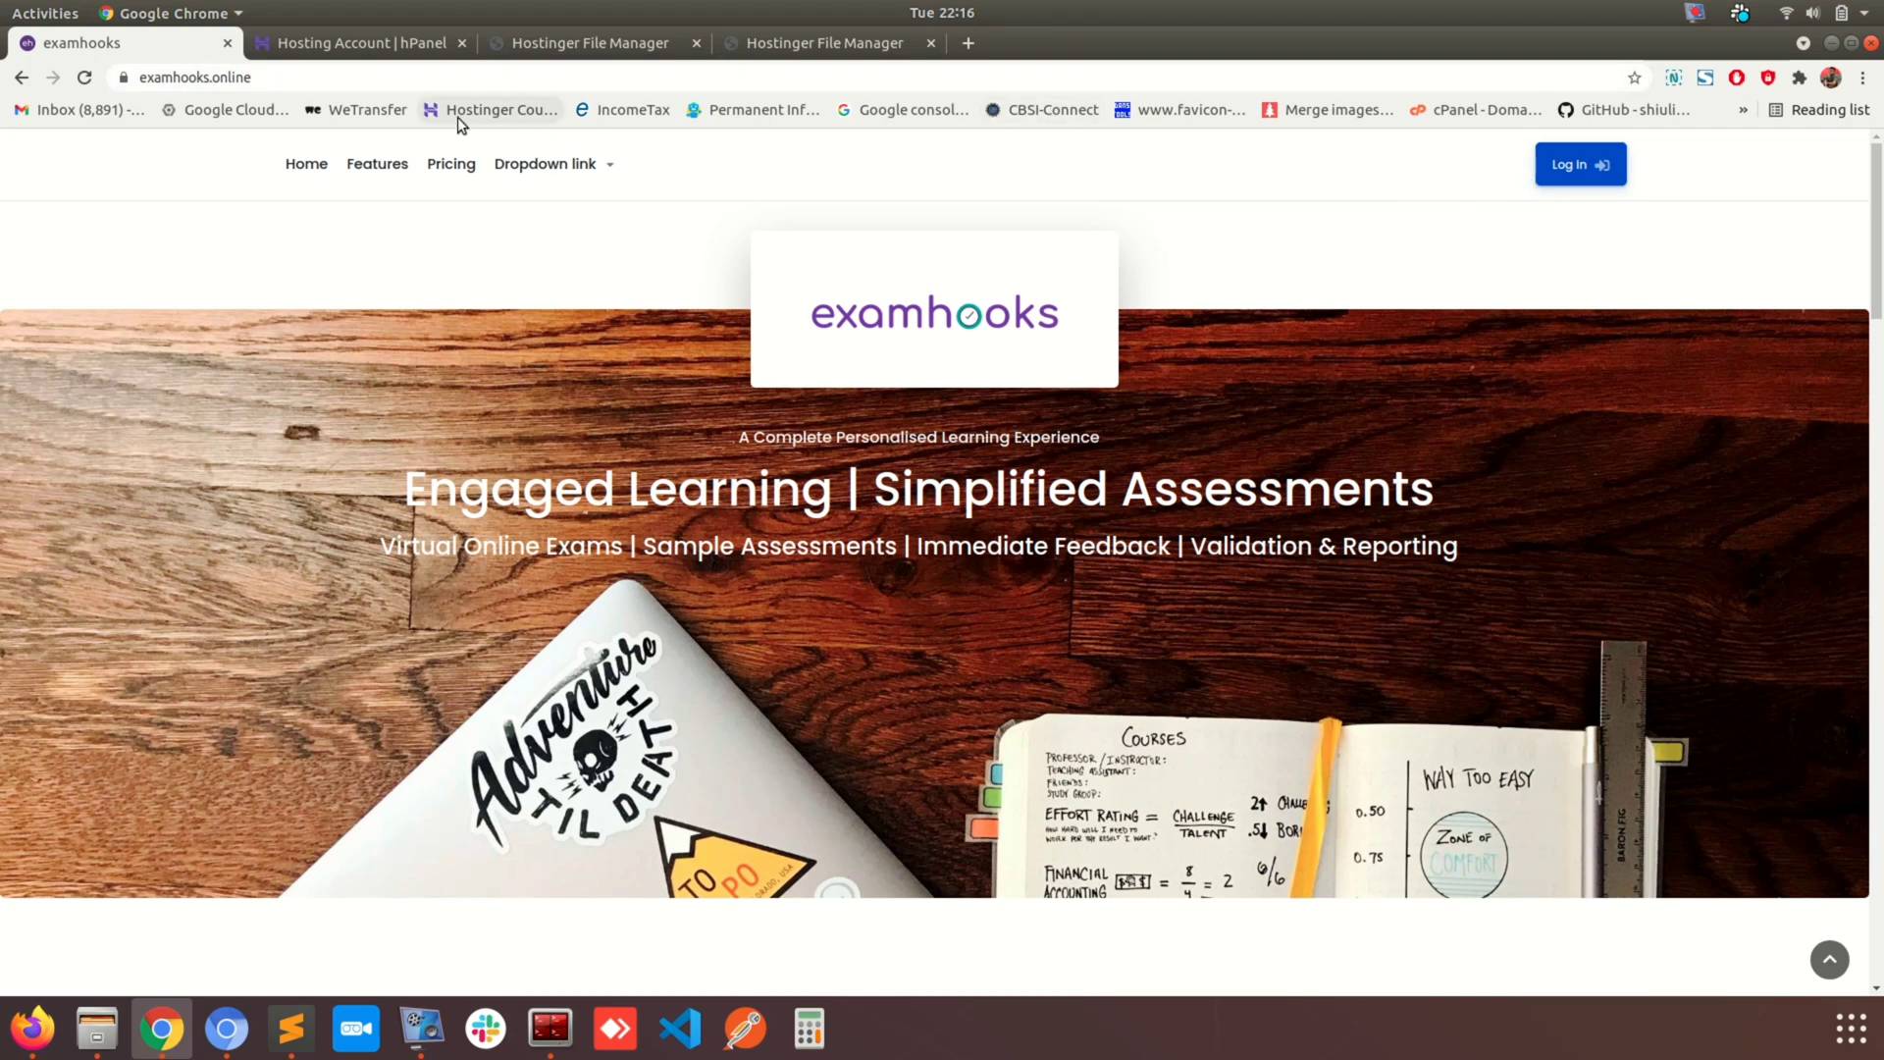
# Switch to the Hostinger hPanel page for examhooks.online and look over its sections, ending at Files.
pyautogui.click(310, 47)
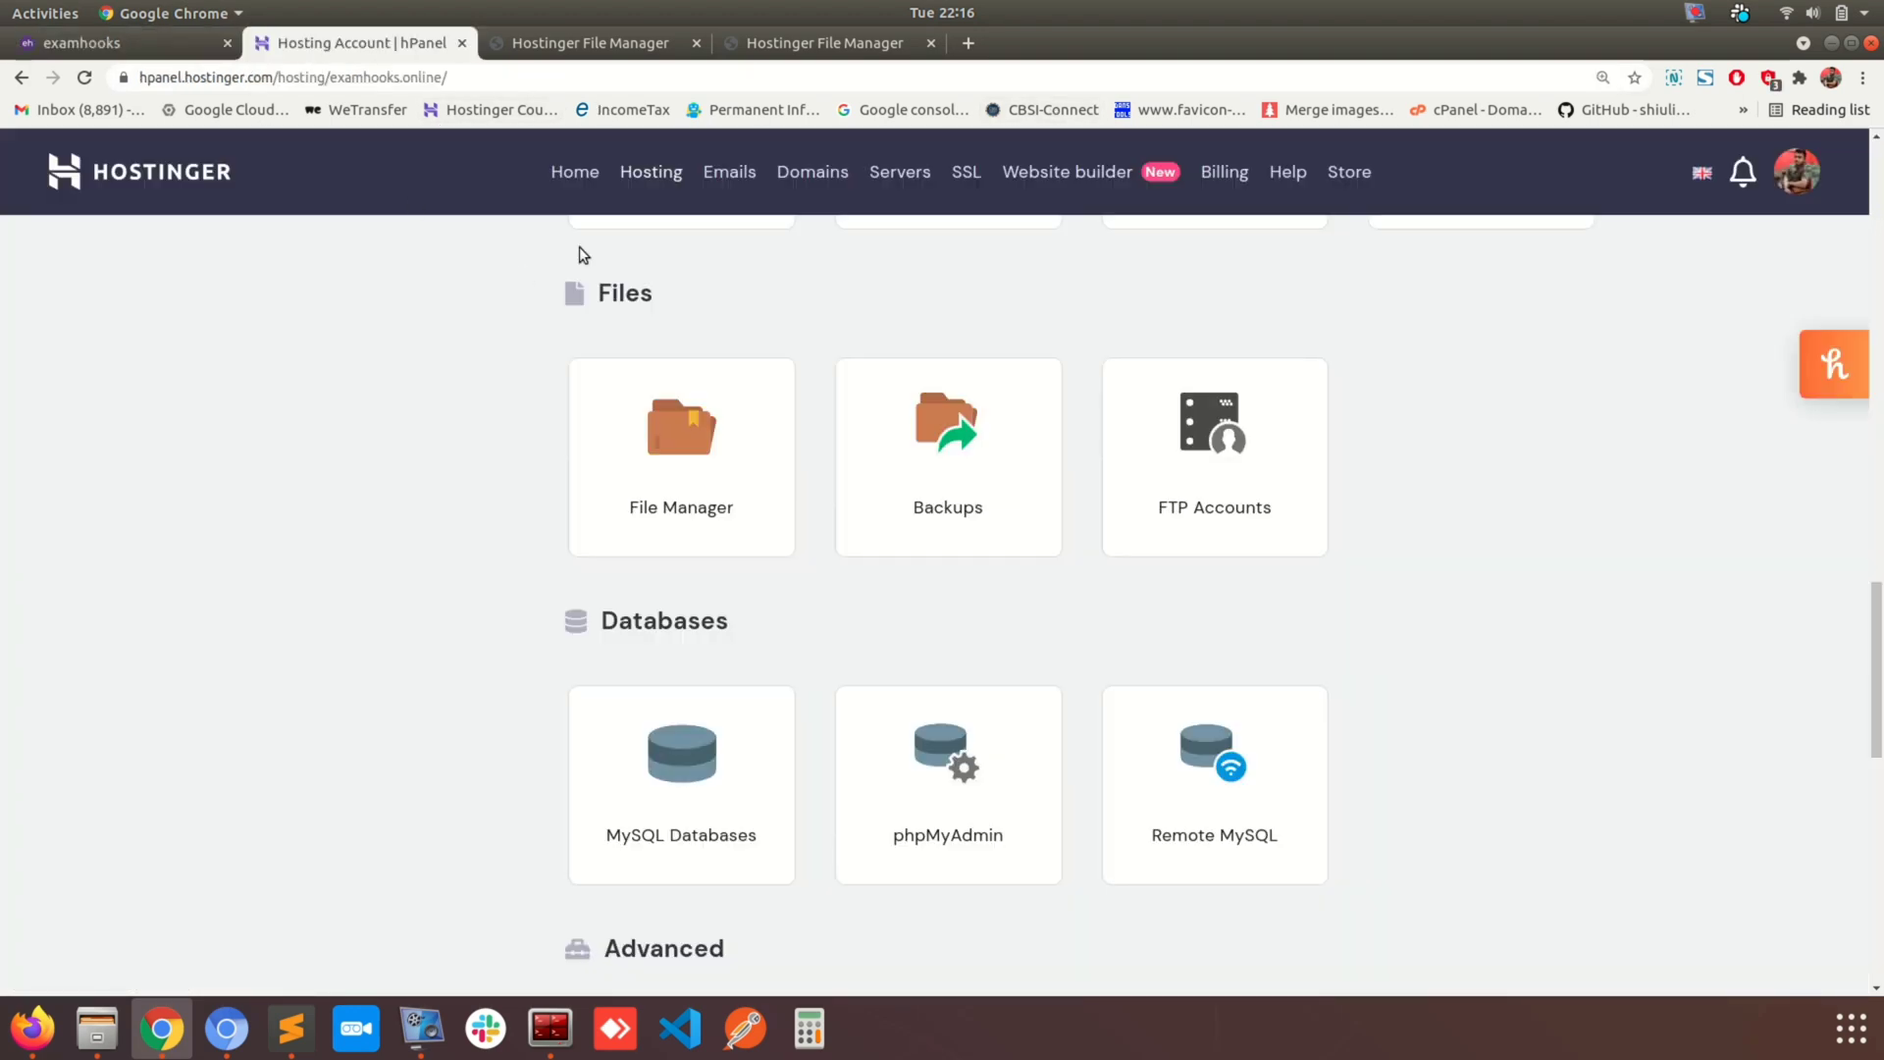
pyautogui.scroll(10, 428, 333)
pyautogui.scroll(-3, 428, 334)
pyautogui.scroll(-5, 429, 340)
pyautogui.scroll(10, 429, 341)
pyautogui.moveTo(447, 609); pyautogui.dragTo(155, 530)
pyautogui.click(155, 530)
pyautogui.scroll(-12, 155, 530)
pyautogui.scroll(-12, 155, 530)
pyautogui.scroll(4, 374, 602)
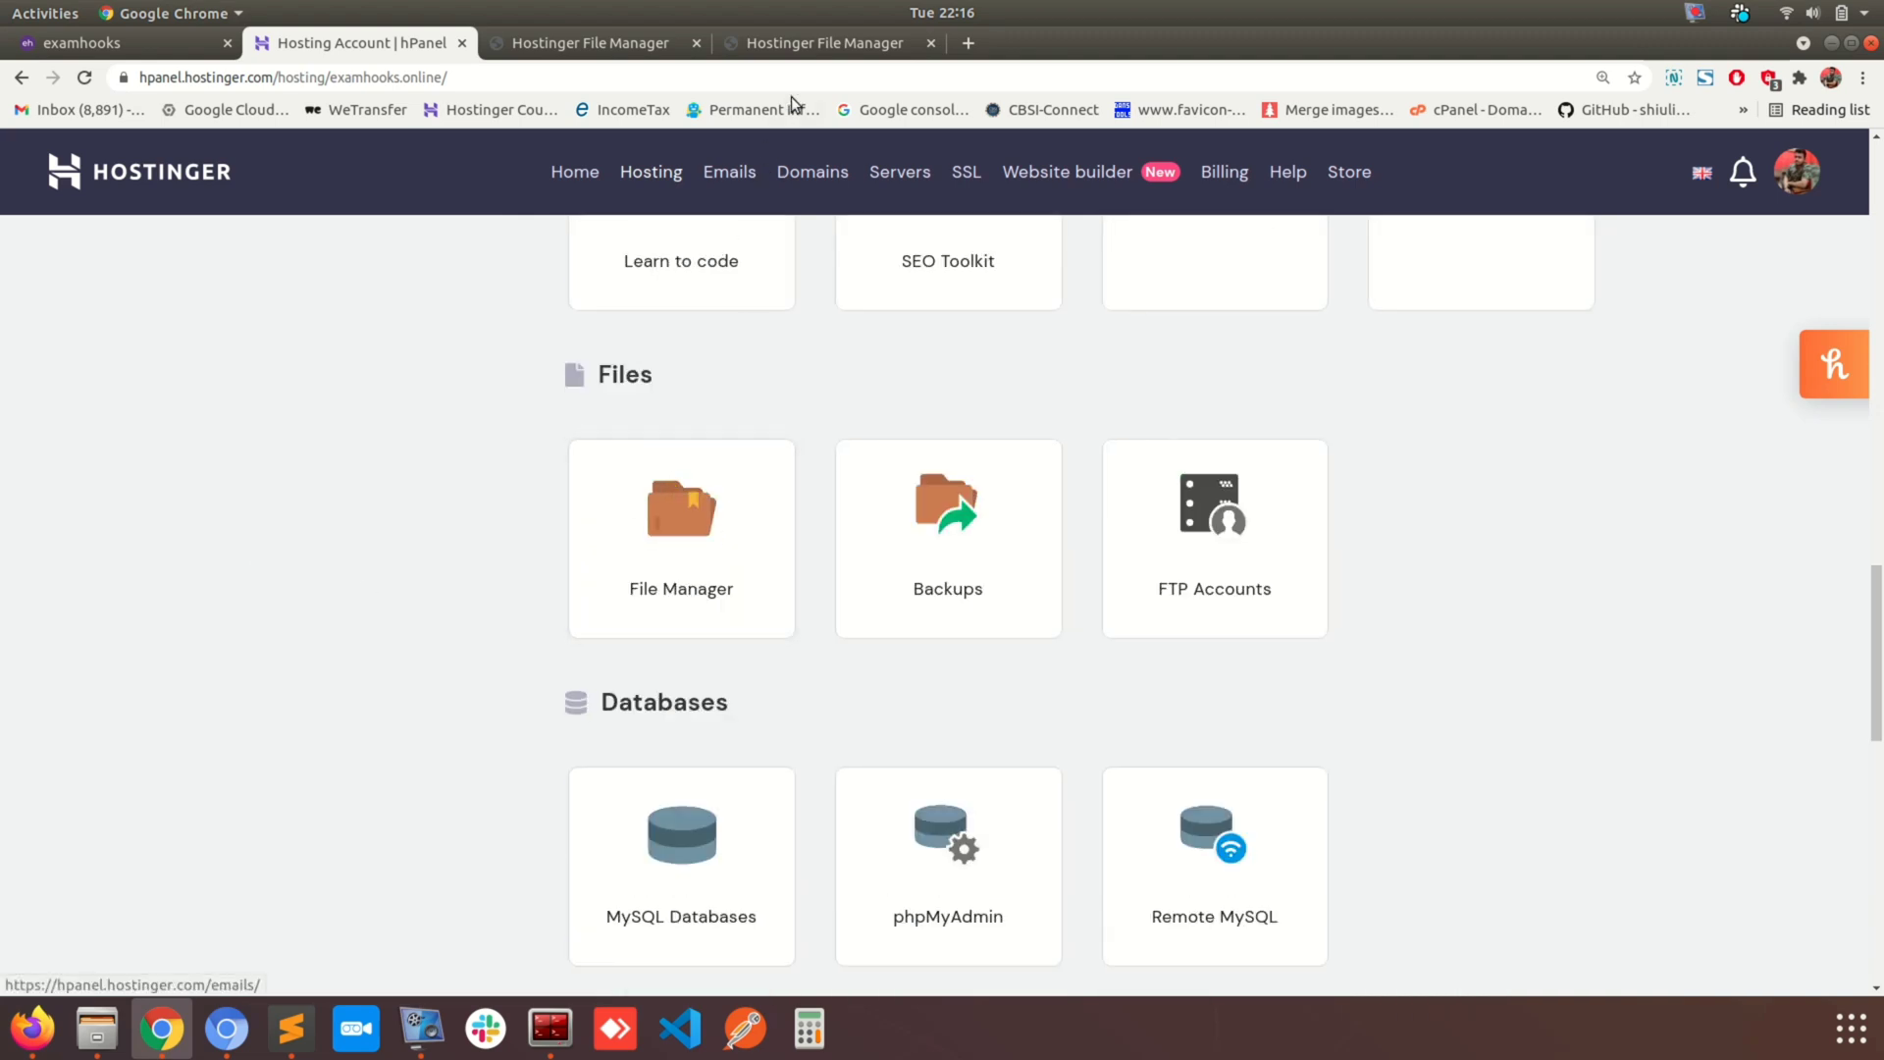
# Switch to the Hostinger File Manager and look through the contents of the site's public_html folder.
pyautogui.click(606, 41)
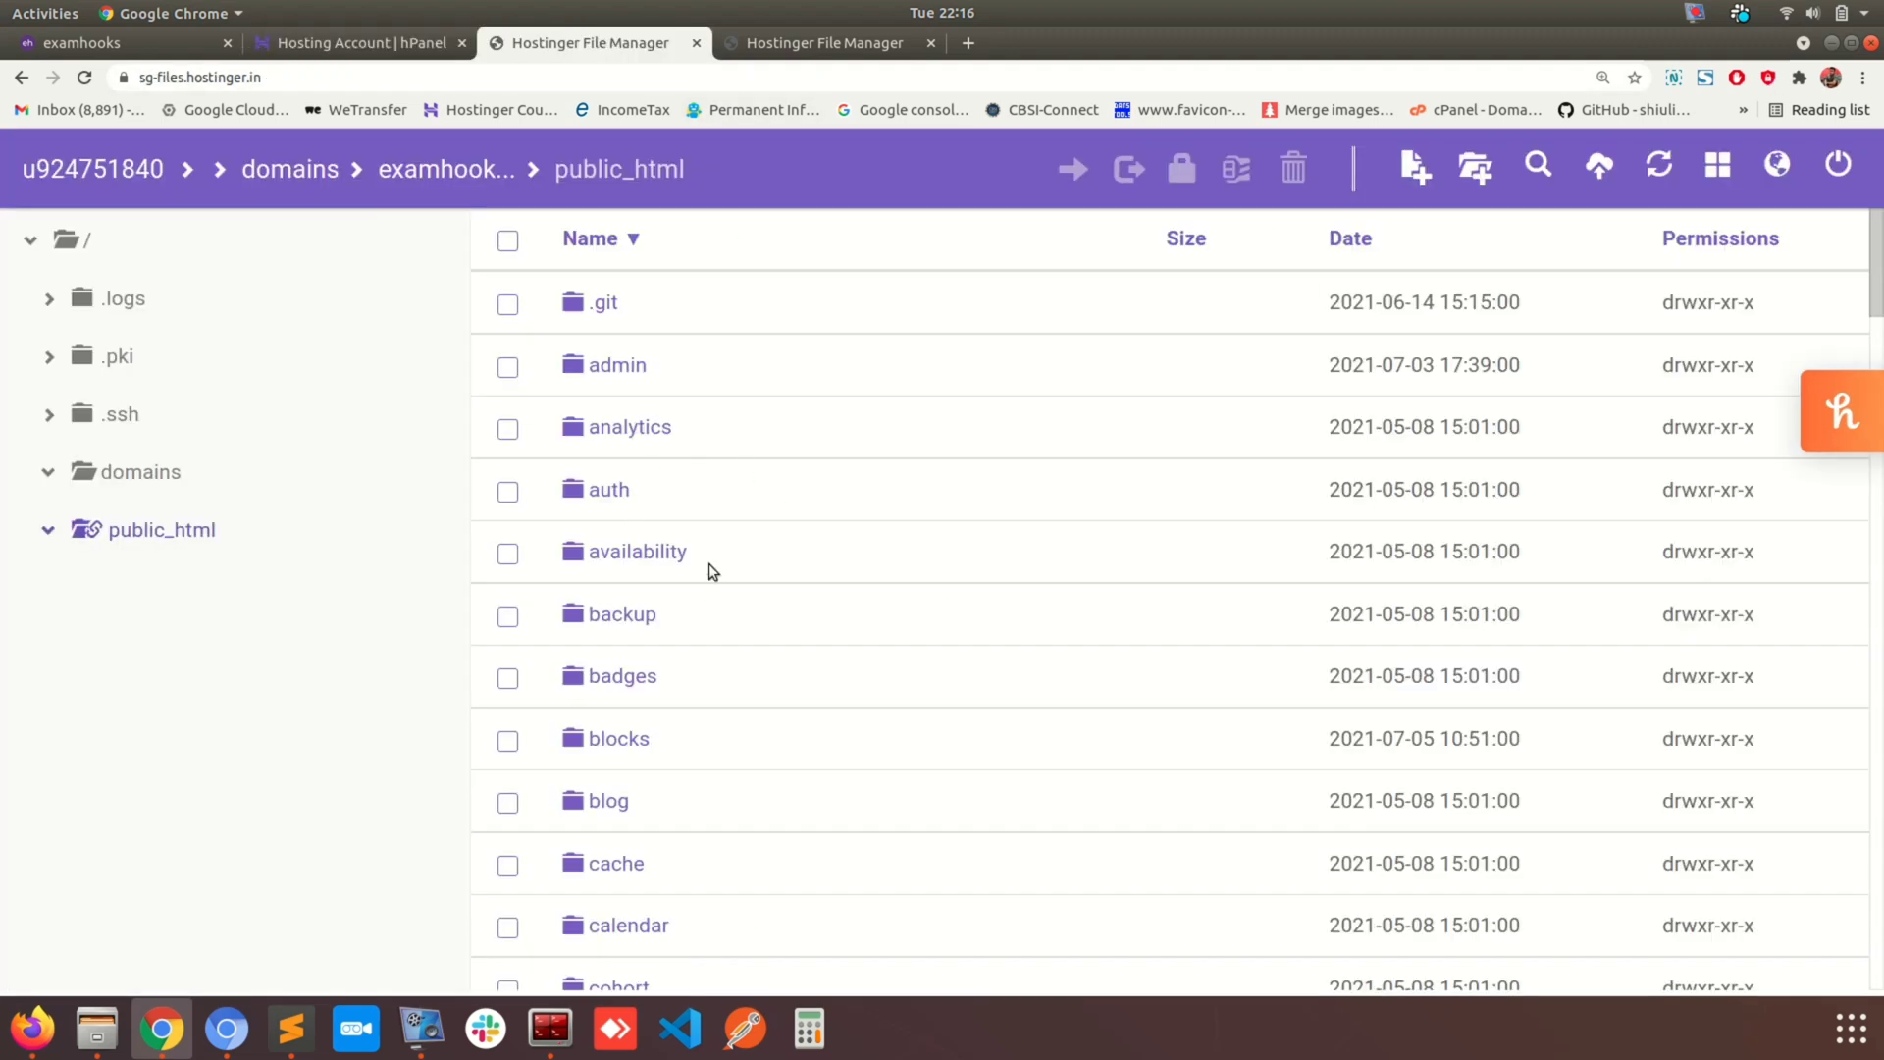
pyautogui.scroll(-10, 709, 564)
pyautogui.scroll(-5, 708, 564)
pyautogui.scroll(15, 709, 563)
pyautogui.scroll(-1, 724, 606)
pyautogui.scroll(1, 724, 606)
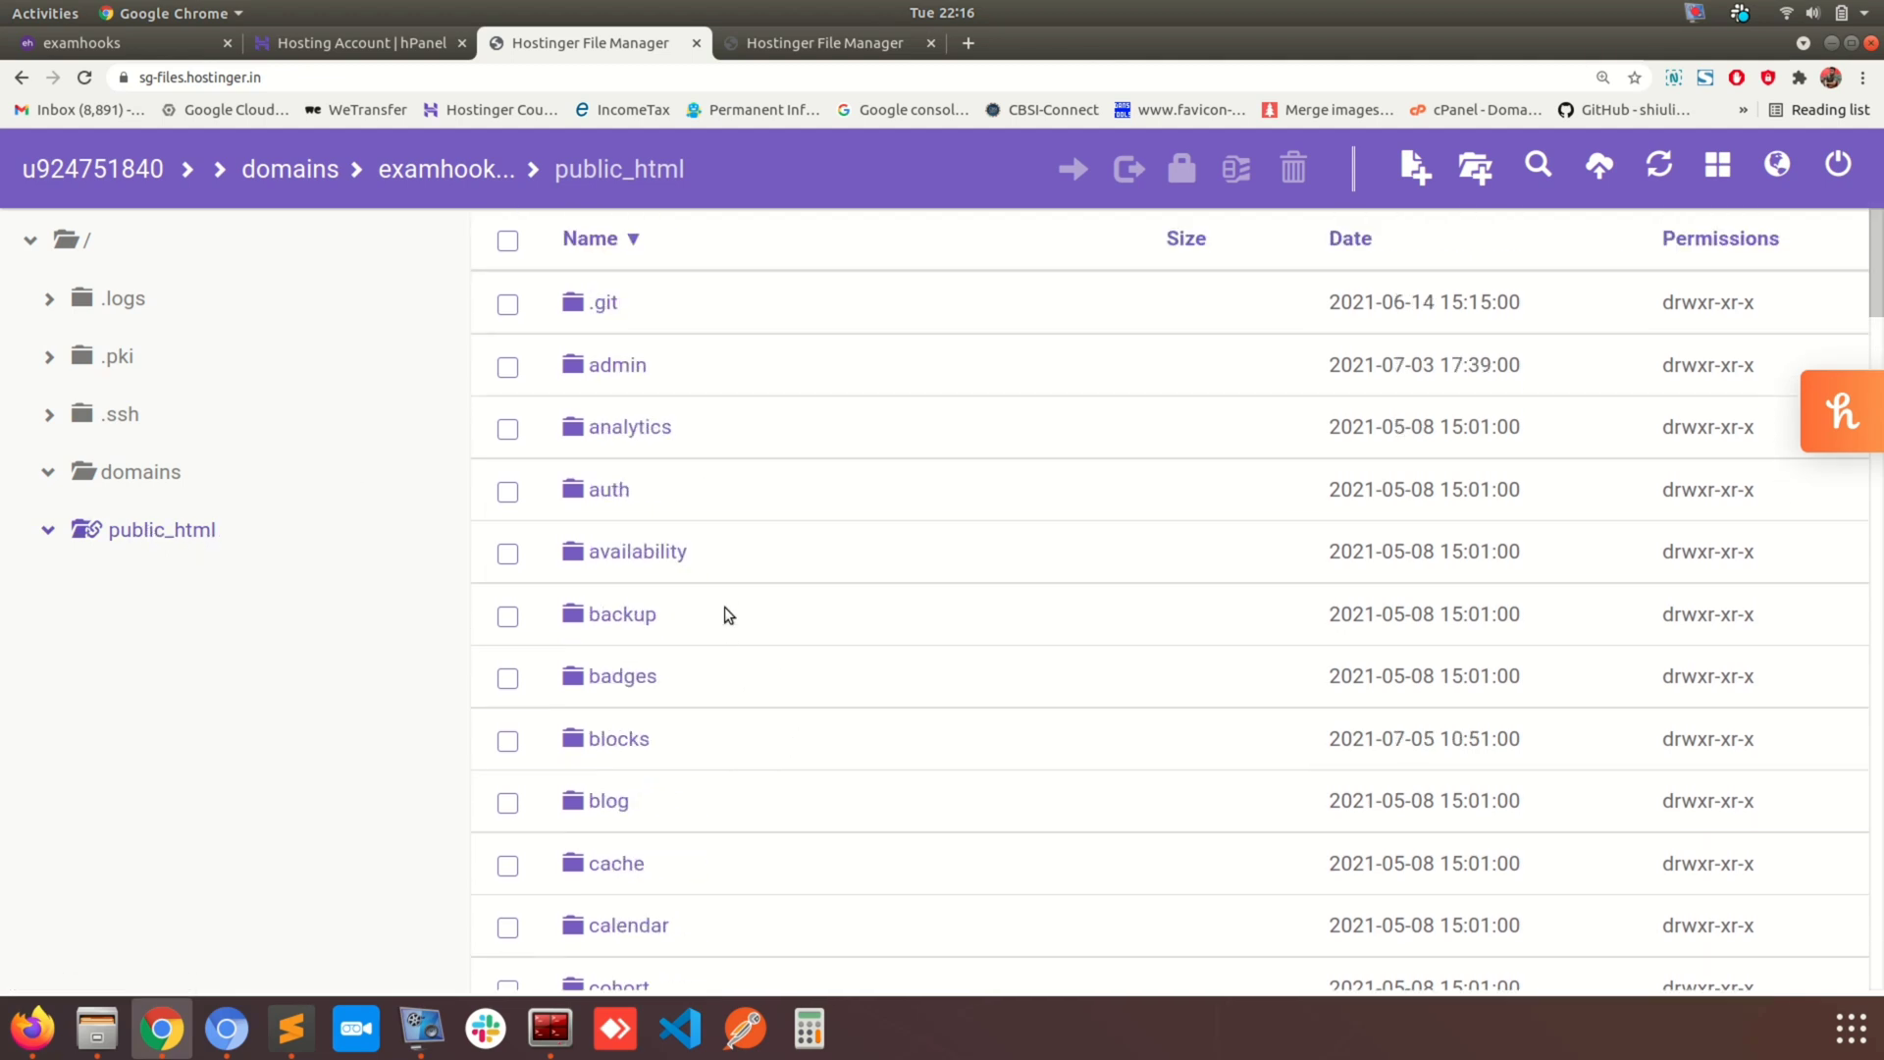
# Point out Moodle's code folders in public_html, starting with admin, and look further through the listing.
pyautogui.click(634, 388)
pyautogui.click(643, 438)
pyautogui.click(646, 499)
pyautogui.click(645, 574)
pyautogui.click(653, 628)
pyautogui.scroll(-18, 658, 643)
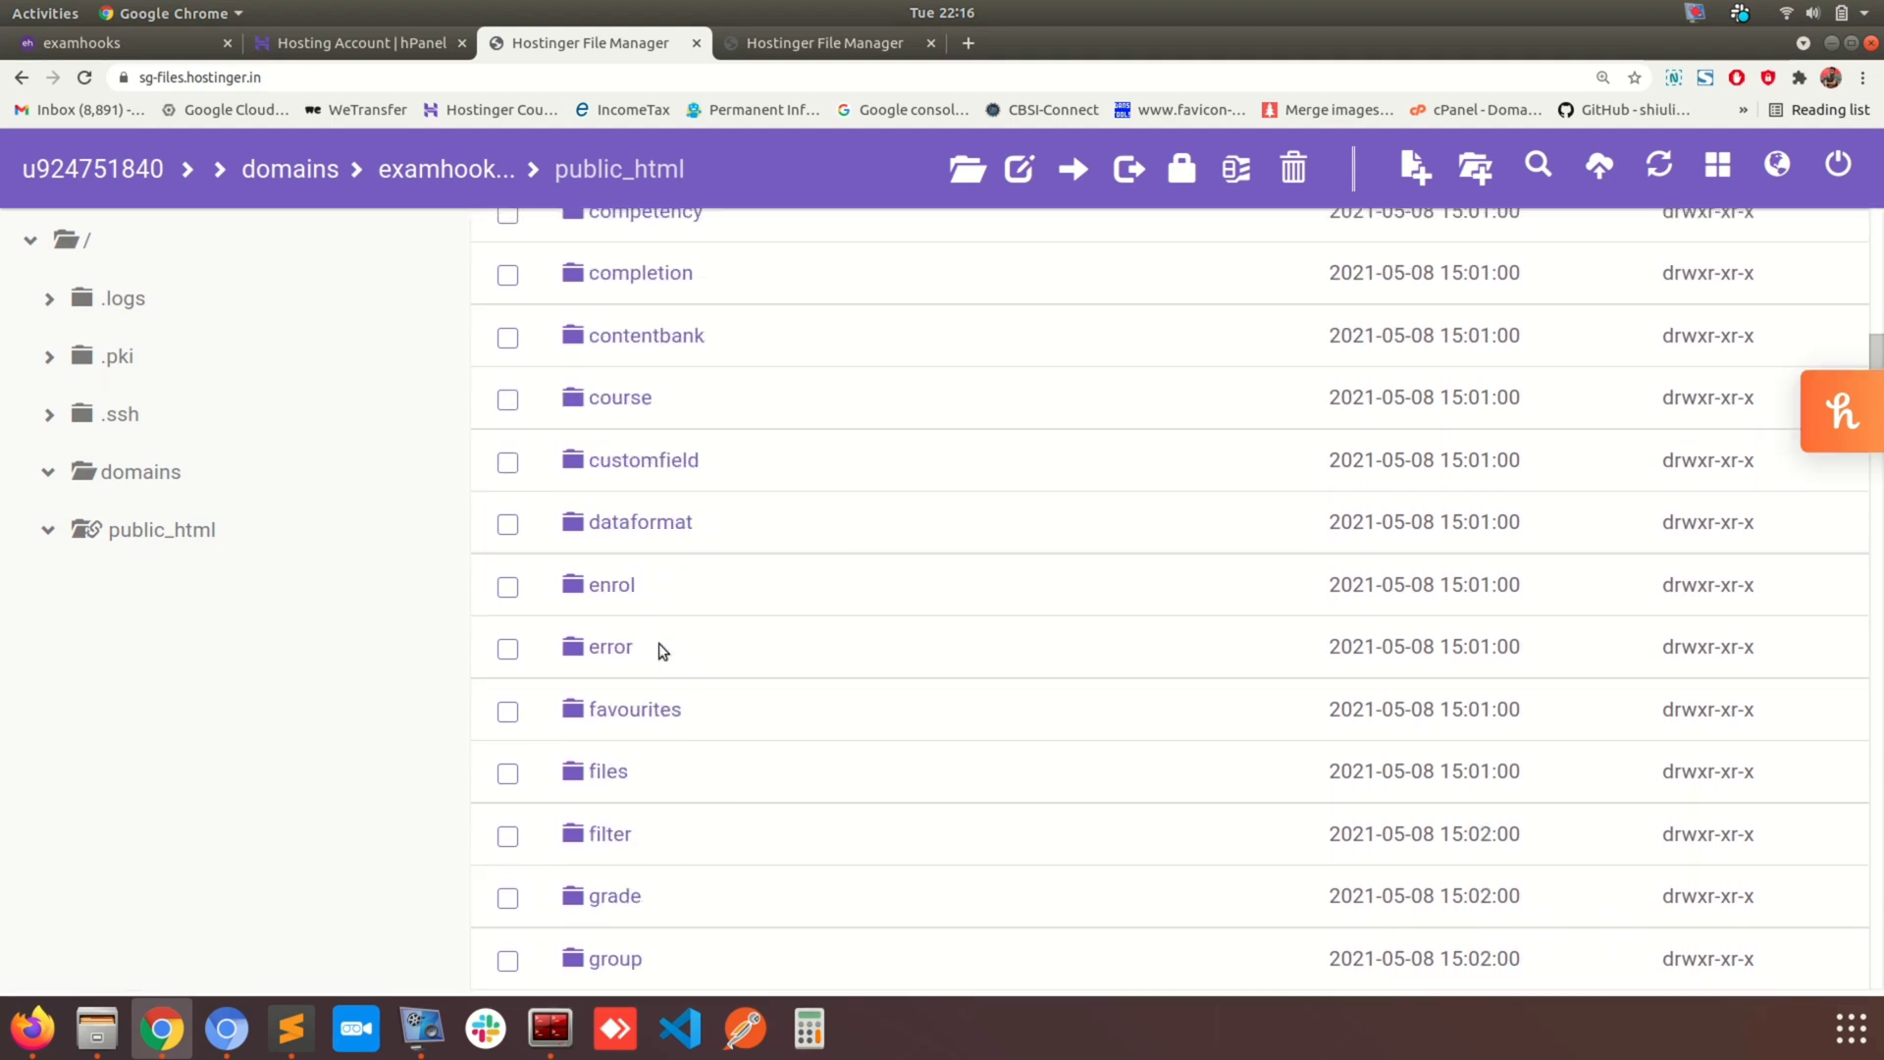
pyautogui.scroll(-17, 658, 643)
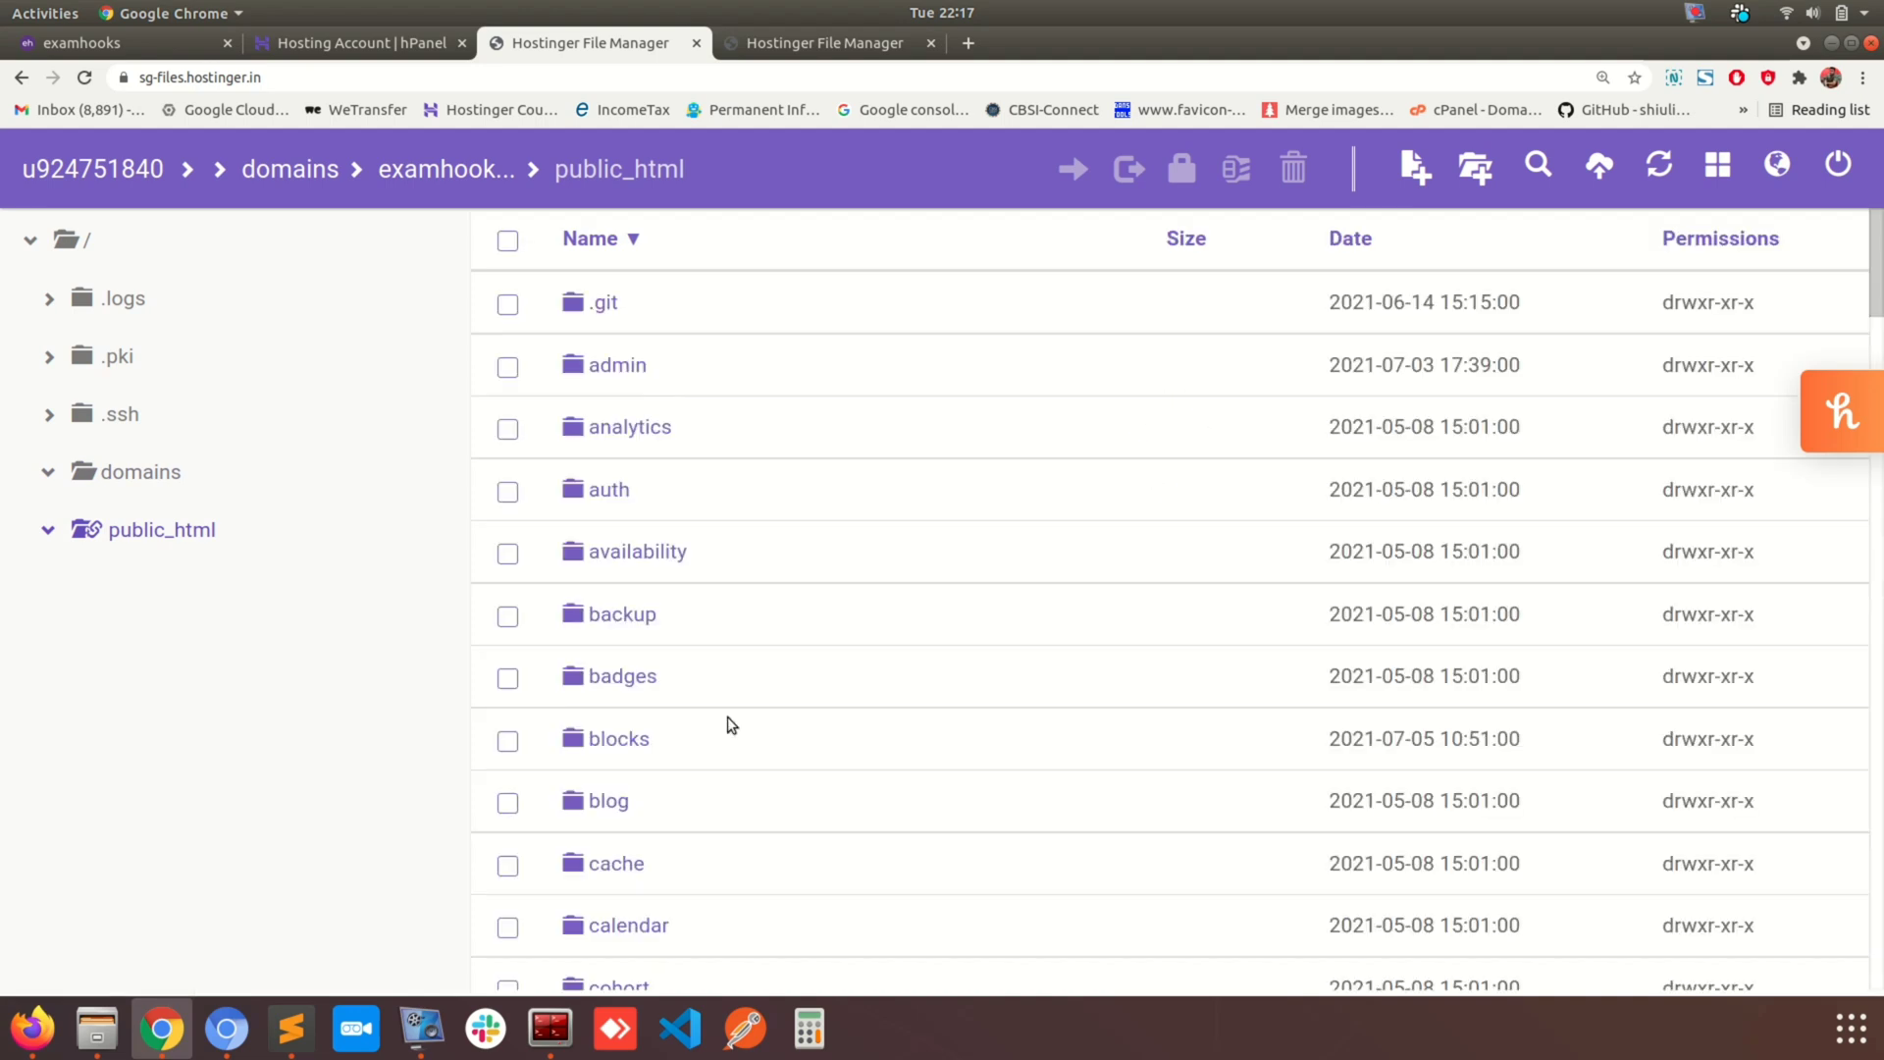
# Find config.php in public_html and view its code in the editor already open in the other File Manager page.
pyautogui.scroll(-20, 729, 724)
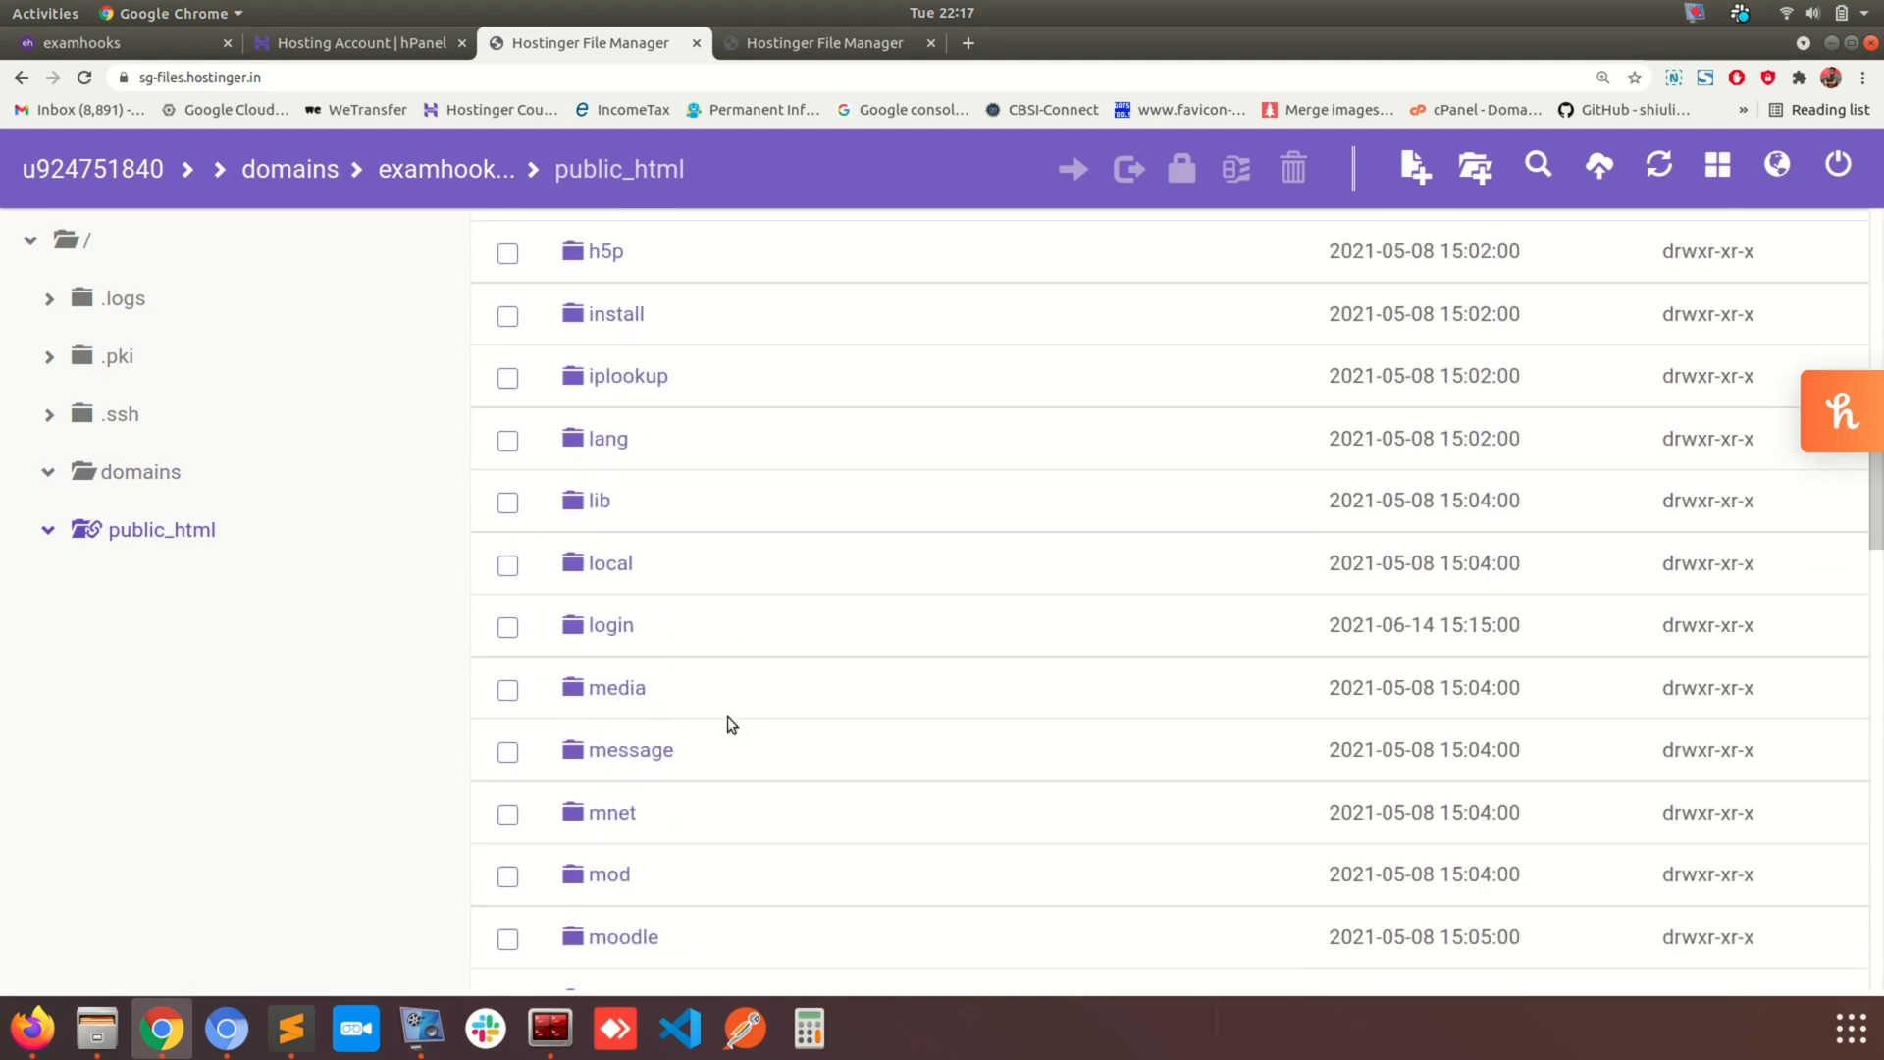
pyautogui.scroll(-13, 729, 724)
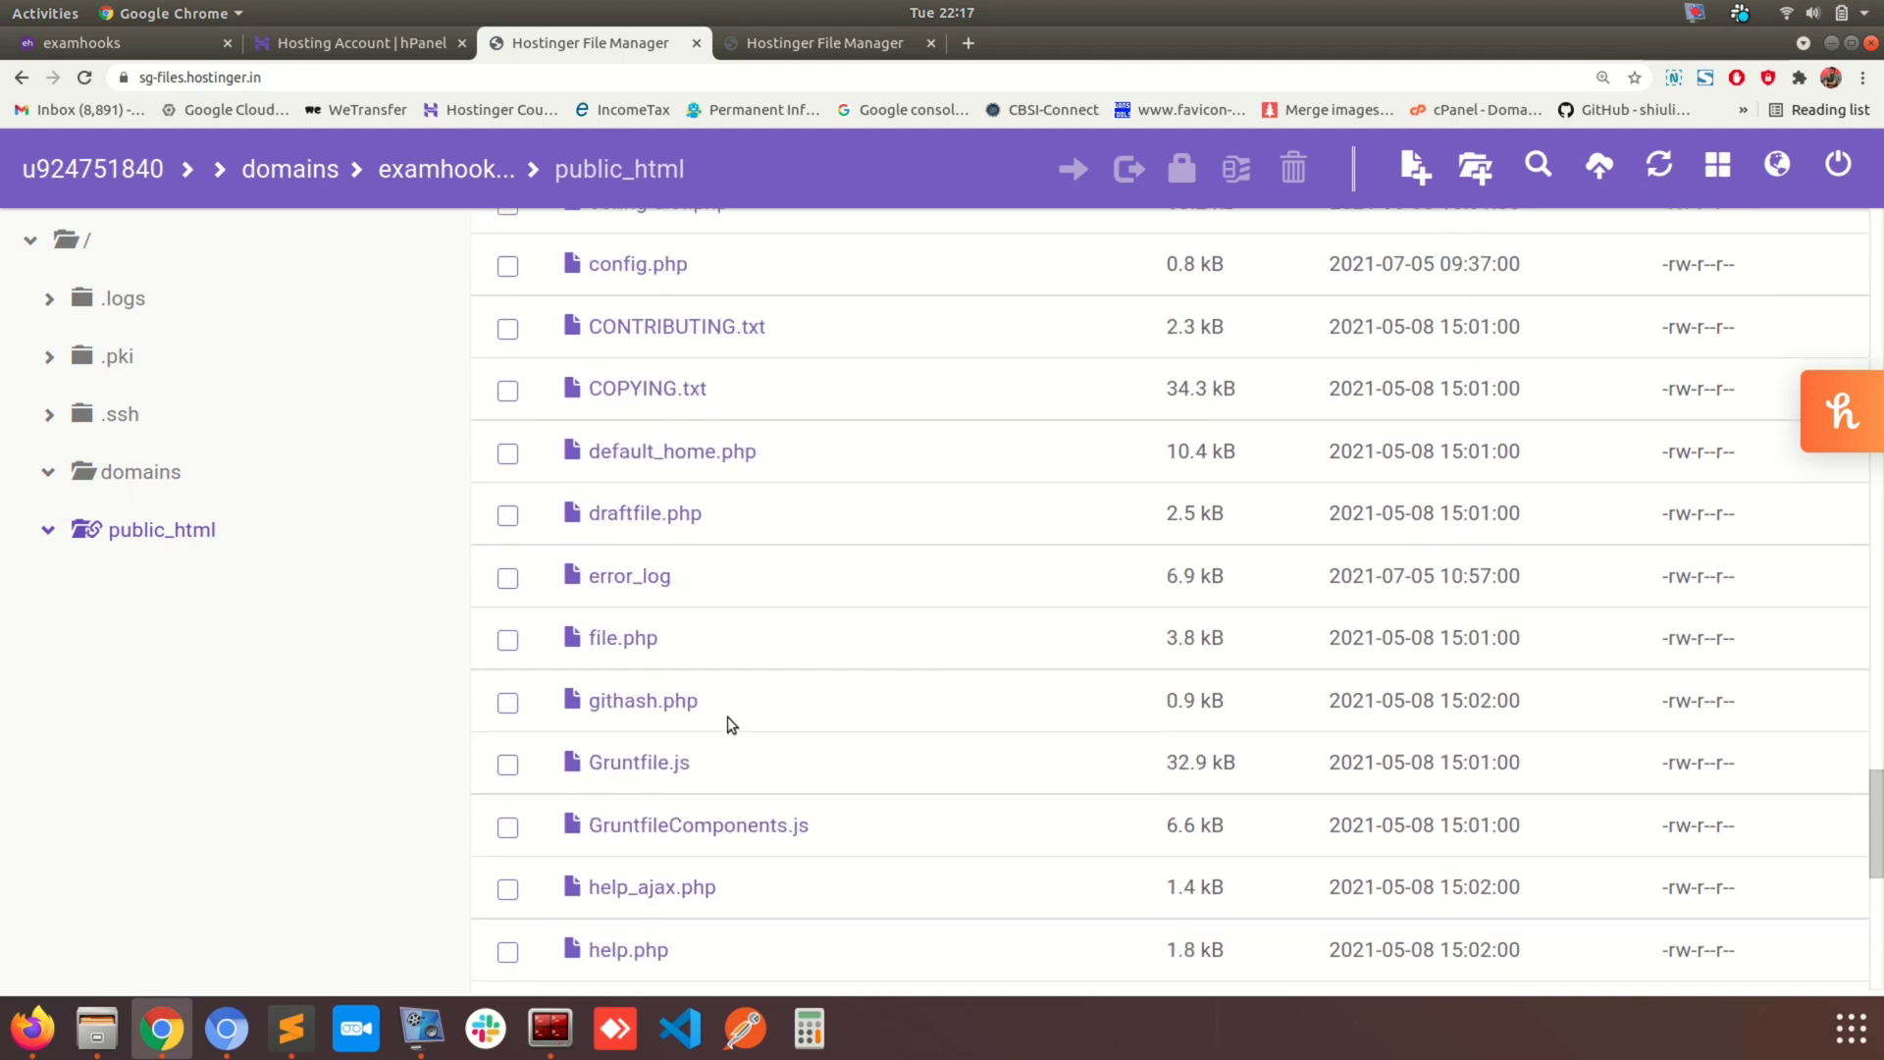
pyautogui.click(682, 479)
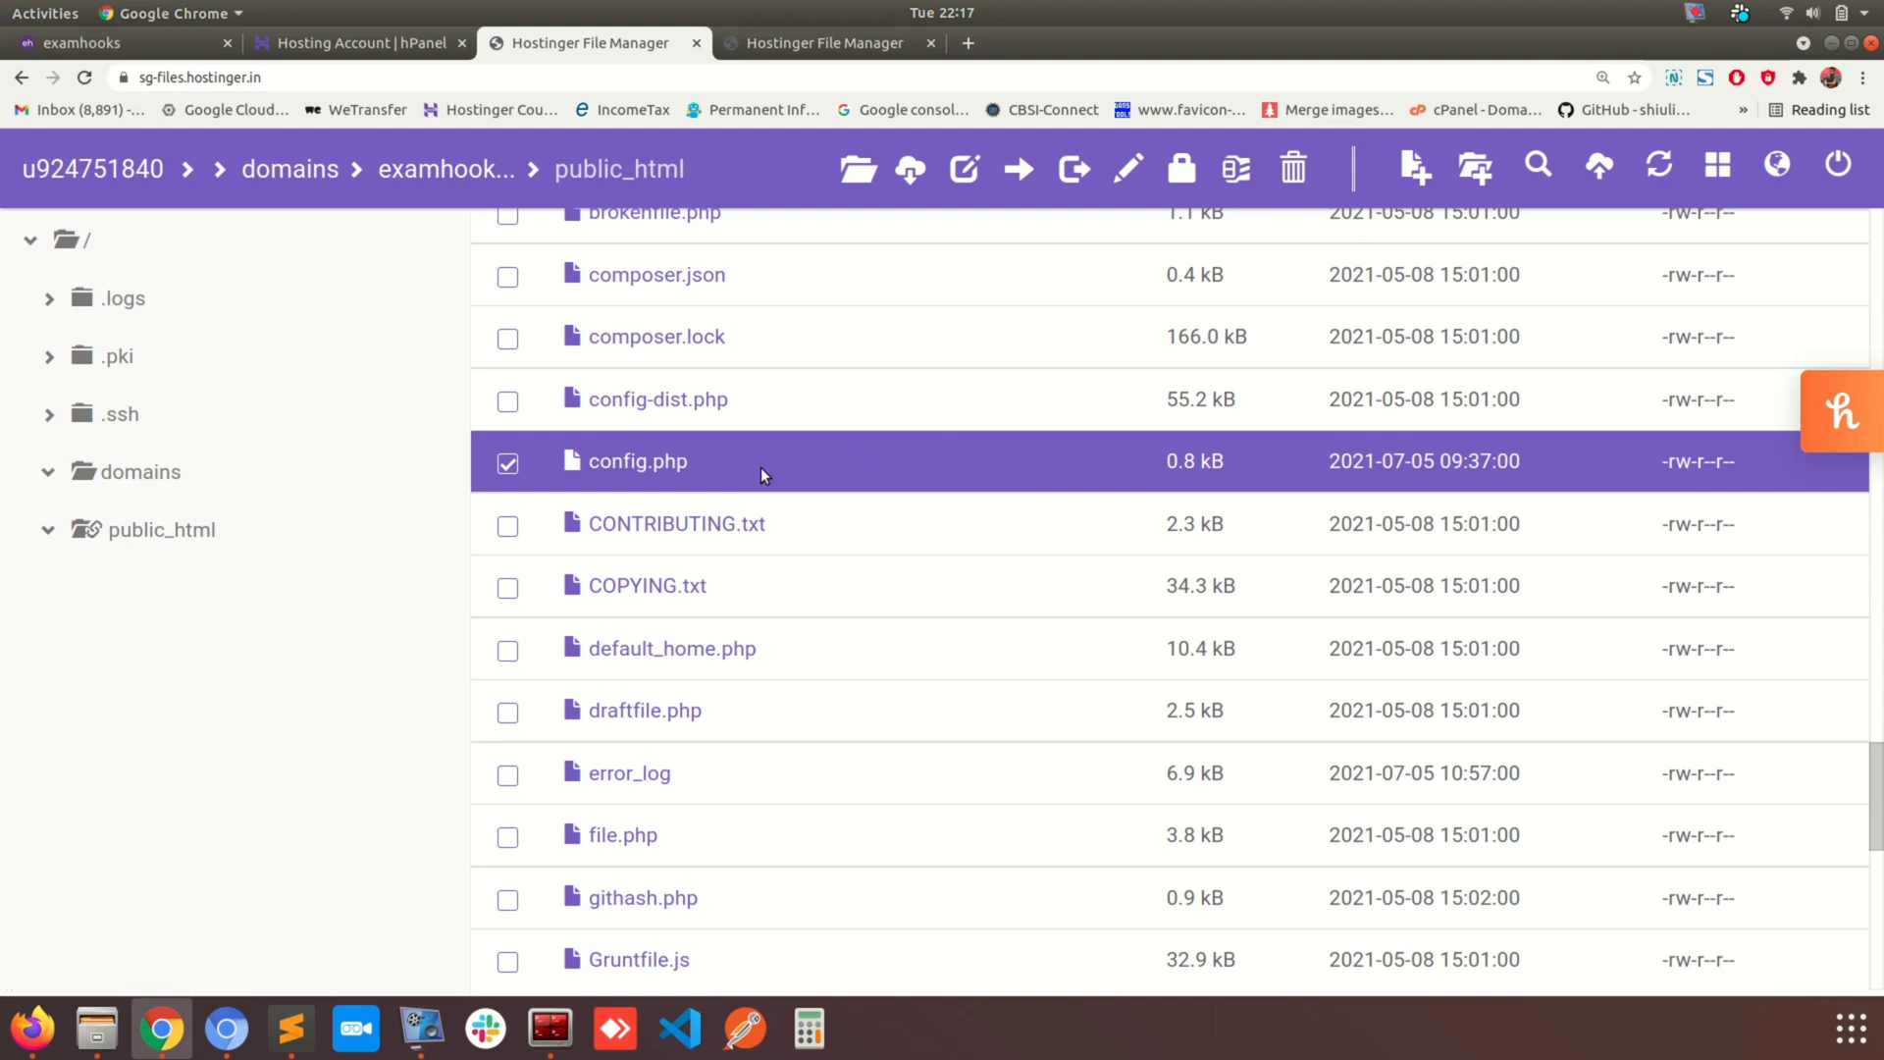
pyautogui.rightClick(644, 469)
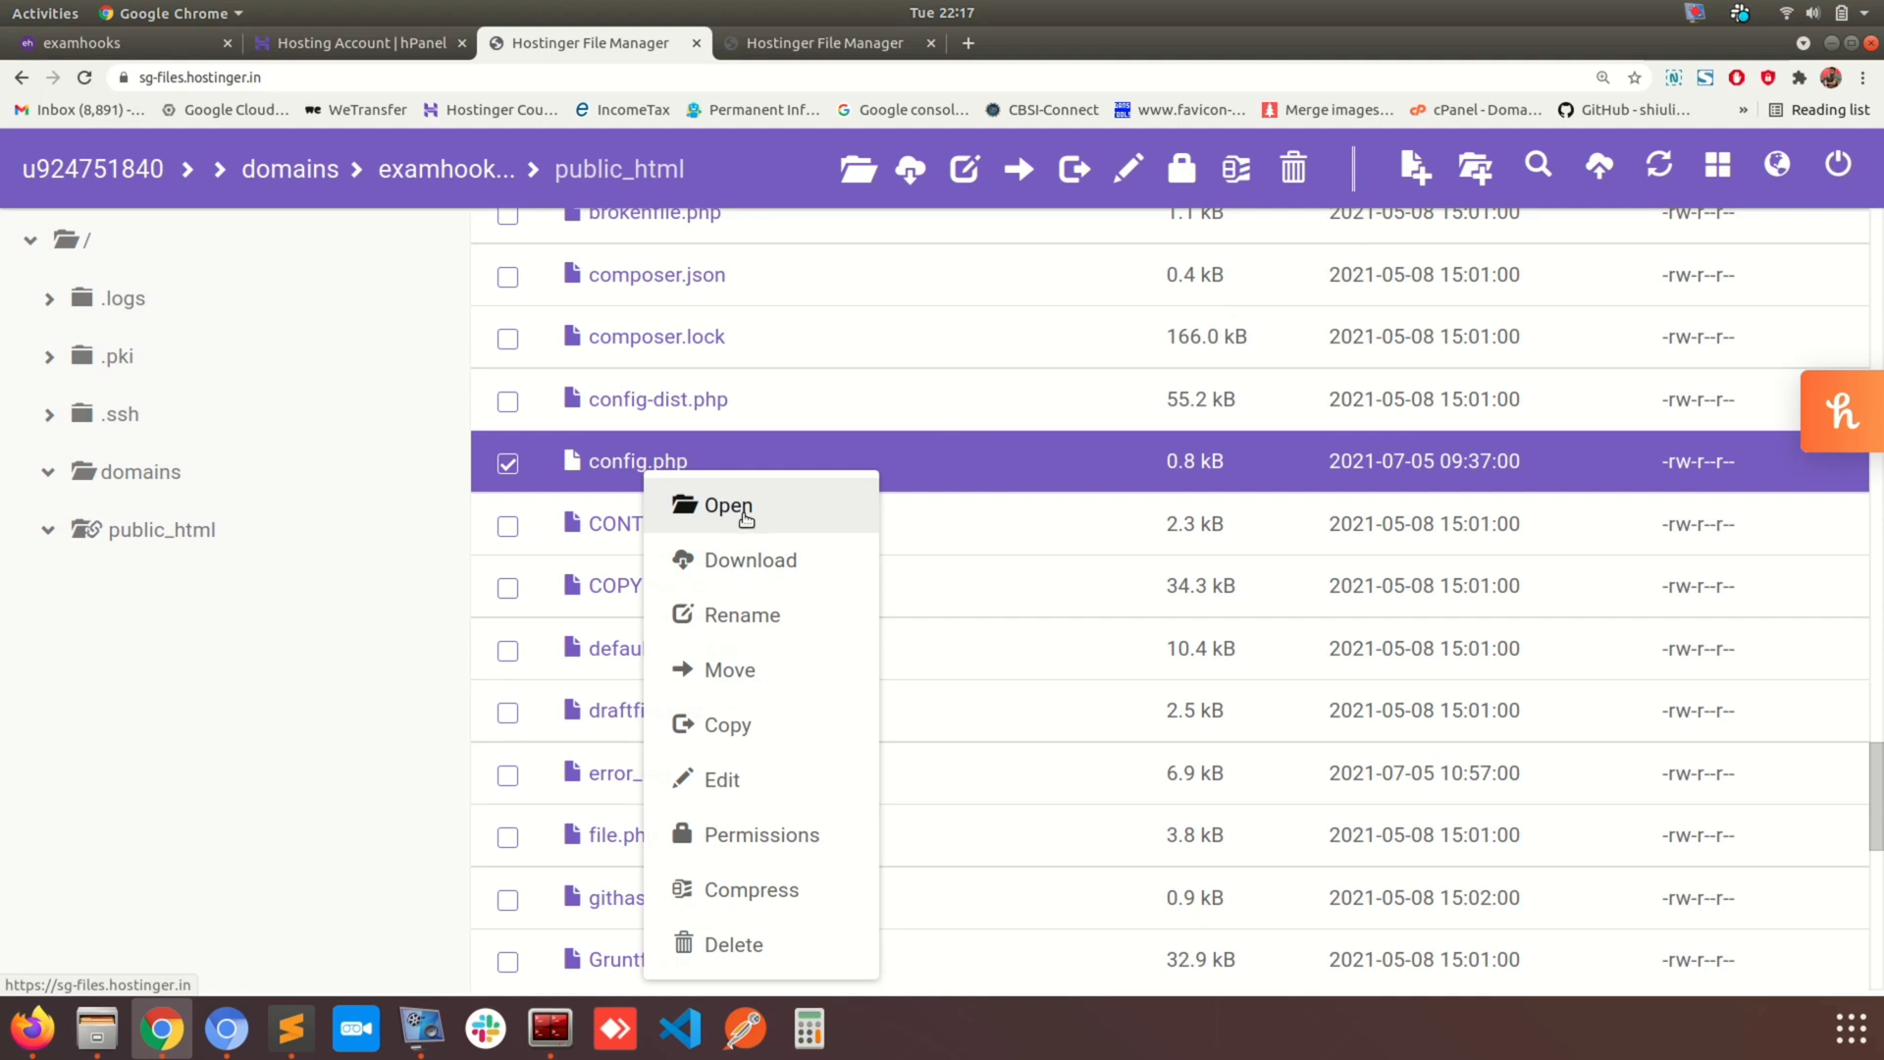
pyautogui.click(791, 47)
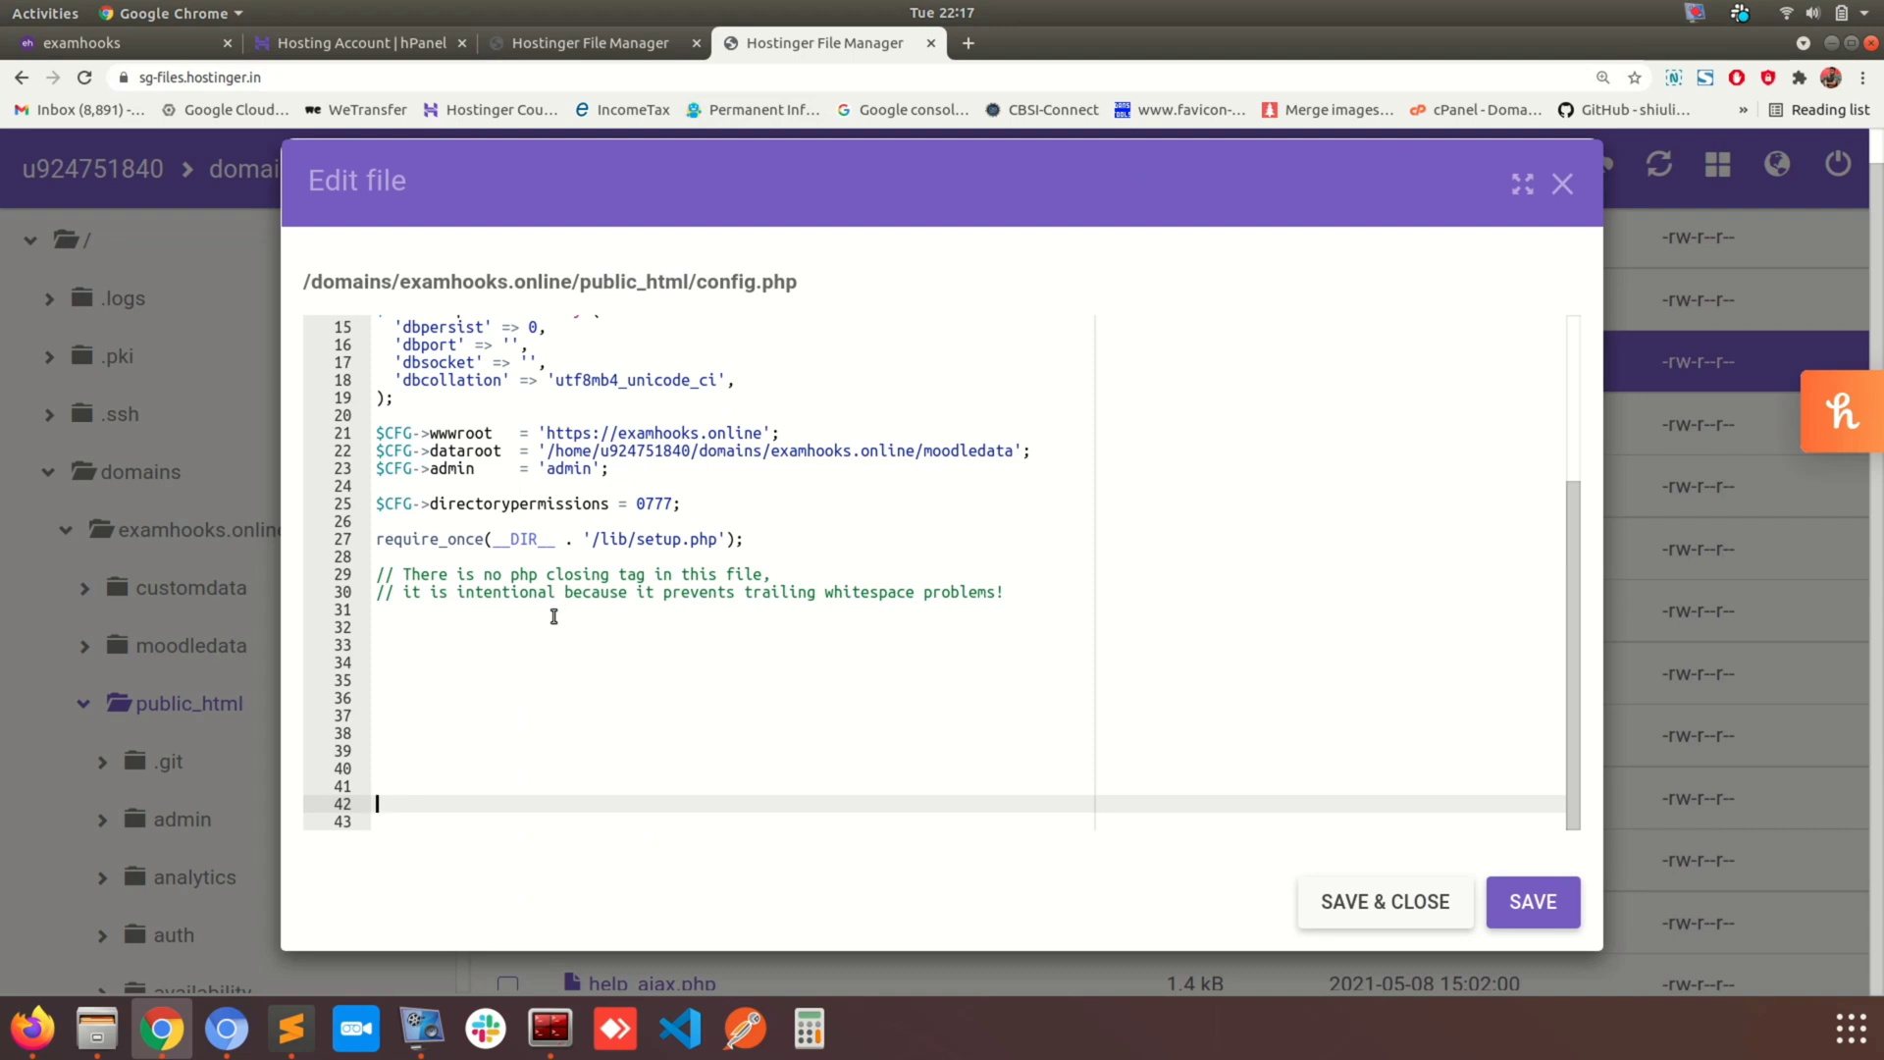
# Point out the wwwroot, dataroot and admin settings in config.php, then the moodledata folder in the dataroot path.
pyautogui.moveTo(611, 469); pyautogui.dragTo(353, 435)
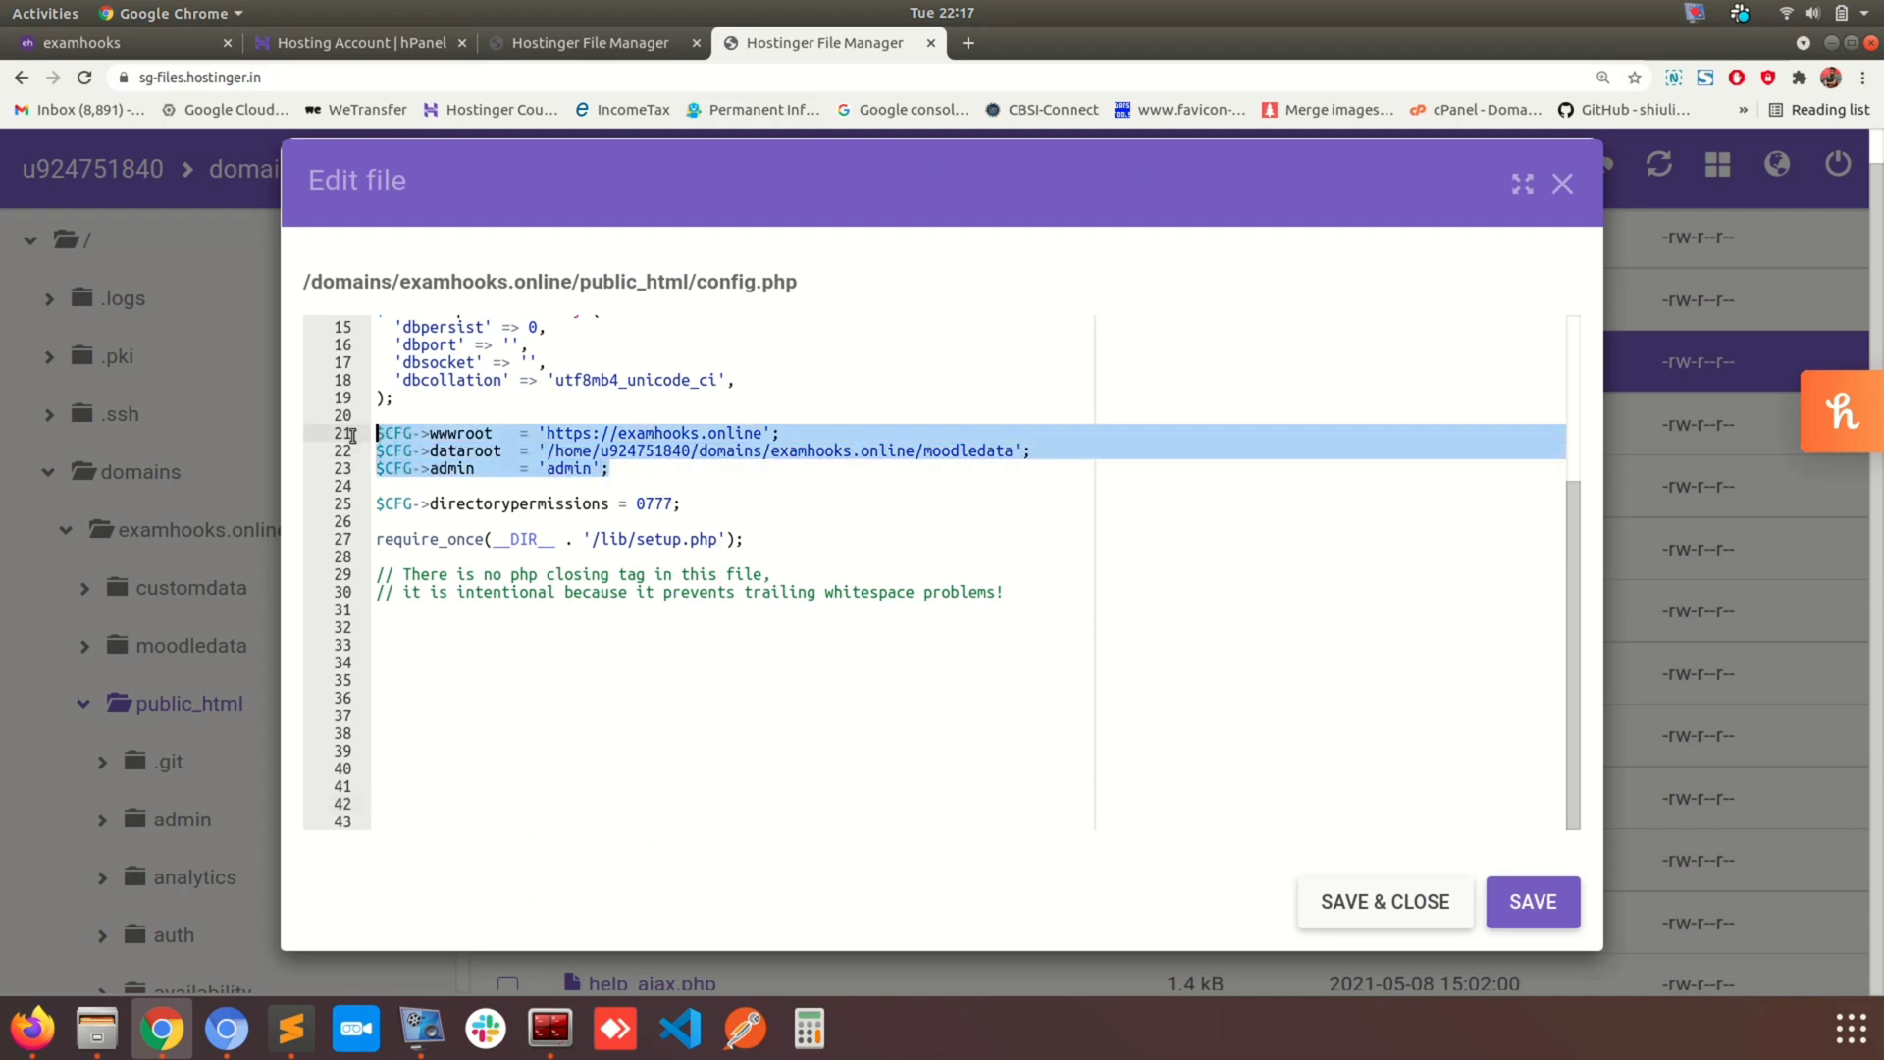
pyautogui.click(591, 412)
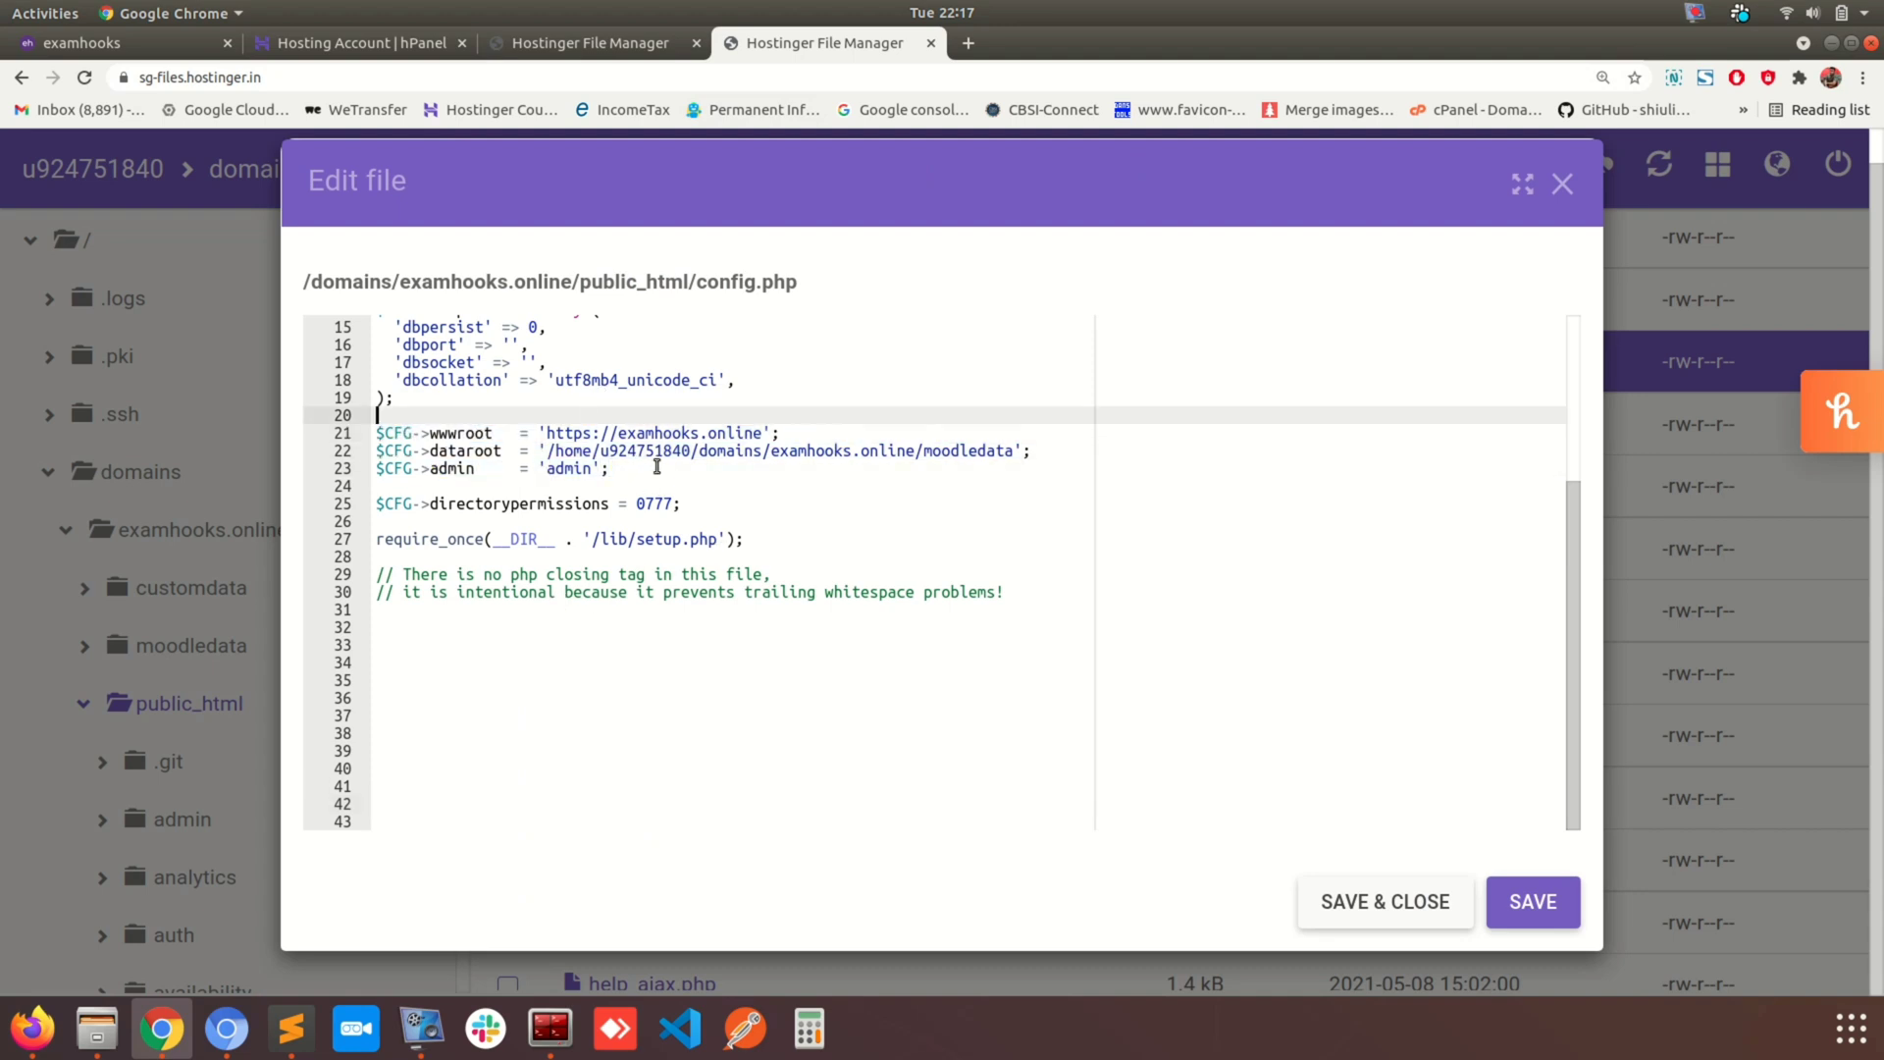
pyautogui.click(454, 451)
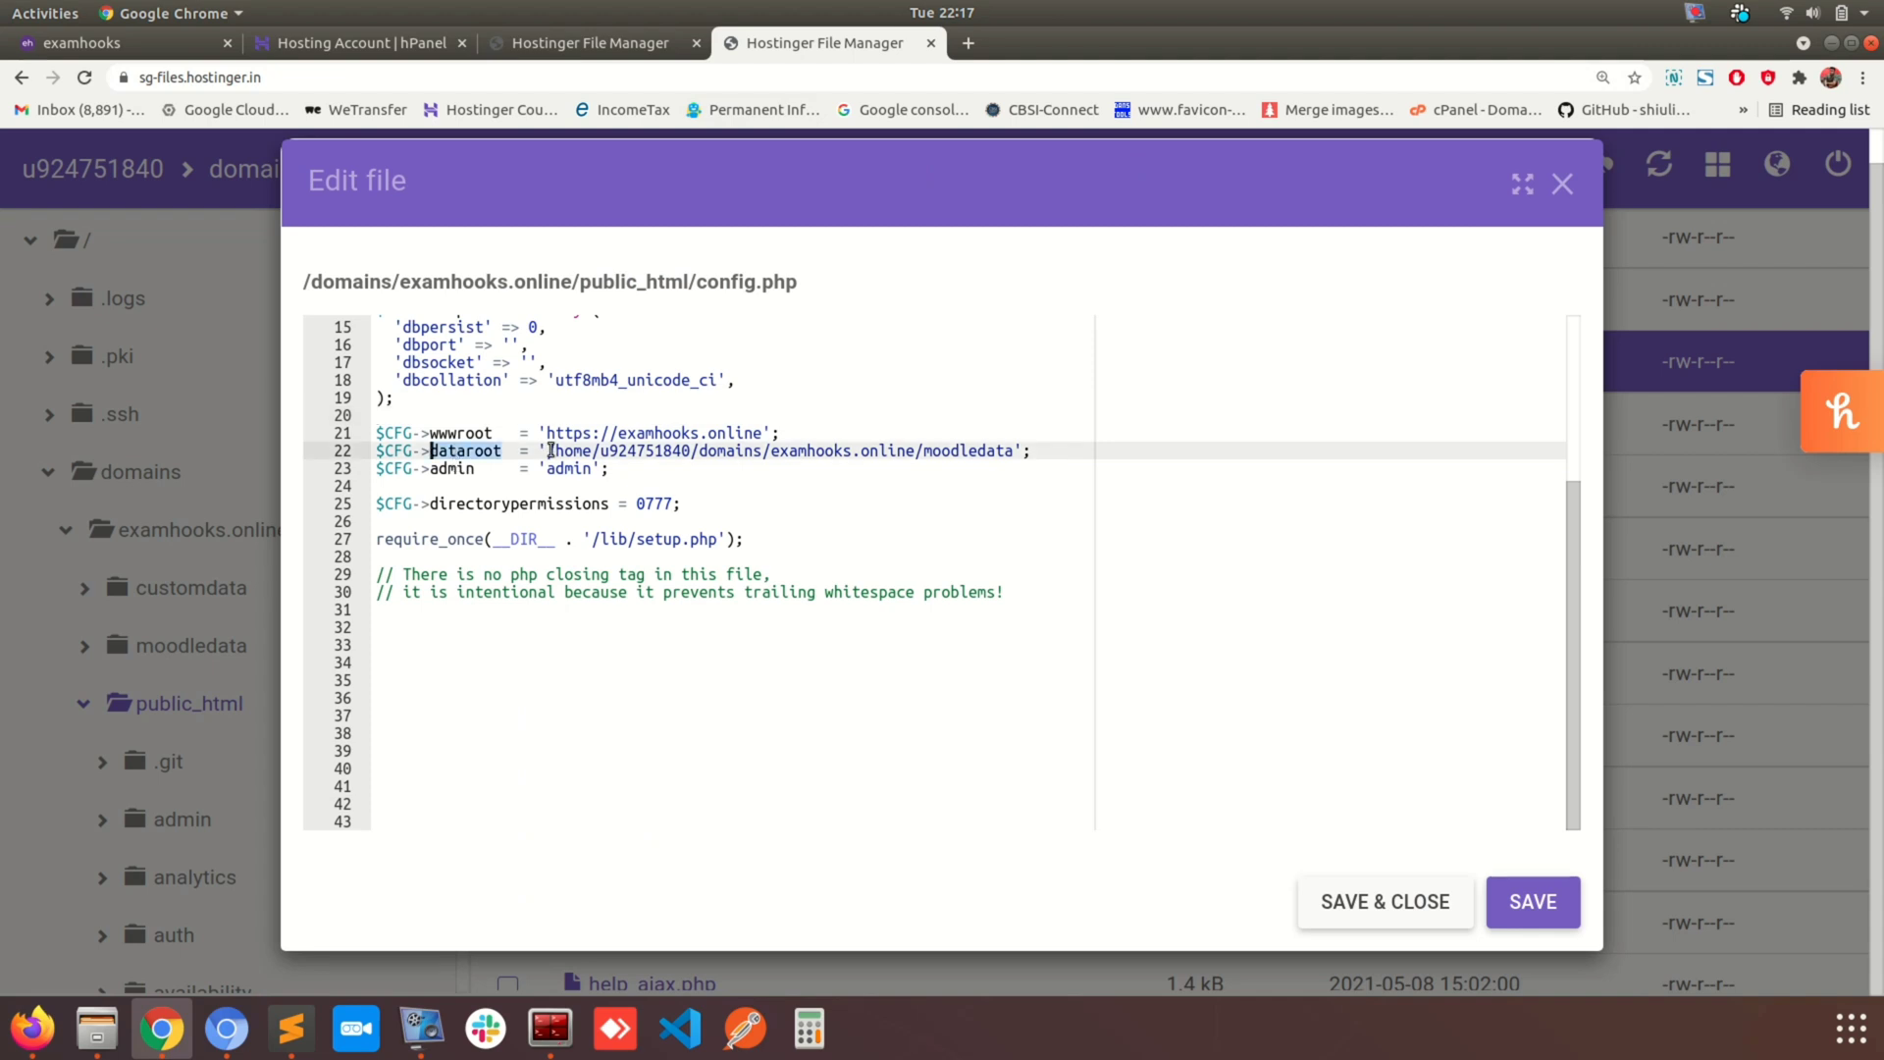
pyautogui.moveTo(517, 452); pyautogui.dragTo(377, 453)
pyautogui.doubleClick(574, 450)
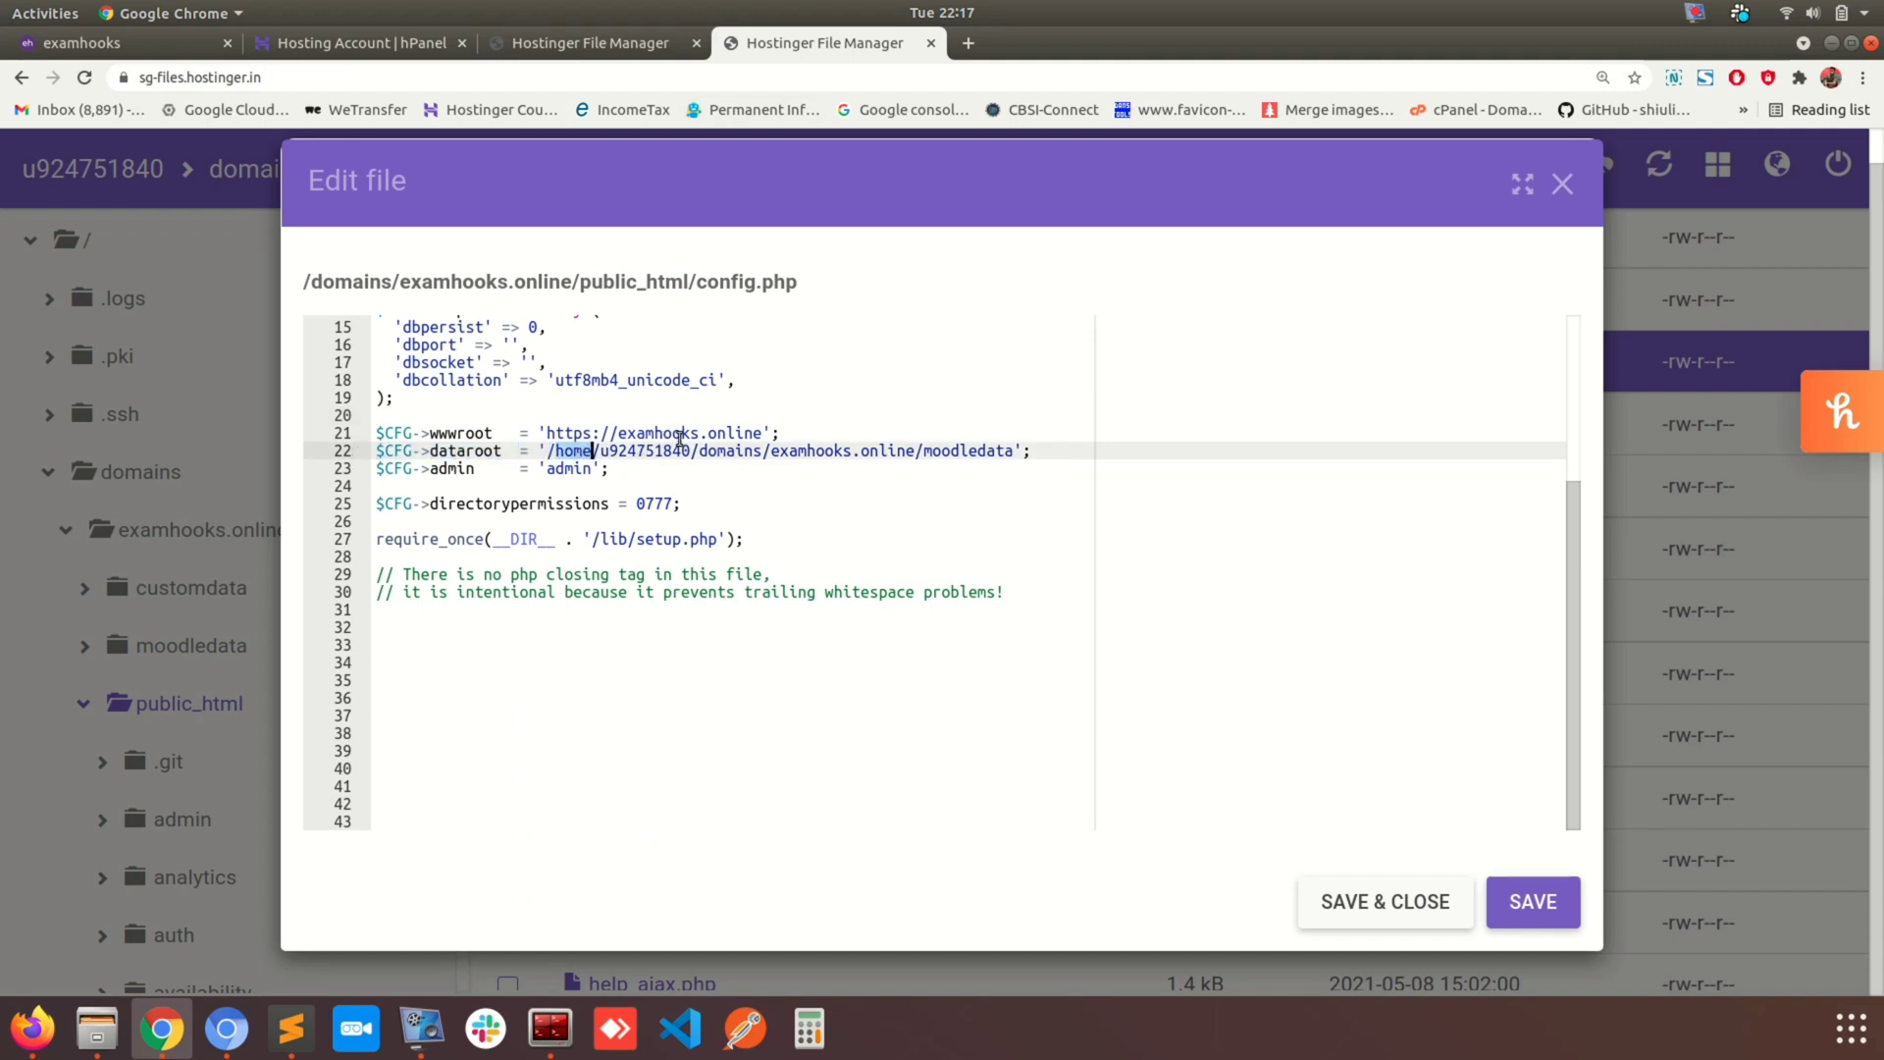
pyautogui.doubleClick(847, 452)
pyautogui.doubleClick(979, 453)
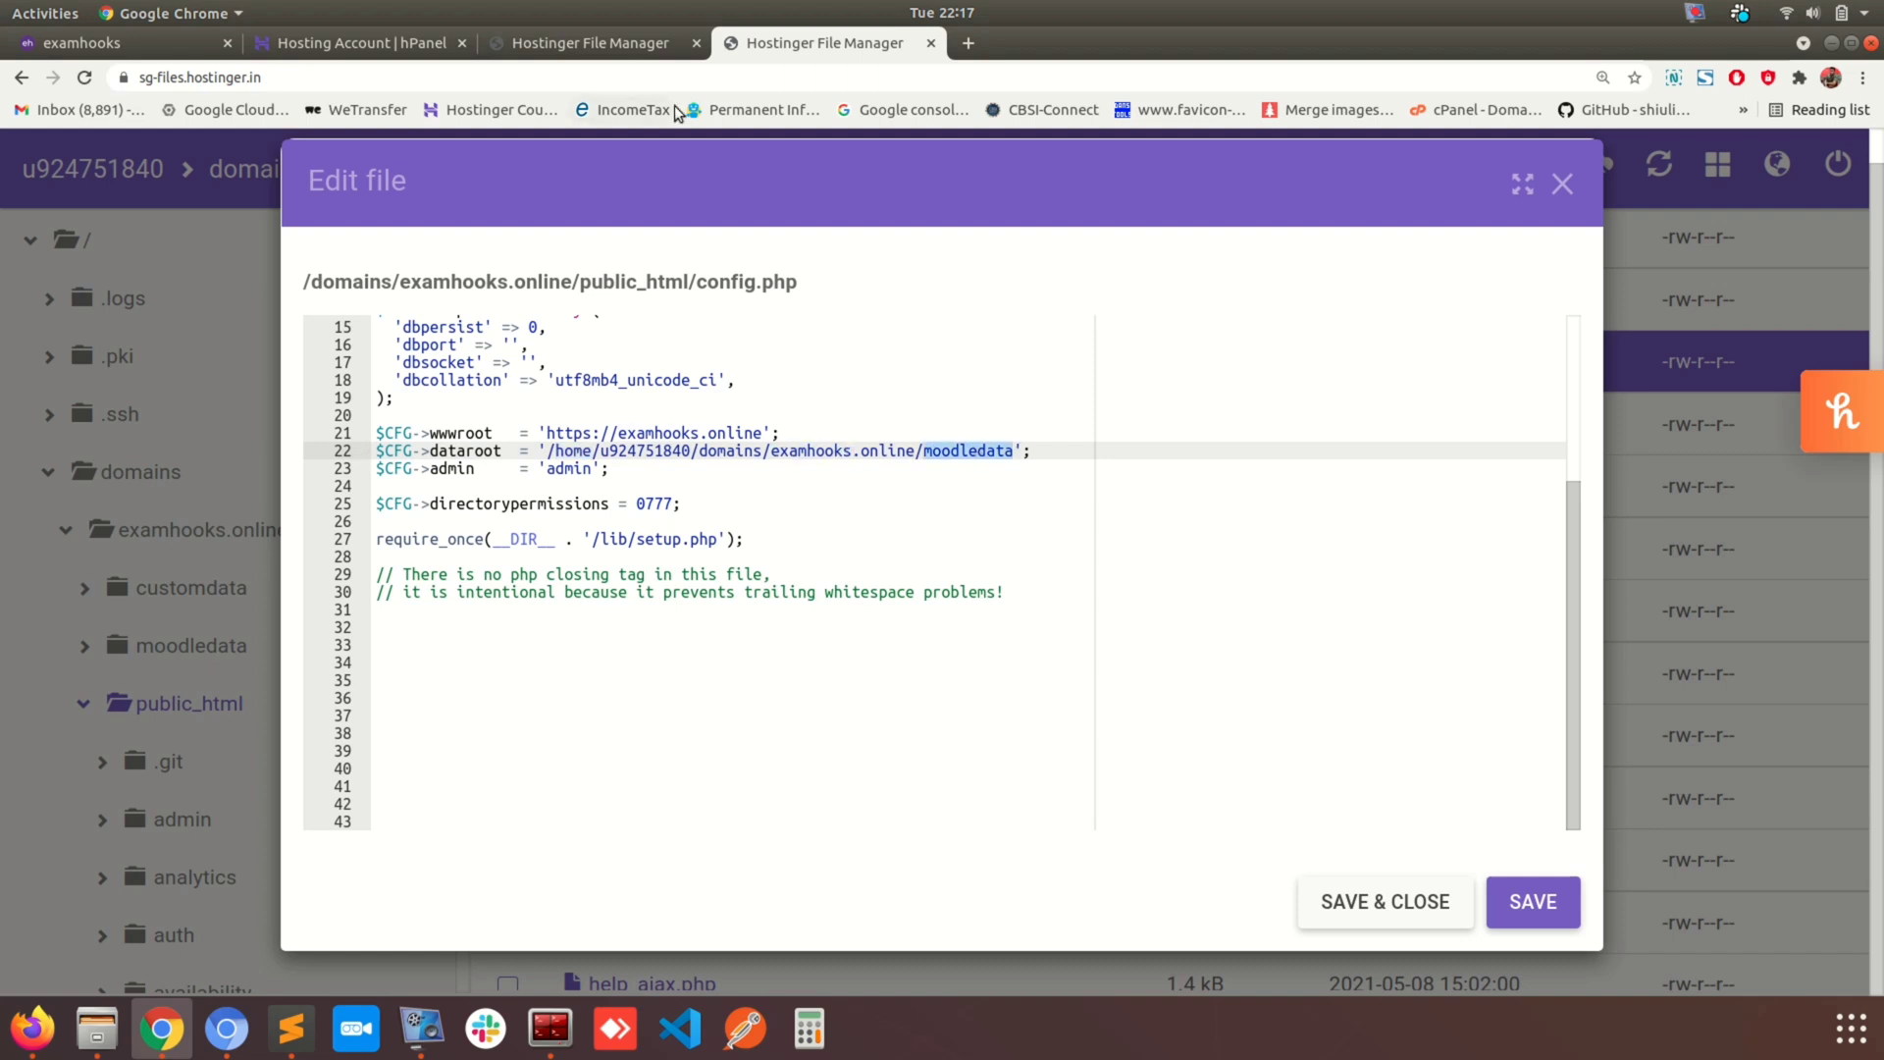
# Switch to the other File Manager page and open the moodledata folder inside domains/examhooks.online.
pyautogui.click(587, 33)
pyautogui.click(361, 426)
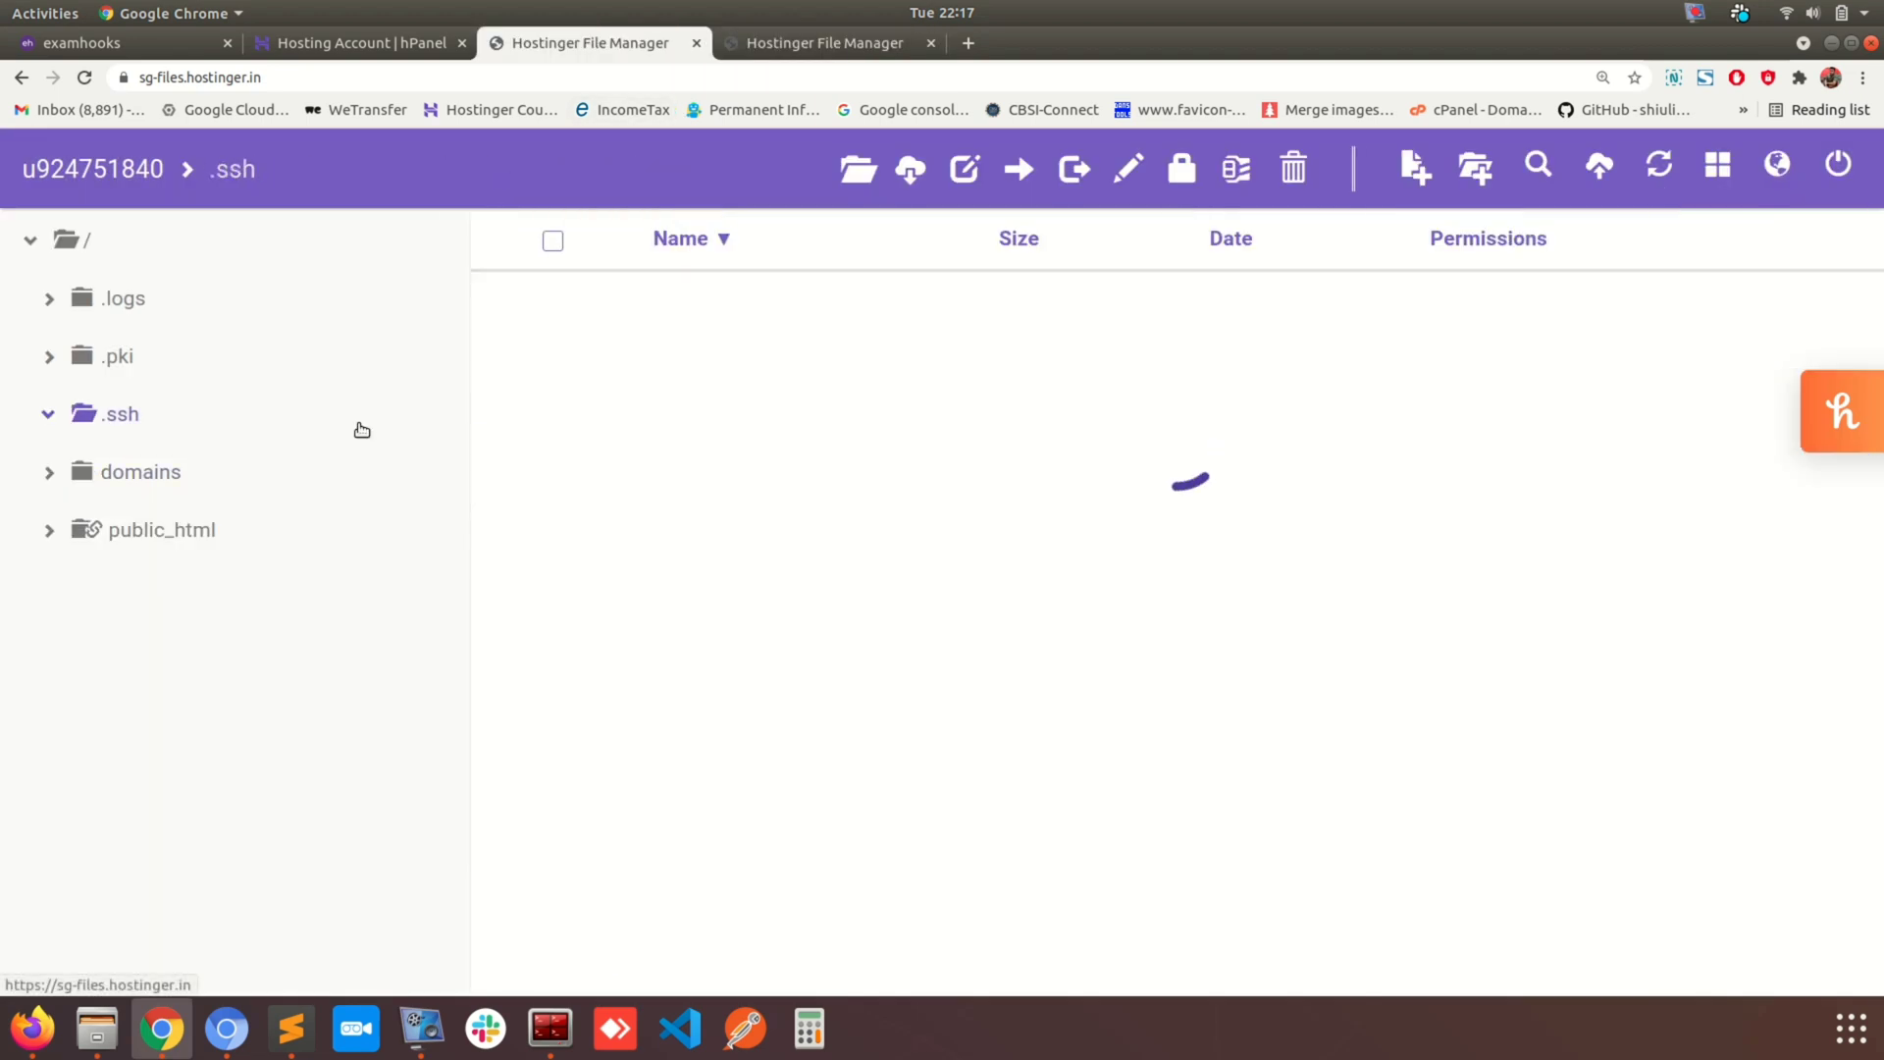
pyautogui.click(159, 479)
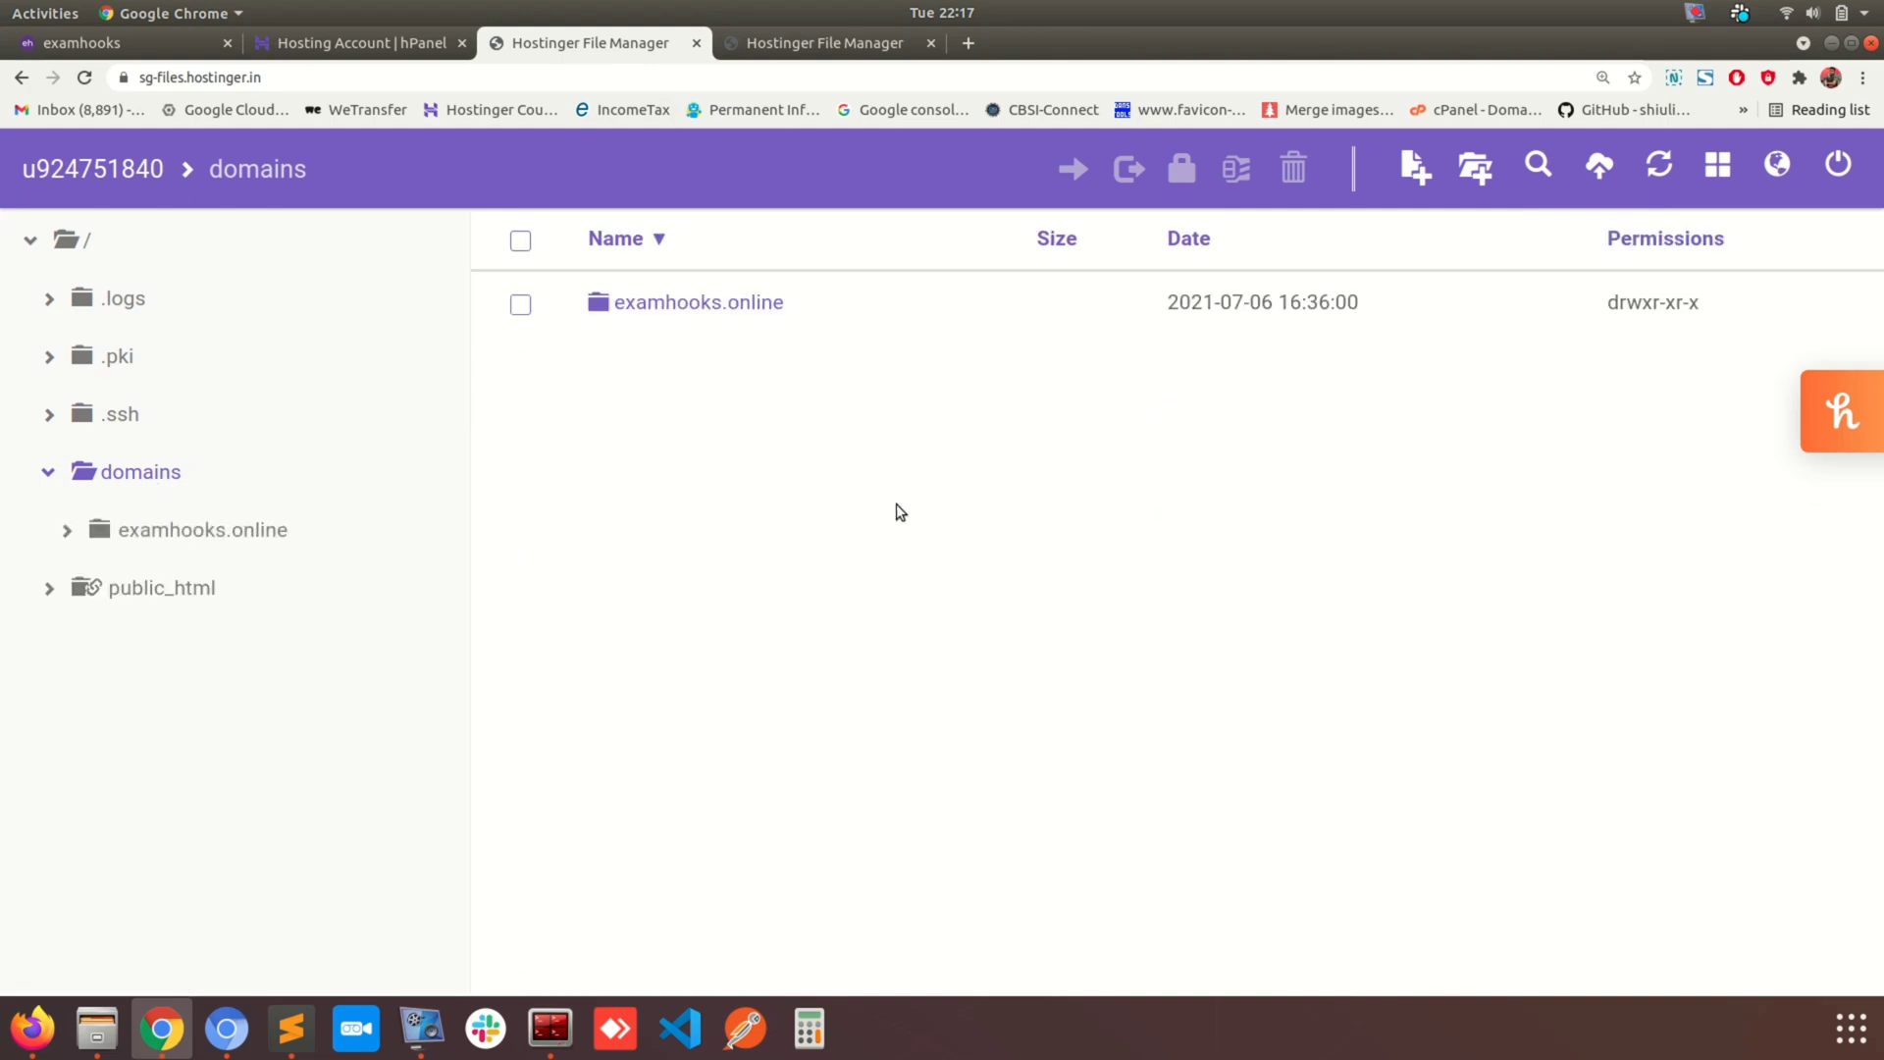
pyautogui.click(723, 302)
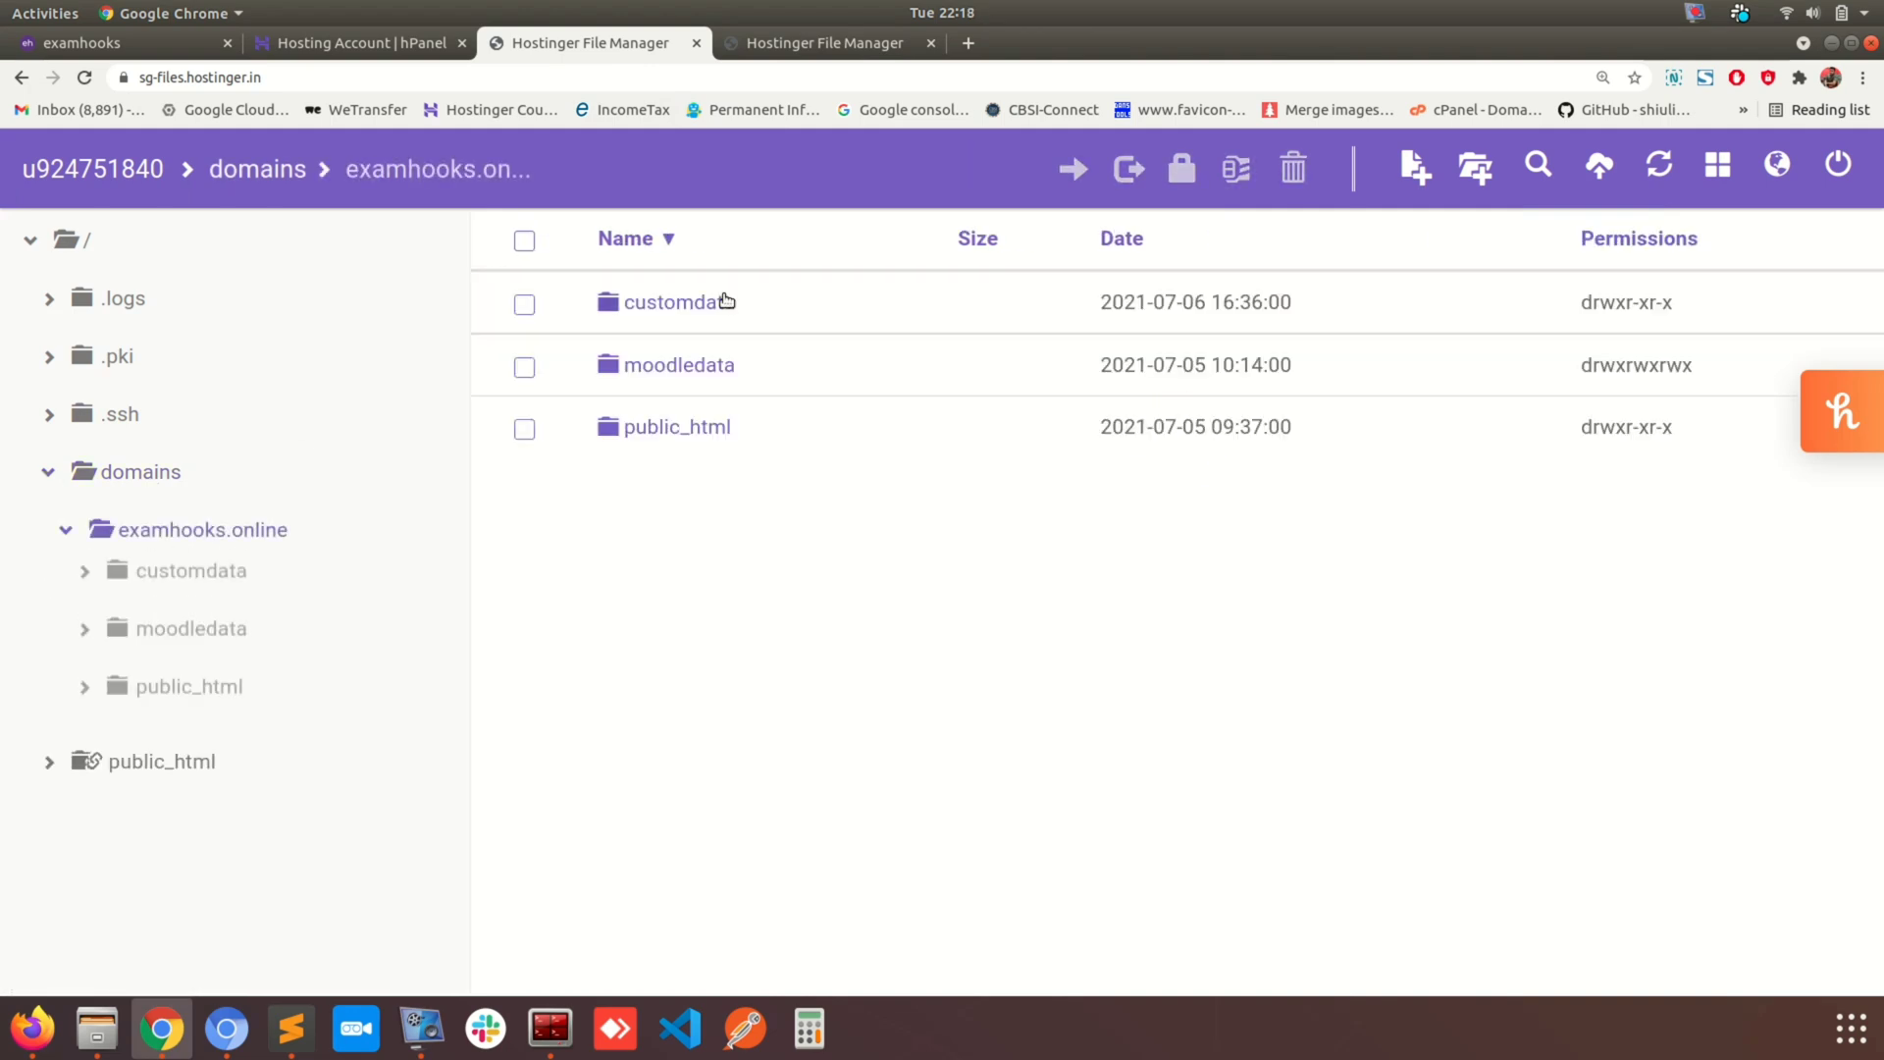
pyautogui.click(684, 375)
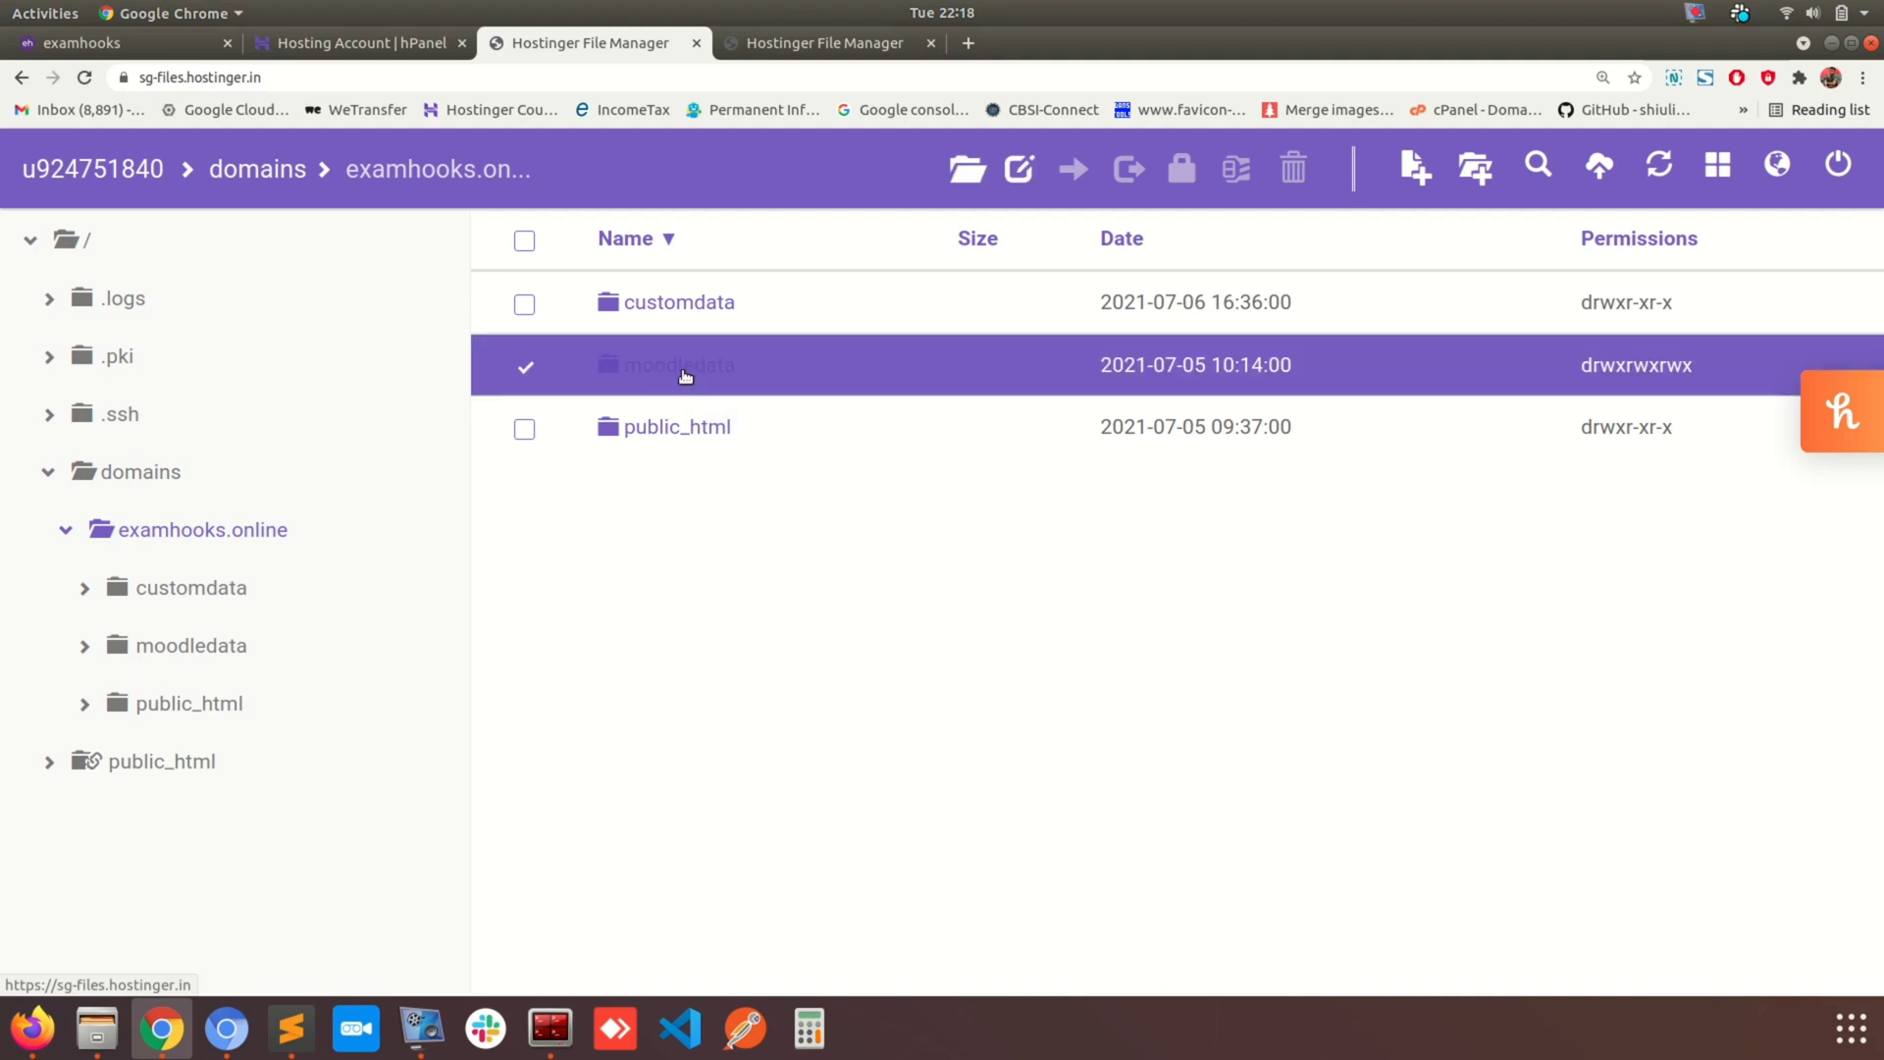
pyautogui.click(684, 375)
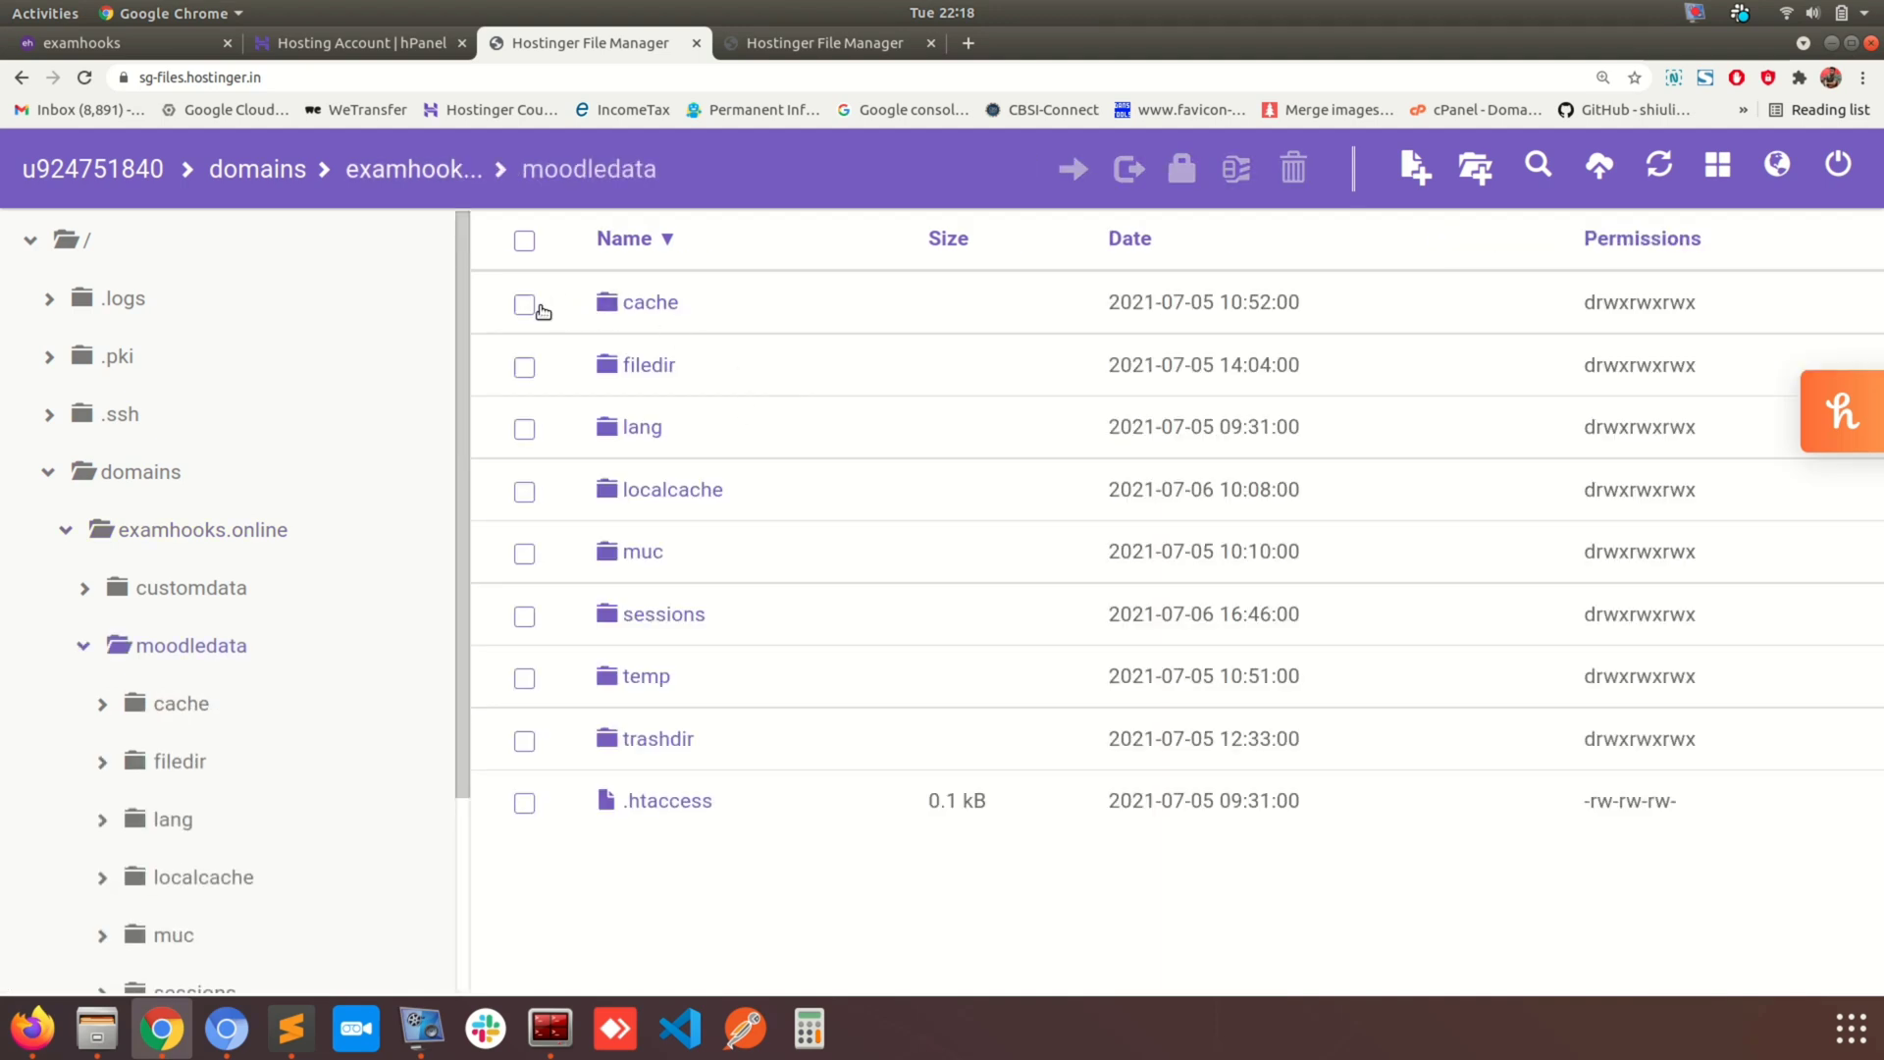
# Point out the cache, localcache and temp folders in moodledata, then clear the selection and return to the examhooks.online folder.
pyautogui.click(673, 320)
pyautogui.click(691, 378)
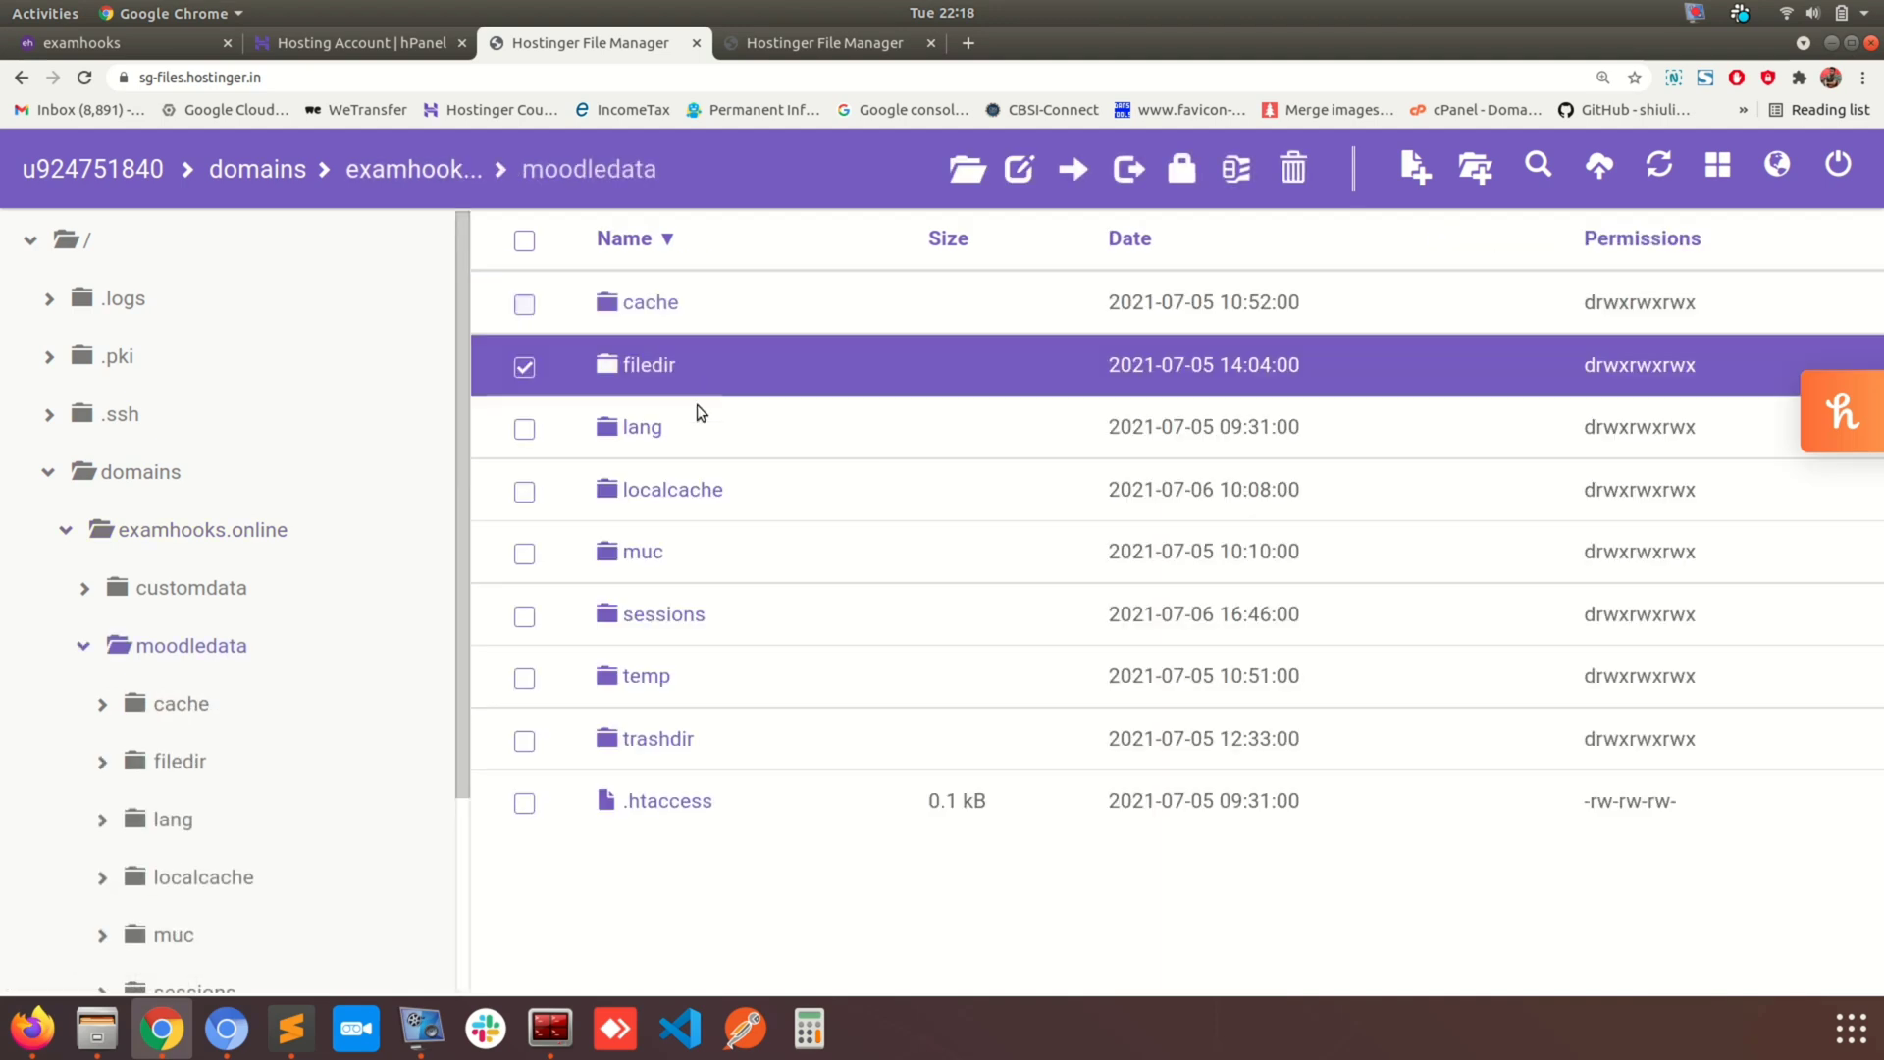
pyautogui.click(712, 493)
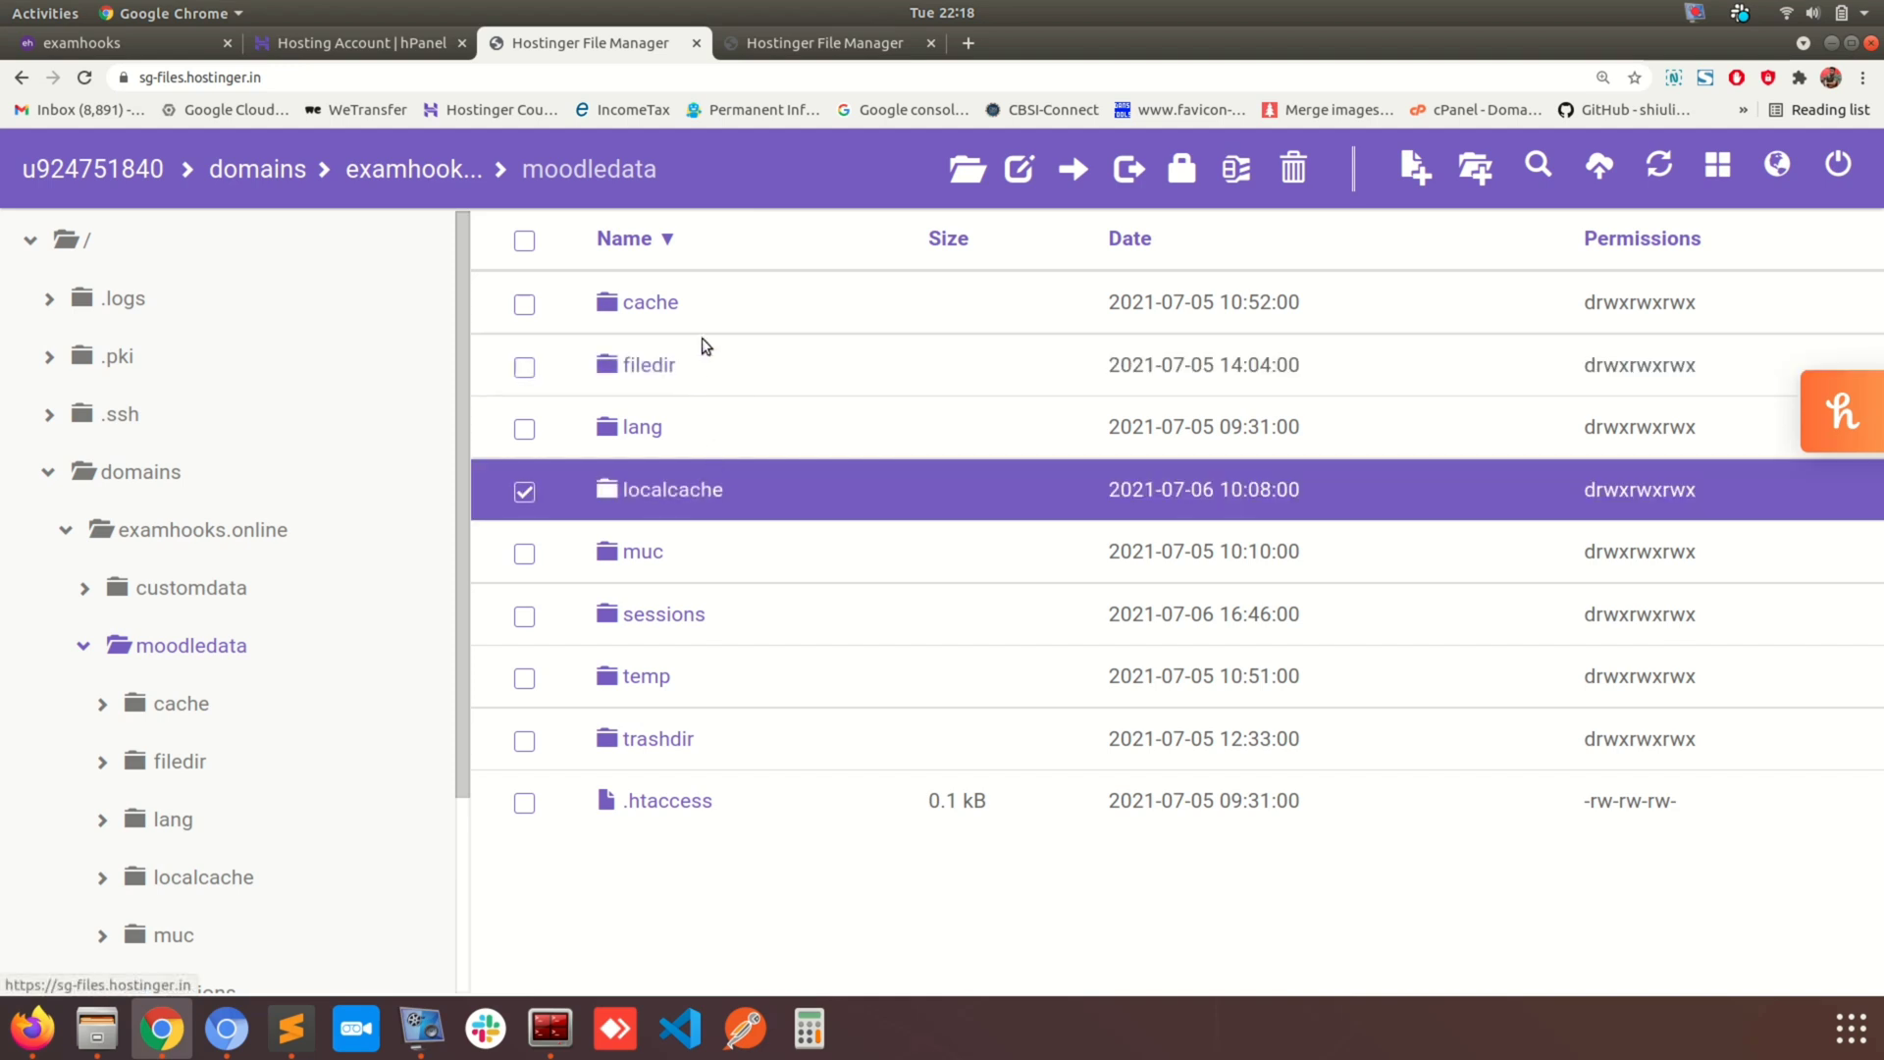
pyautogui.keyDown('ctrl'); pyautogui.click(693, 303); pyautogui.keyUp('ctrl')
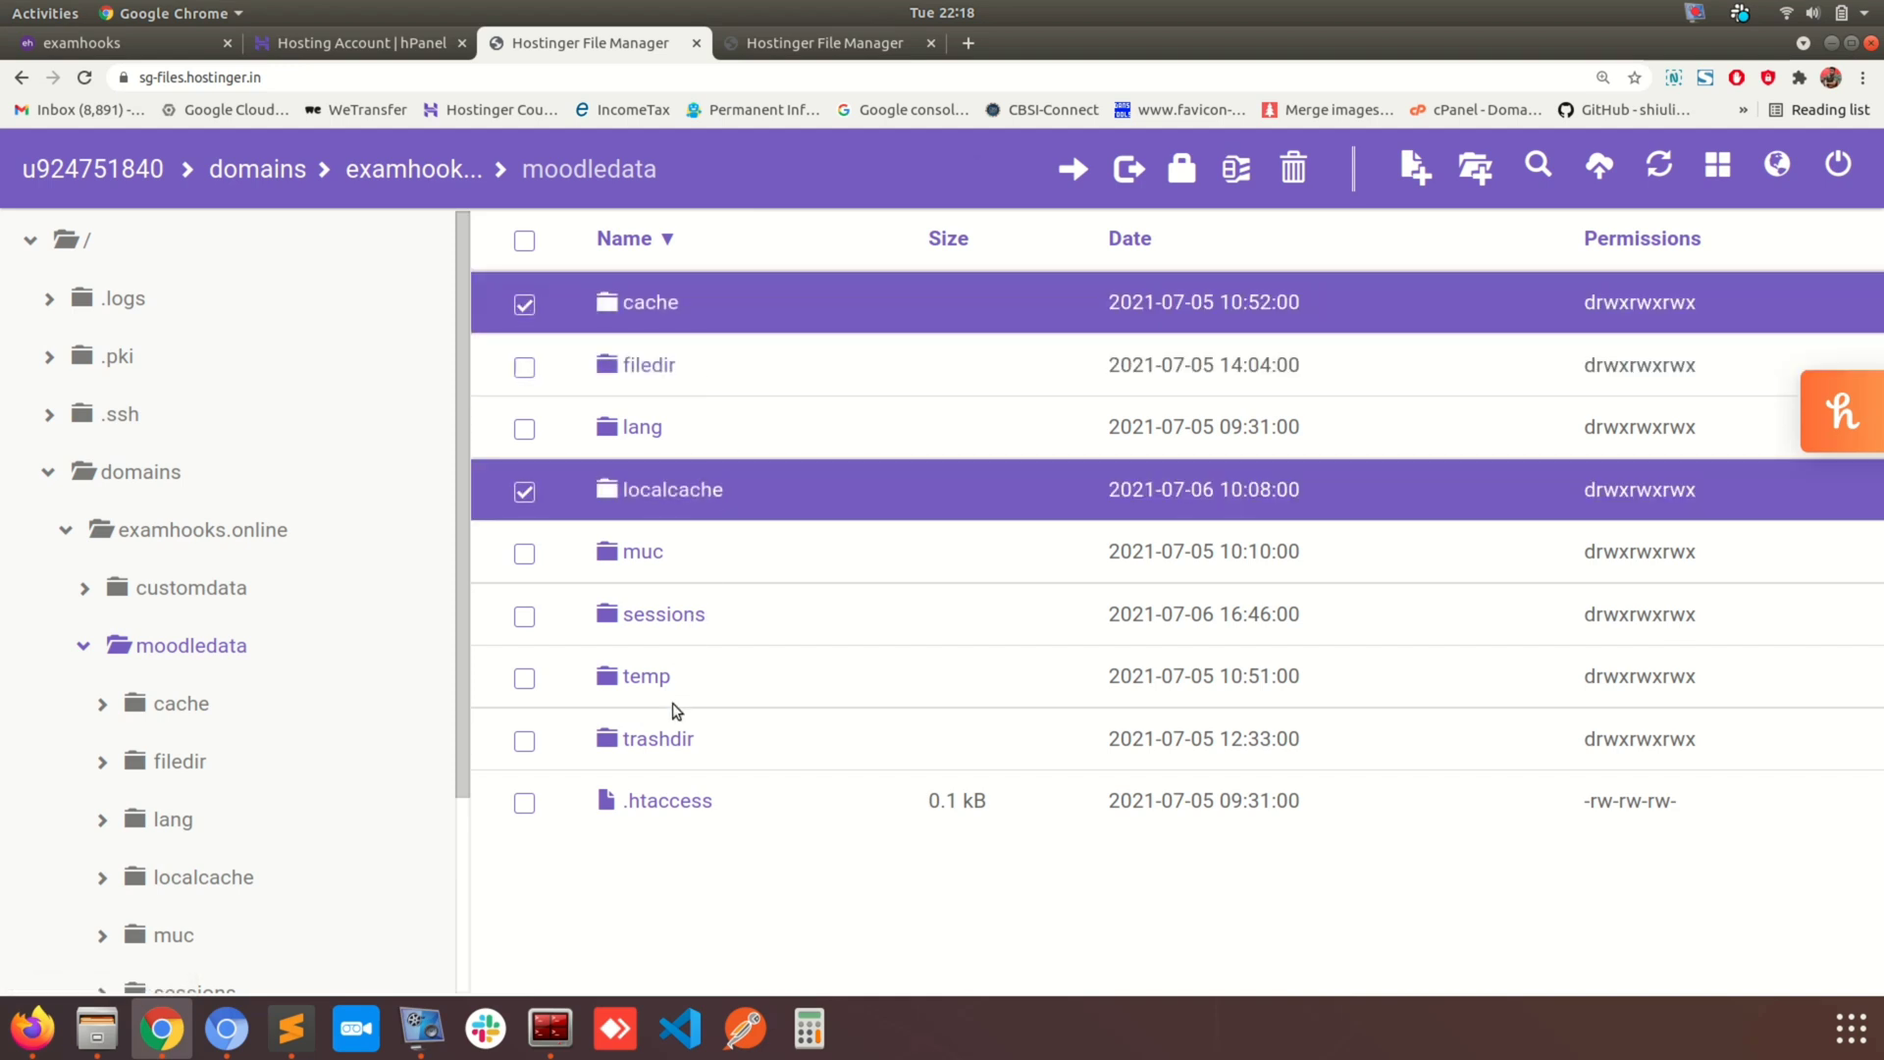
pyautogui.keyDown('ctrl'); pyautogui.click(728, 671); pyautogui.keyUp('ctrl')
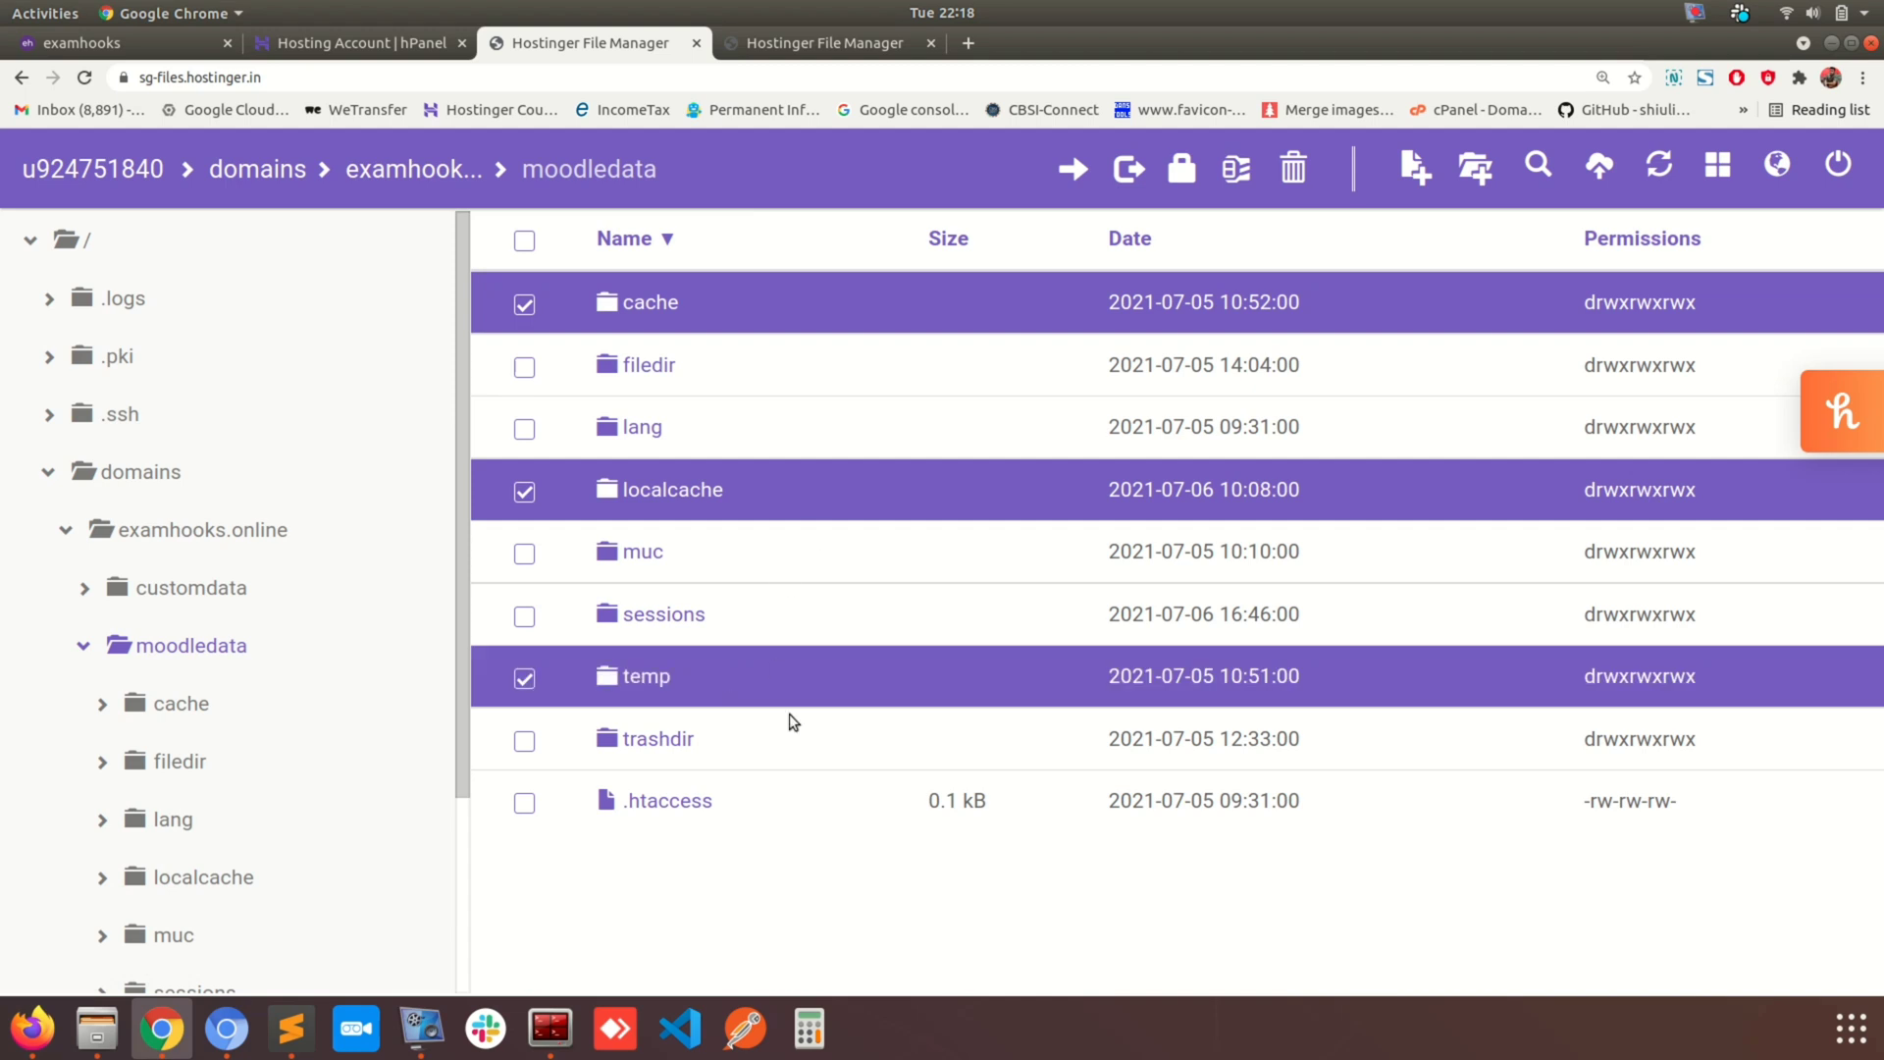
pyautogui.click(525, 680)
pyautogui.click(523, 492)
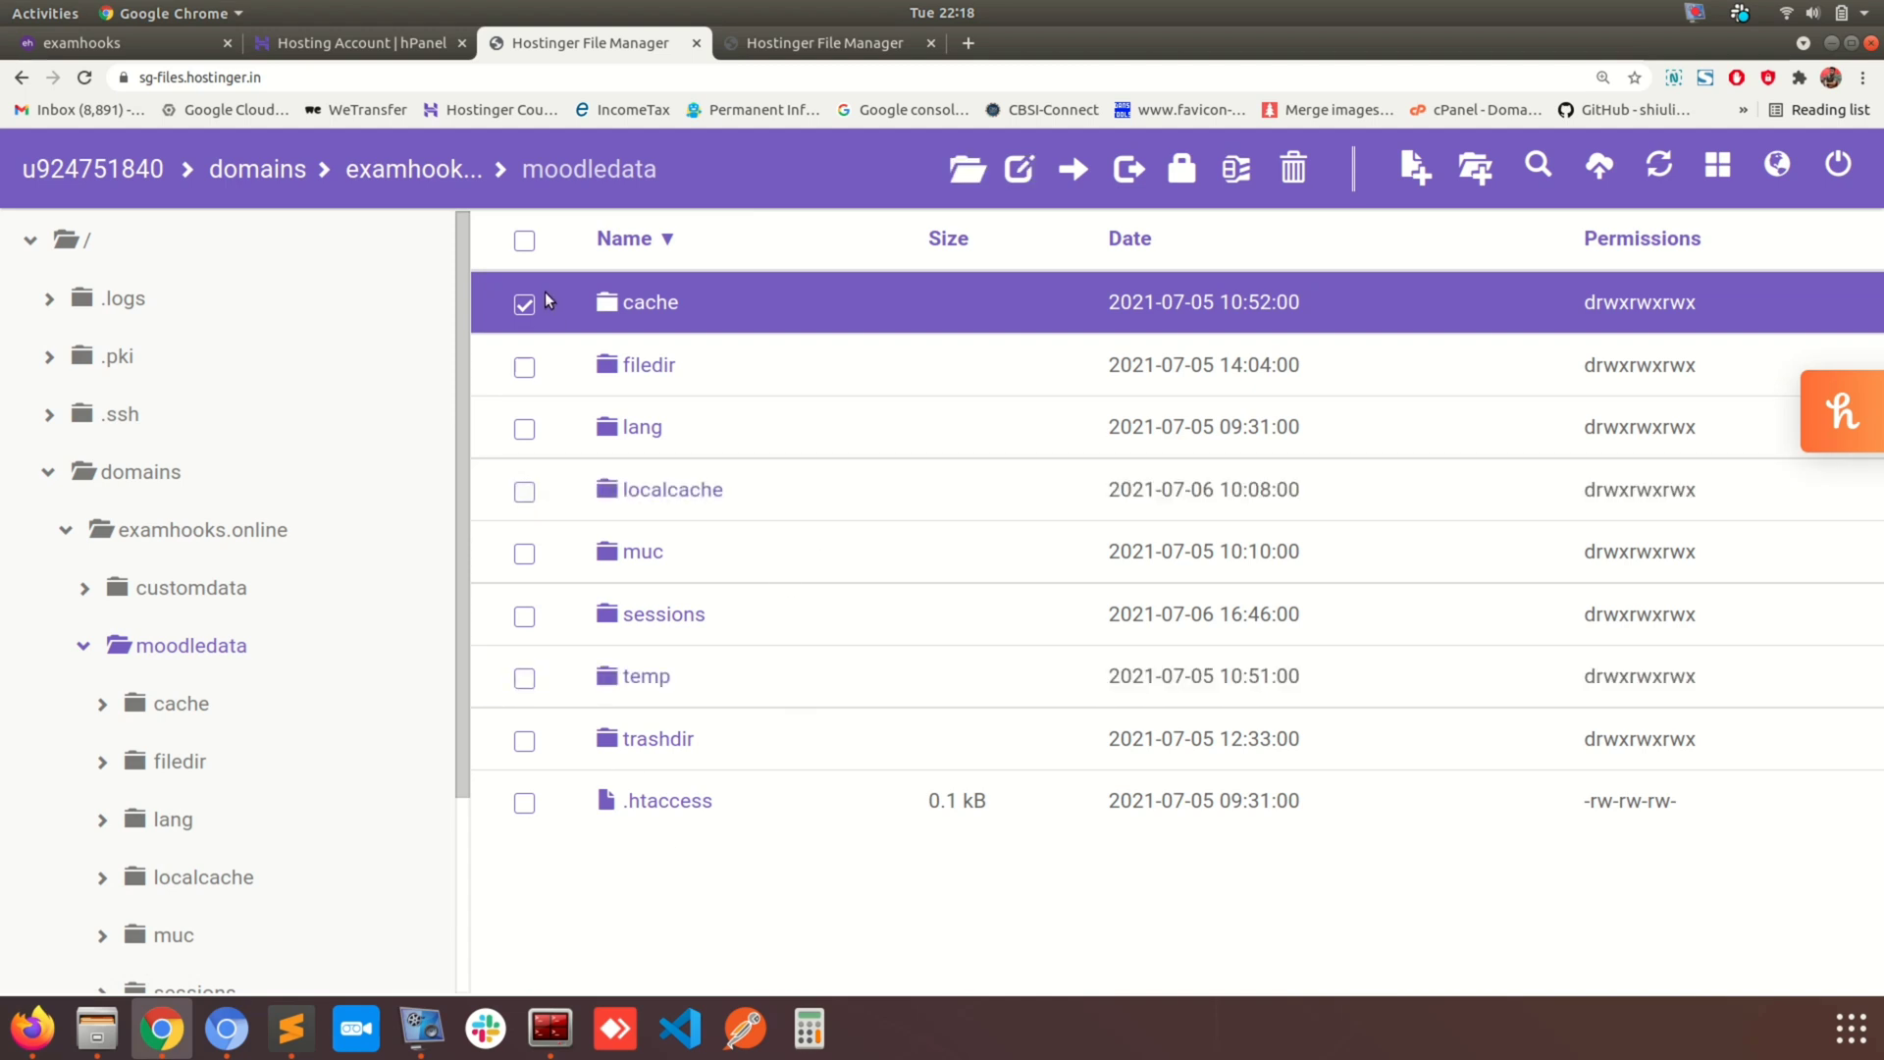
pyautogui.click(528, 305)
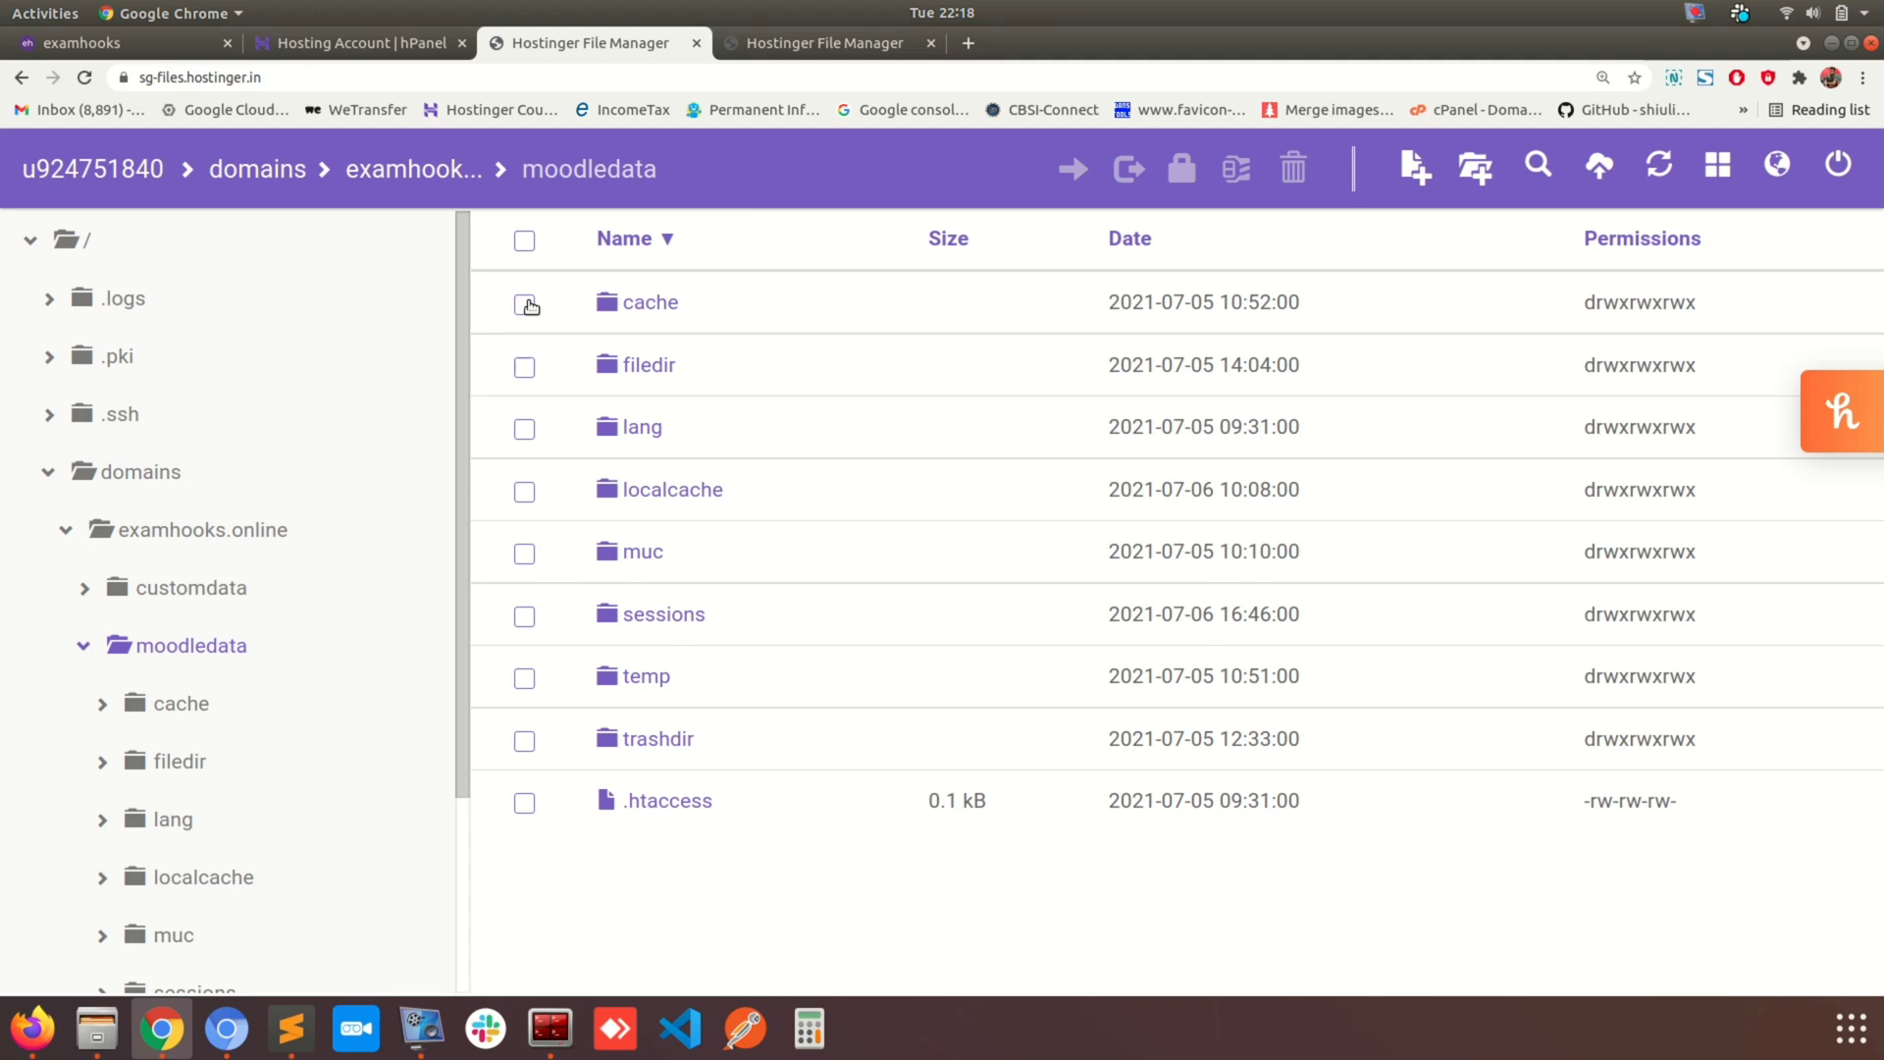
pyautogui.click(438, 175)
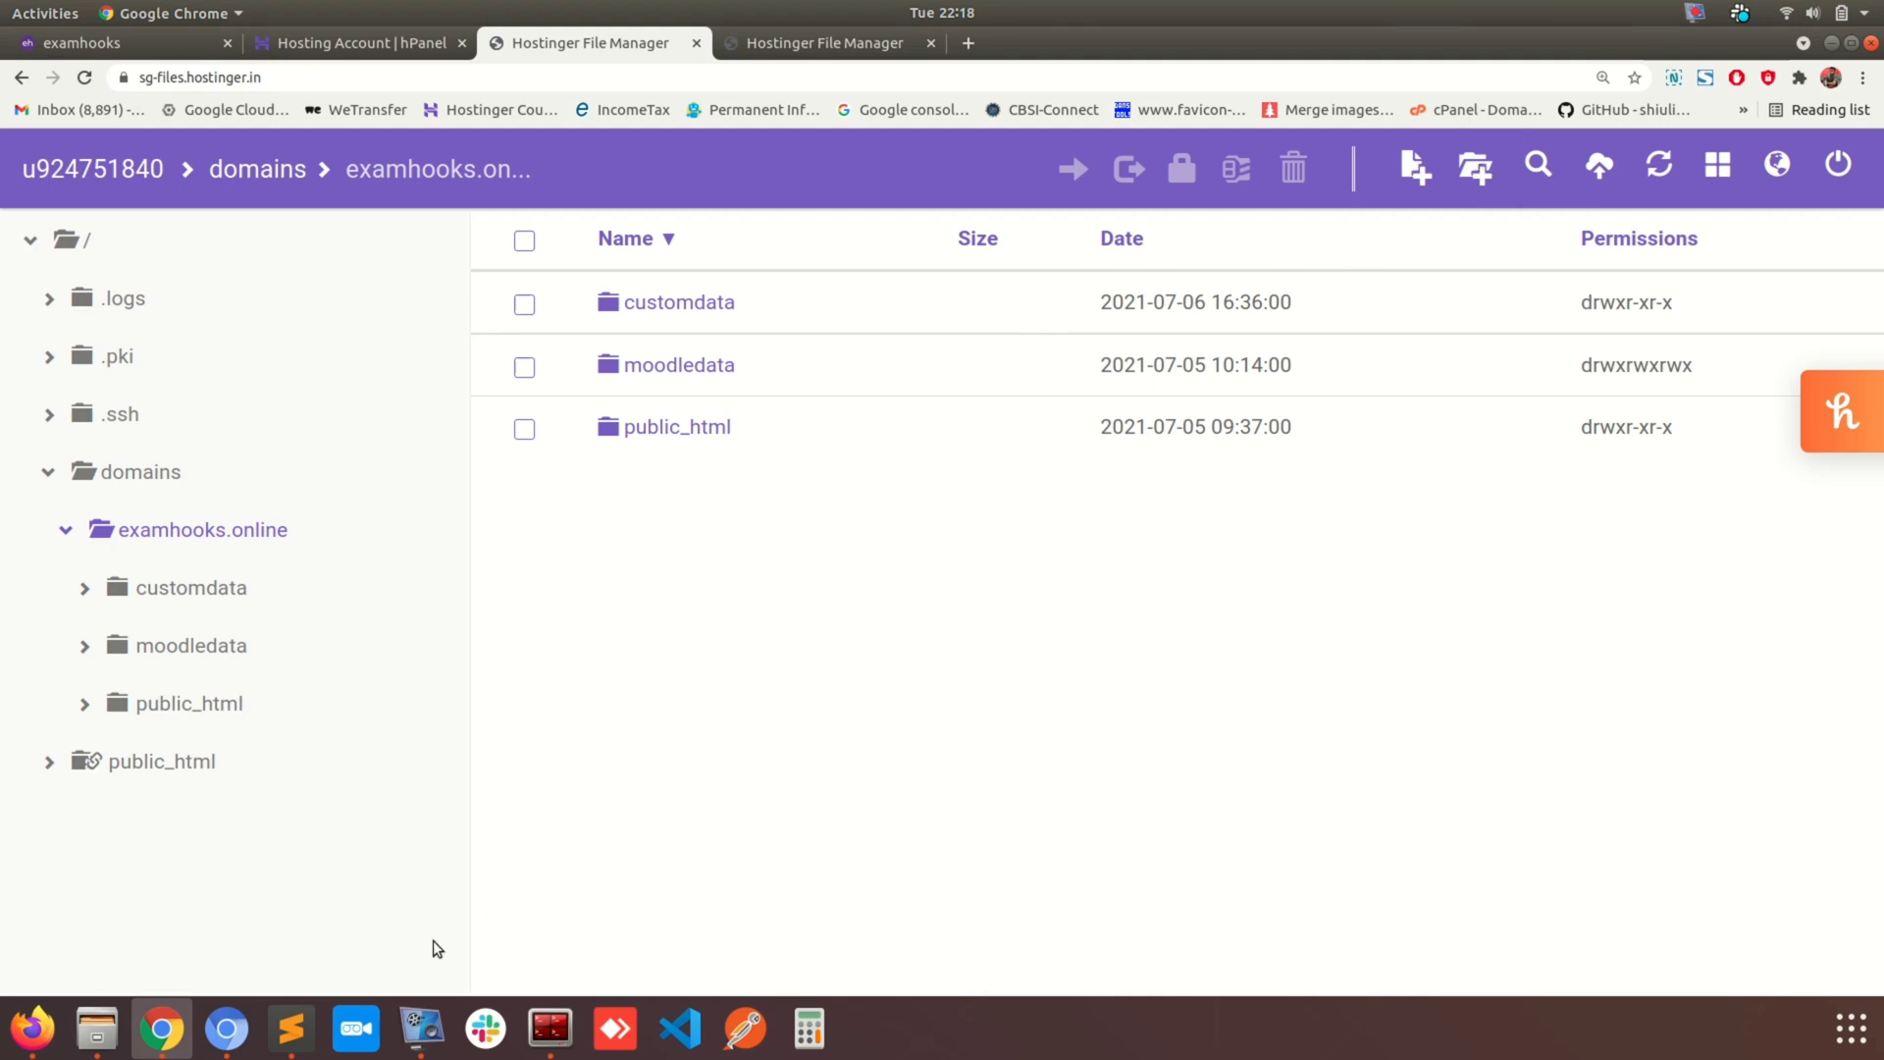
# Switch to Sublime Text and add the heading "How to restructure Moodledata folder:" below the list of folders to move.
pyautogui.click(299, 1032)
pyautogui.press('Return')
pyautogui.press('Return')
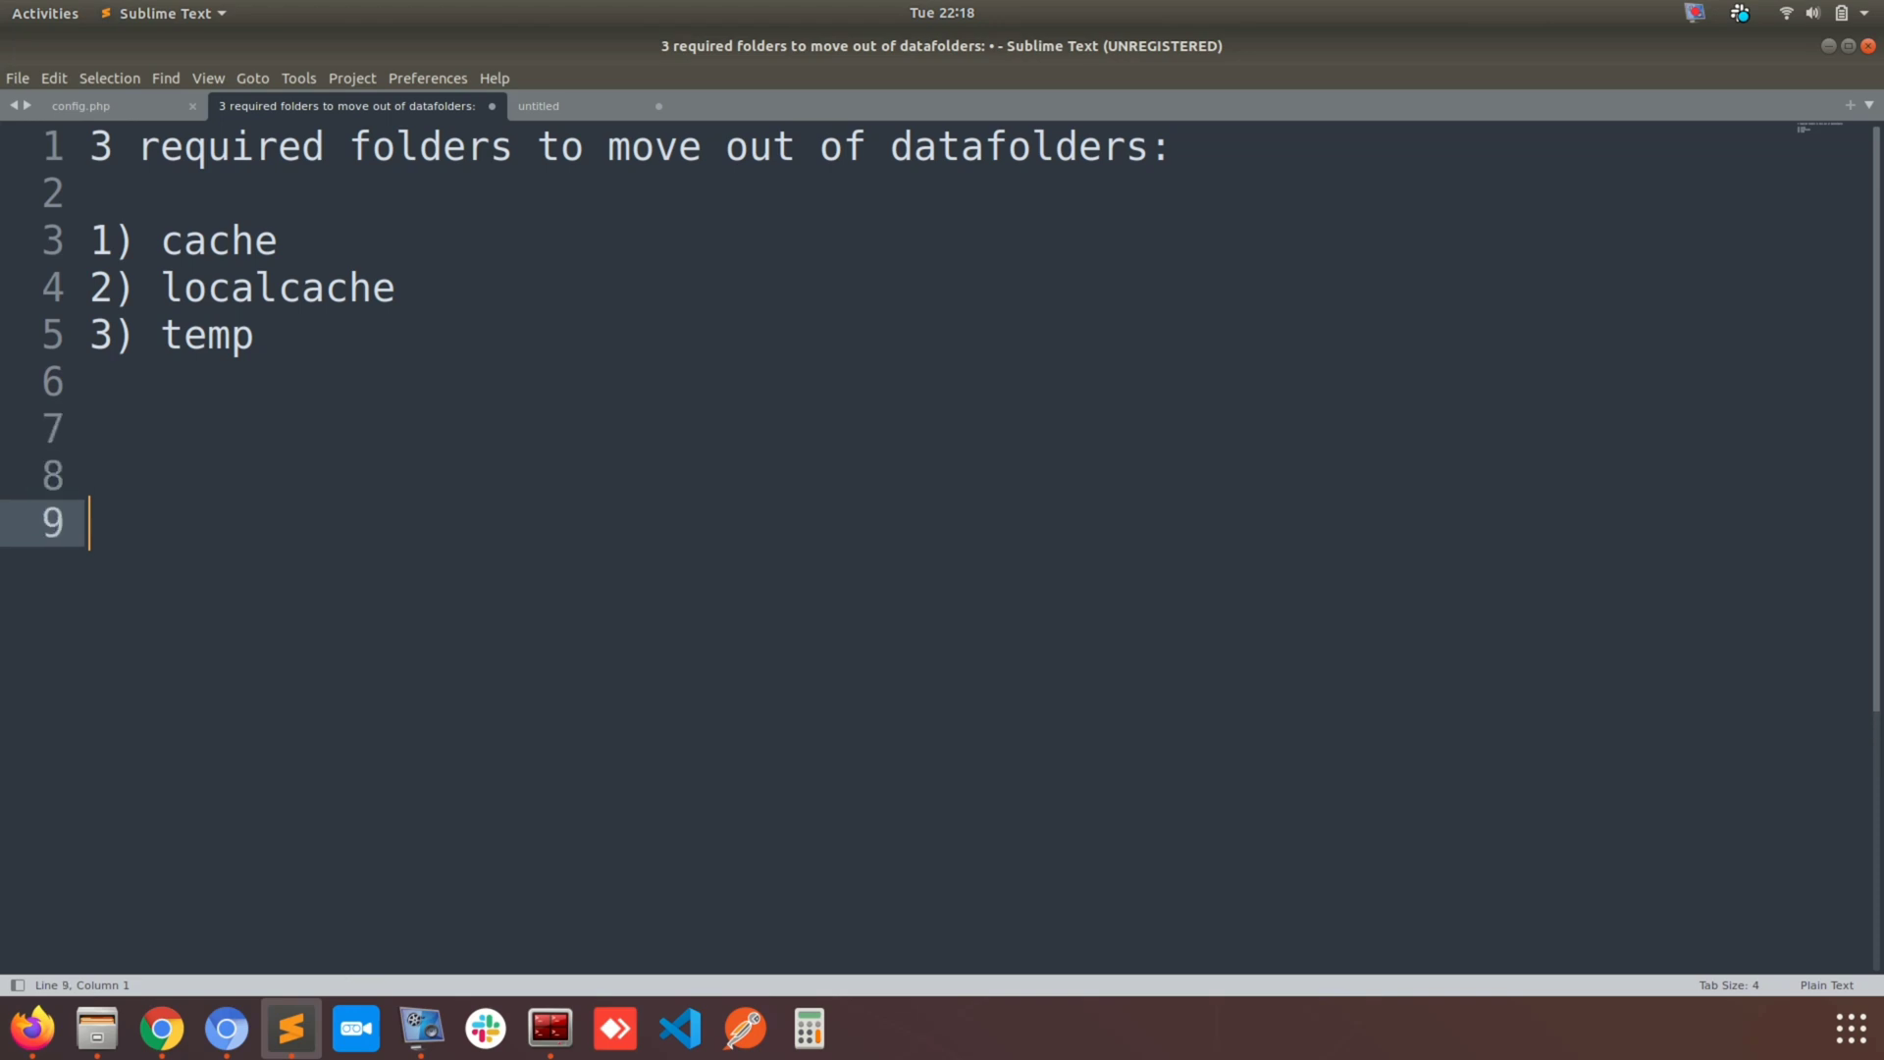
pyautogui.write('How to ')
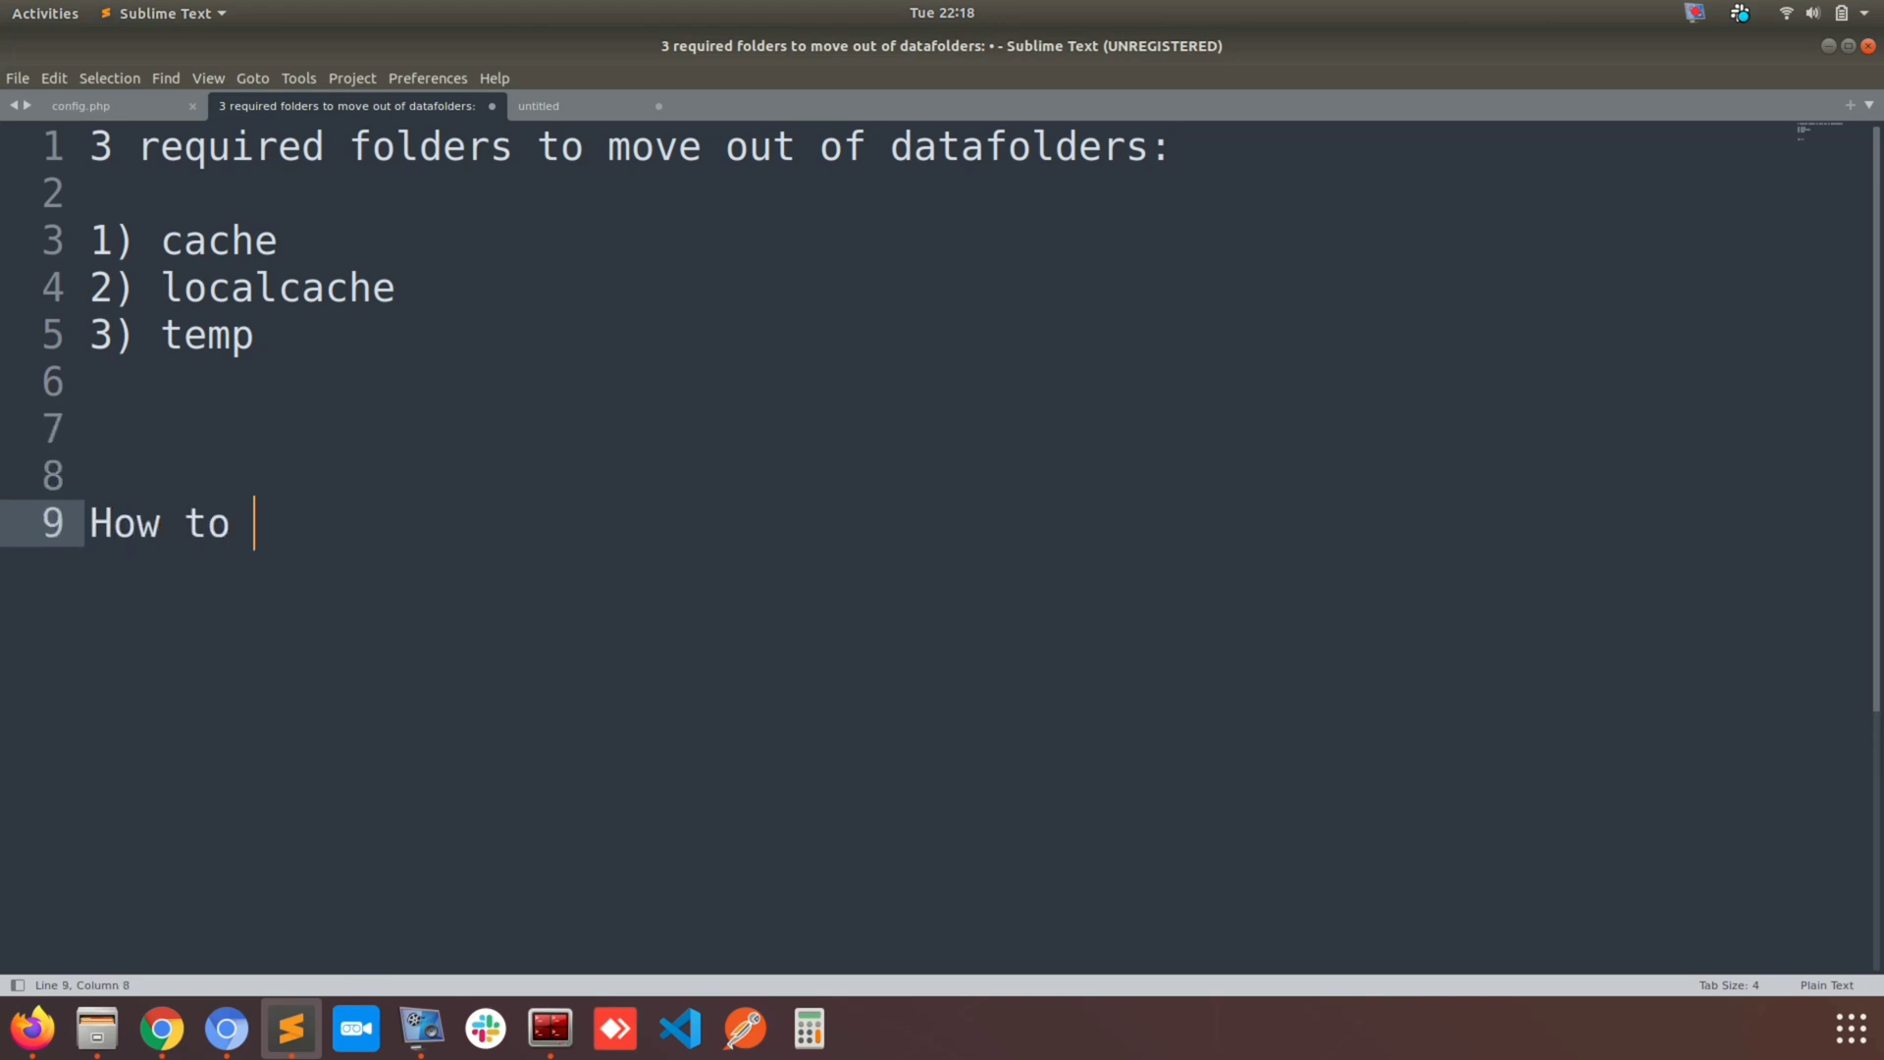
pyautogui.write('restructure M')
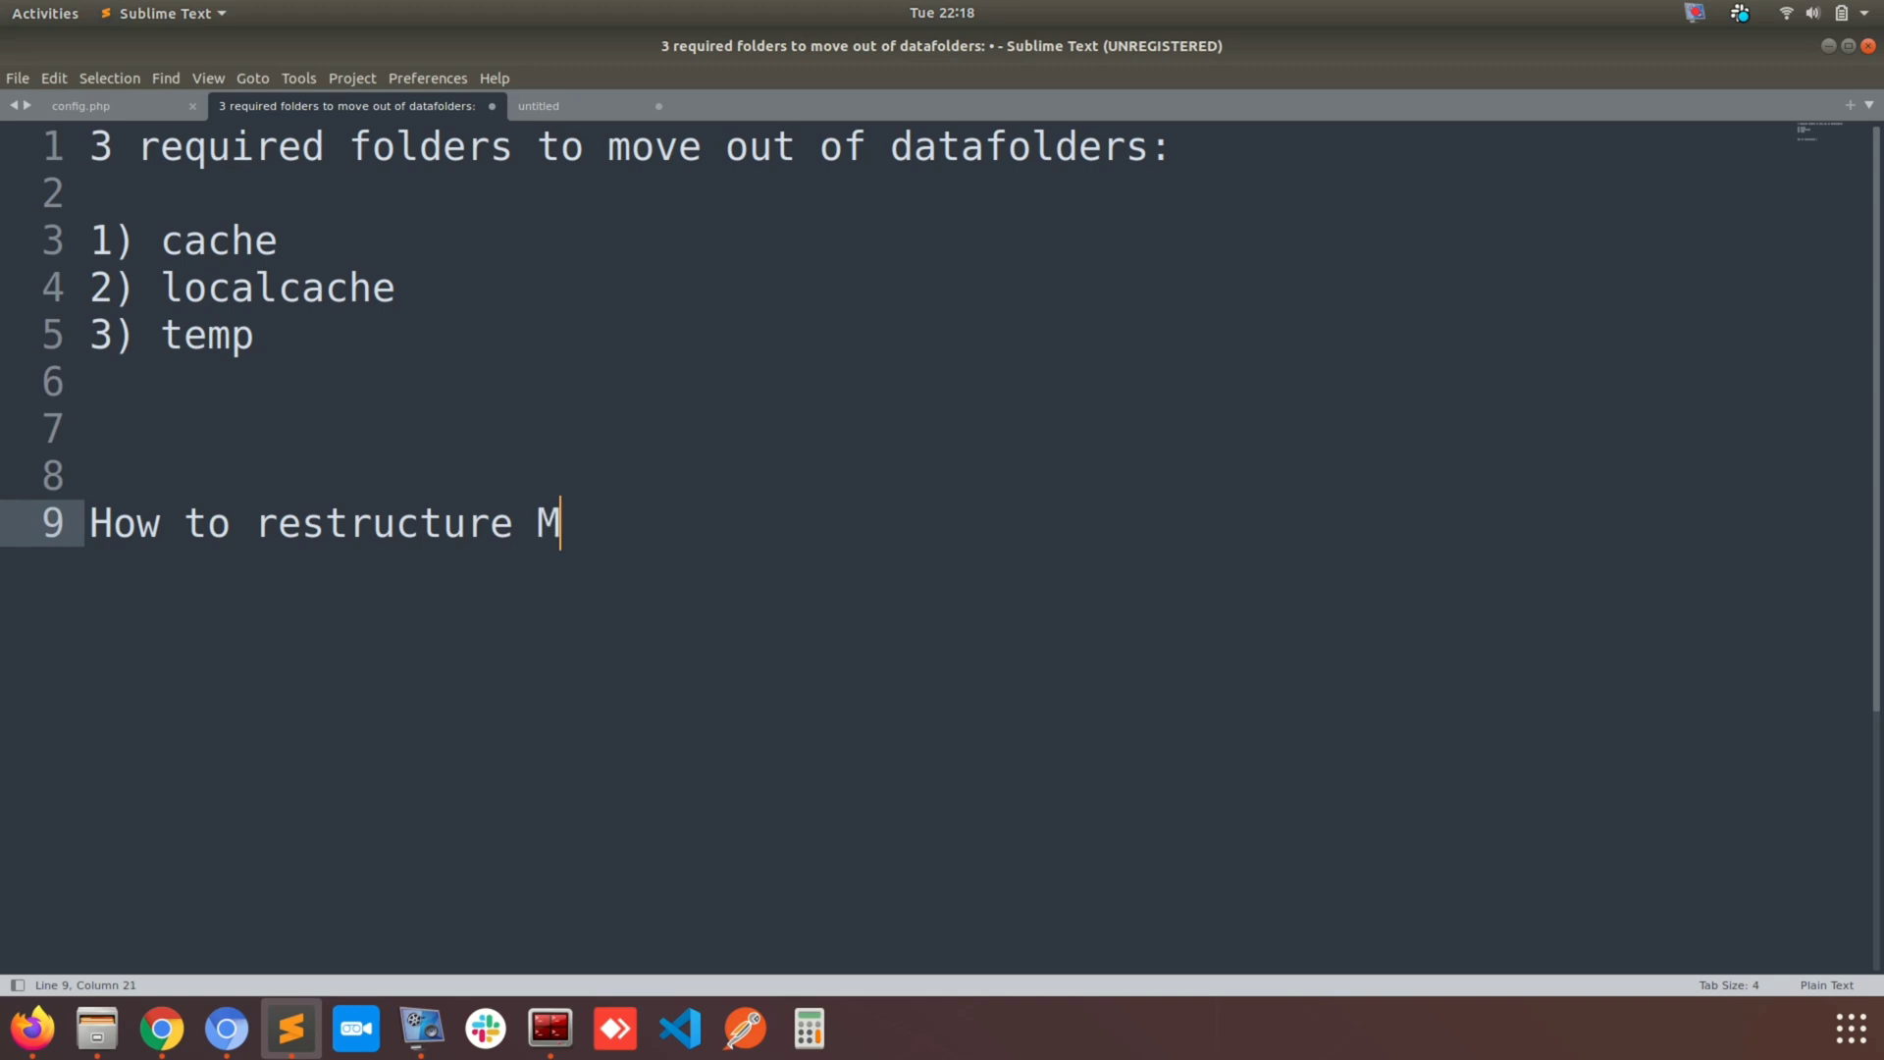
pyautogui.write('oodledata folder')
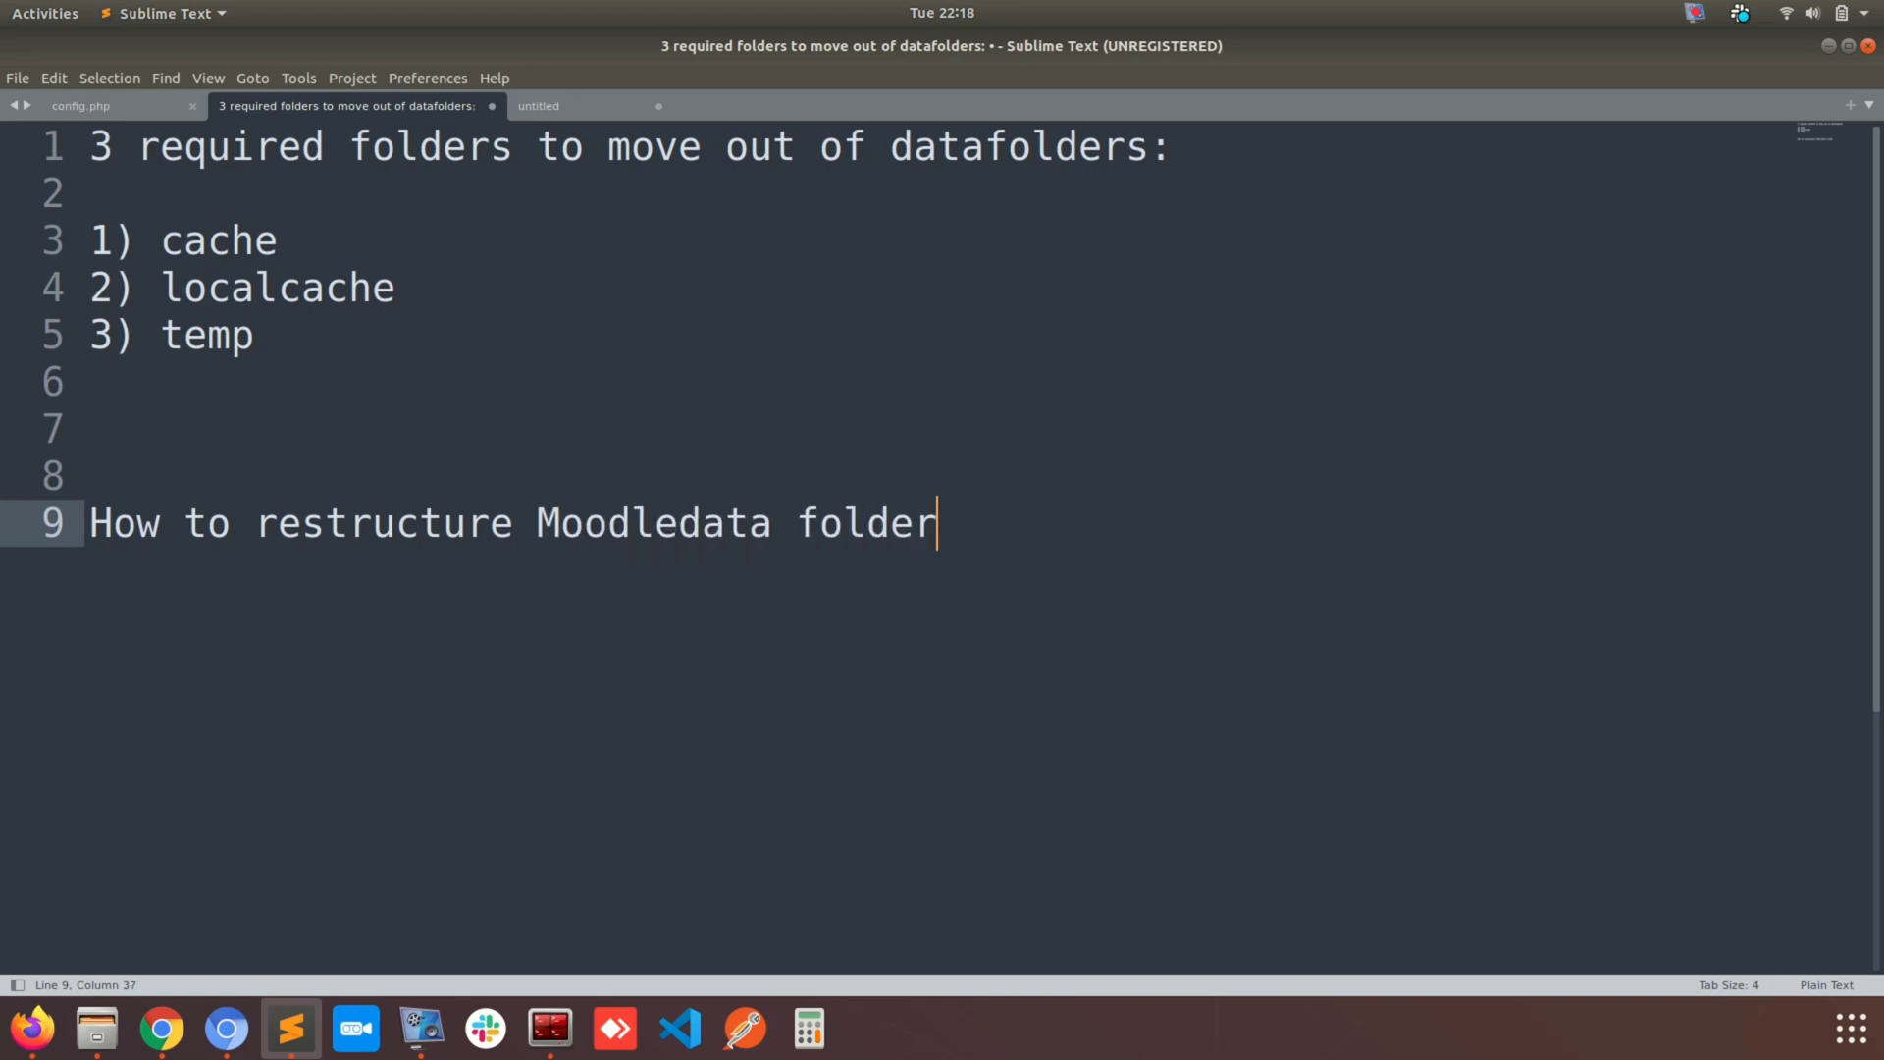
pyautogui.write(':')
pyautogui.press('Return')
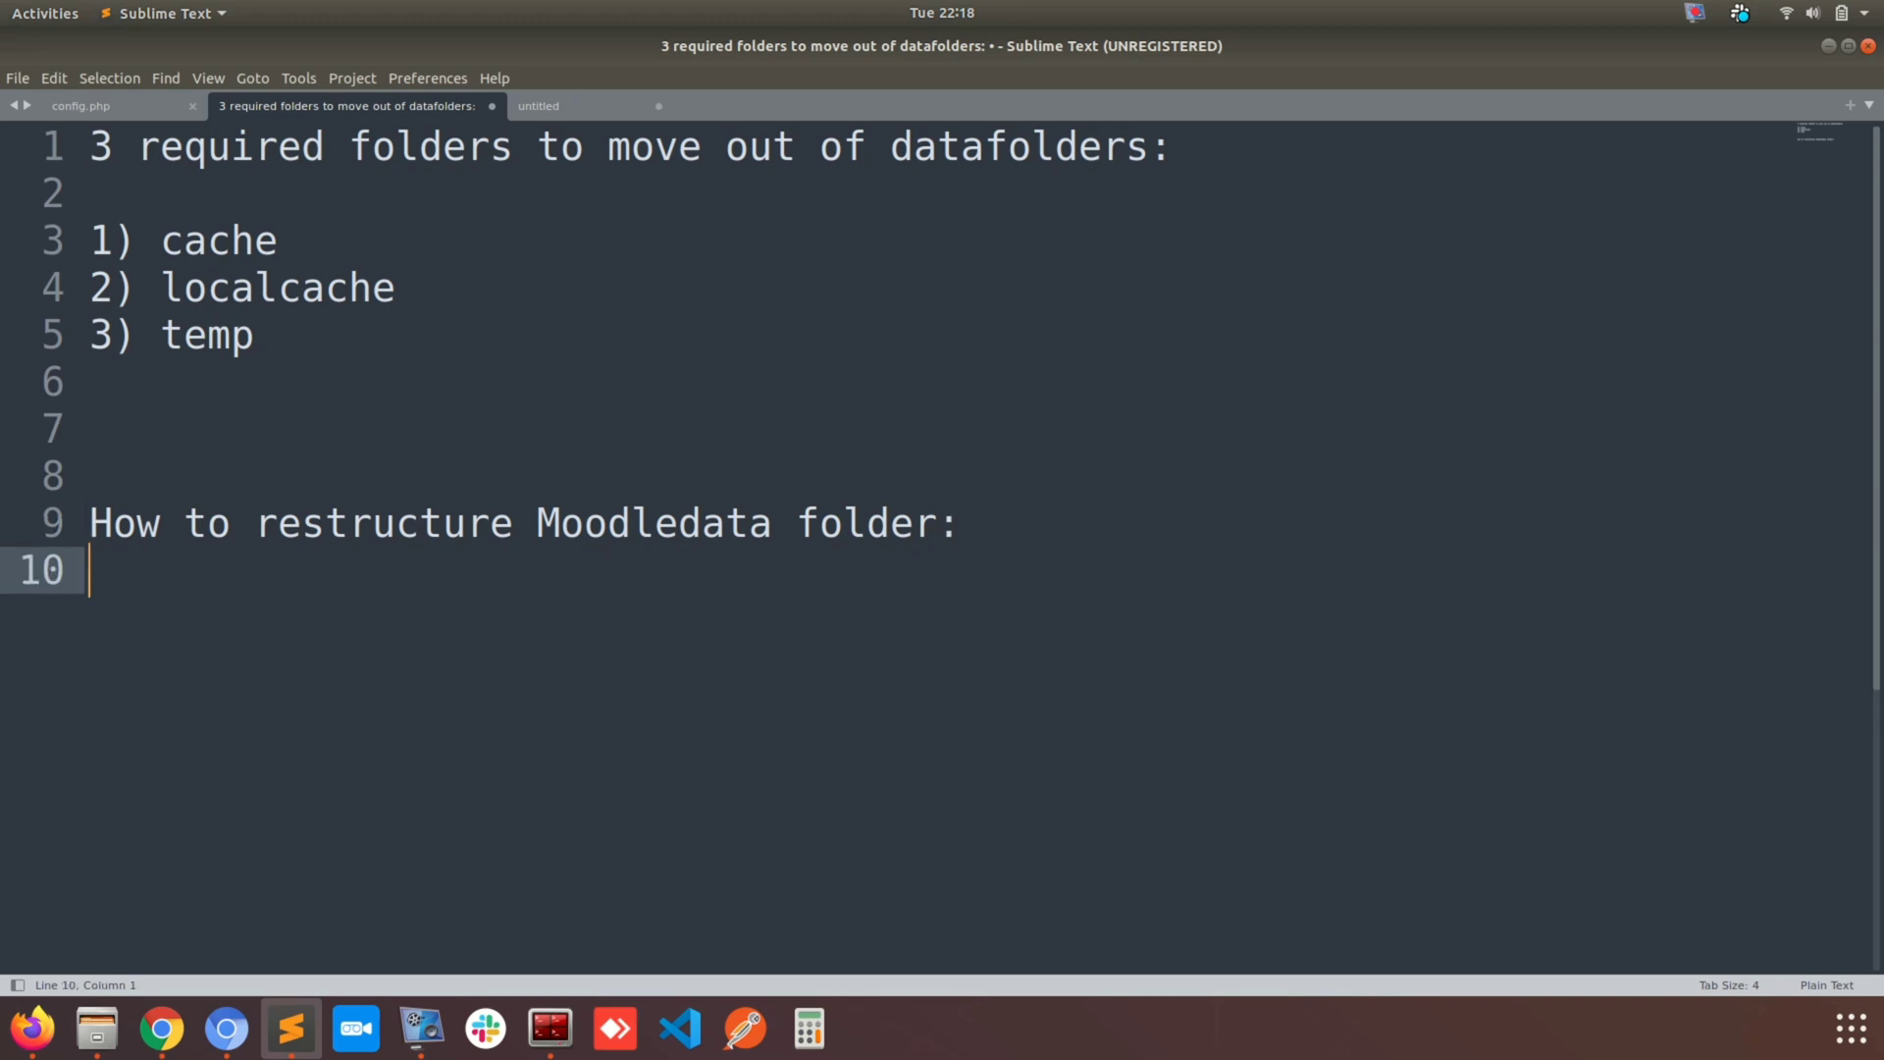
pyautogui.press('Return')
# Add the first instruction under the heading: "1) look for datafolder path in config.php".
pyautogui.write('1')
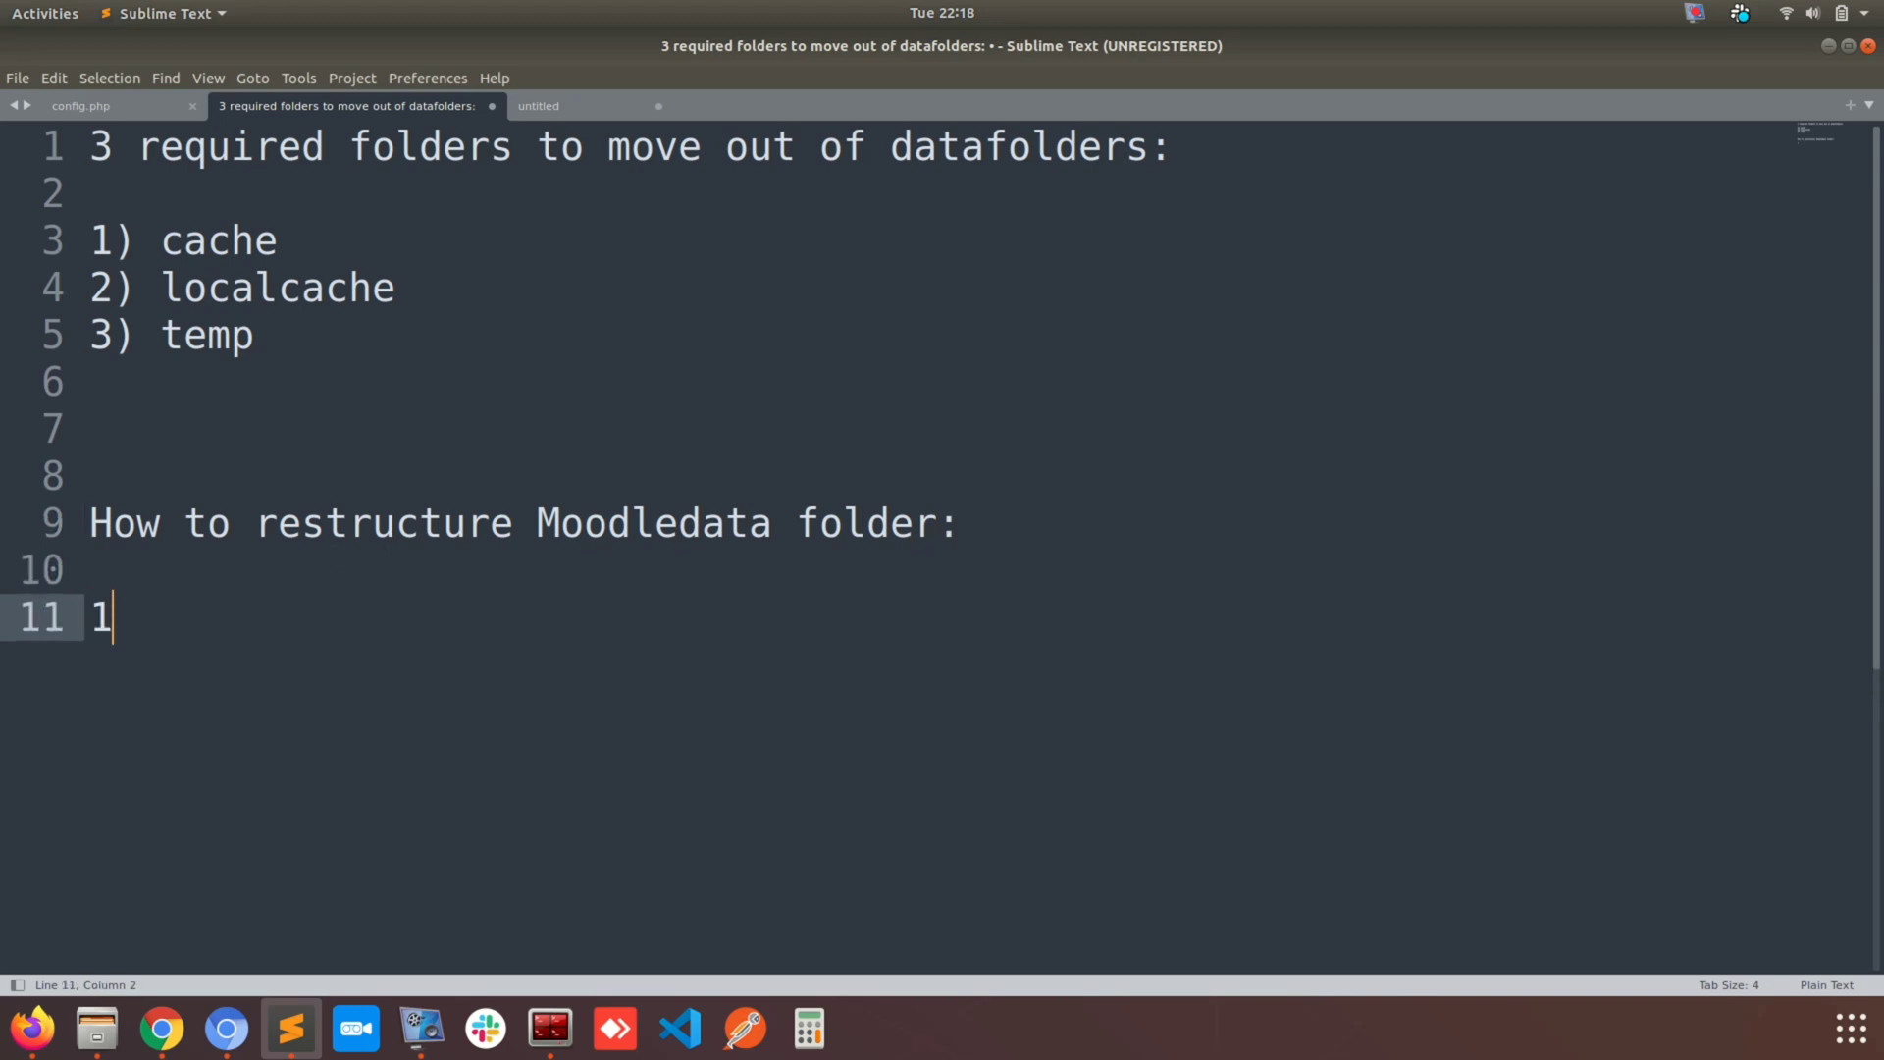
pyautogui.write(') look fo')
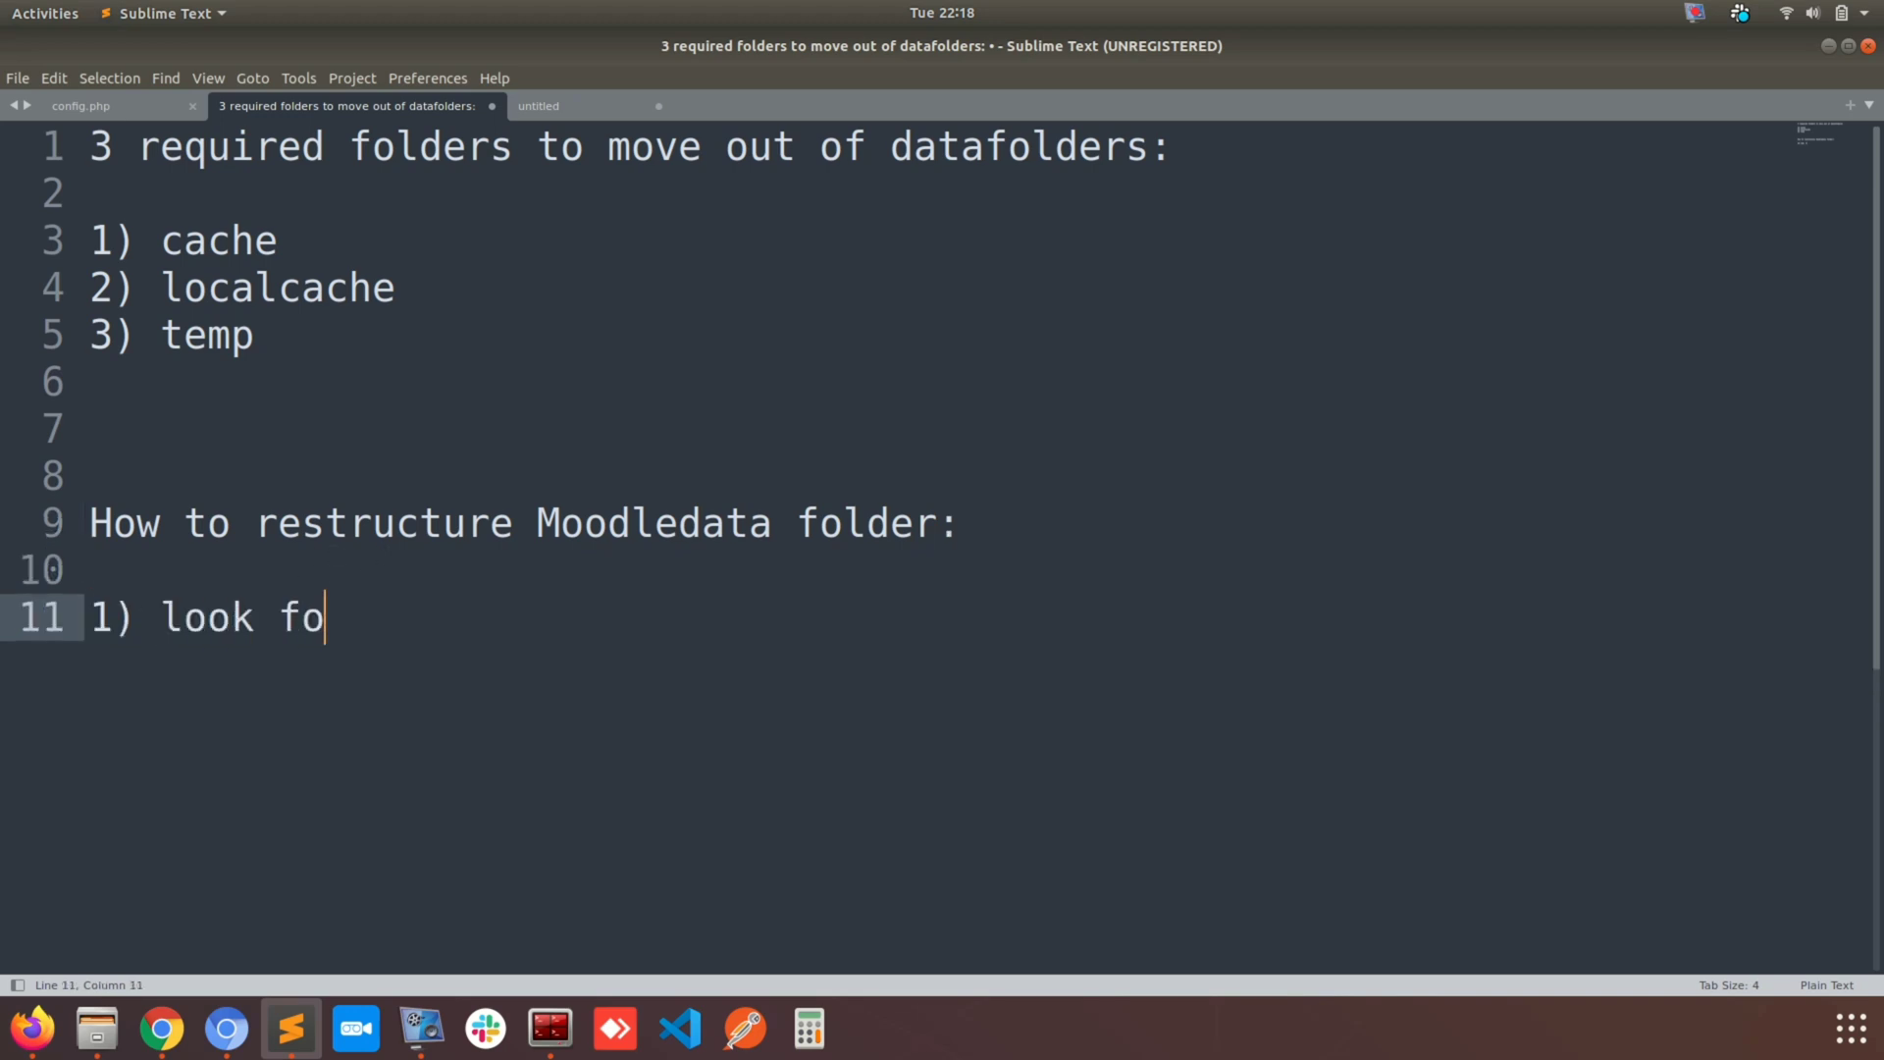
pyautogui.write('r datafolder opath')
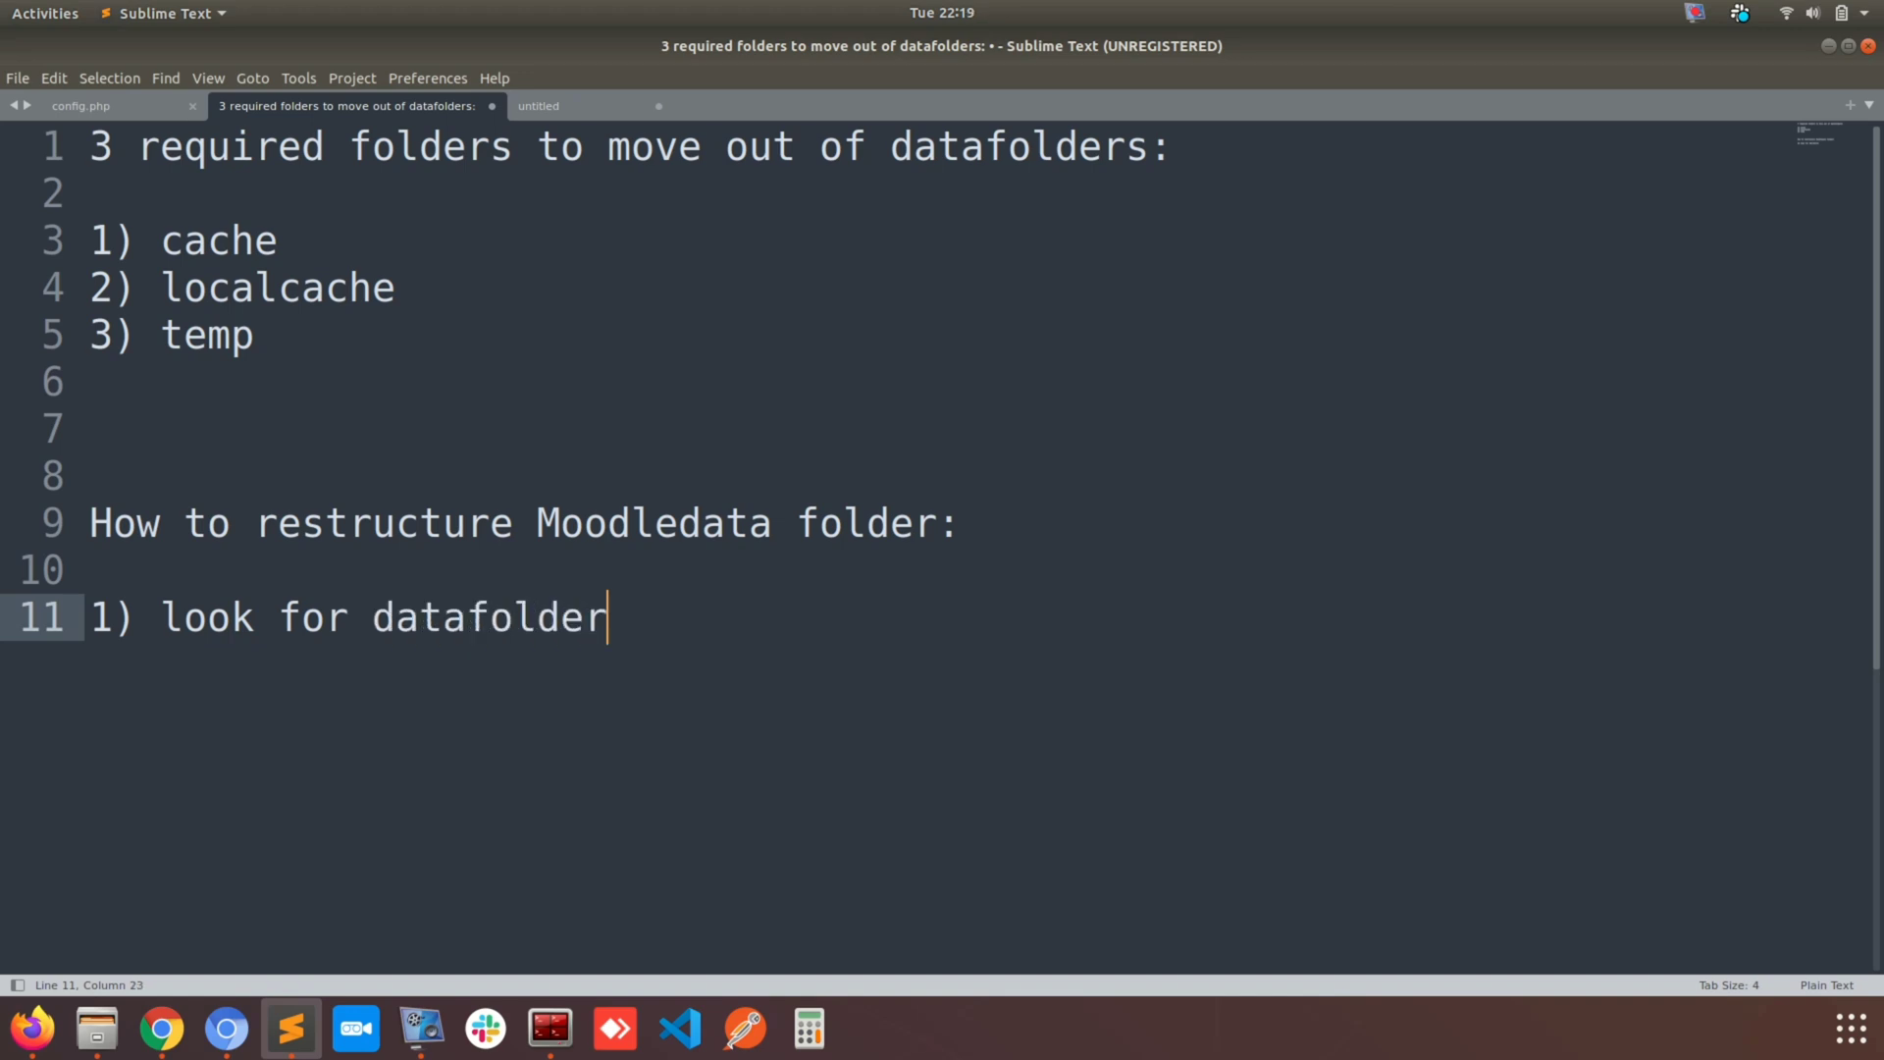
pyautogui.press('BackSpace')
pyautogui.press('BackSpace')
pyautogui.press('BackSpace')
pyautogui.press('BackSpace')
pyautogui.press('BackSpace')
pyautogui.write('path in co')
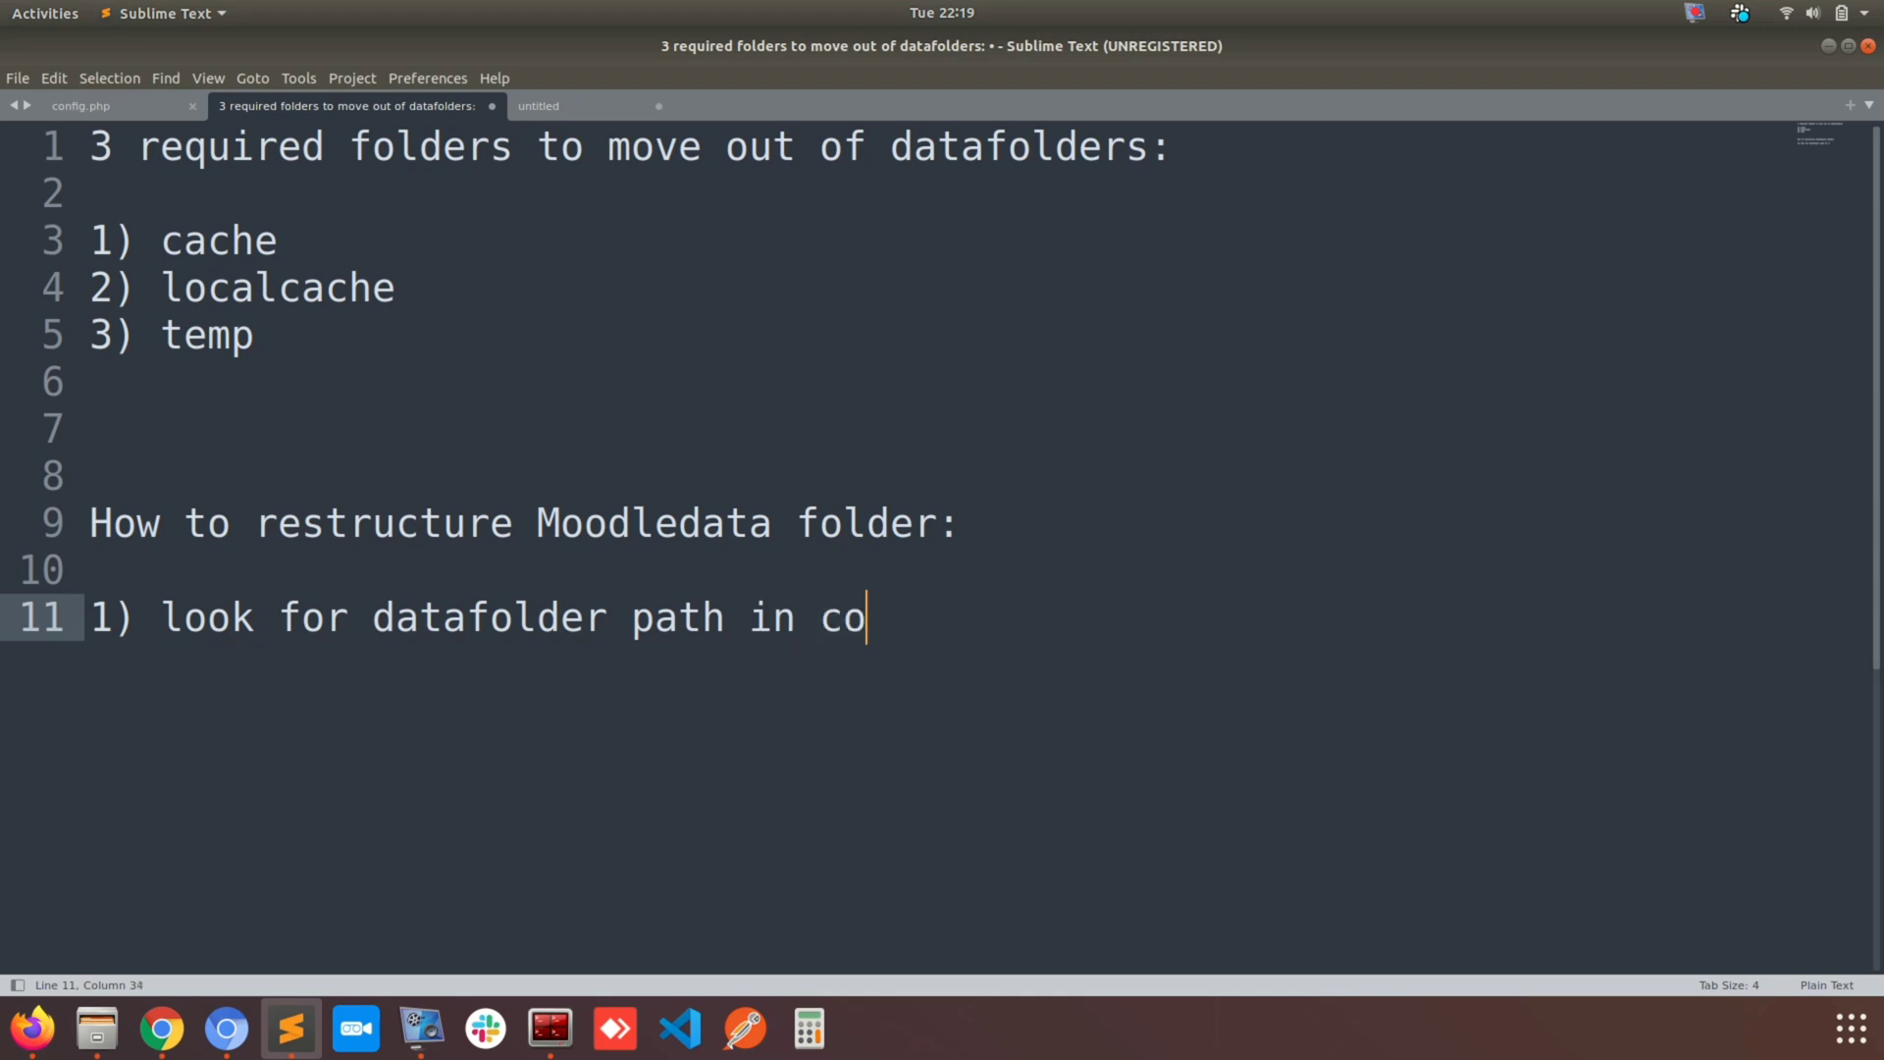
pyautogui.write('nfig.php')
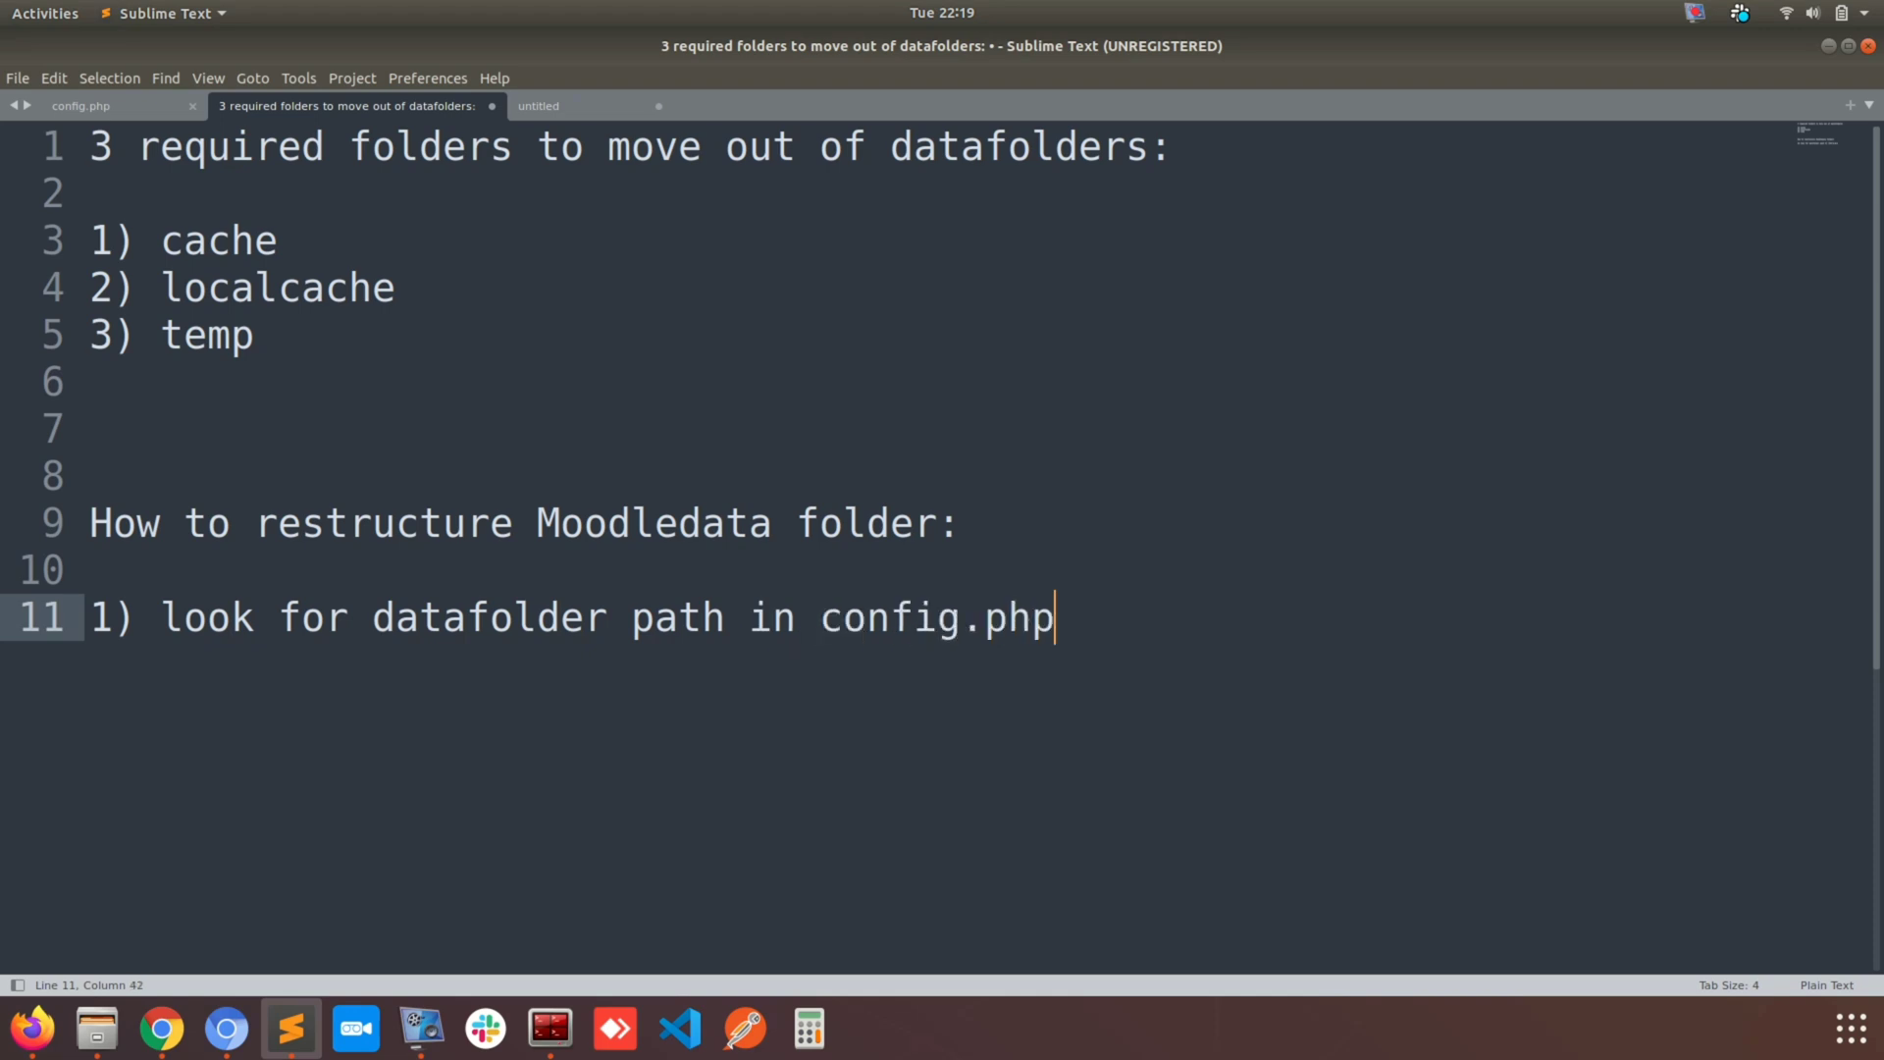
# Add the second instruction: "2) create a new folder out of moodledata or anywhere as per ur wish".
pyautogui.press('Return')
pyautogui.write('2)')
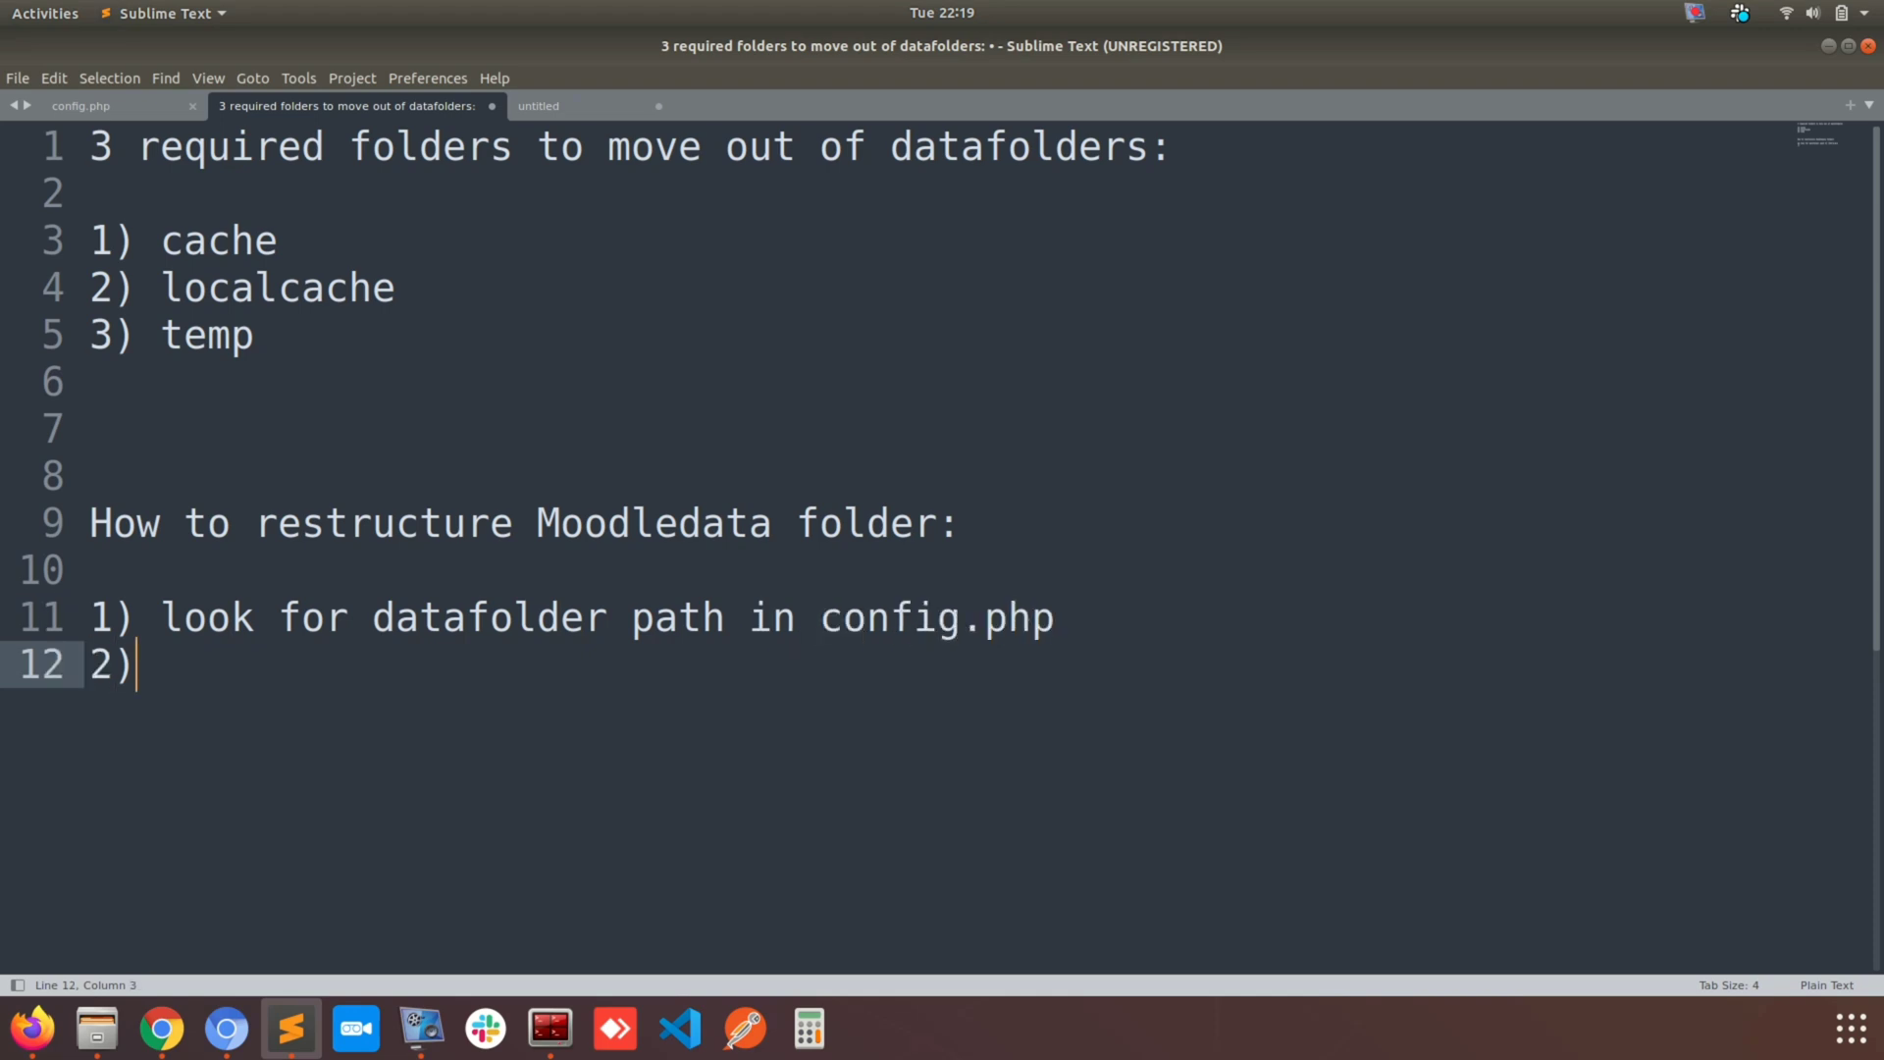
pyautogui.write(' create ')
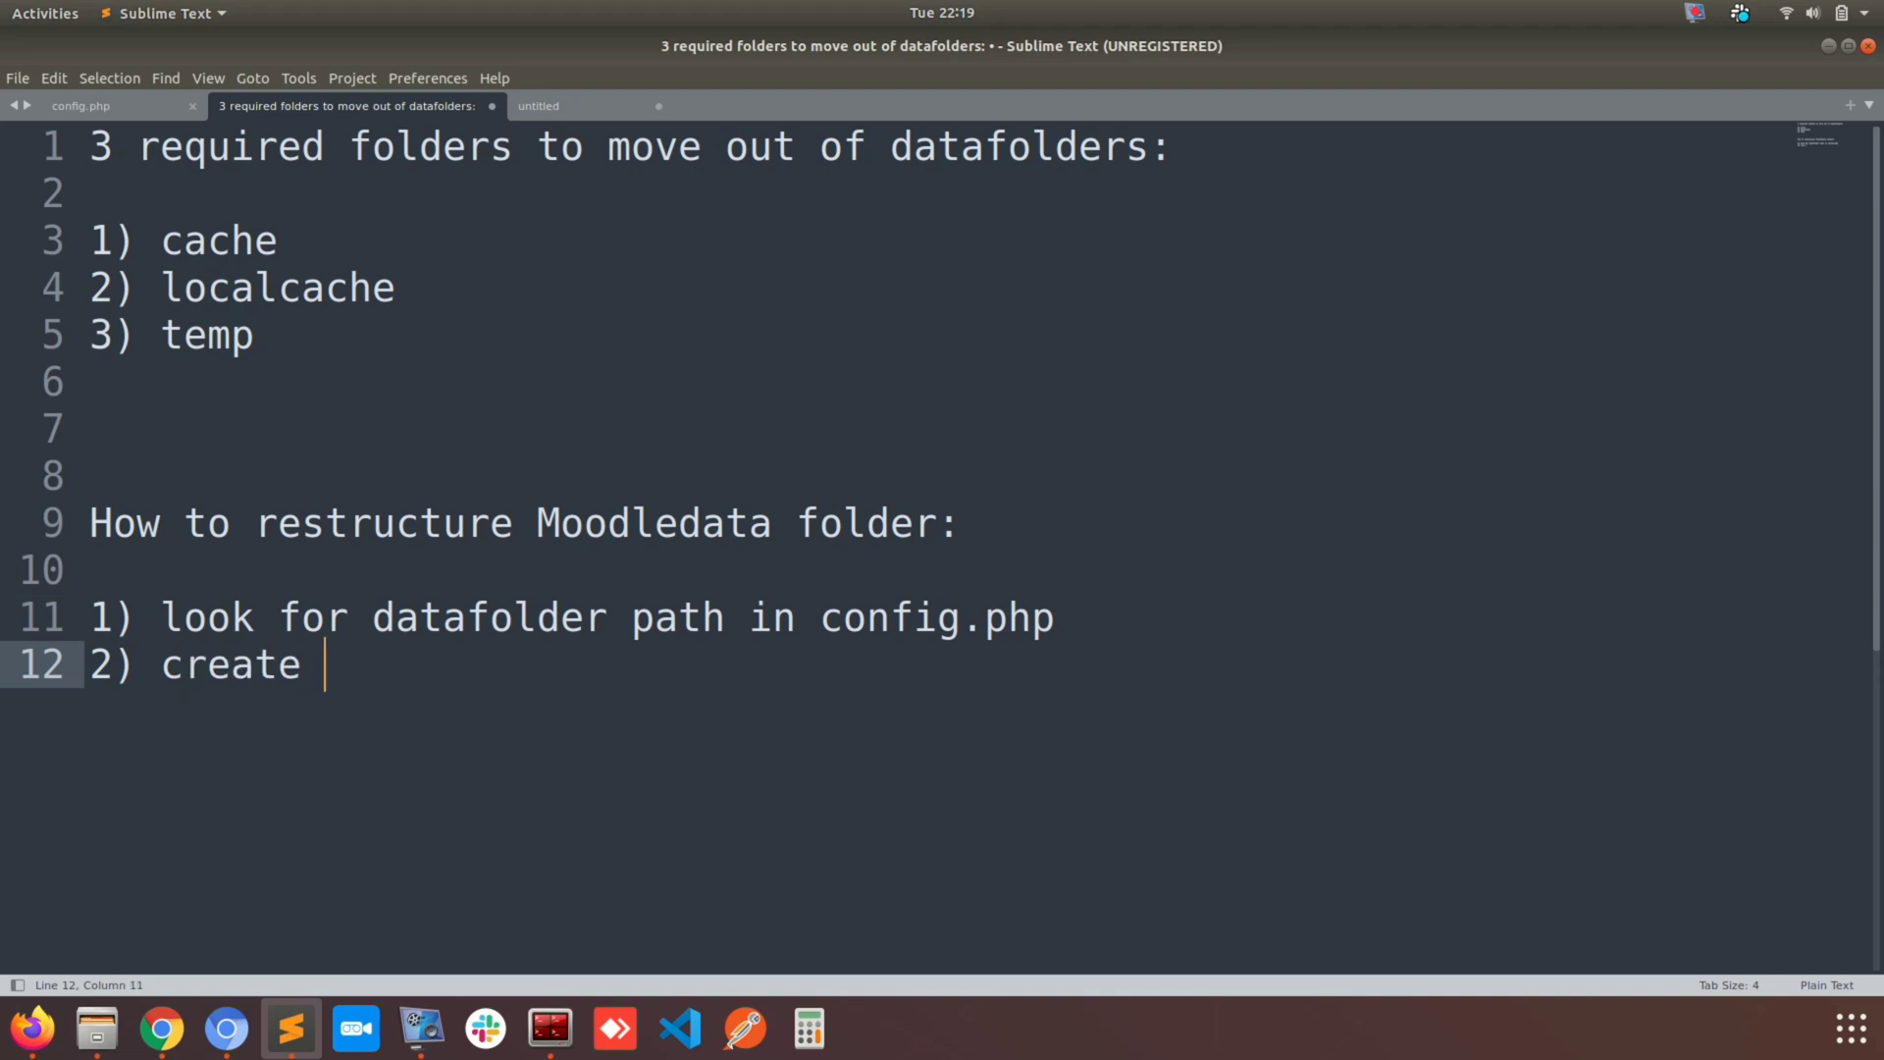
pyautogui.write('a new folder')
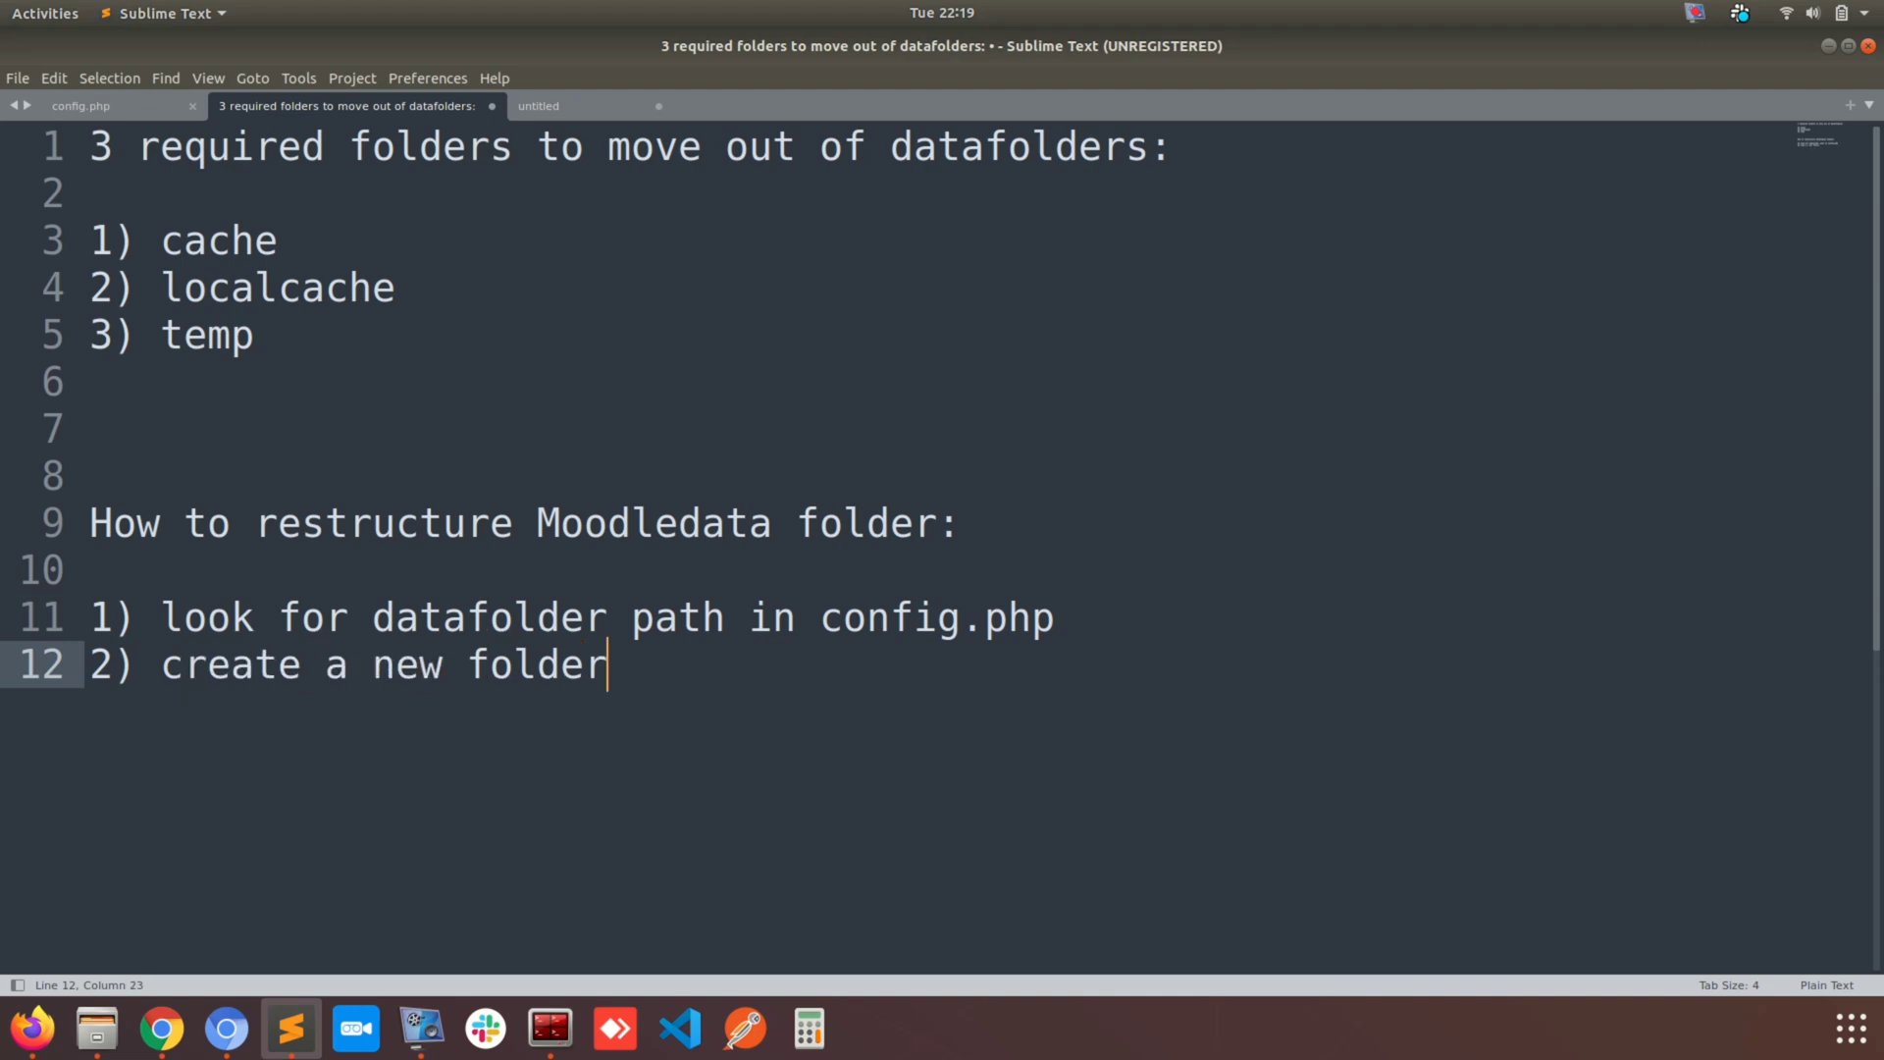
pyautogui.write(' out of m')
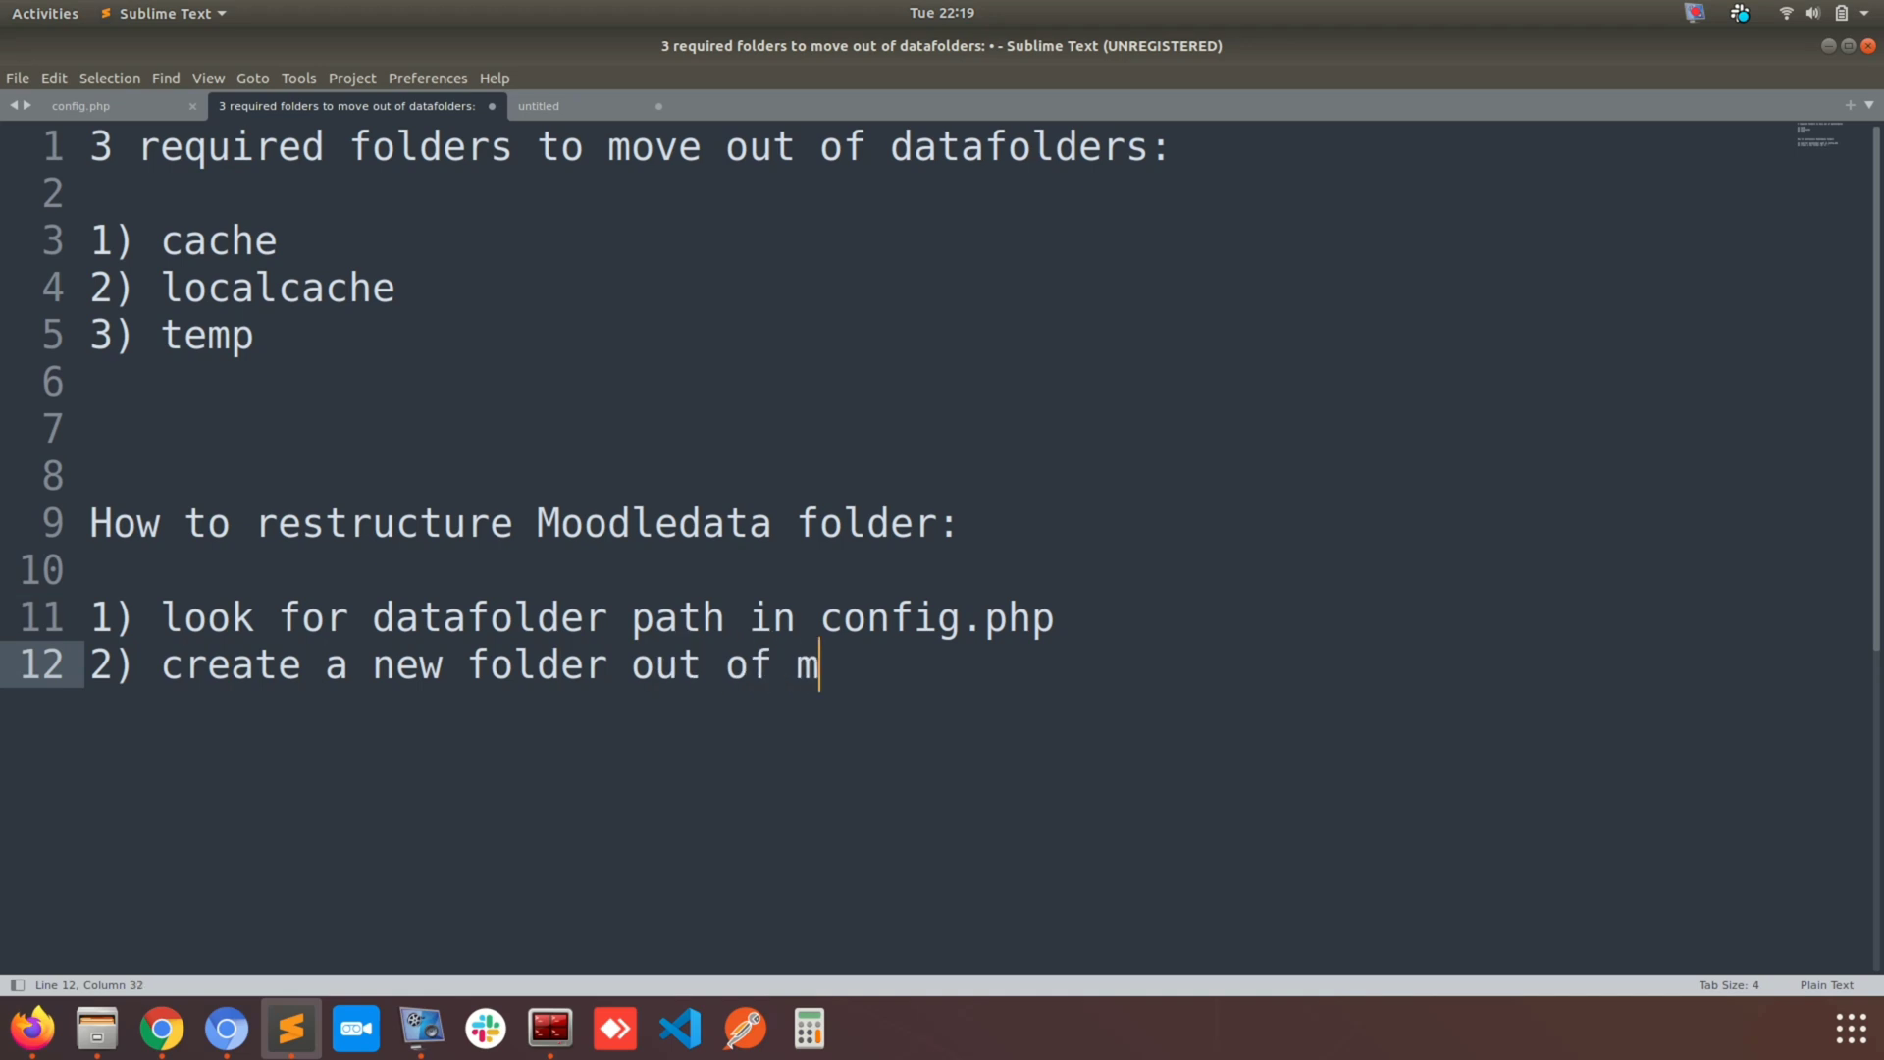
pyautogui.write('oodledata')
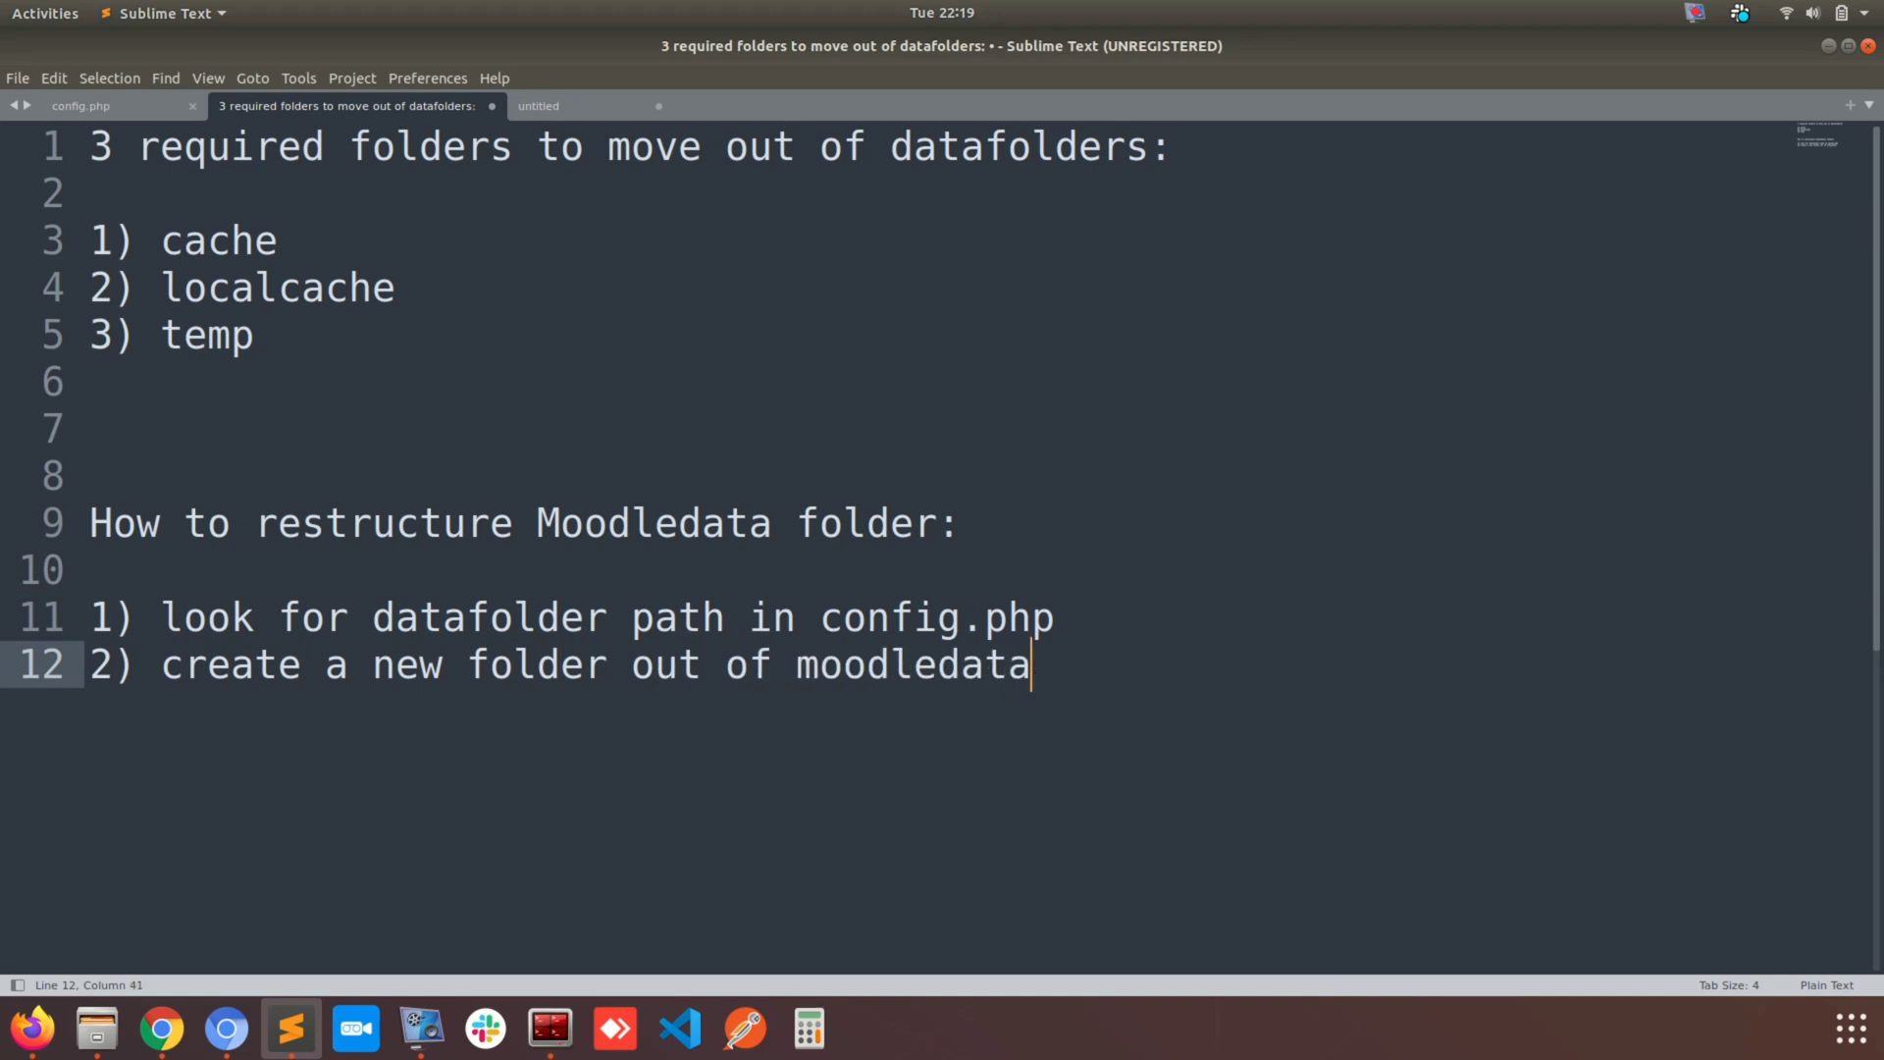
pyautogui.write(' or anywh')
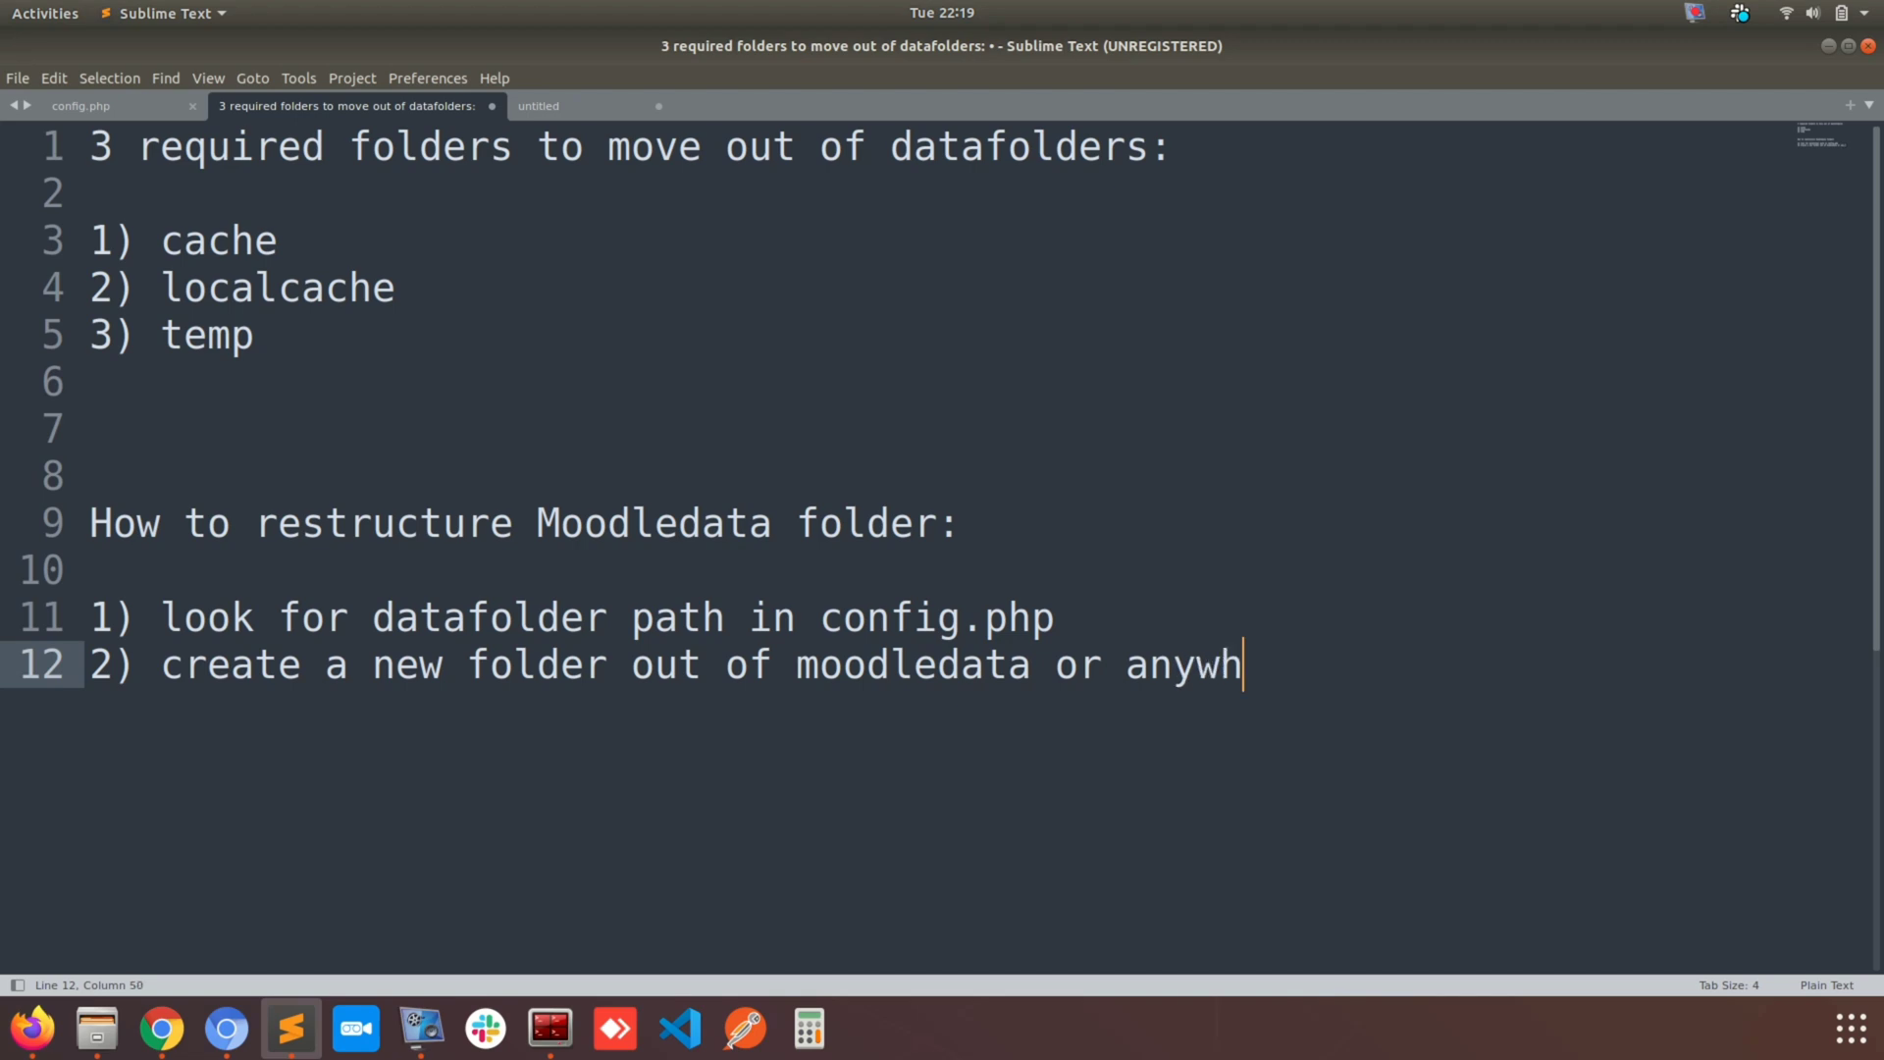
pyautogui.write('ere as ')
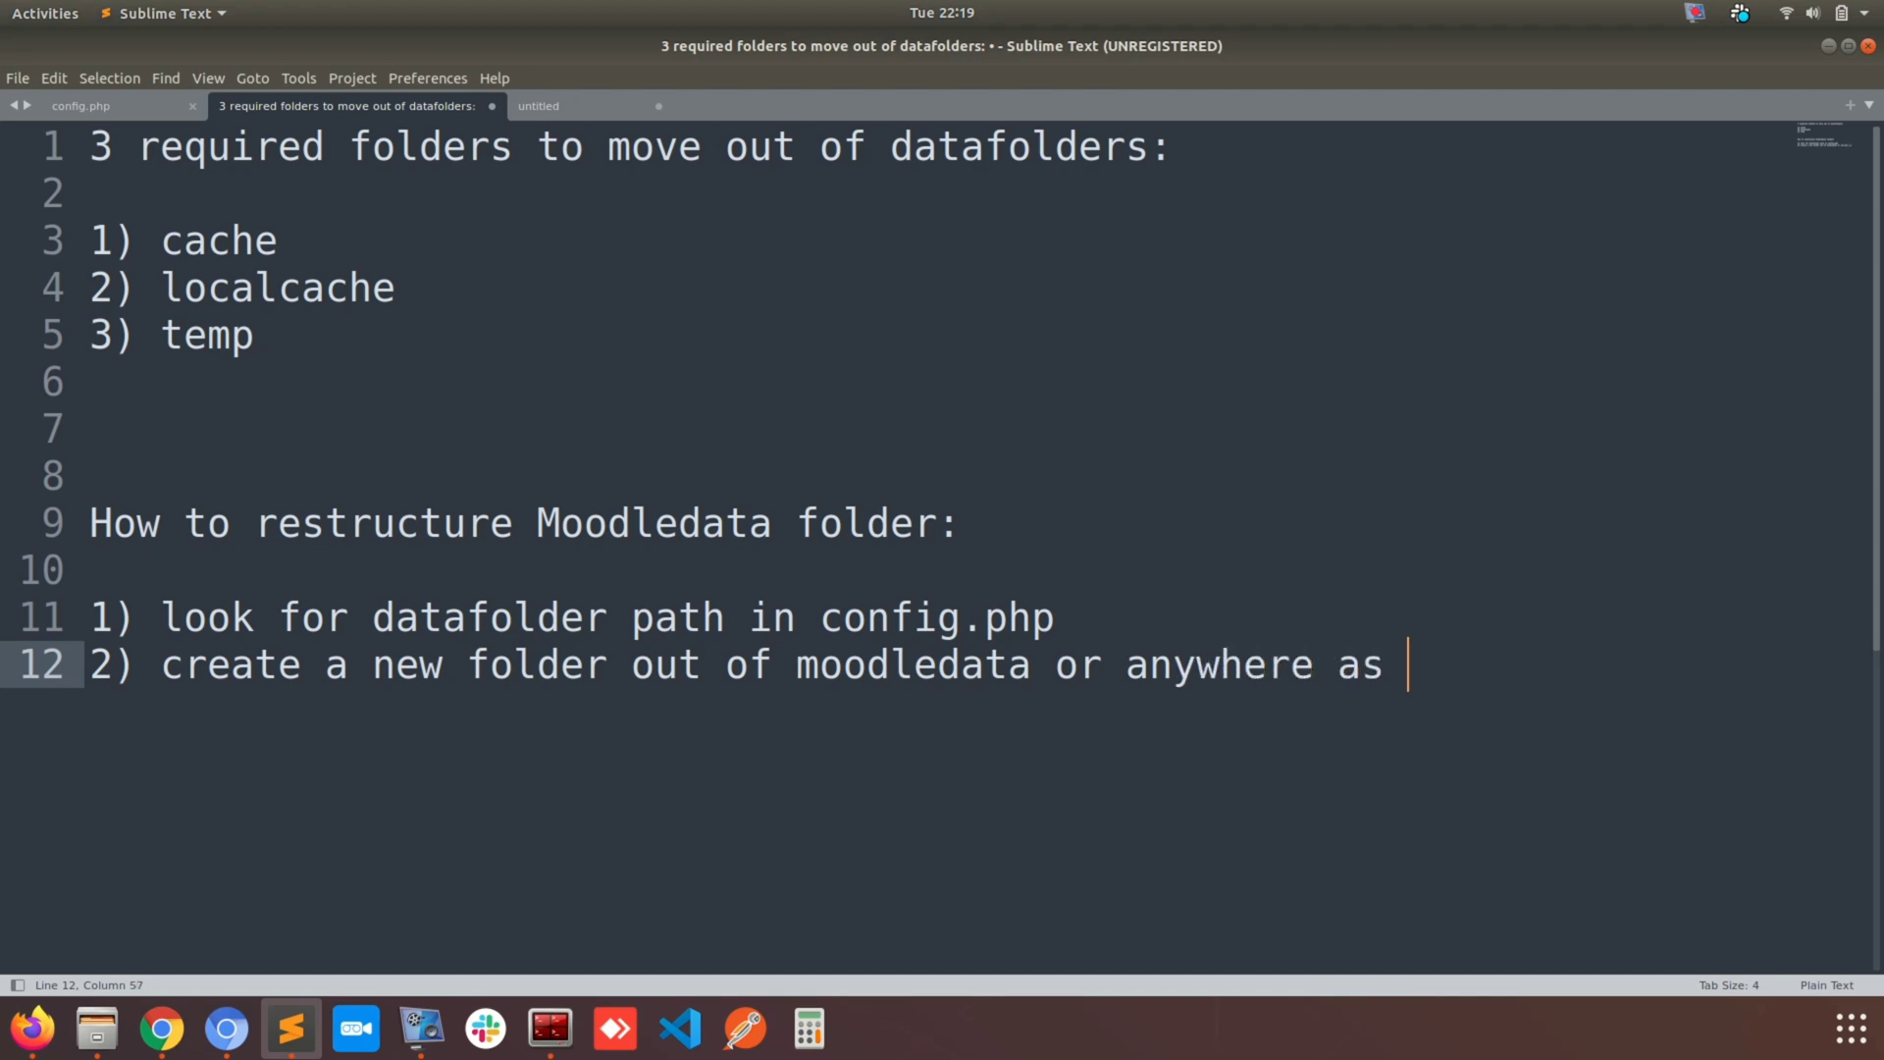
pyautogui.write('per ur wir')
pyautogui.press('BackSpace')
pyautogui.write('sh')
# Switch back to the Hostinger File Manager and try to create a new folder named customdata in examhooks.online.
pyautogui.hotkey('alt', 'Tab')
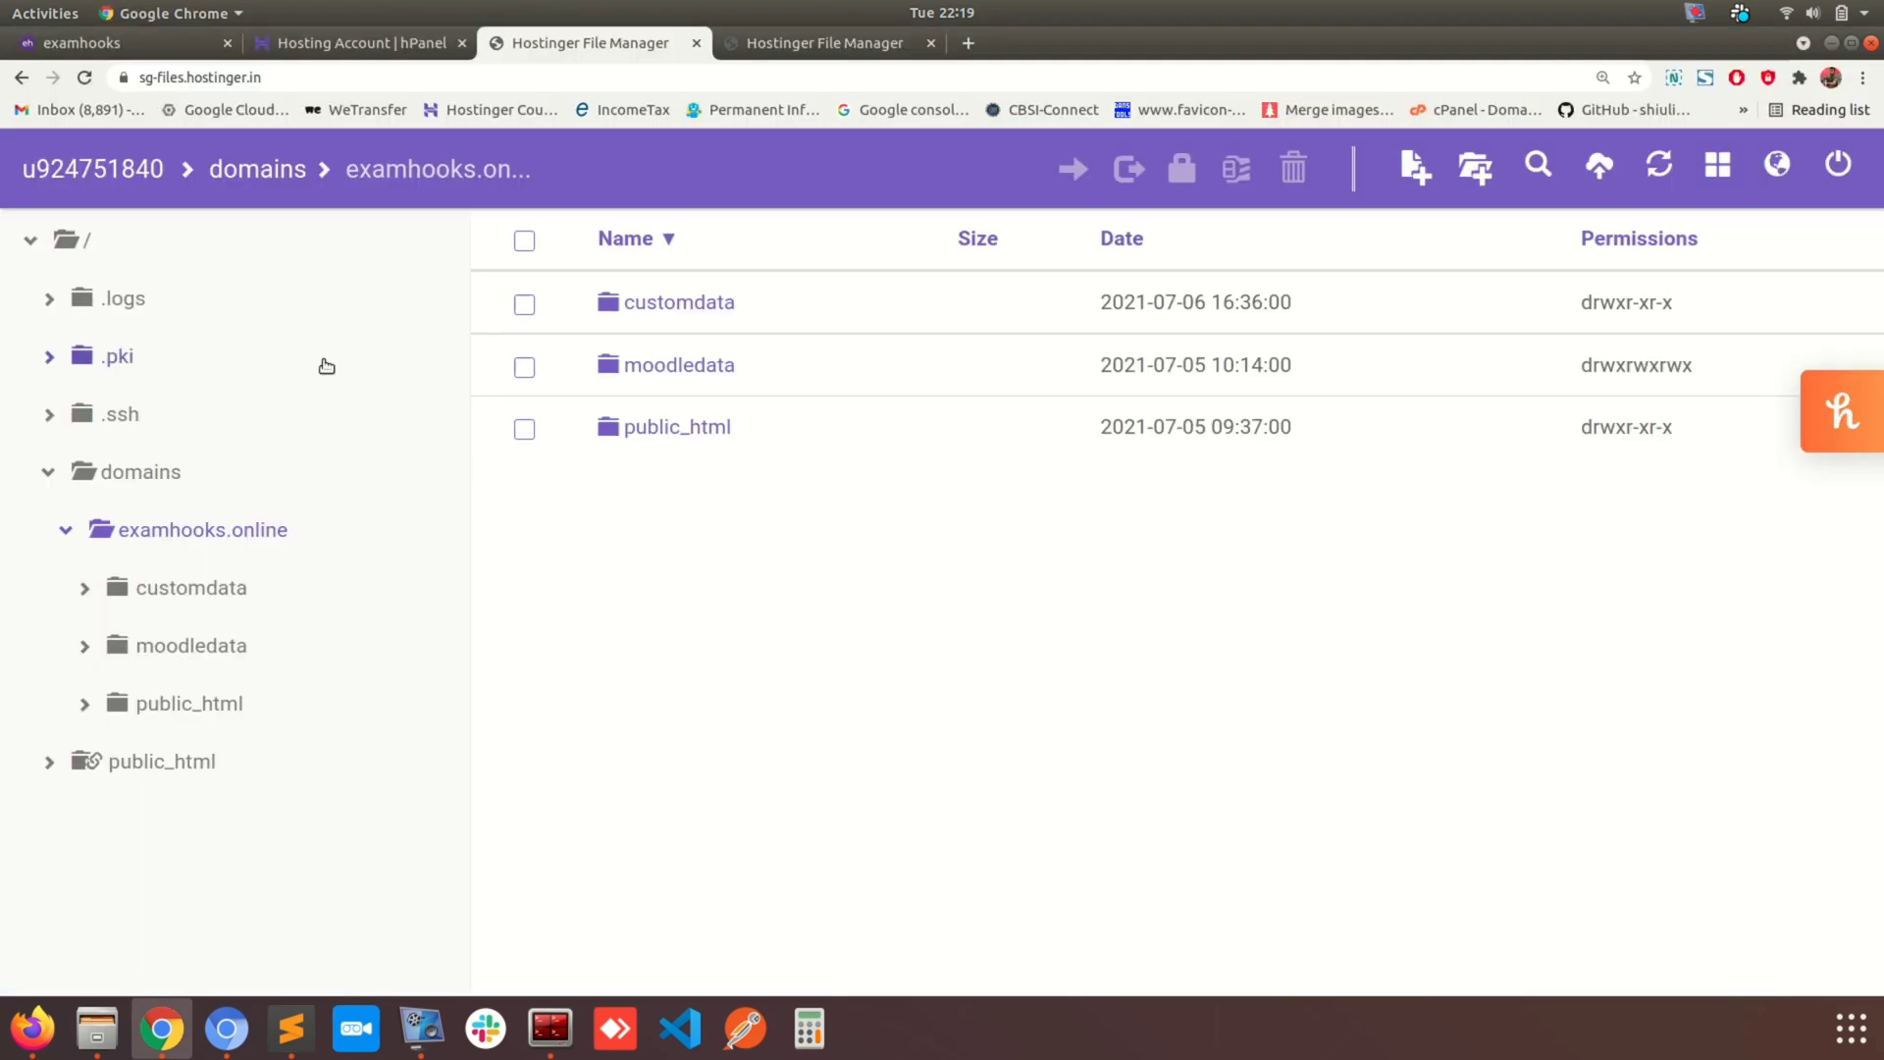
pyautogui.click(1475, 167)
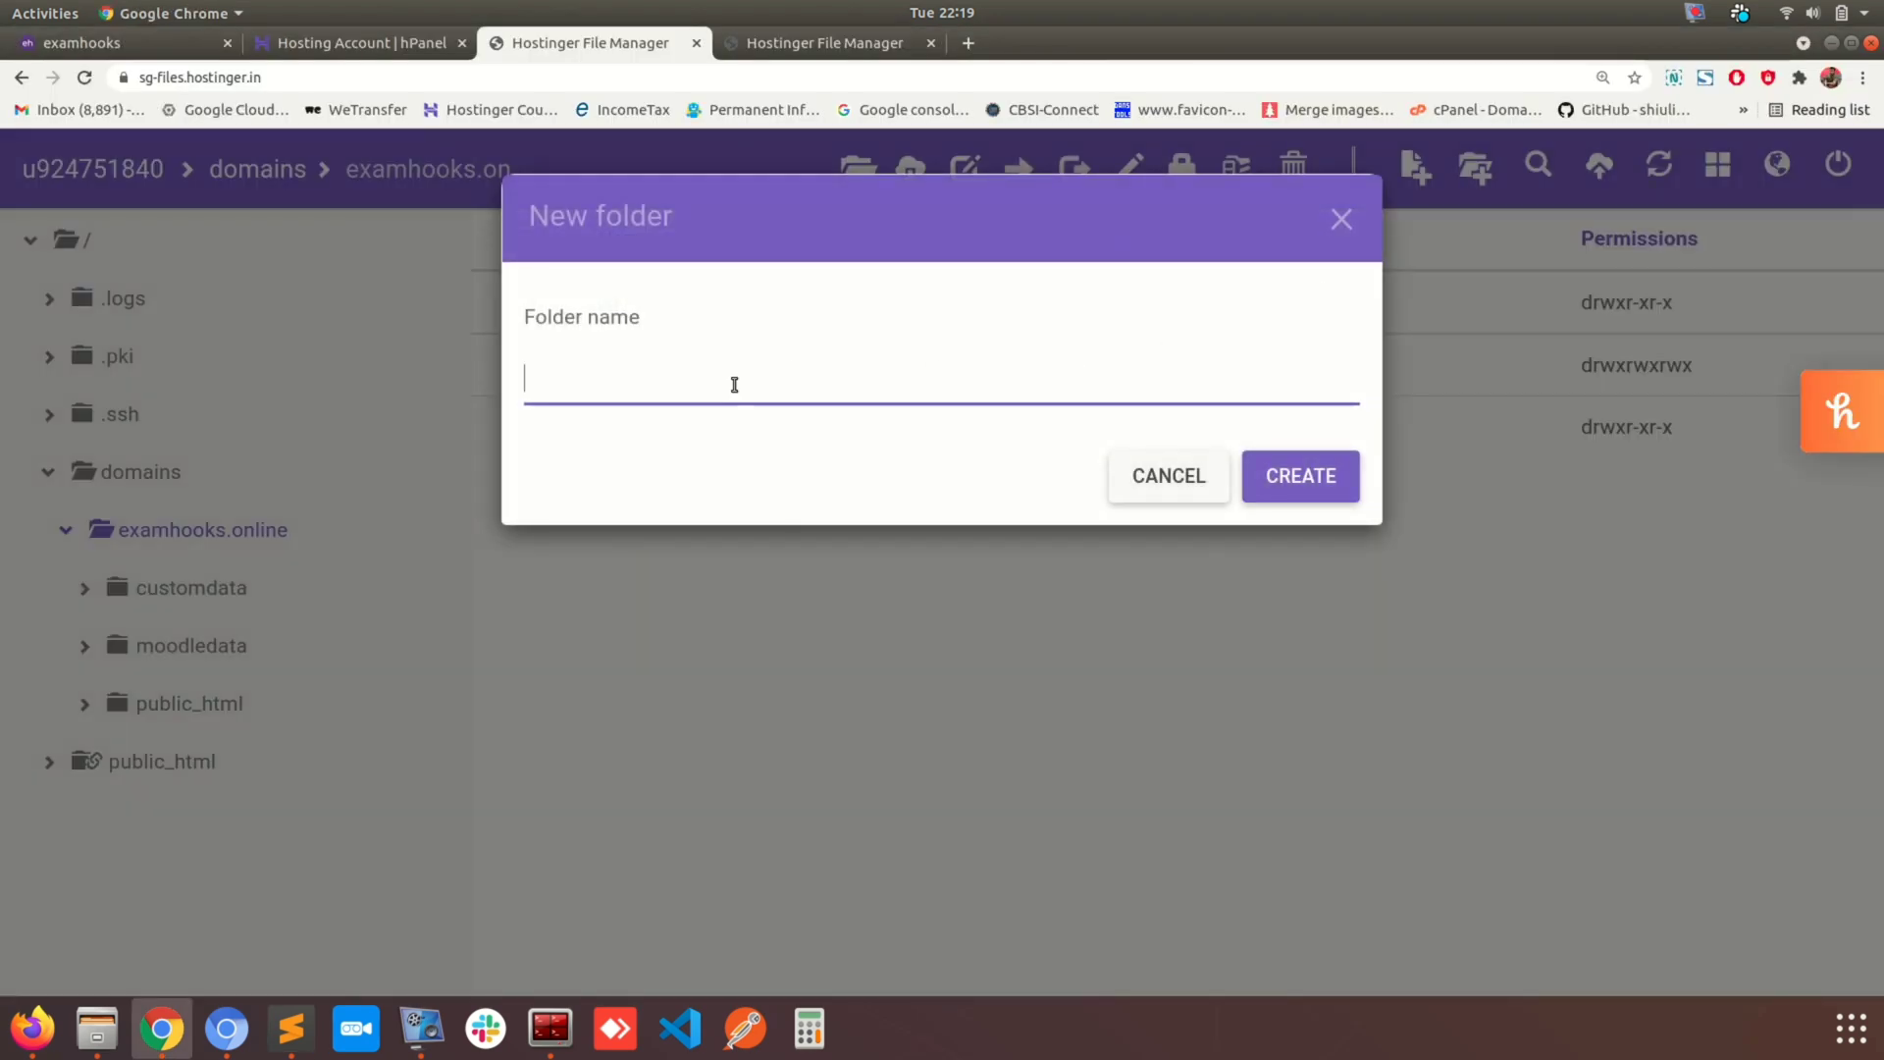
pyautogui.write('cus')
pyautogui.press('BackSpace')
pyautogui.write('datafoldercache')
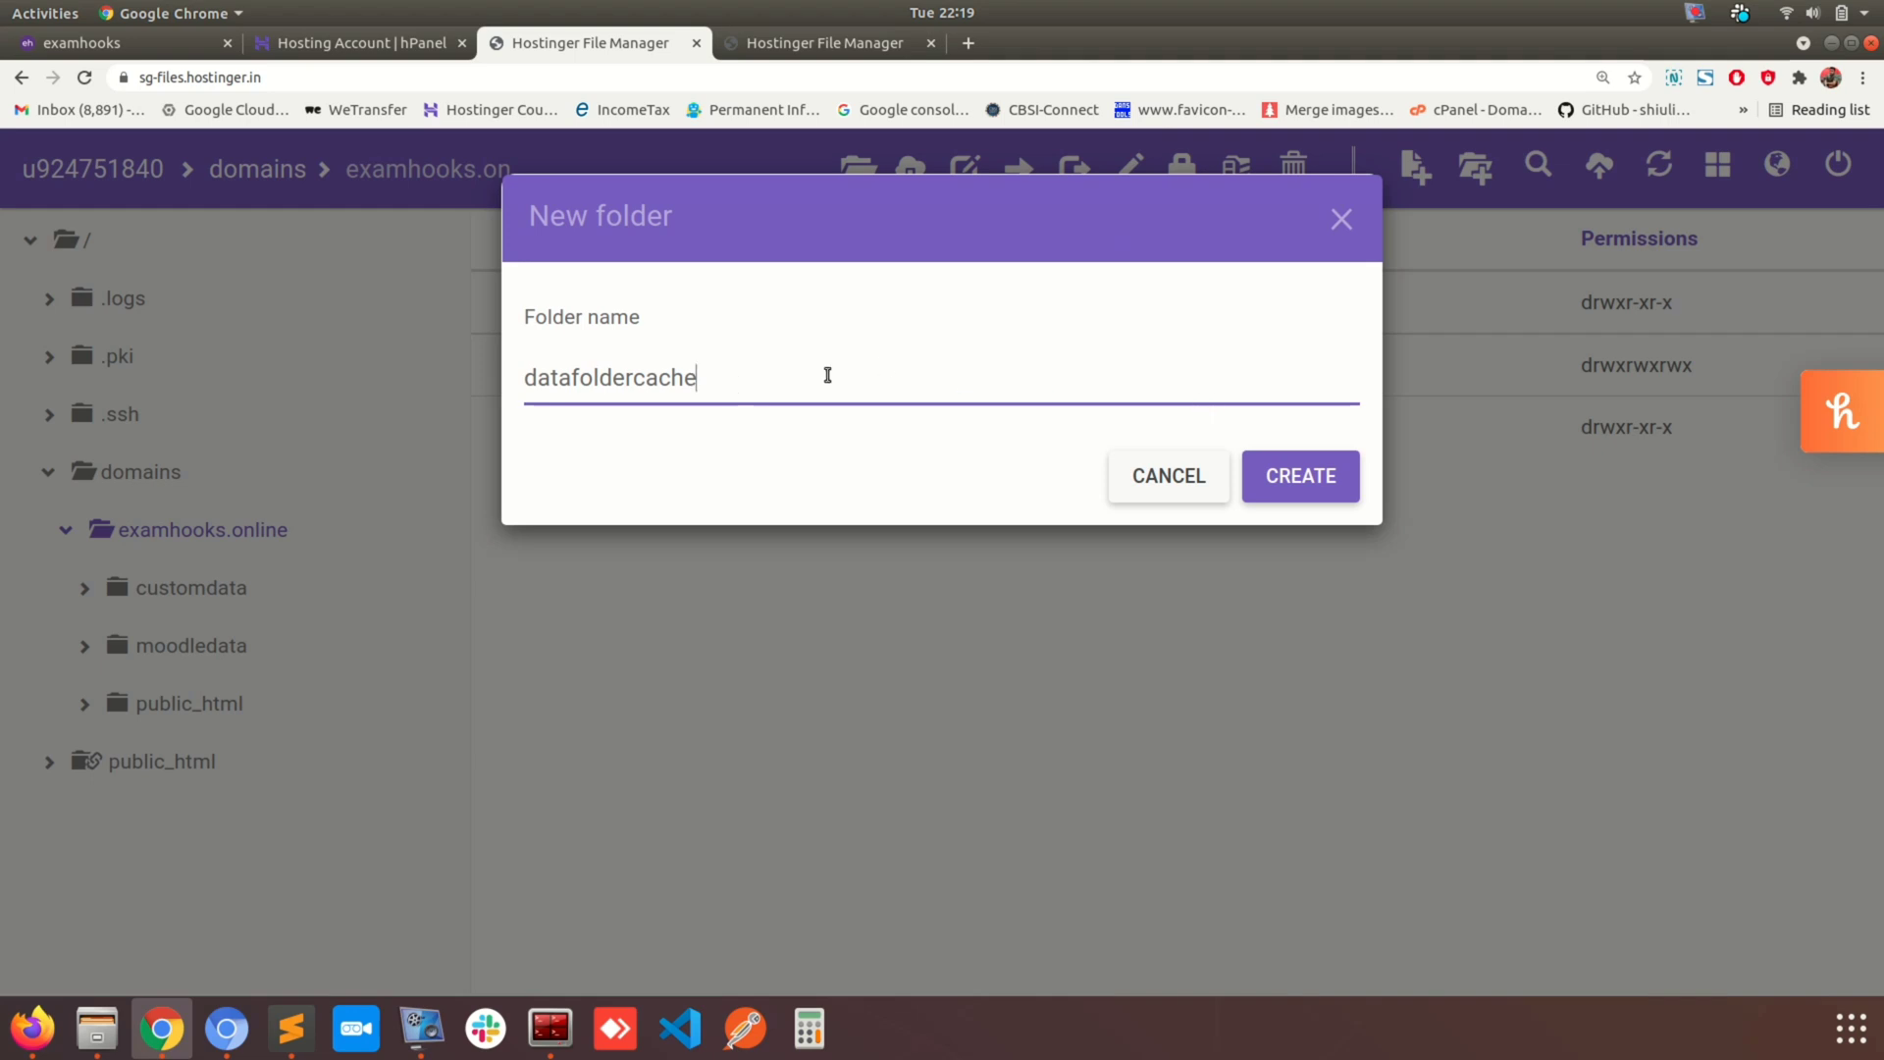
pyautogui.moveTo(828, 374); pyautogui.dragTo(516, 369)
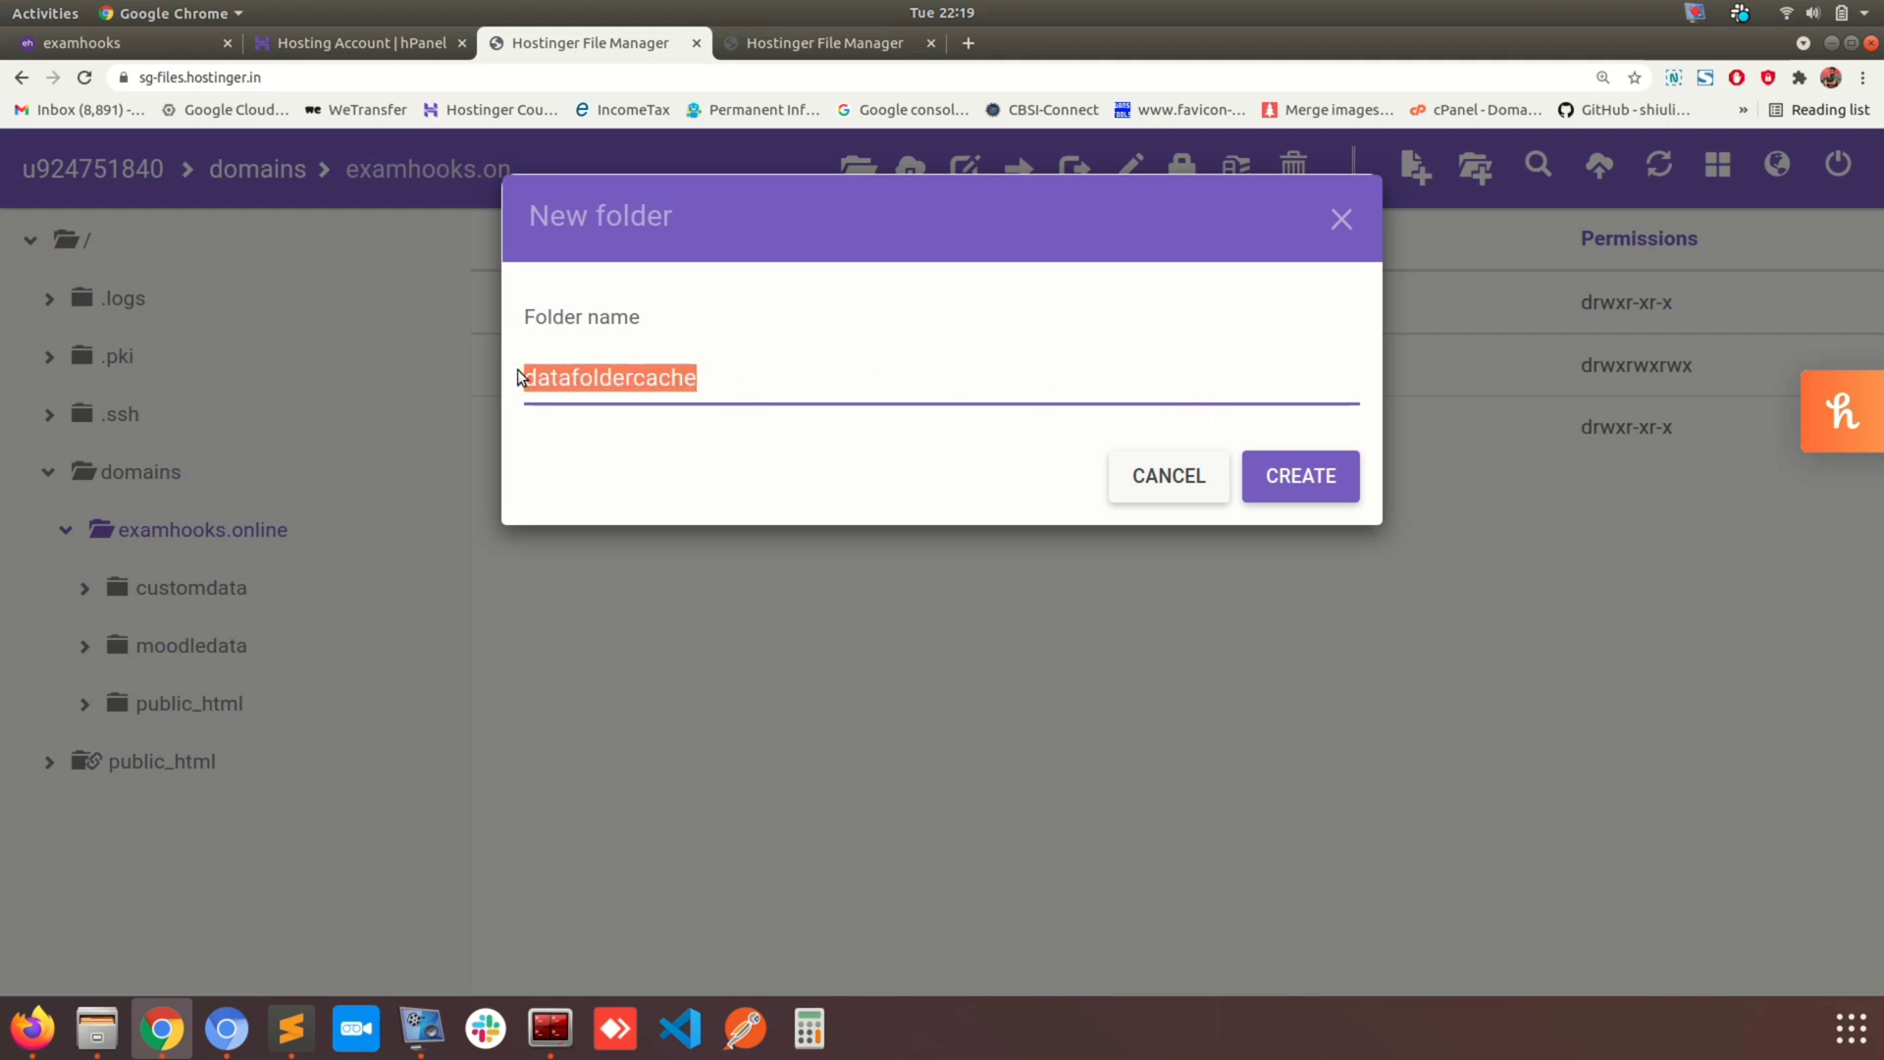
pyautogui.write('customdata')
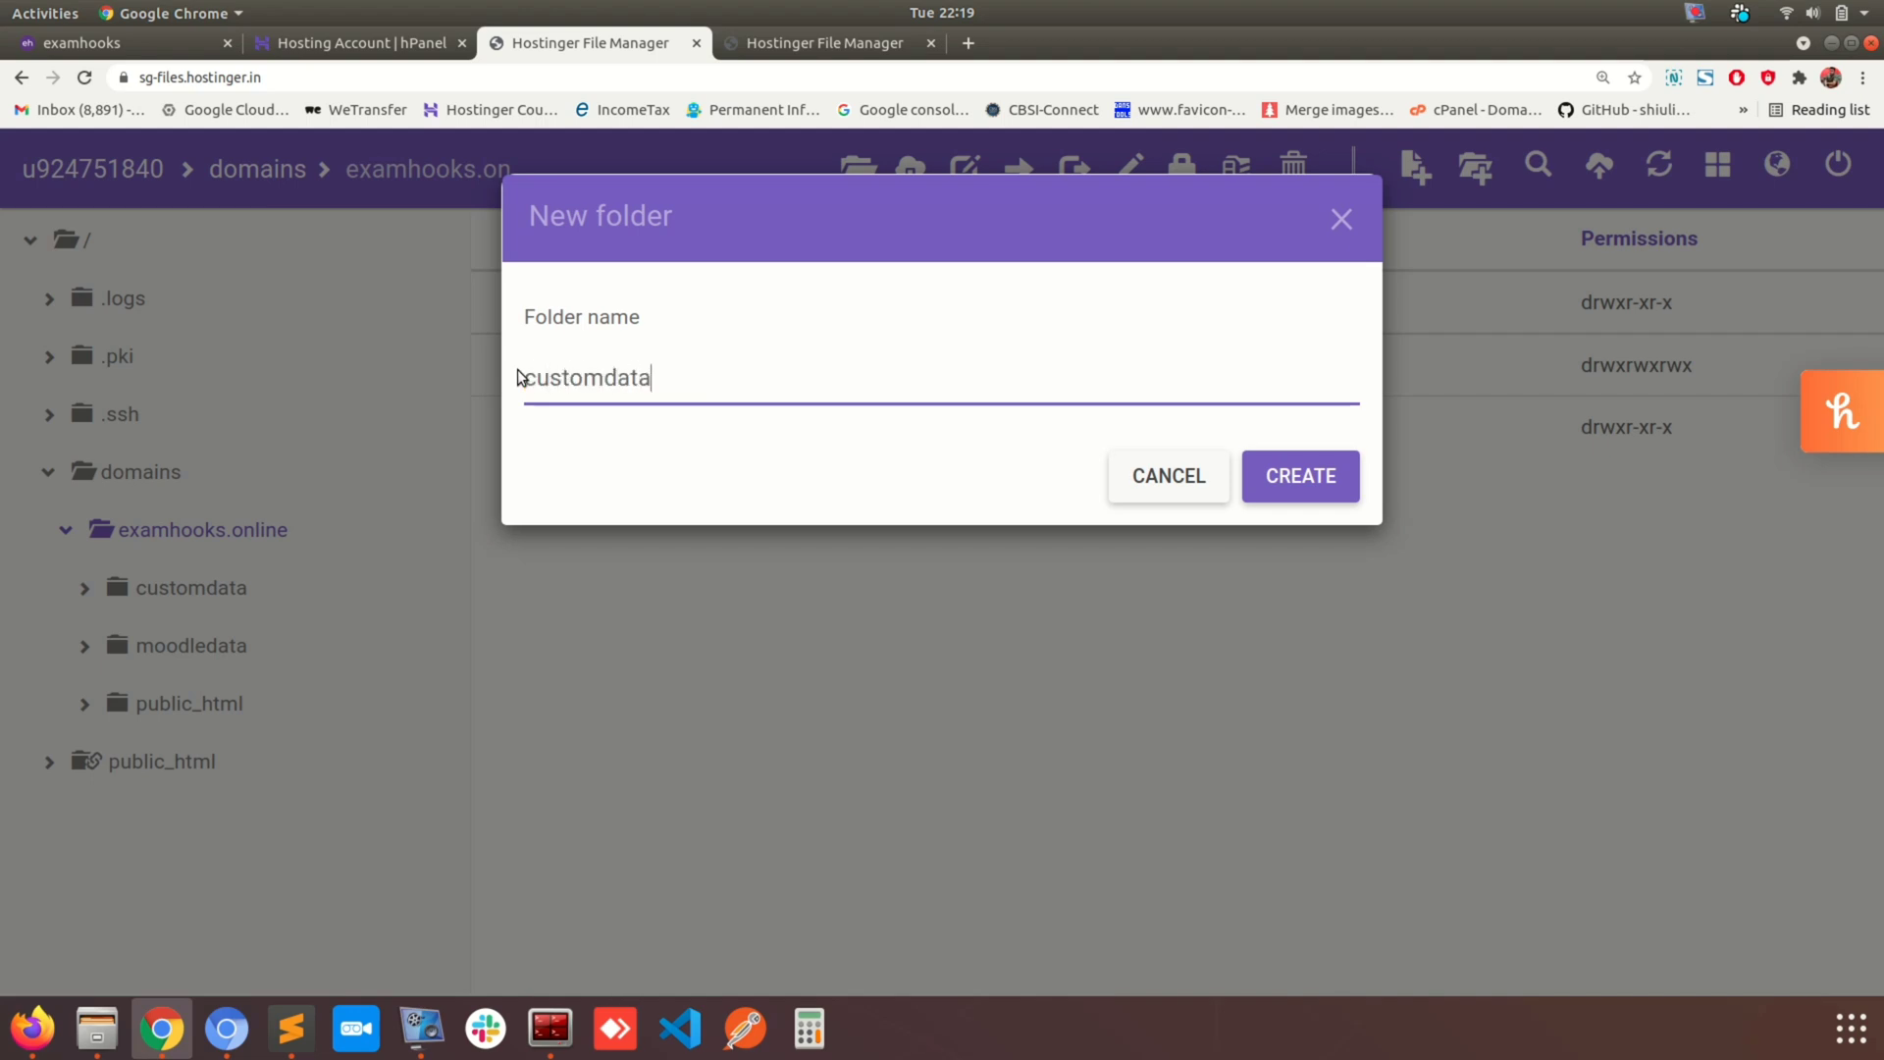
pyautogui.click(1308, 488)
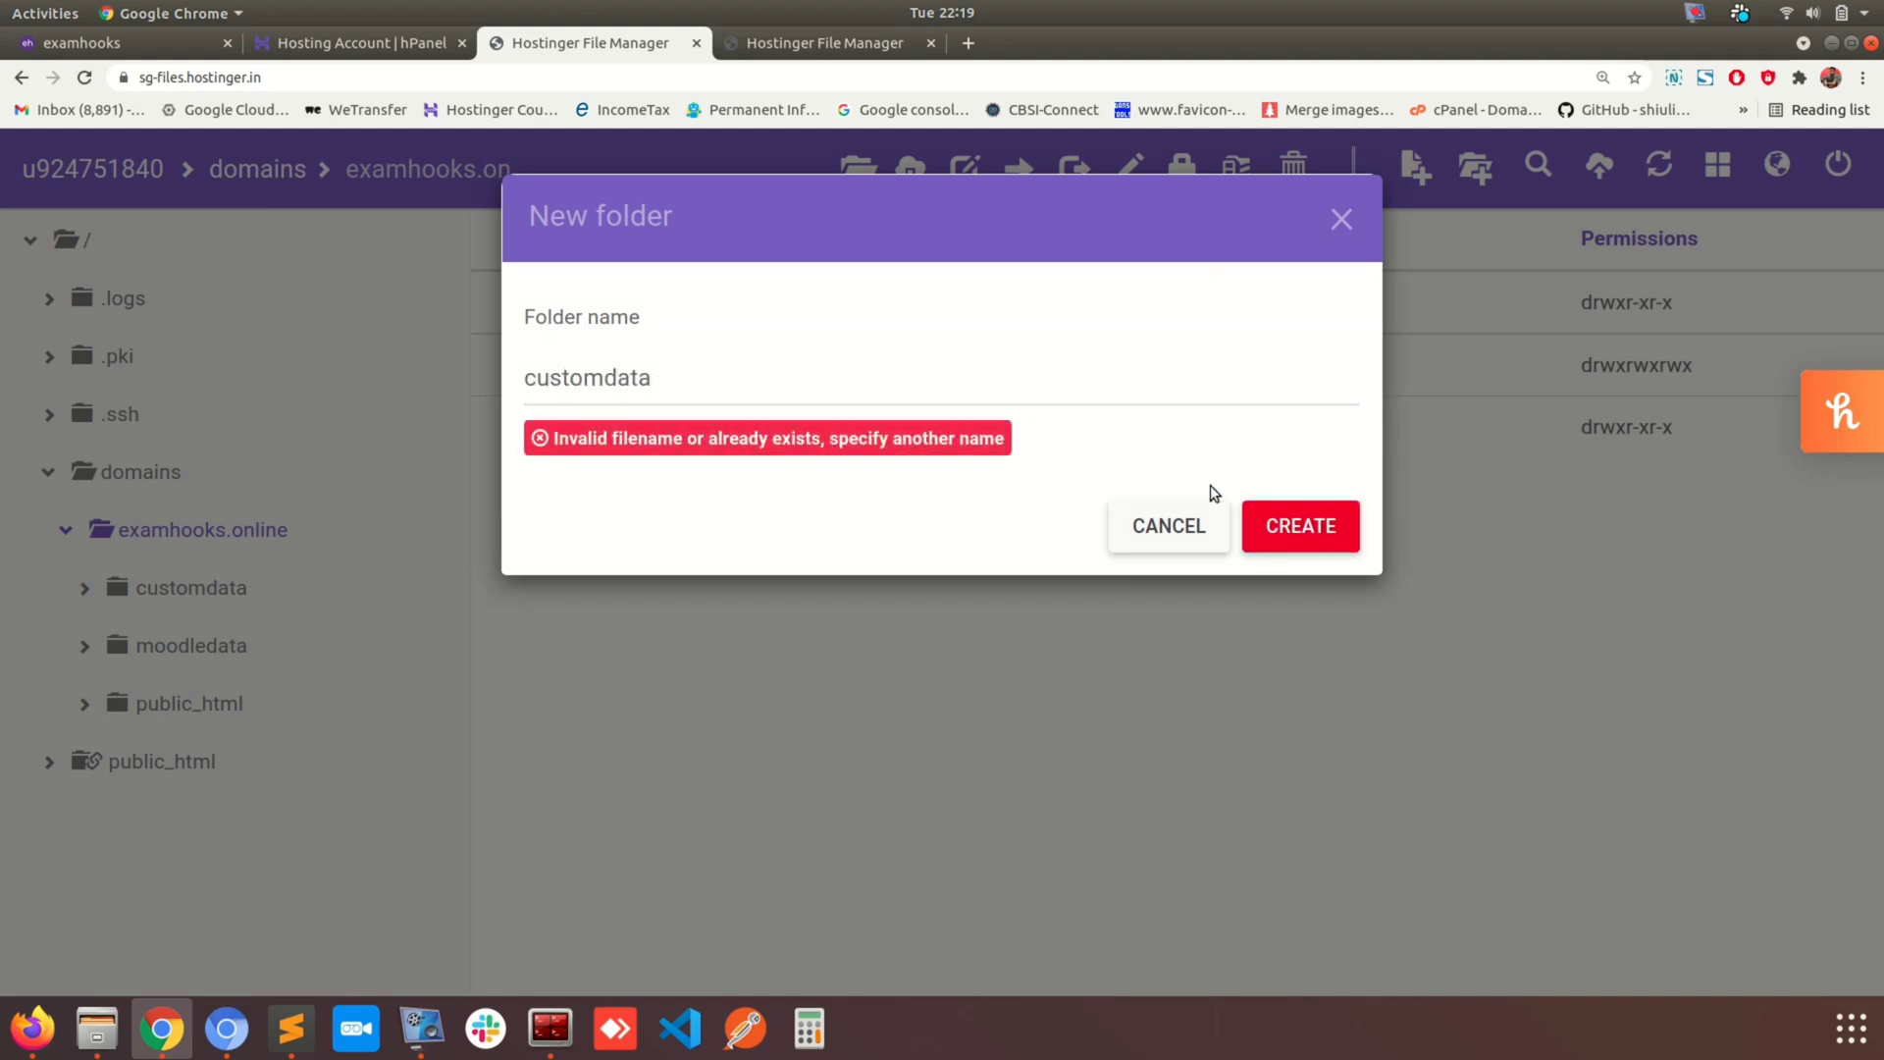
# Change the new folder's name to customdatafolder and create it in examhooks.online.
pyautogui.click(678, 388)
pyautogui.write('folder')
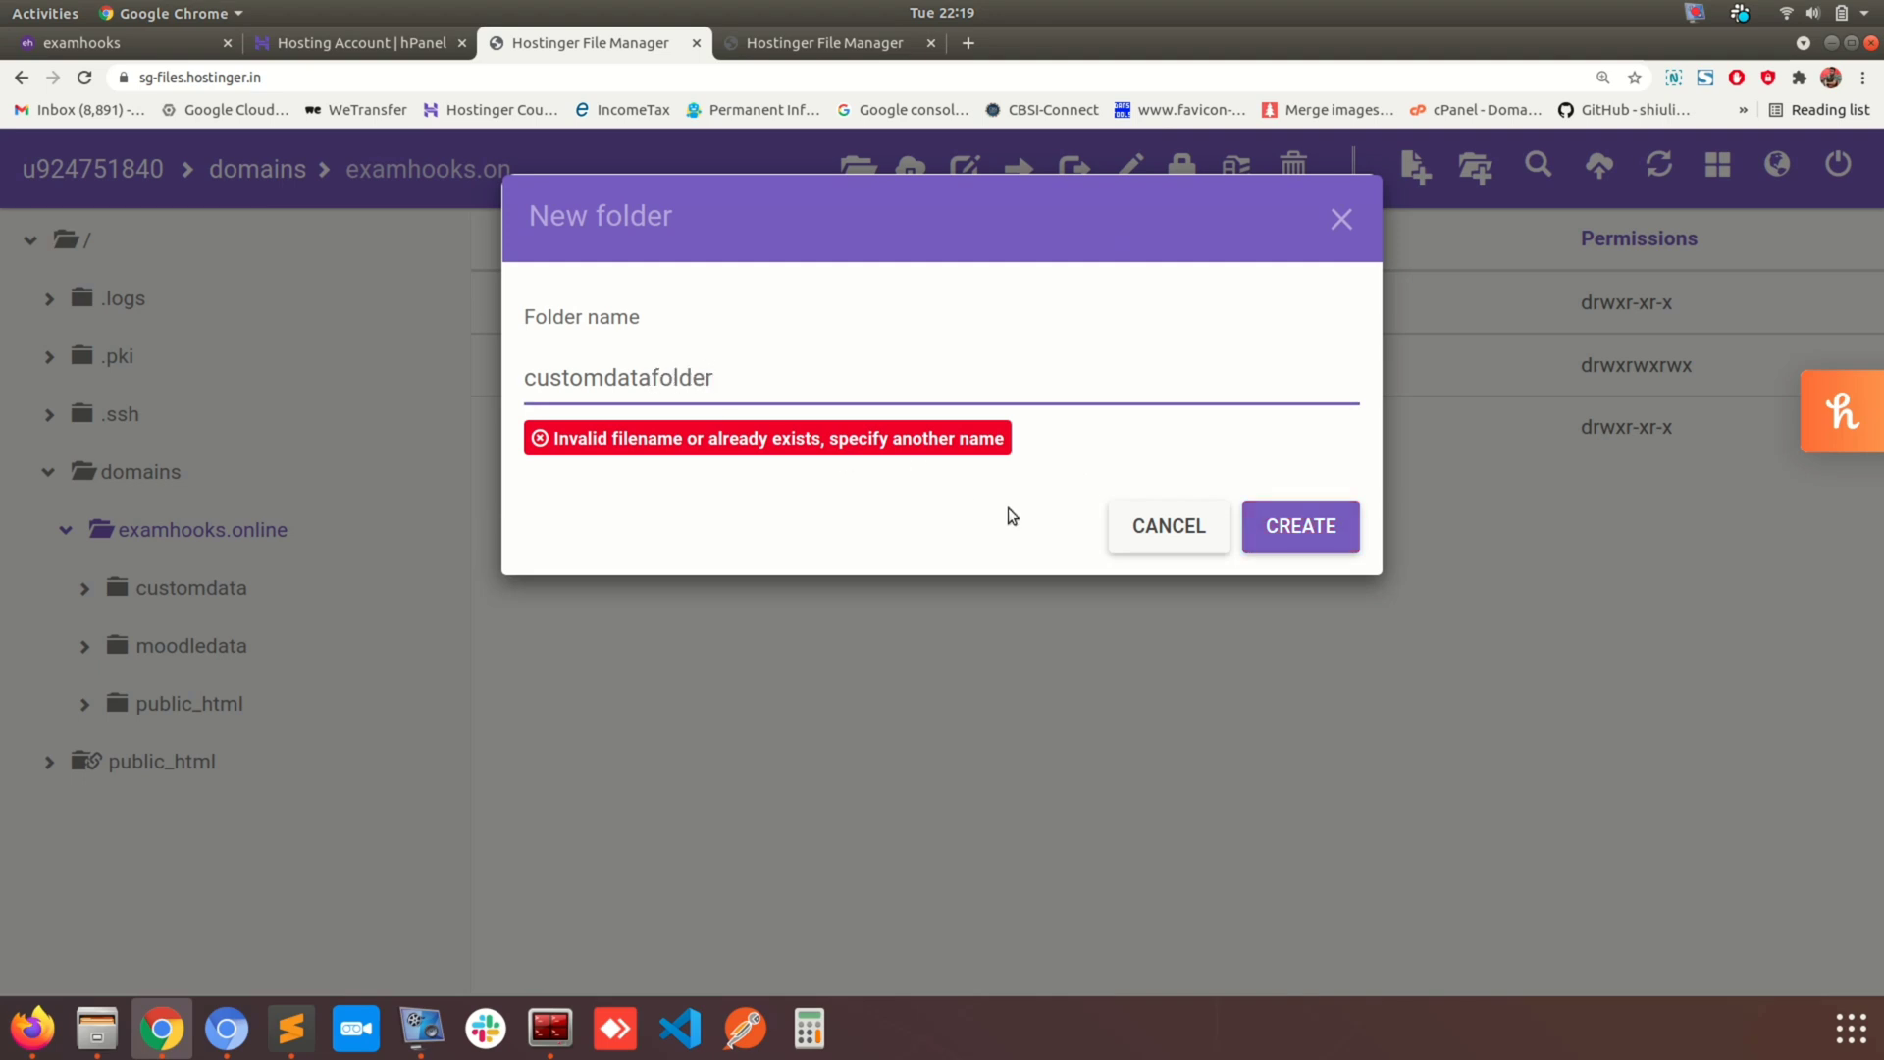
pyautogui.click(1286, 535)
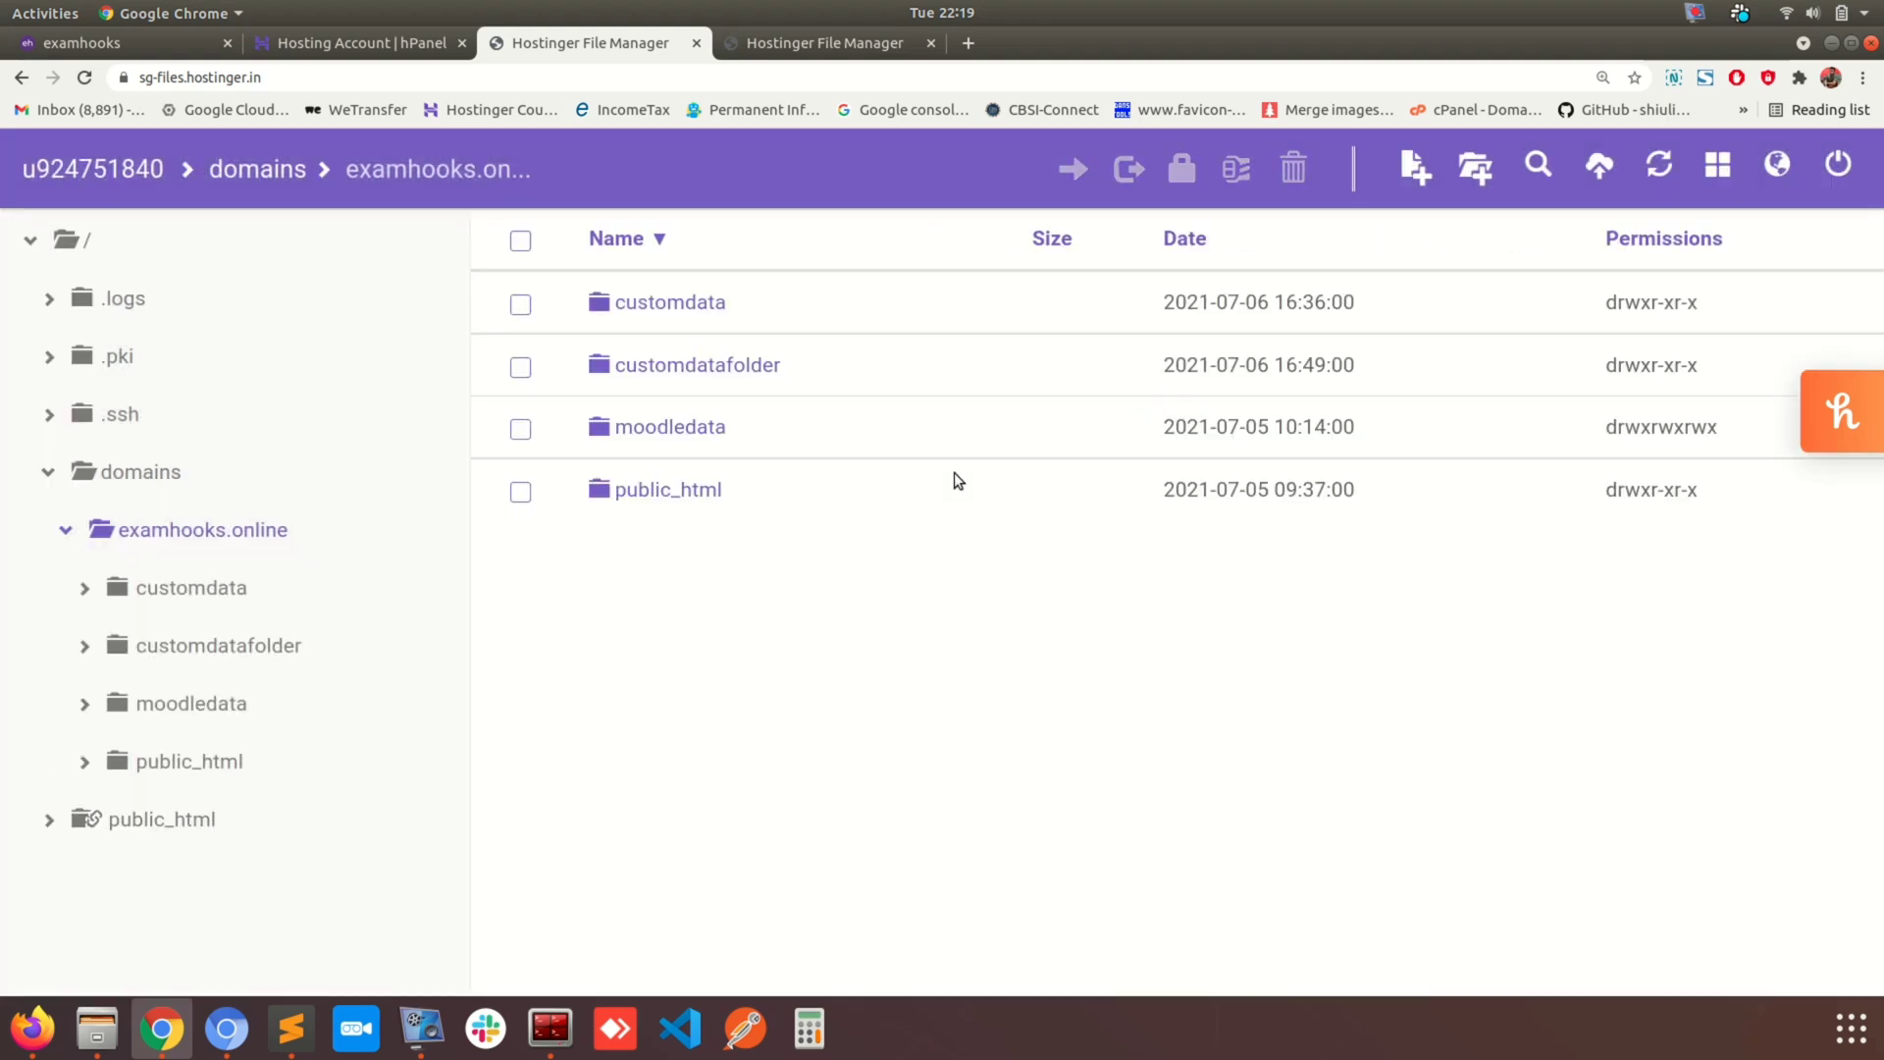
# Delete the old customdata folder from examhooks.online and confirm the deletion.
pyautogui.rightClick(677, 301)
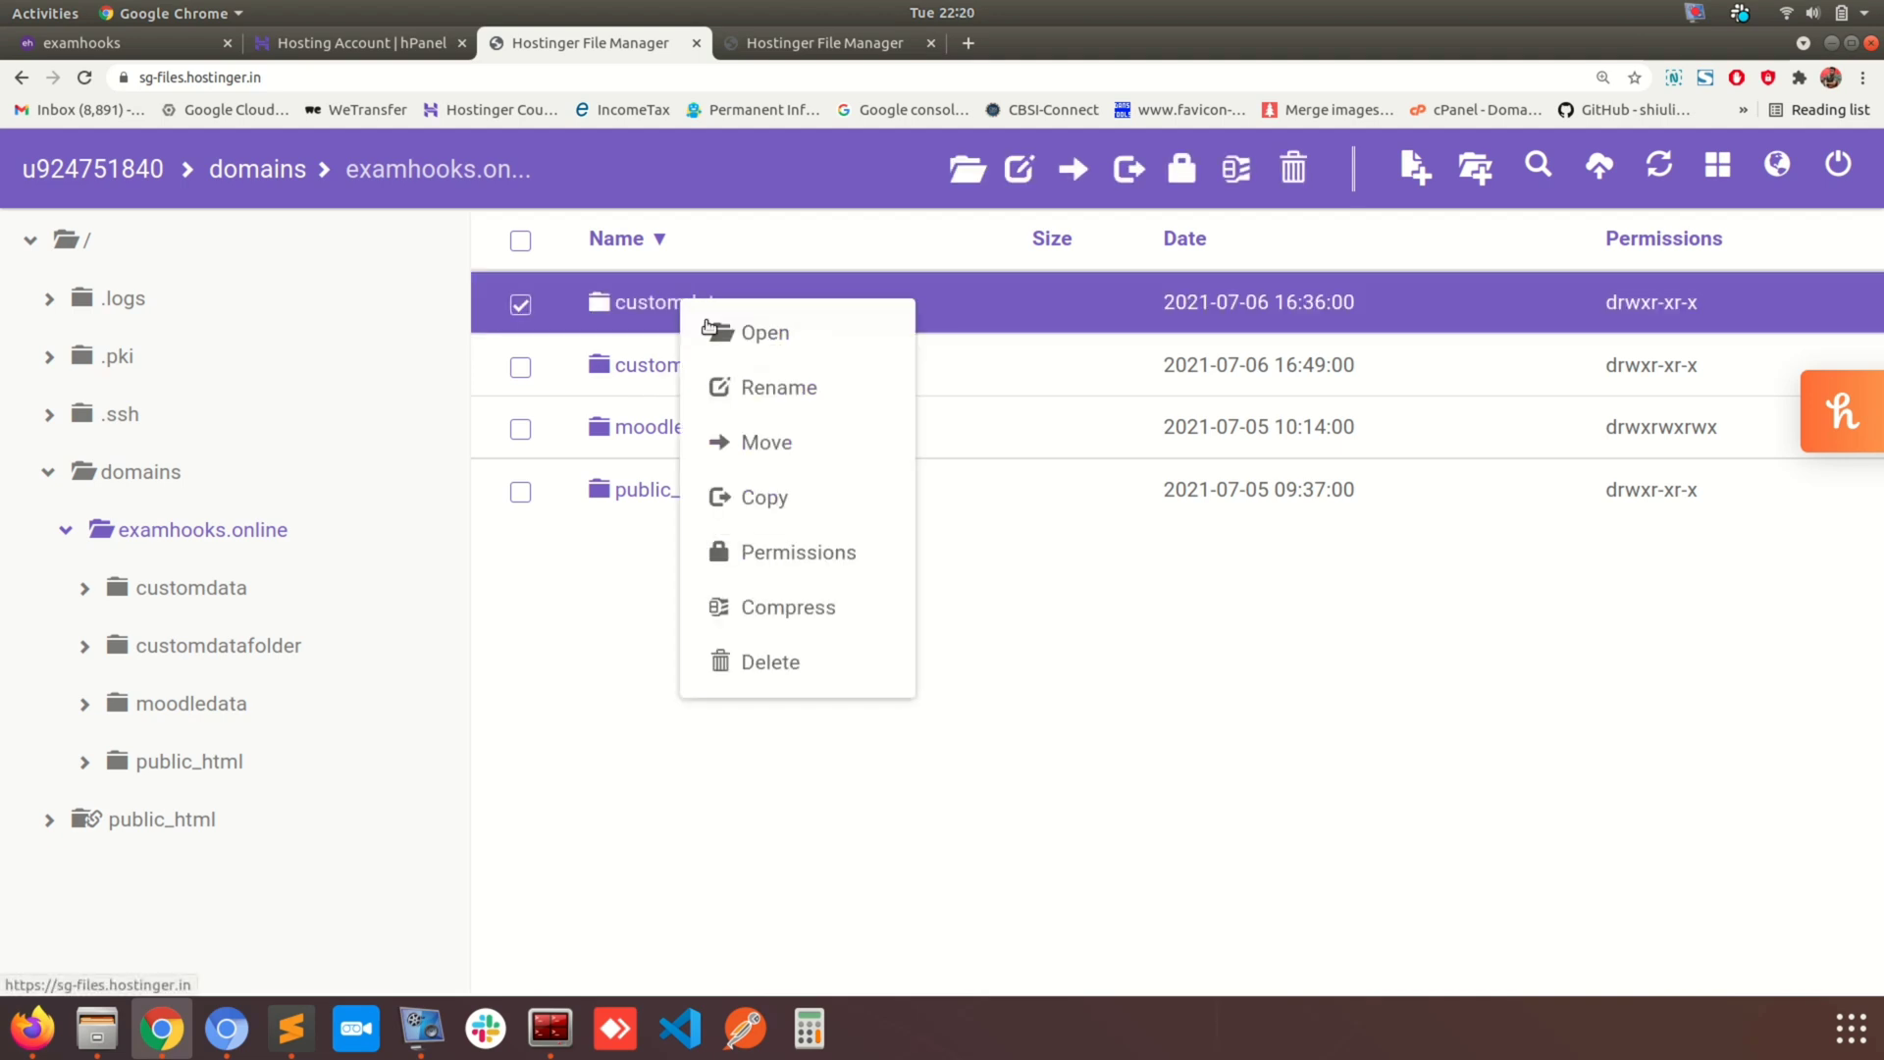
pyautogui.click(771, 662)
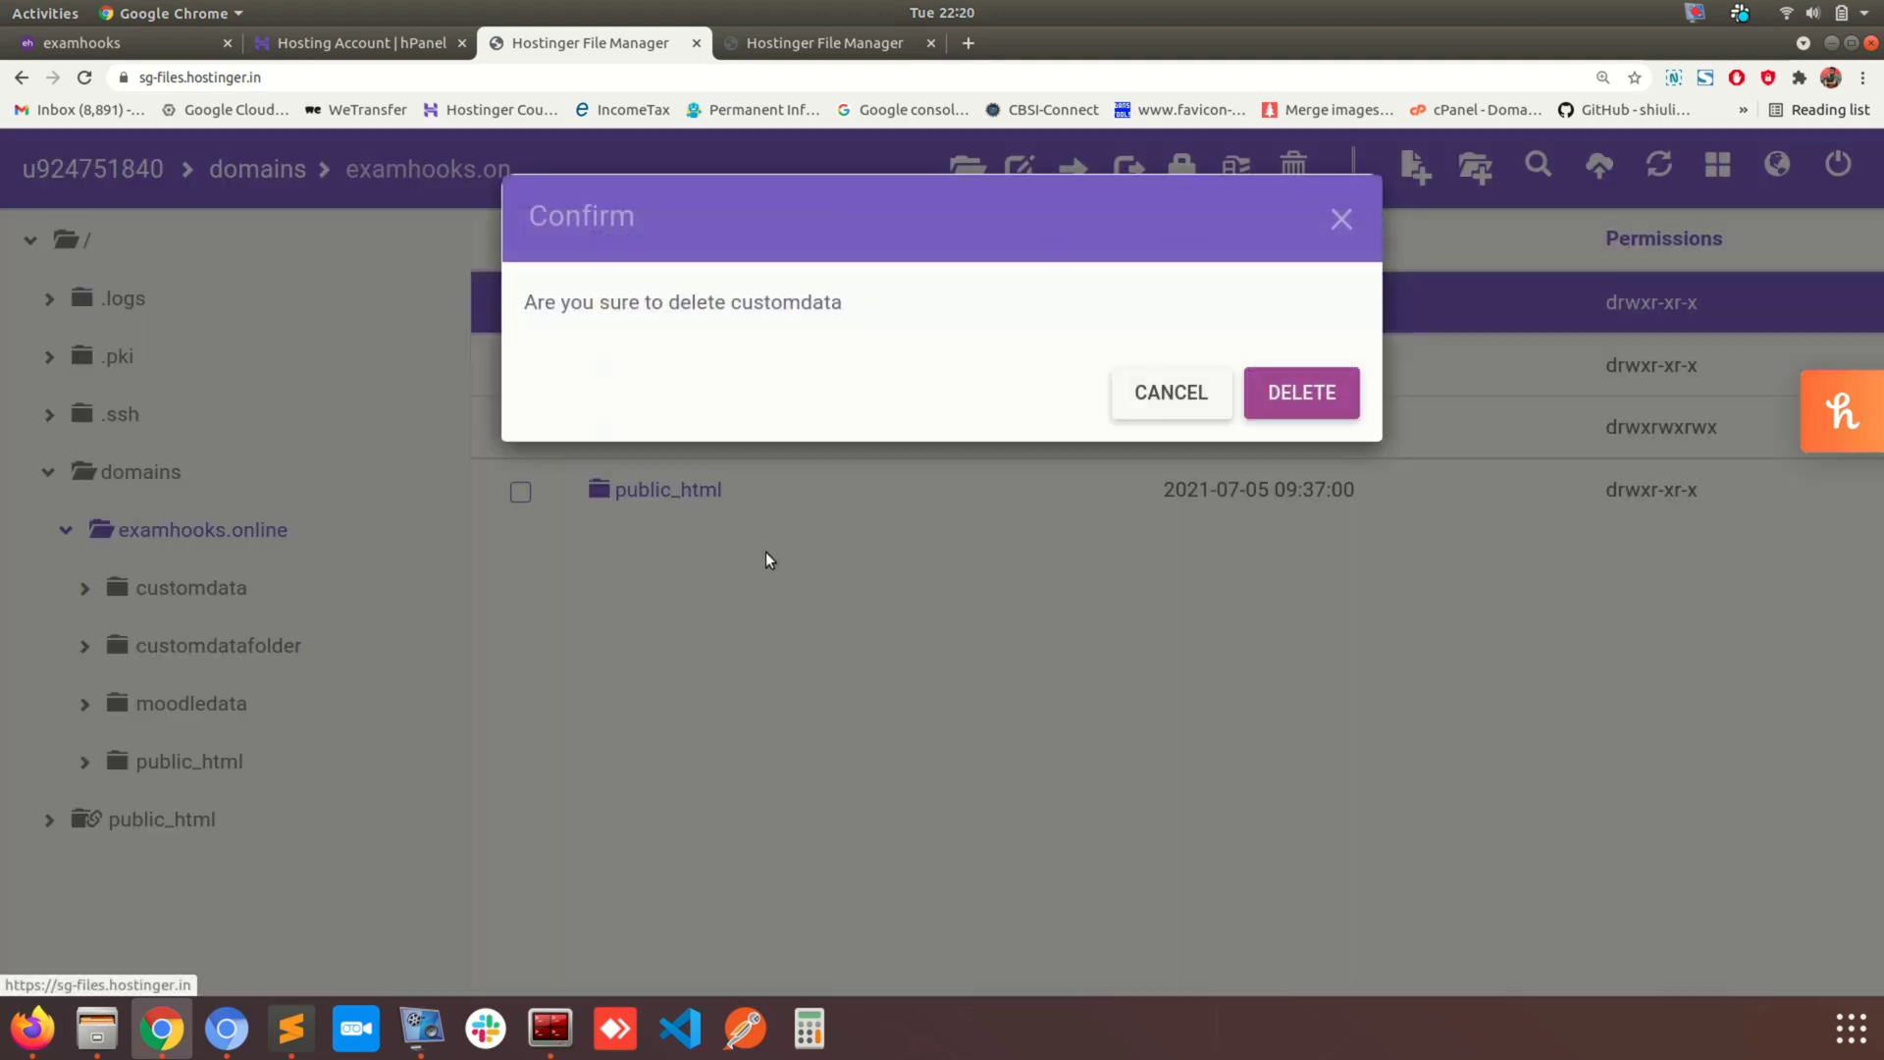
pyautogui.click(1291, 393)
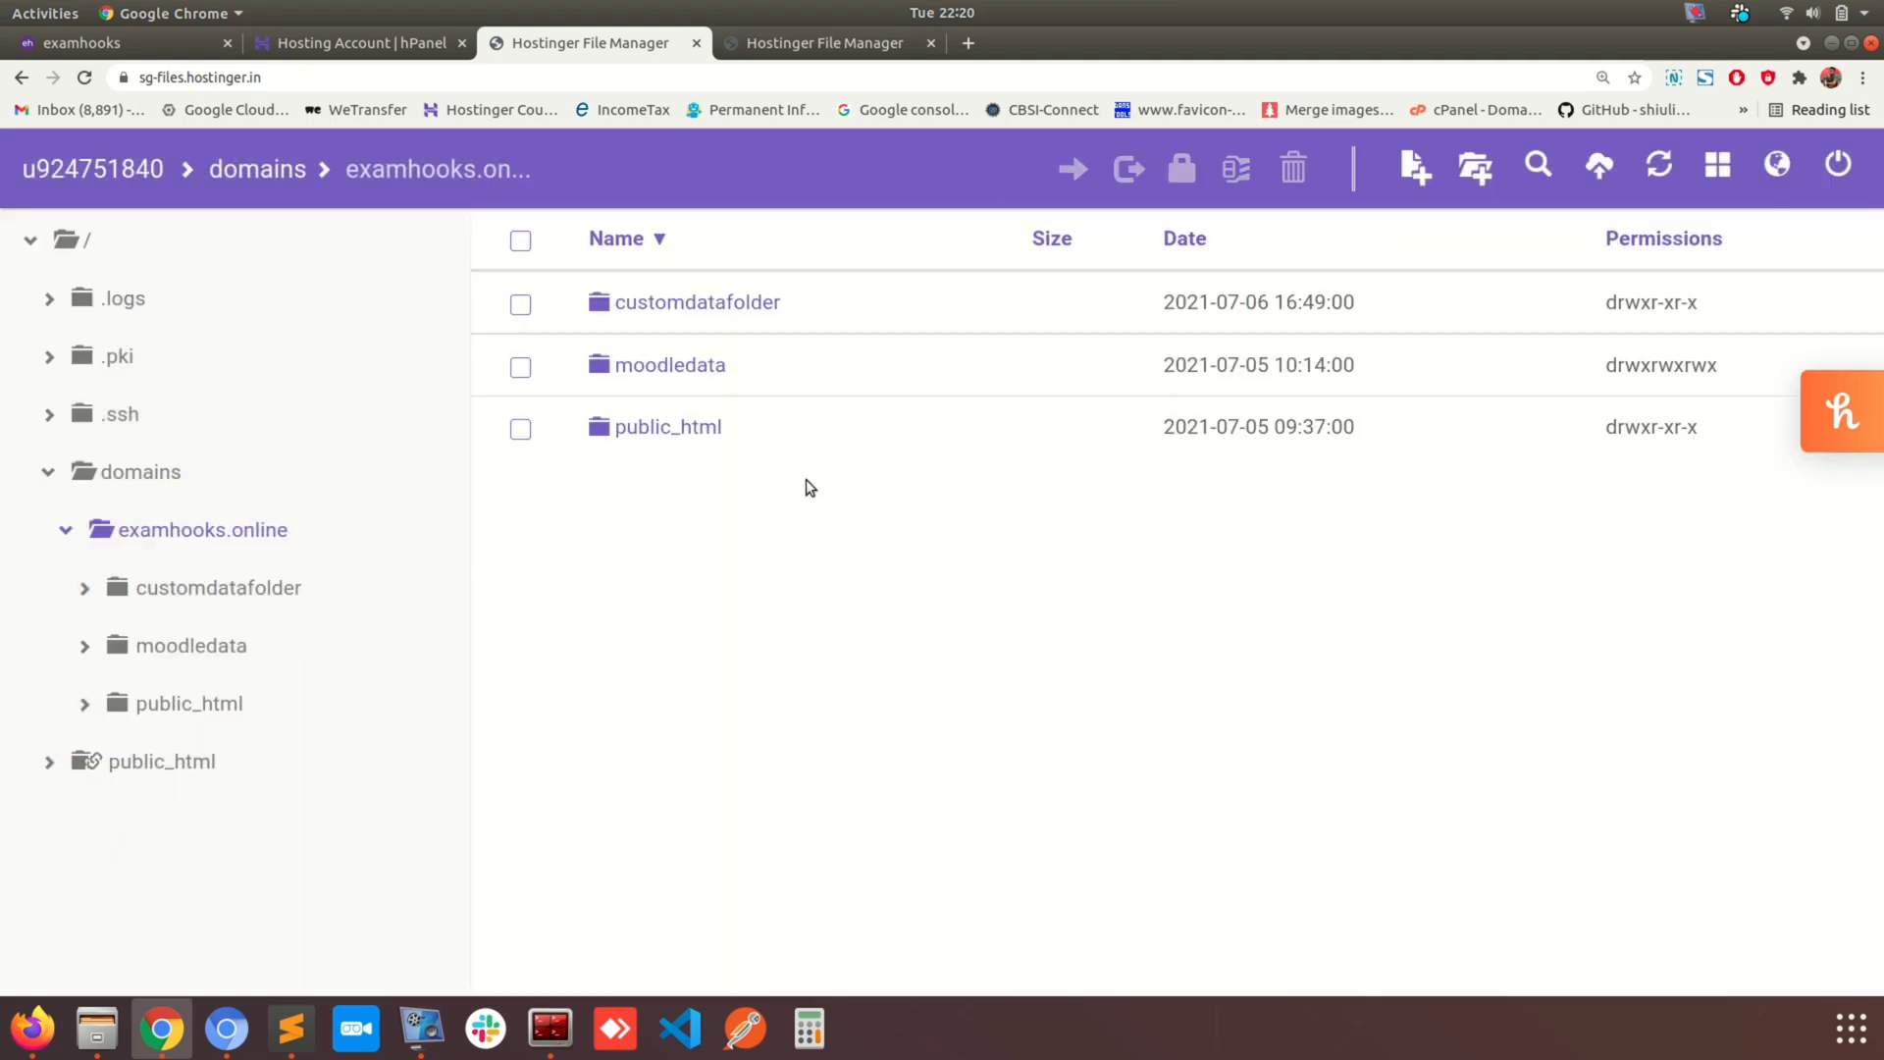
# Check inside customdatafolder, return to examhooks.online, and select the cache, localcache and temp folders in moodledata.
pyautogui.doubleClick(693, 307)
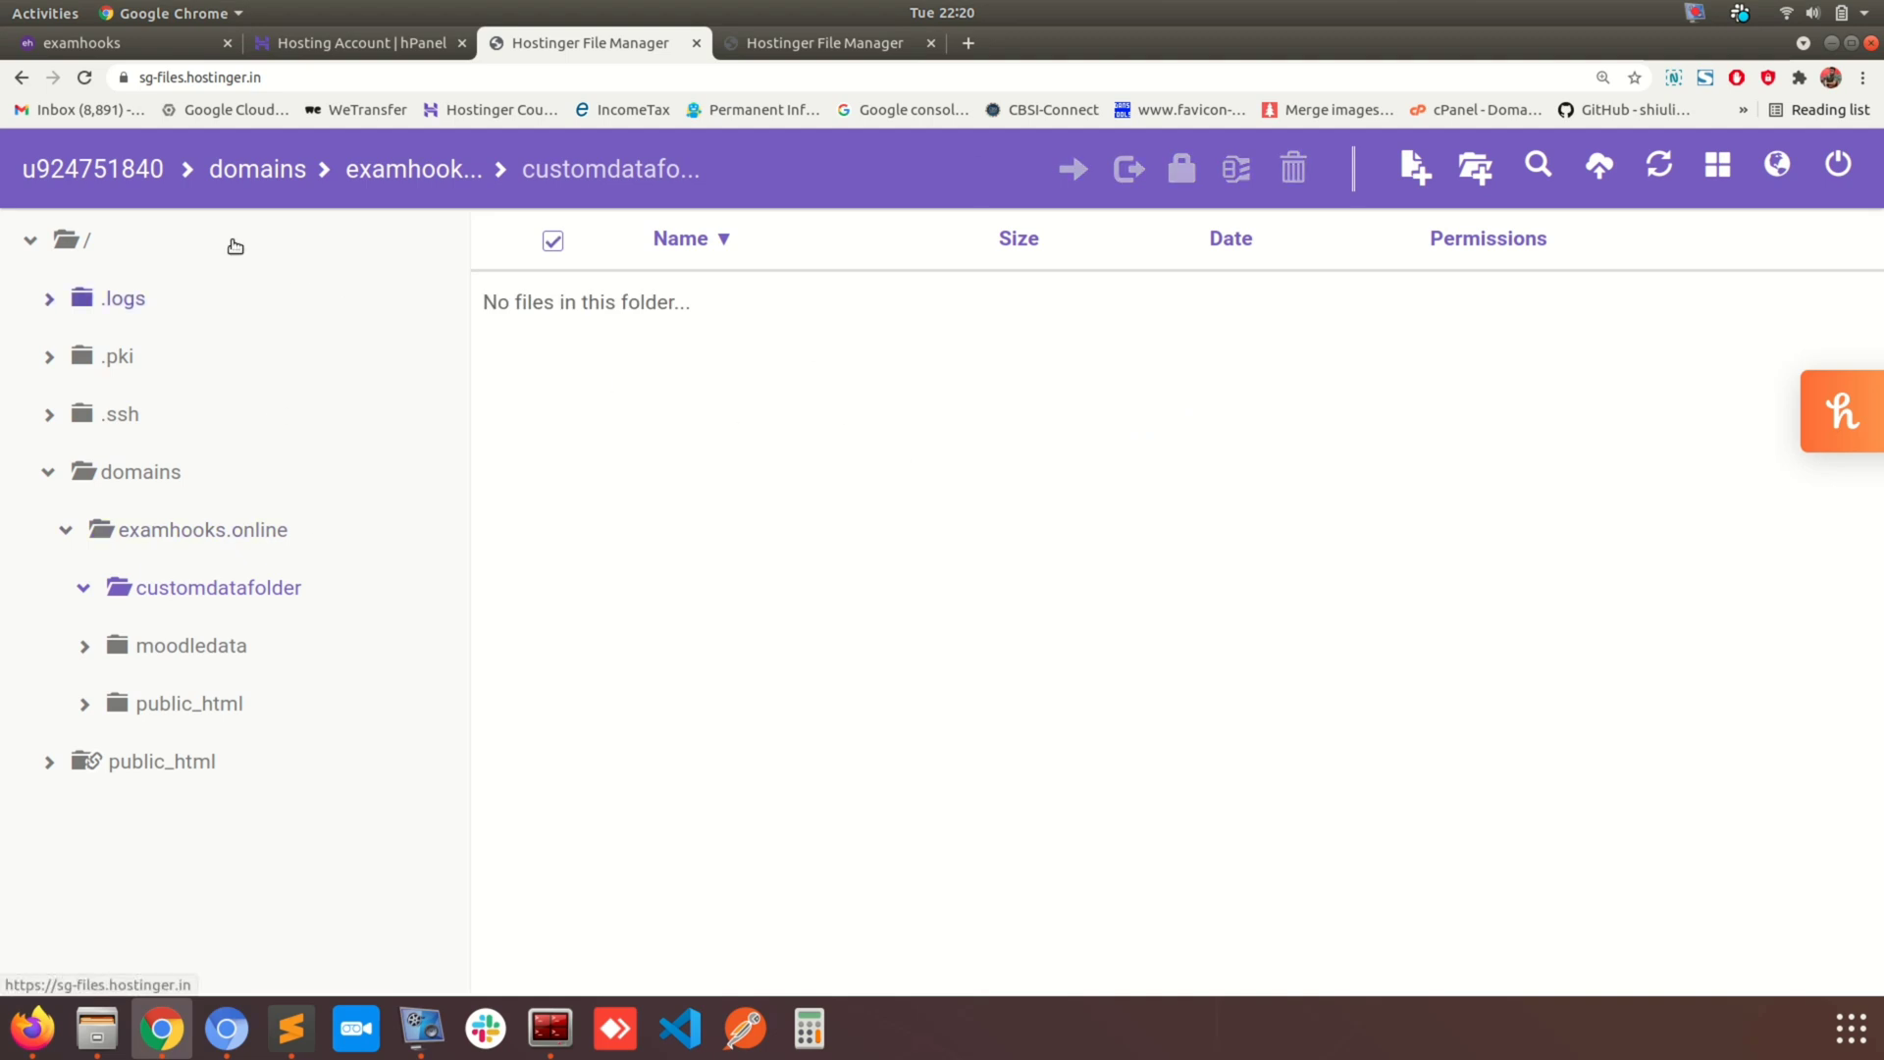
pyautogui.click(206, 532)
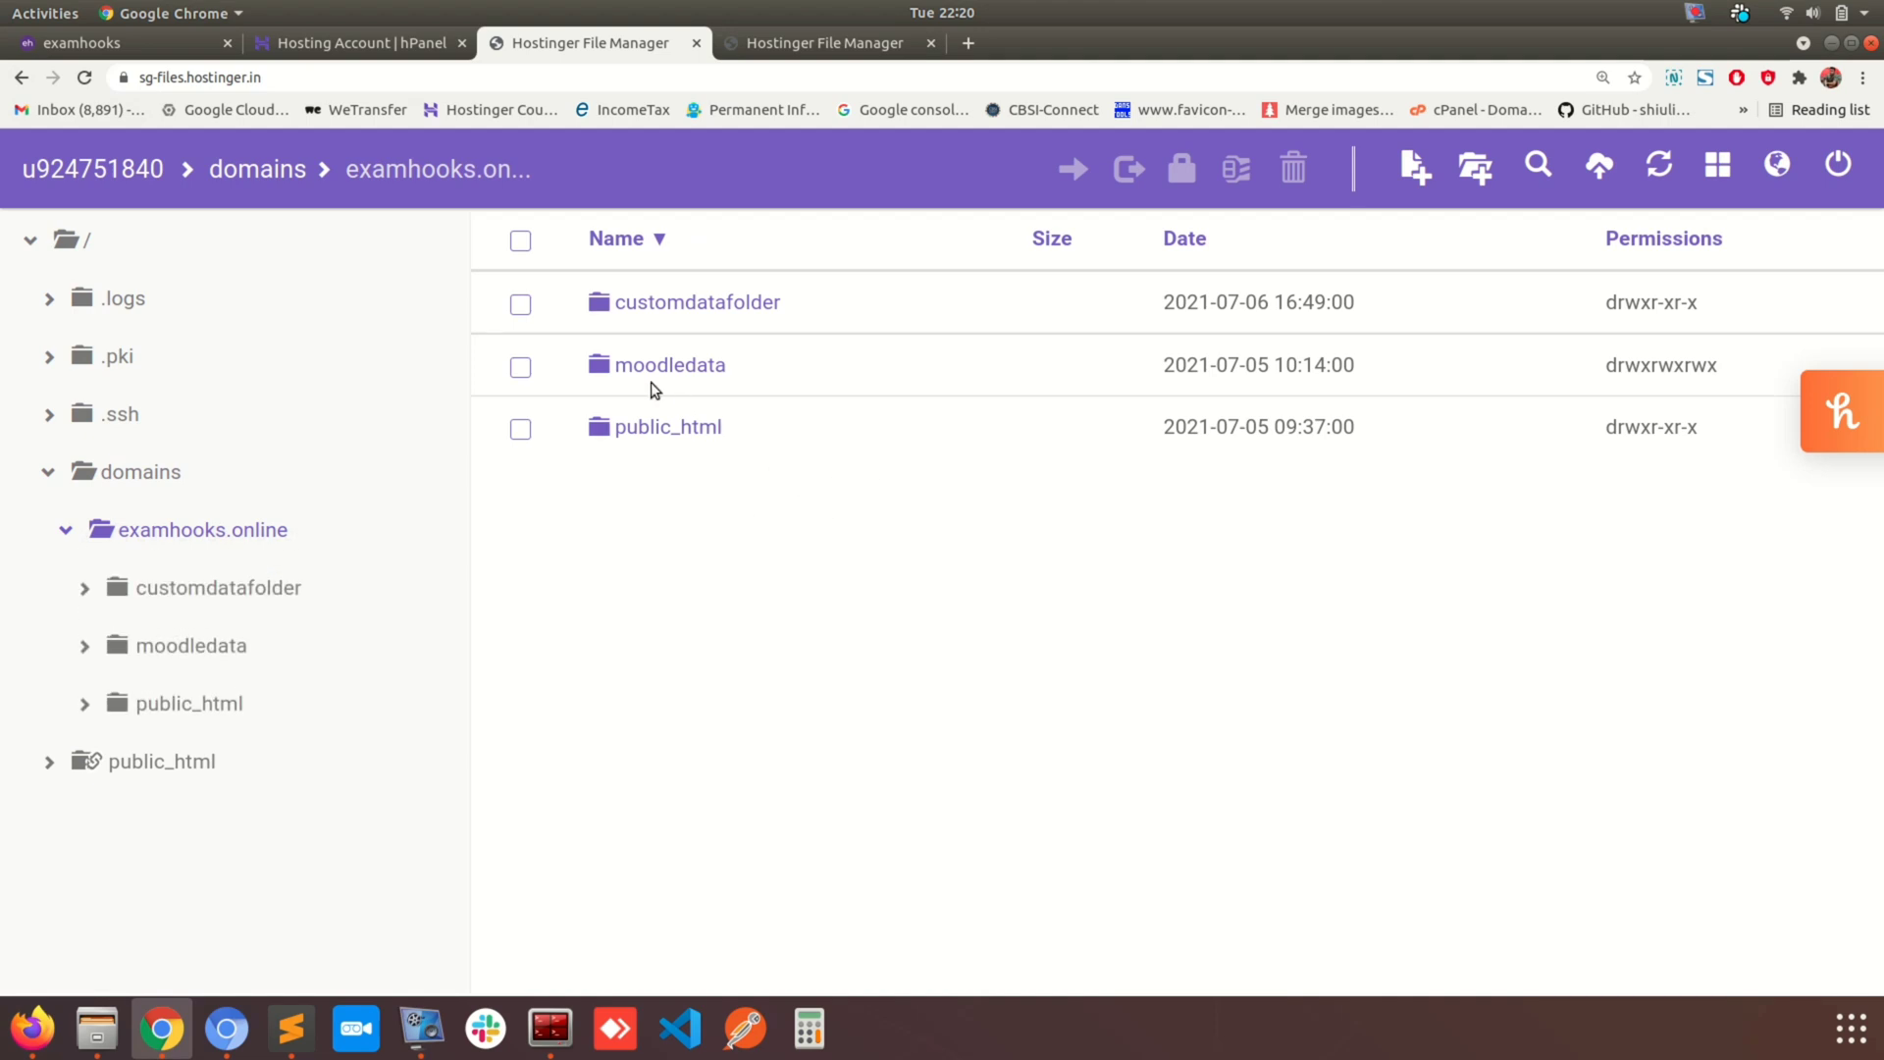
pyautogui.click(646, 369)
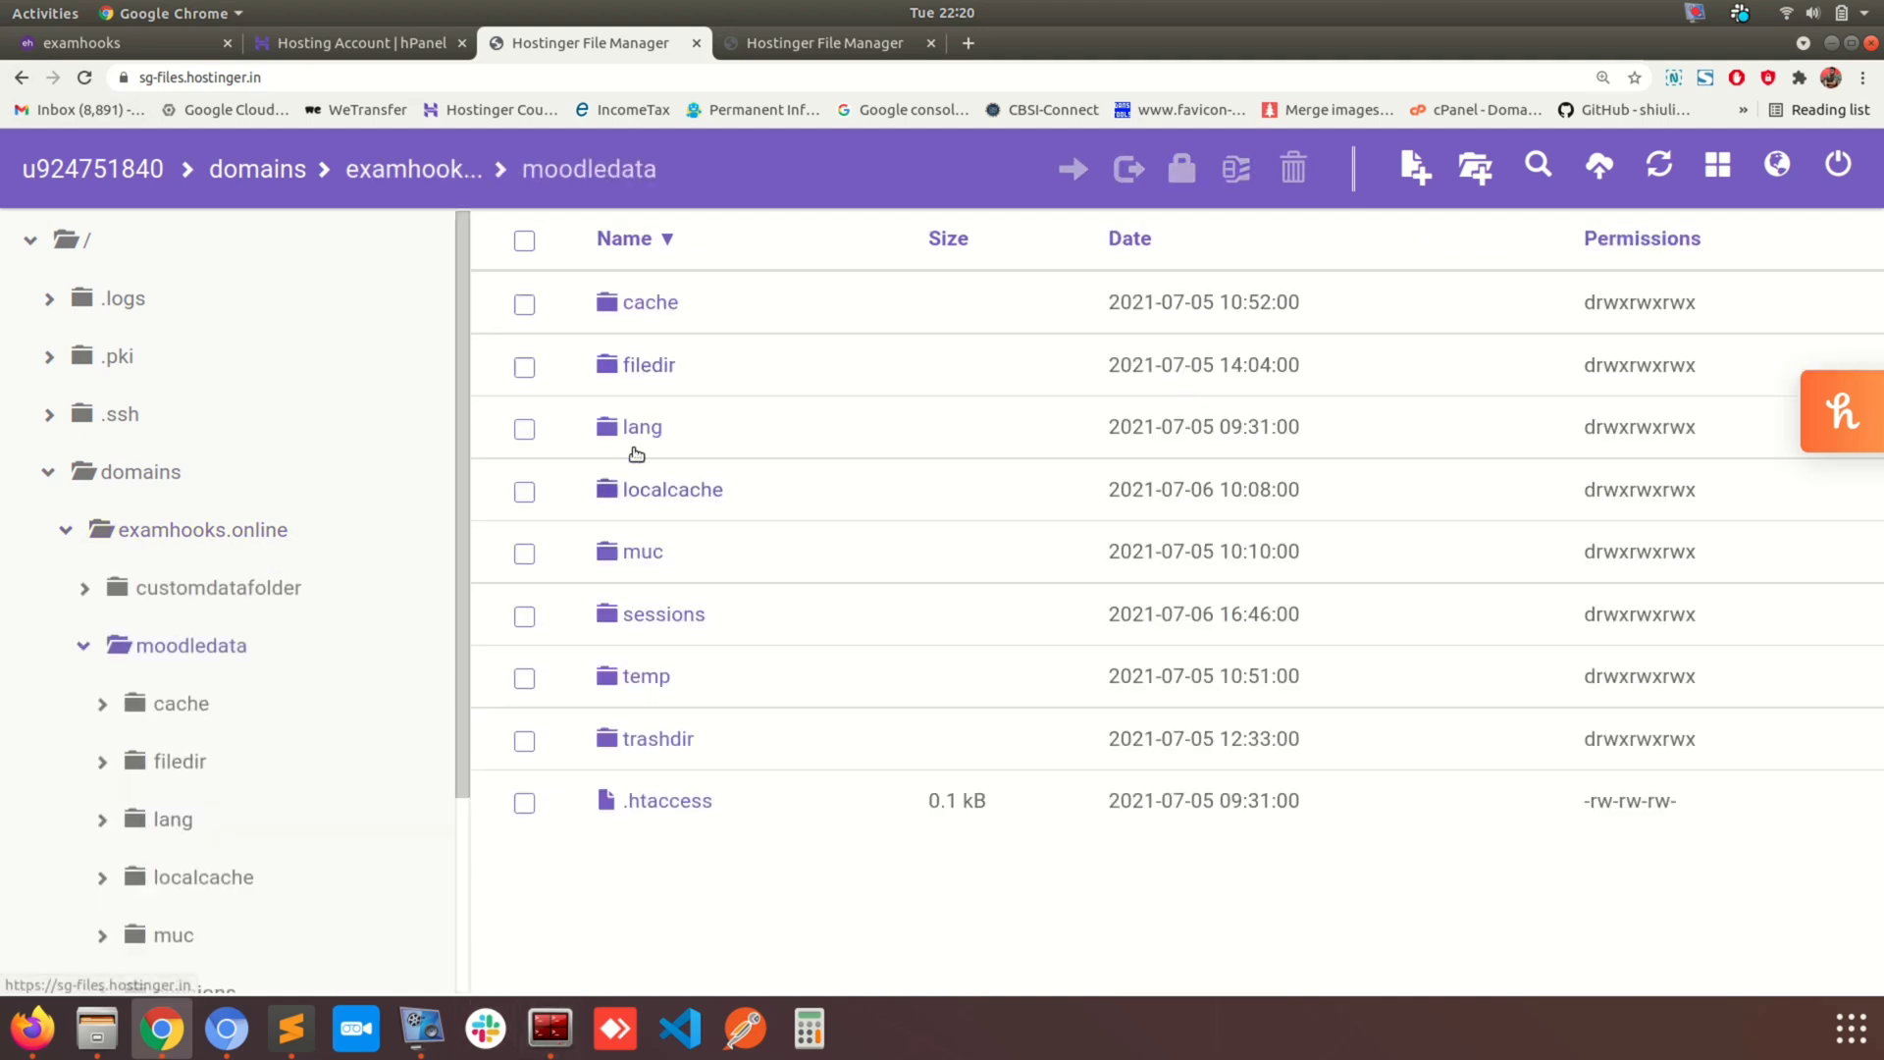
pyautogui.click(524, 304)
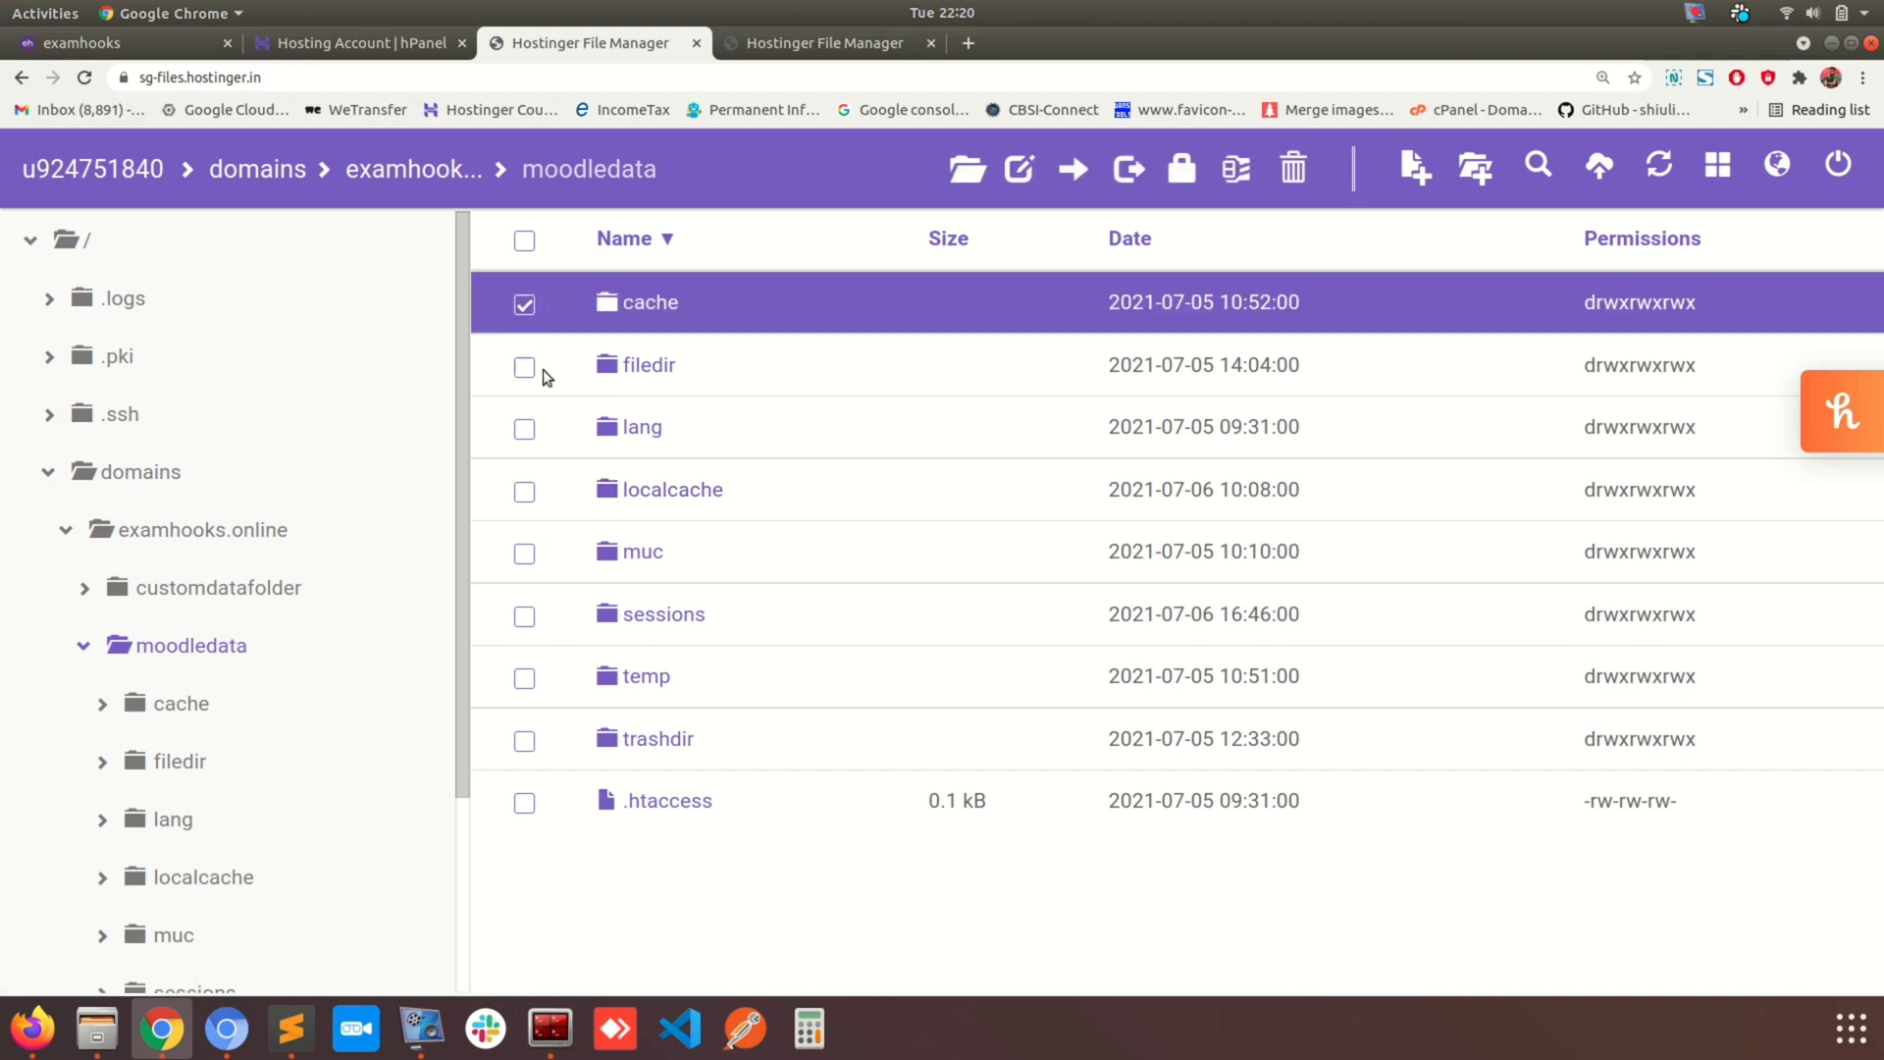
pyautogui.click(524, 492)
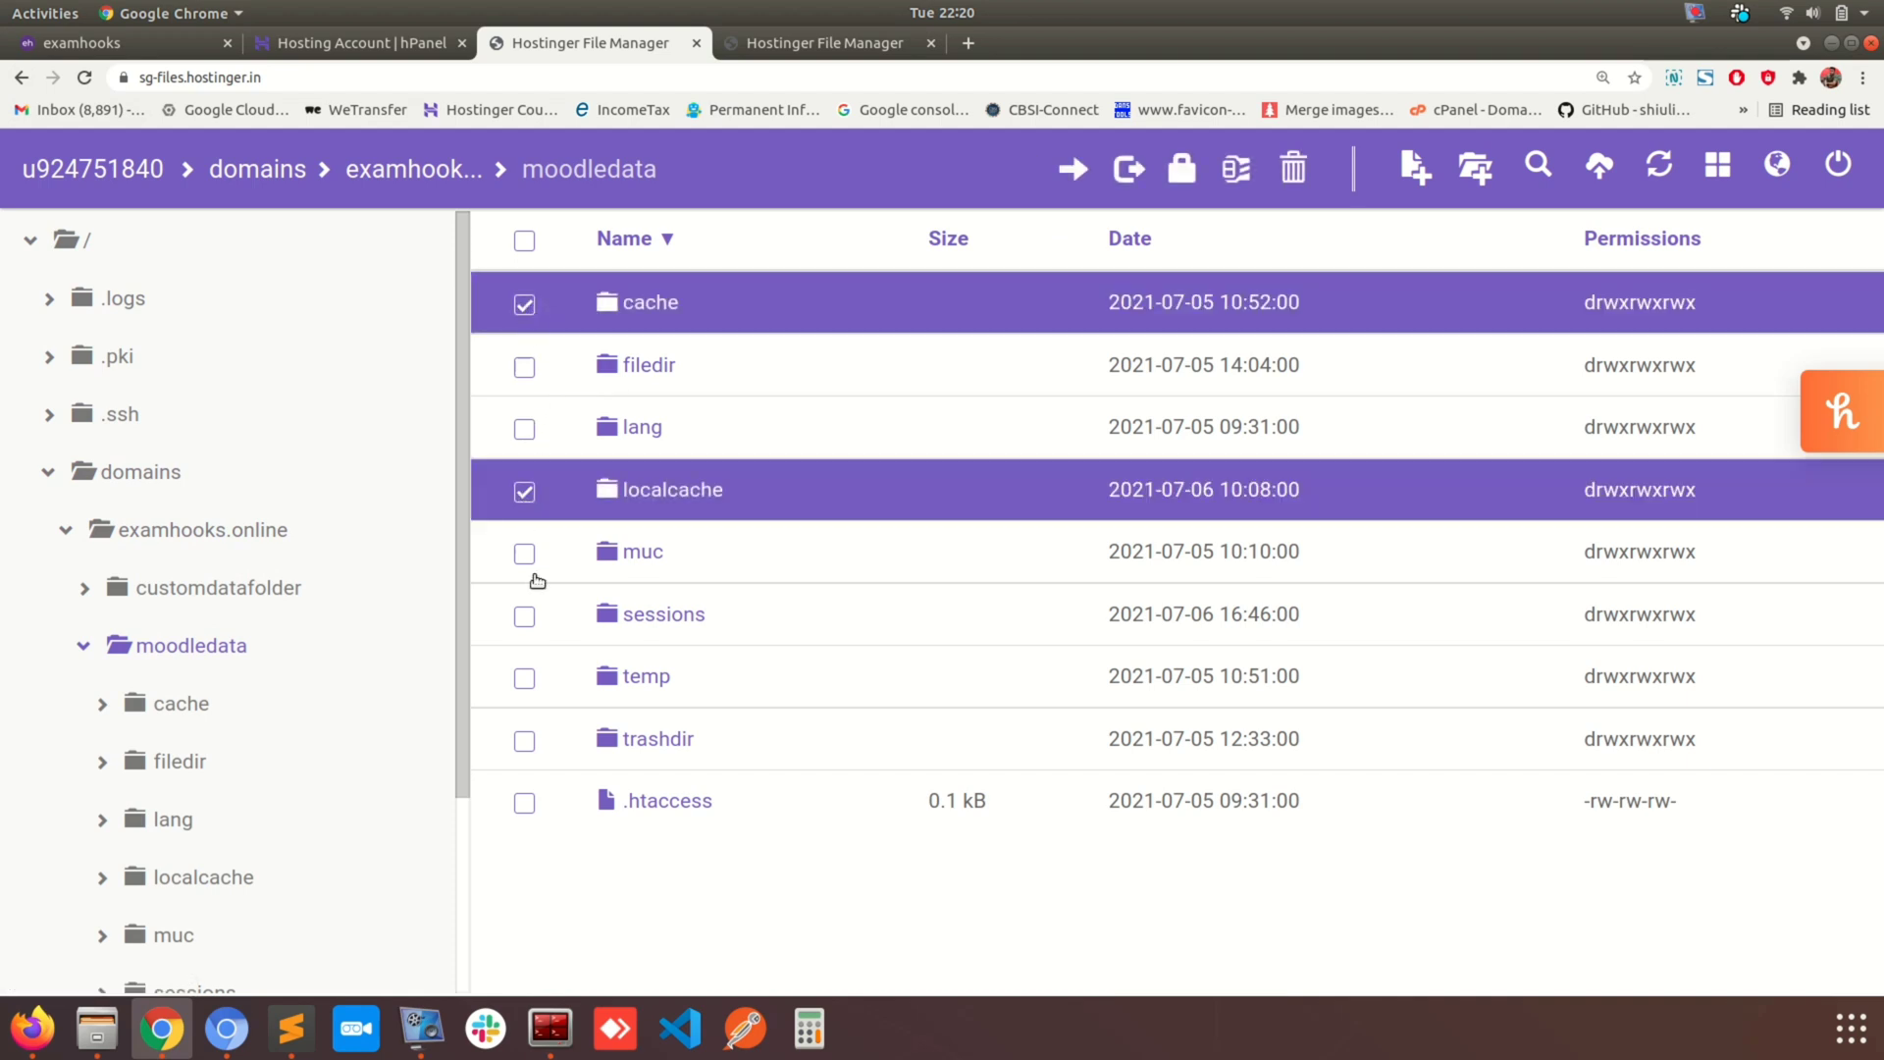
pyautogui.click(524, 678)
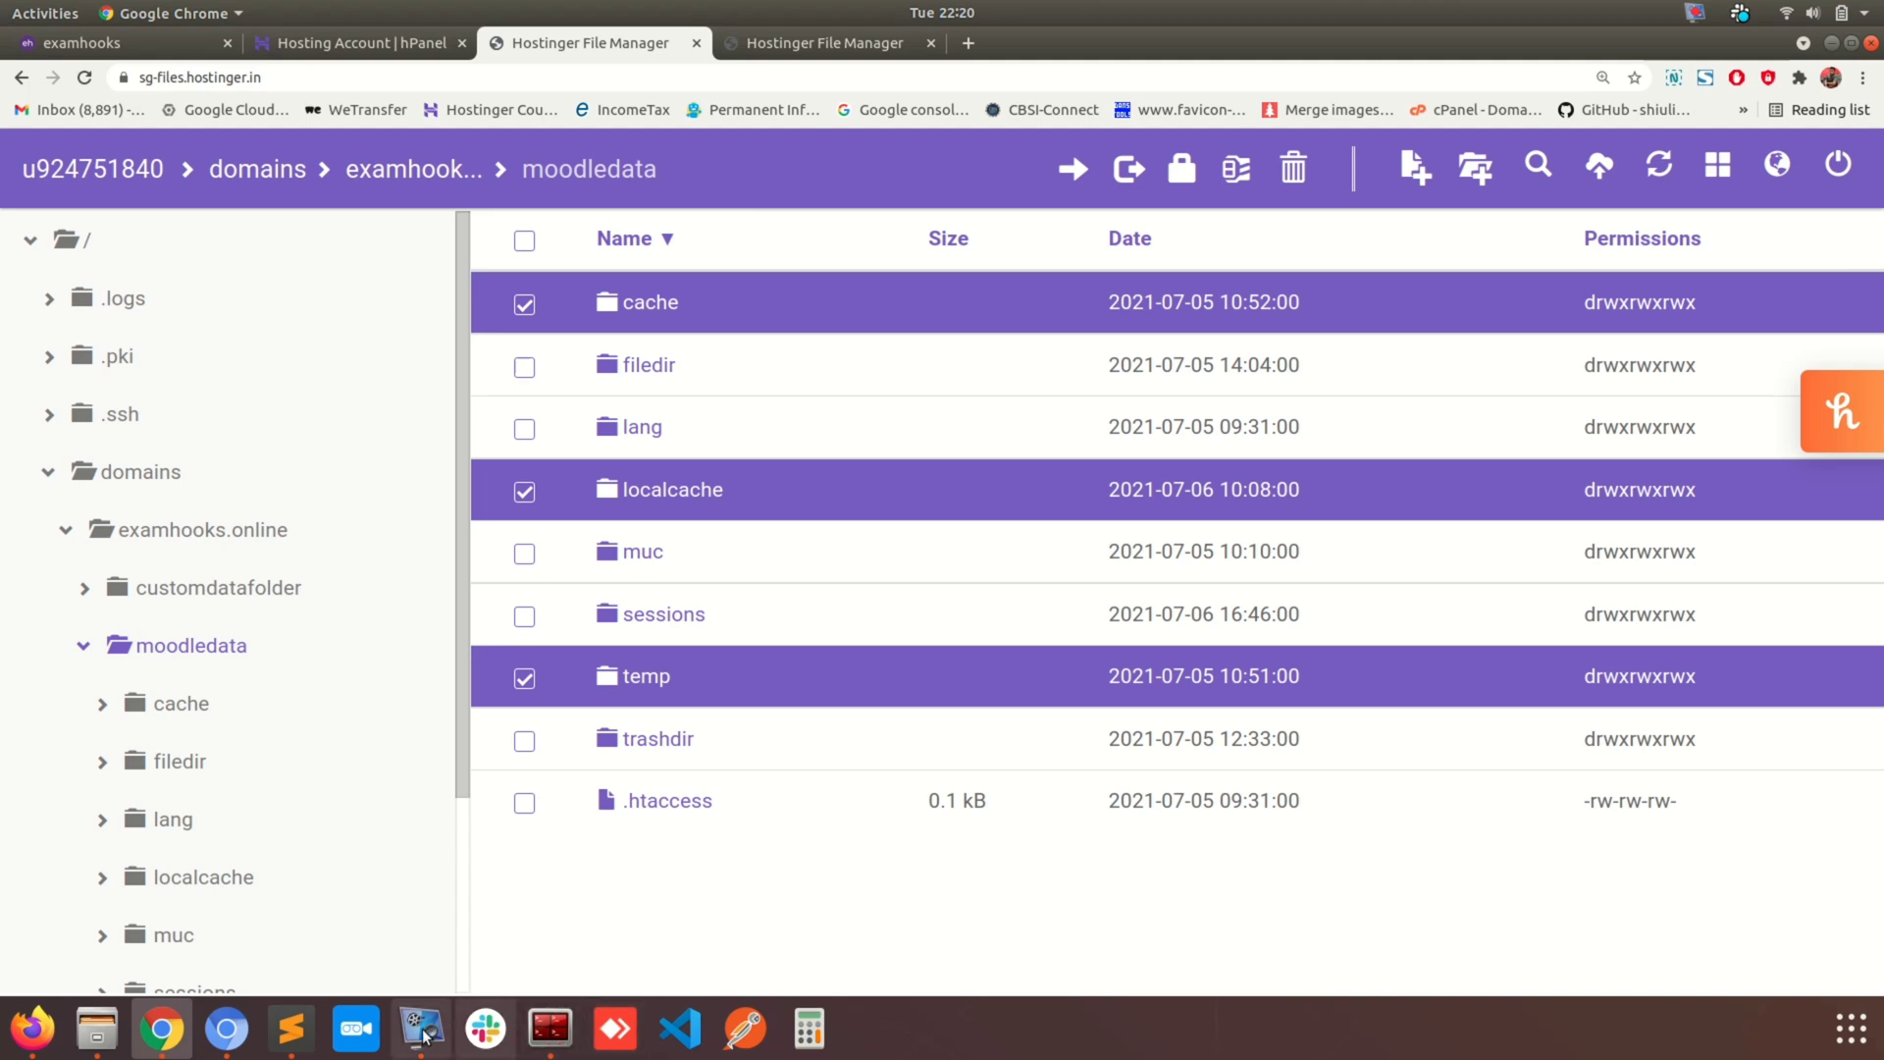
# Switch to Sublime Text and start the third instruction below the second: "3) goto Moodledatafolder and move out 3 folder", followed by an opening parenthesis.
pyautogui.click(291, 1028)
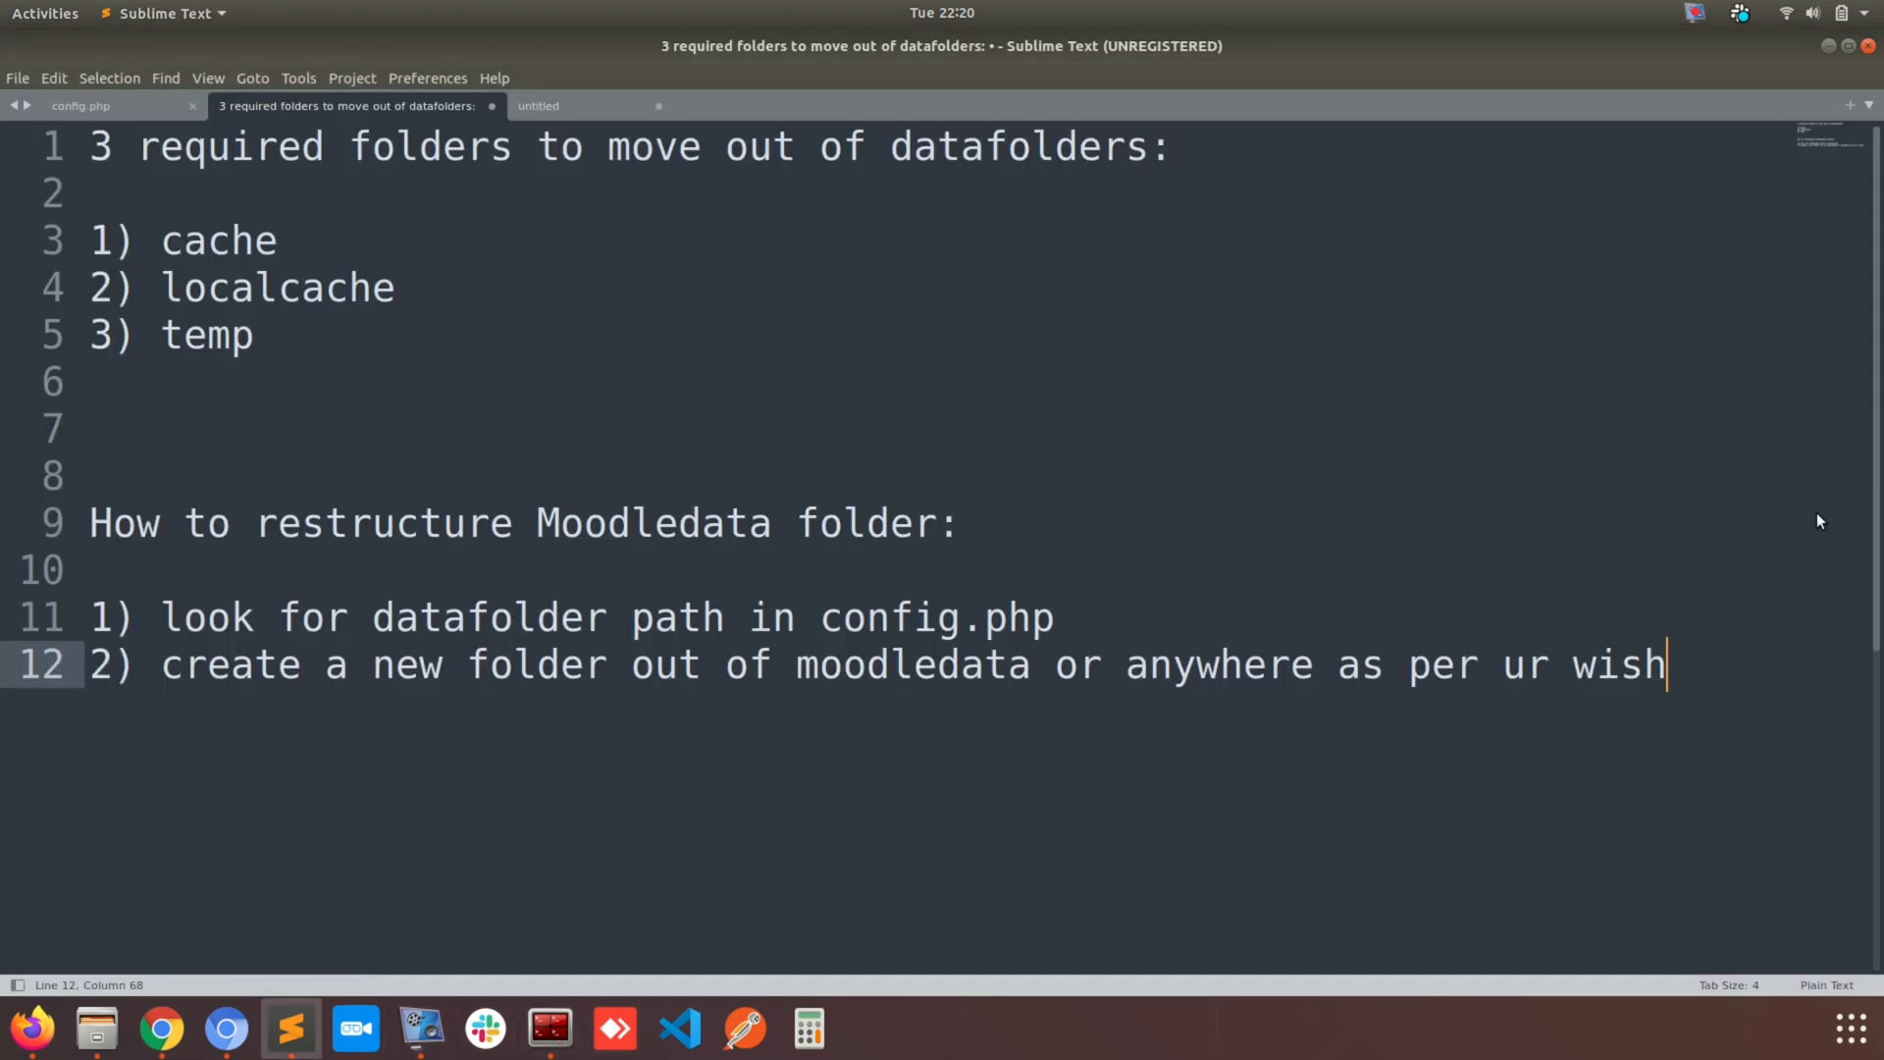
pyautogui.press('Return')
pyautogui.write('3) ')
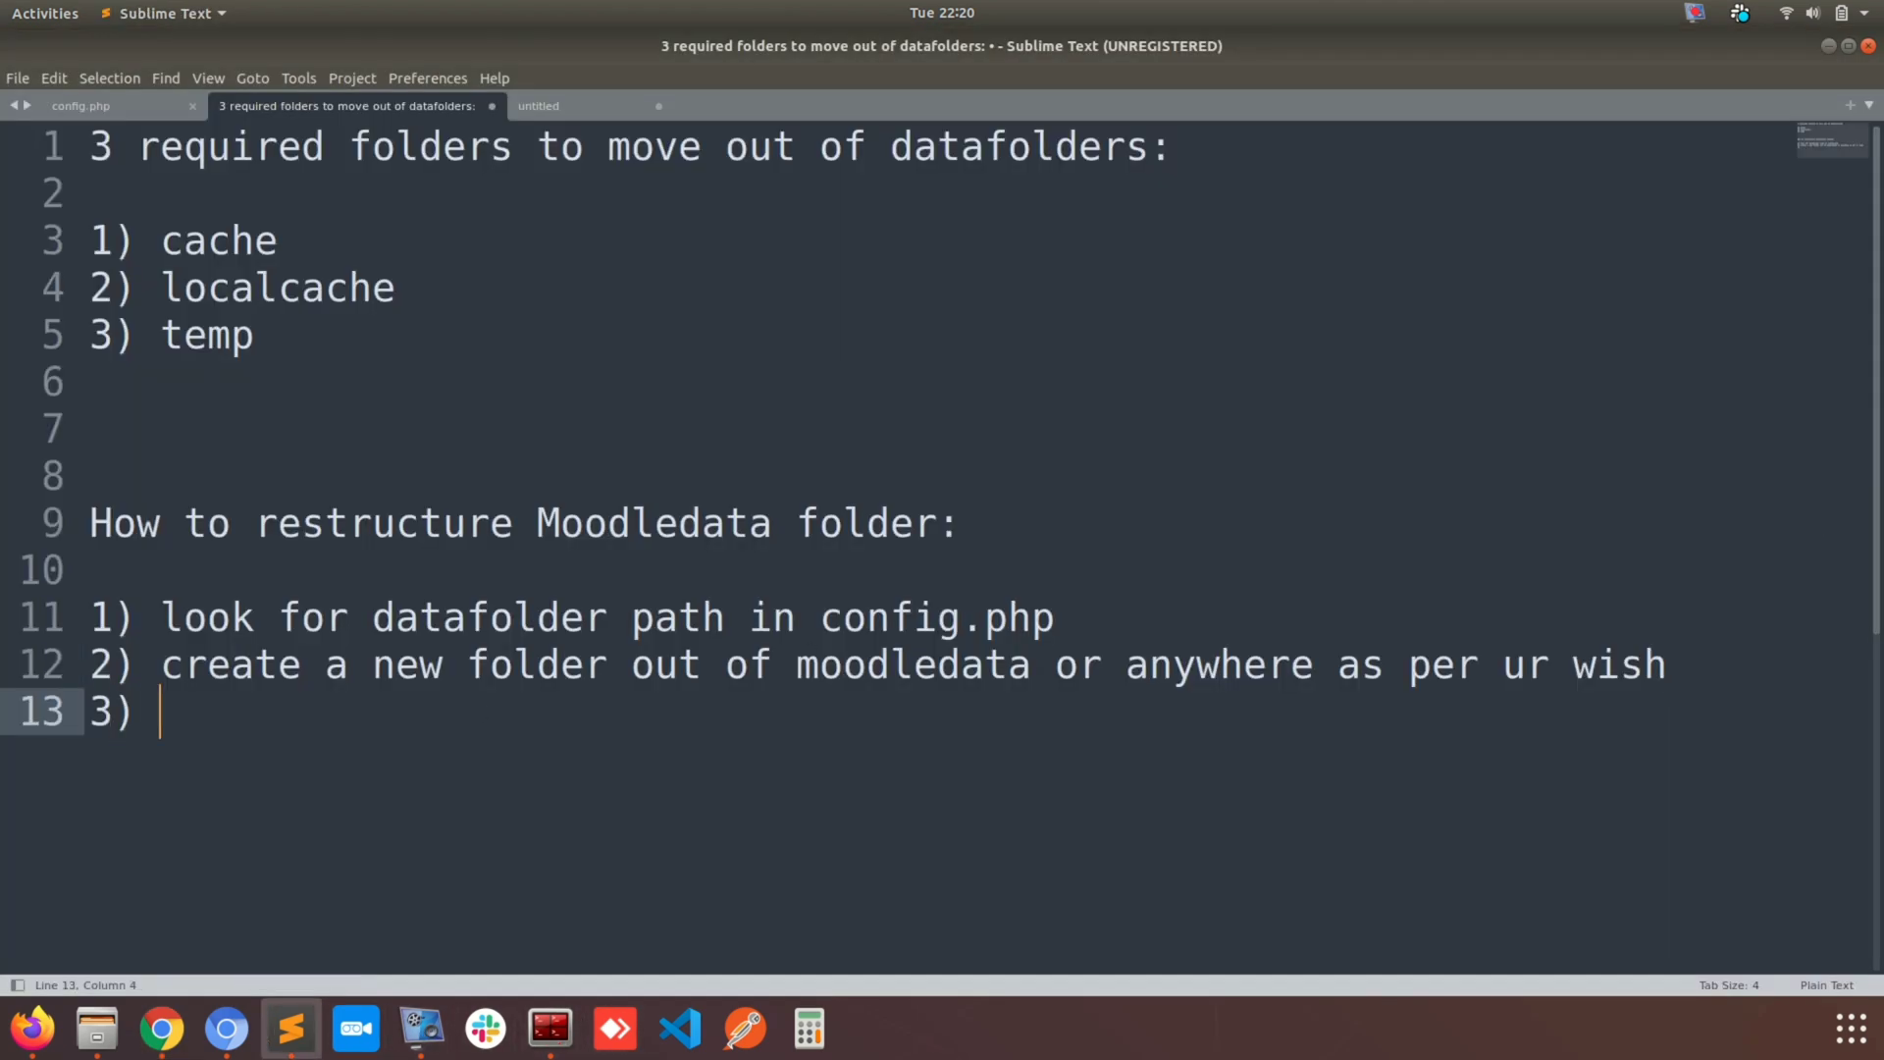
pyautogui.write('goto Mood')
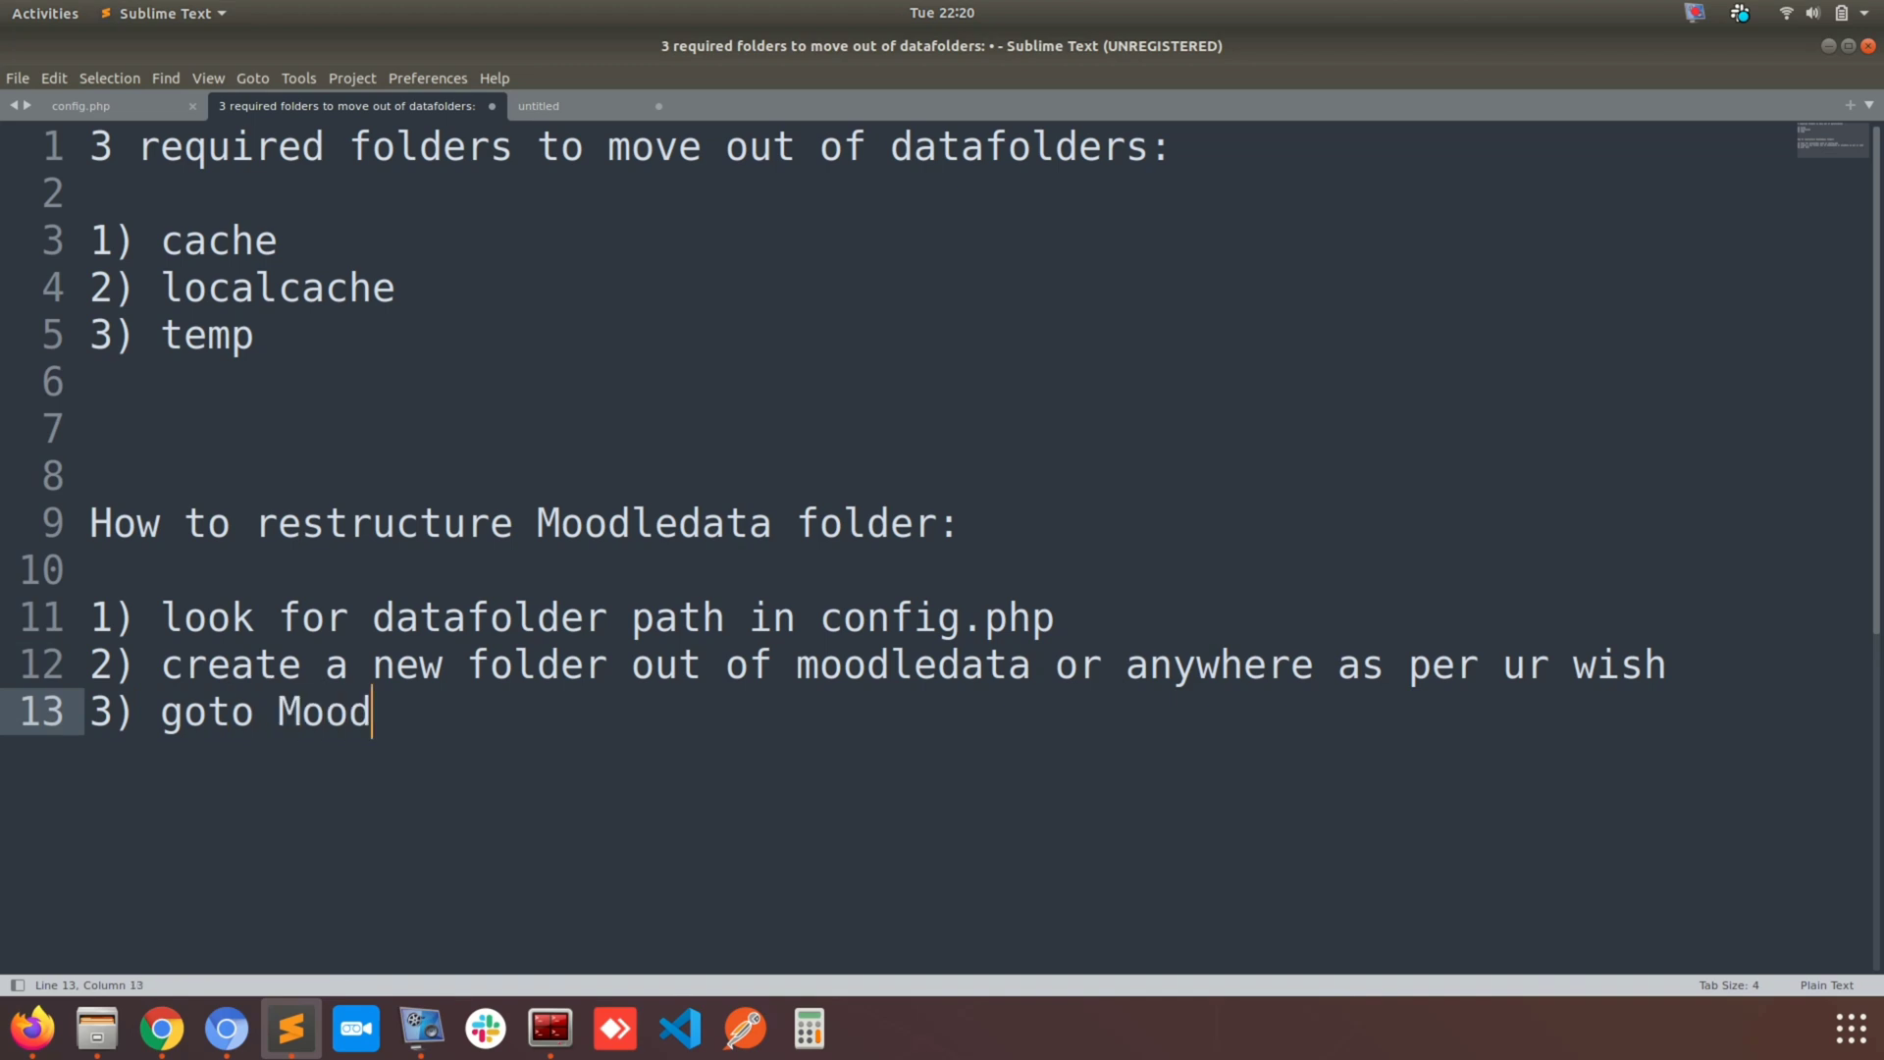
pyautogui.write('ledatao')
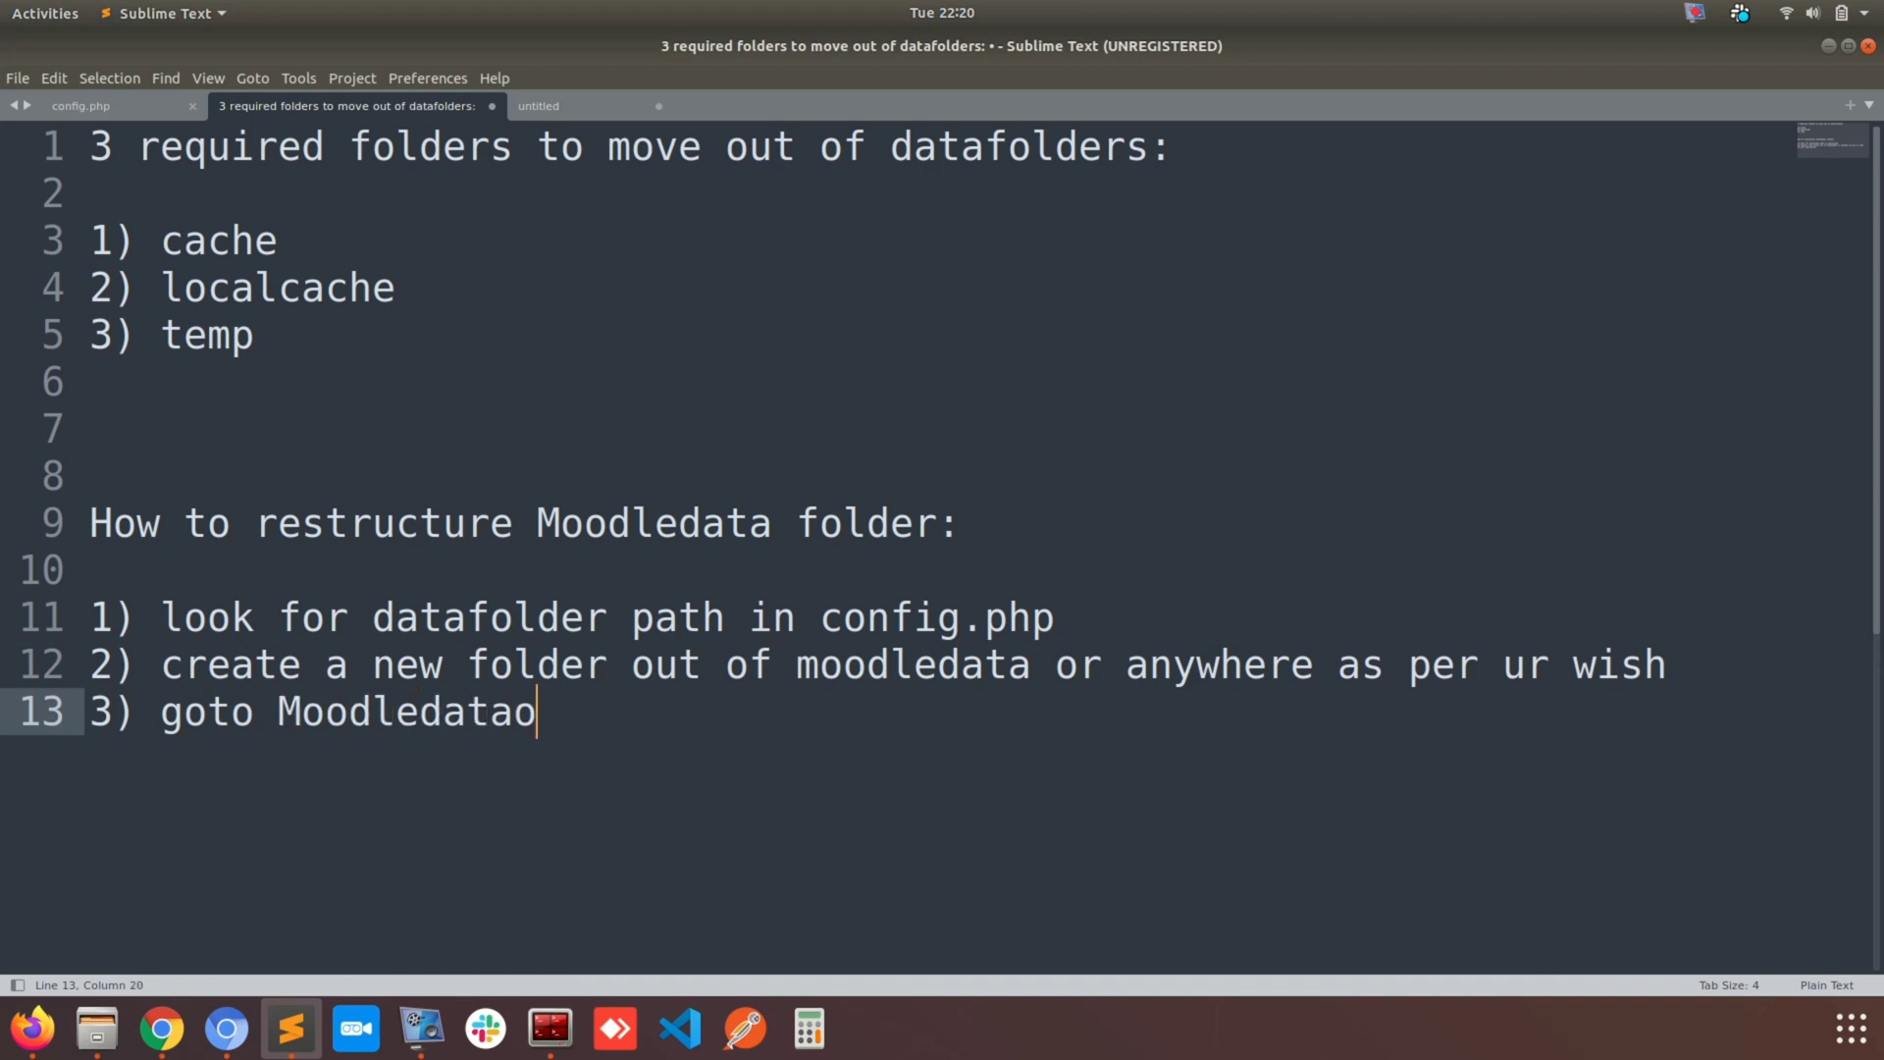
pyautogui.press('BackSpace')
pyautogui.write('folder and move ')
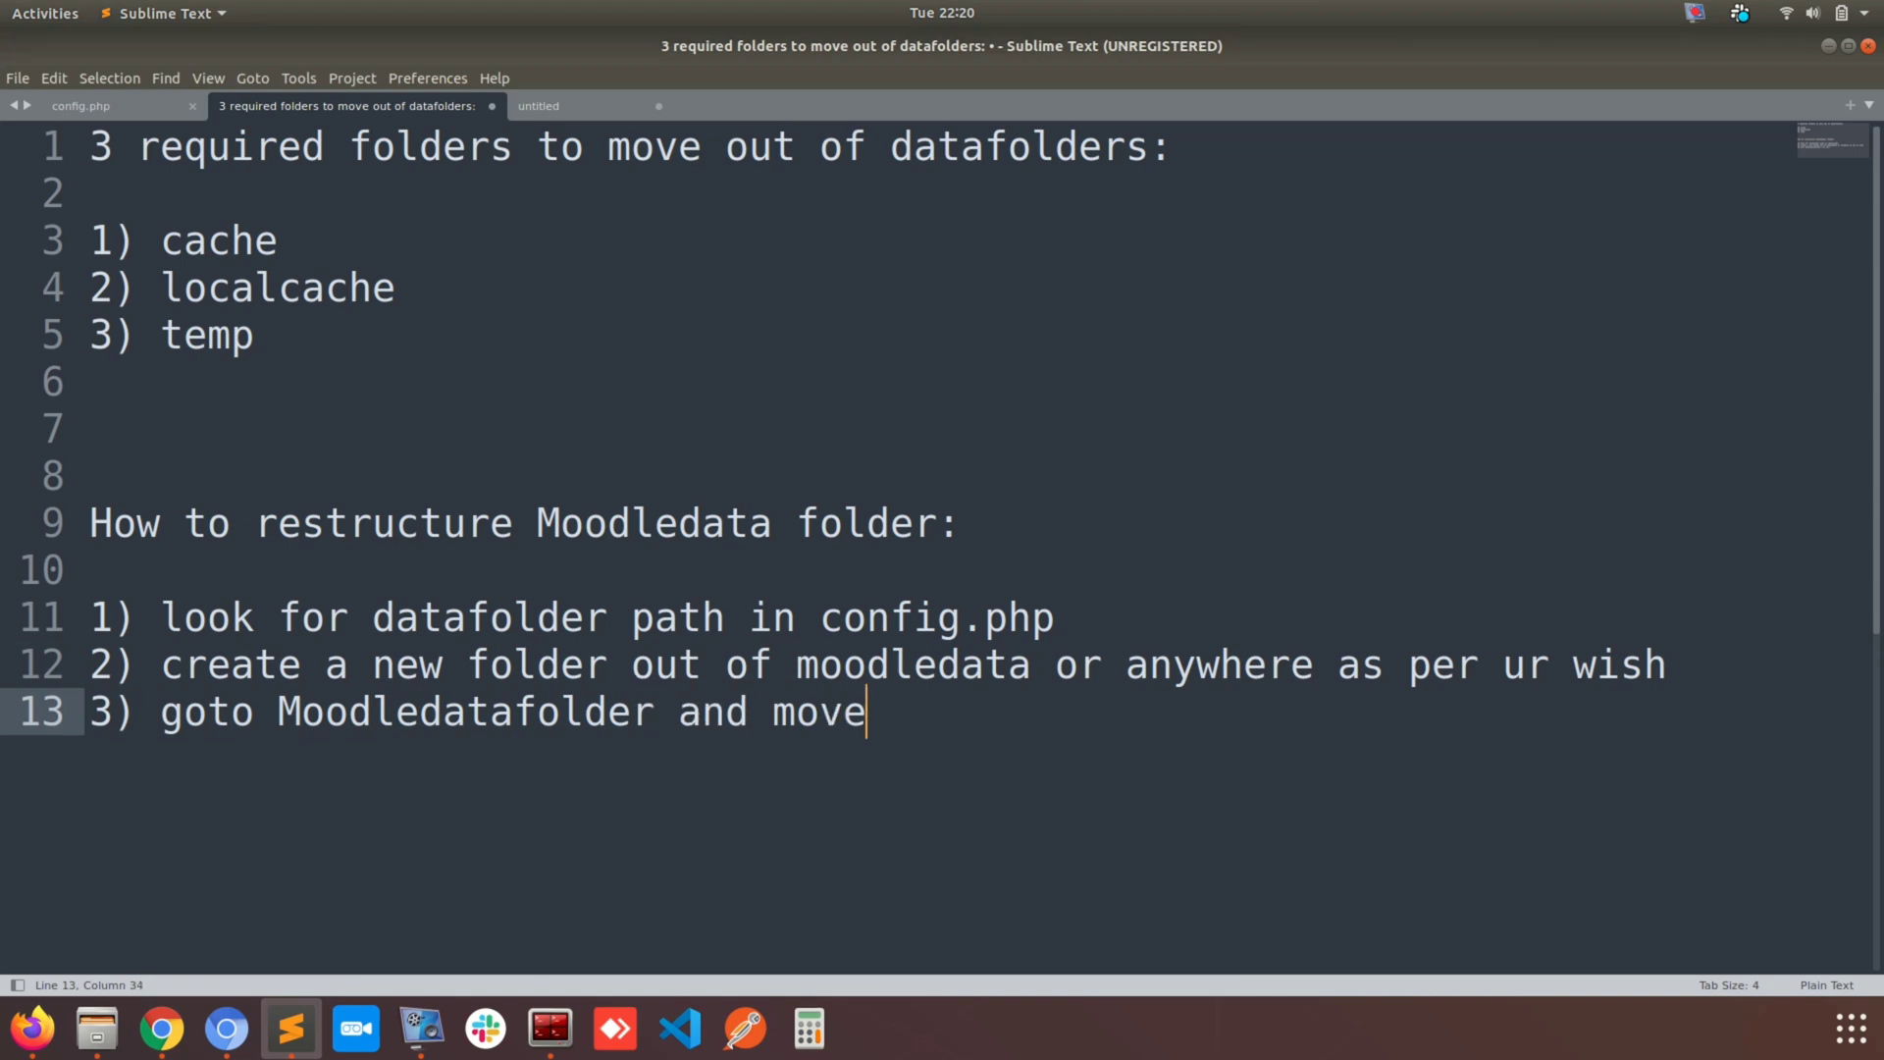
pyautogui.write('out 3 folde')
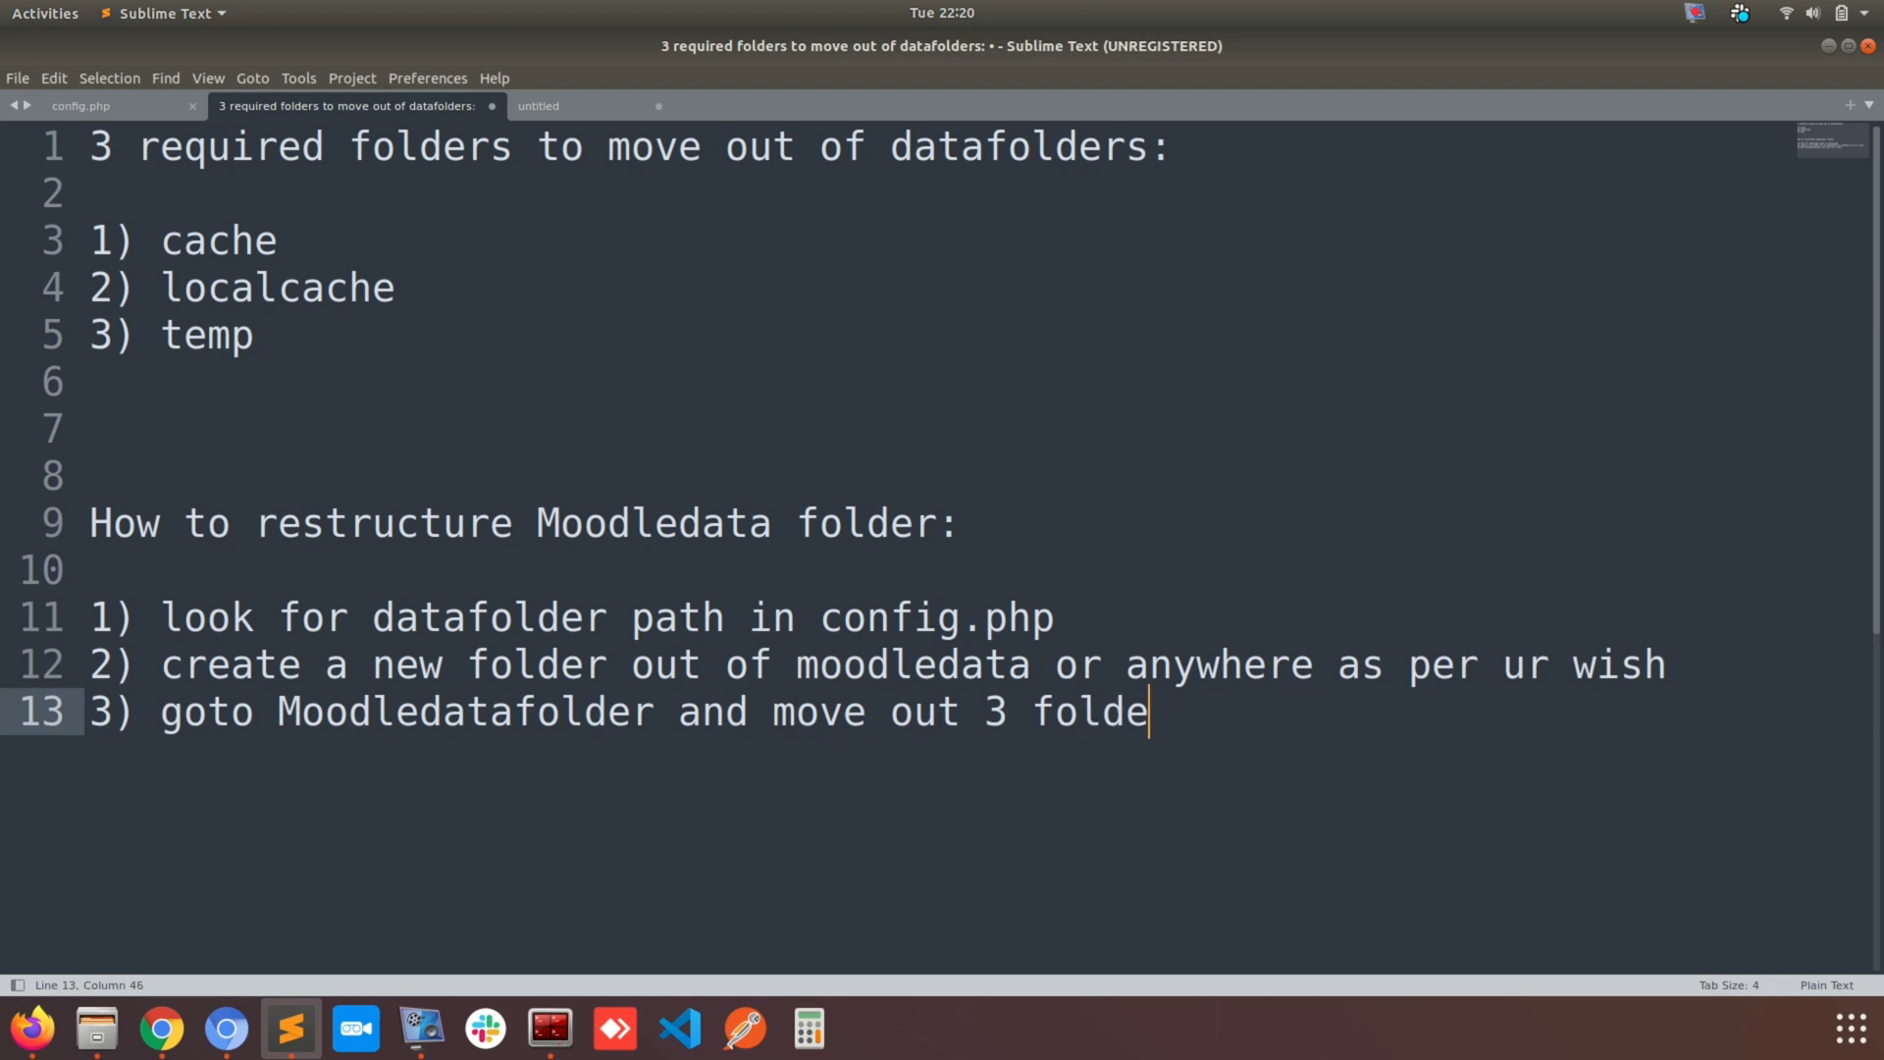
pyautogui.write('r (')
# List the folders in parentheses at the end of the third instruction as "(cache,localcache,temp)".
pyautogui.moveTo(290, 374); pyautogui.dragTo(99, 242)
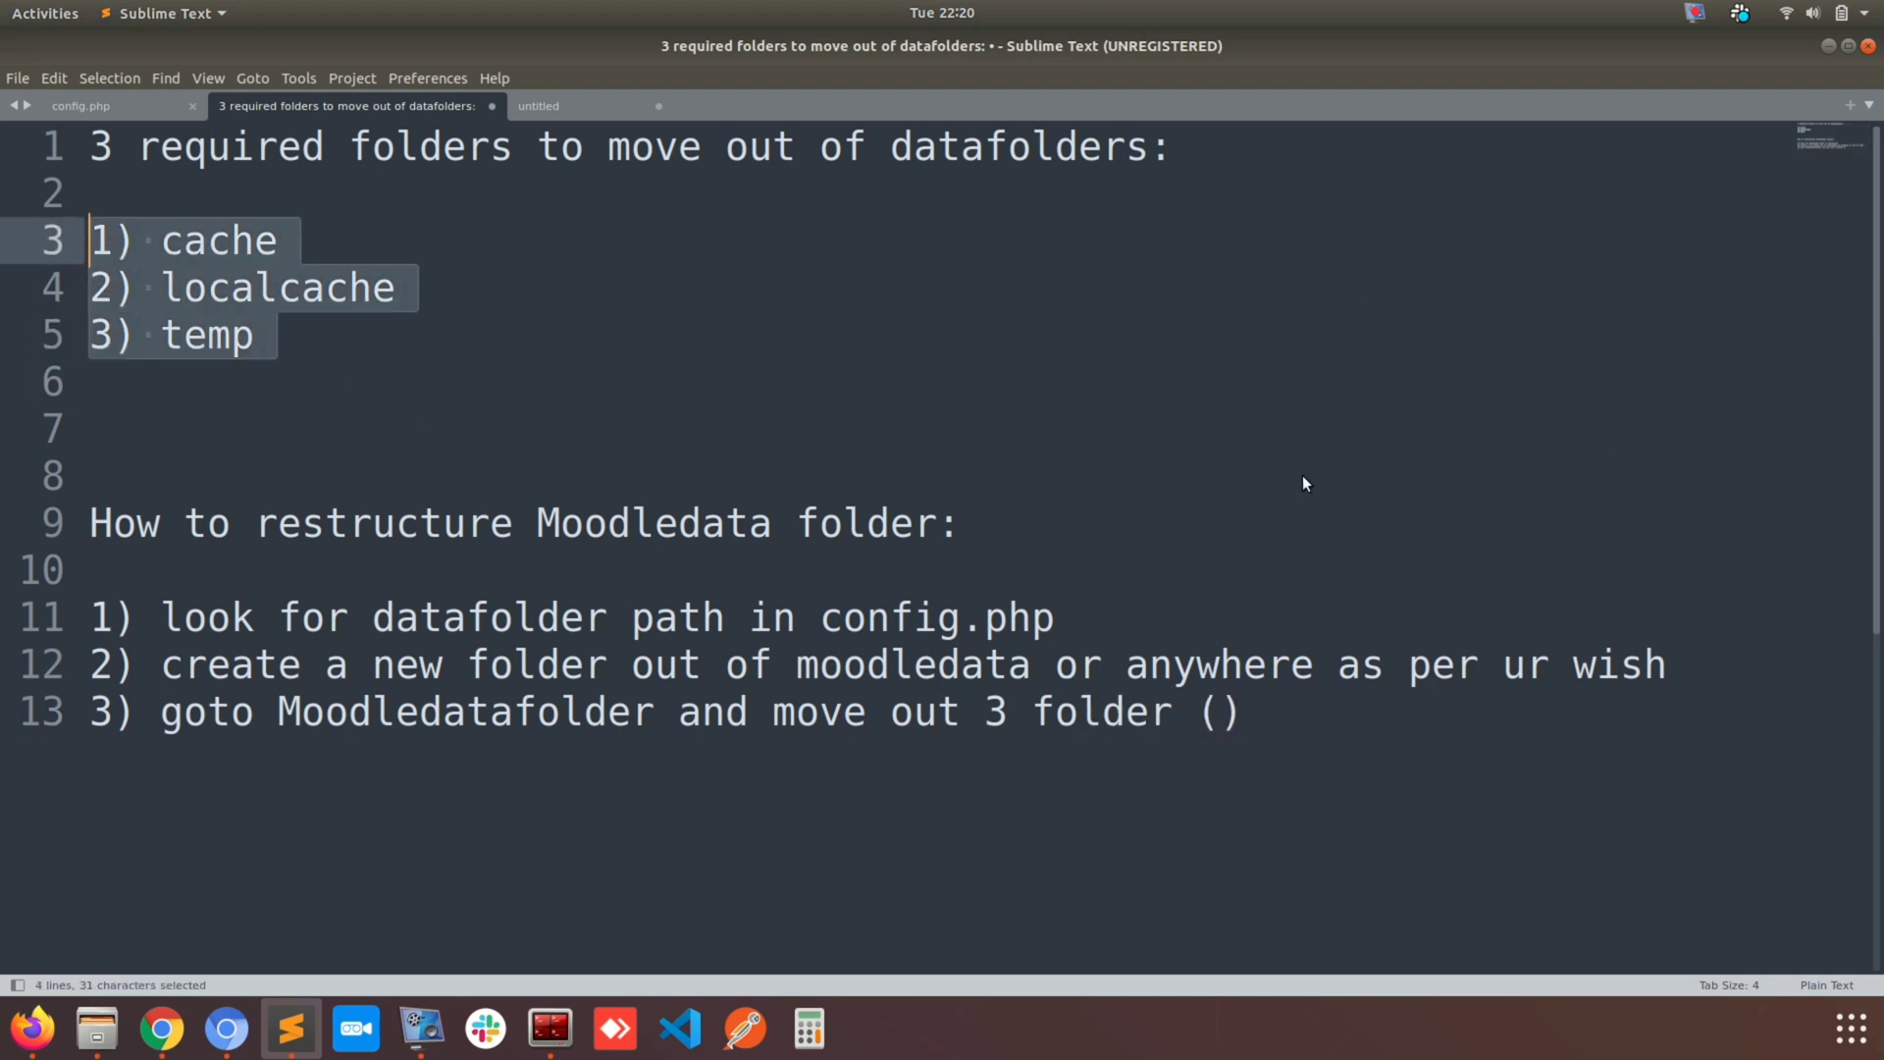
pyautogui.click(1227, 721)
pyautogui.write('cache')
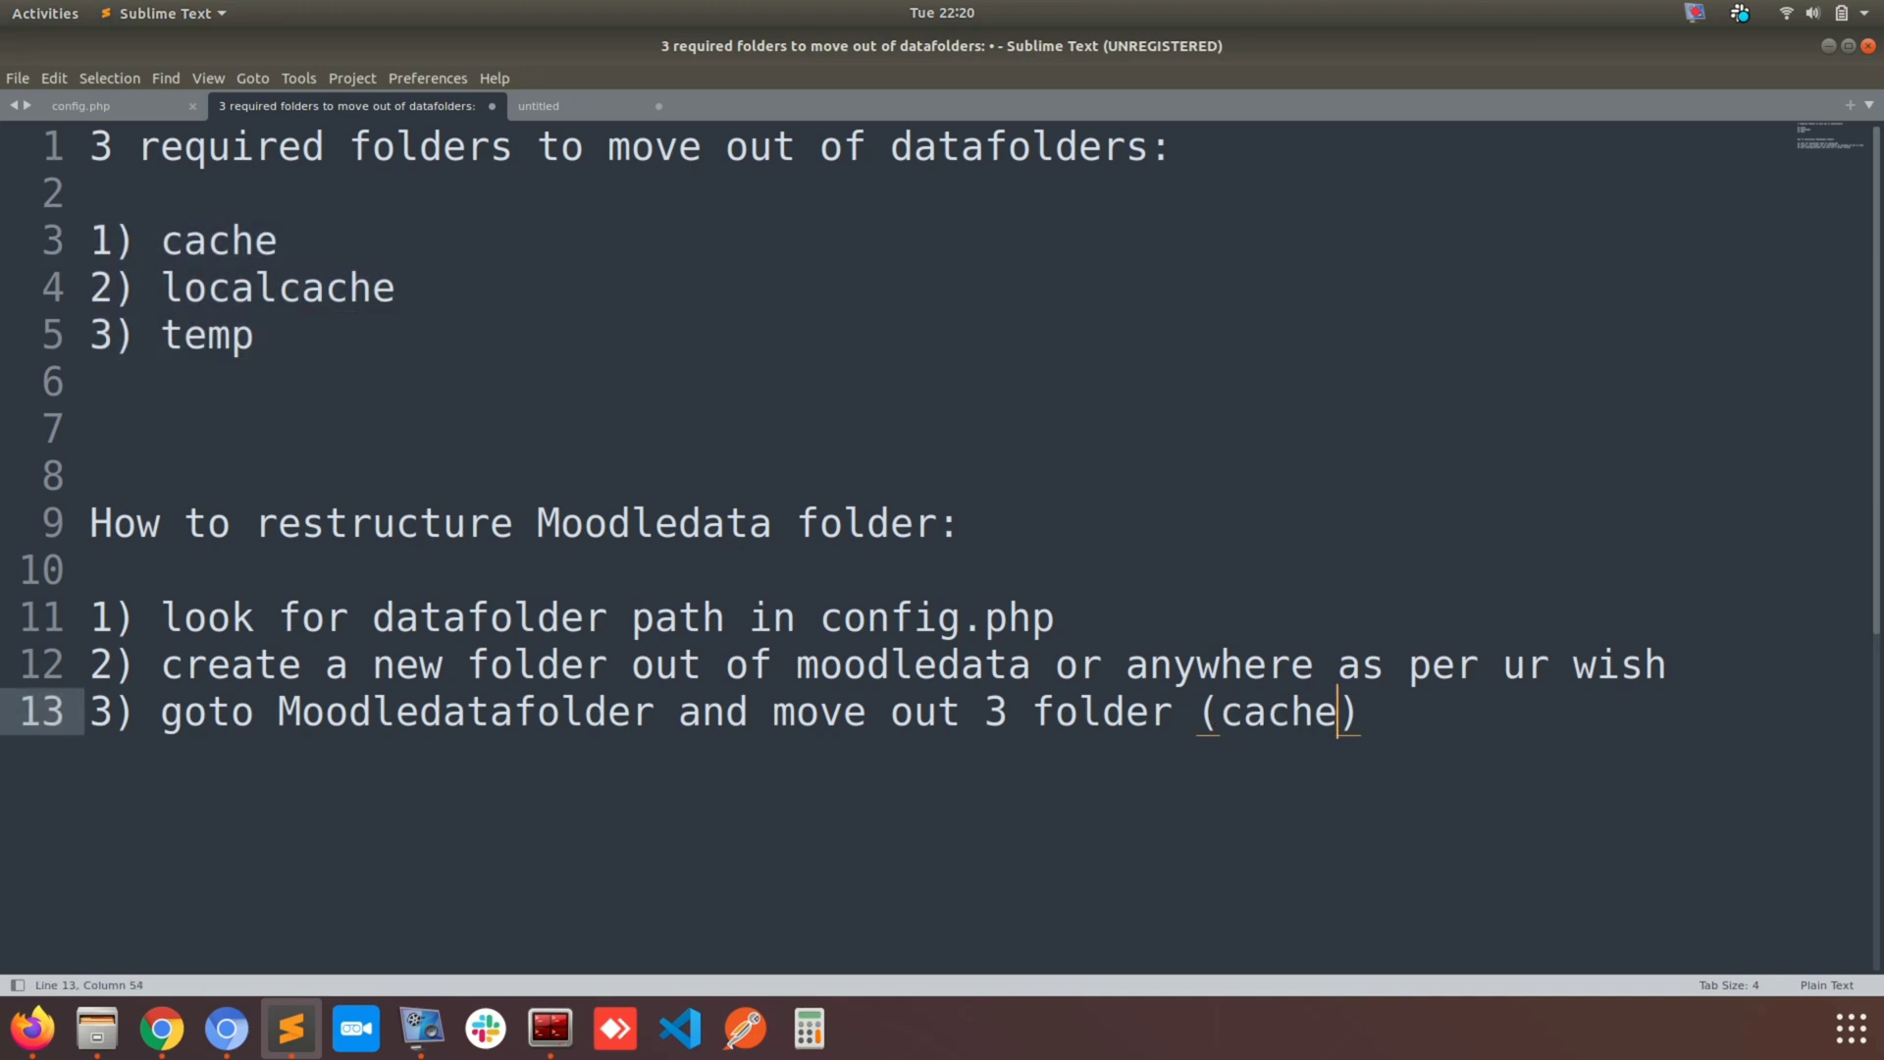
pyautogui.write(',localcache')
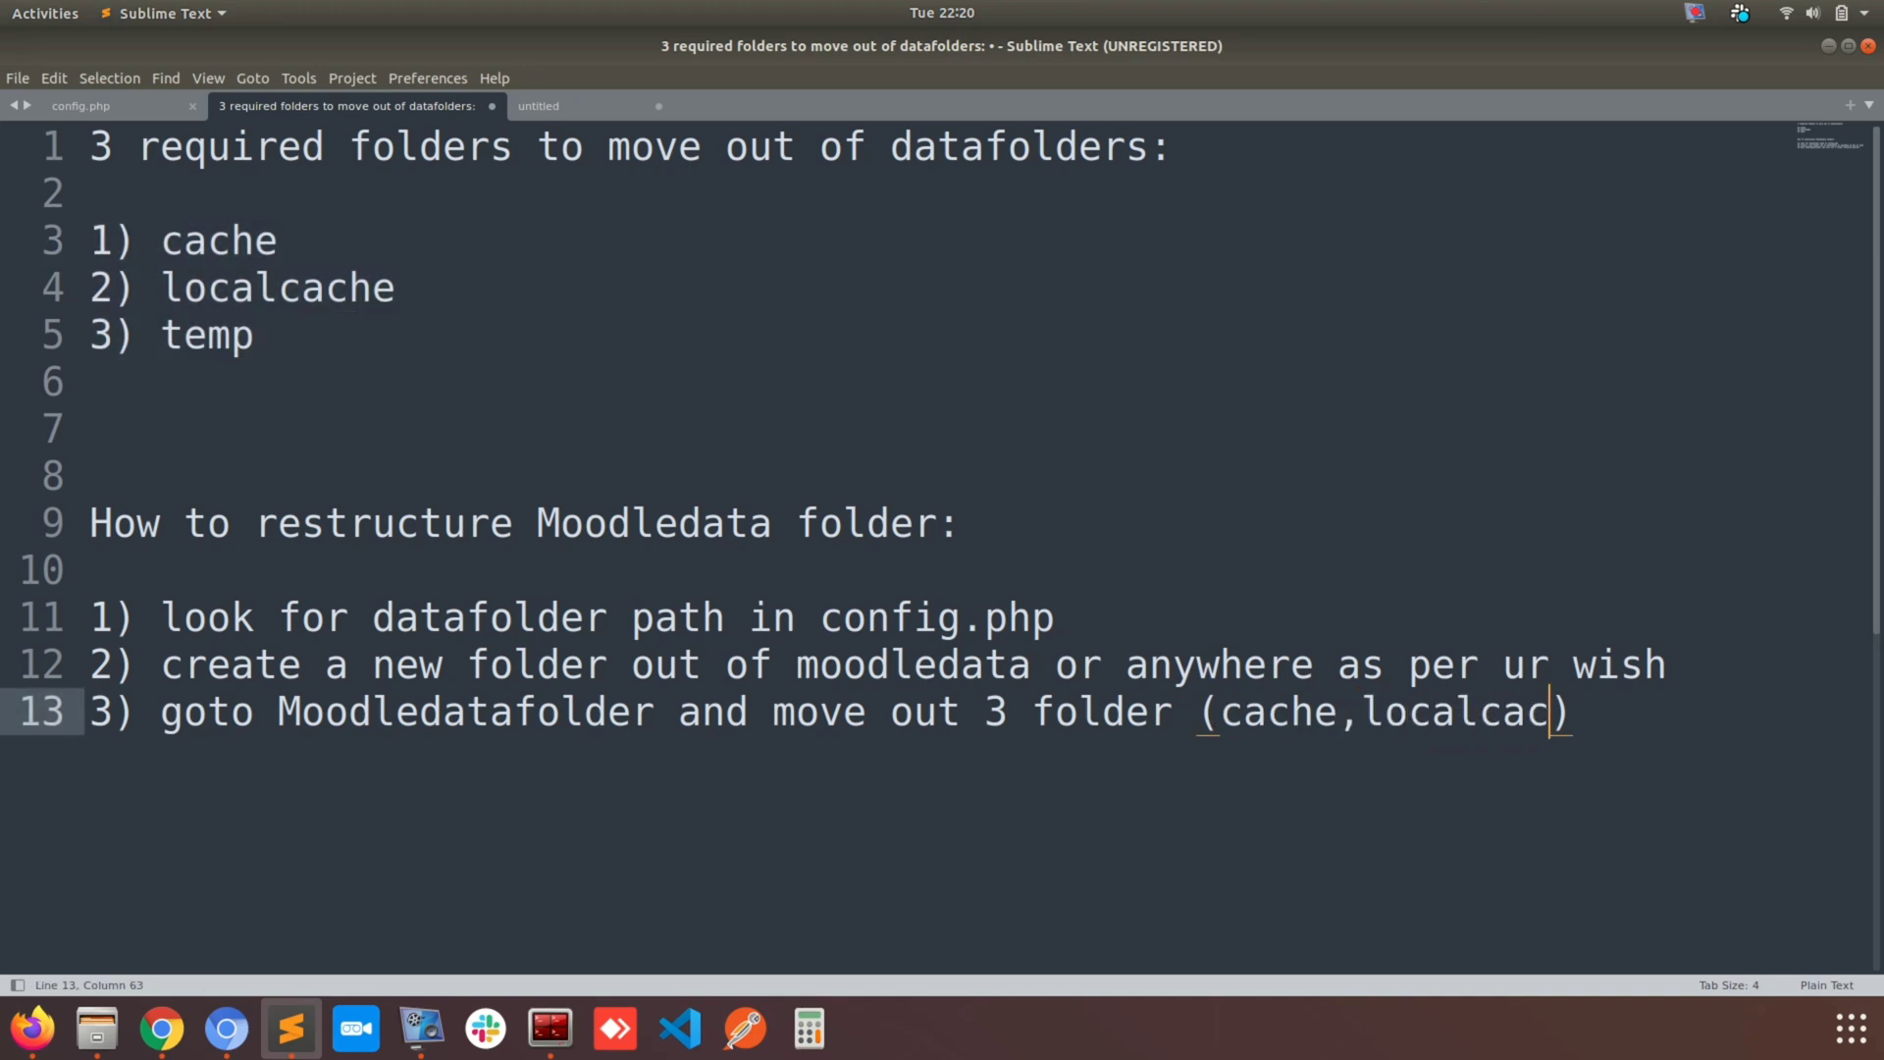
pyautogui.write(',te')
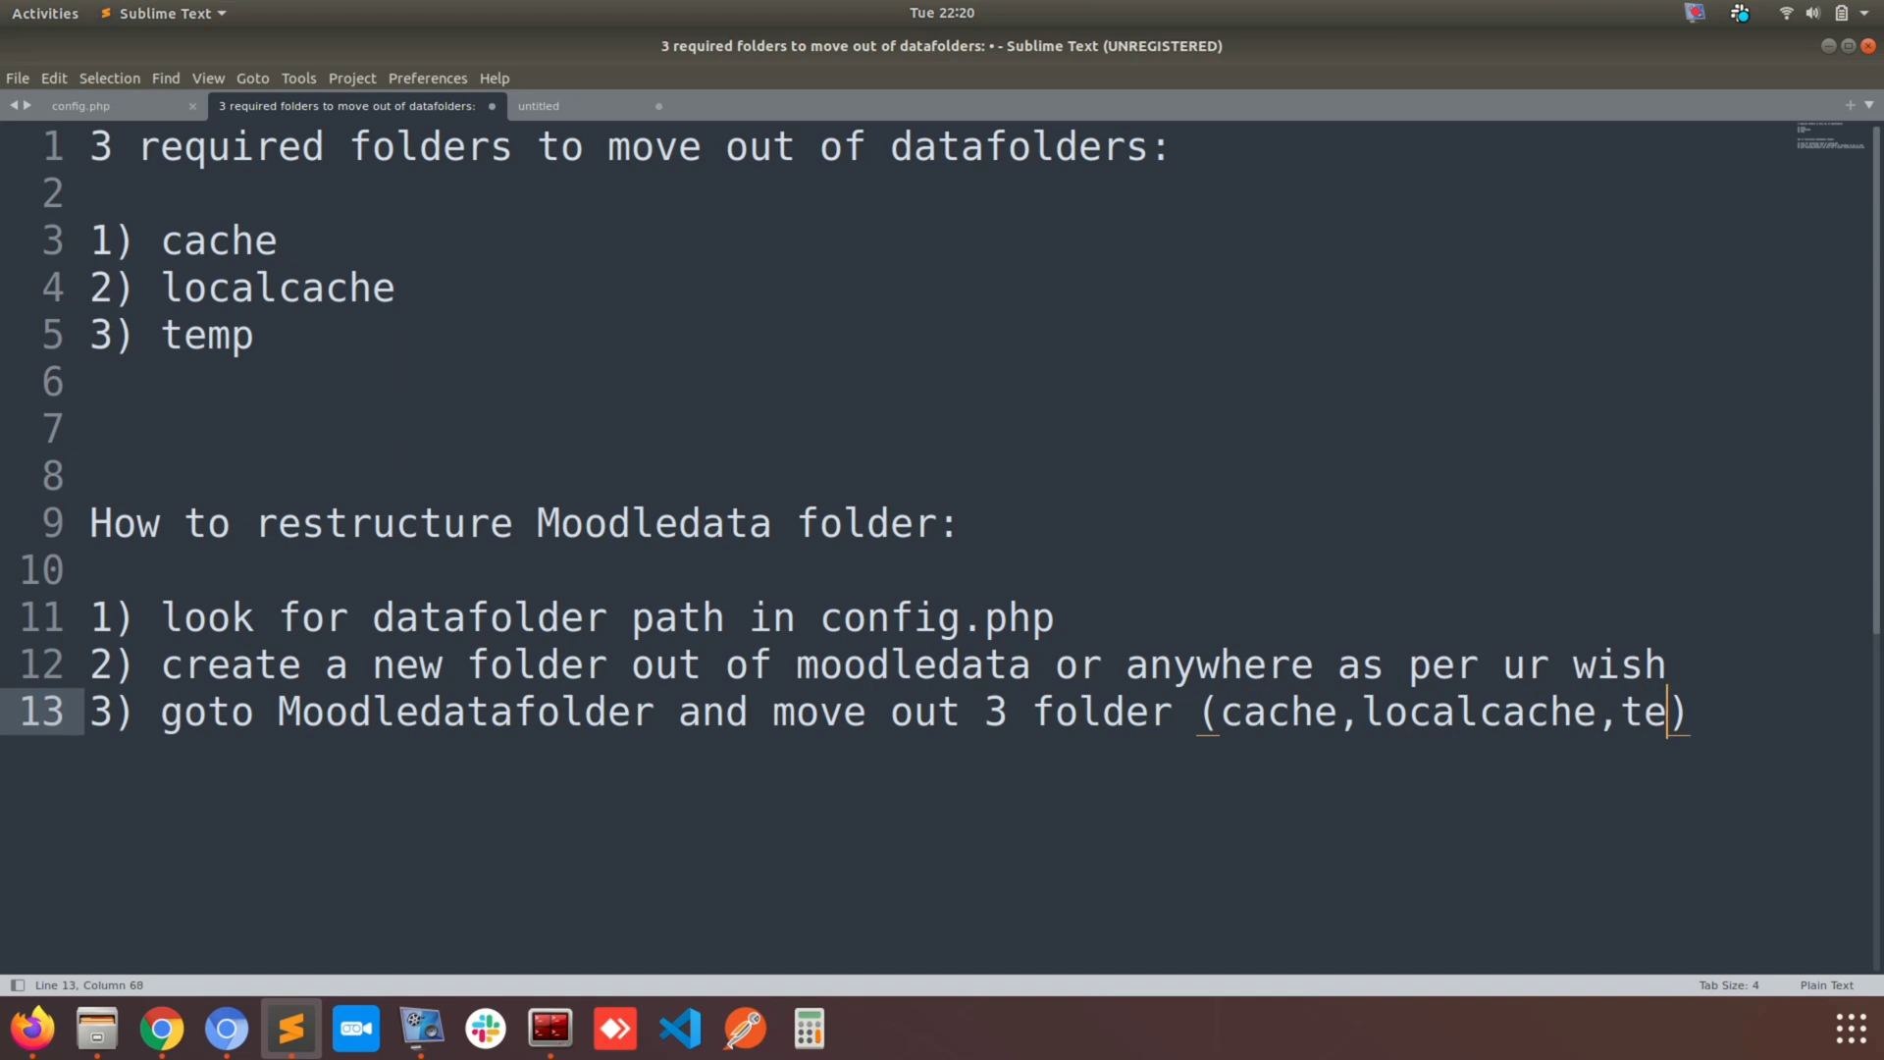
pyautogui.write('mp)')
# Continue the third instruction on a new line with "into newly created folder".
pyautogui.click(1182, 699)
pyautogui.press('End')
pyautogui.press('Return')
pyautogui.write('into ')
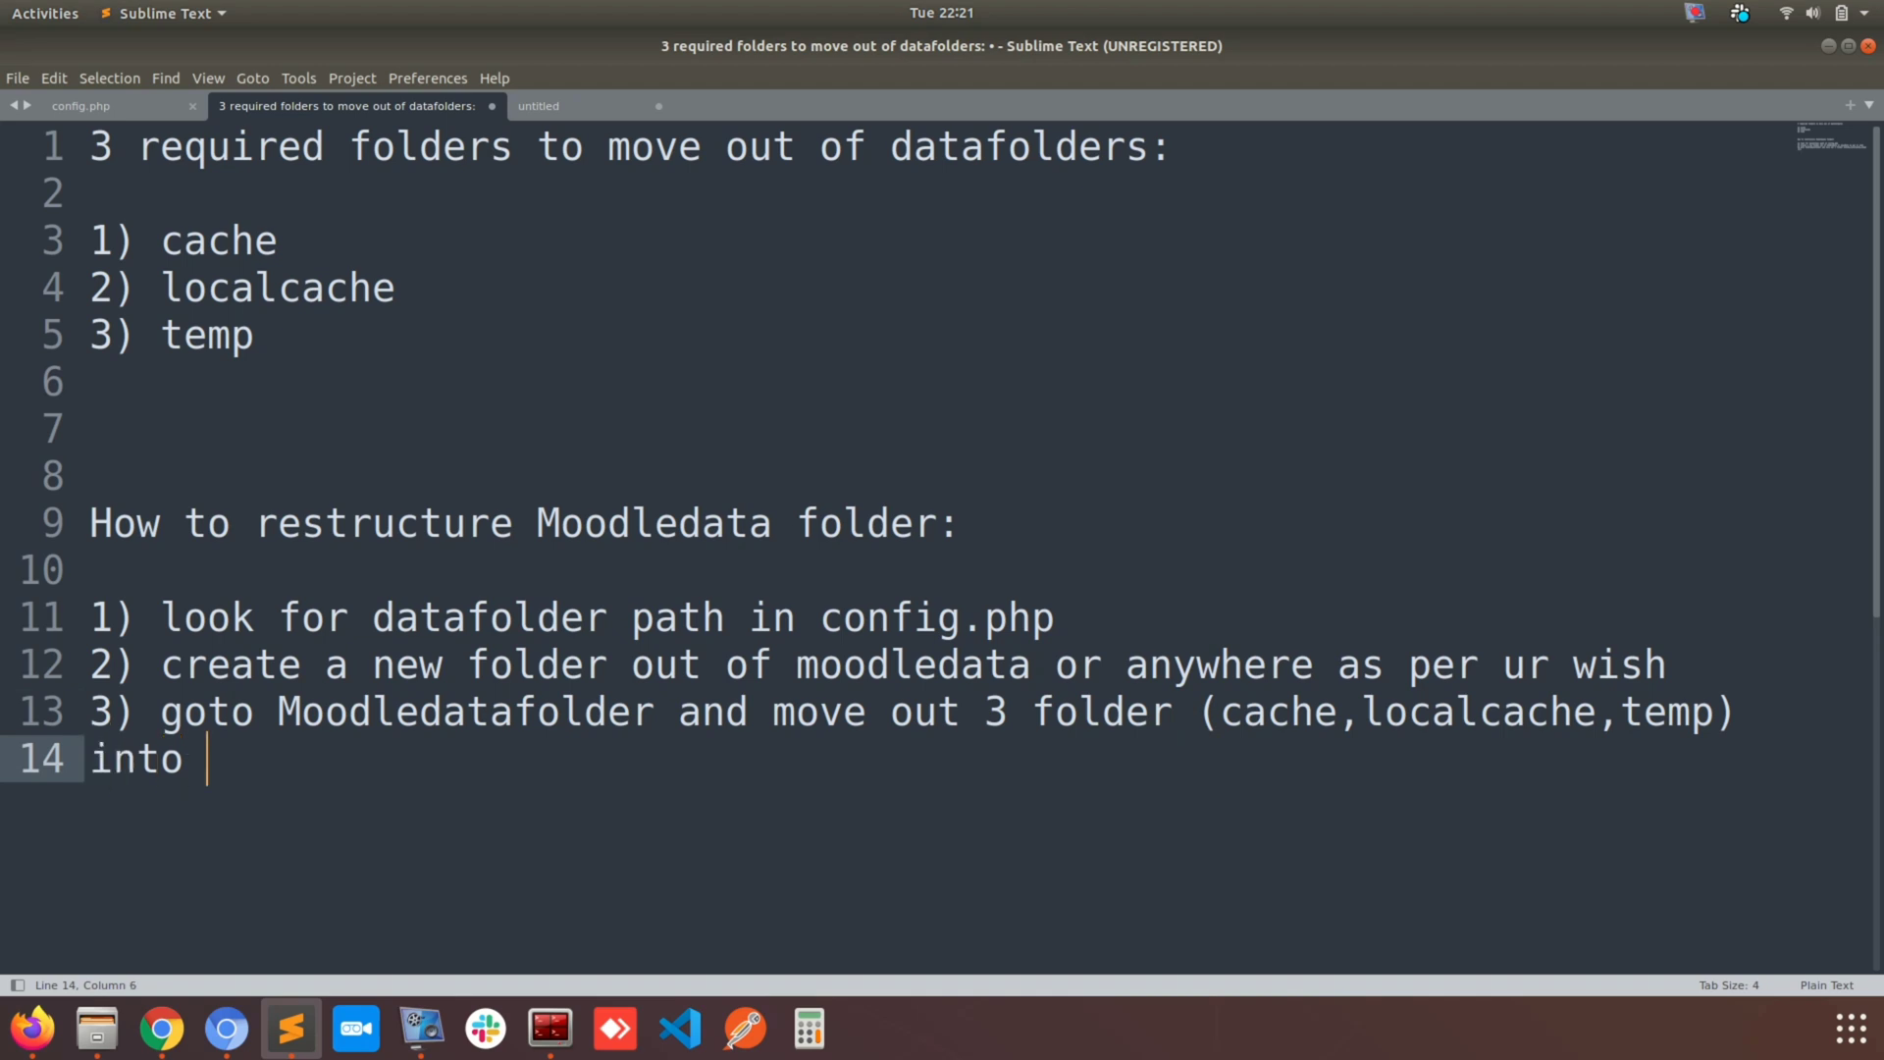
pyautogui.write('new folder')
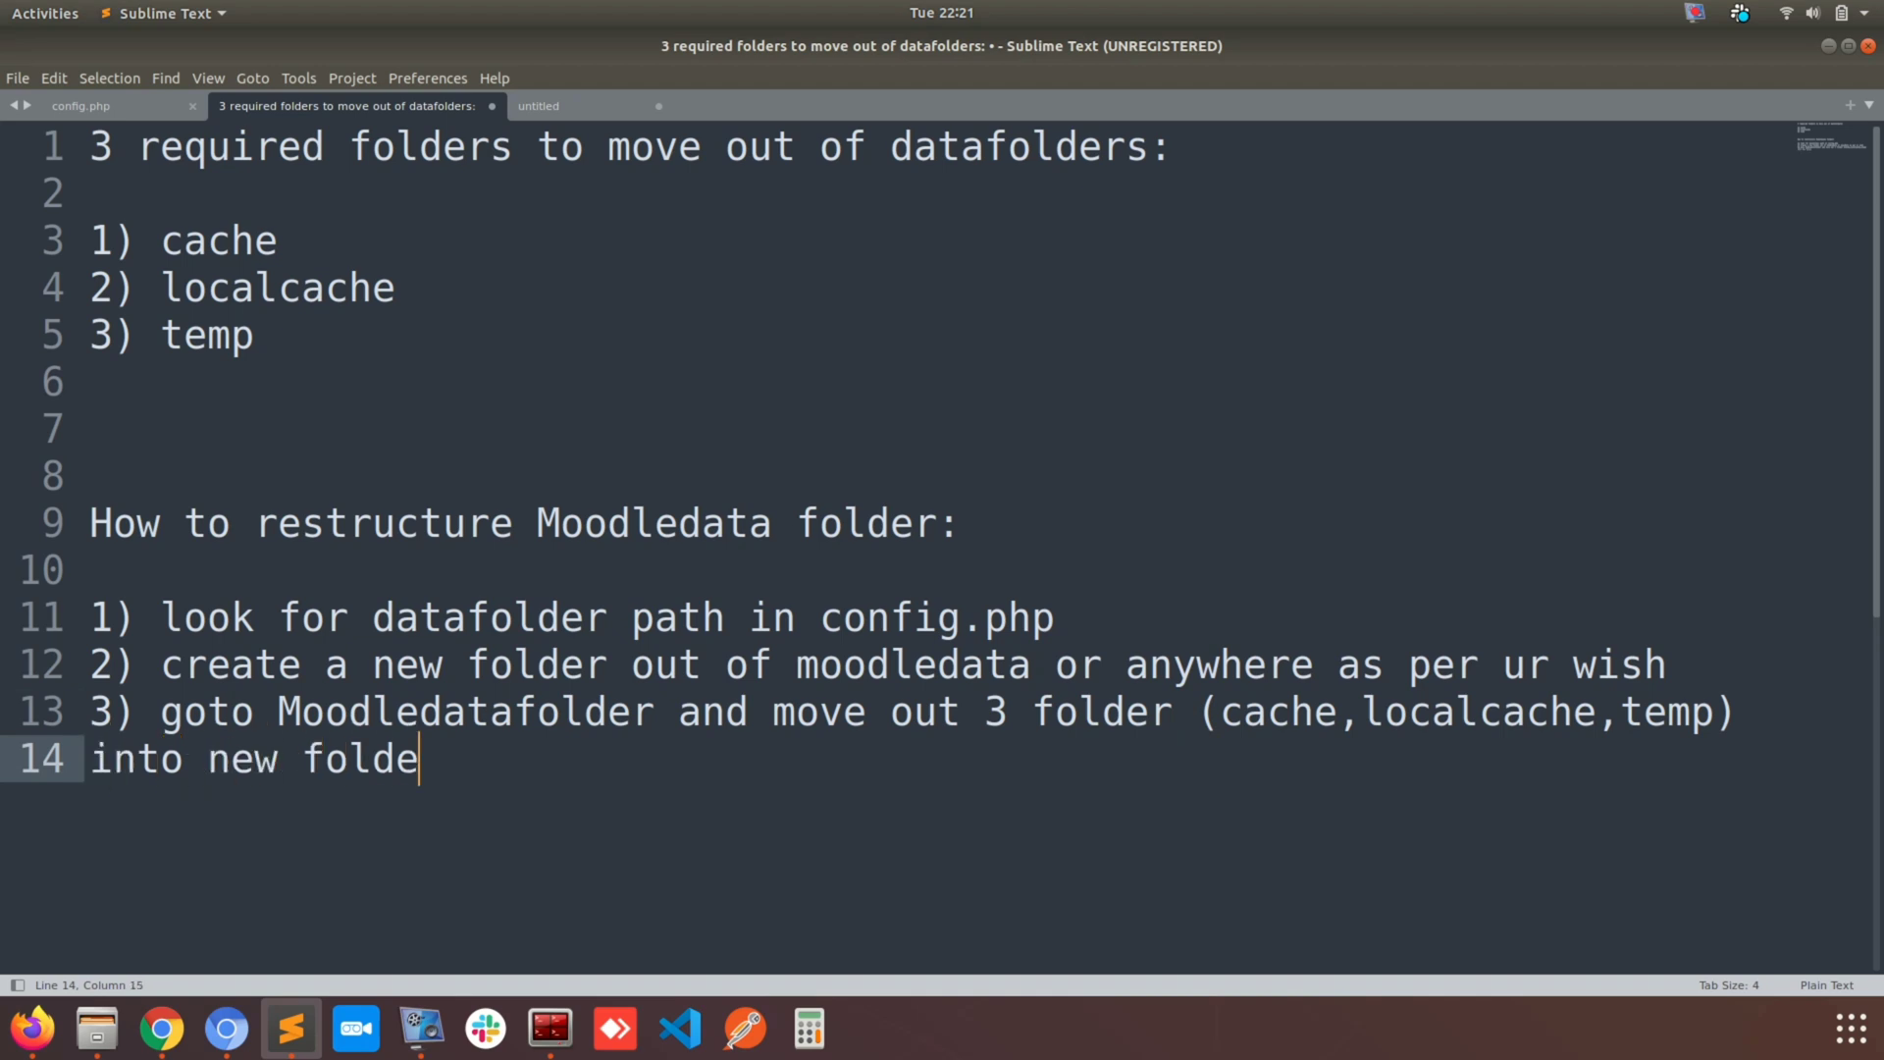
pyautogui.press('Left')
pyautogui.press('Left')
pyautogui.press('Left')
pyautogui.press('Left')
pyautogui.press('Left')
pyautogui.press('Left')
pyautogui.press('Left')
pyautogui.write('ly created')
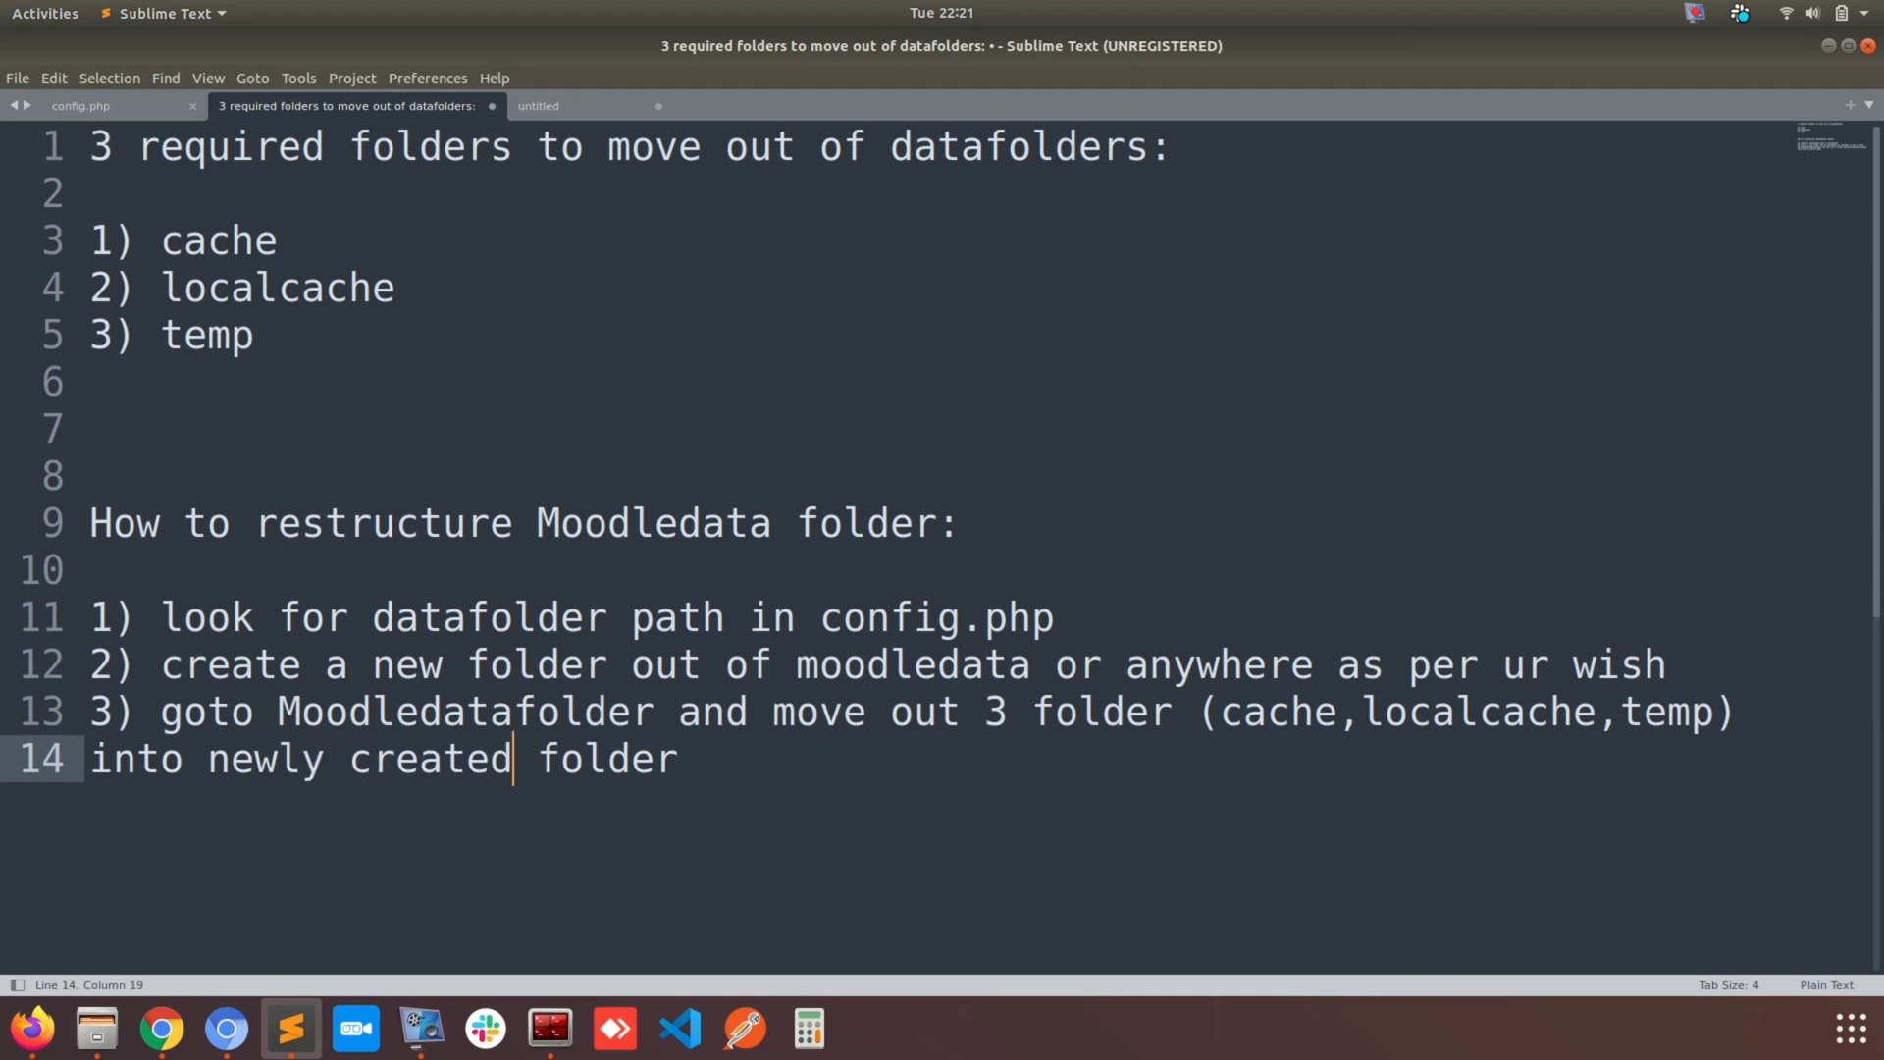
# Switch back to the Hostinger File Manager and move the three selected folders to /domains/examhooks.online/customdatafolder.
pyautogui.hotkey('alt', 'Tab')
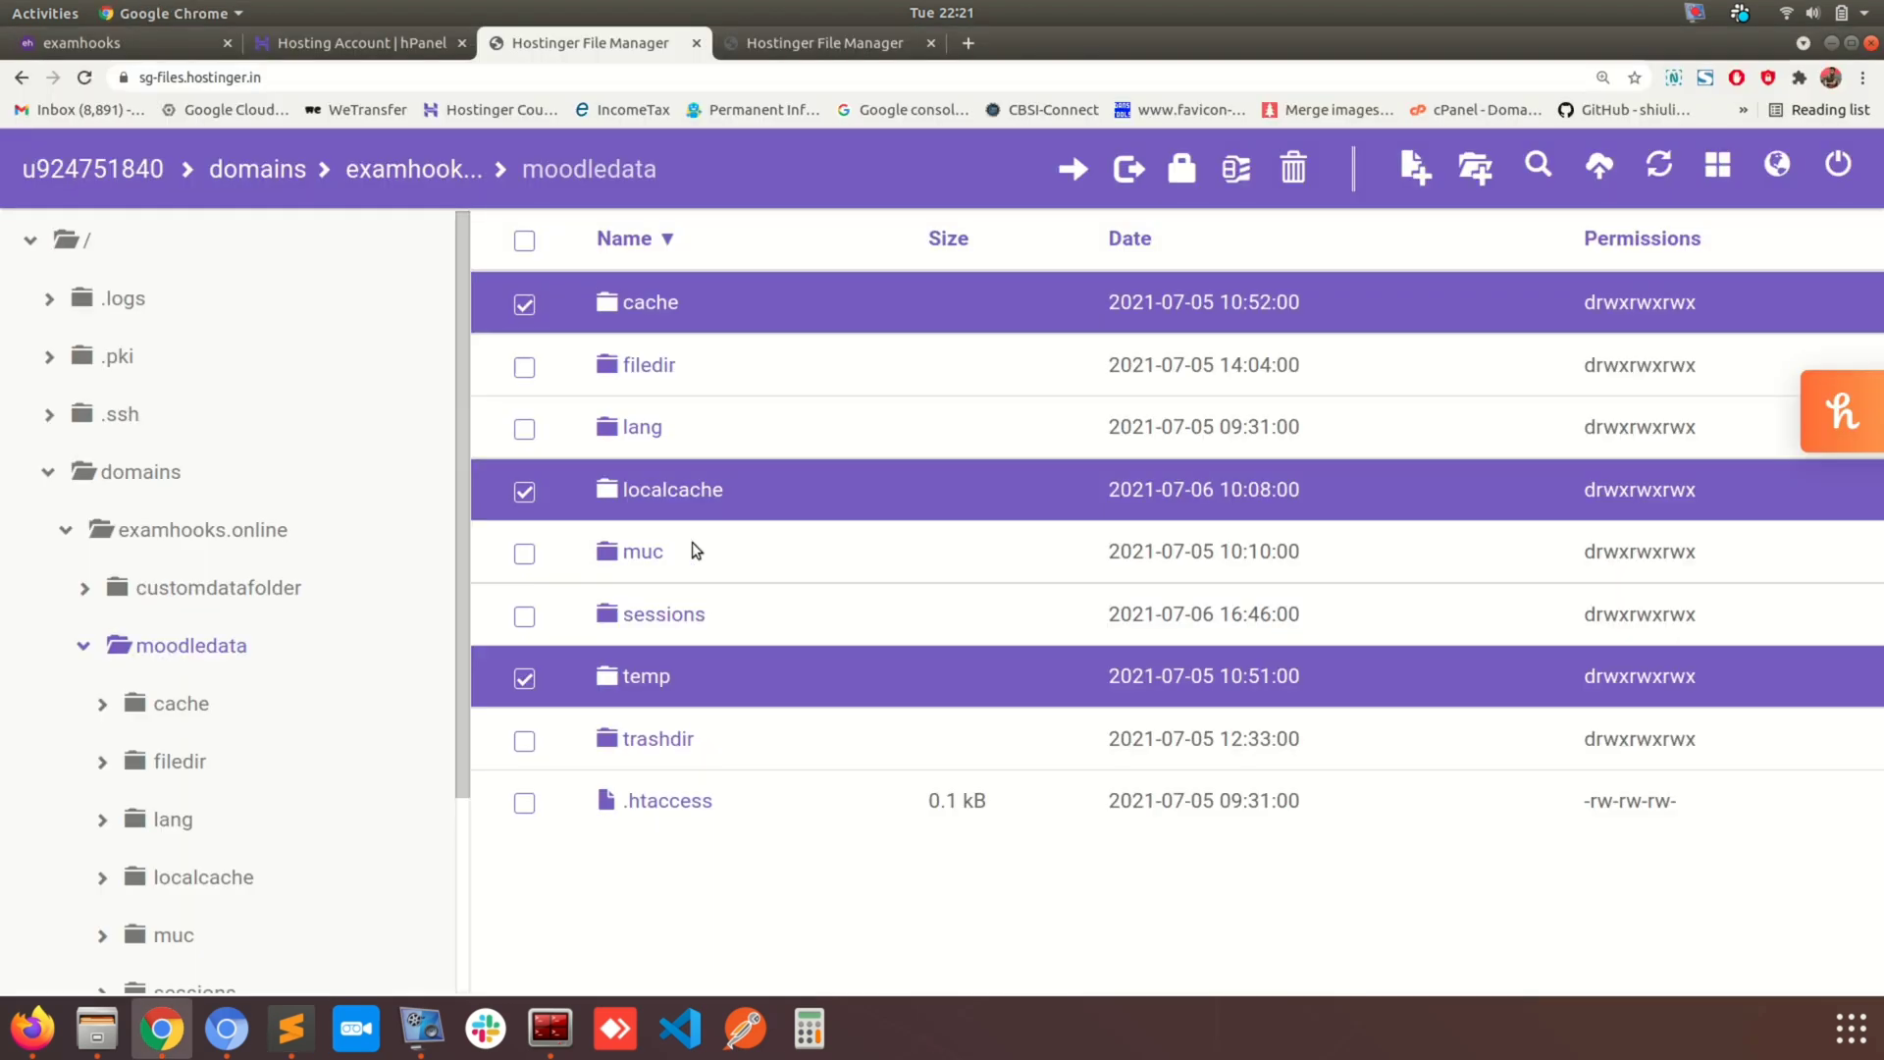
pyautogui.click(1068, 172)
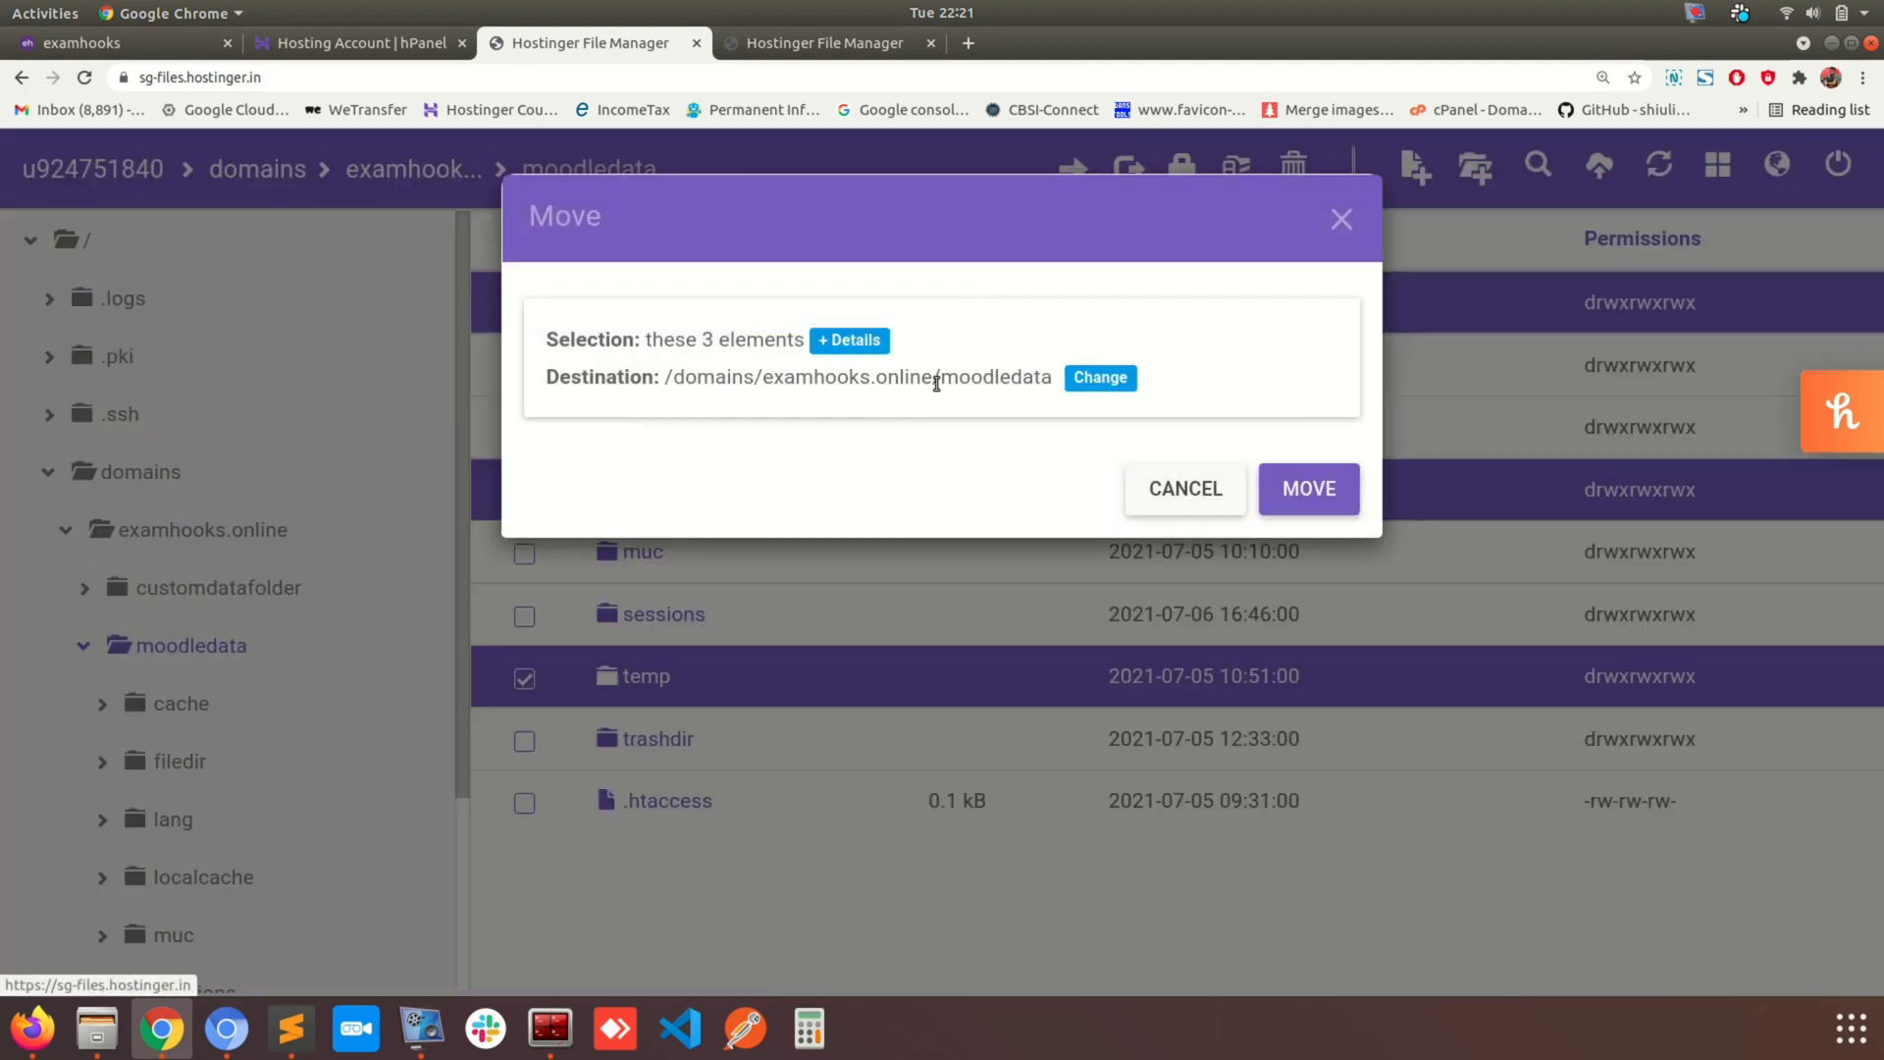
pyautogui.click(1087, 382)
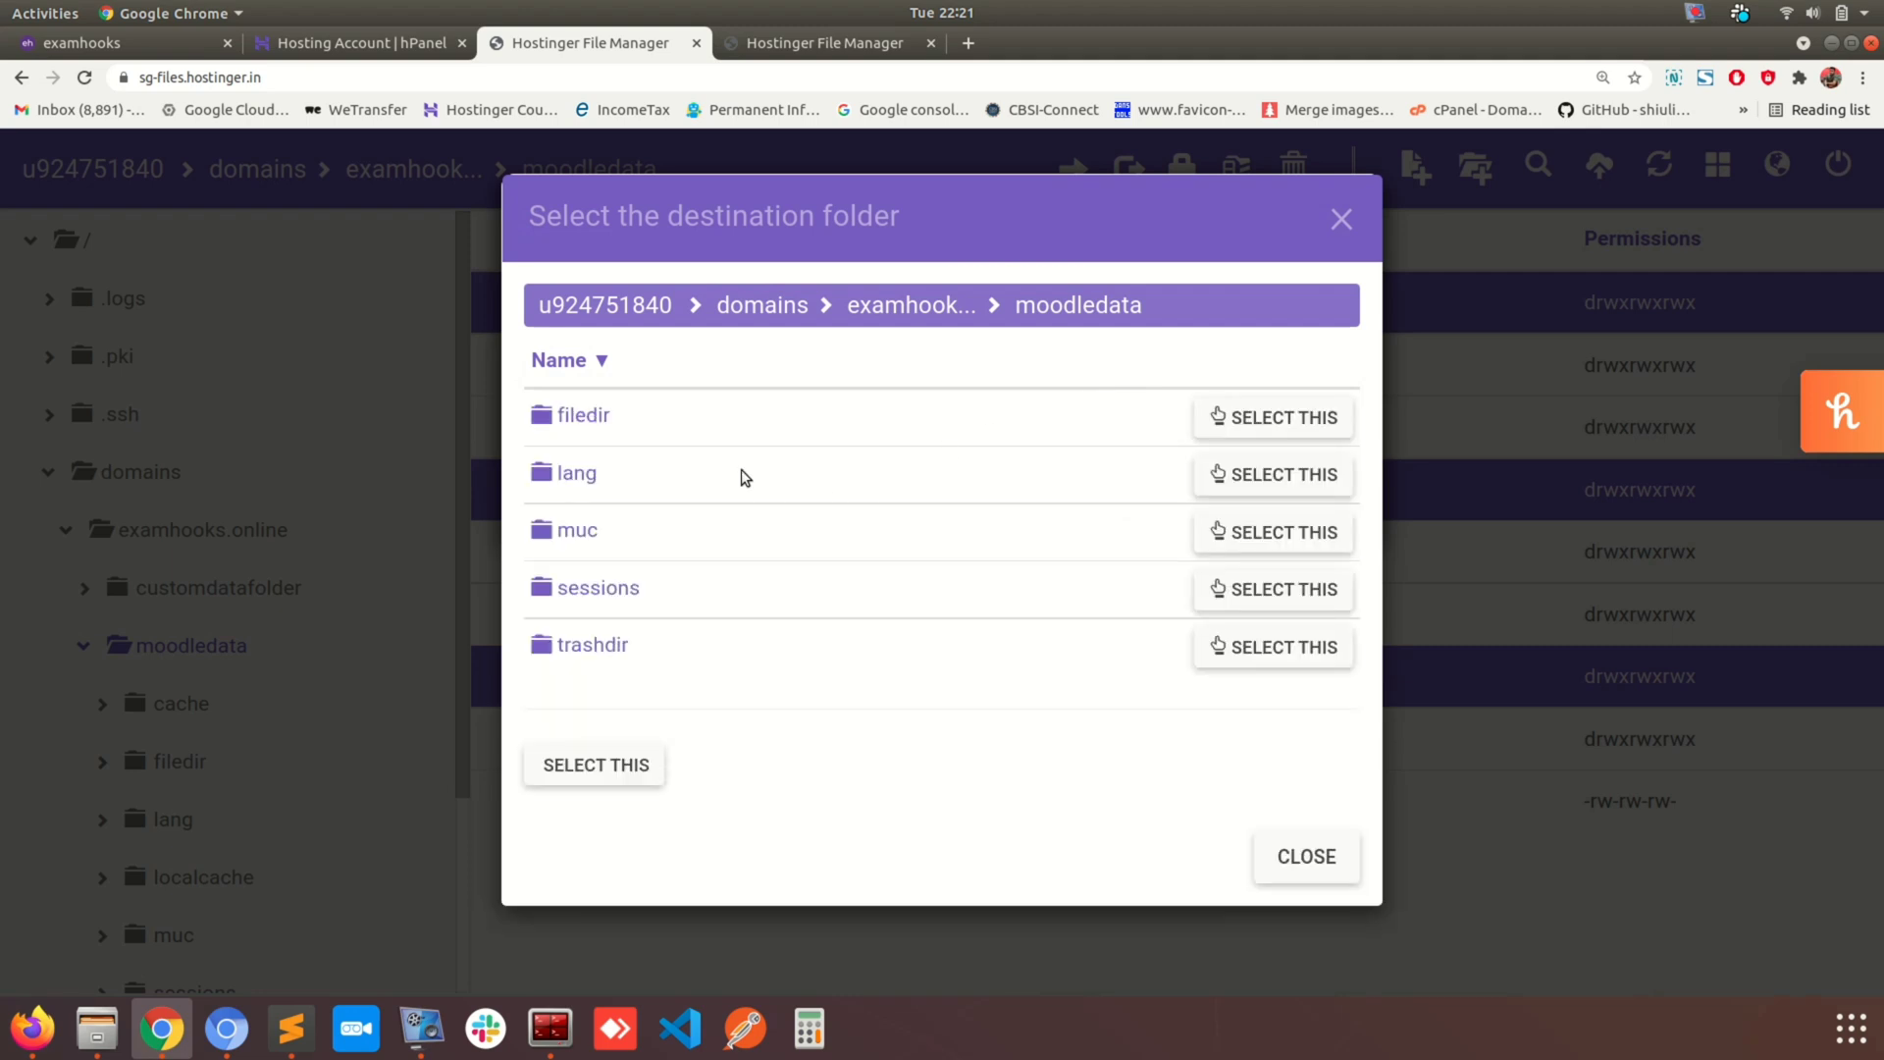
pyautogui.click(912, 306)
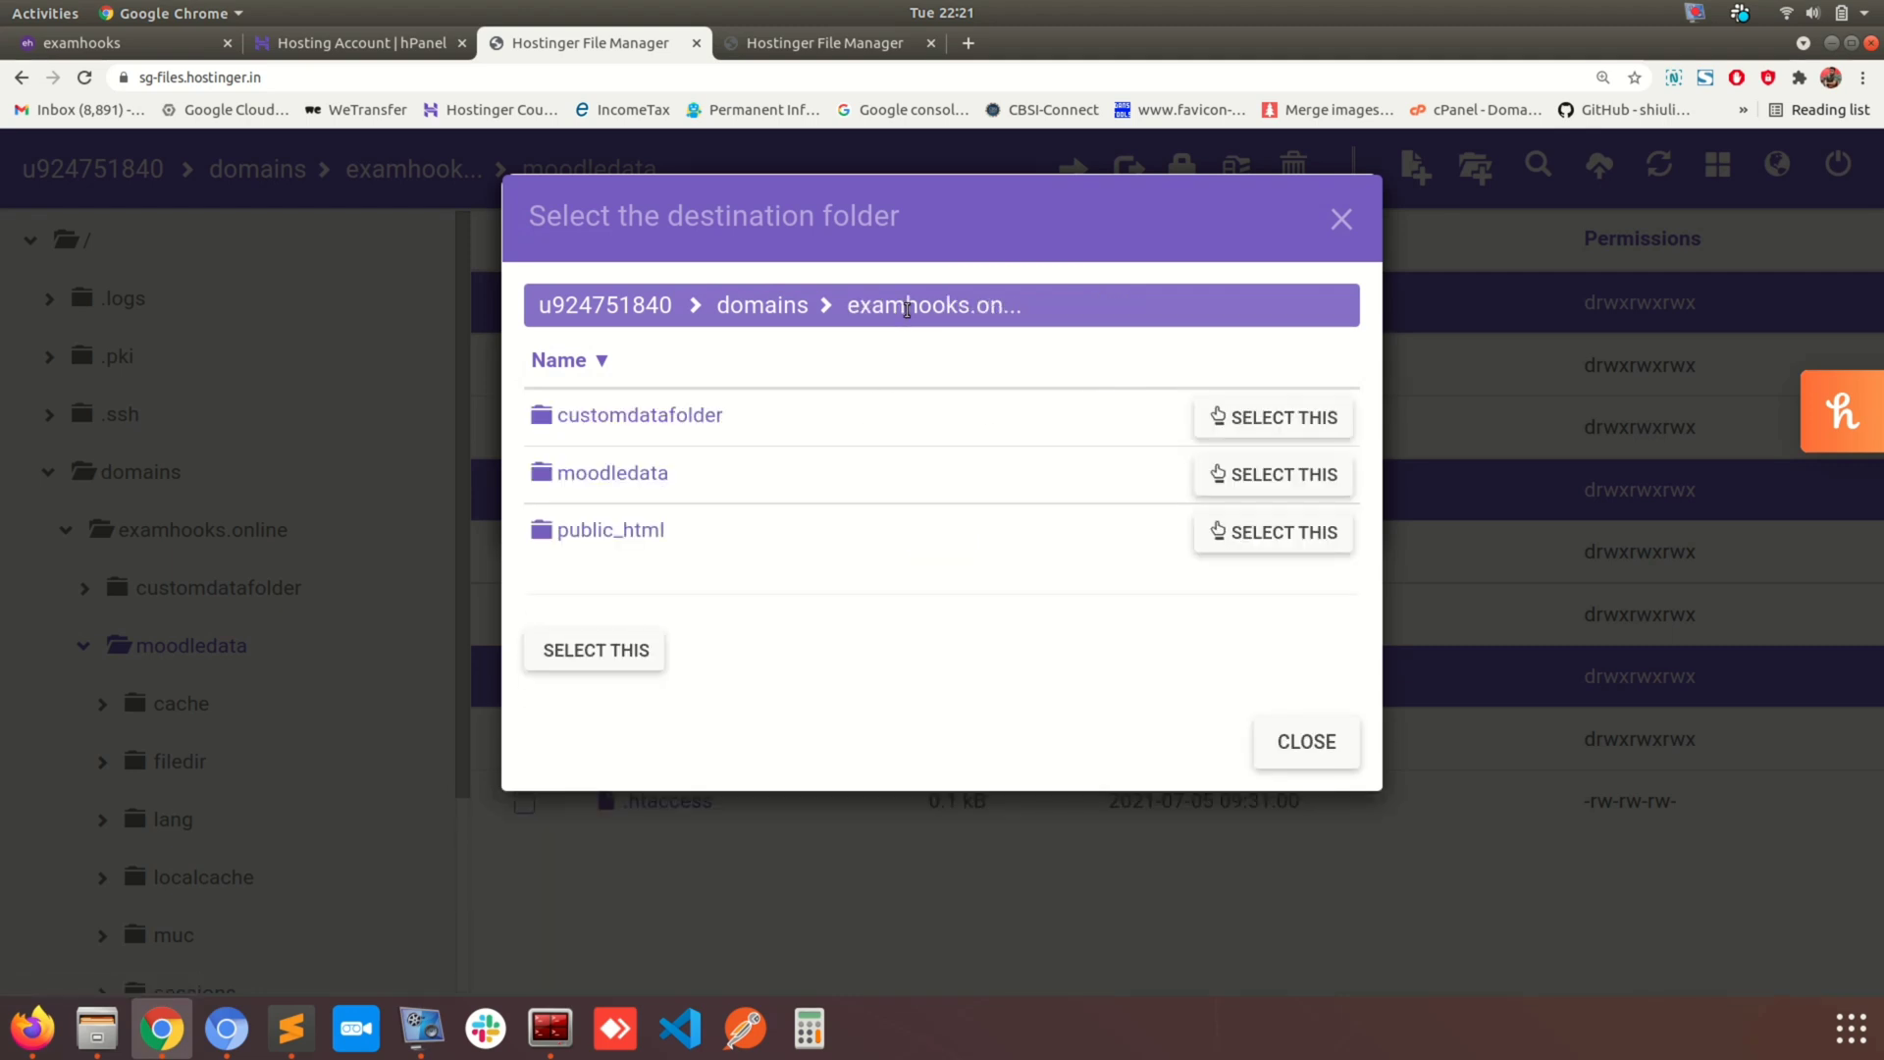
pyautogui.click(1286, 421)
pyautogui.click(1323, 488)
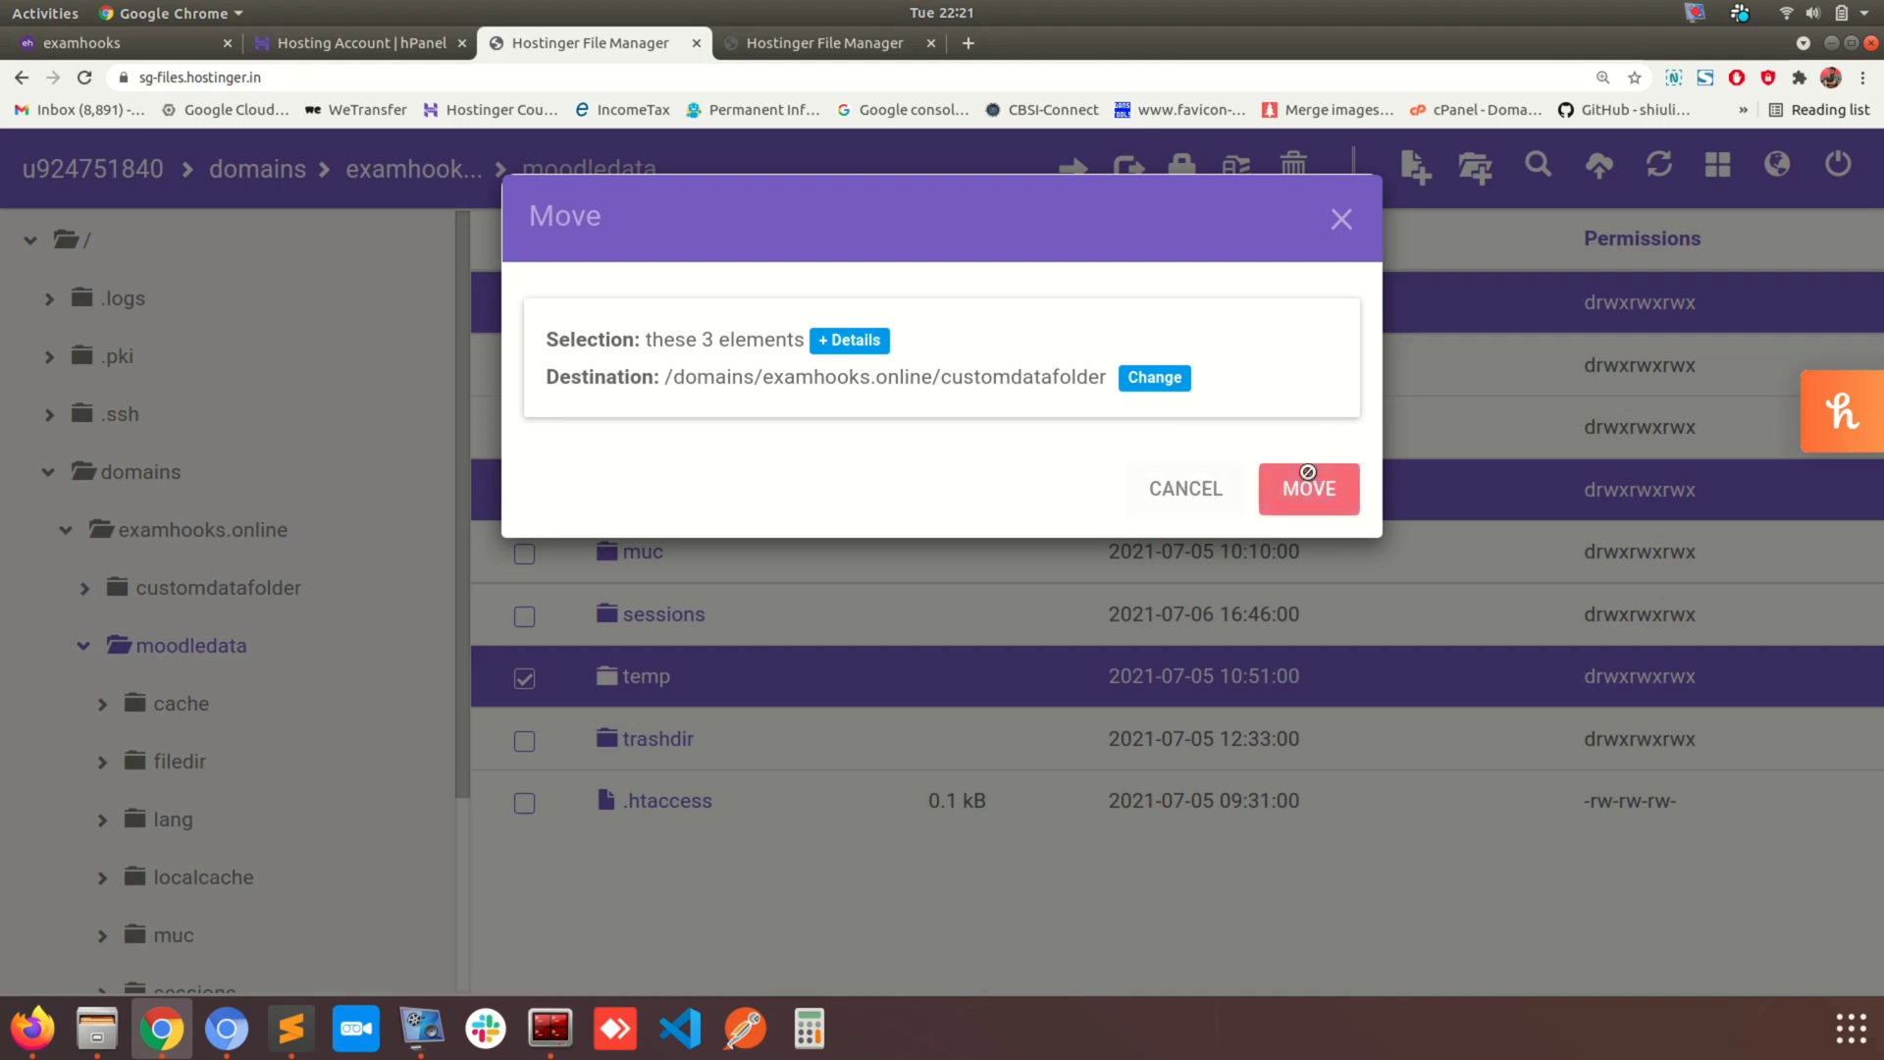
pyautogui.click(1306, 472)
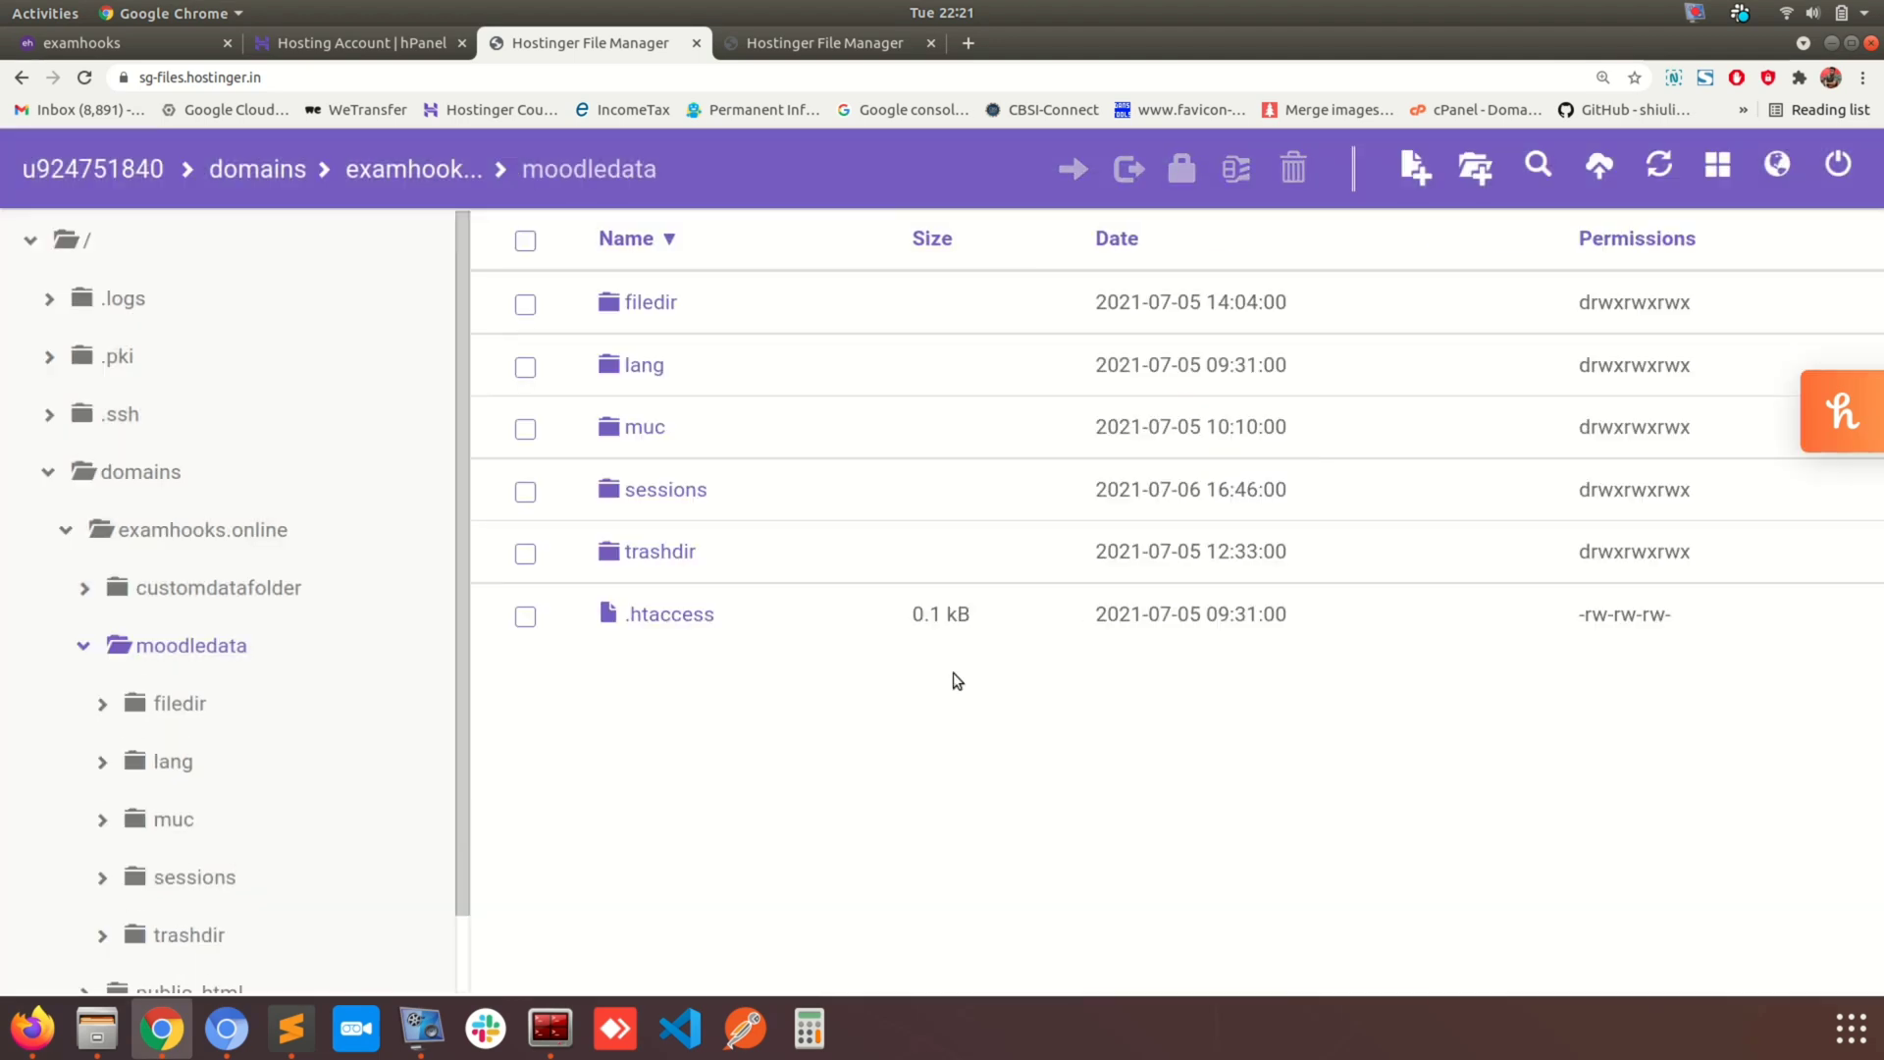
# Return to examhooks.online and open customdatafolder to check the moved folders.
pyautogui.moveTo(780, 679); pyautogui.dragTo(704, 653)
pyautogui.moveTo(705, 659); pyautogui.dragTo(657, 694)
pyautogui.click(657, 694)
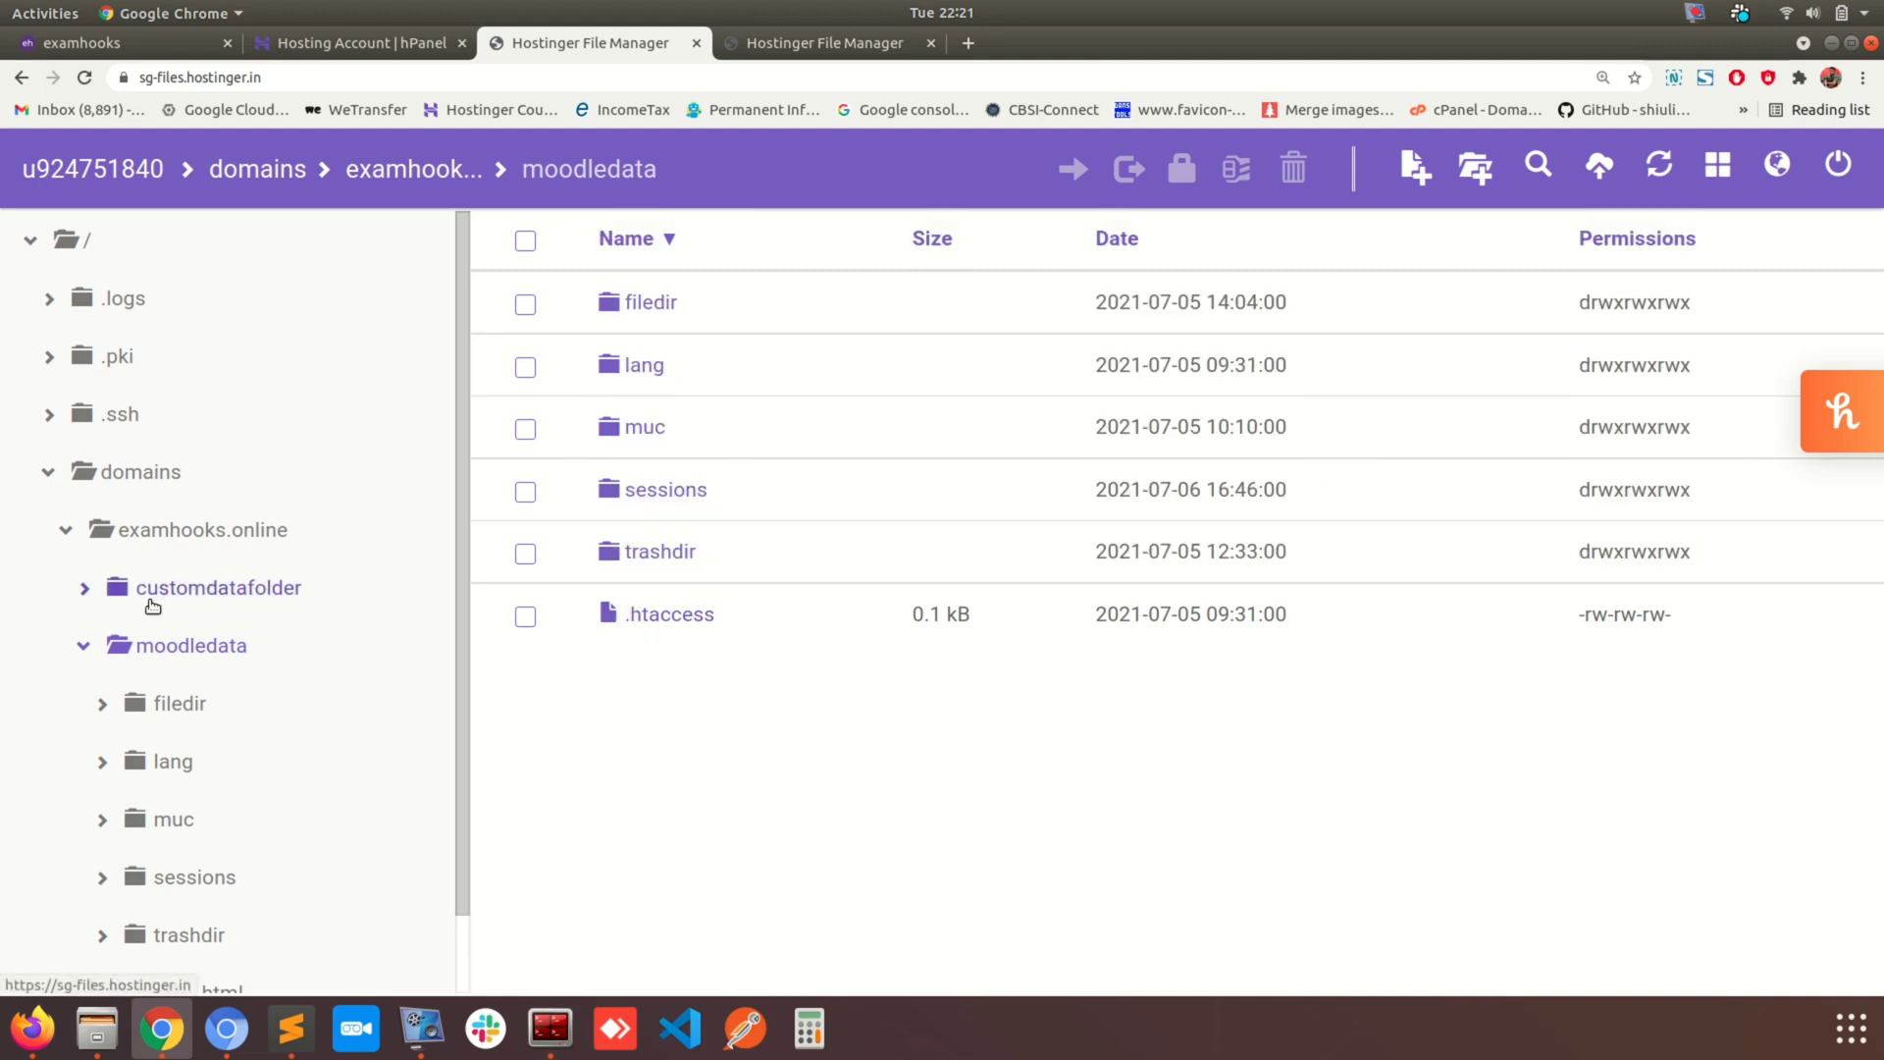
pyautogui.click(159, 536)
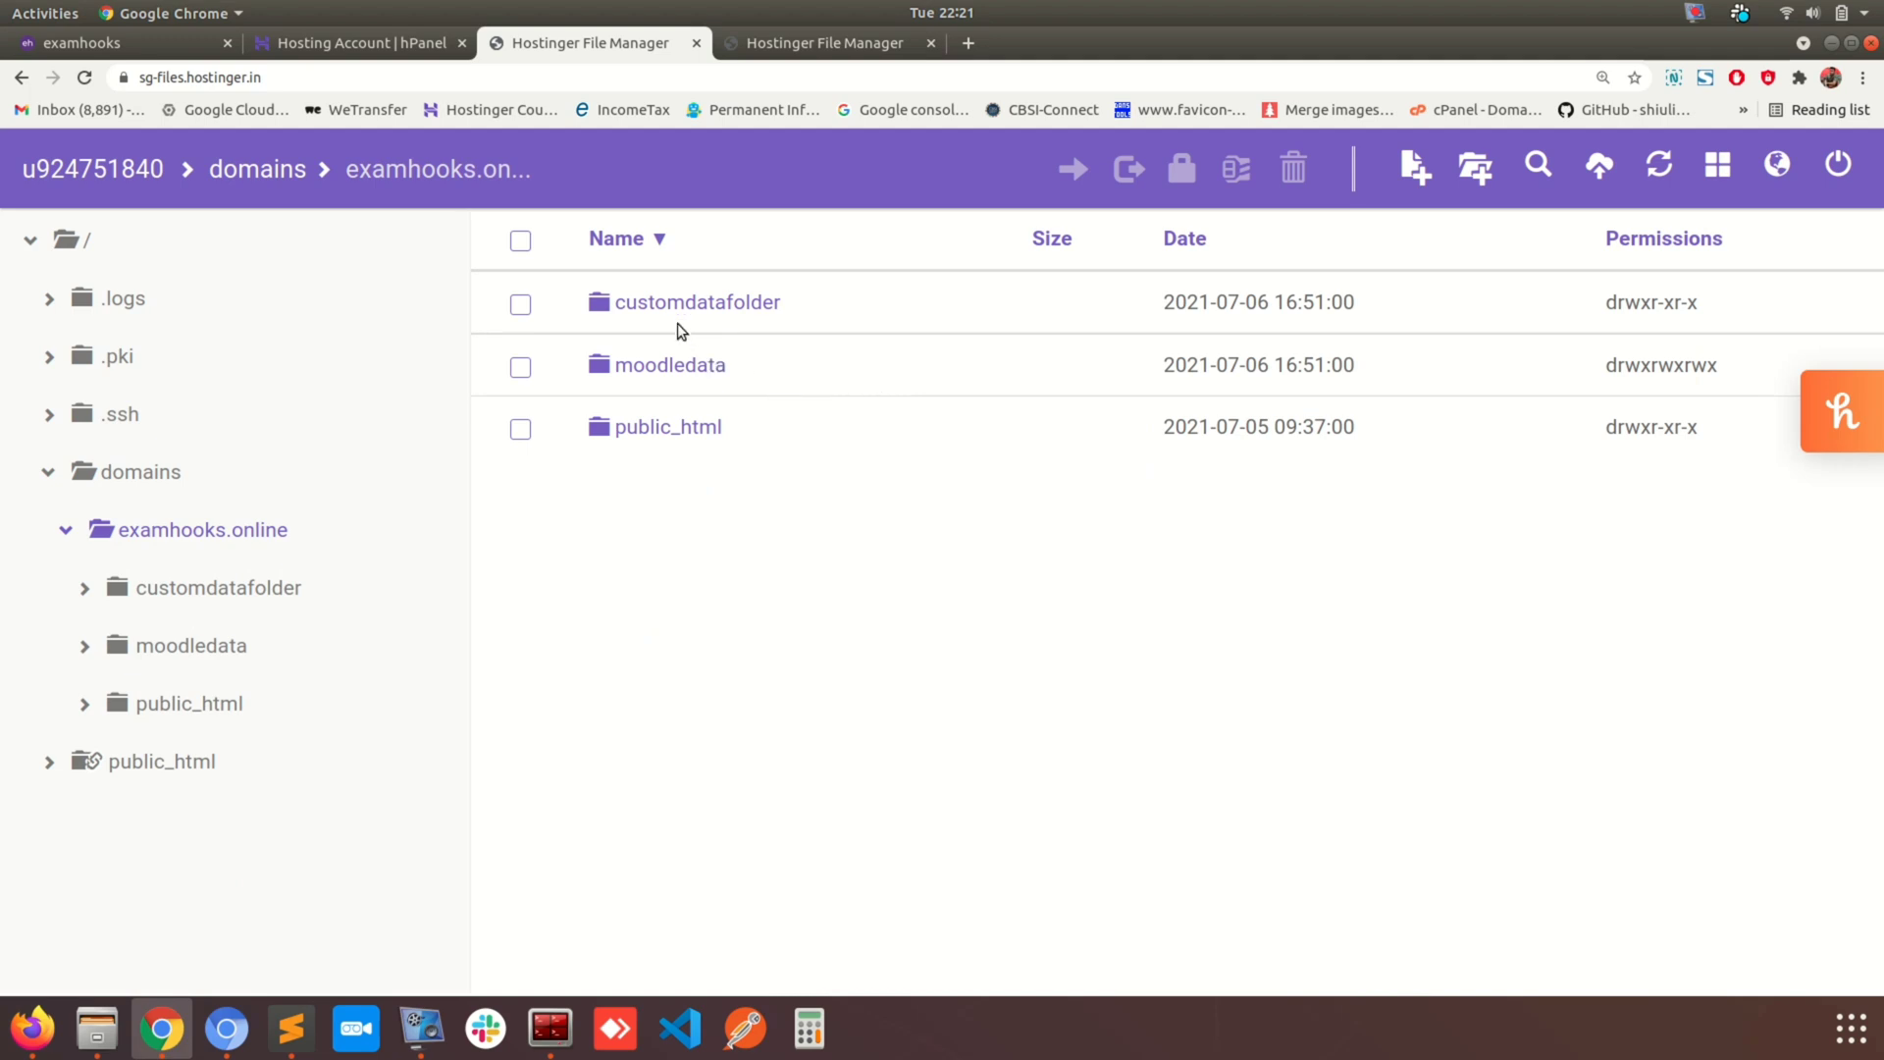
pyautogui.click(679, 312)
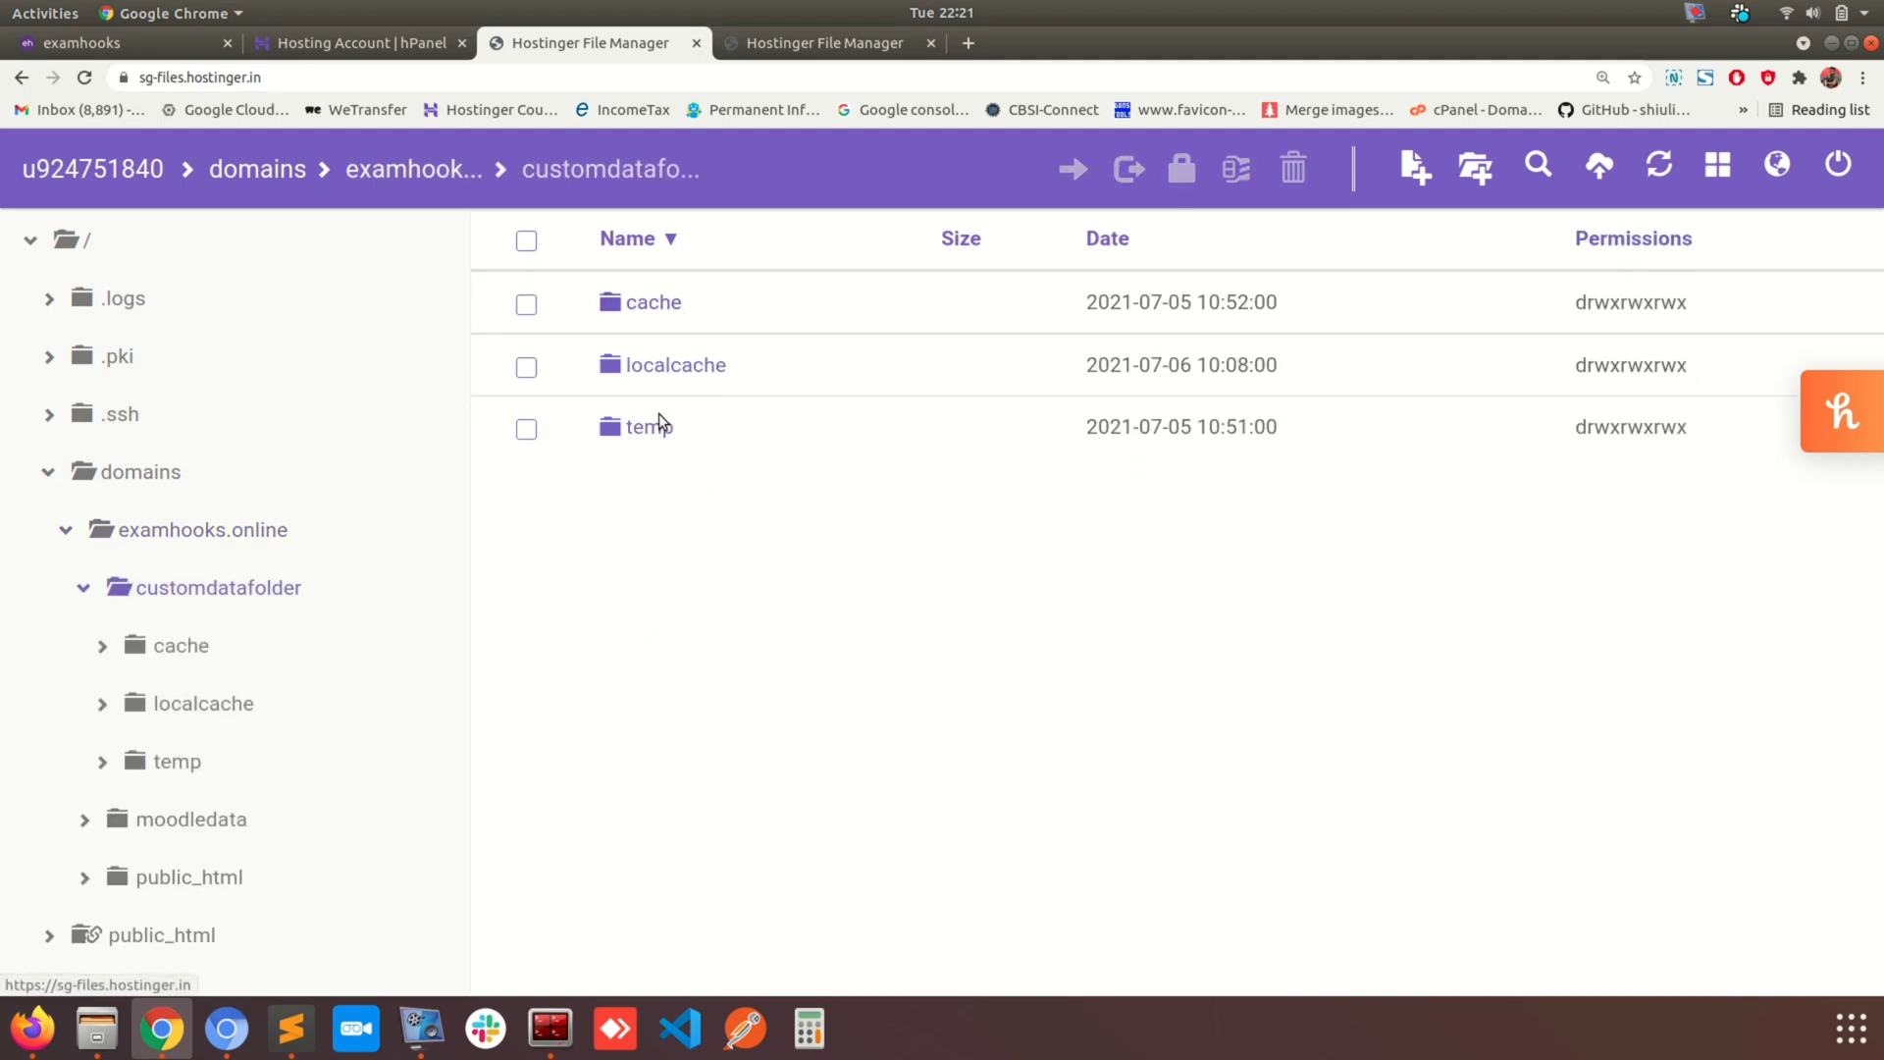
# Switch to the Sublime Text notes and complete instruction 4 as "Do not login to the website , when this process is going on, or else it will create new folders".
pyautogui.click(292, 1029)
pyautogui.write('ite , when this process is going on')
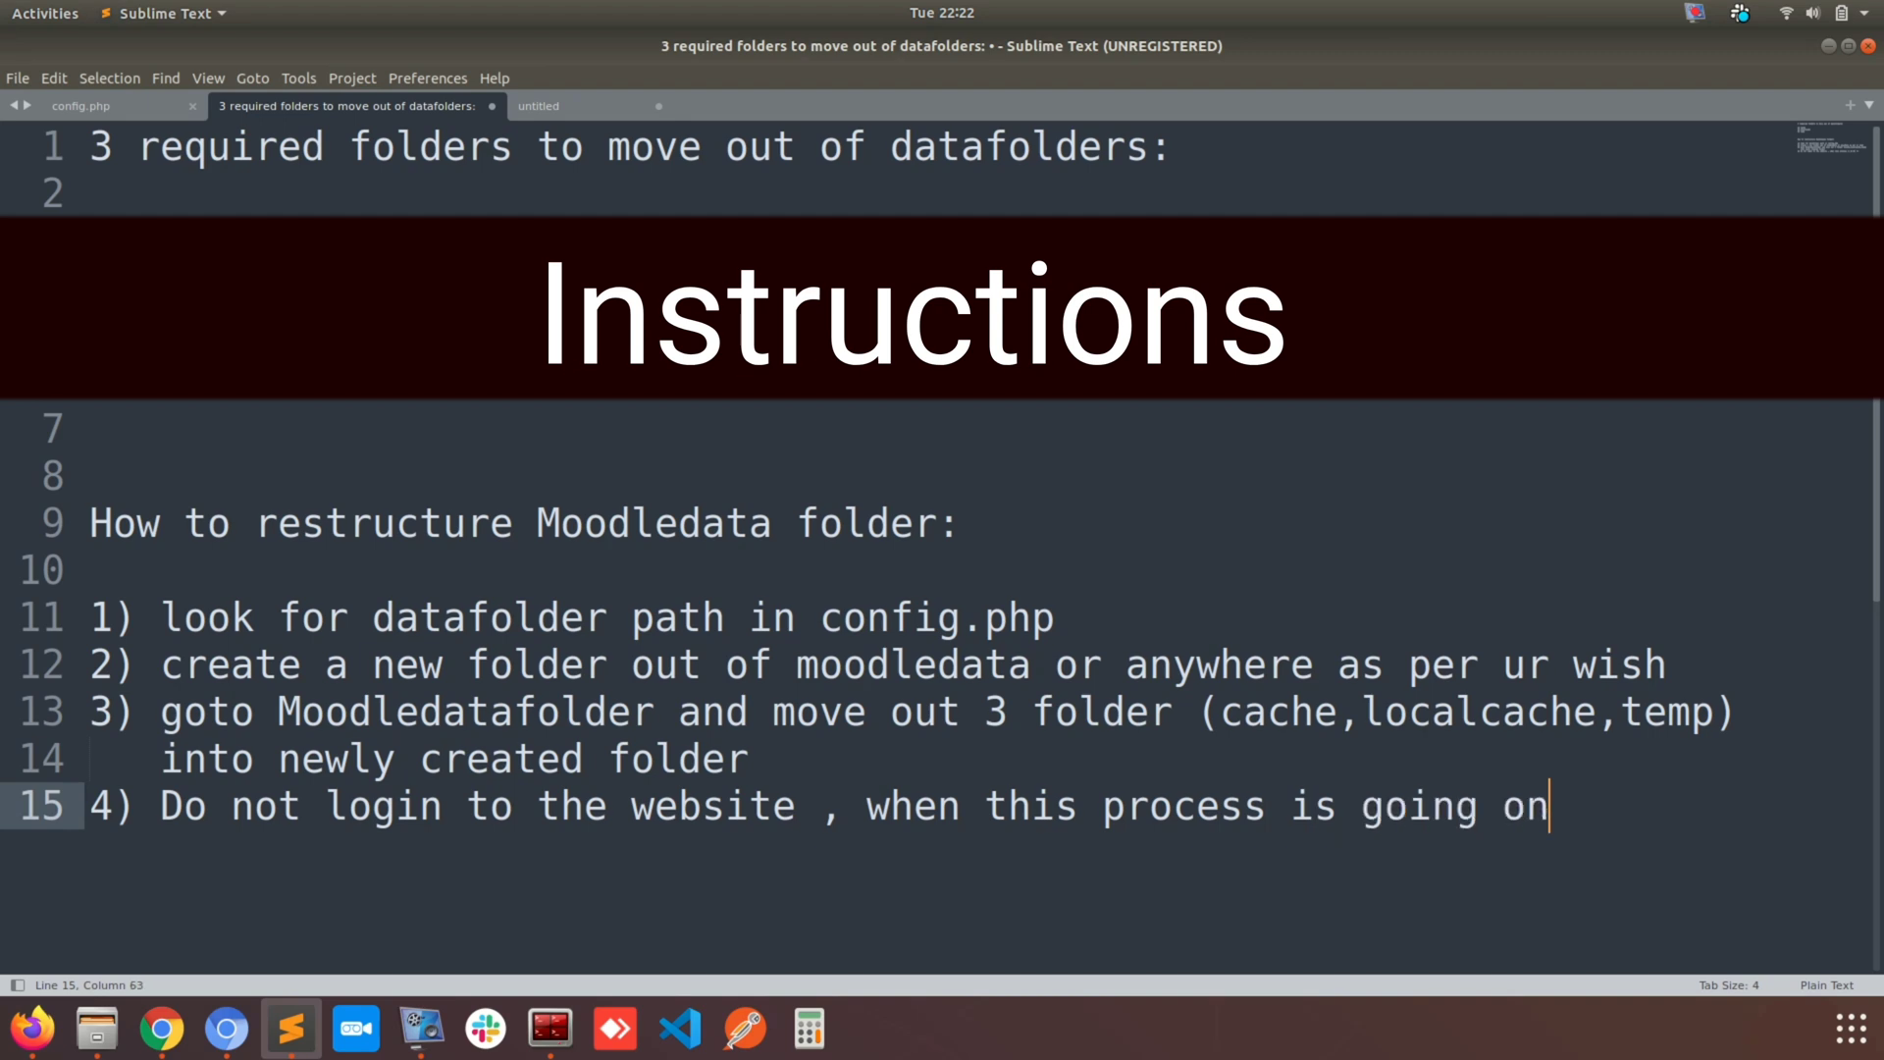
pyautogui.write(', or else i')
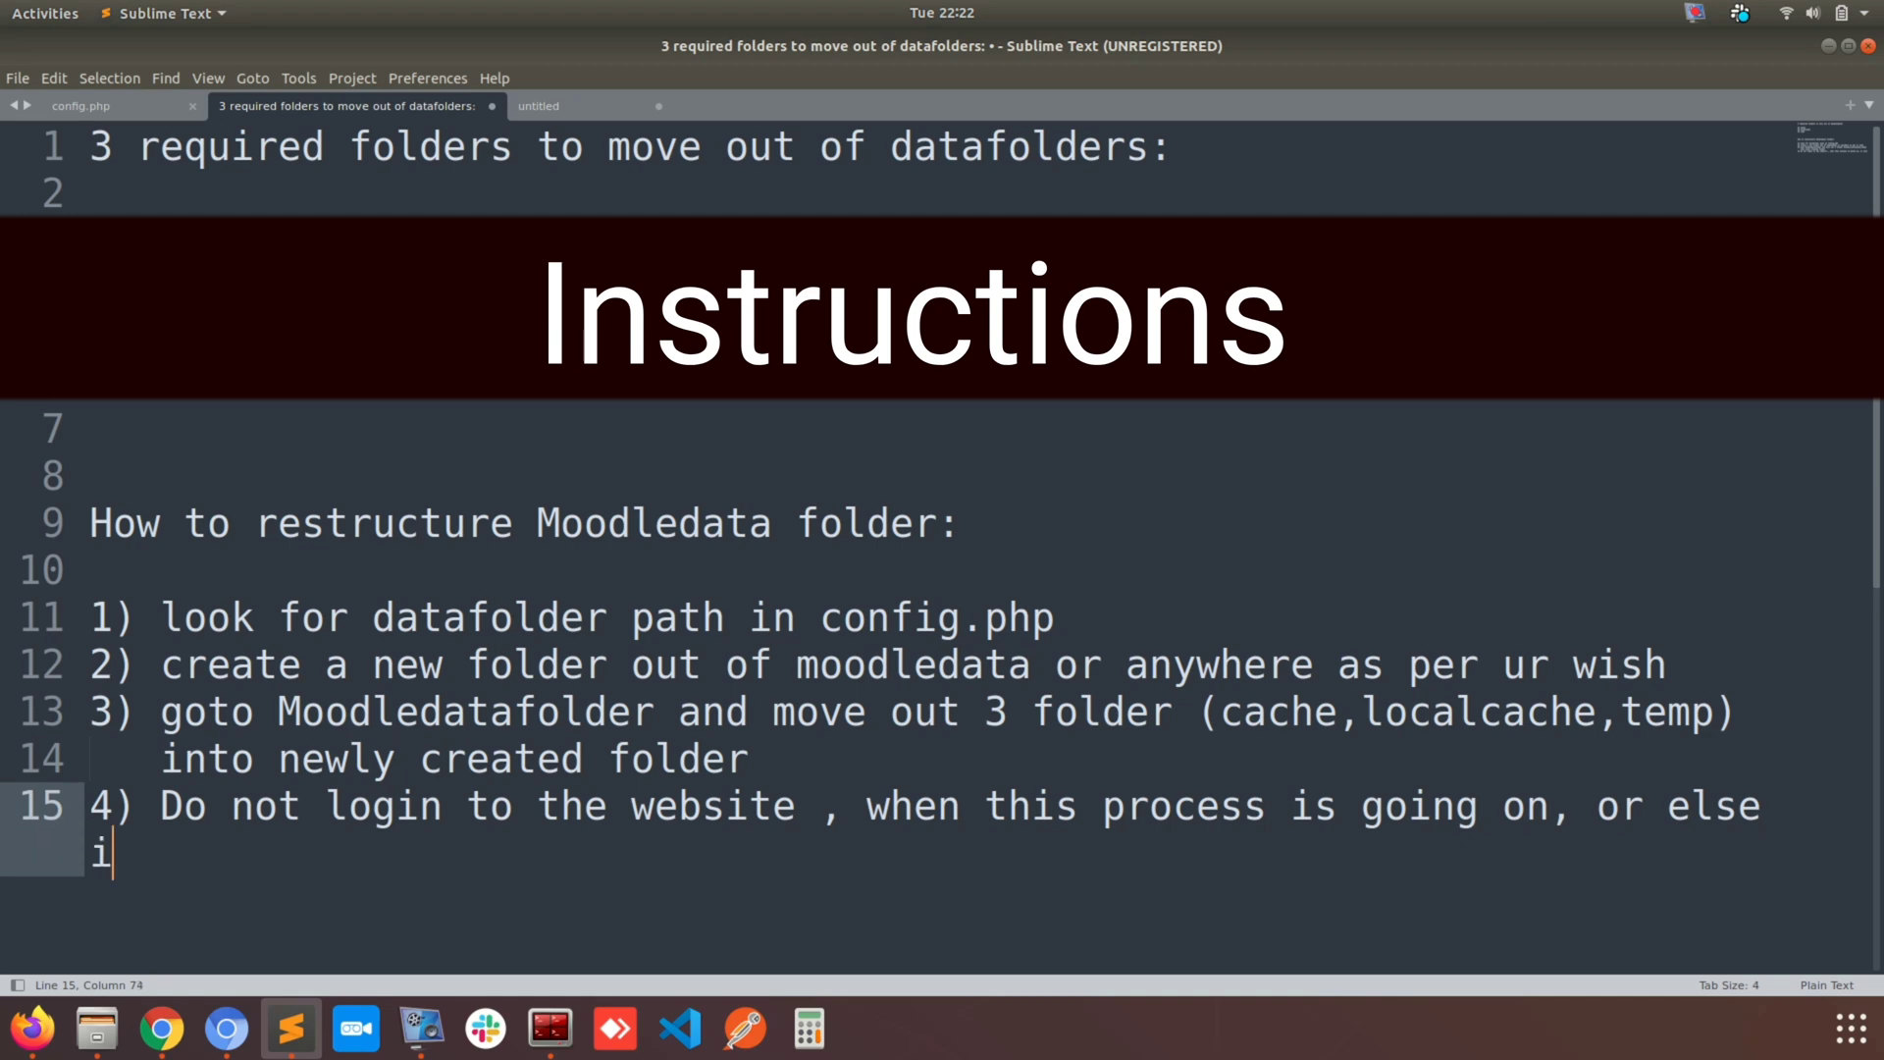
pyautogui.write('t will crea')
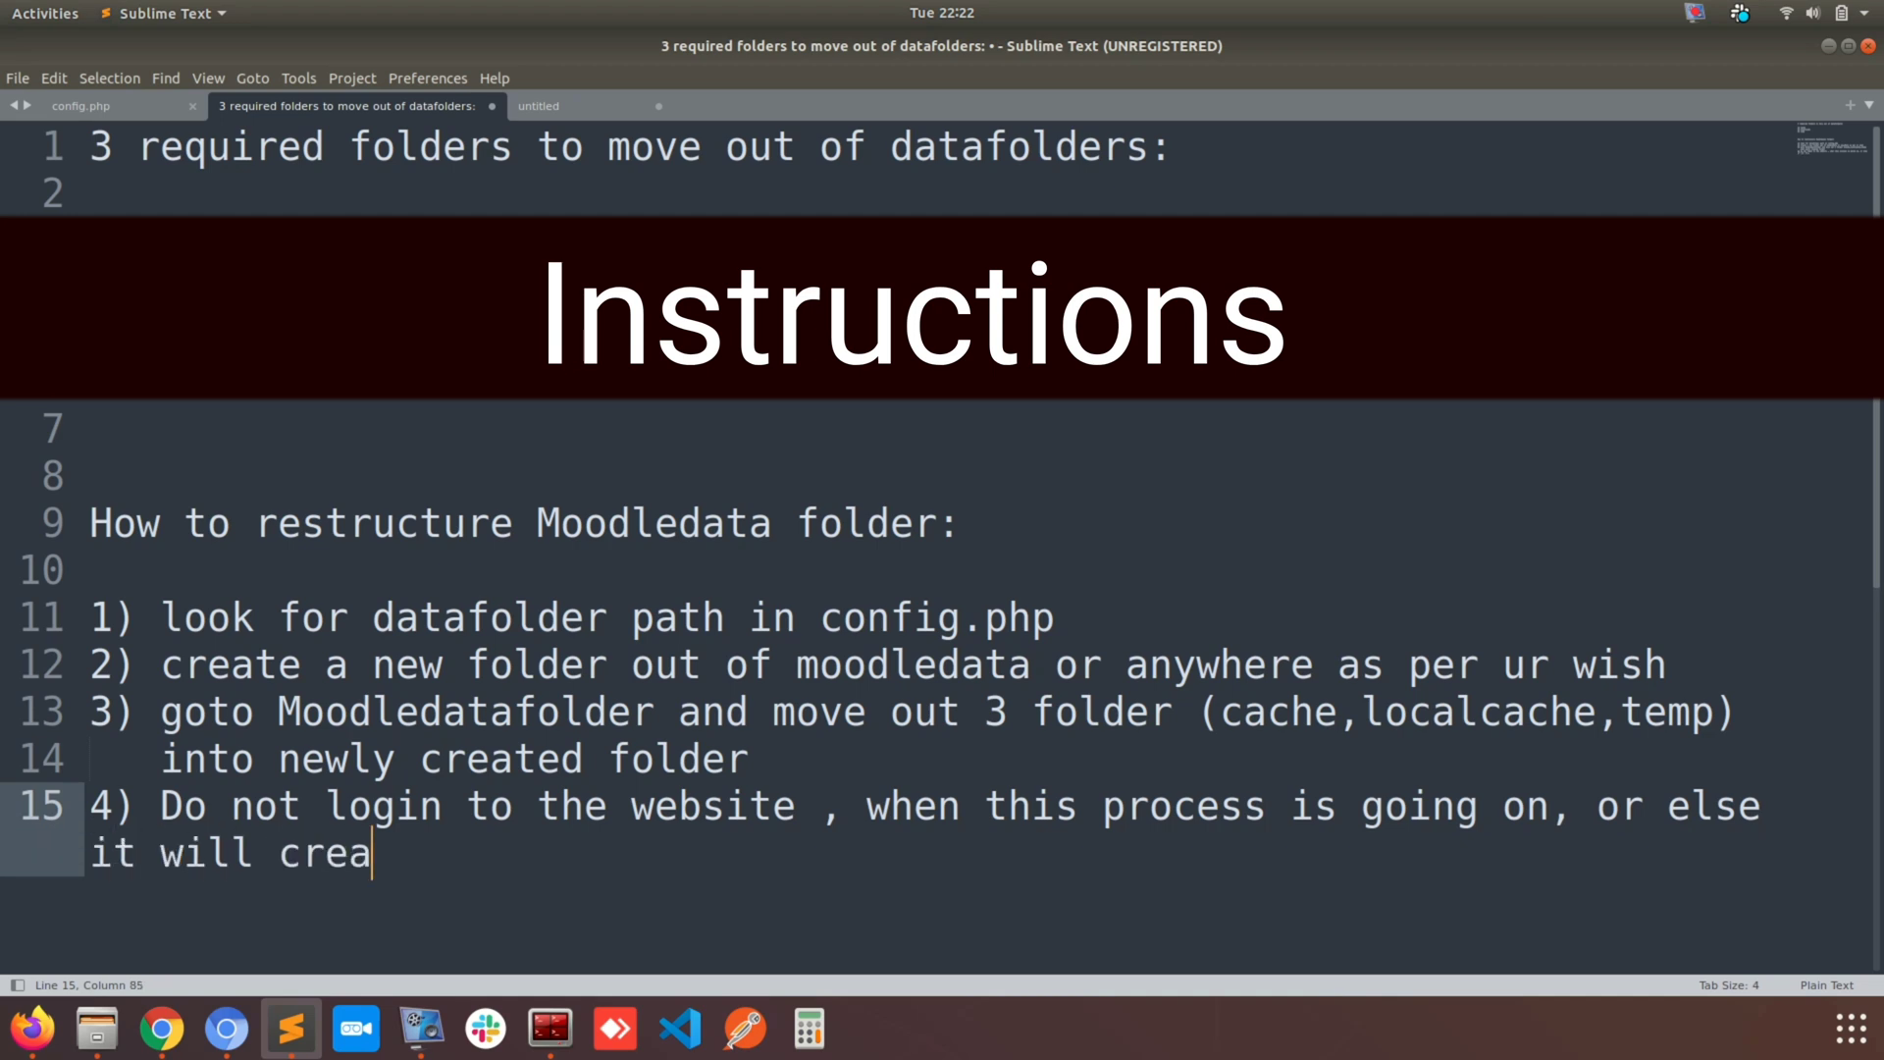
pyautogui.write('te new folders')
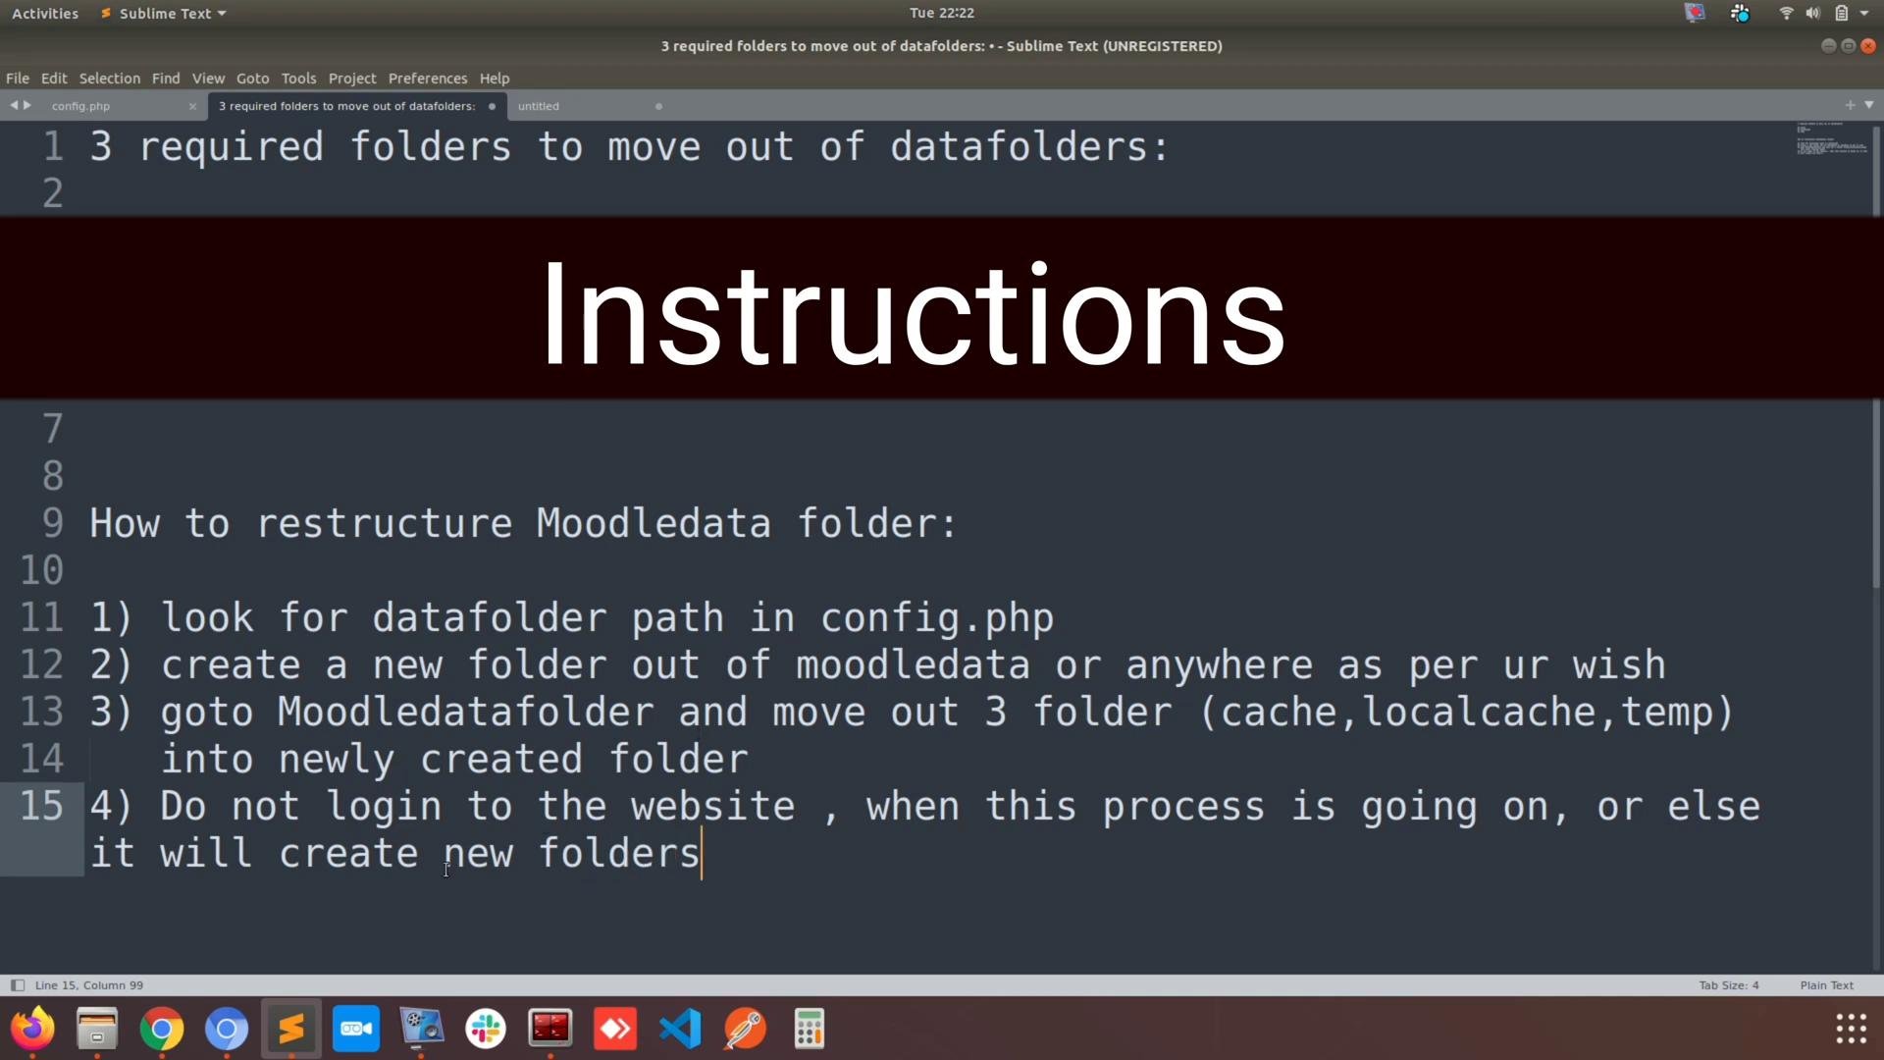
# Break instruction 4 after "or else" so that "it will create new folders" sits on its own indented line.
pyautogui.press('Up')
pyautogui.press('End')
pyautogui.press('Return')
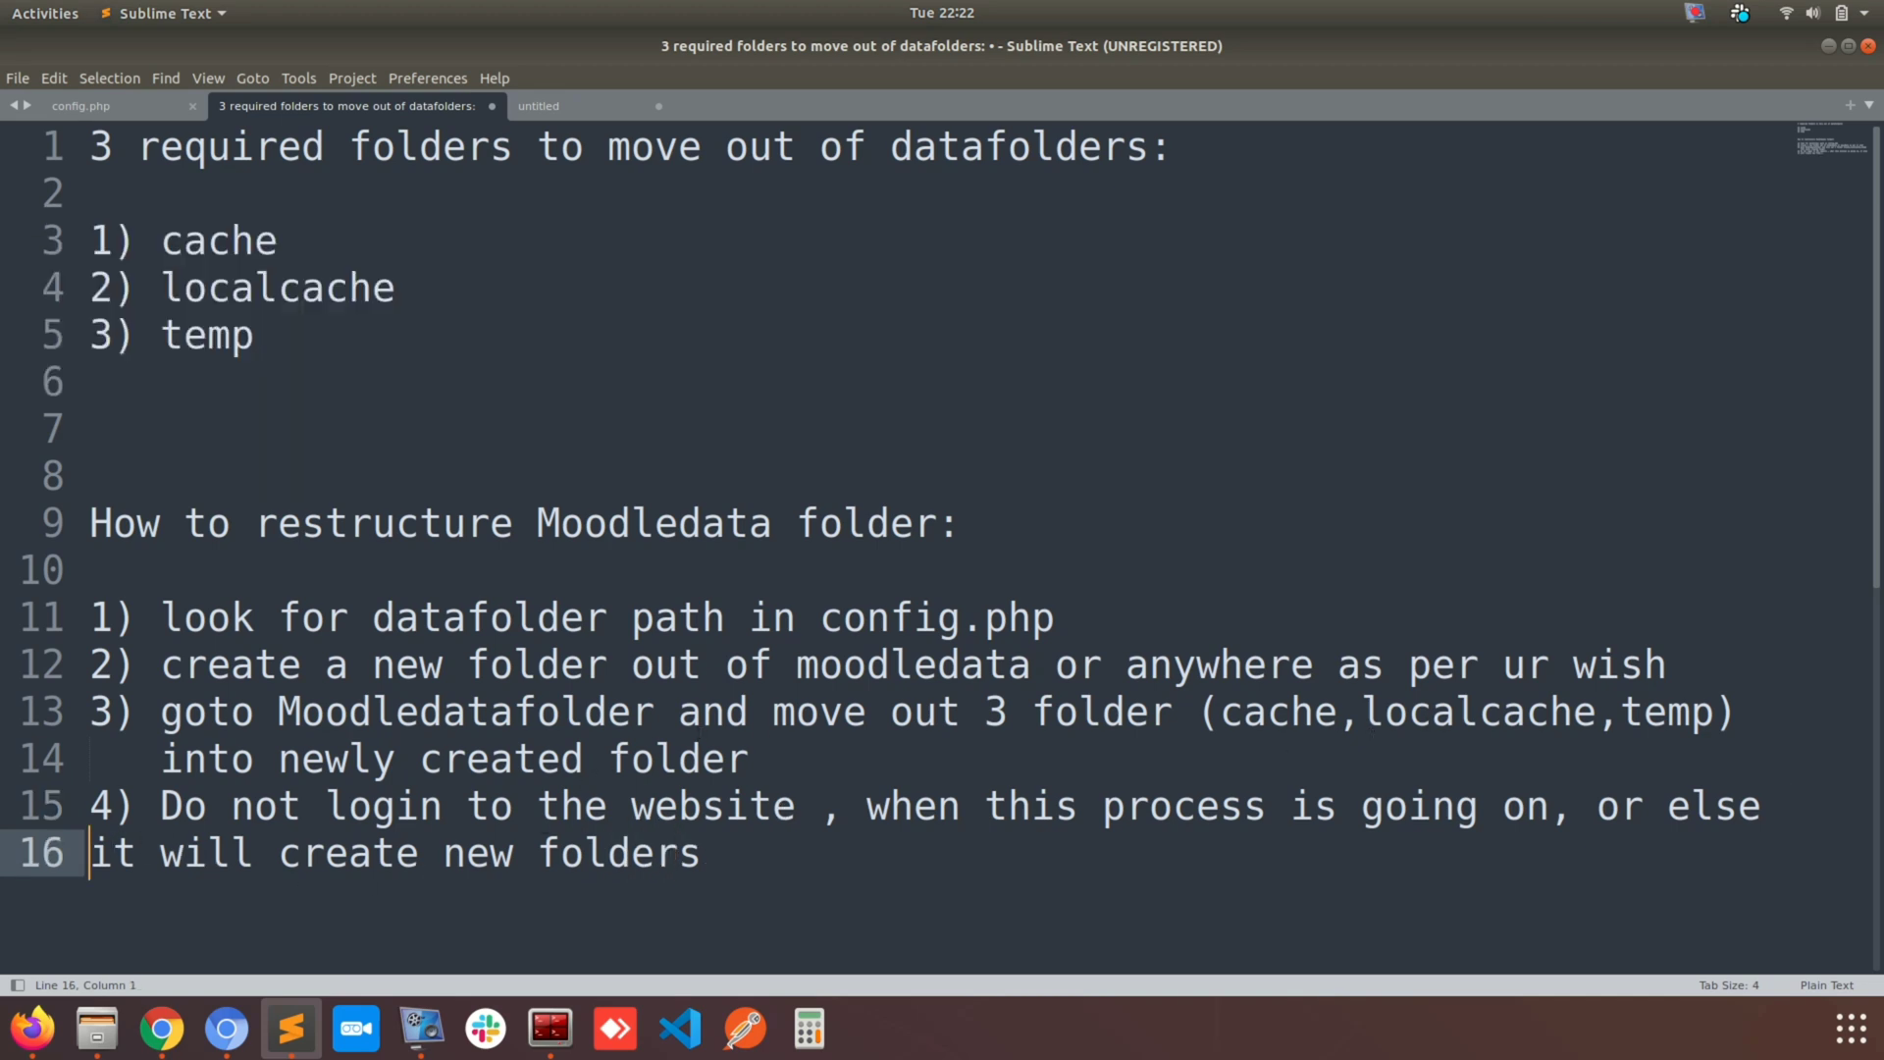
pyautogui.press('End')
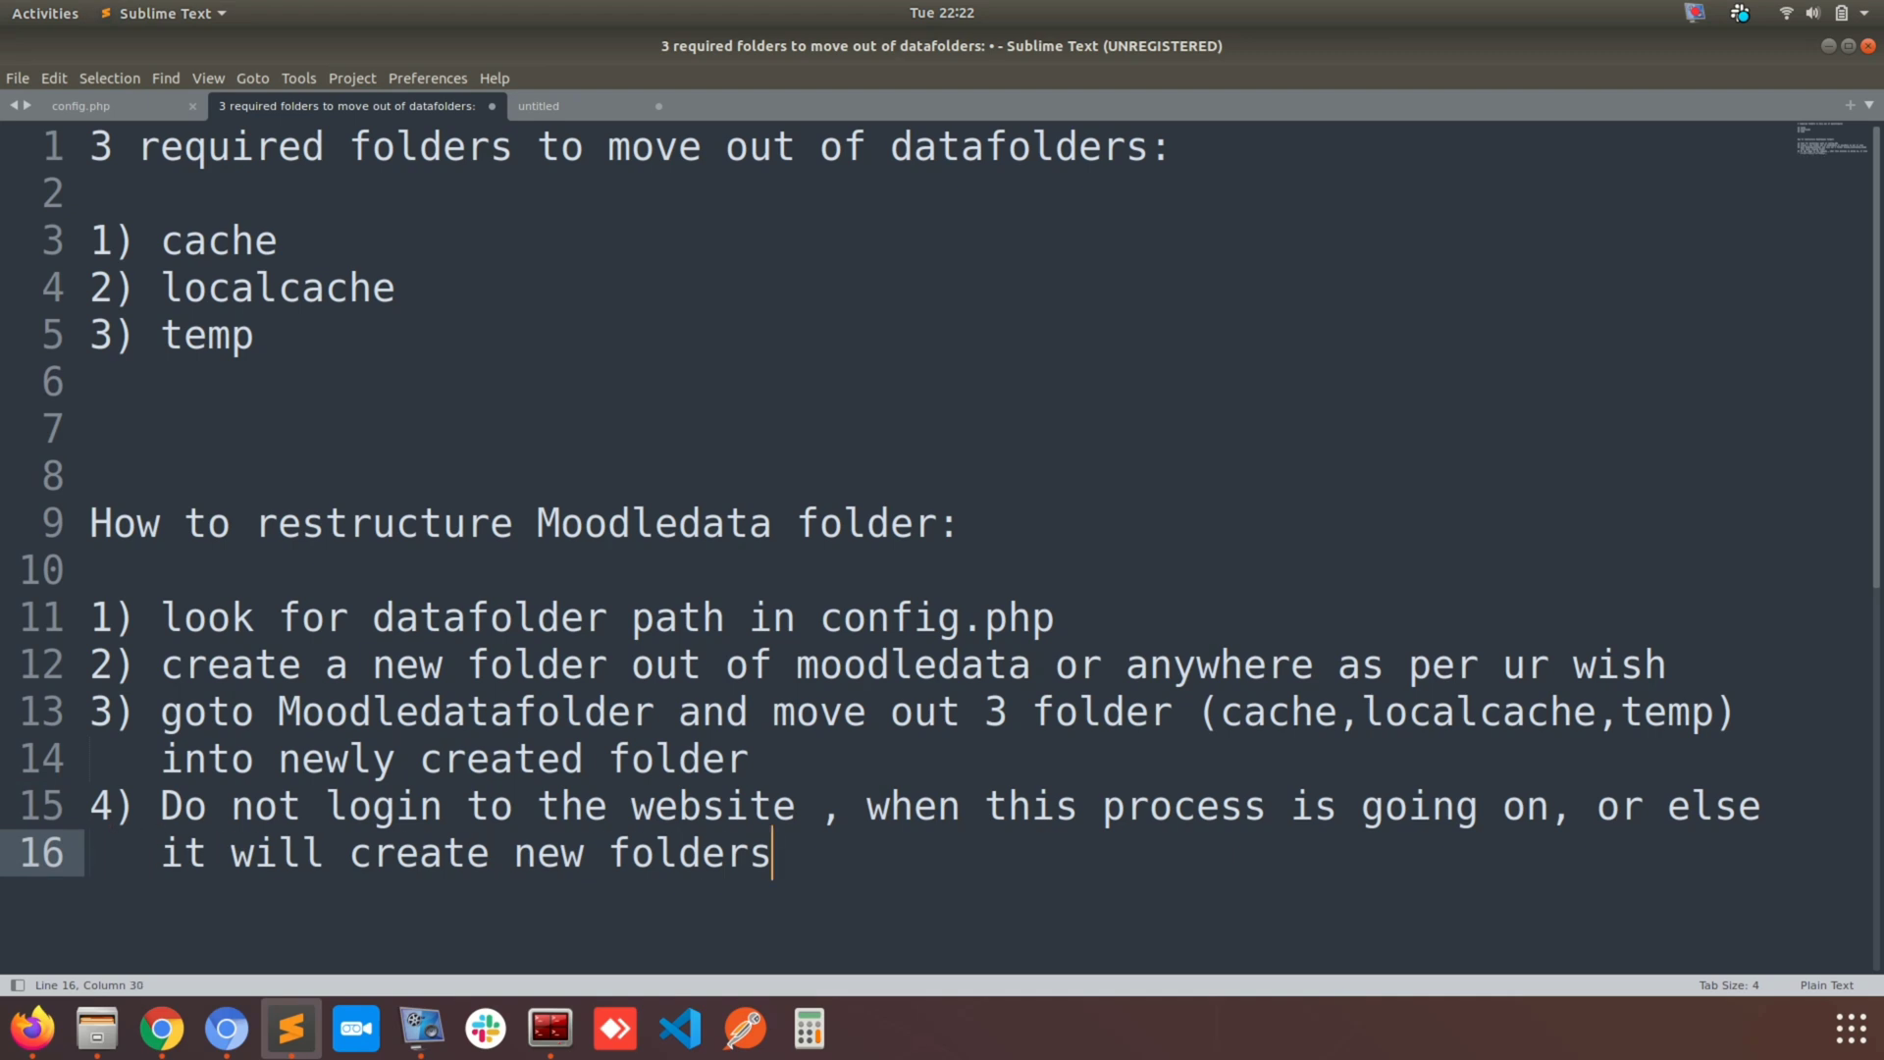
# Add a fifth instruction to the notes that begins "5) open config.php".
pyautogui.press('Return')
pyautogui.write('5)')
pyautogui.scroll(-3, 883, 520)
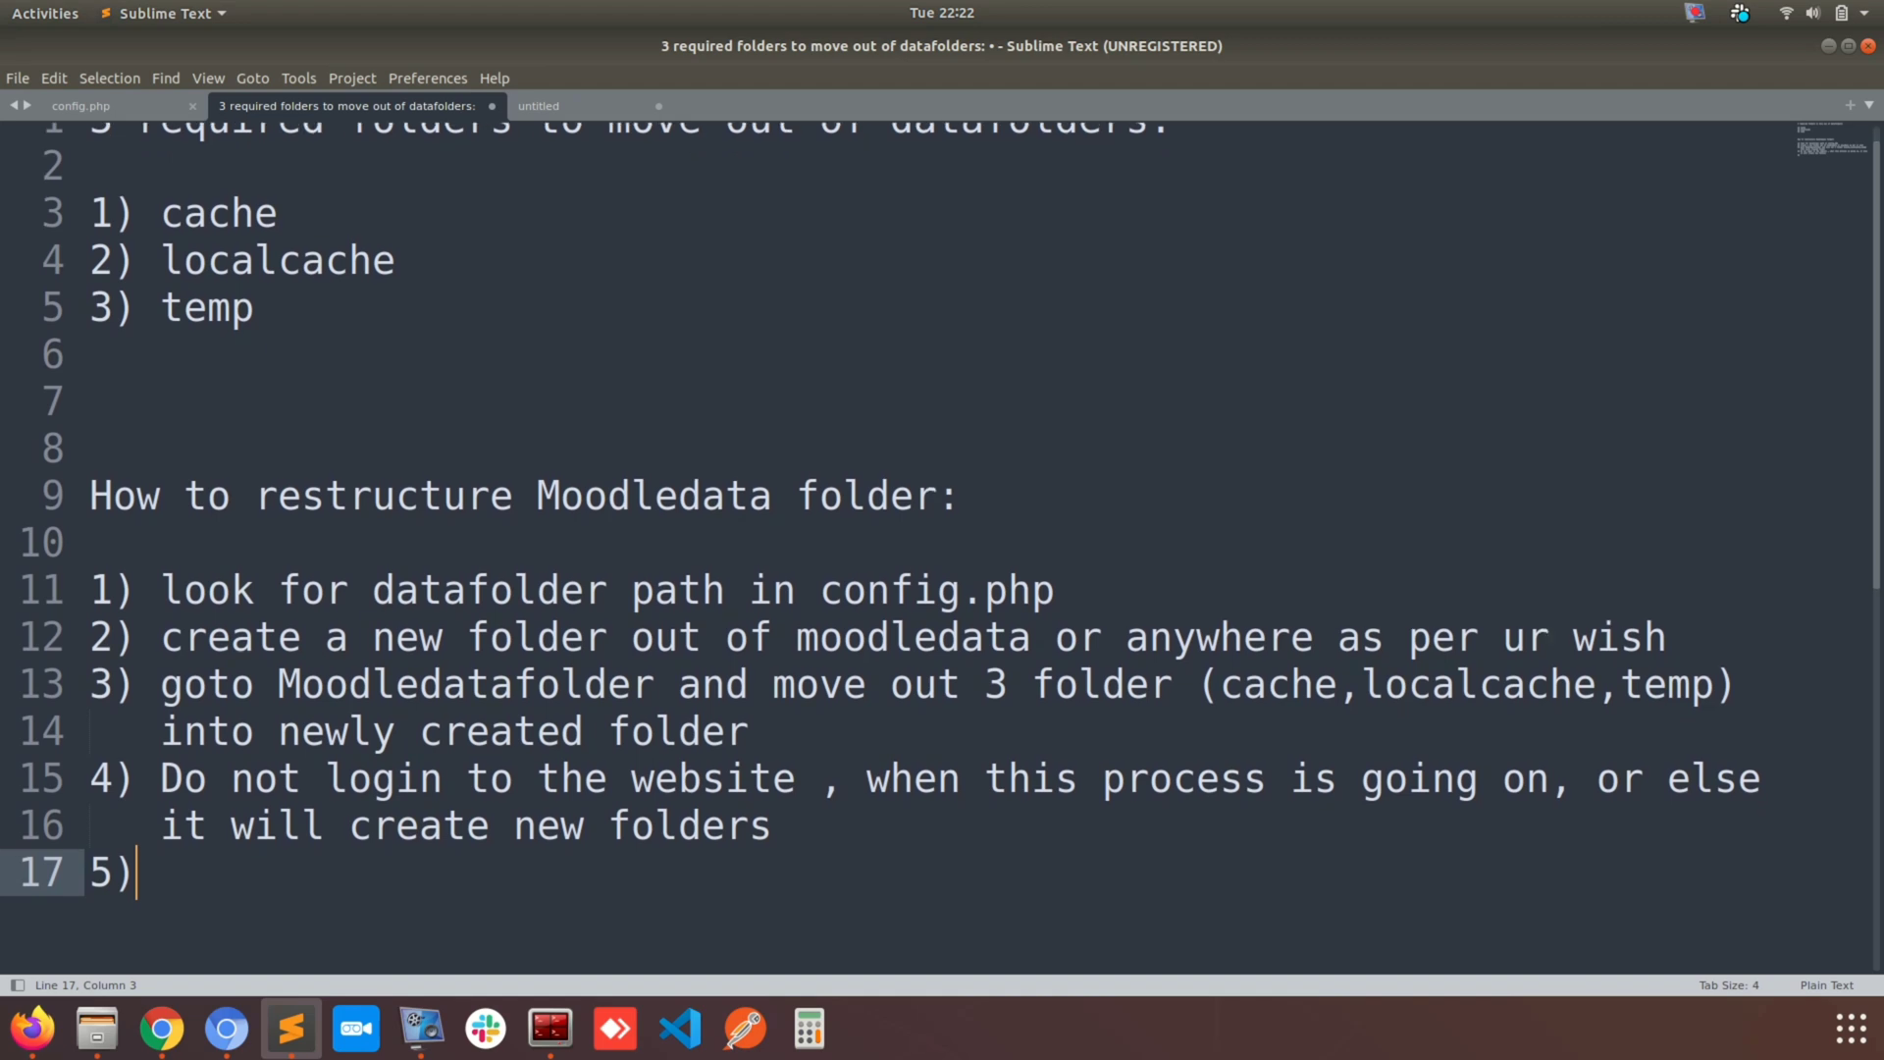
pyautogui.write('o')
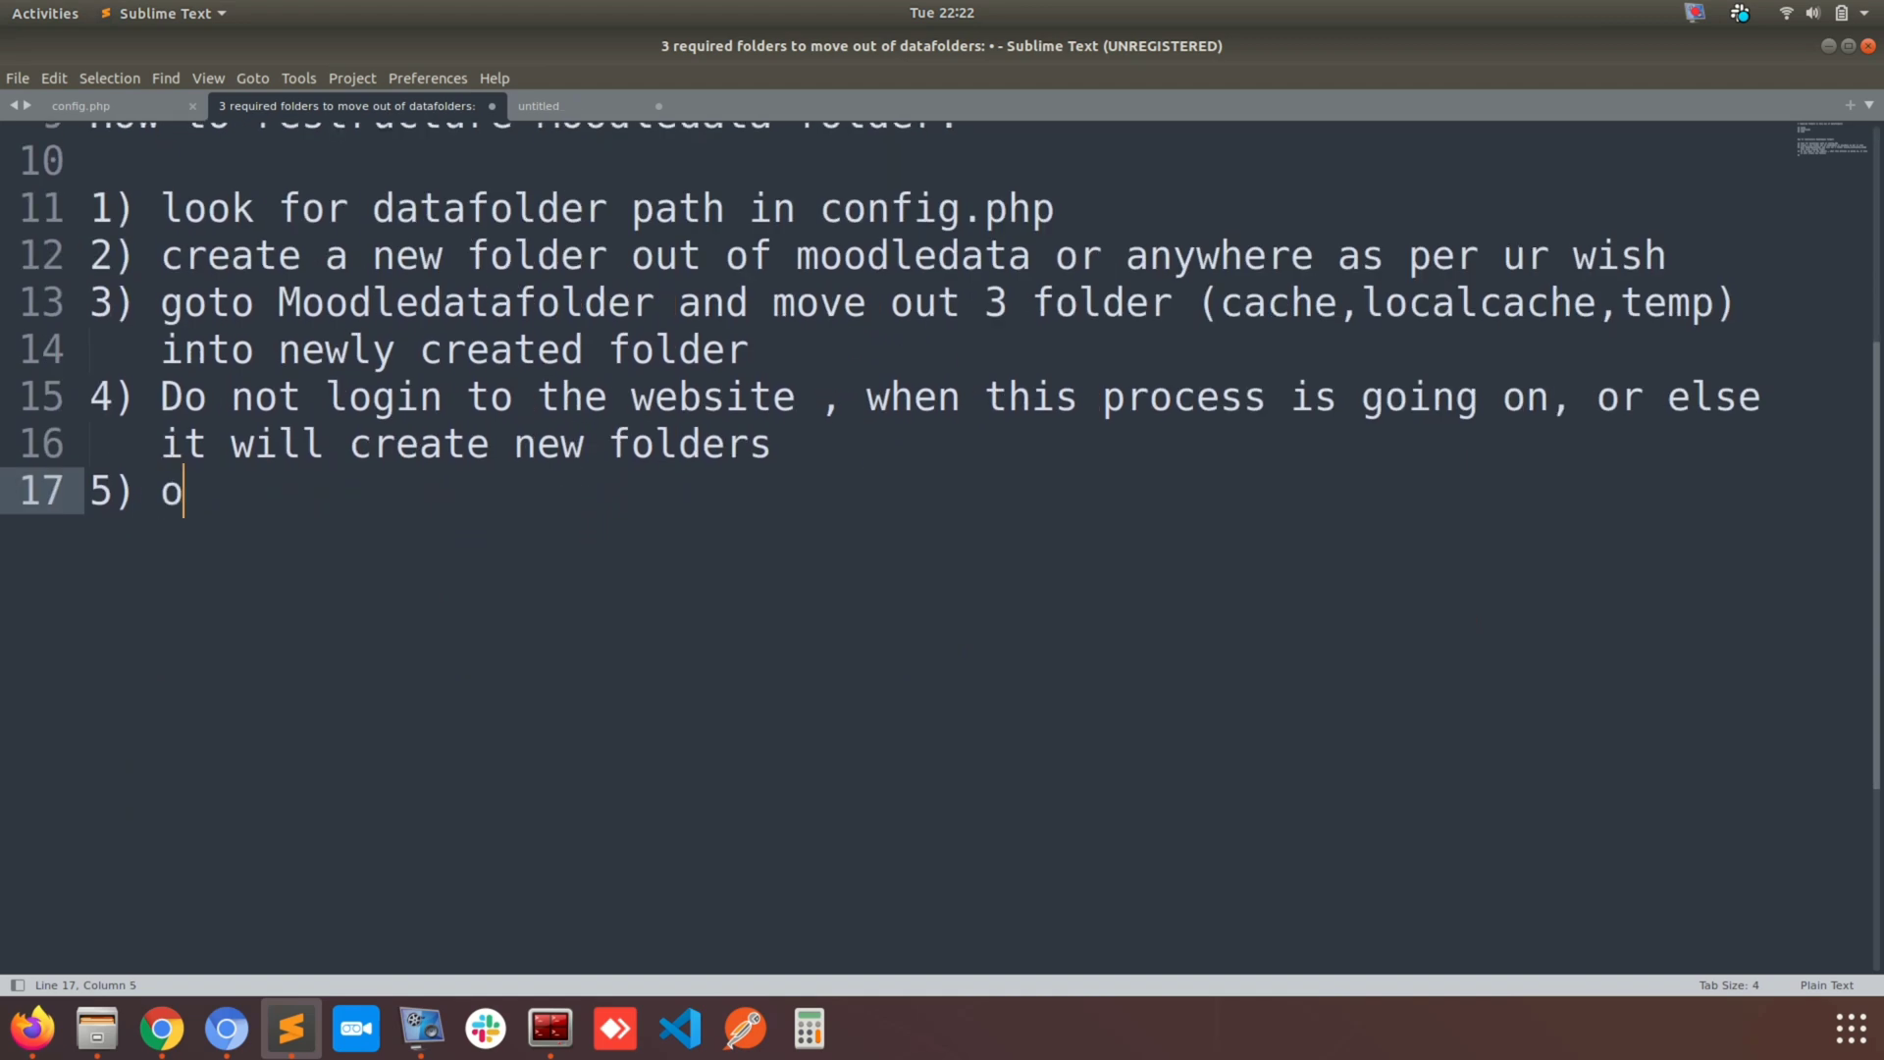
pyautogui.write('pen config.php')
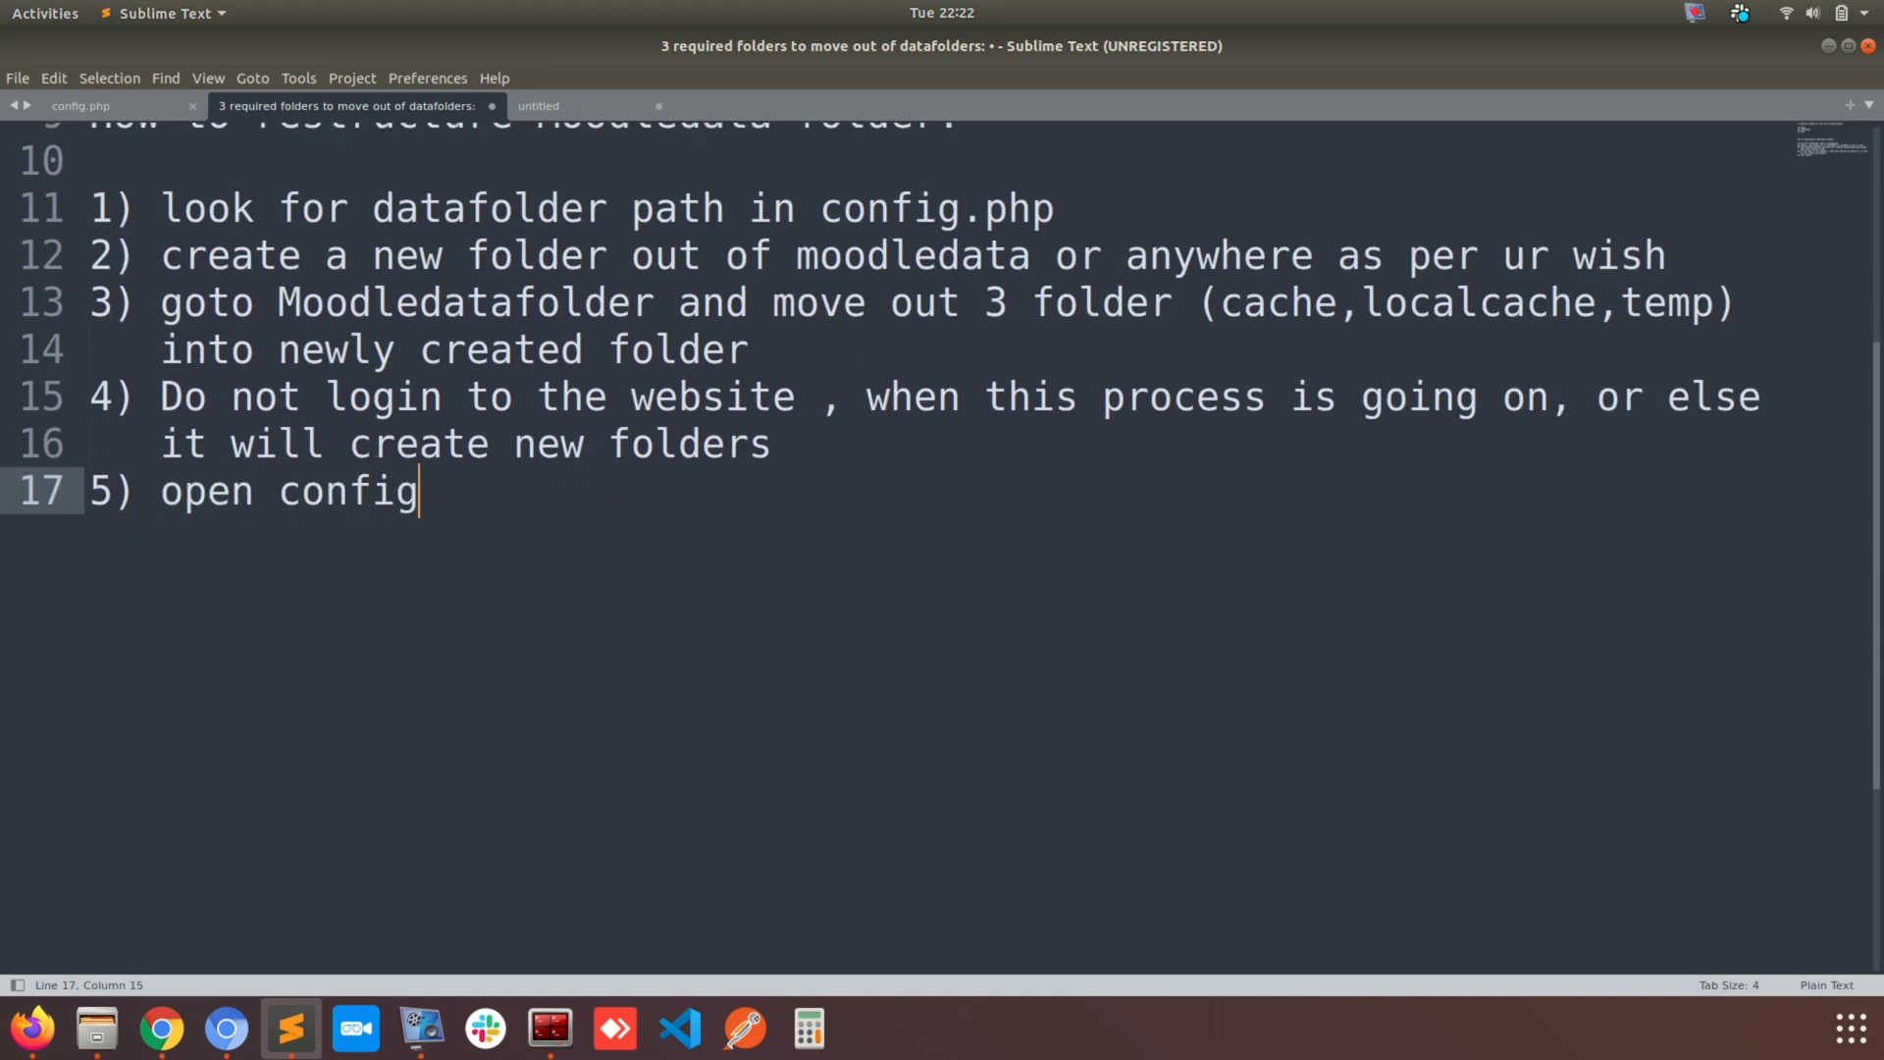
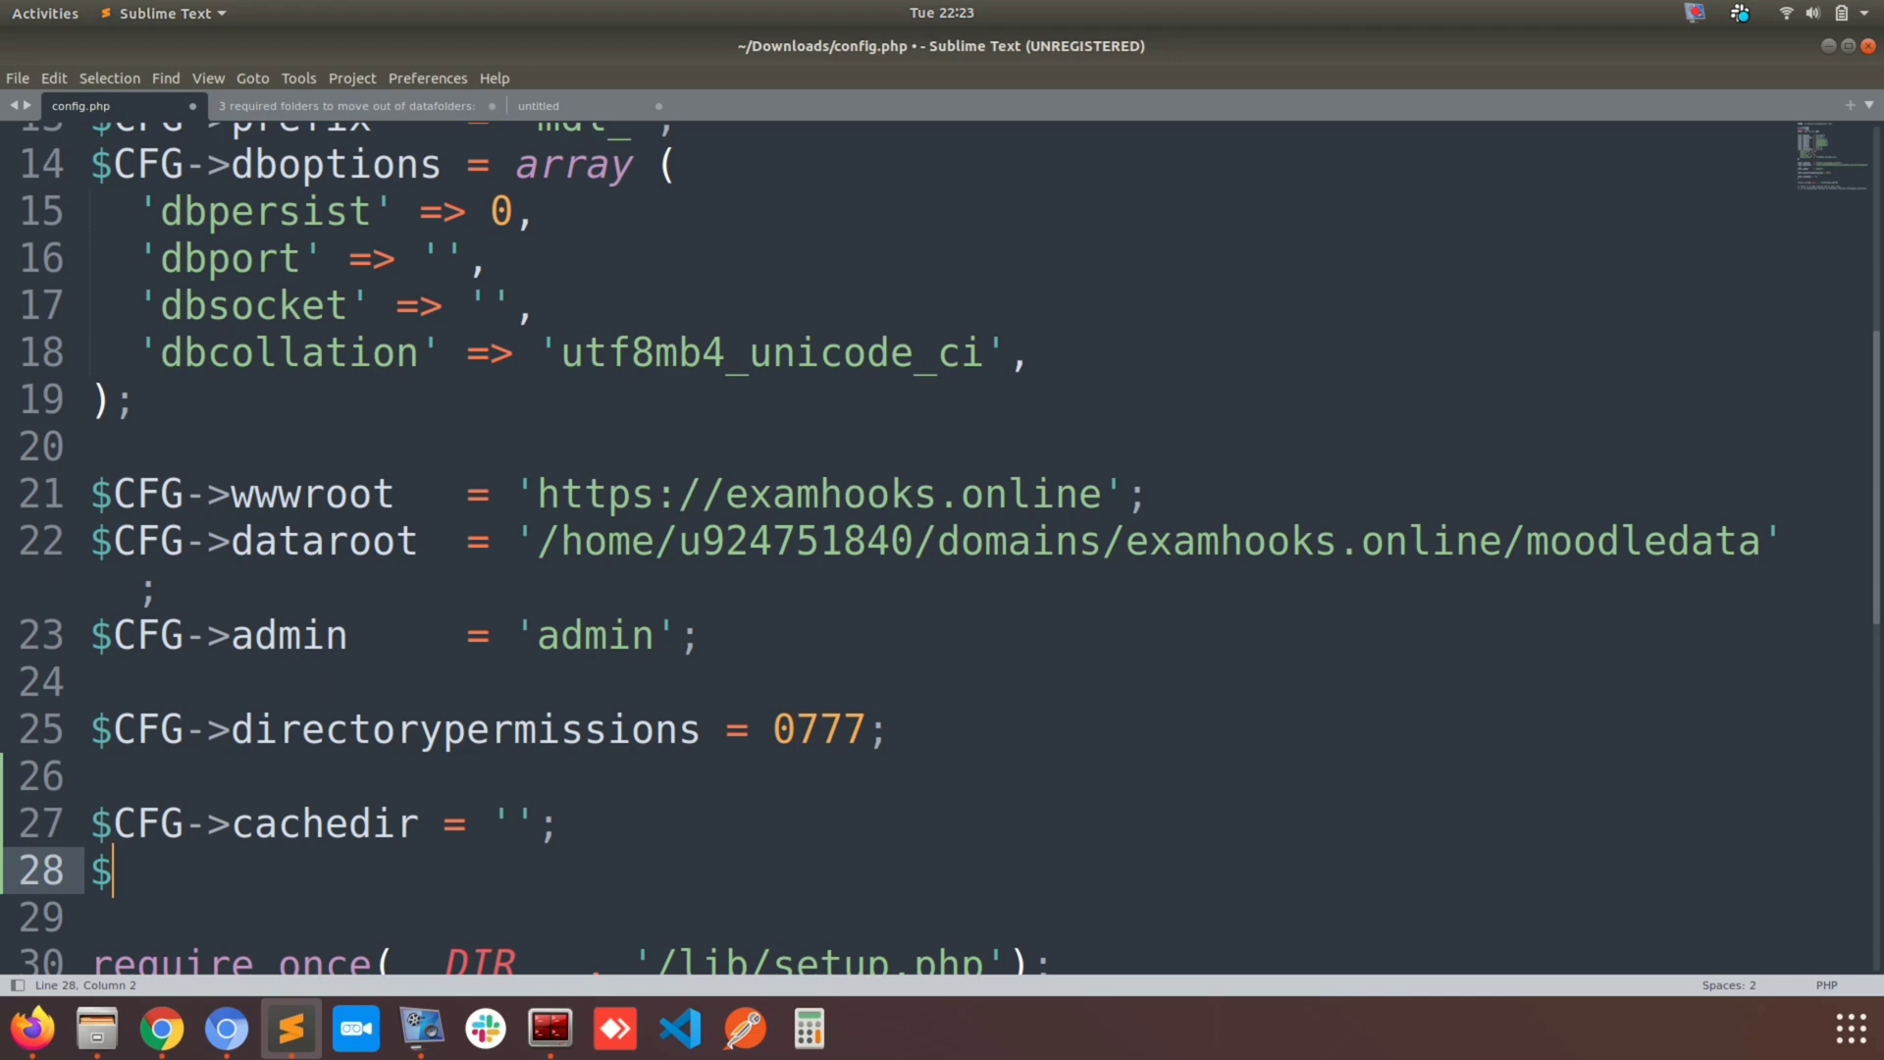
# Complete line 28 of config.php as an empty setting, $CFG->localcachedir = '';.
pyautogui.write('CFG->')
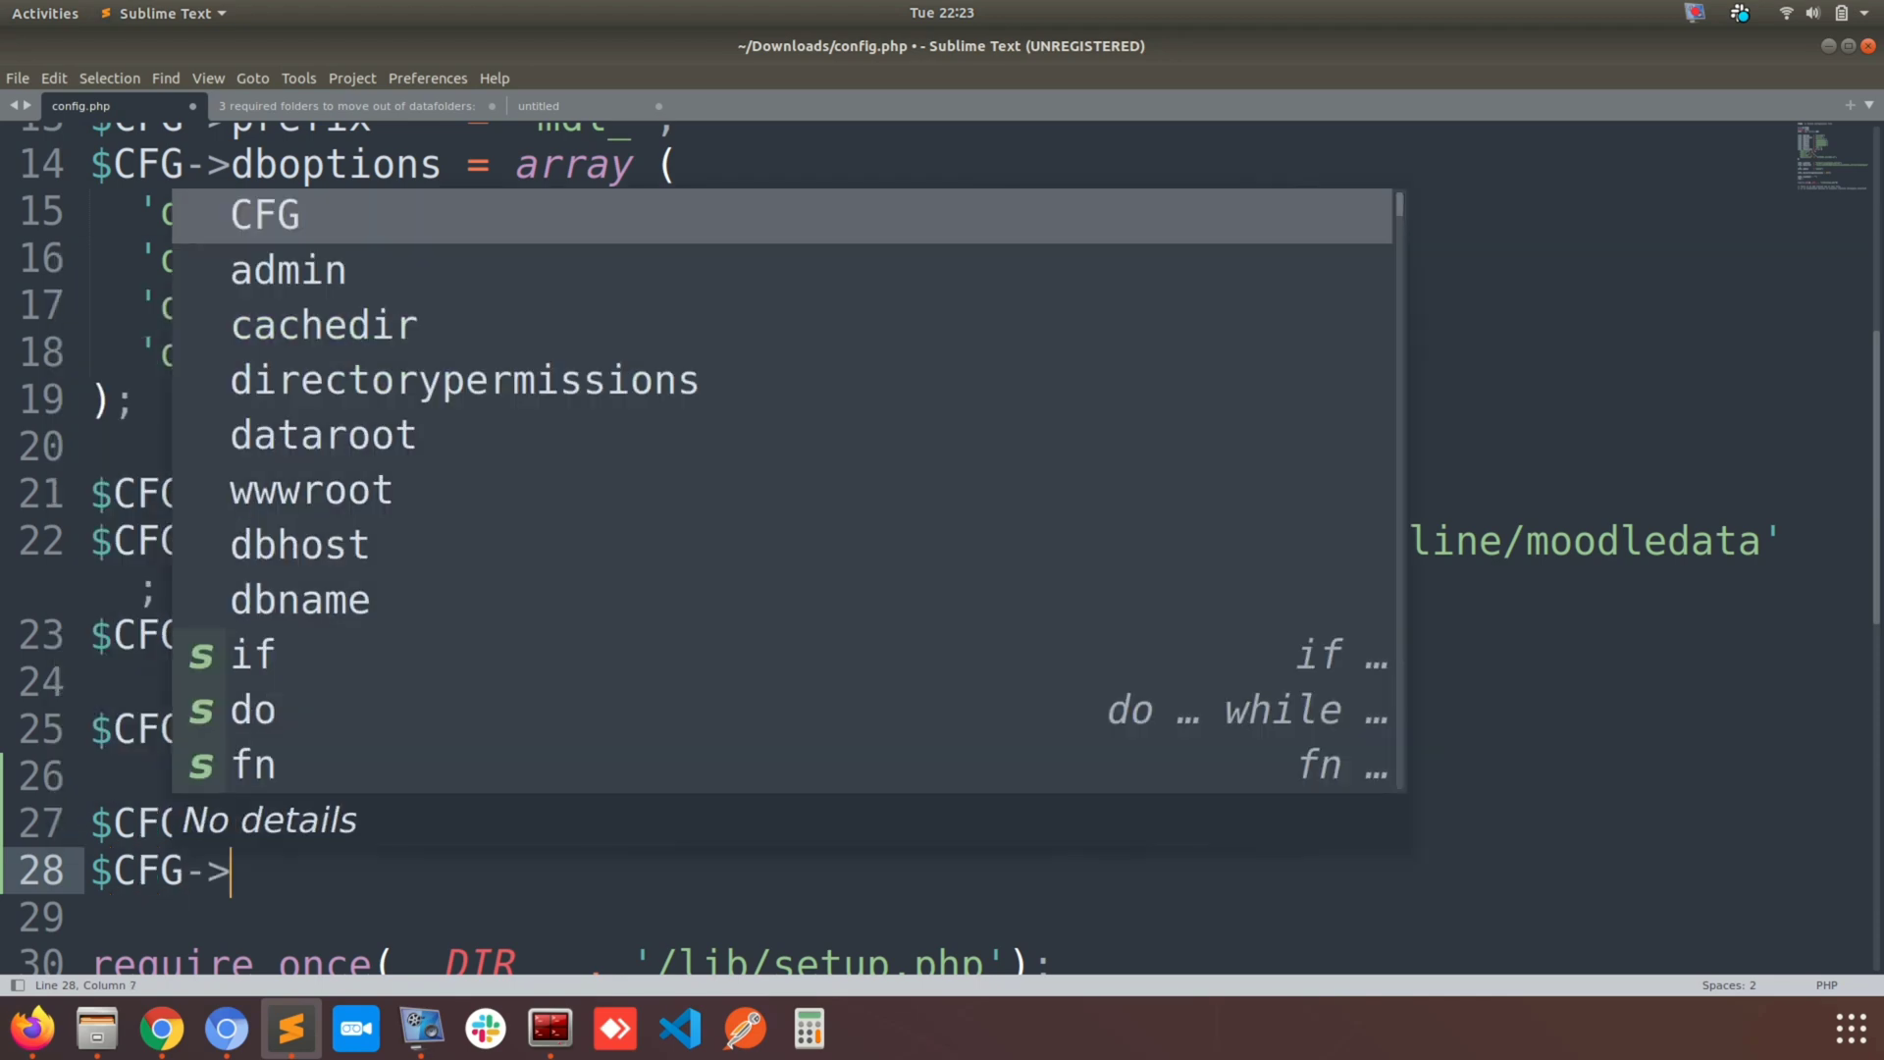
pyautogui.write('local')
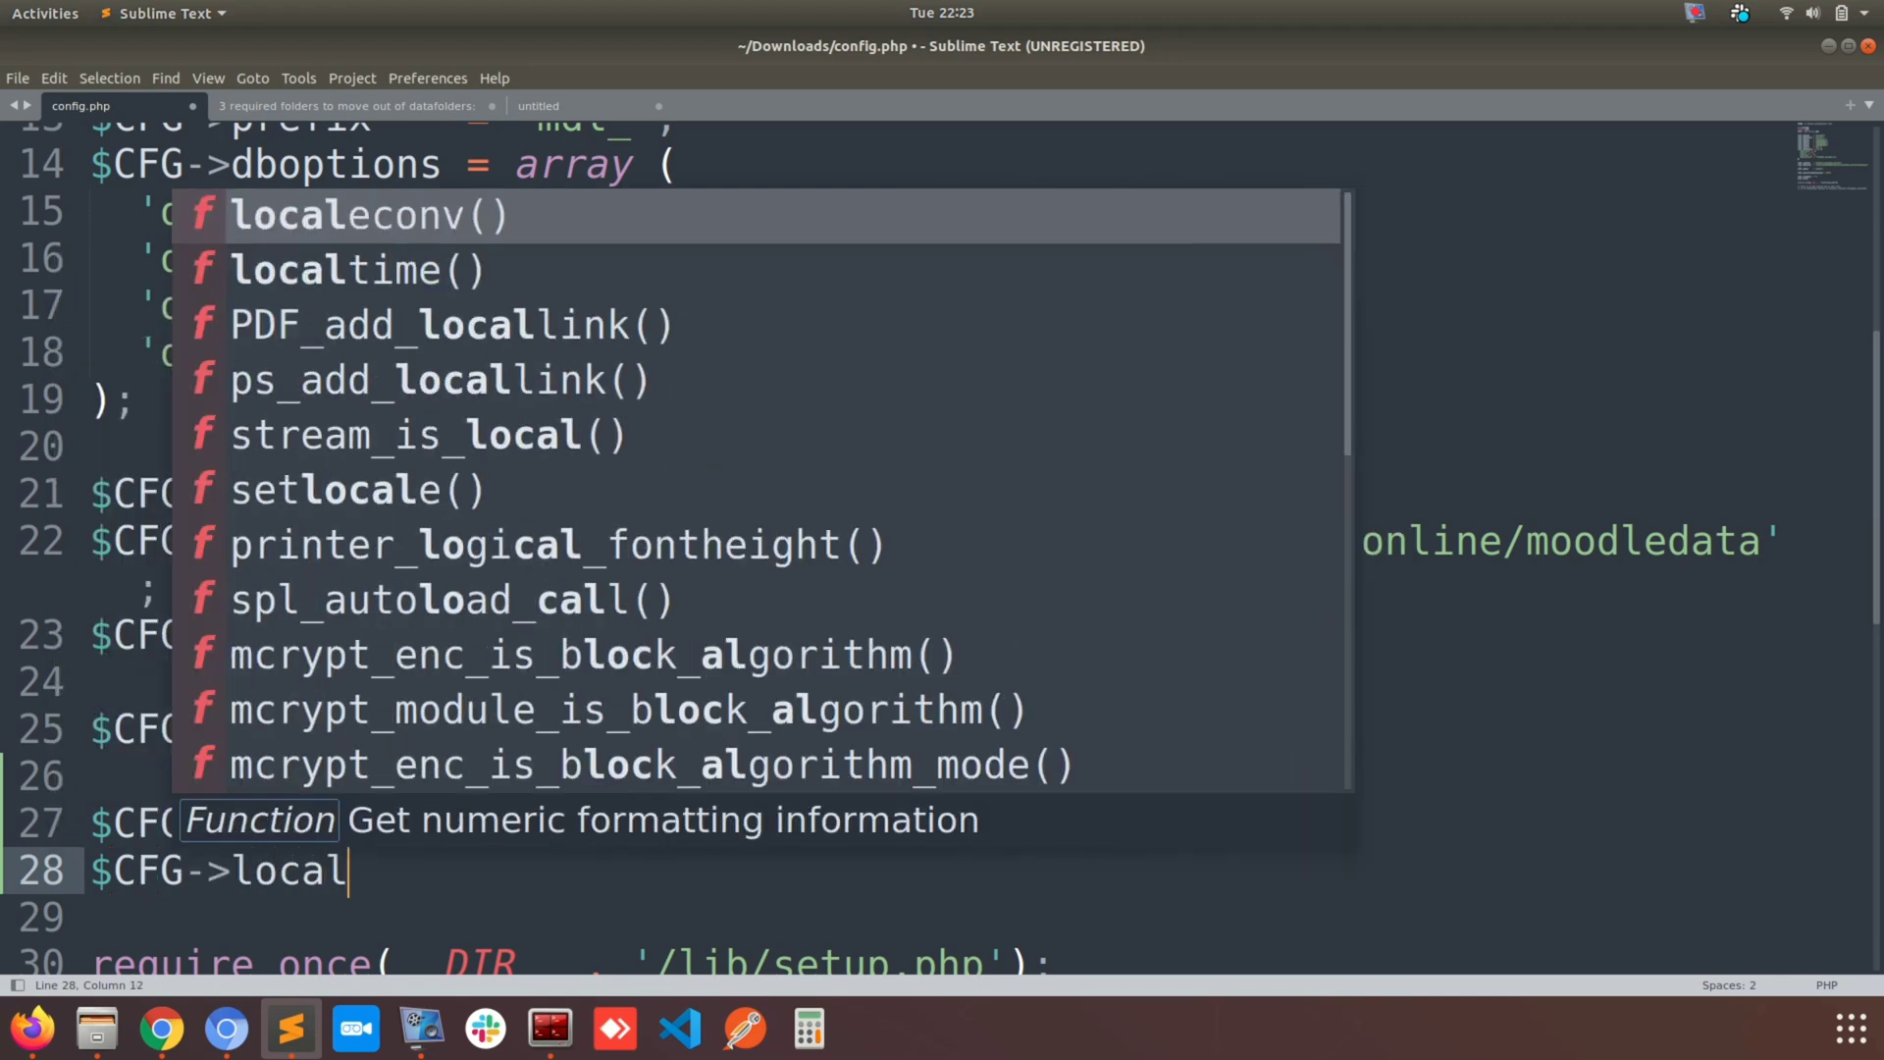
pyautogui.write('cachedir')
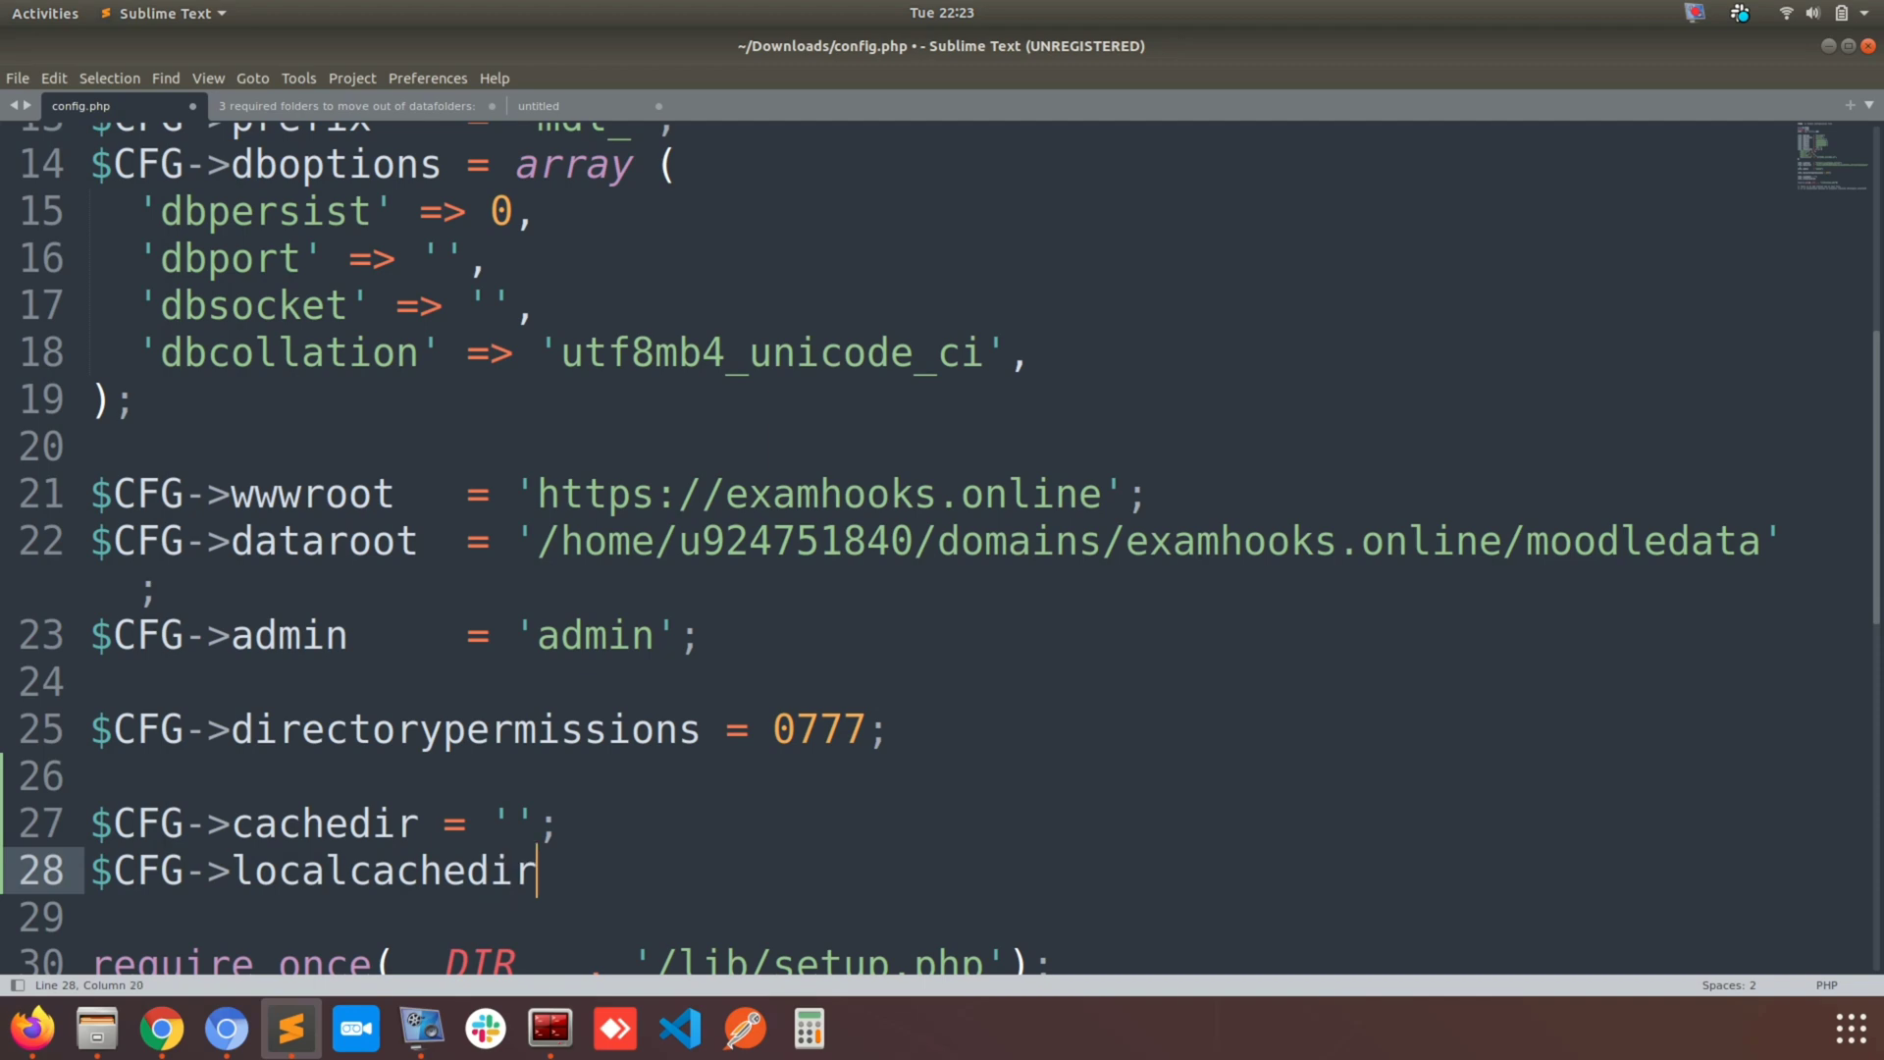
pyautogui.write(" = '';")
# Add the empty setting $CFG->tempdir = ''; on a new line below the localcachedir setting.
pyautogui.press('Return')
pyautogui.press('Return')
pyautogui.press('Up')
pyautogui.write('$CFG')
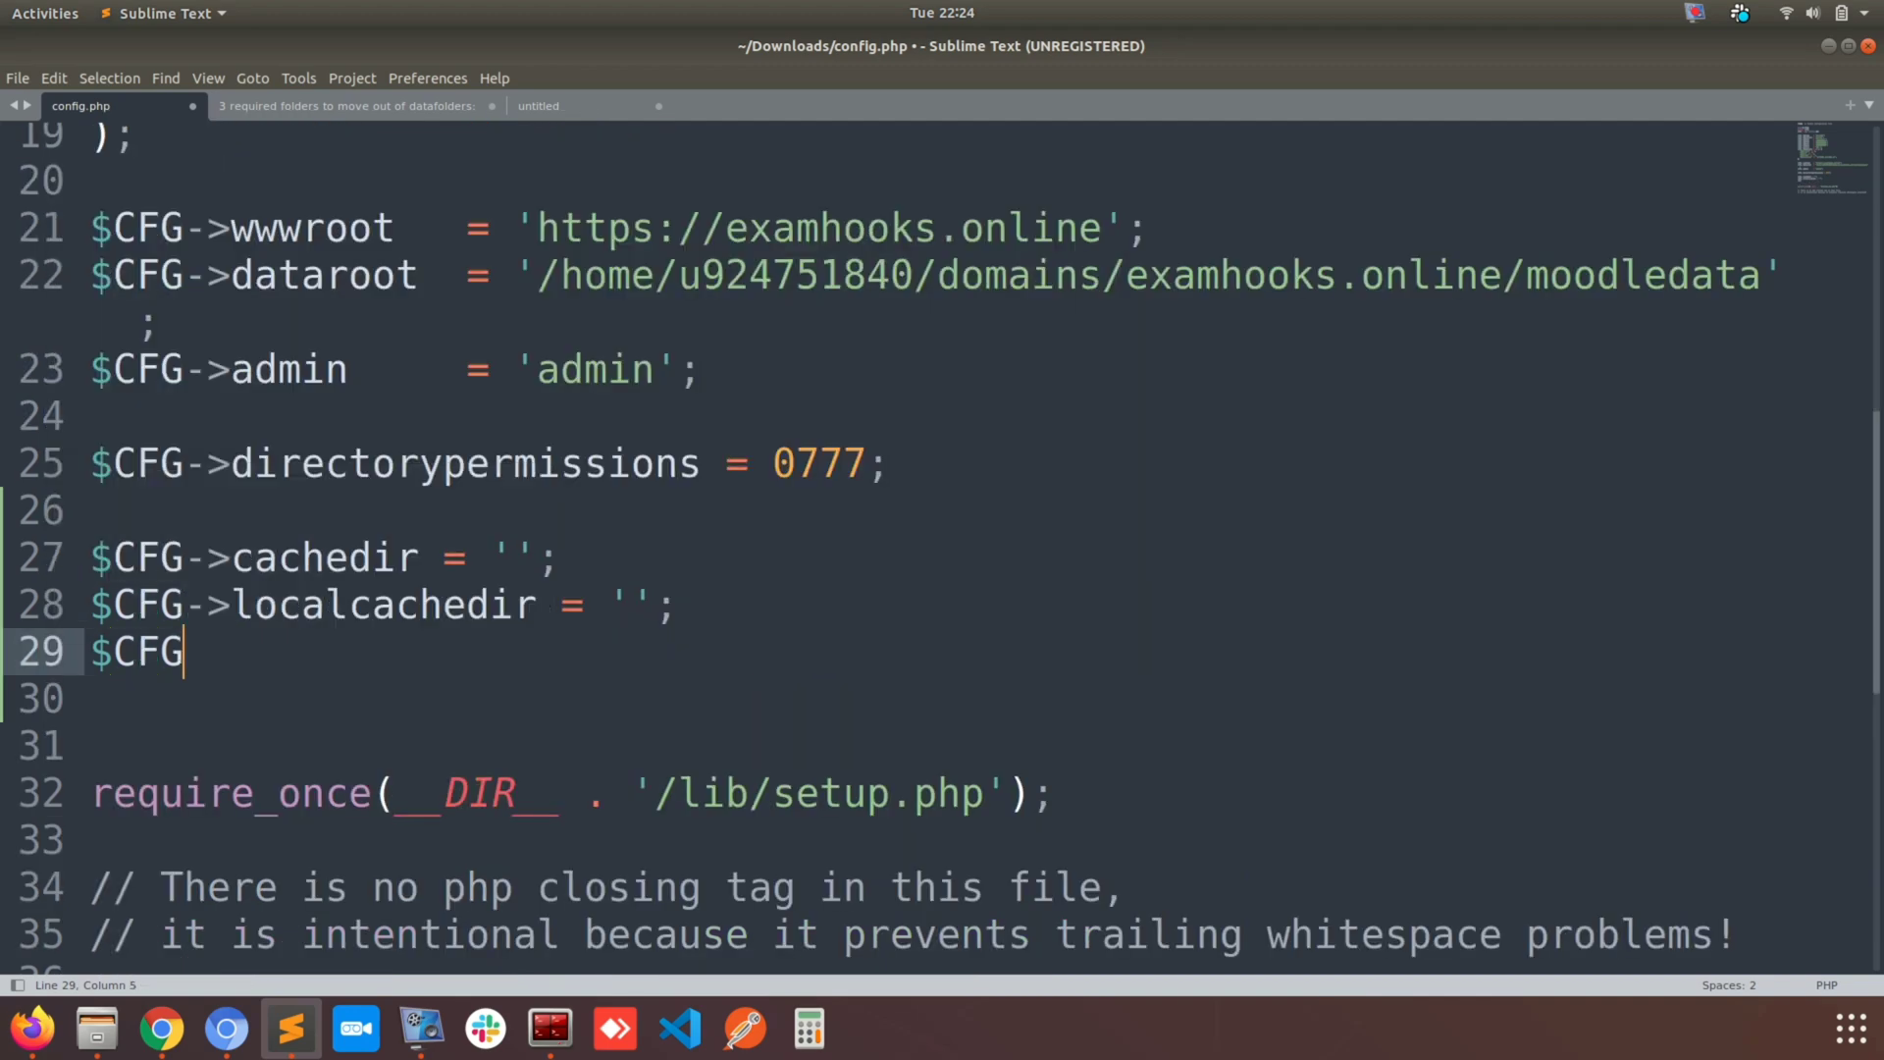
pyautogui.write('->te')
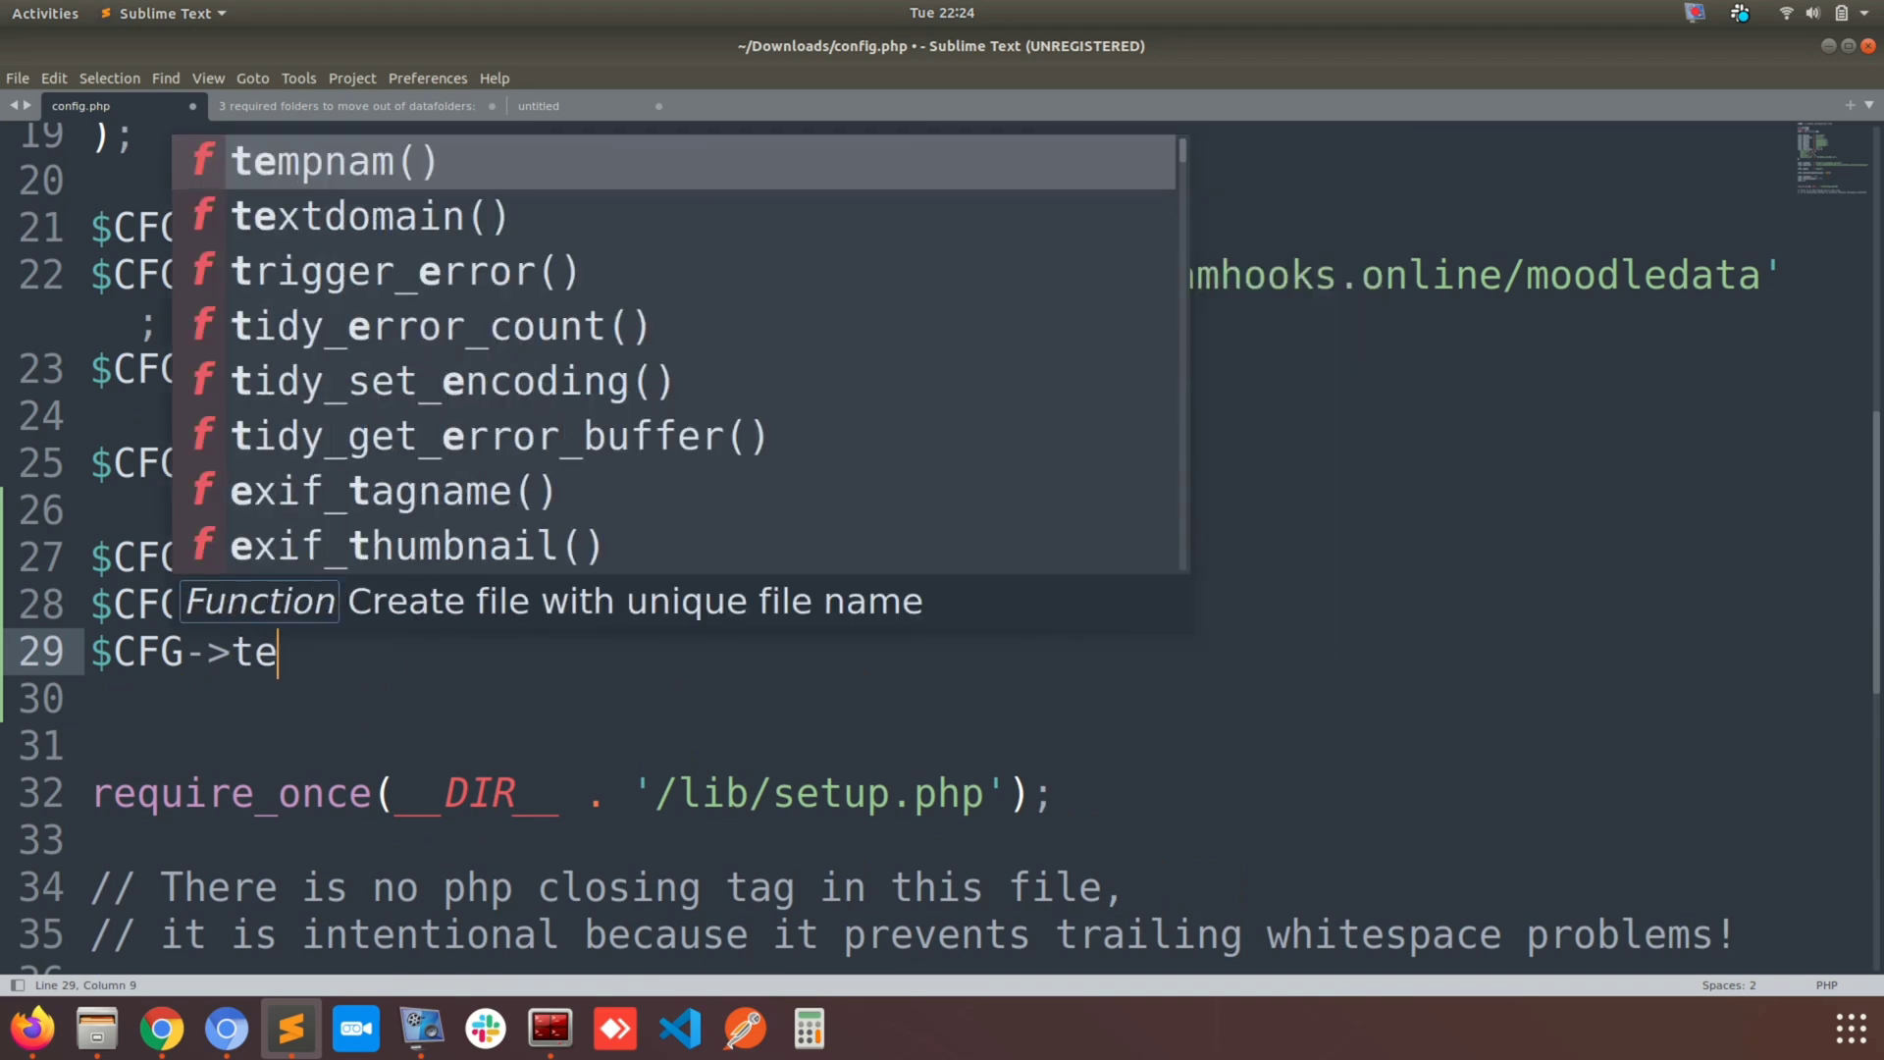
pyautogui.write('mpd')
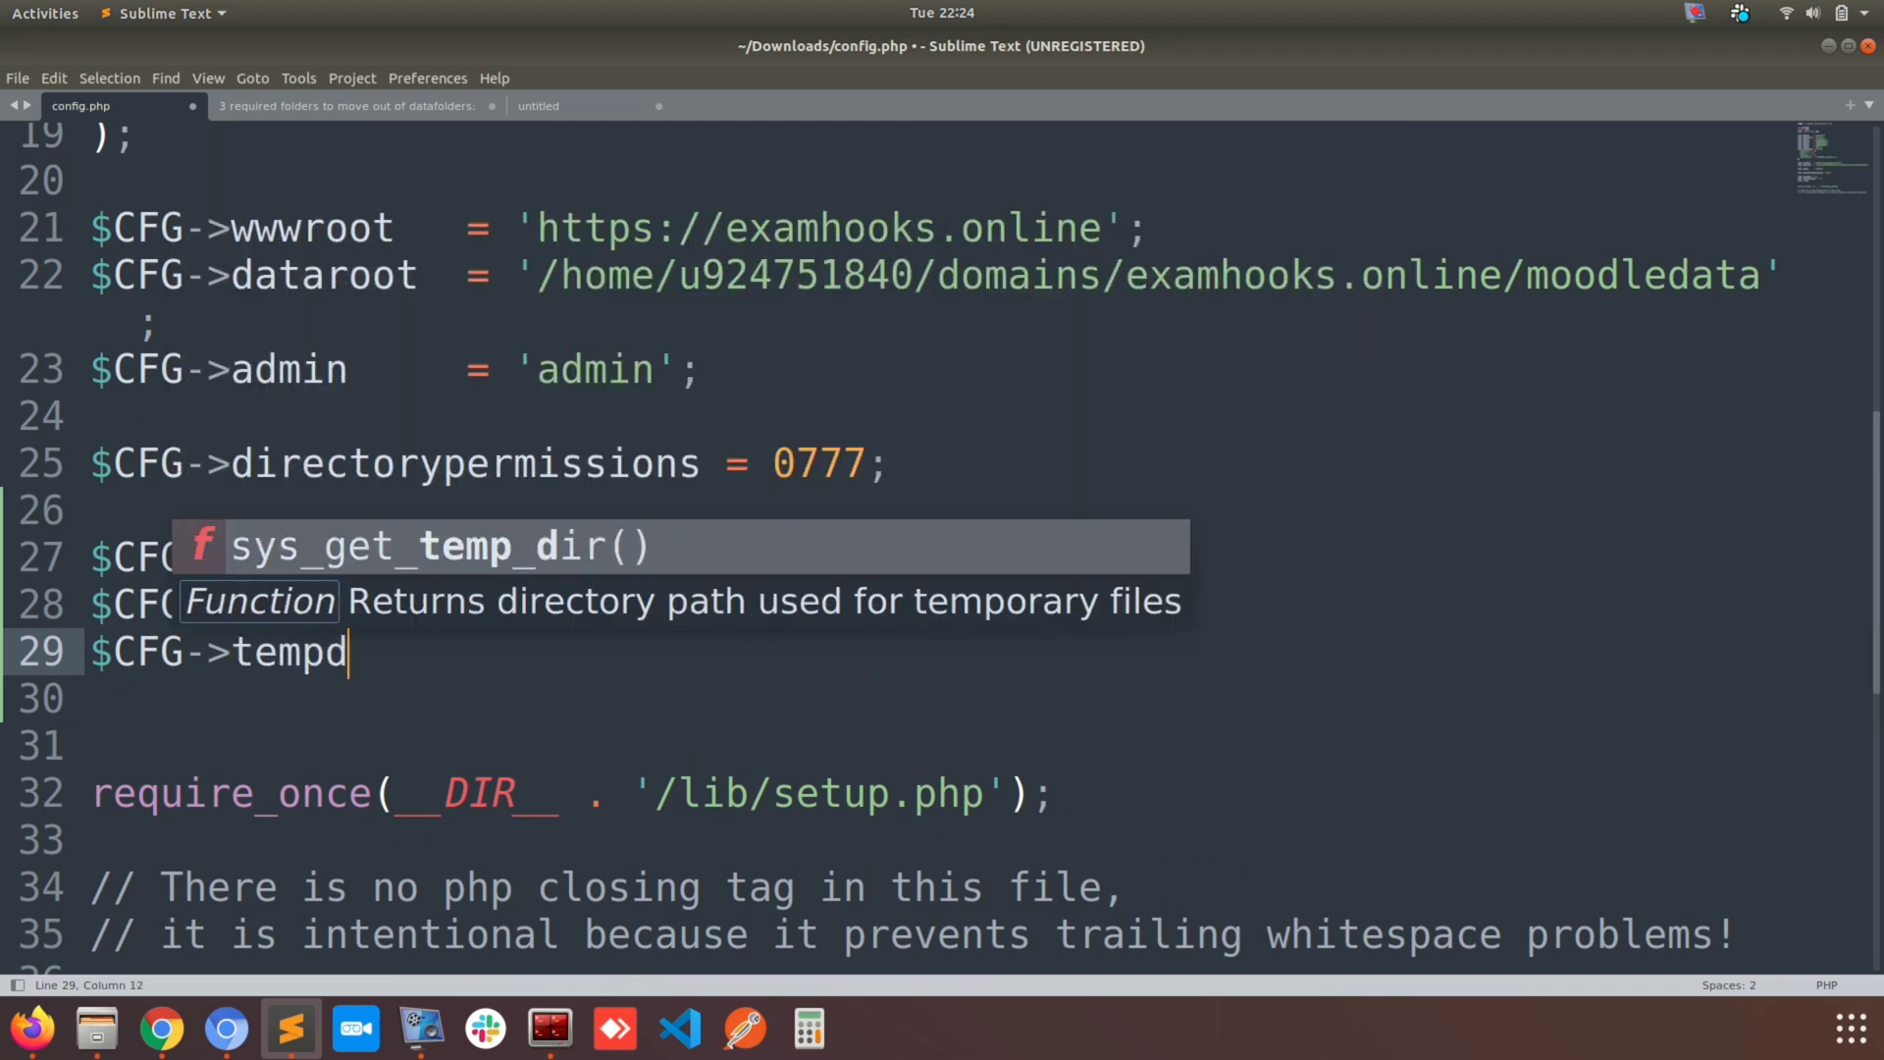
pyautogui.write('ir =')
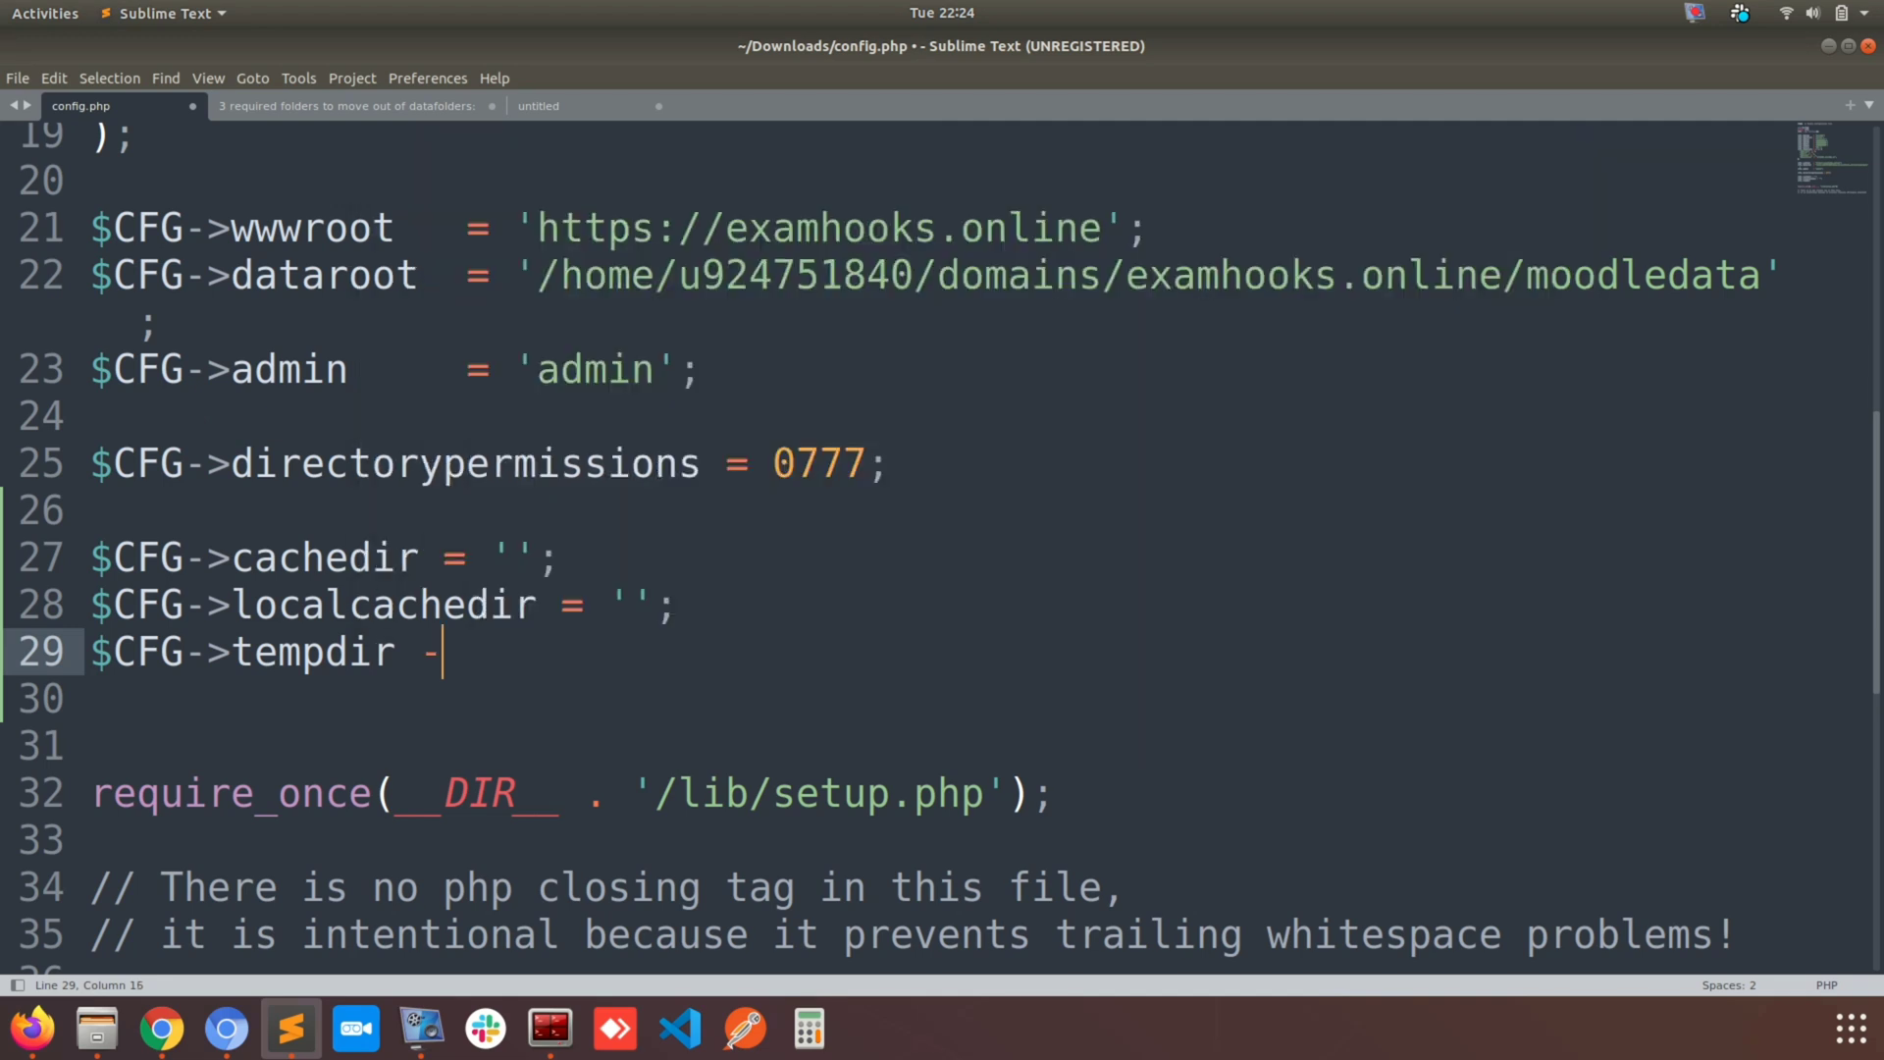
pyautogui.write(" '';")
# Fill the empty quotes of the cachedir setting with the placeholder 'path to cache dir'.
pyautogui.doubleClick(298, 567)
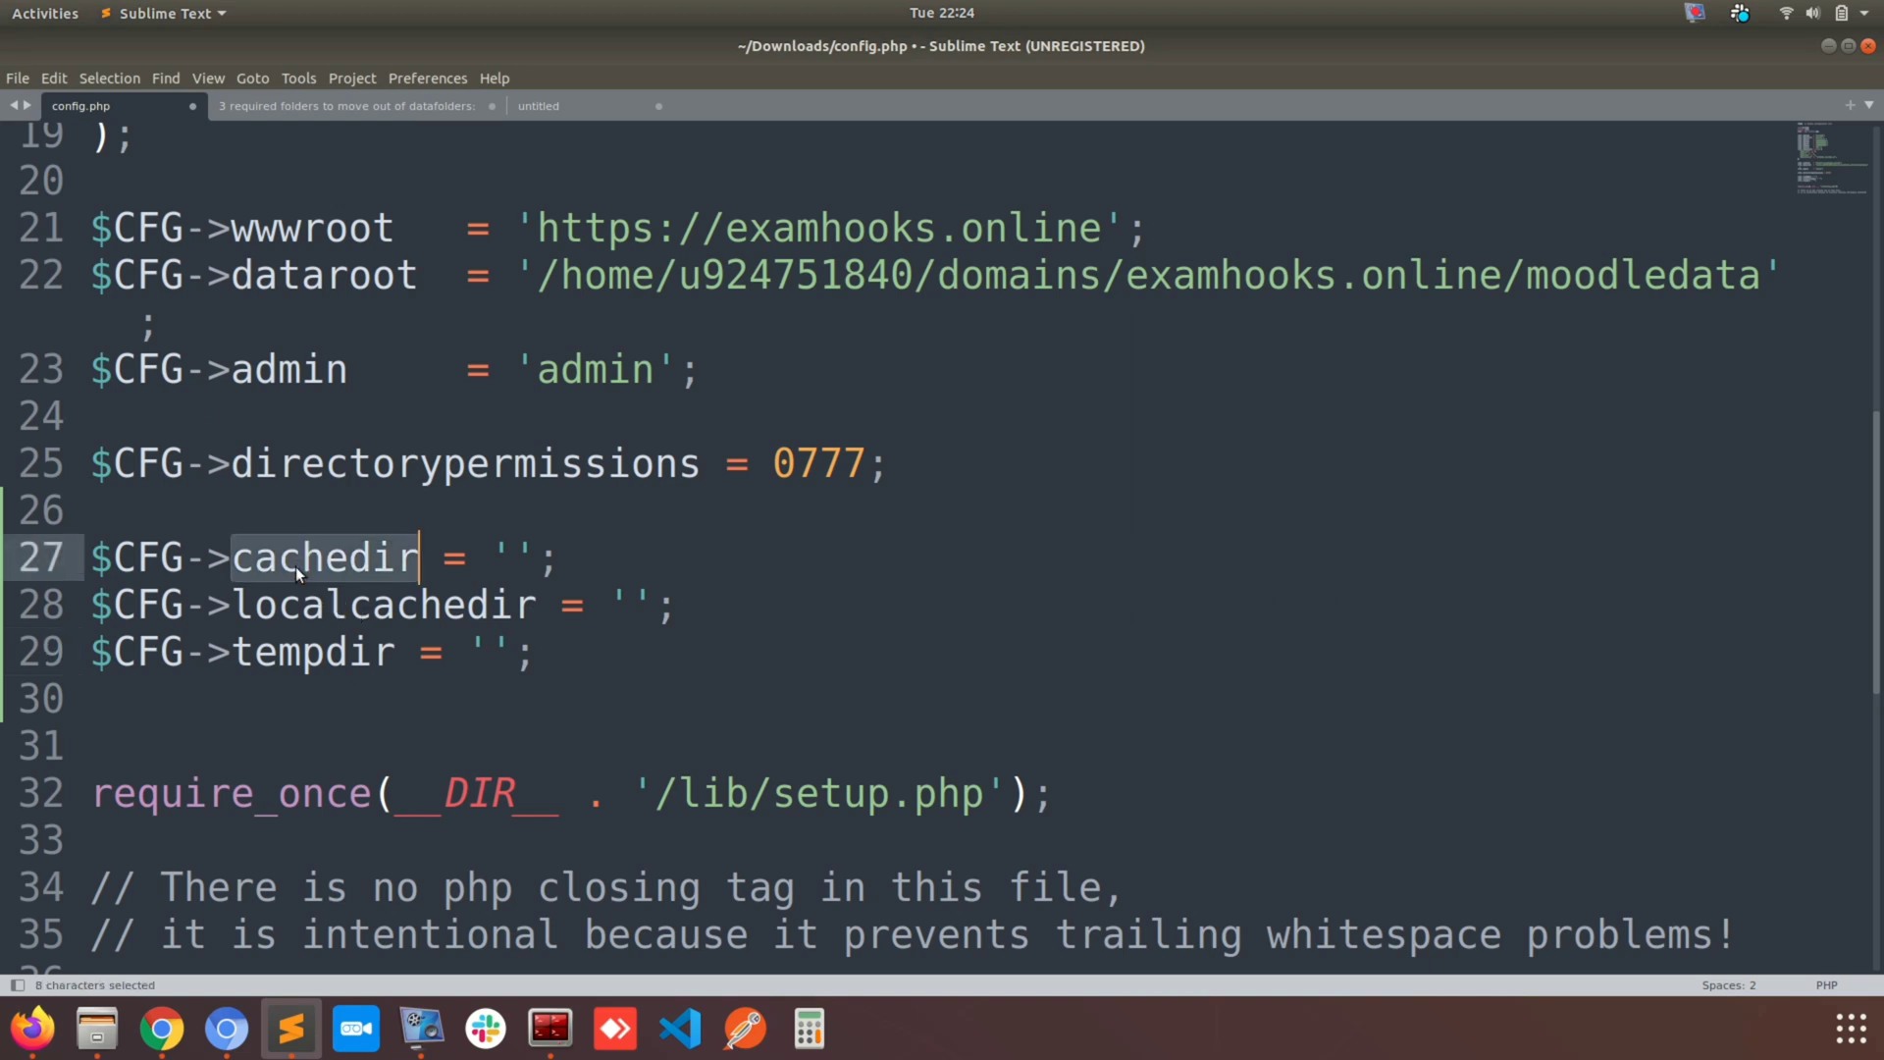
pyautogui.doubleClick(331, 614)
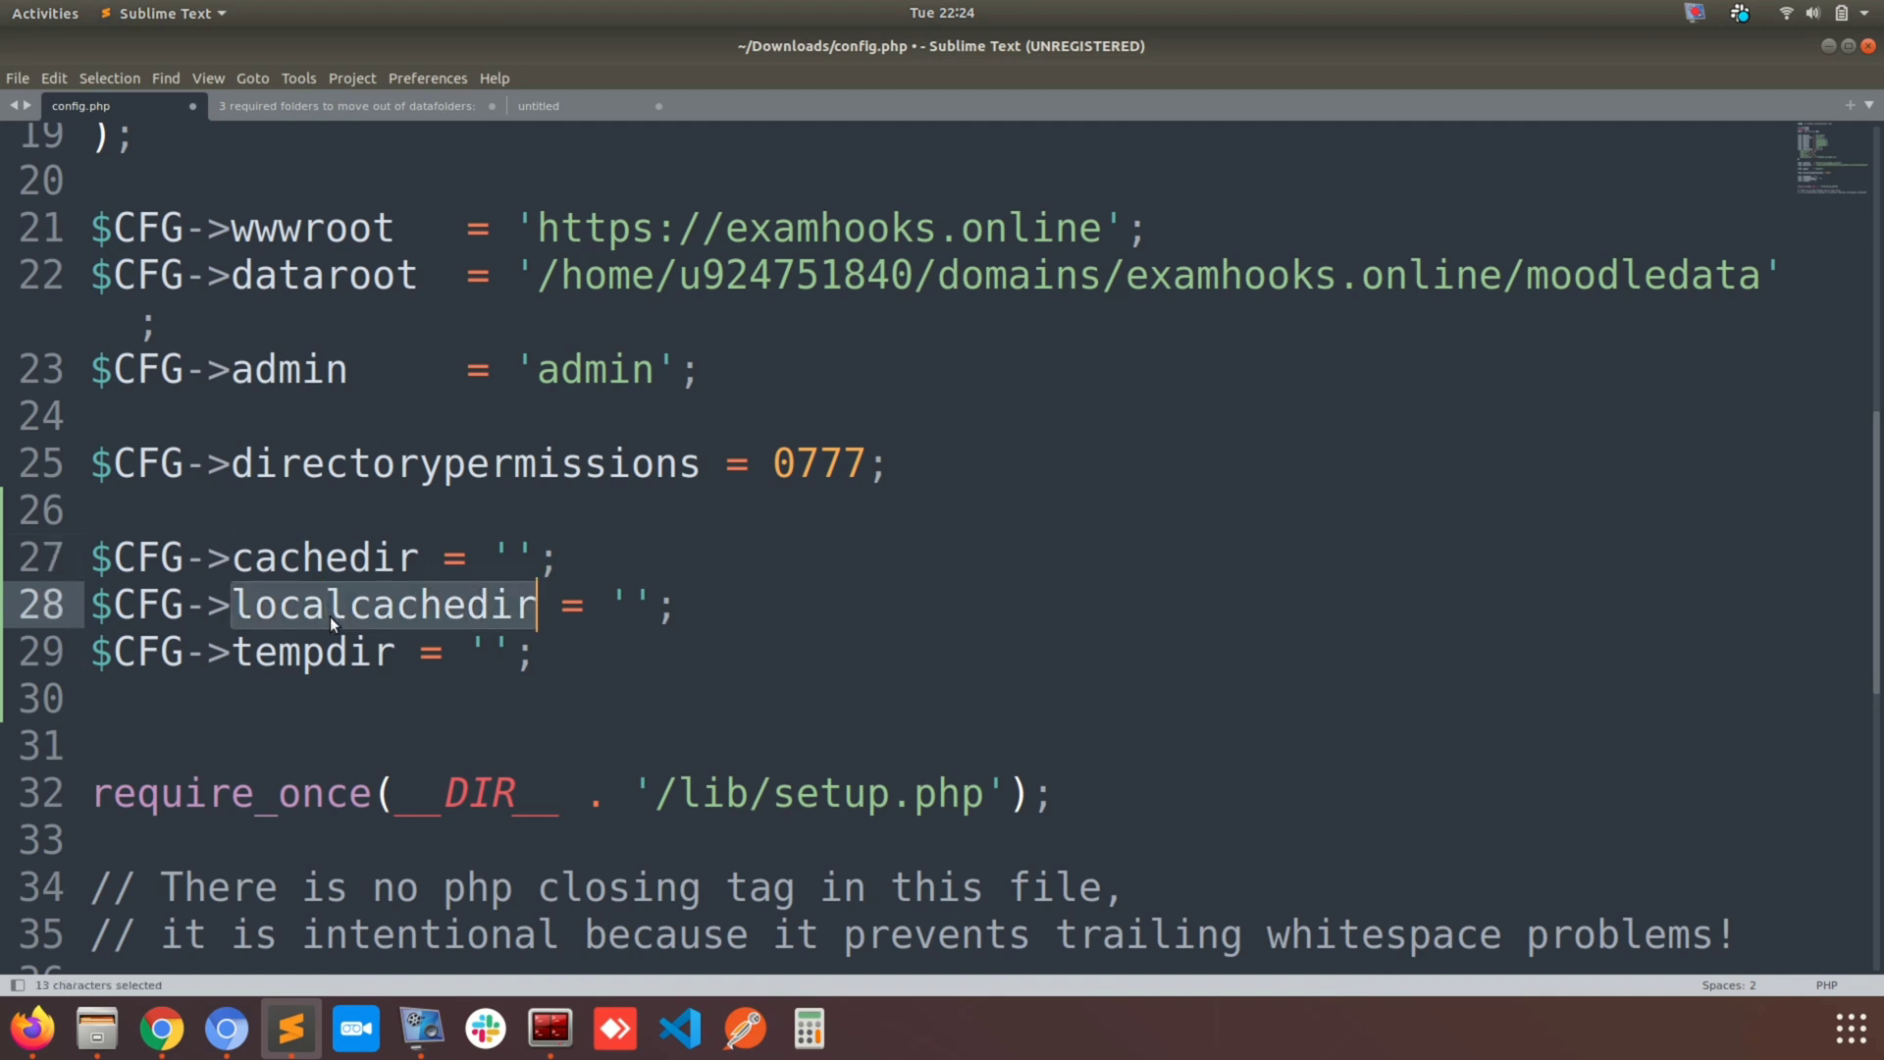
pyautogui.click(512, 549)
pyautogui.write('path to ')
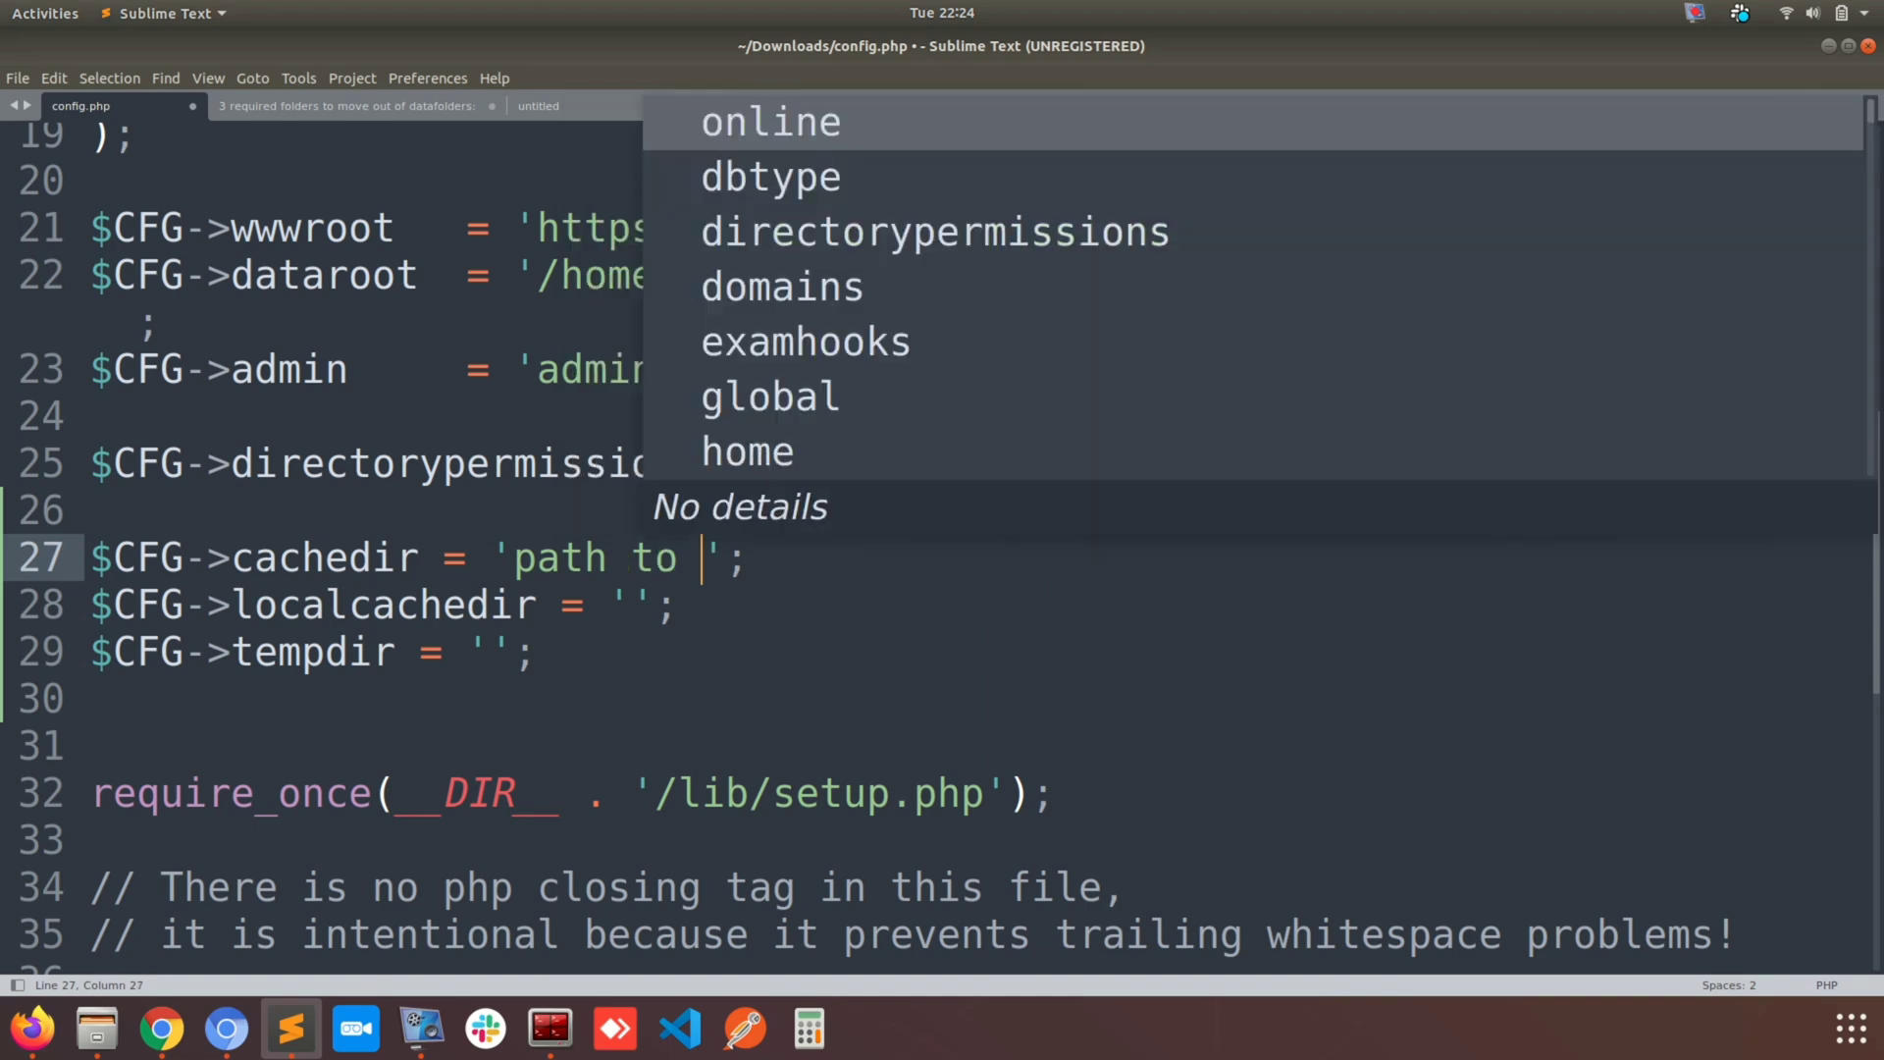
pyautogui.write('cache dir')
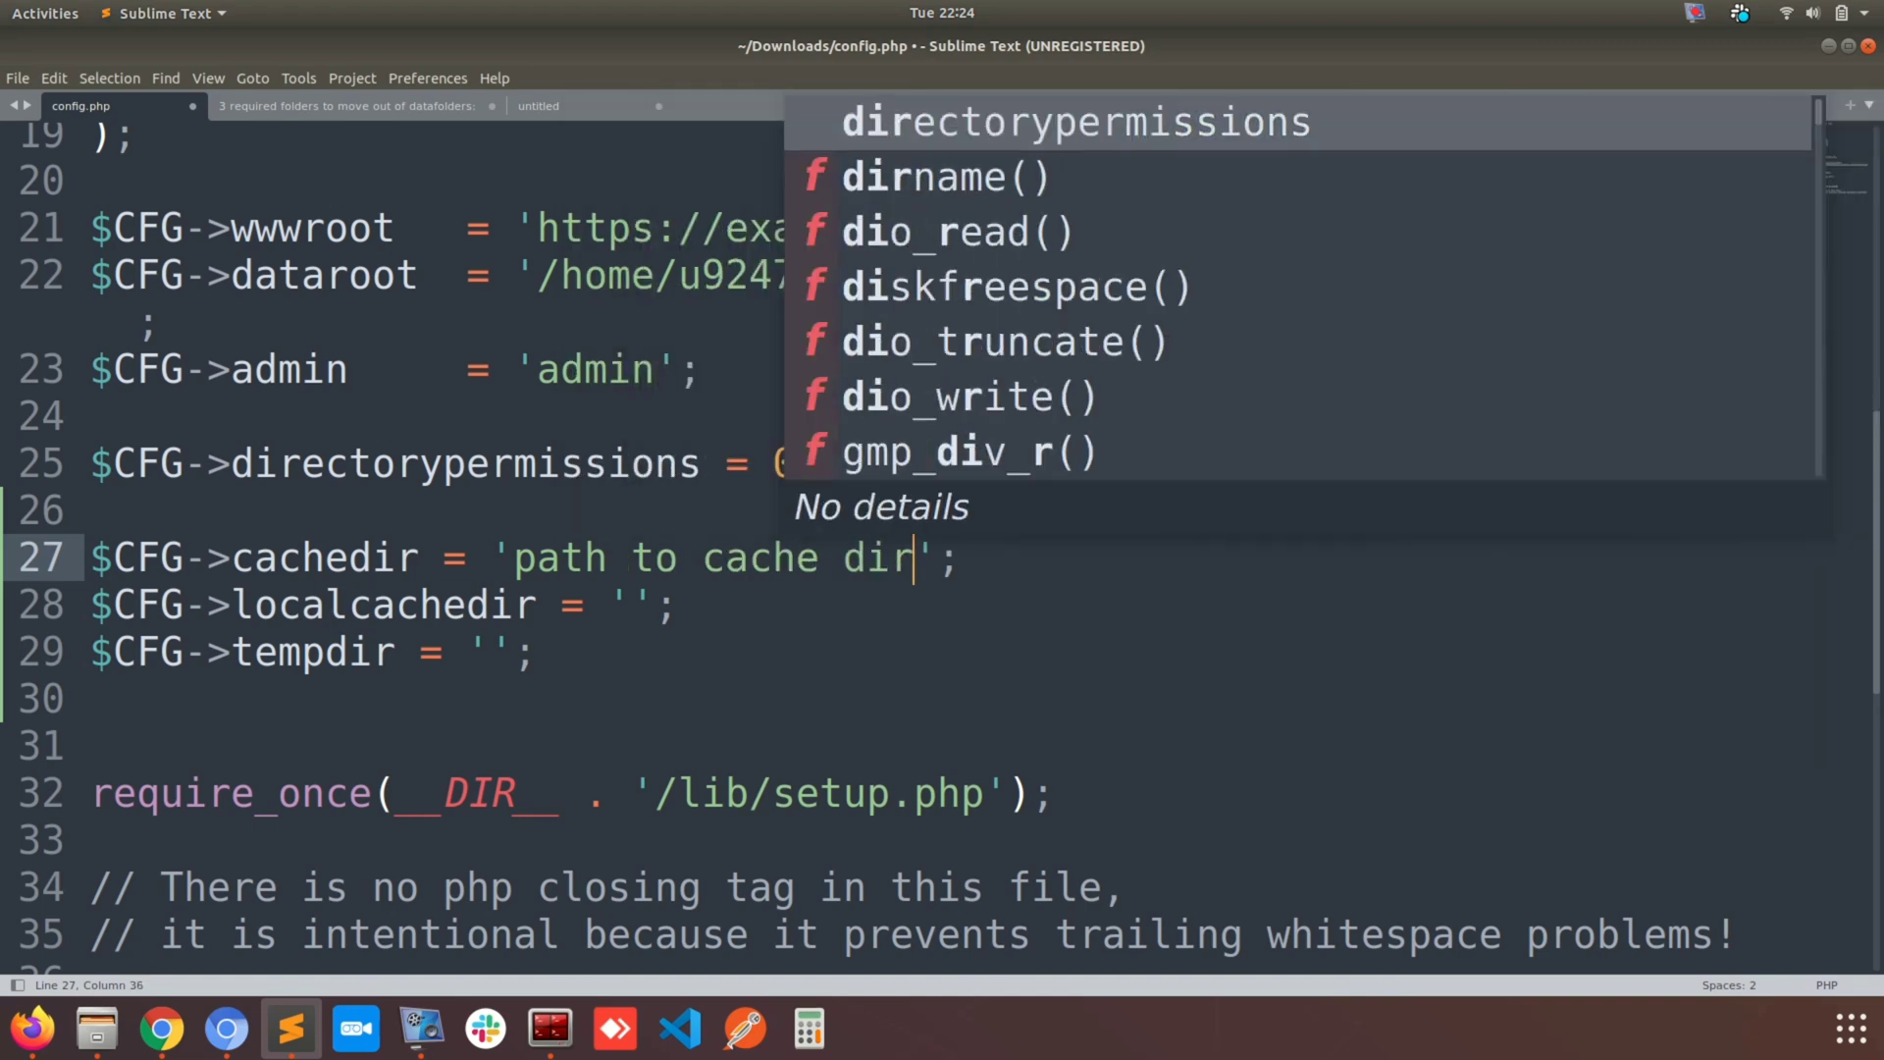
# Fill the empty quotes of the localcachedir setting with the placeholder 'path to localcache dir'.
pyautogui.click(642, 595)
pyautogui.write('path to ')
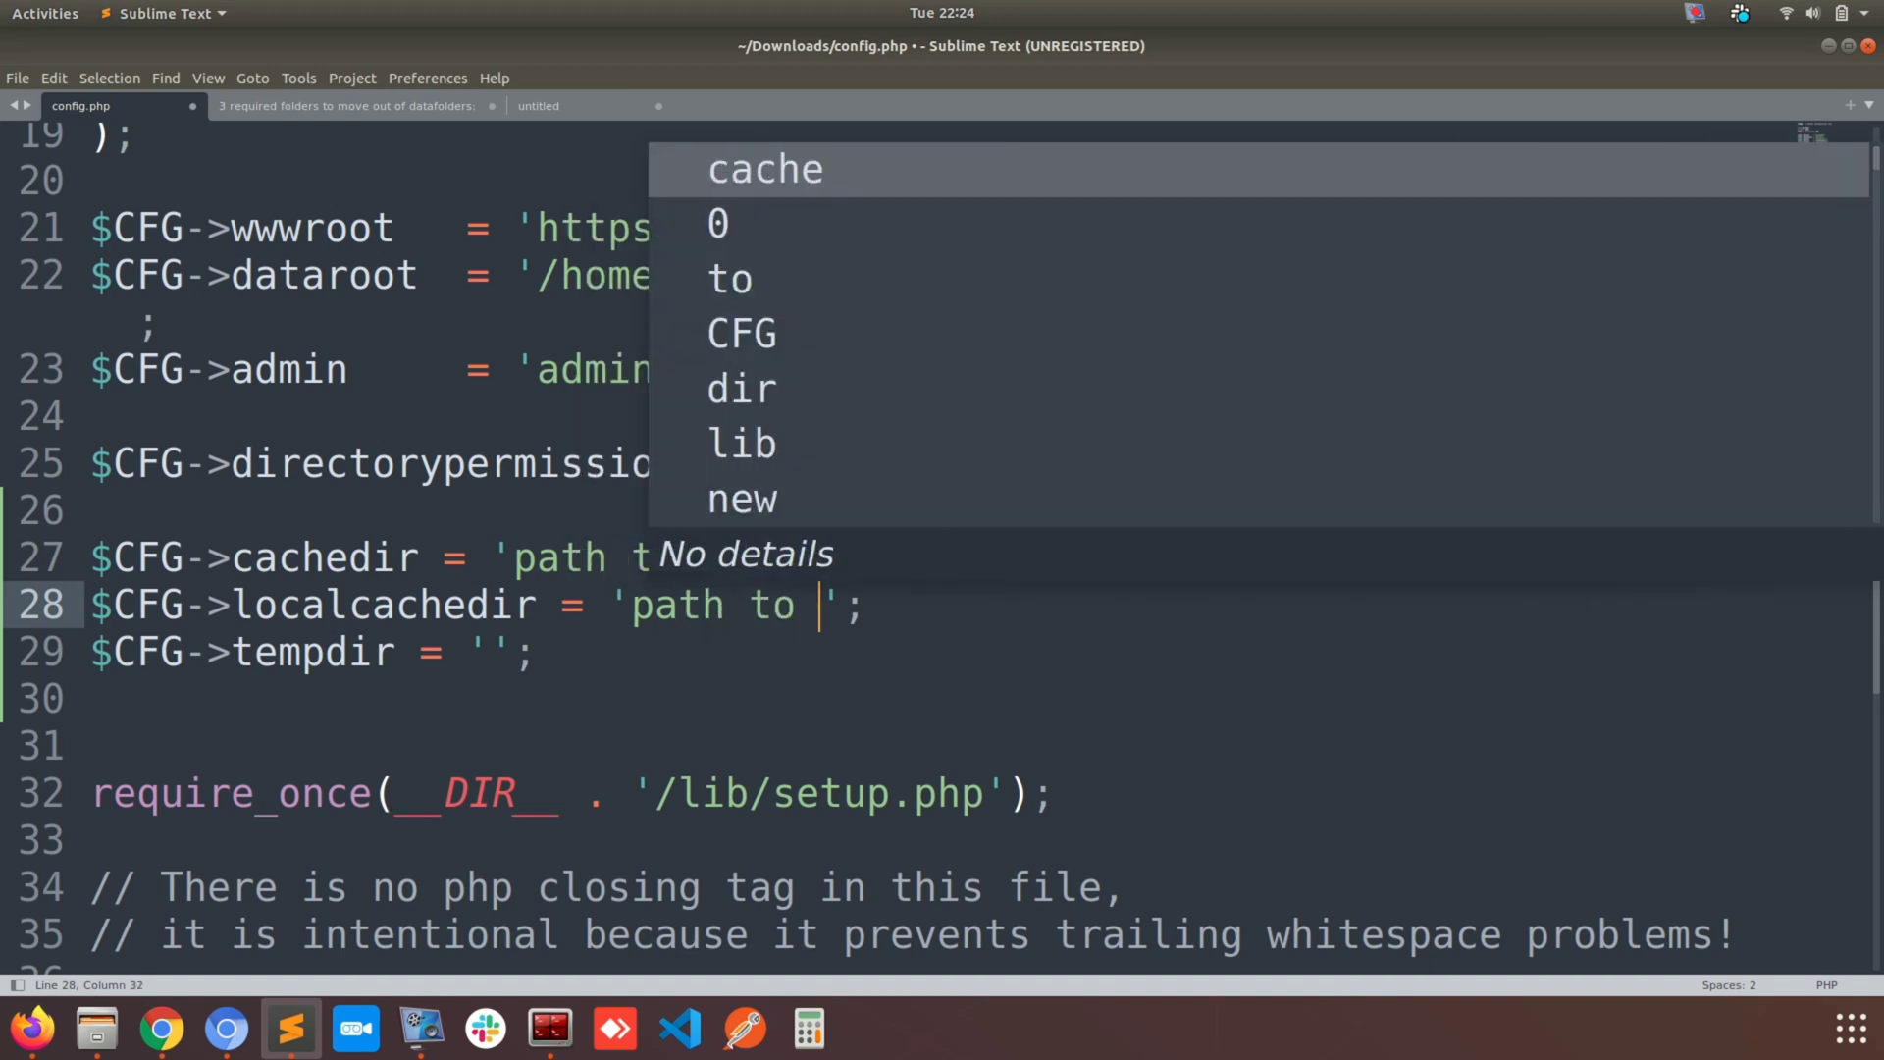
pyautogui.write('localca')
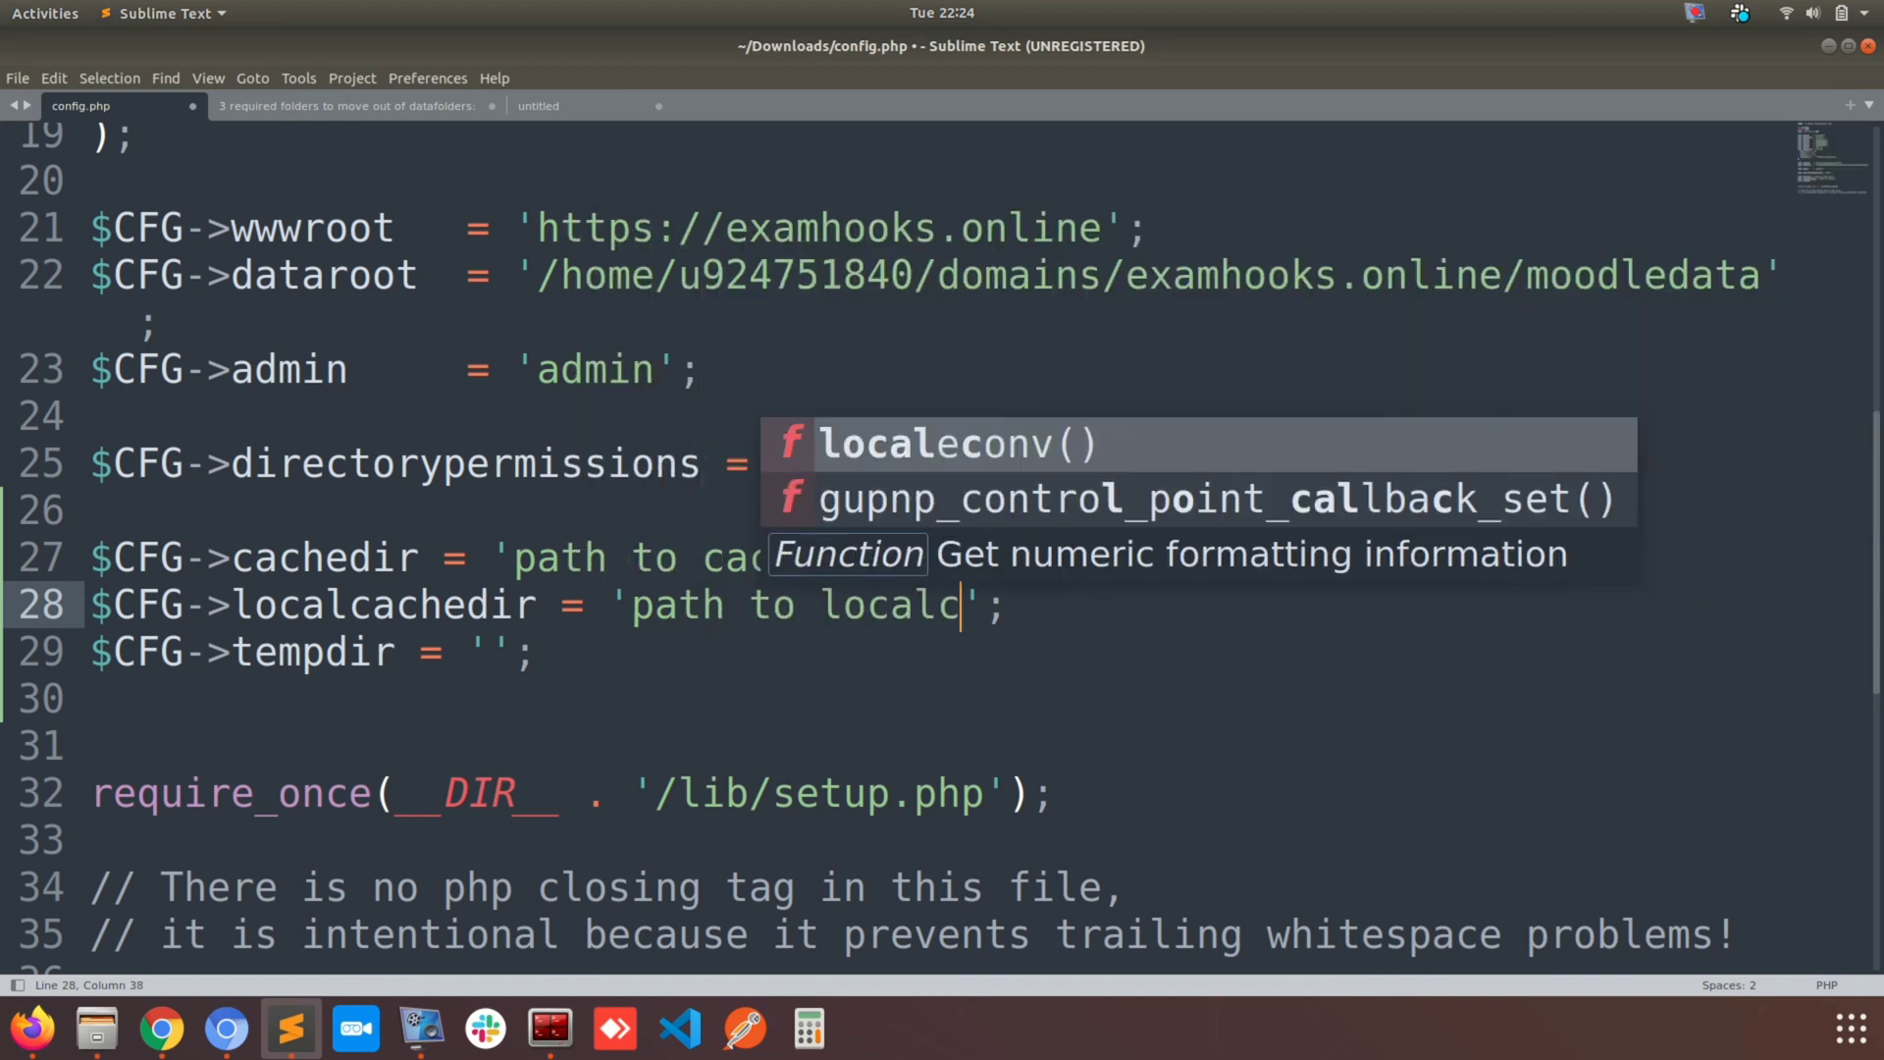
pyautogui.write('che dir')
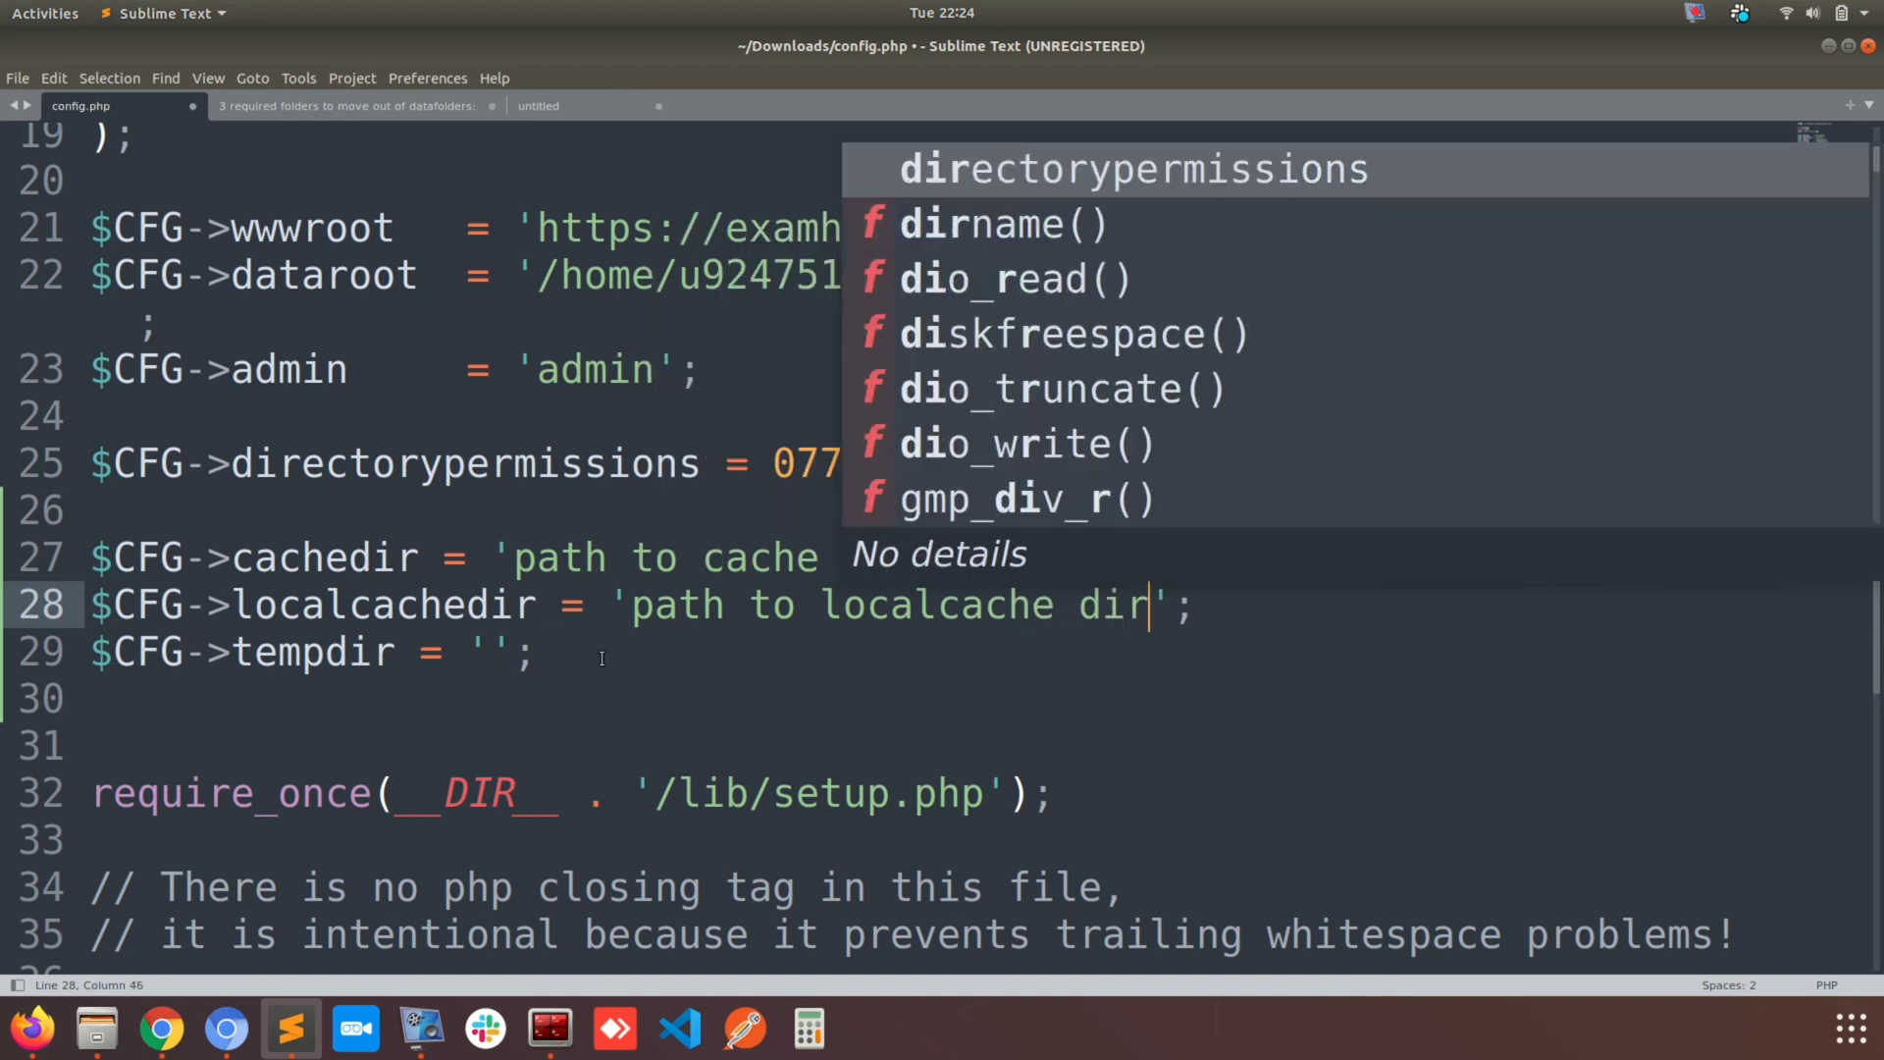
# Fill the empty quotes of the tempdir setting with the placeholder 'path to temp dir'.
pyautogui.click(502, 650)
pyautogui.write('path ')
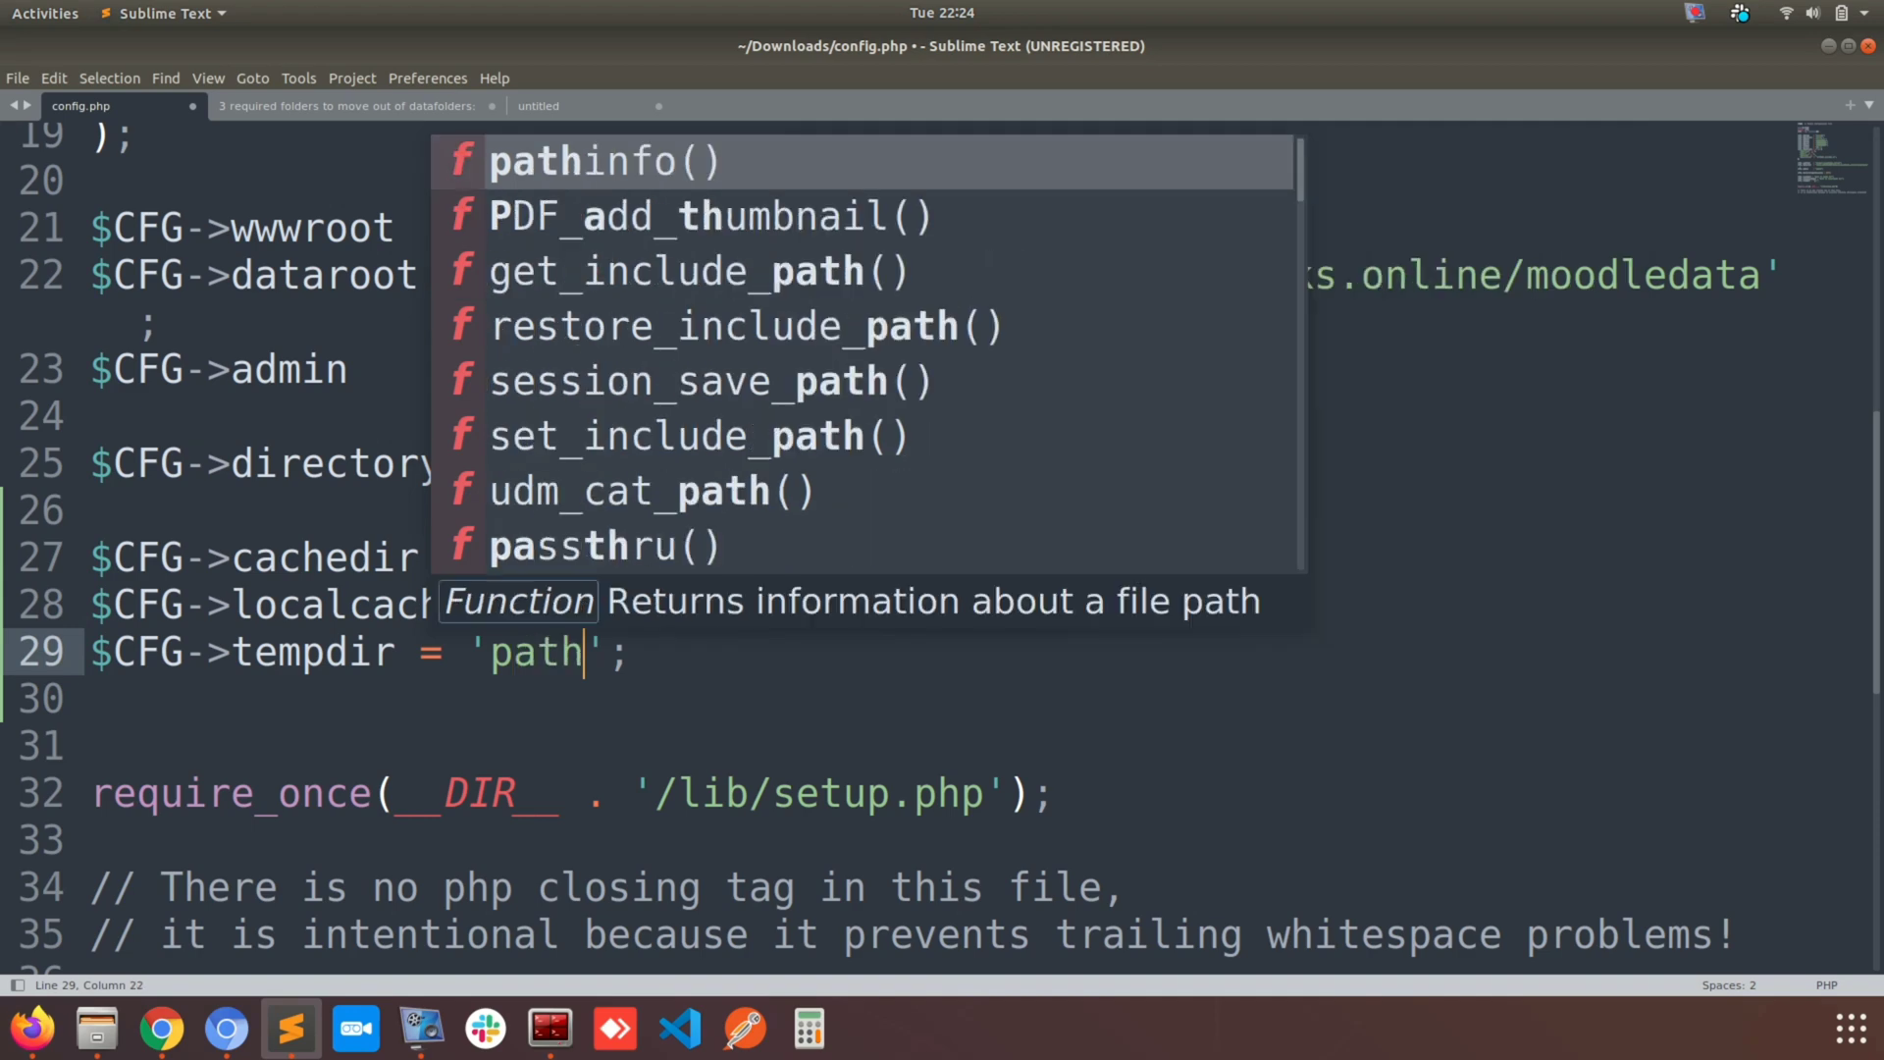
pyautogui.write('to temp ')
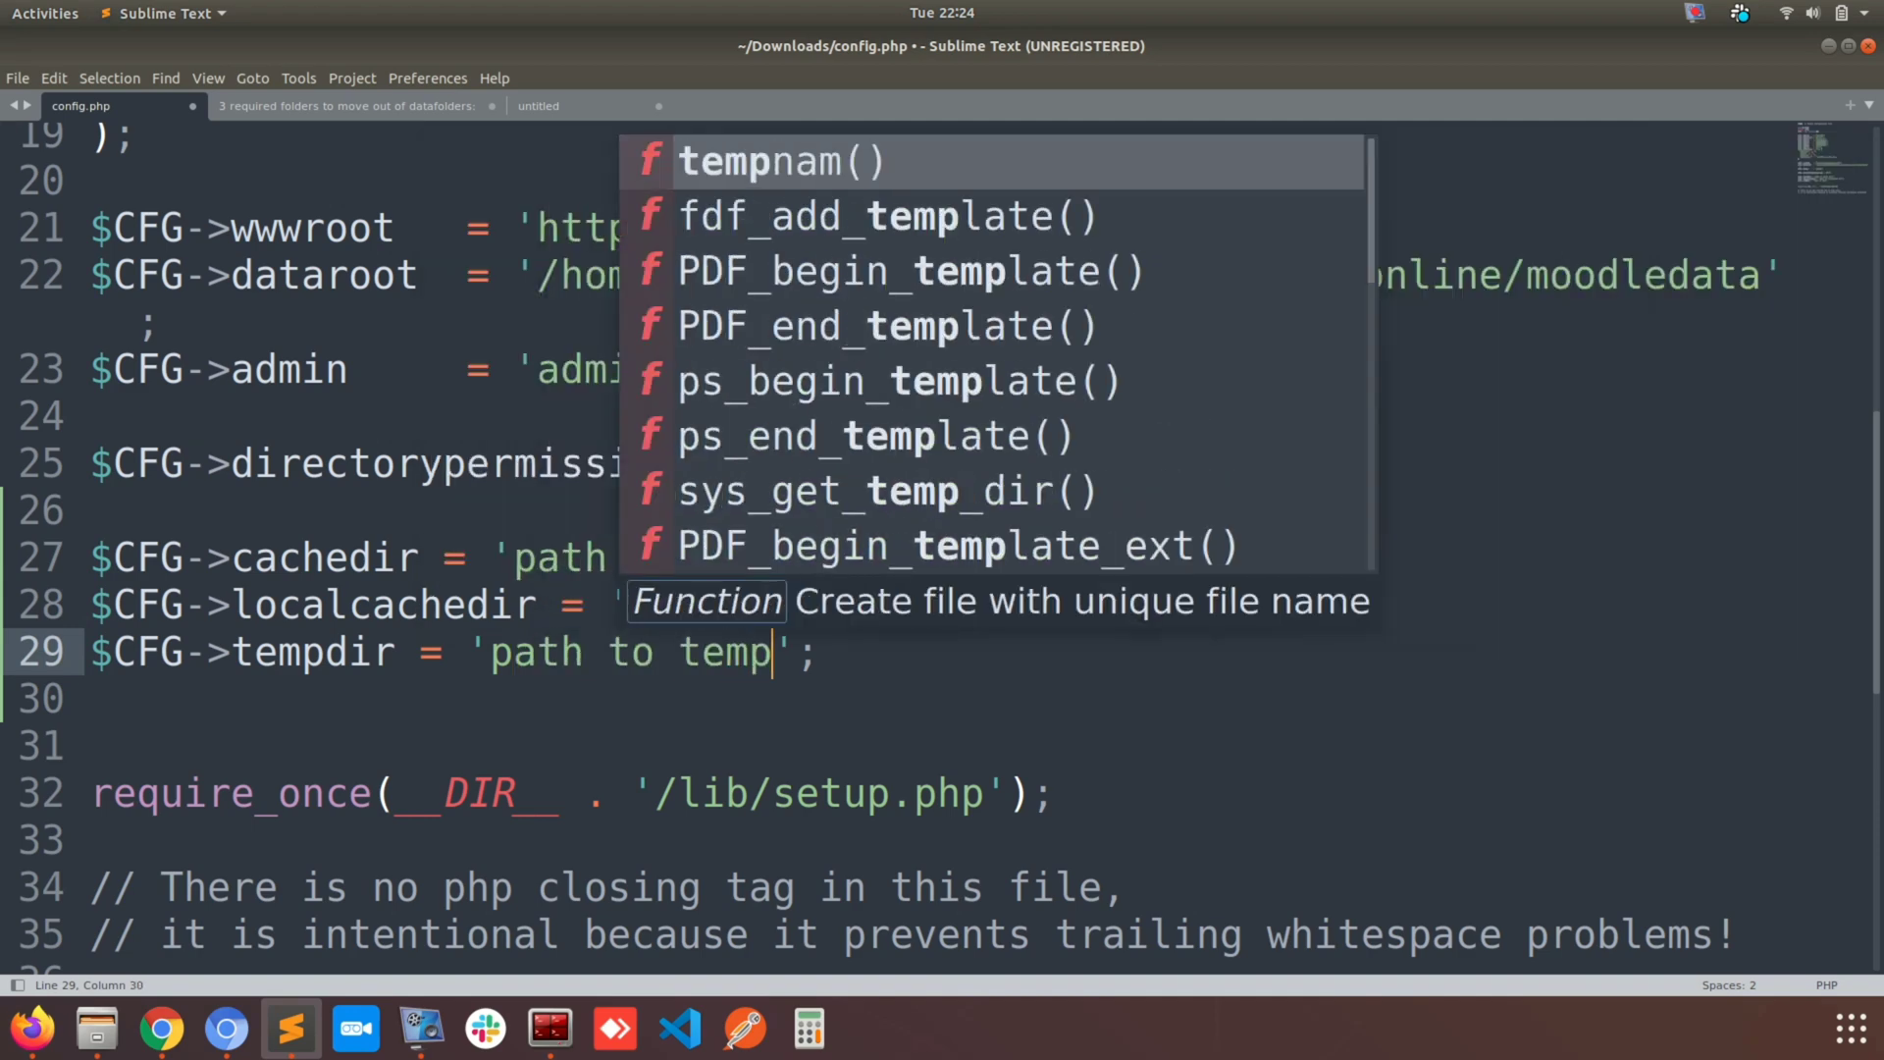
pyautogui.write('dir')
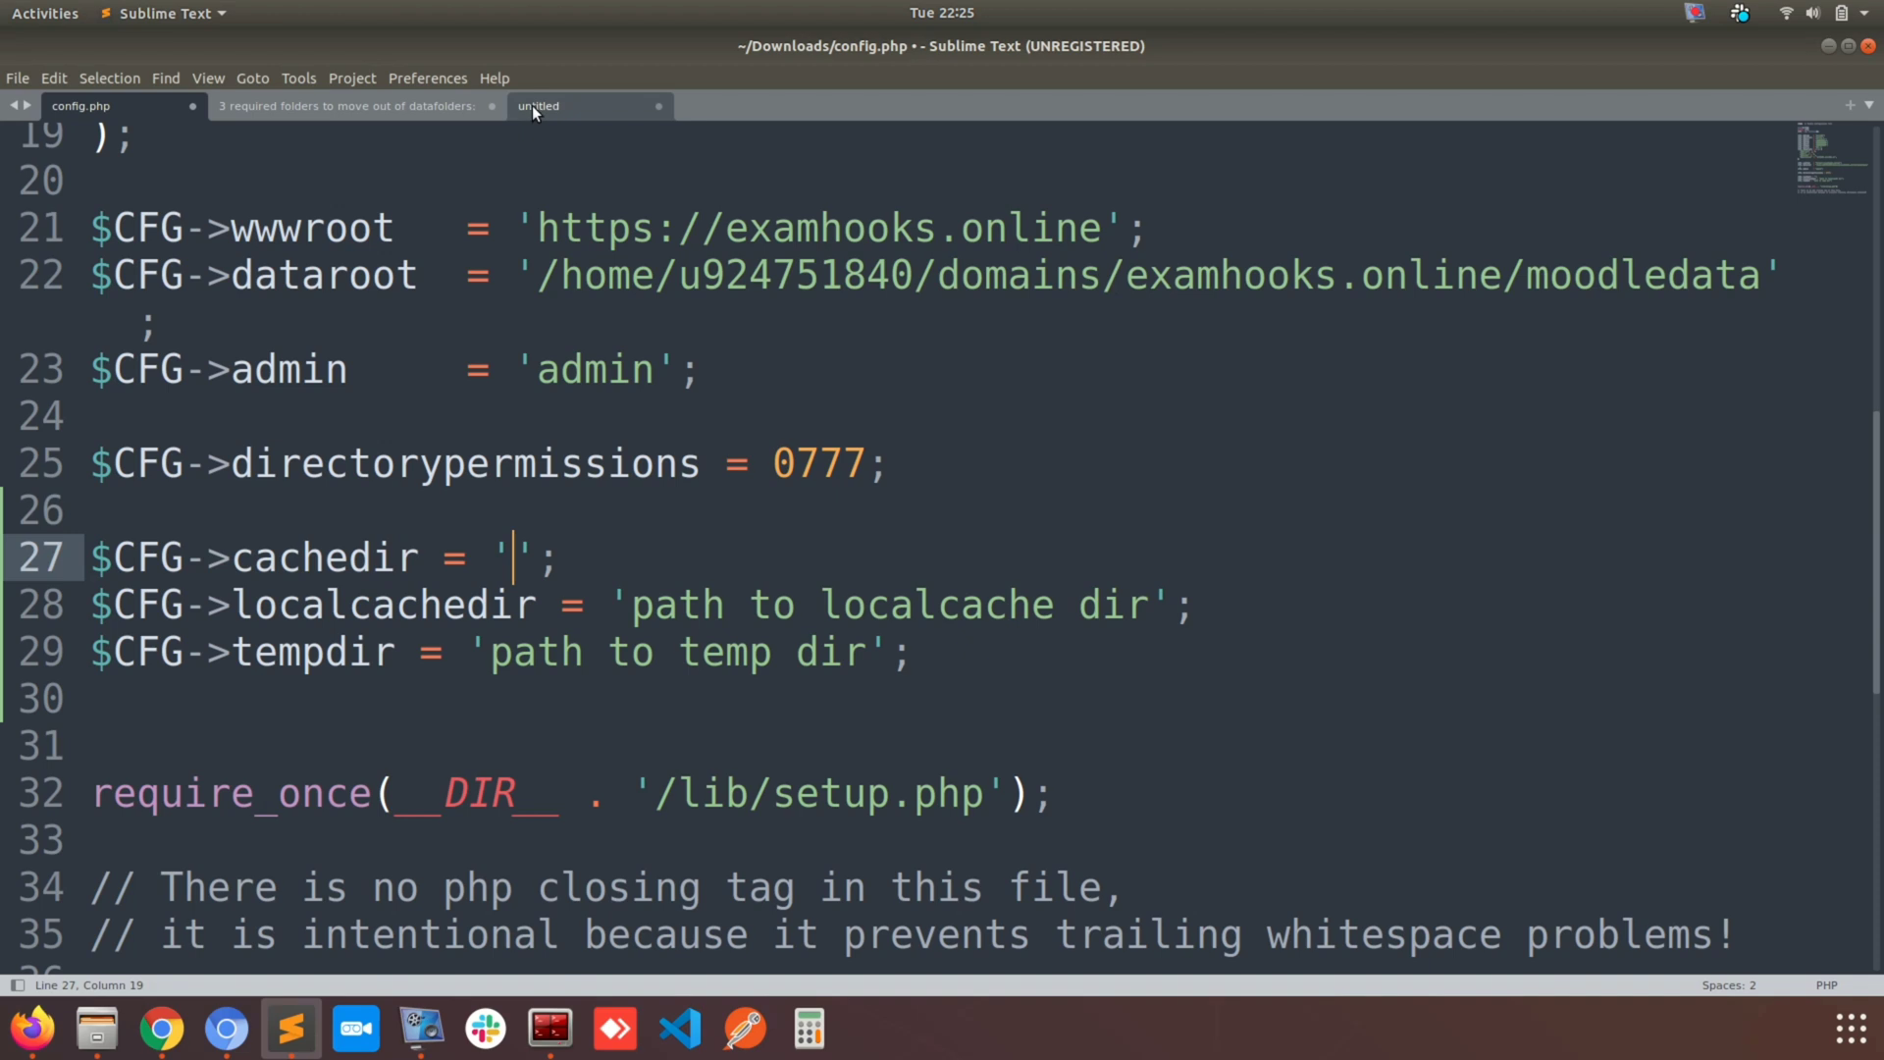
# Copy the cachedir path ending in examhooks.online/customcache/cache from the untitled file into the cachedir setting of config.php.
pyautogui.click(532, 104)
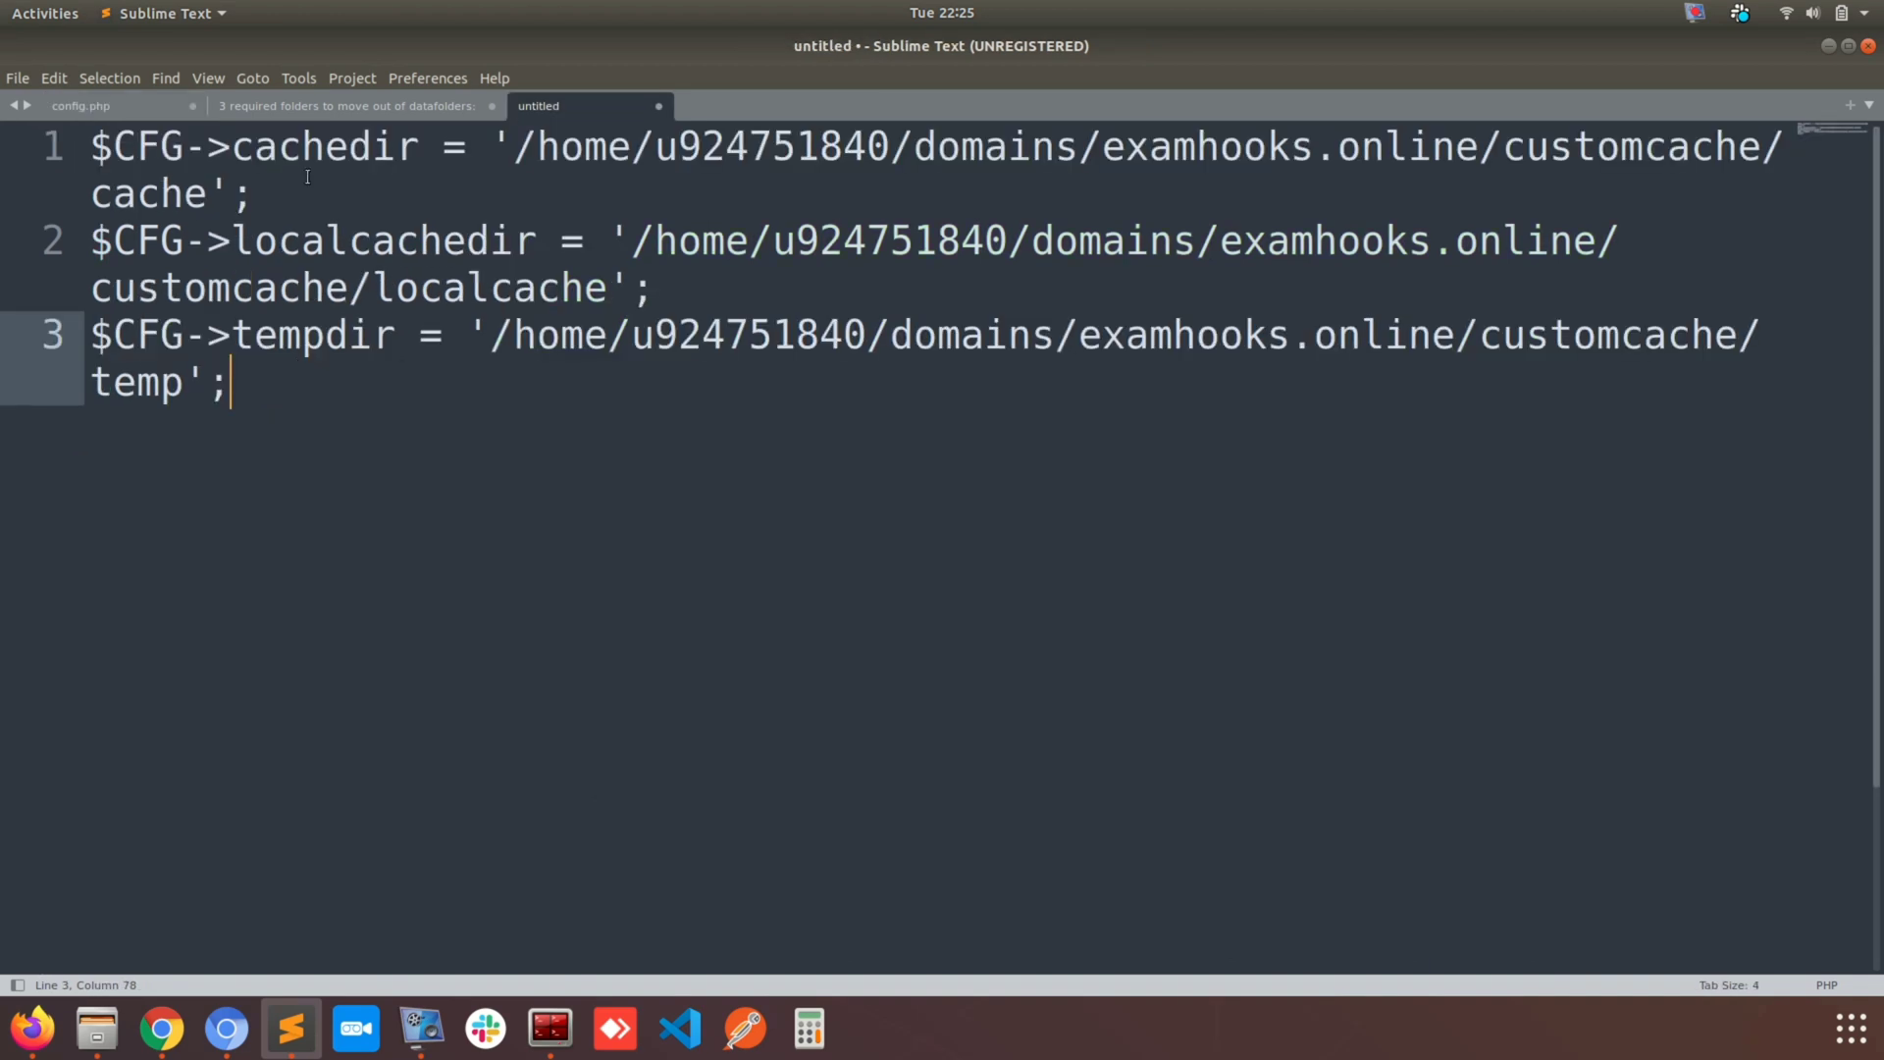
pyautogui.moveTo(515, 147); pyautogui.dragTo(209, 193)
pyautogui.hotkey('ctrl', 'c')
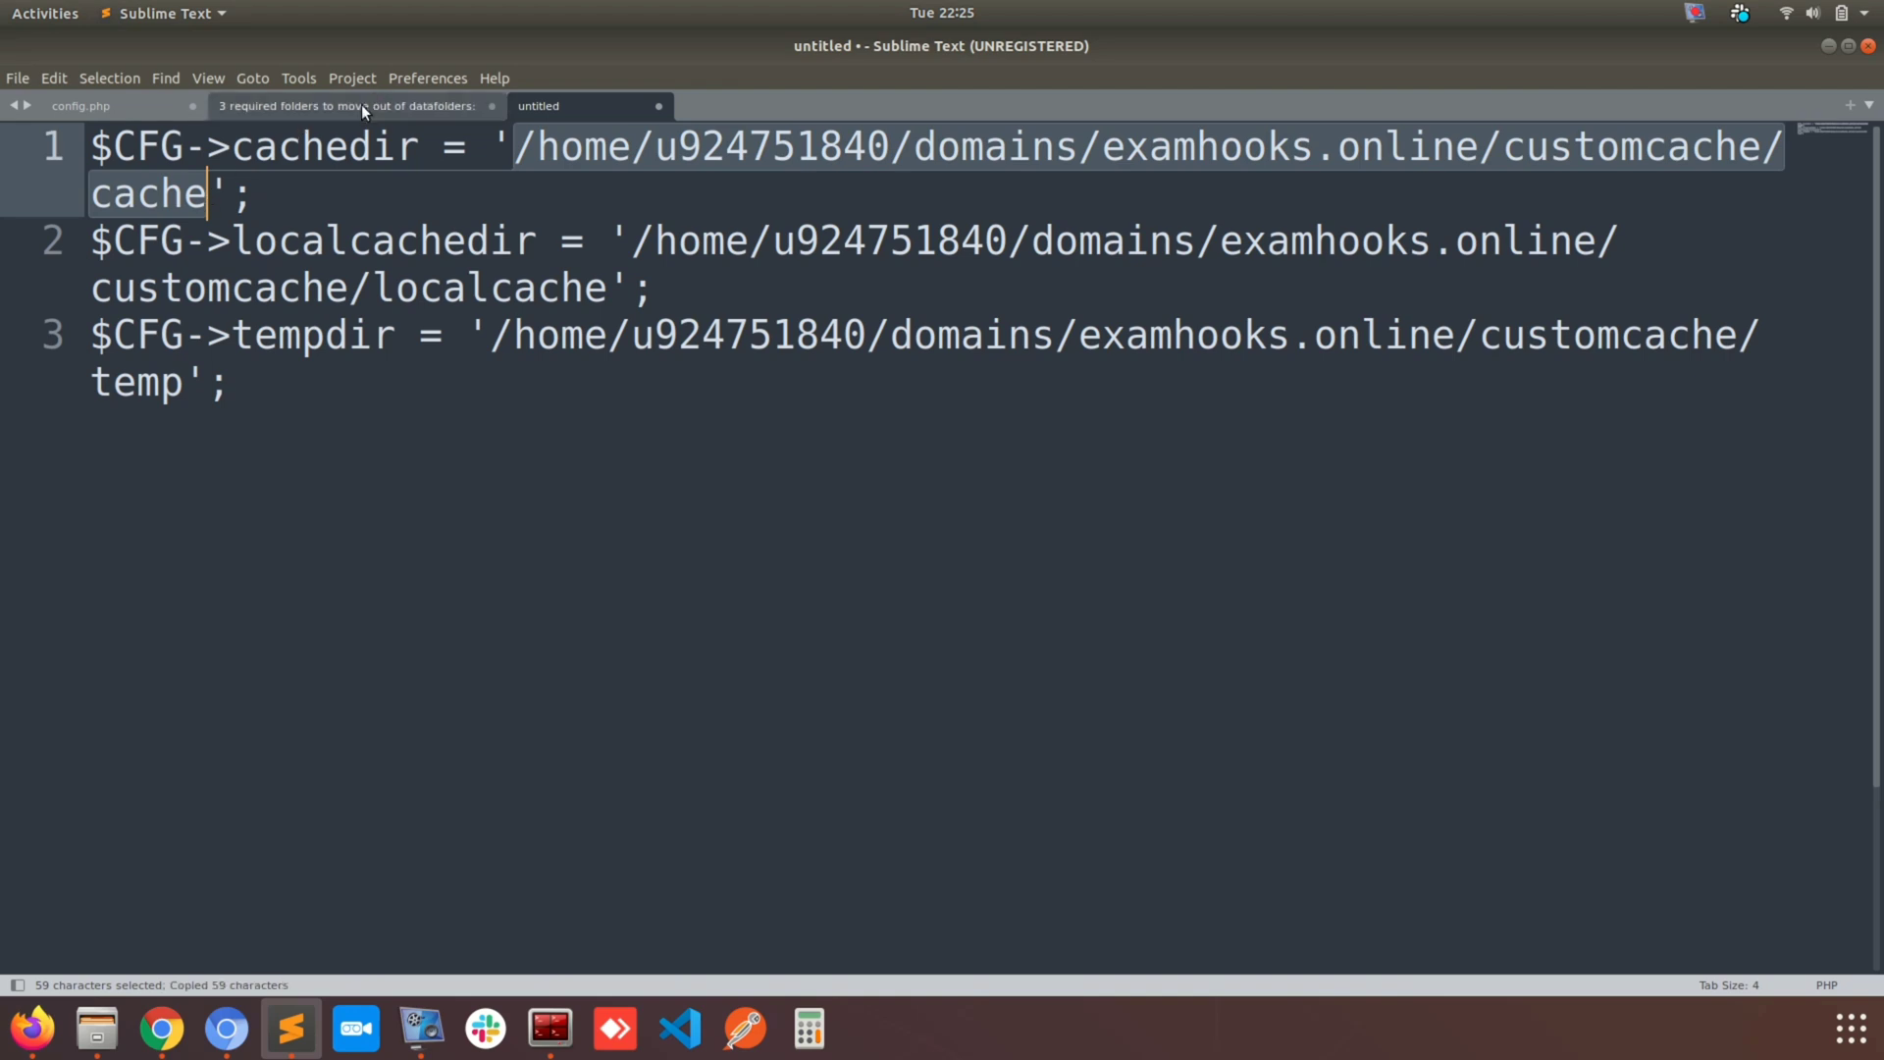
pyautogui.click(126, 106)
pyautogui.hotkey('ctrl', 'v')
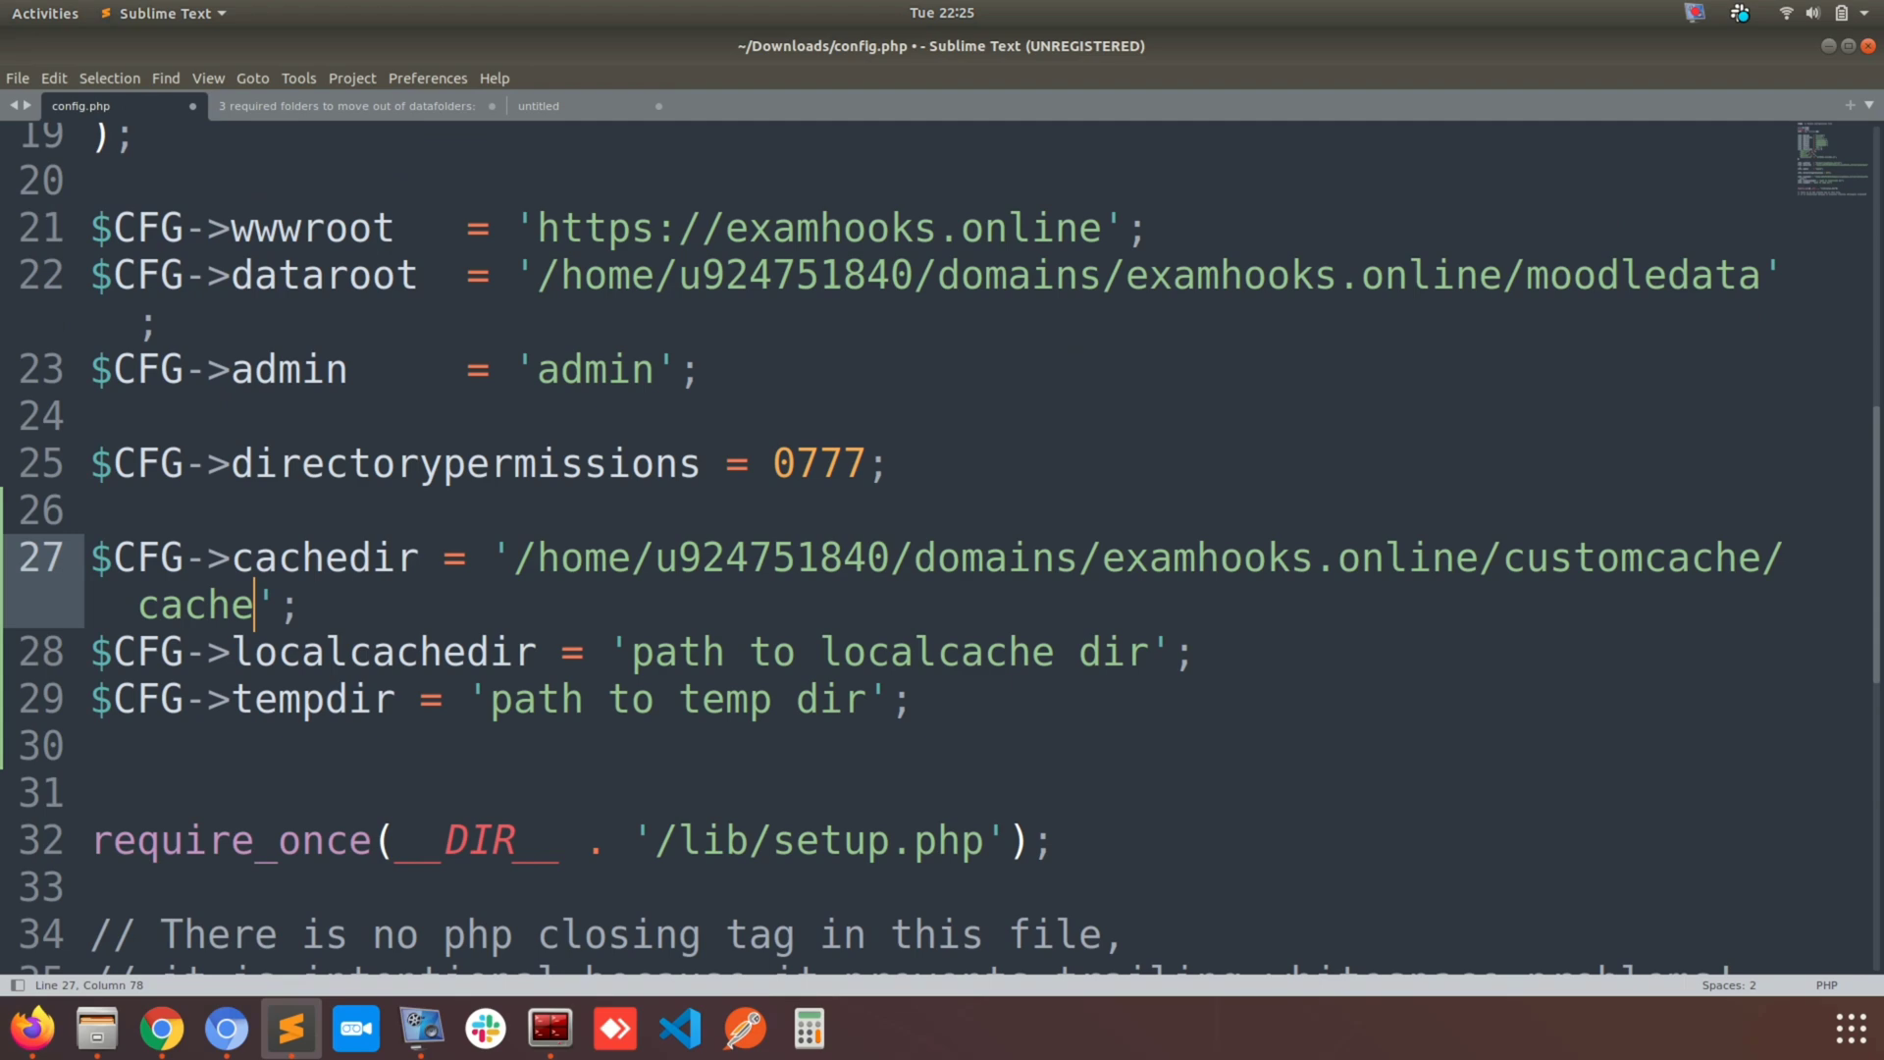
# Replace the localcachedir placeholder in config.php with the path ending in examhooks.online/customcache/localcache copied from the untitled file.
pyautogui.hotkey('ctrl', '-')
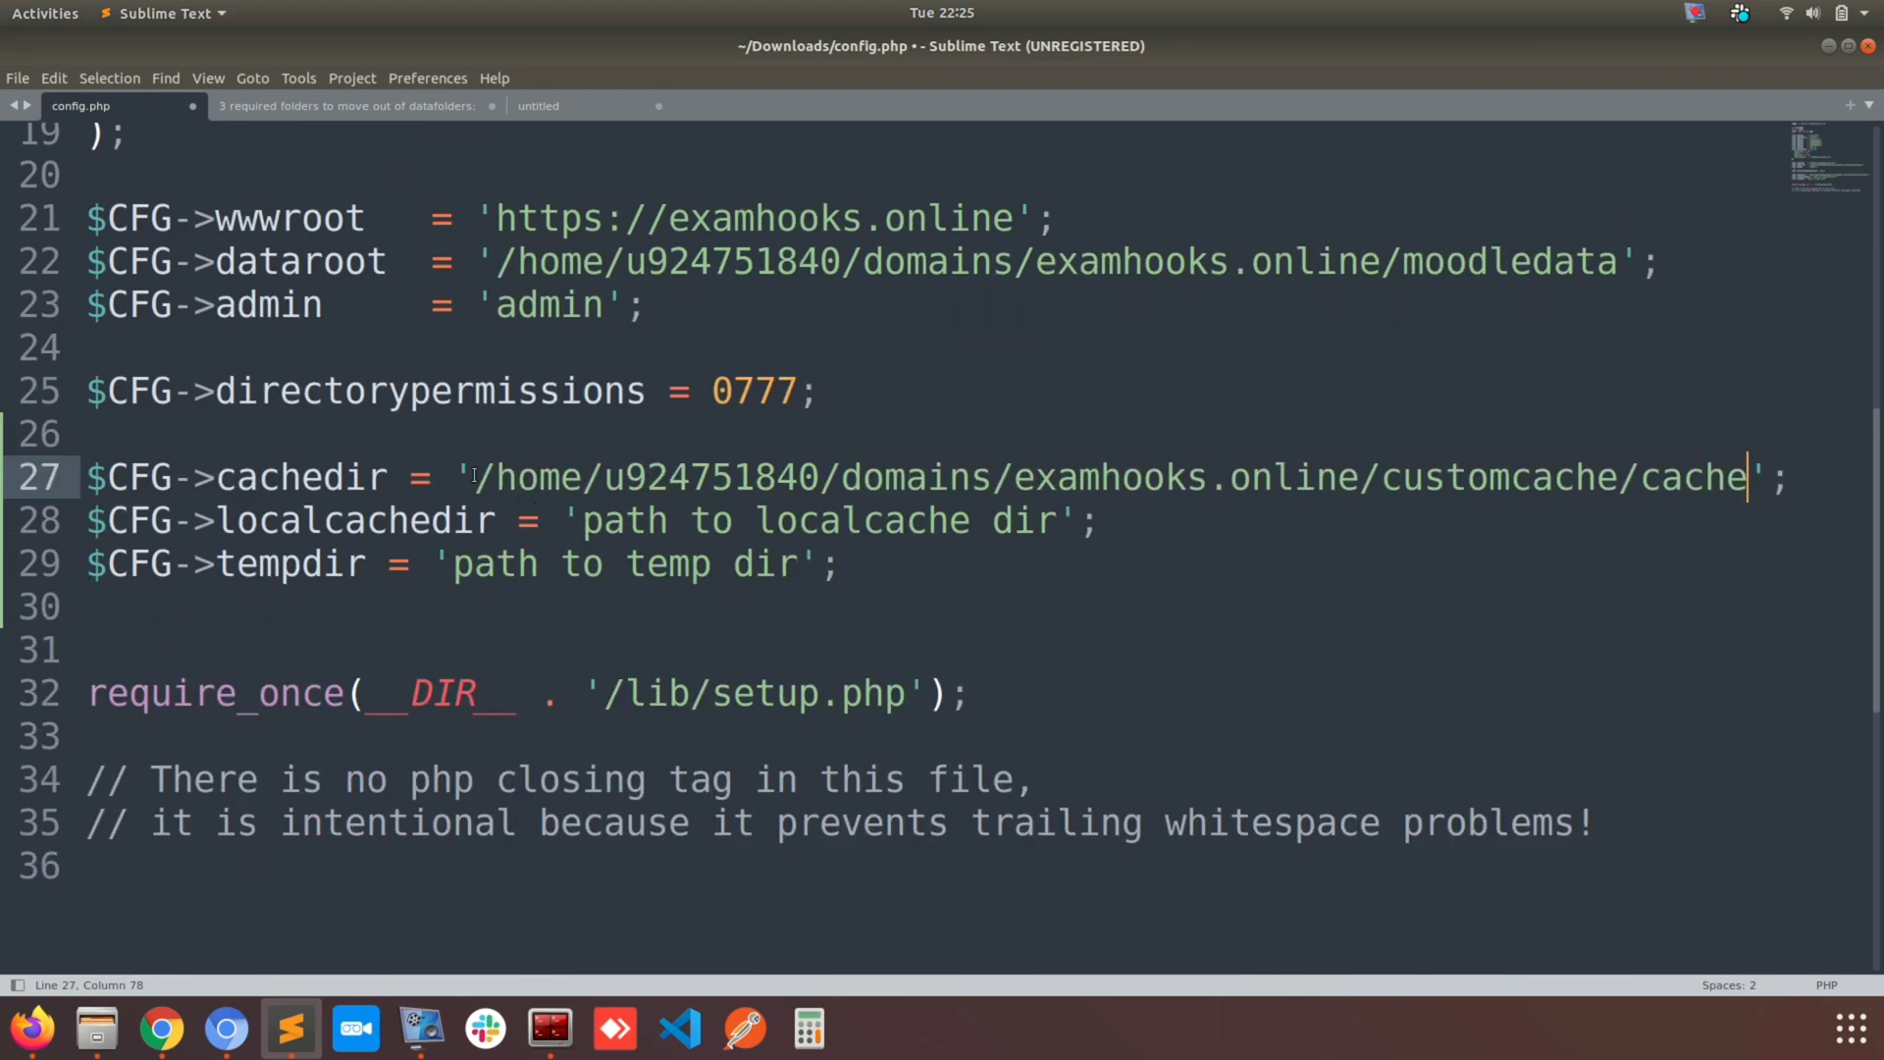
pyautogui.click(530, 104)
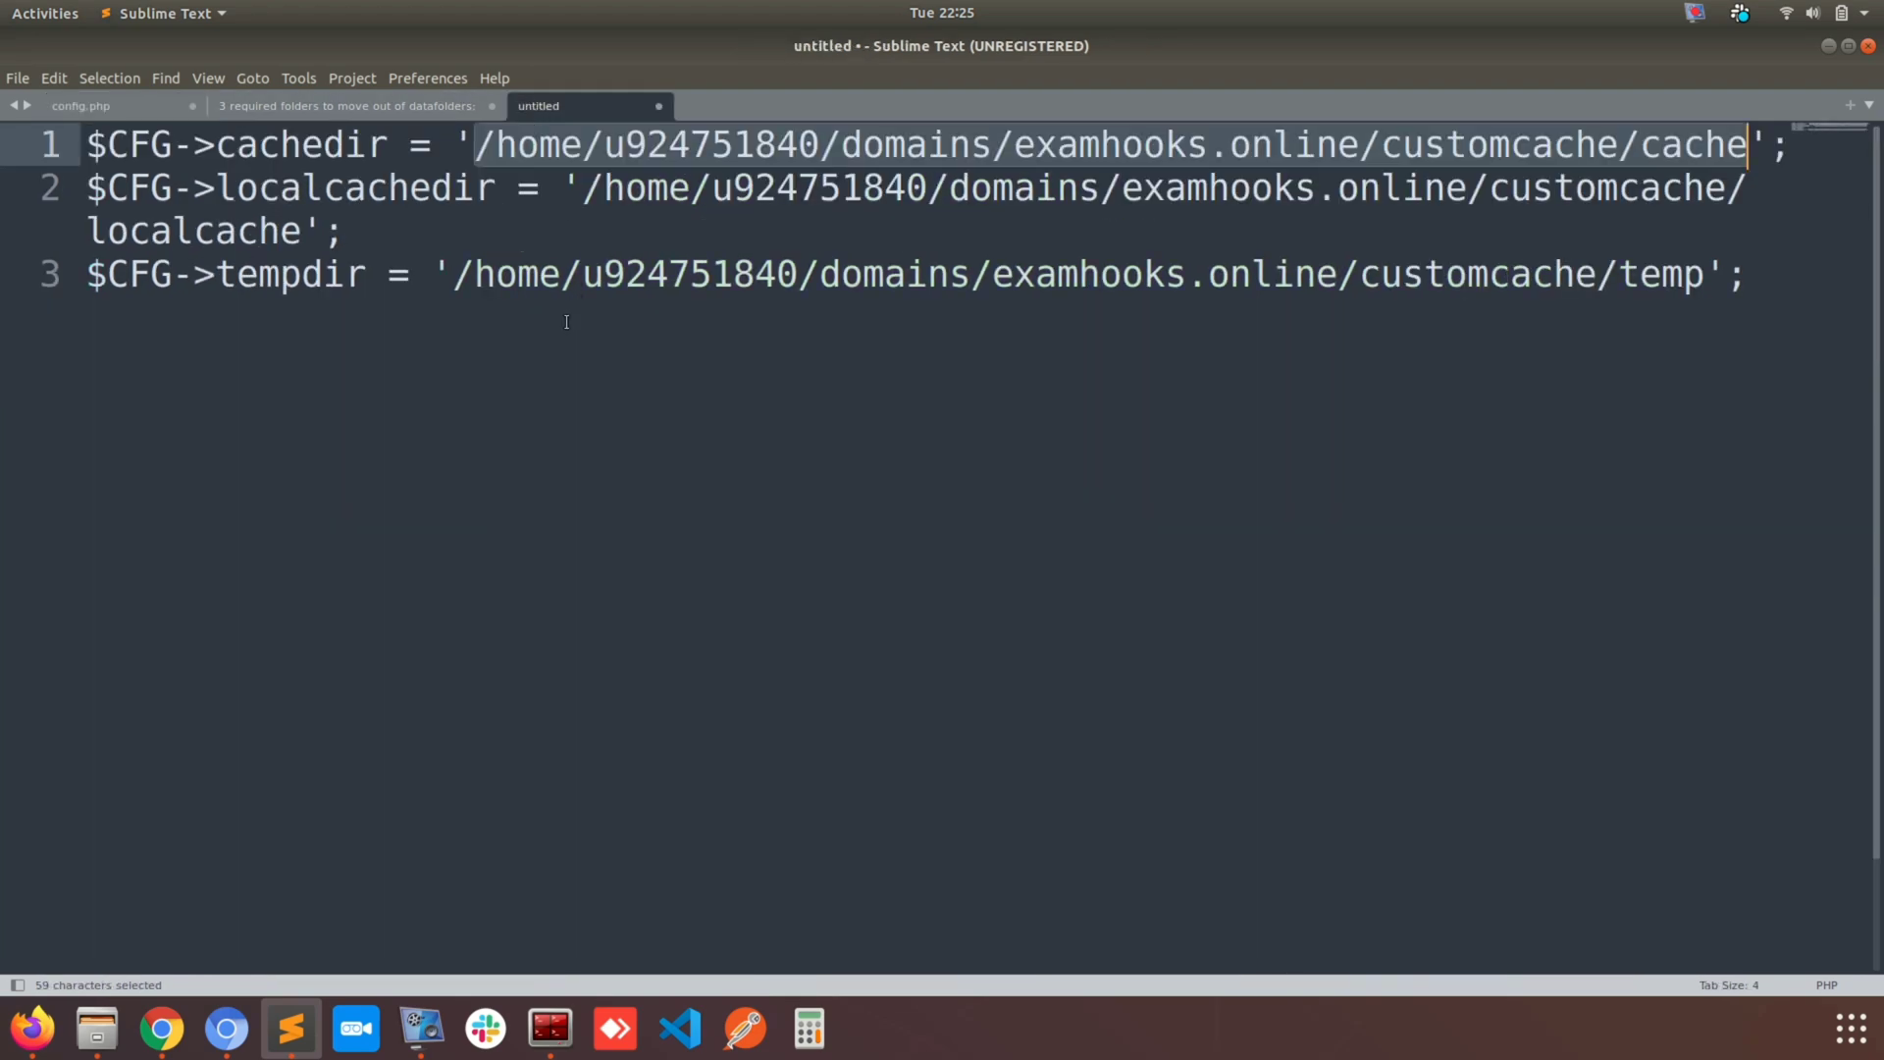
pyautogui.moveTo(585, 185); pyautogui.dragTo(295, 221)
pyautogui.hotkey('ctrl', 'c')
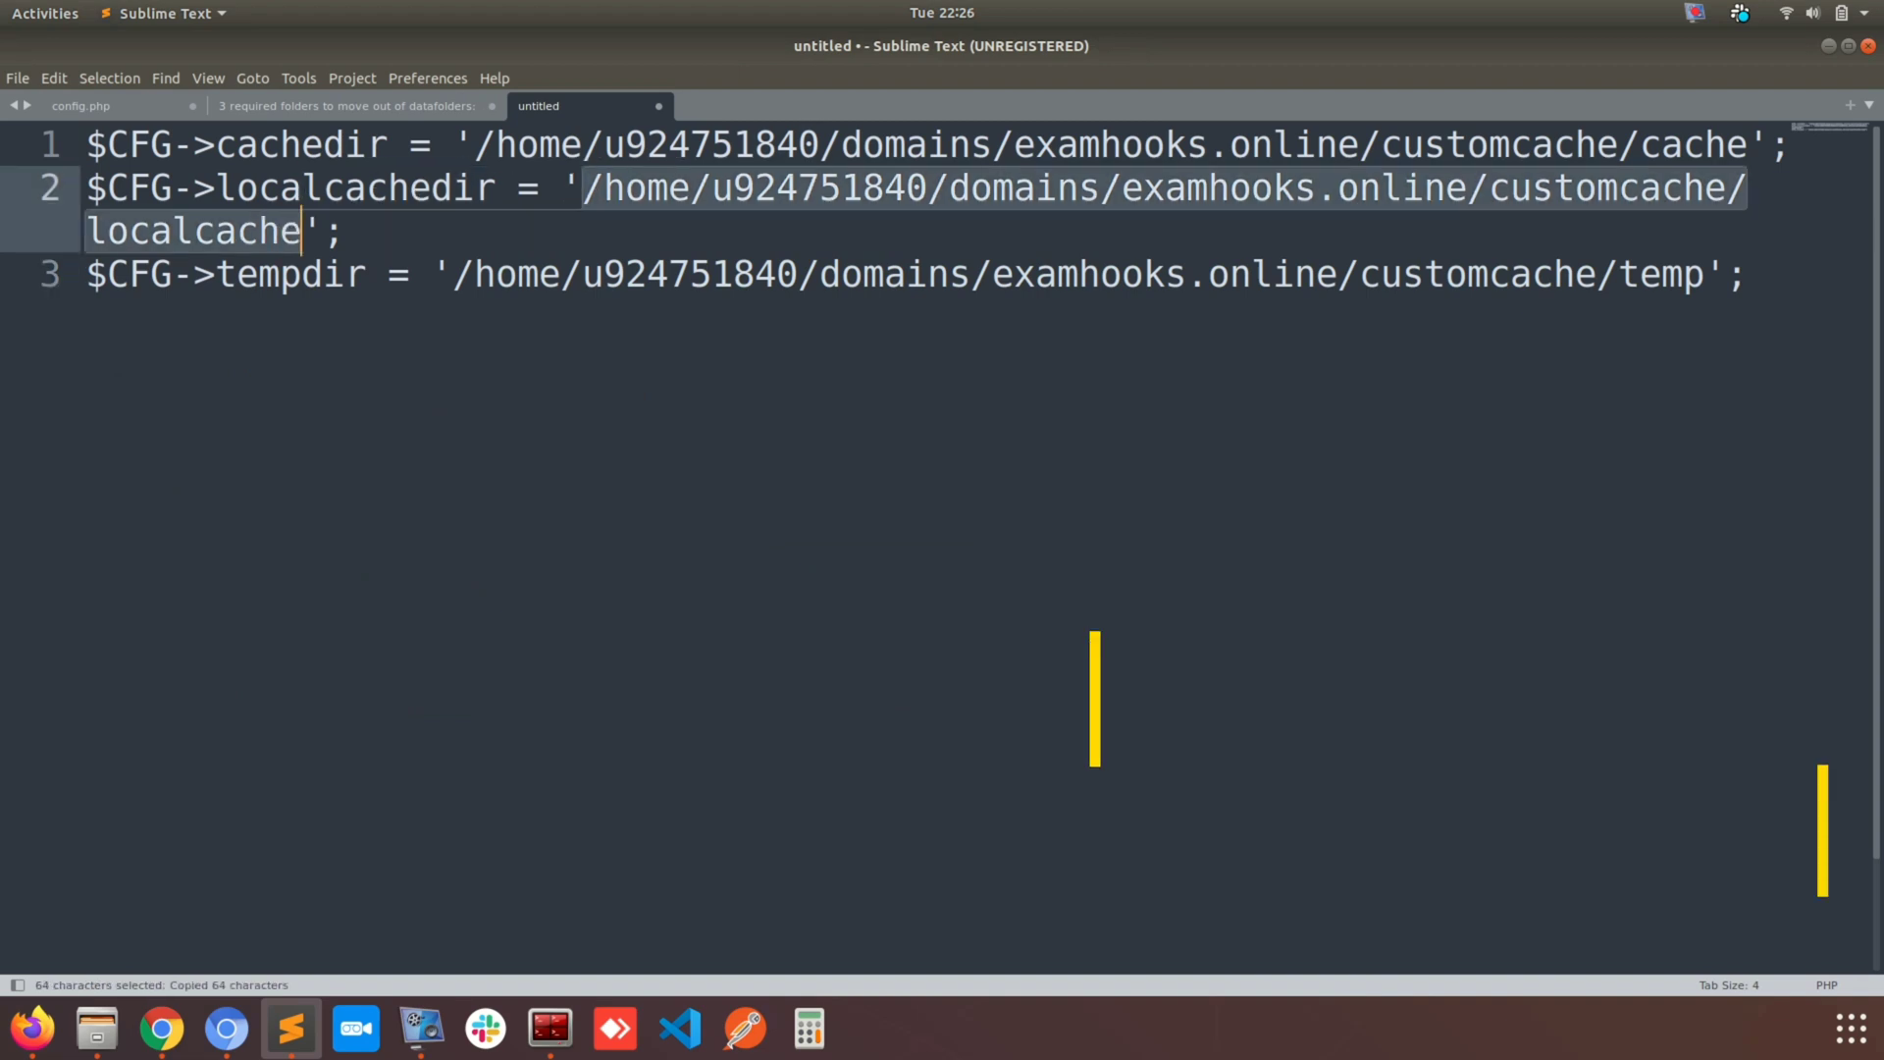
pyautogui.click(103, 108)
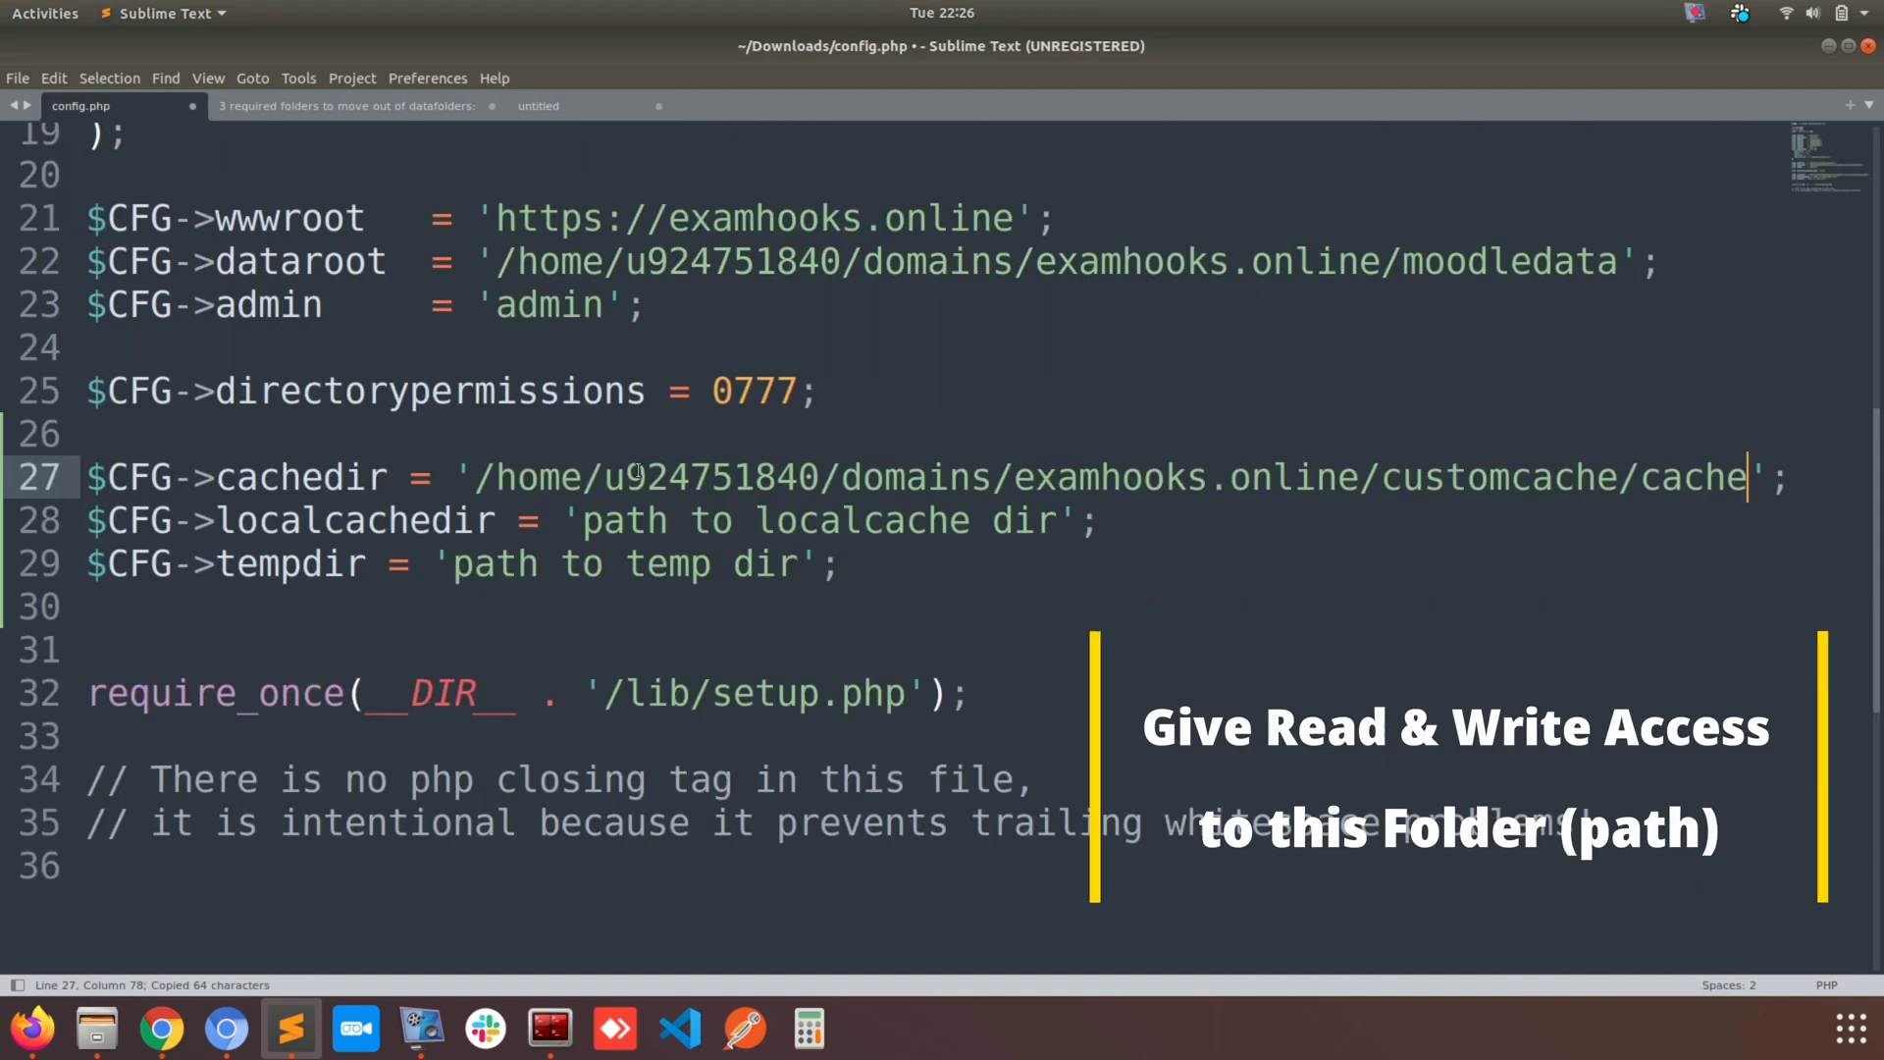
pyautogui.moveTo(585, 520); pyautogui.dragTo(1058, 520)
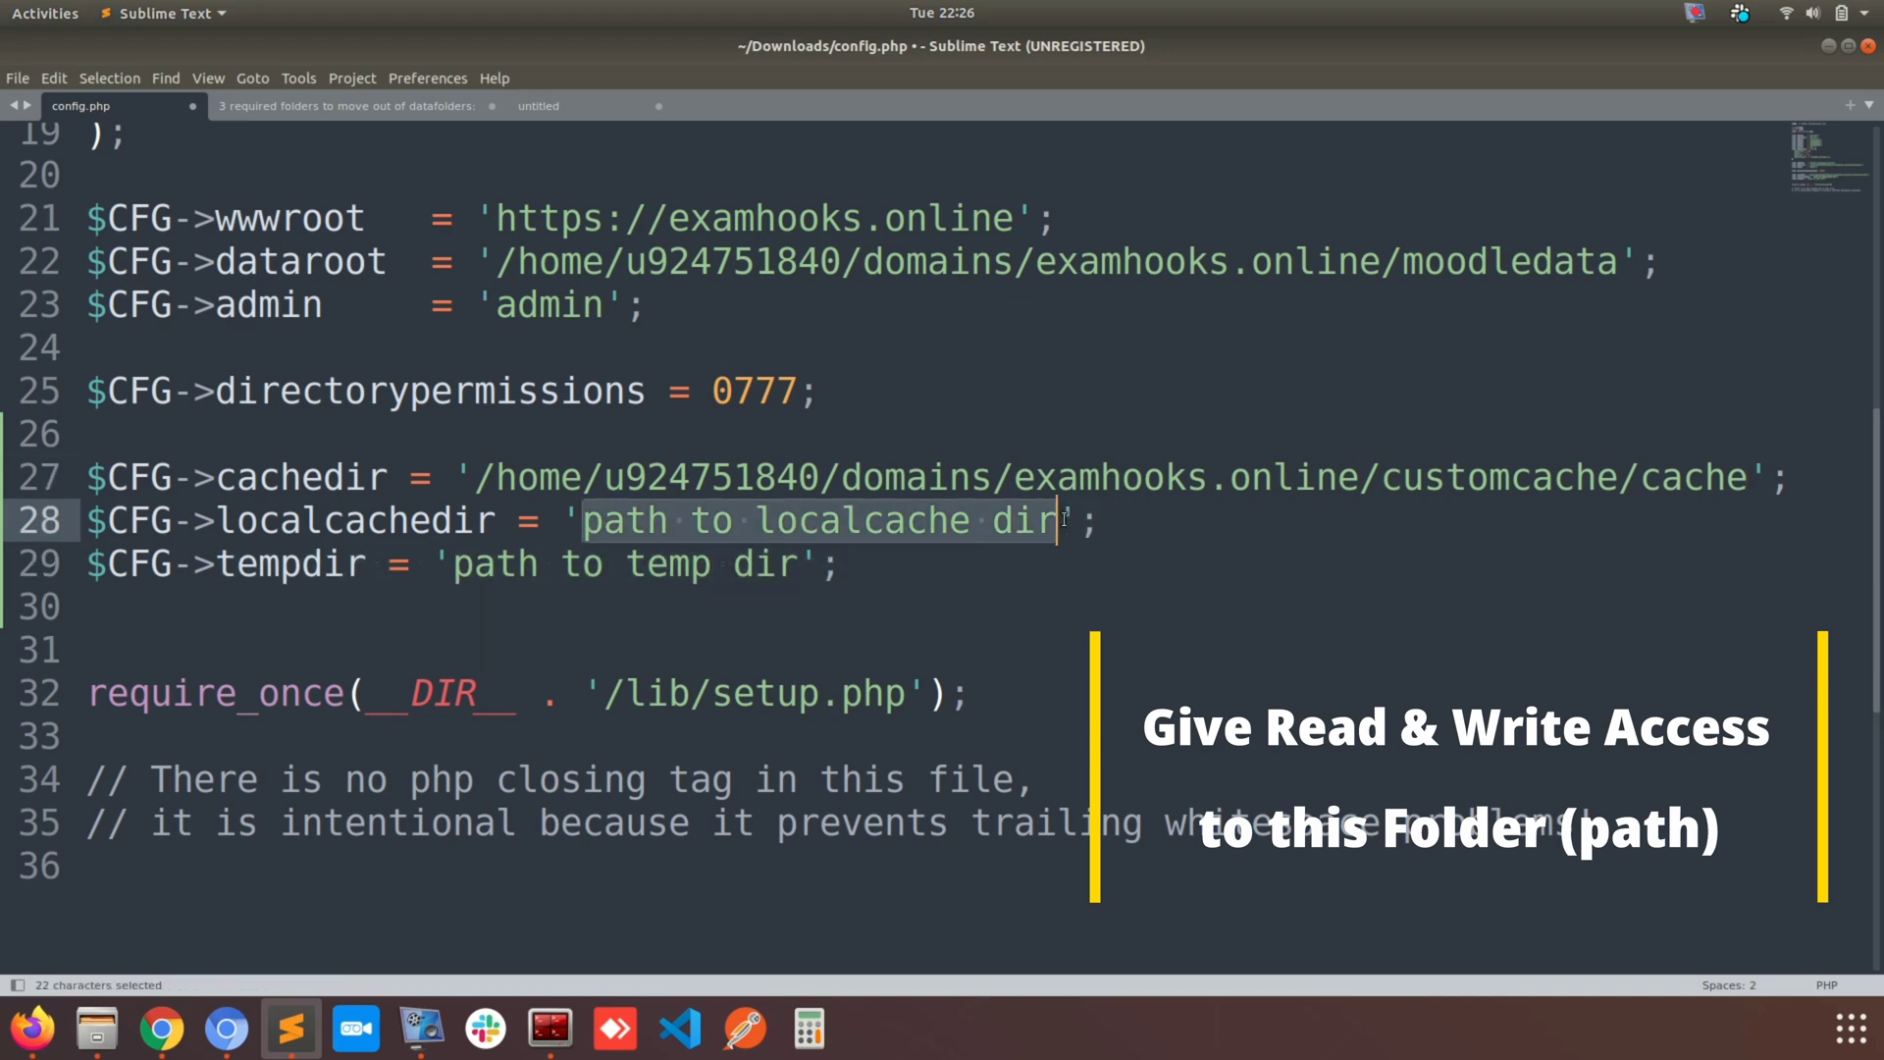
pyautogui.hotkey('ctrl', 'v')
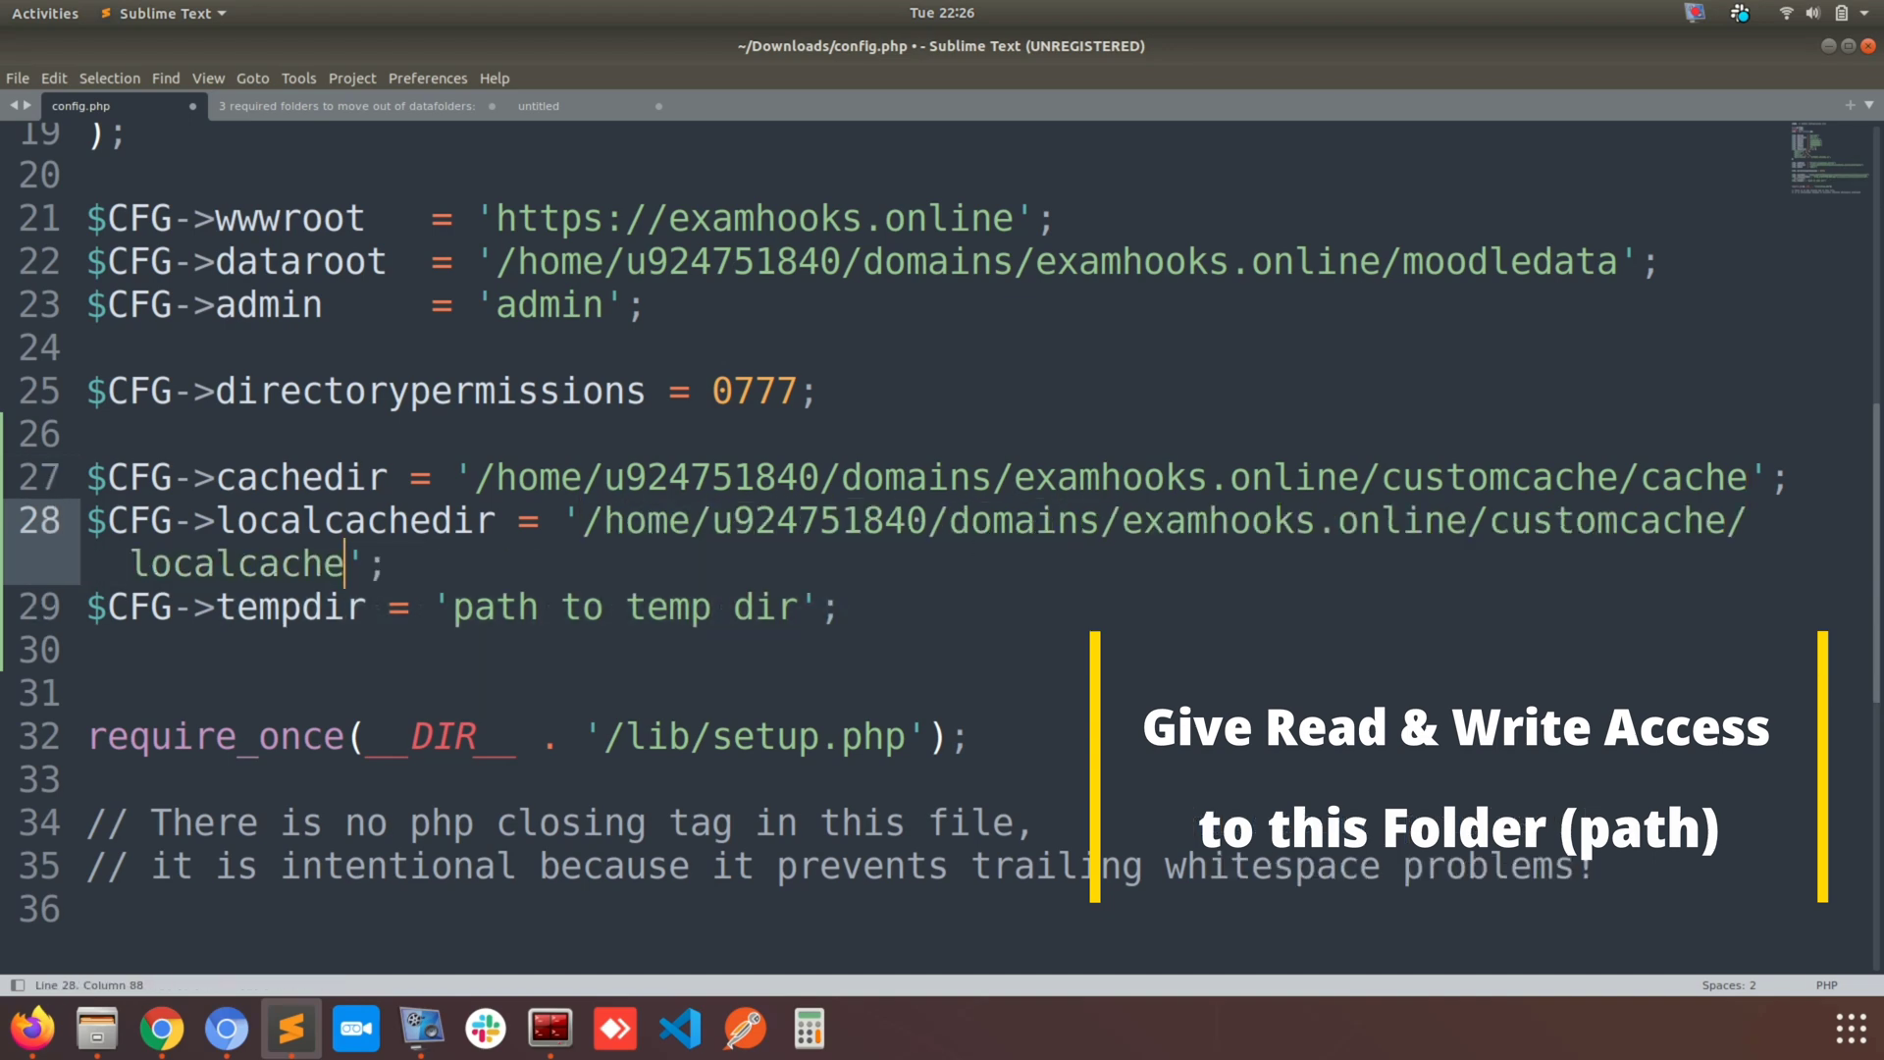
pyautogui.hotkey('ctrl', '+')
pyautogui.hotkey('ctrl', '-')
pyautogui.hotkey('ctrl', '-')
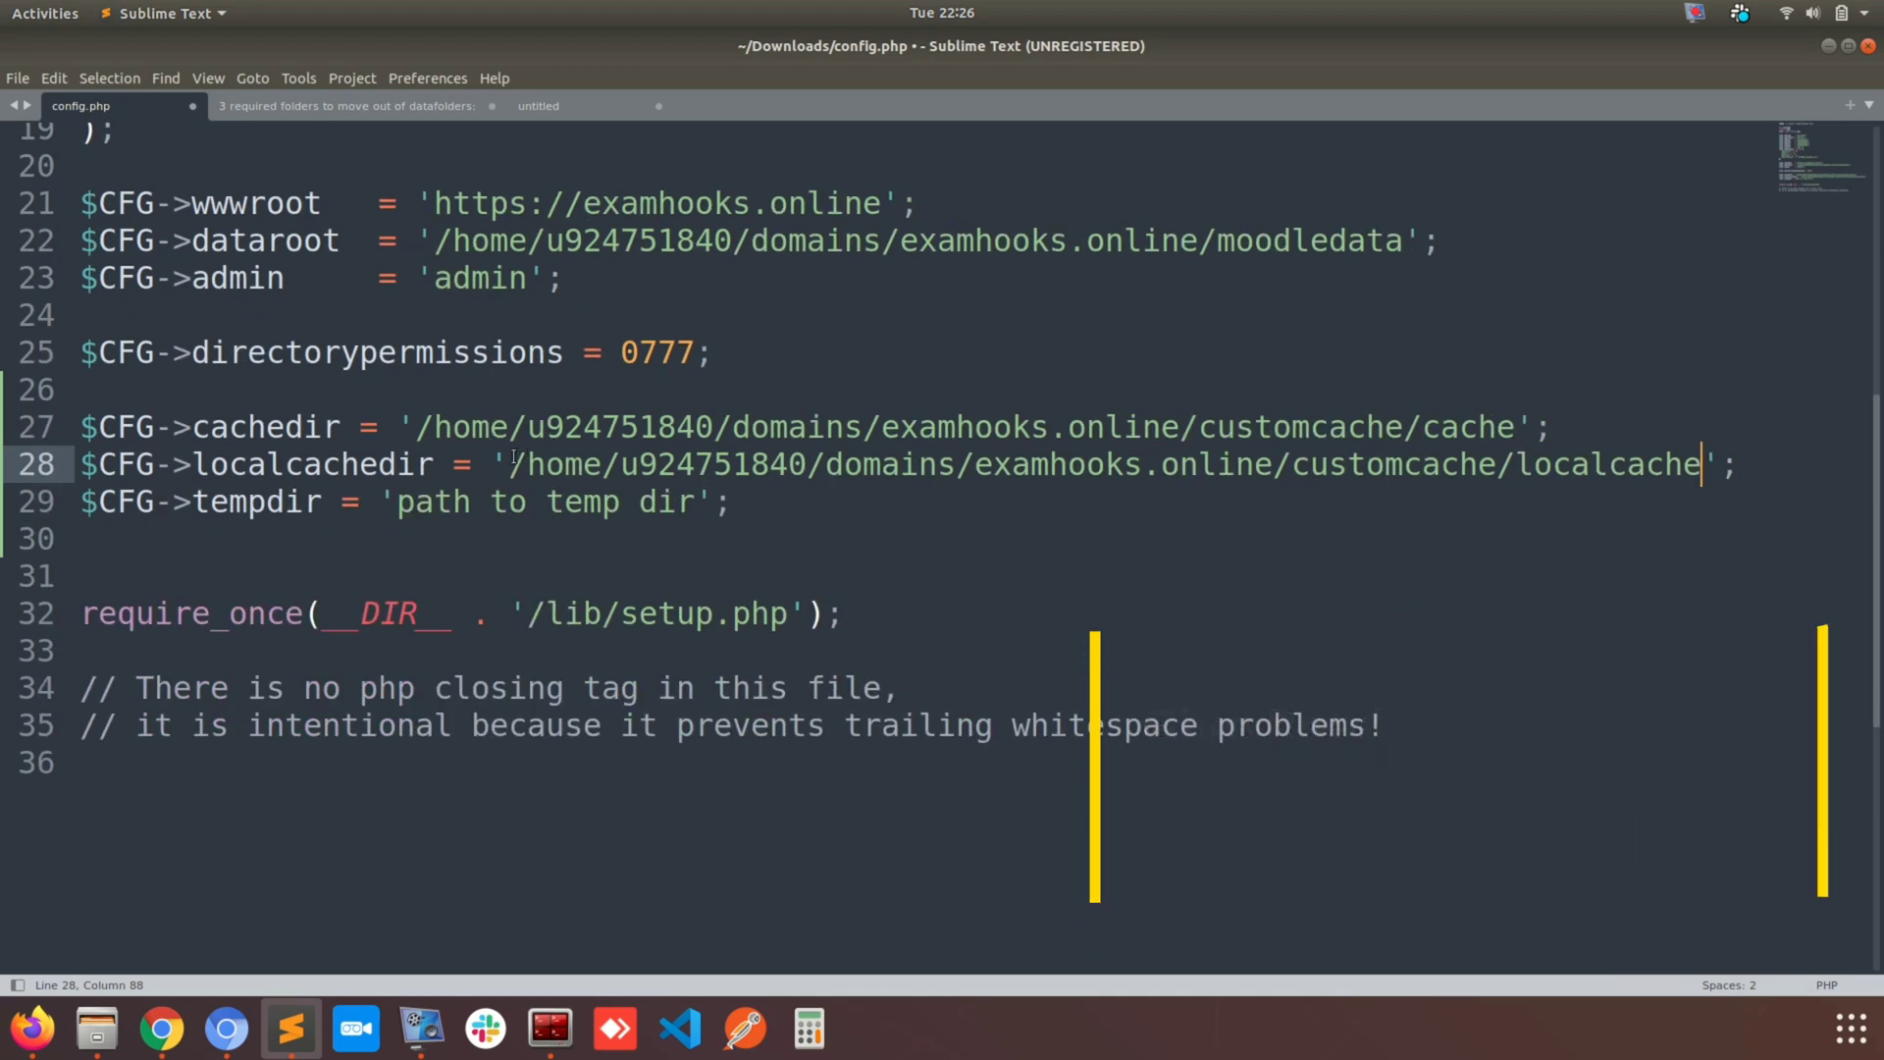
# Copy the folder name customdatafolder from the Hostinger move destination and replace customcache with it in config.php's cachedir and localcachedir paths.
pyautogui.hotkey('alt', 'Tab')
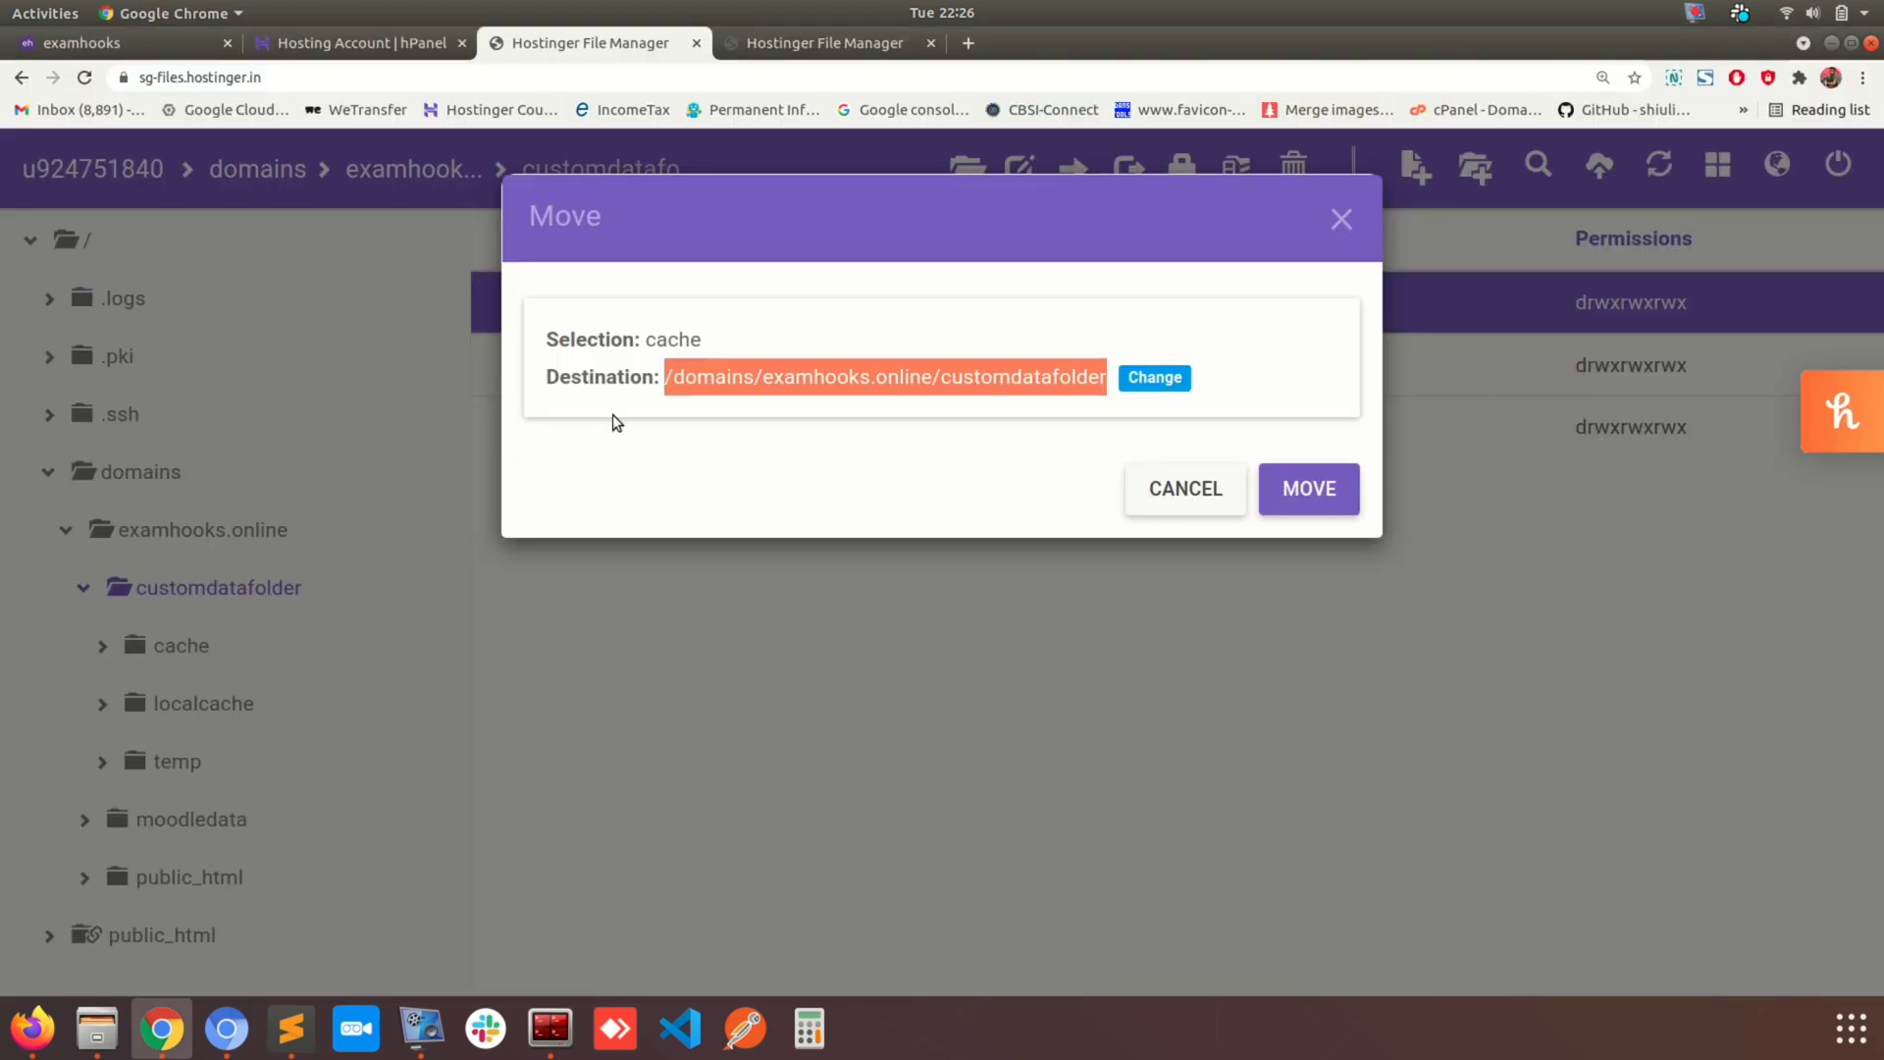
pyautogui.doubleClick(1031, 378)
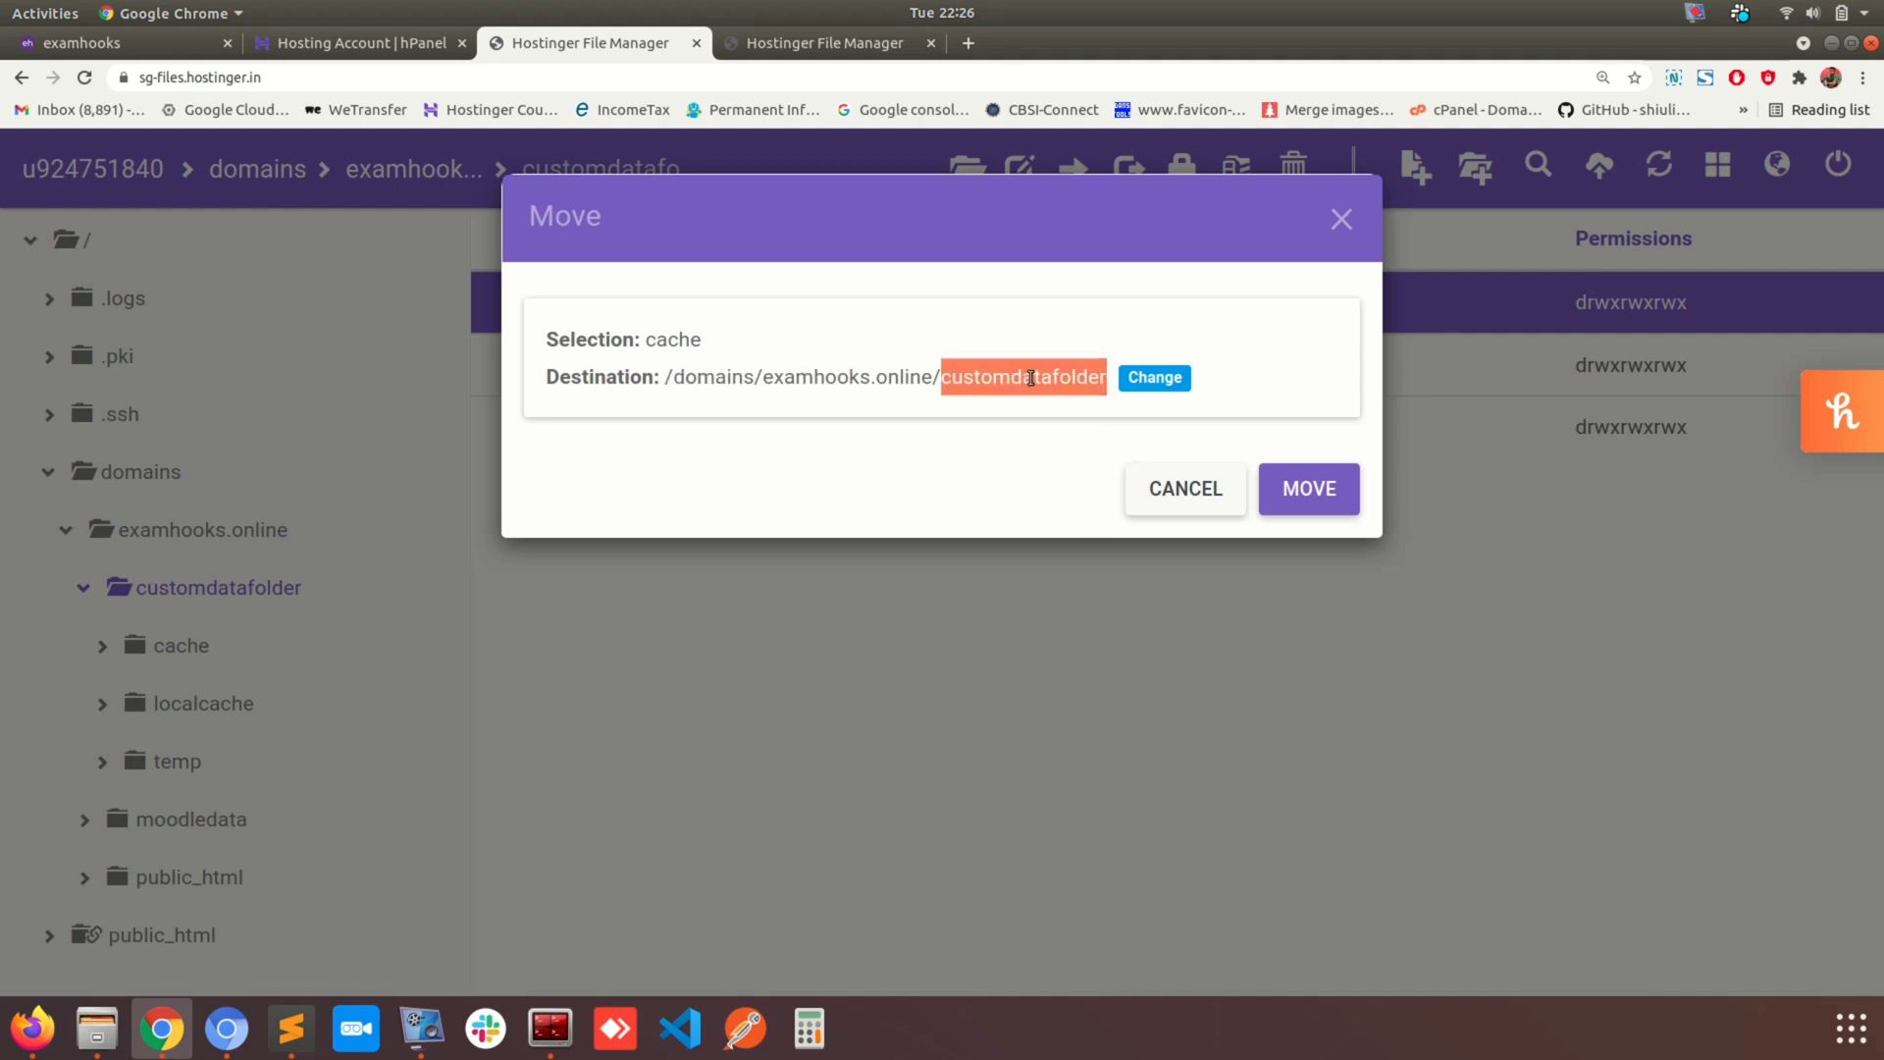
pyautogui.rightClick(1031, 379)
pyautogui.click(1093, 391)
pyautogui.click(292, 1027)
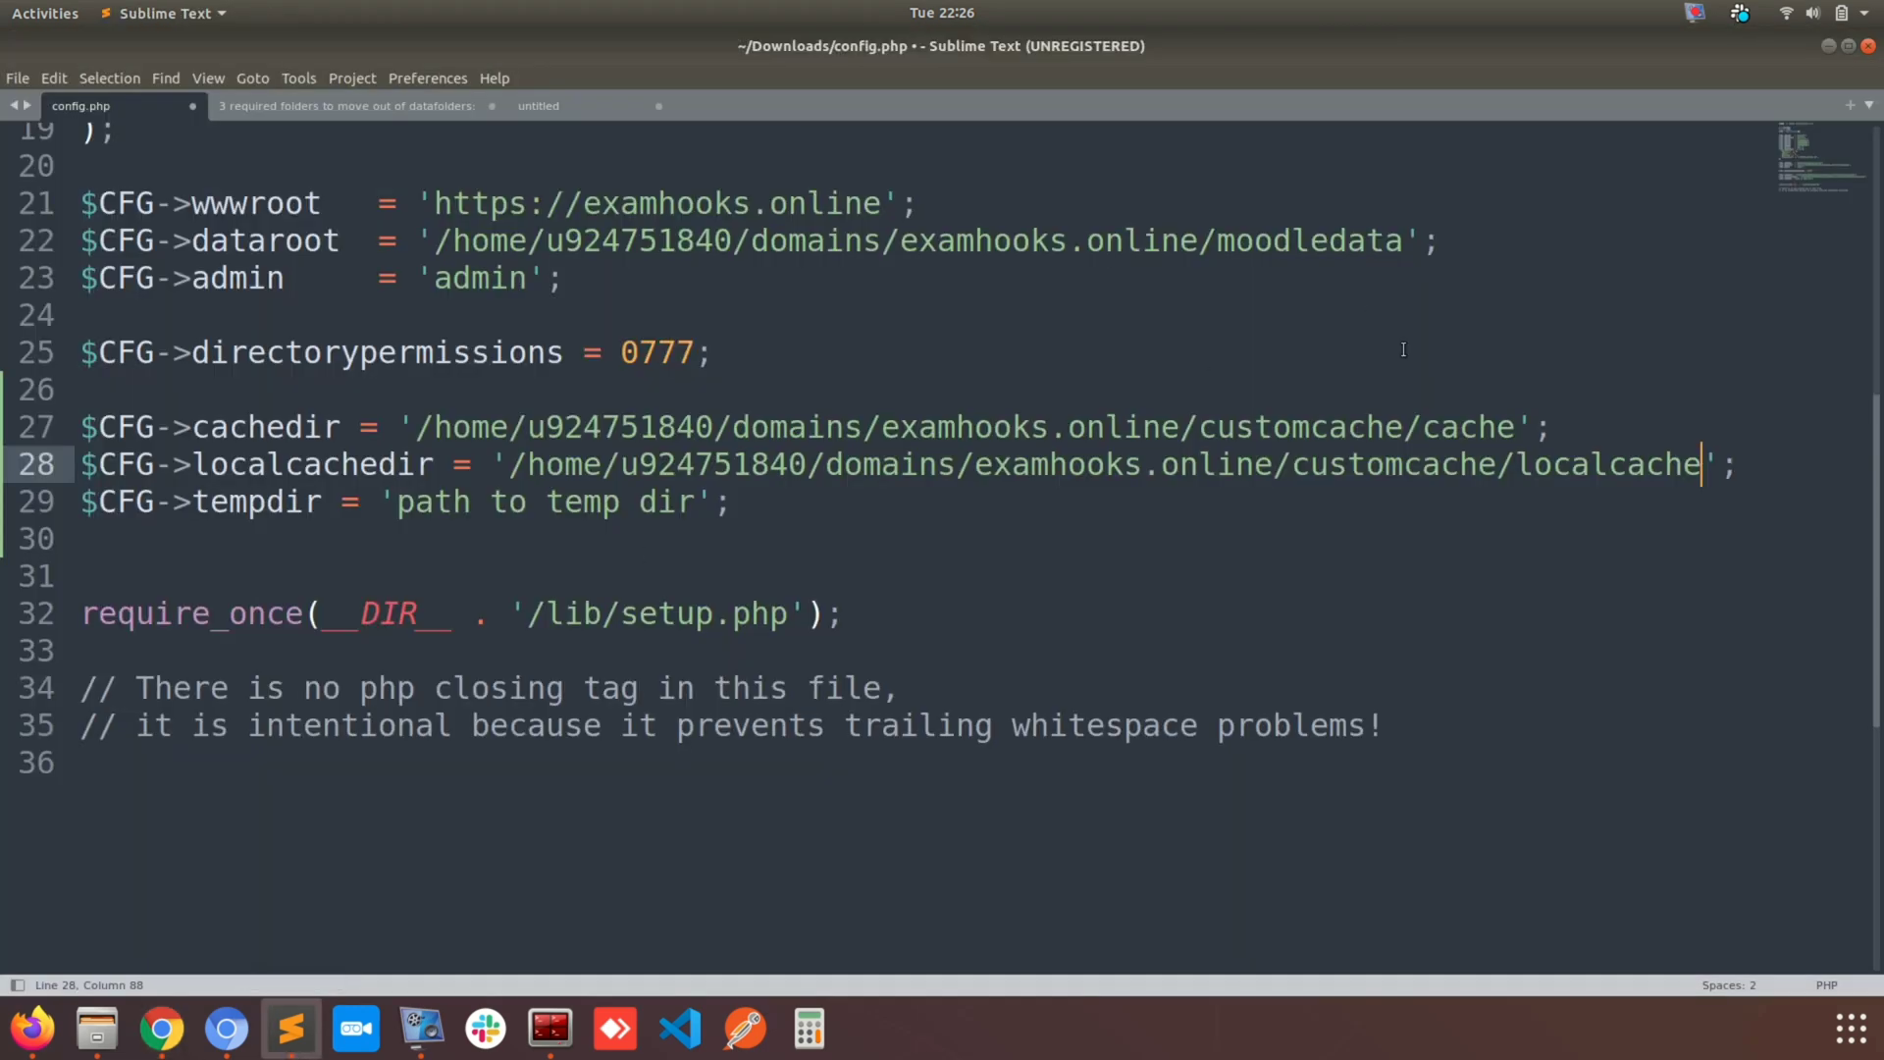
pyautogui.doubleClick(1317, 429)
pyautogui.hotkey('ctrl', 'v')
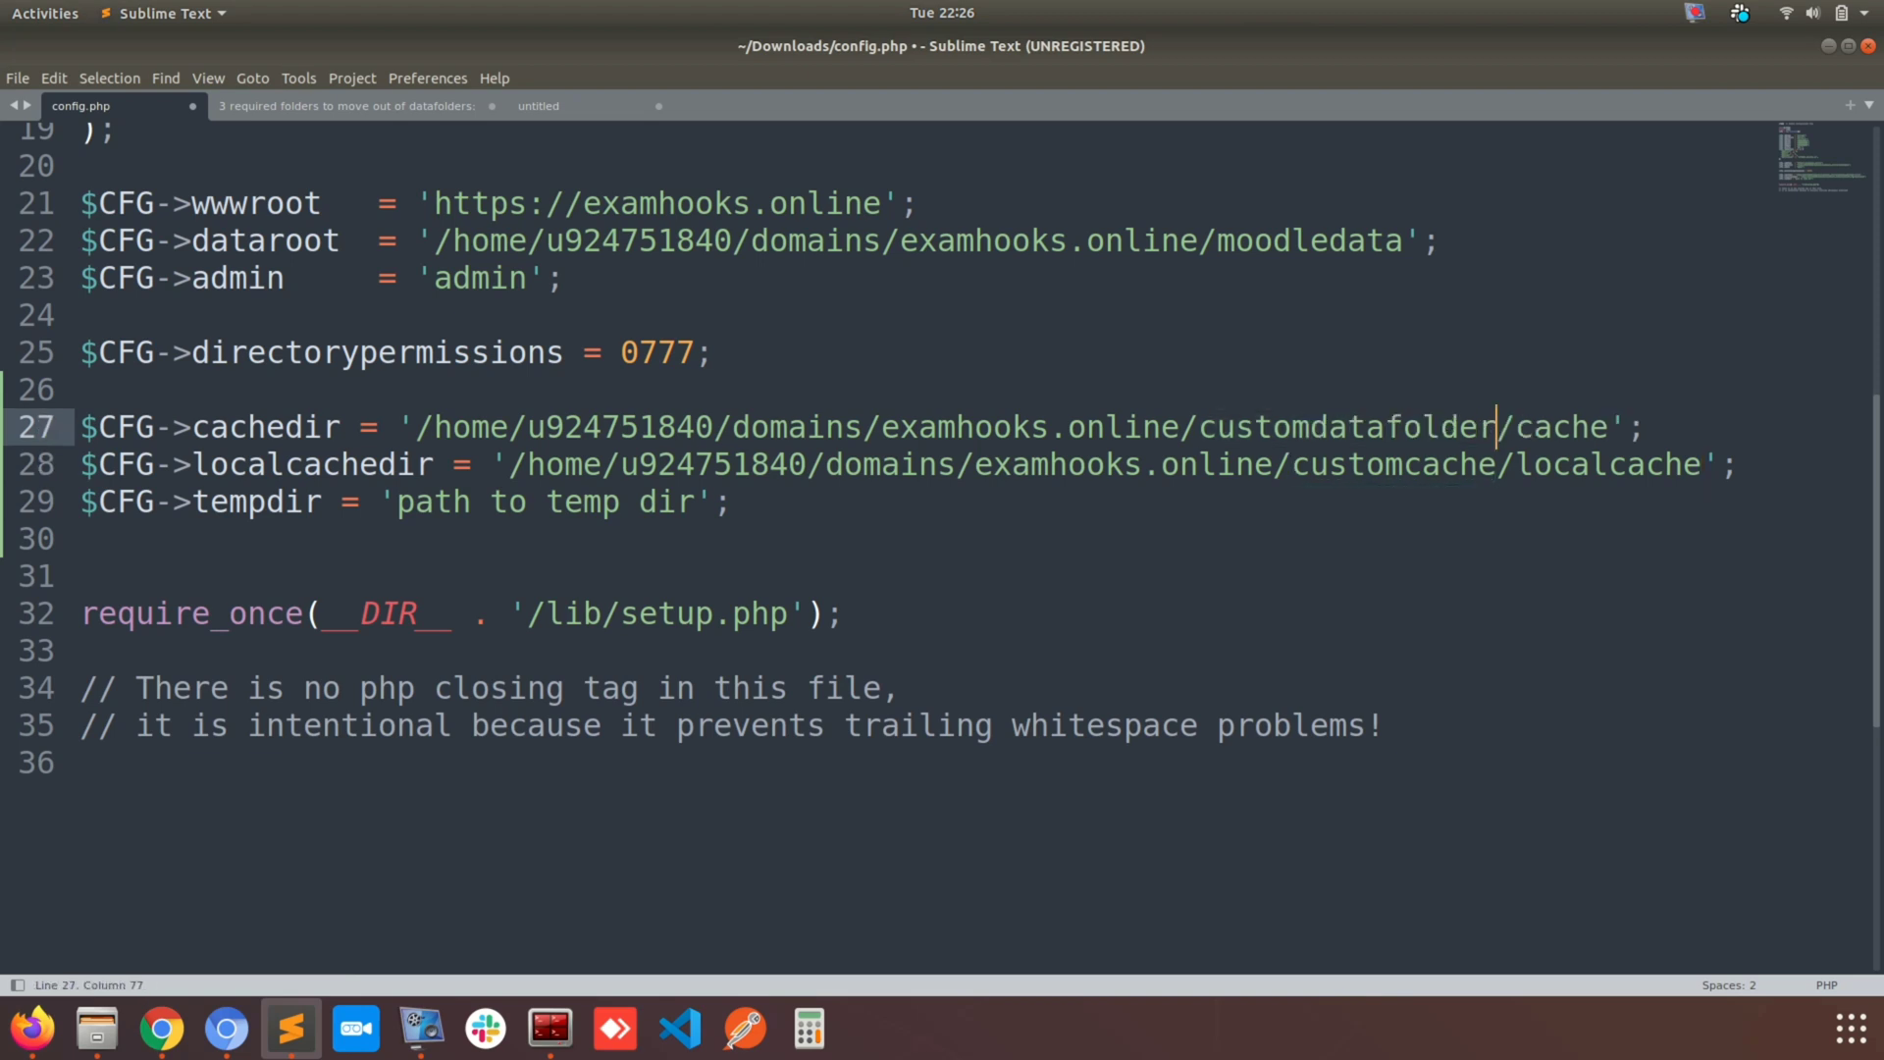
pyautogui.doubleClick(1352, 461)
pyautogui.hotkey('ctrl', 'v')
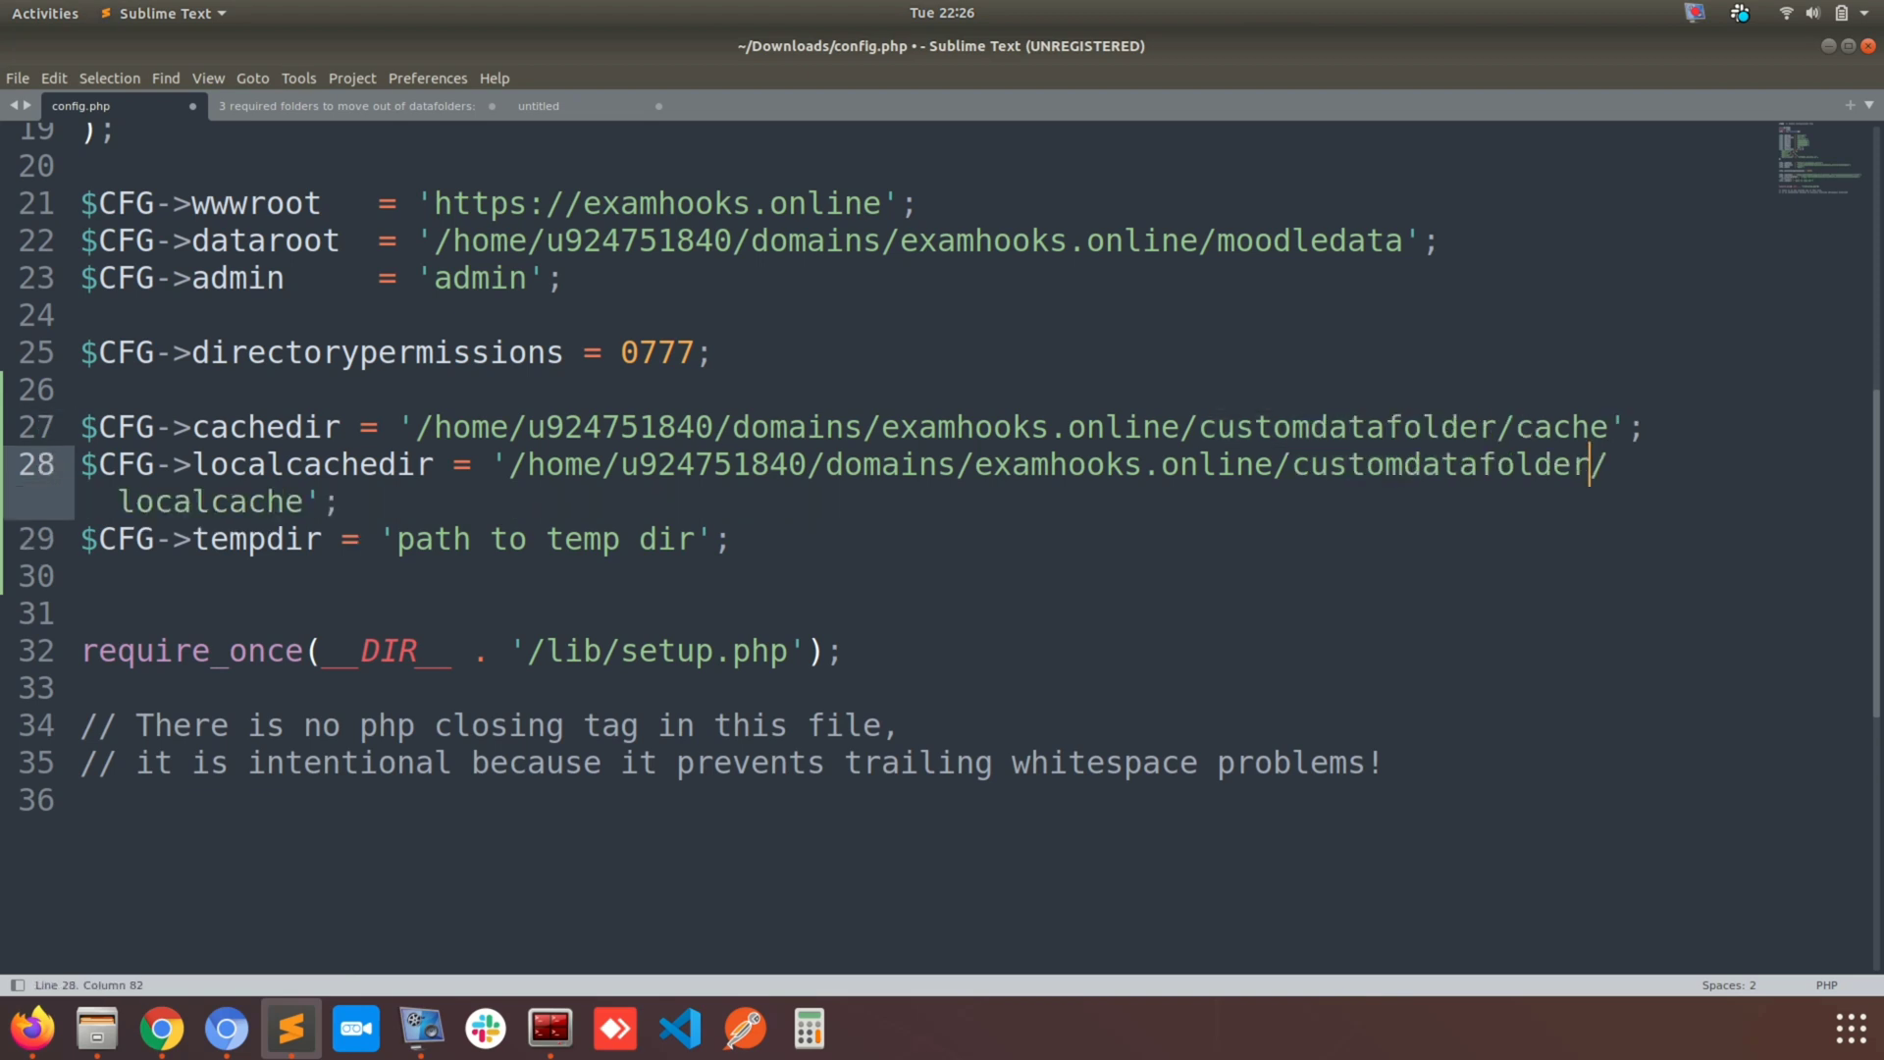
# Replace customcache with customdatafolder in the tempdir path of the untitled file.
pyautogui.click(549, 109)
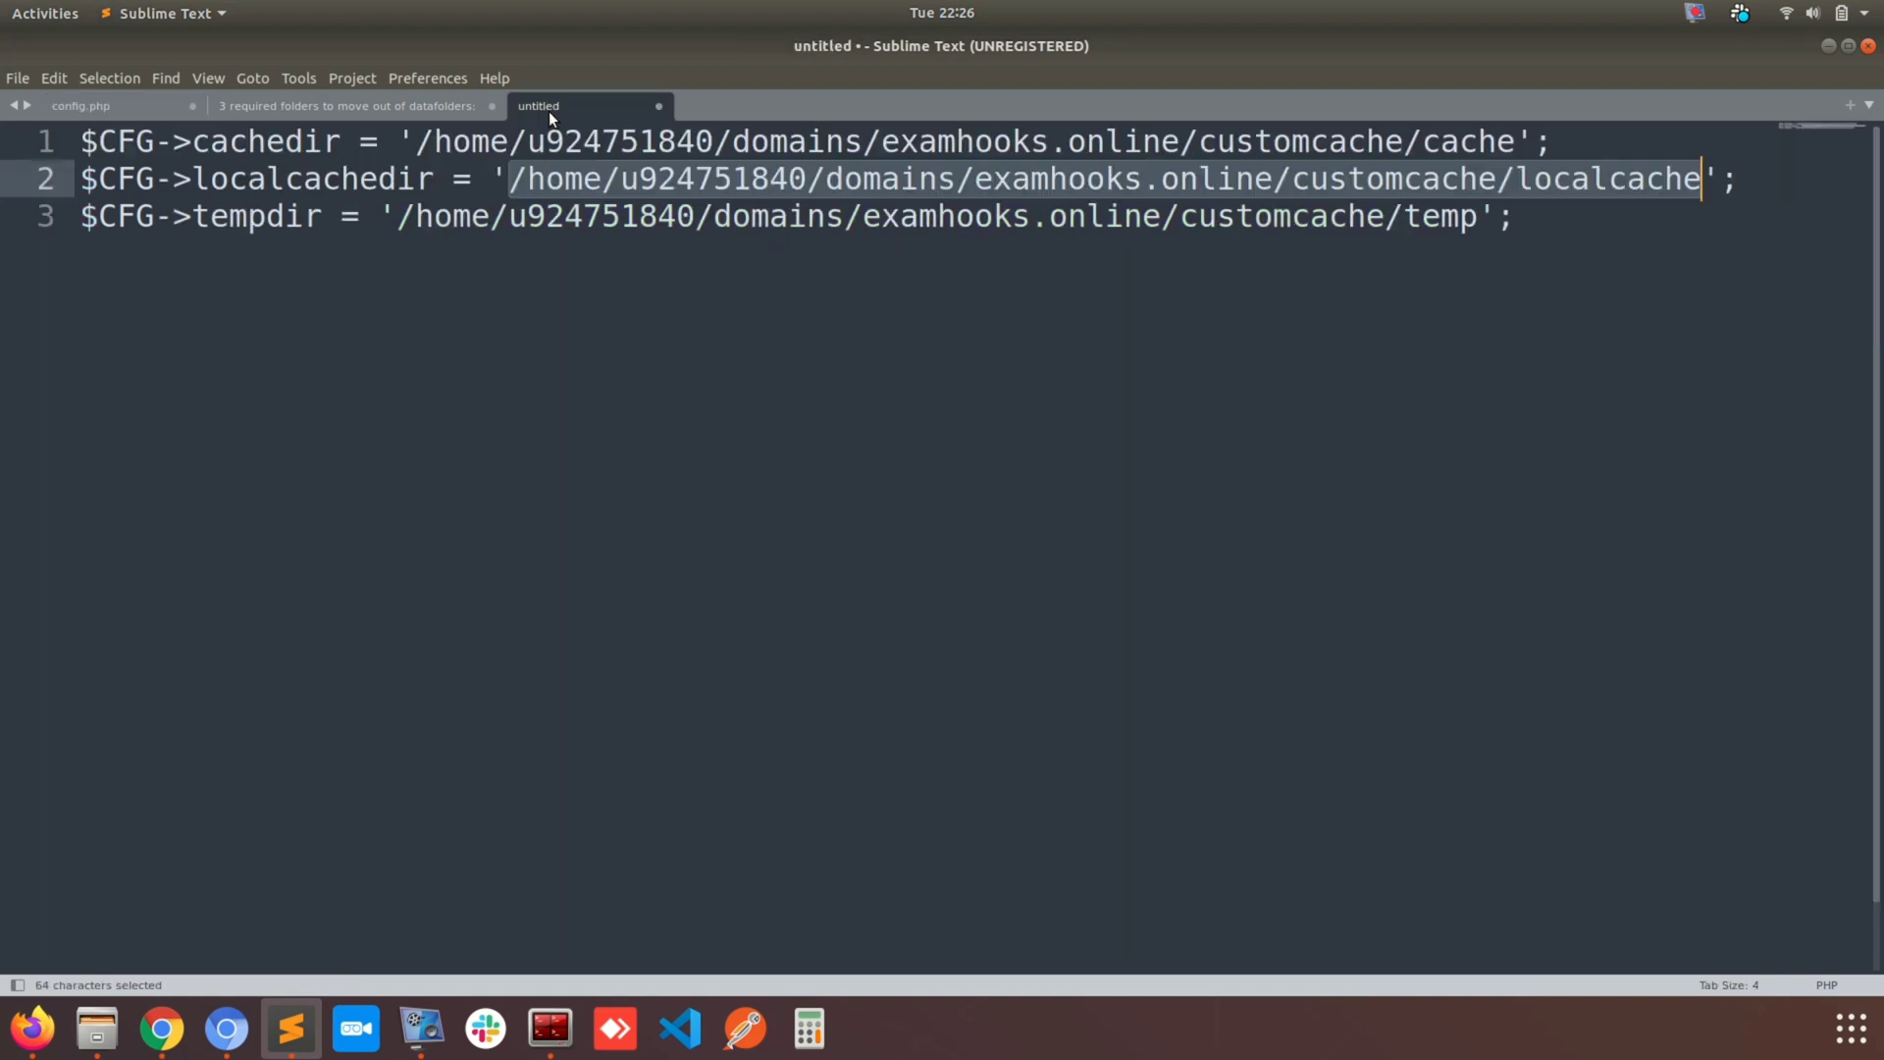
pyautogui.doubleClick(1233, 204)
pyautogui.hotkey('ctrl', 'v')
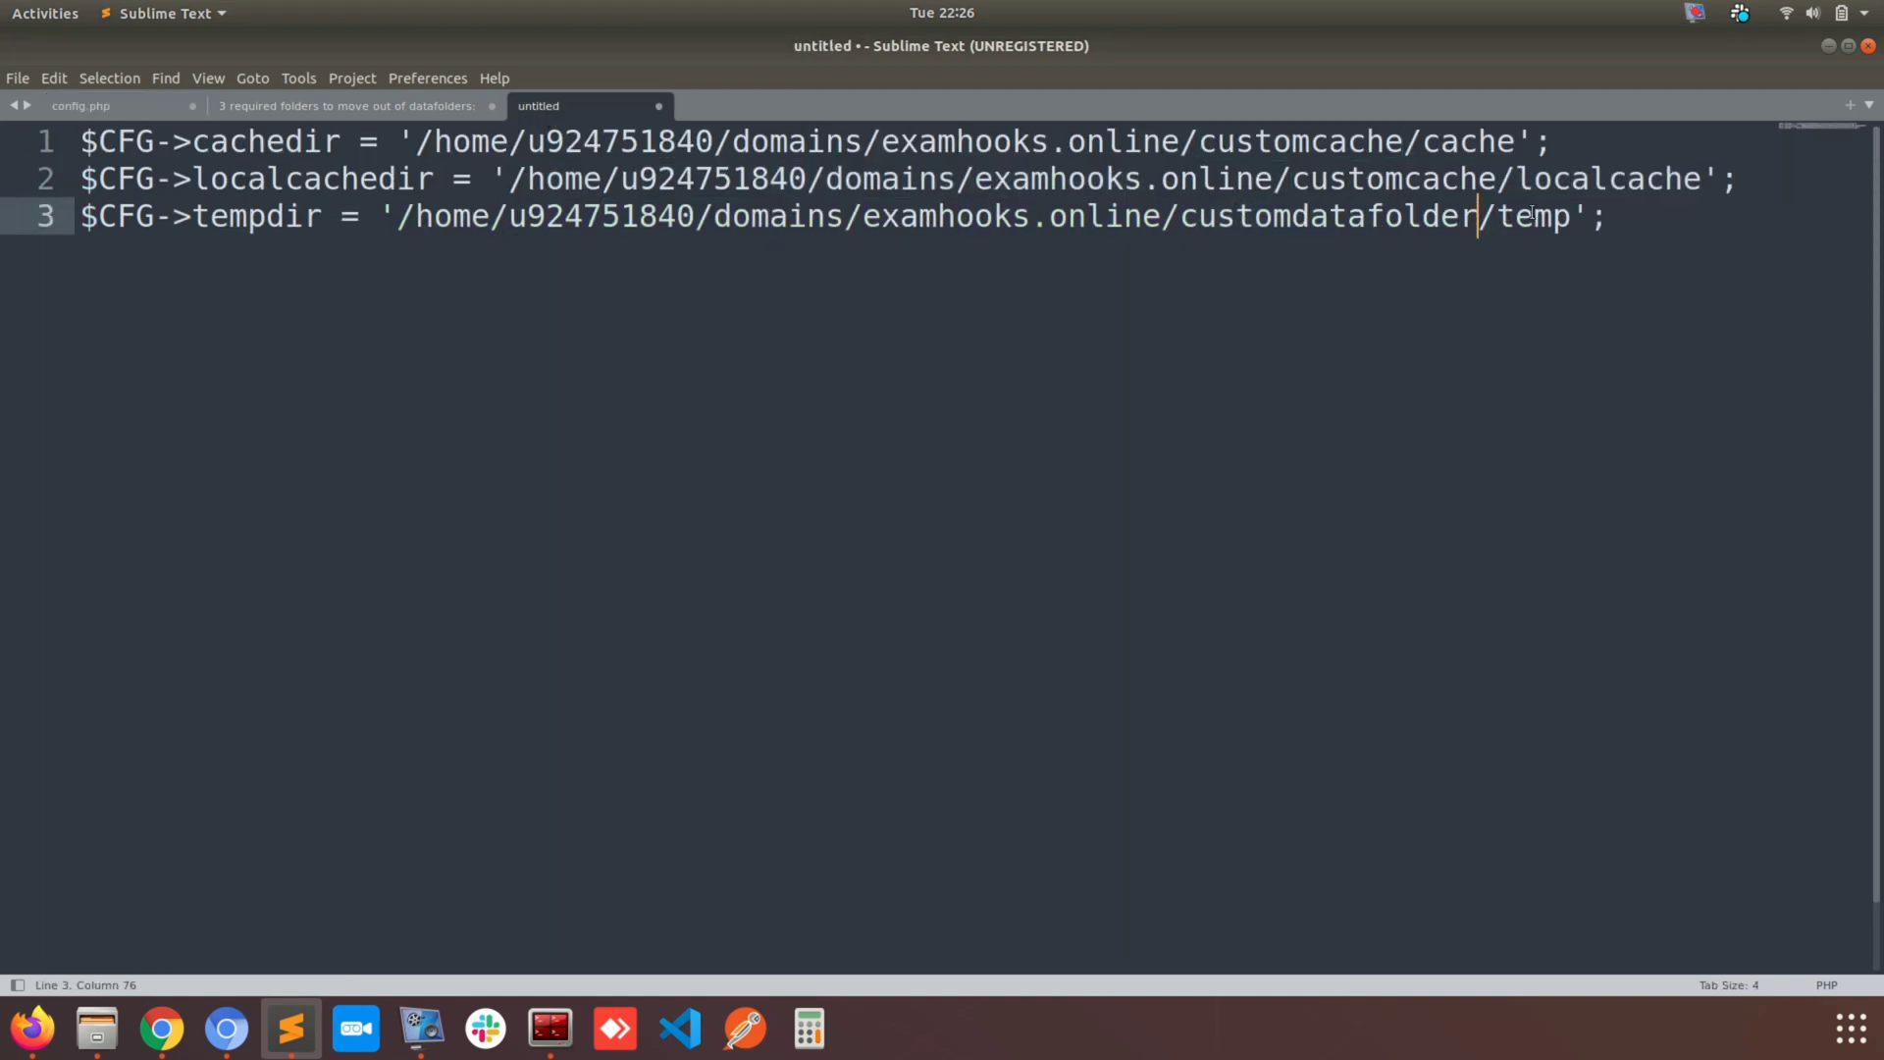
# Replace the tempdir placeholder in config.php with the path ending in examhooks.online/customdatafolder/temp from the untitled file.
pyautogui.moveTo(1571, 215); pyautogui.dragTo(399, 215)
pyautogui.hotkey('ctrl', 'c')
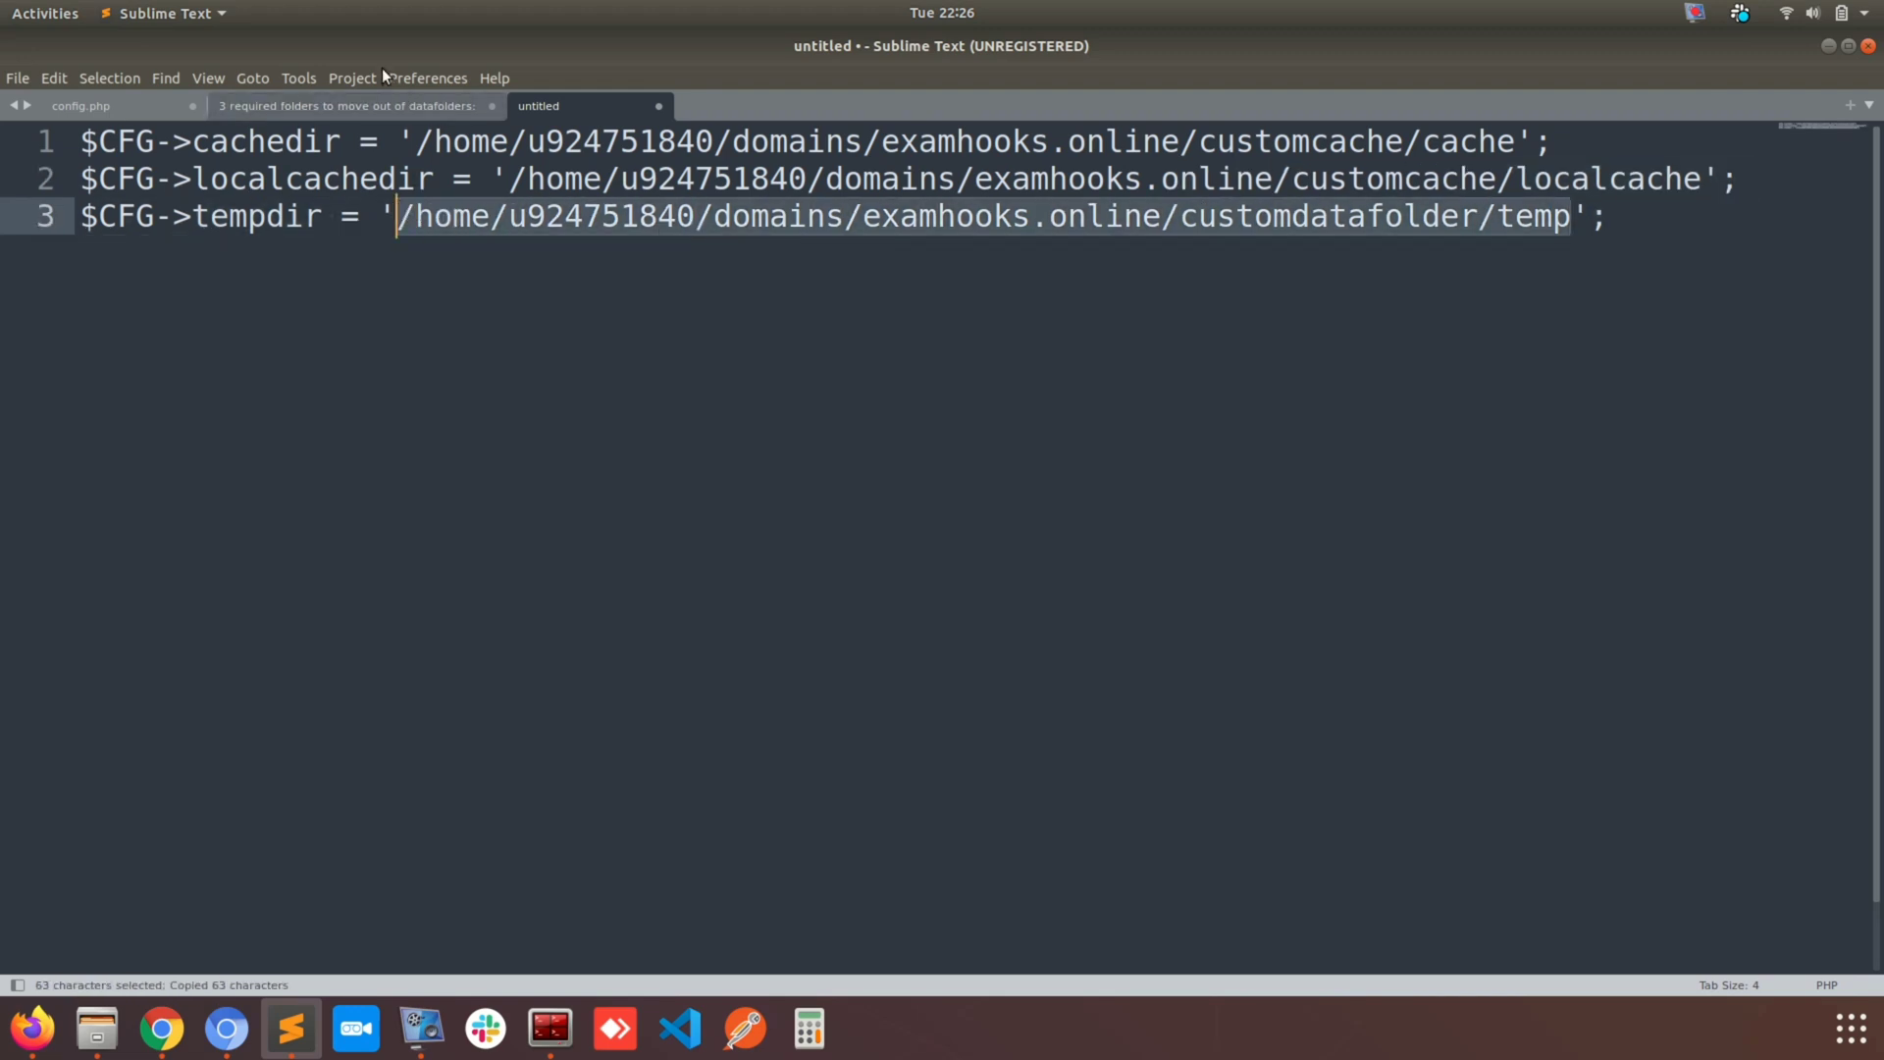
pyautogui.click(165, 108)
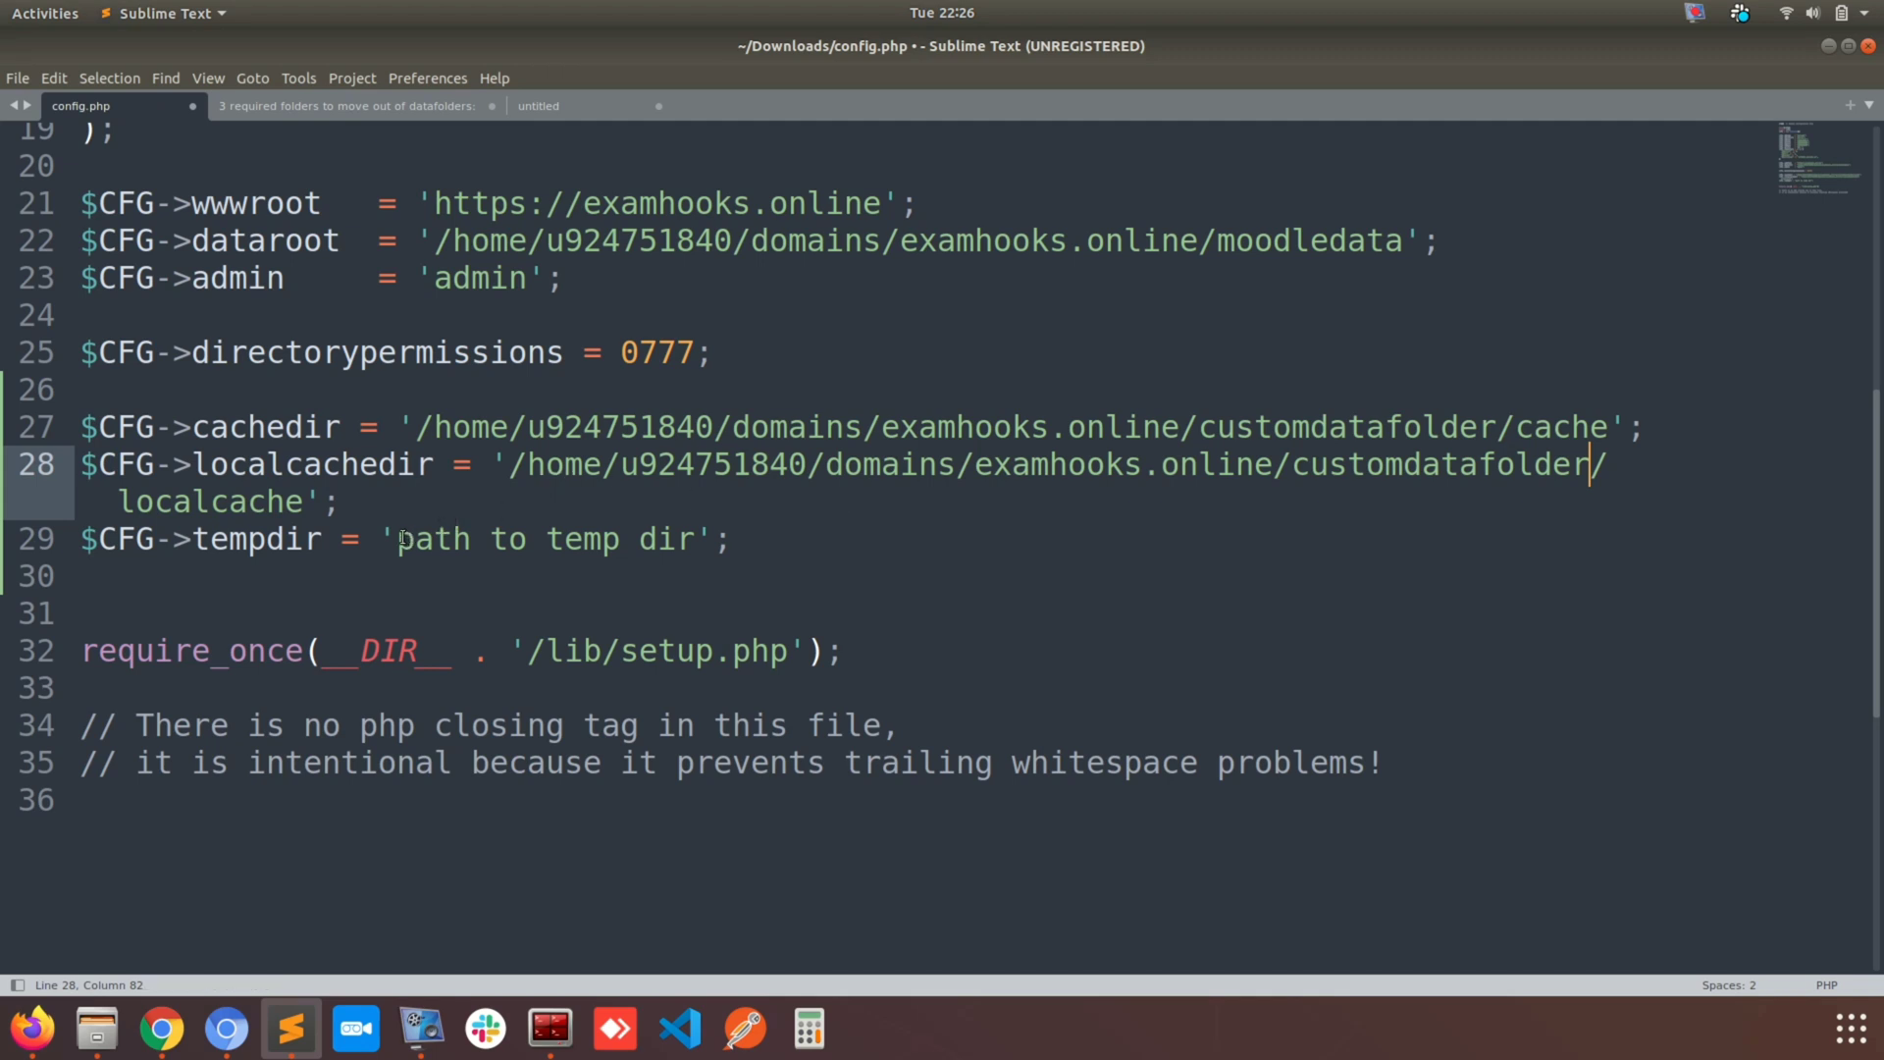
pyautogui.moveTo(401, 539); pyautogui.dragTo(695, 539)
pyautogui.hotkey('ctrl', 'v')
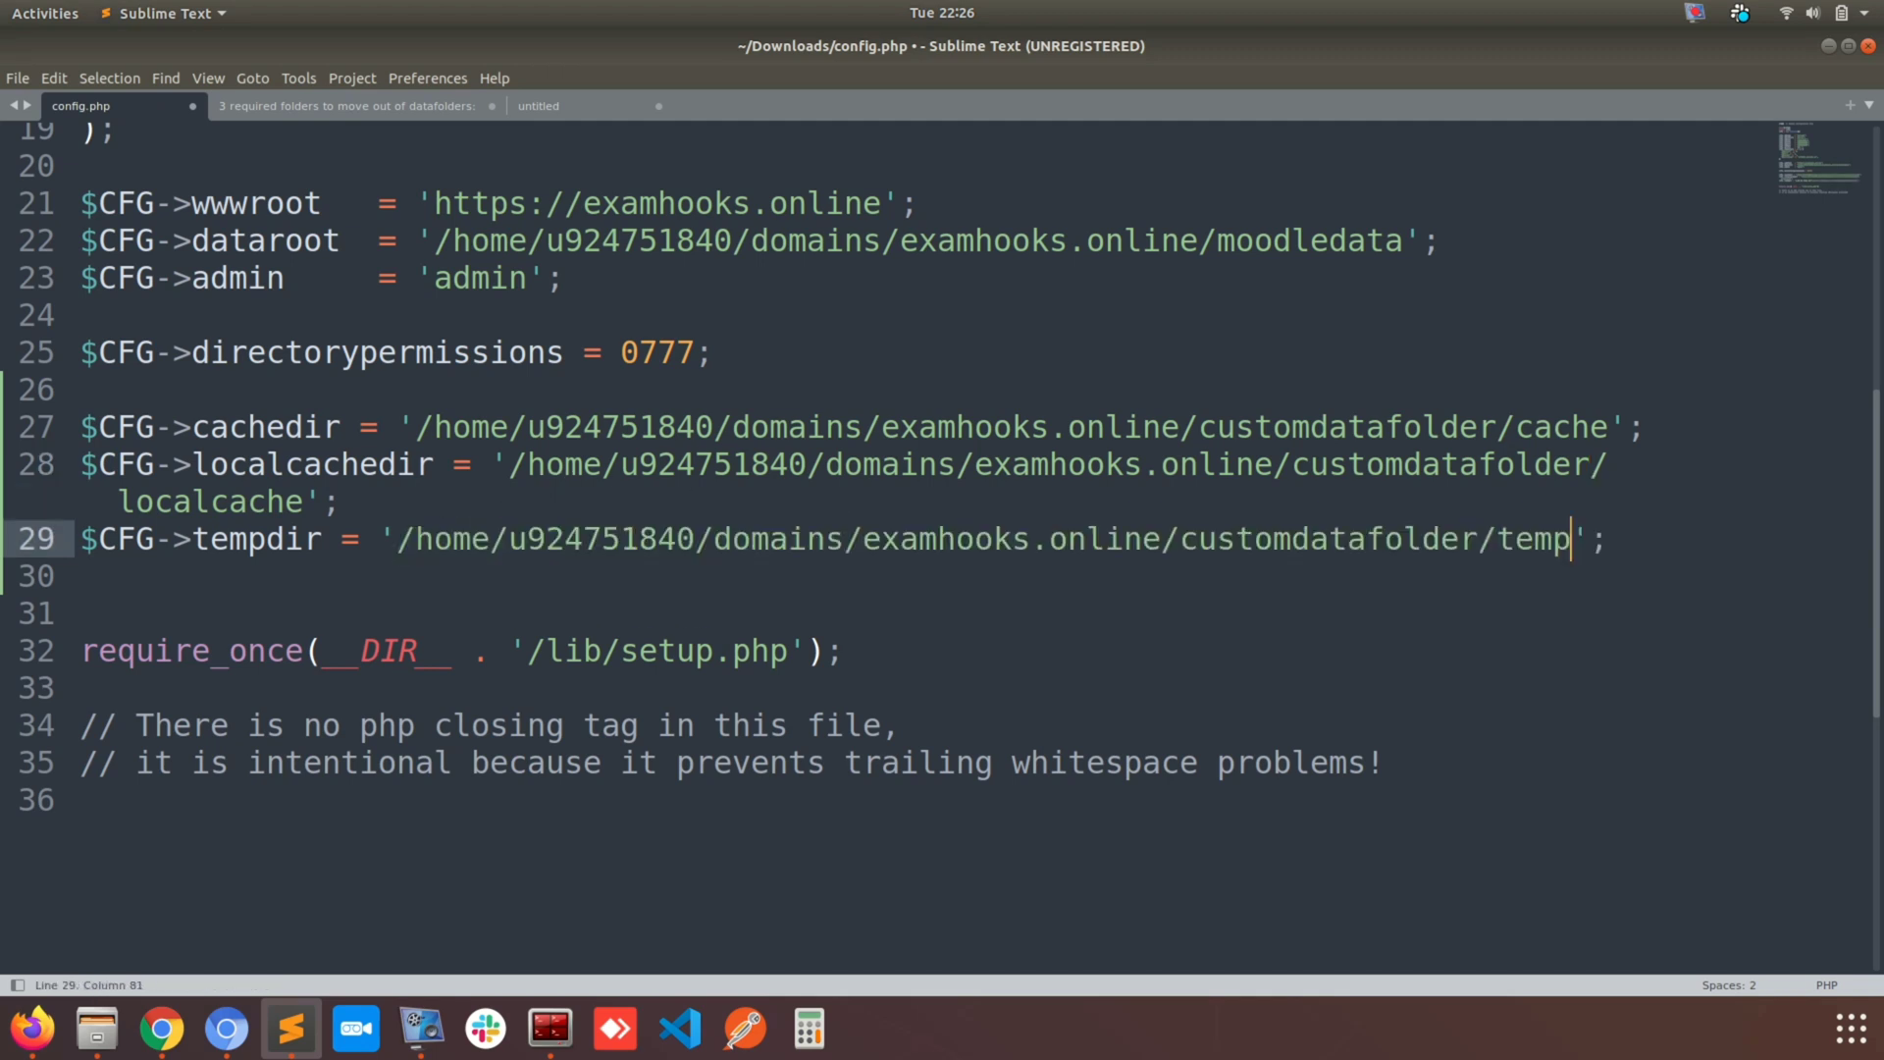
pyautogui.click(1351, 576)
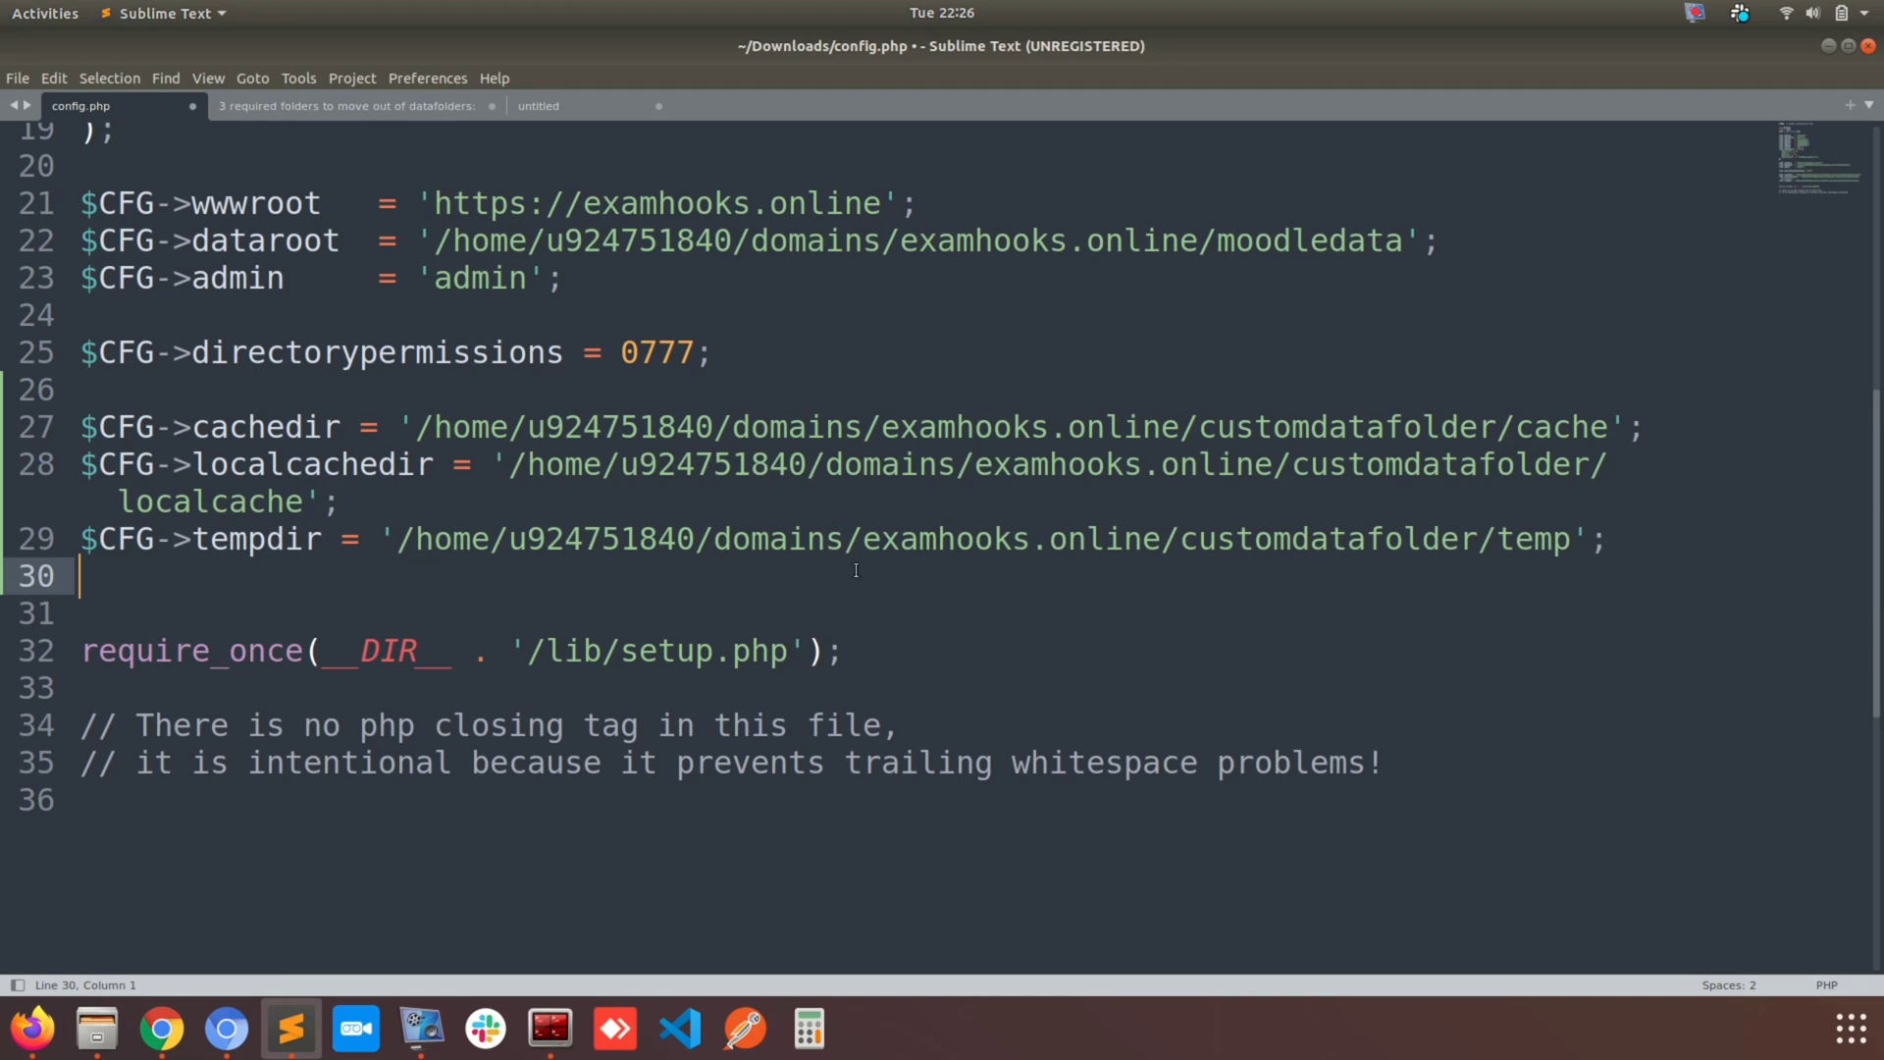
# In Hostinger File Manager, cancel the cache folder's pending move and check the temp folder's path in the Move dialog without moving it.
pyautogui.click(161, 1028)
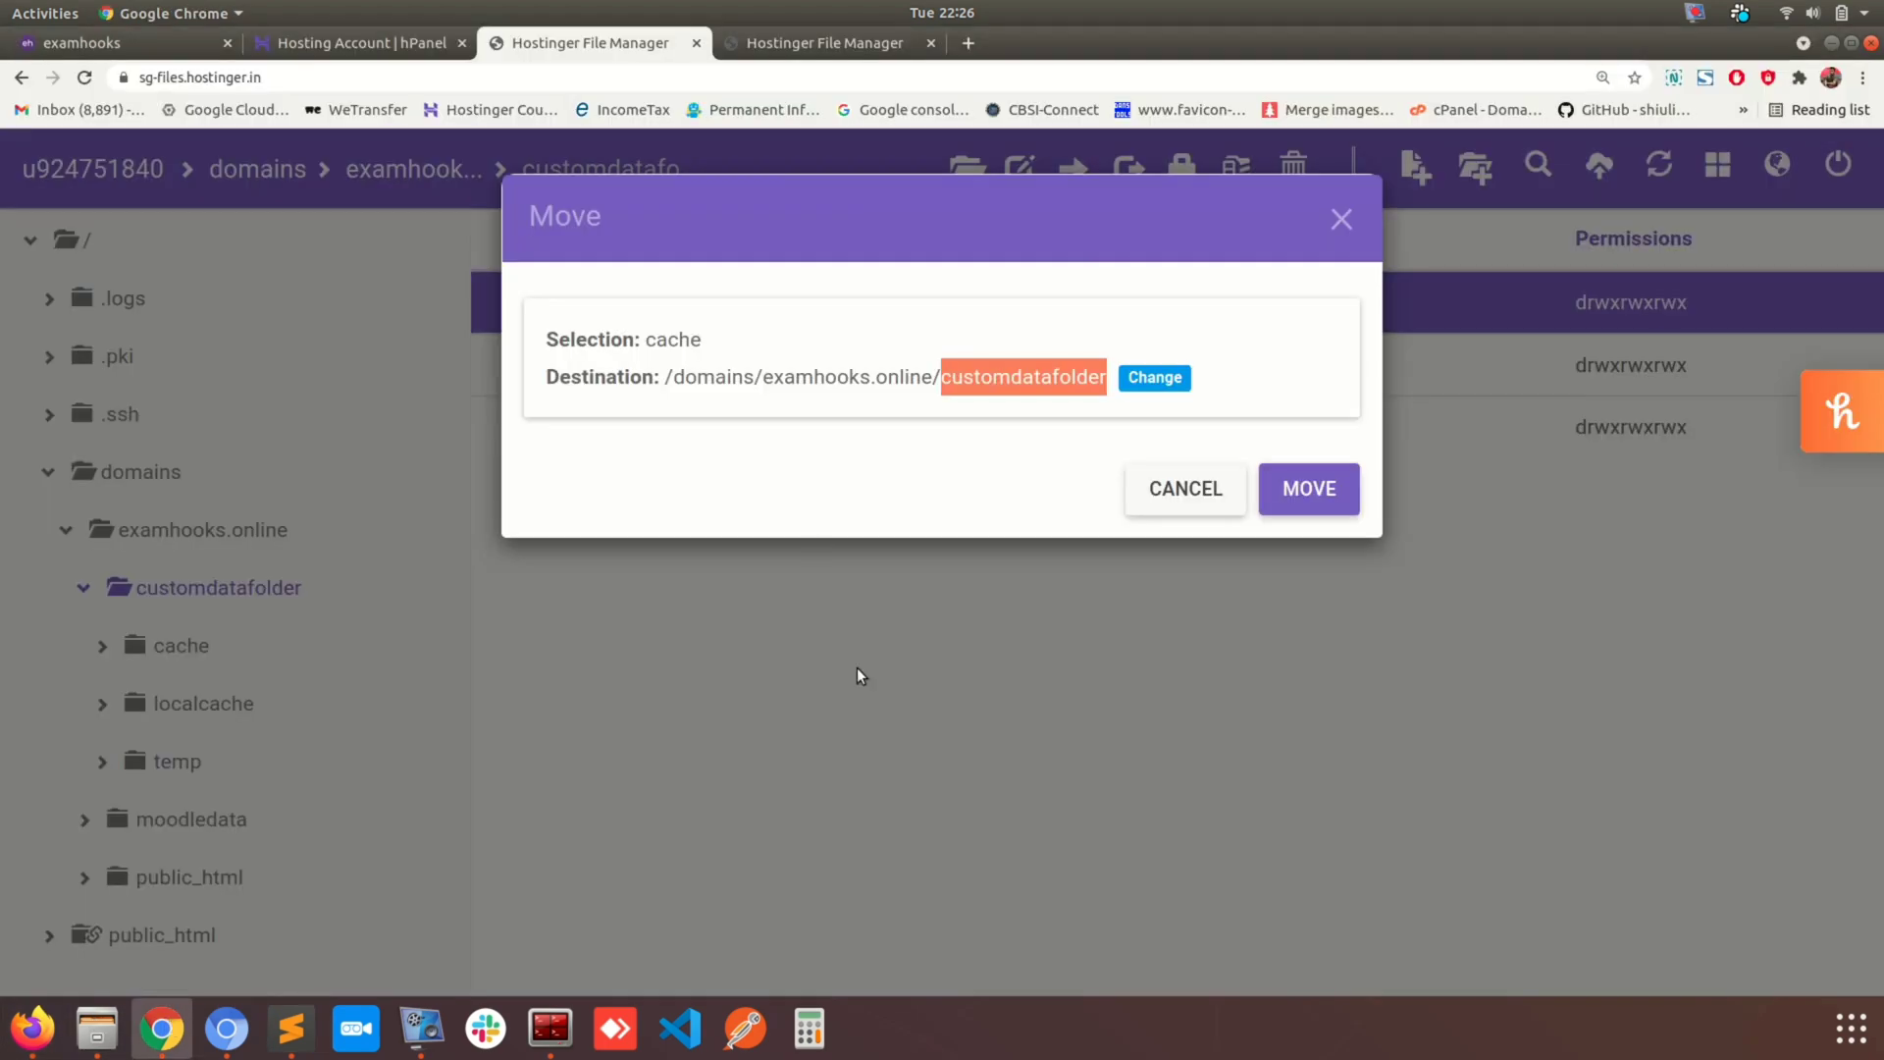
pyautogui.click(1181, 487)
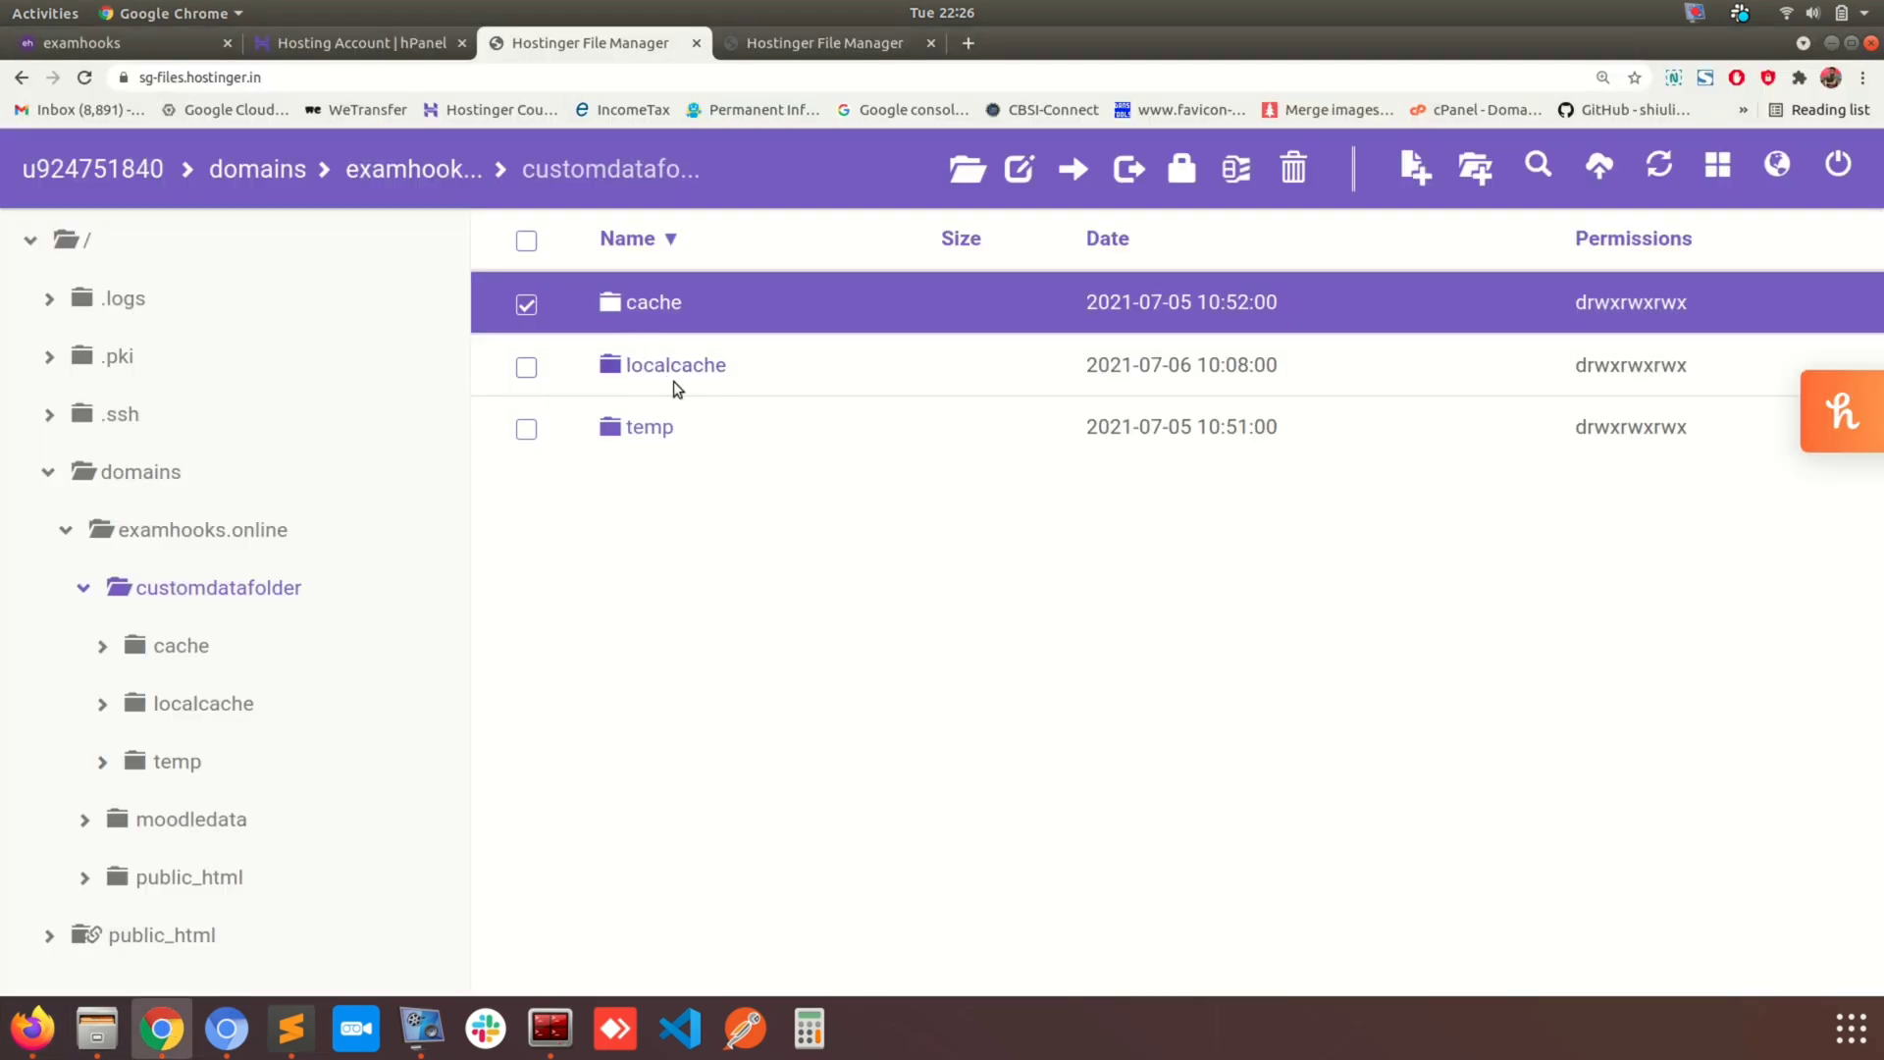
pyautogui.click(644, 432)
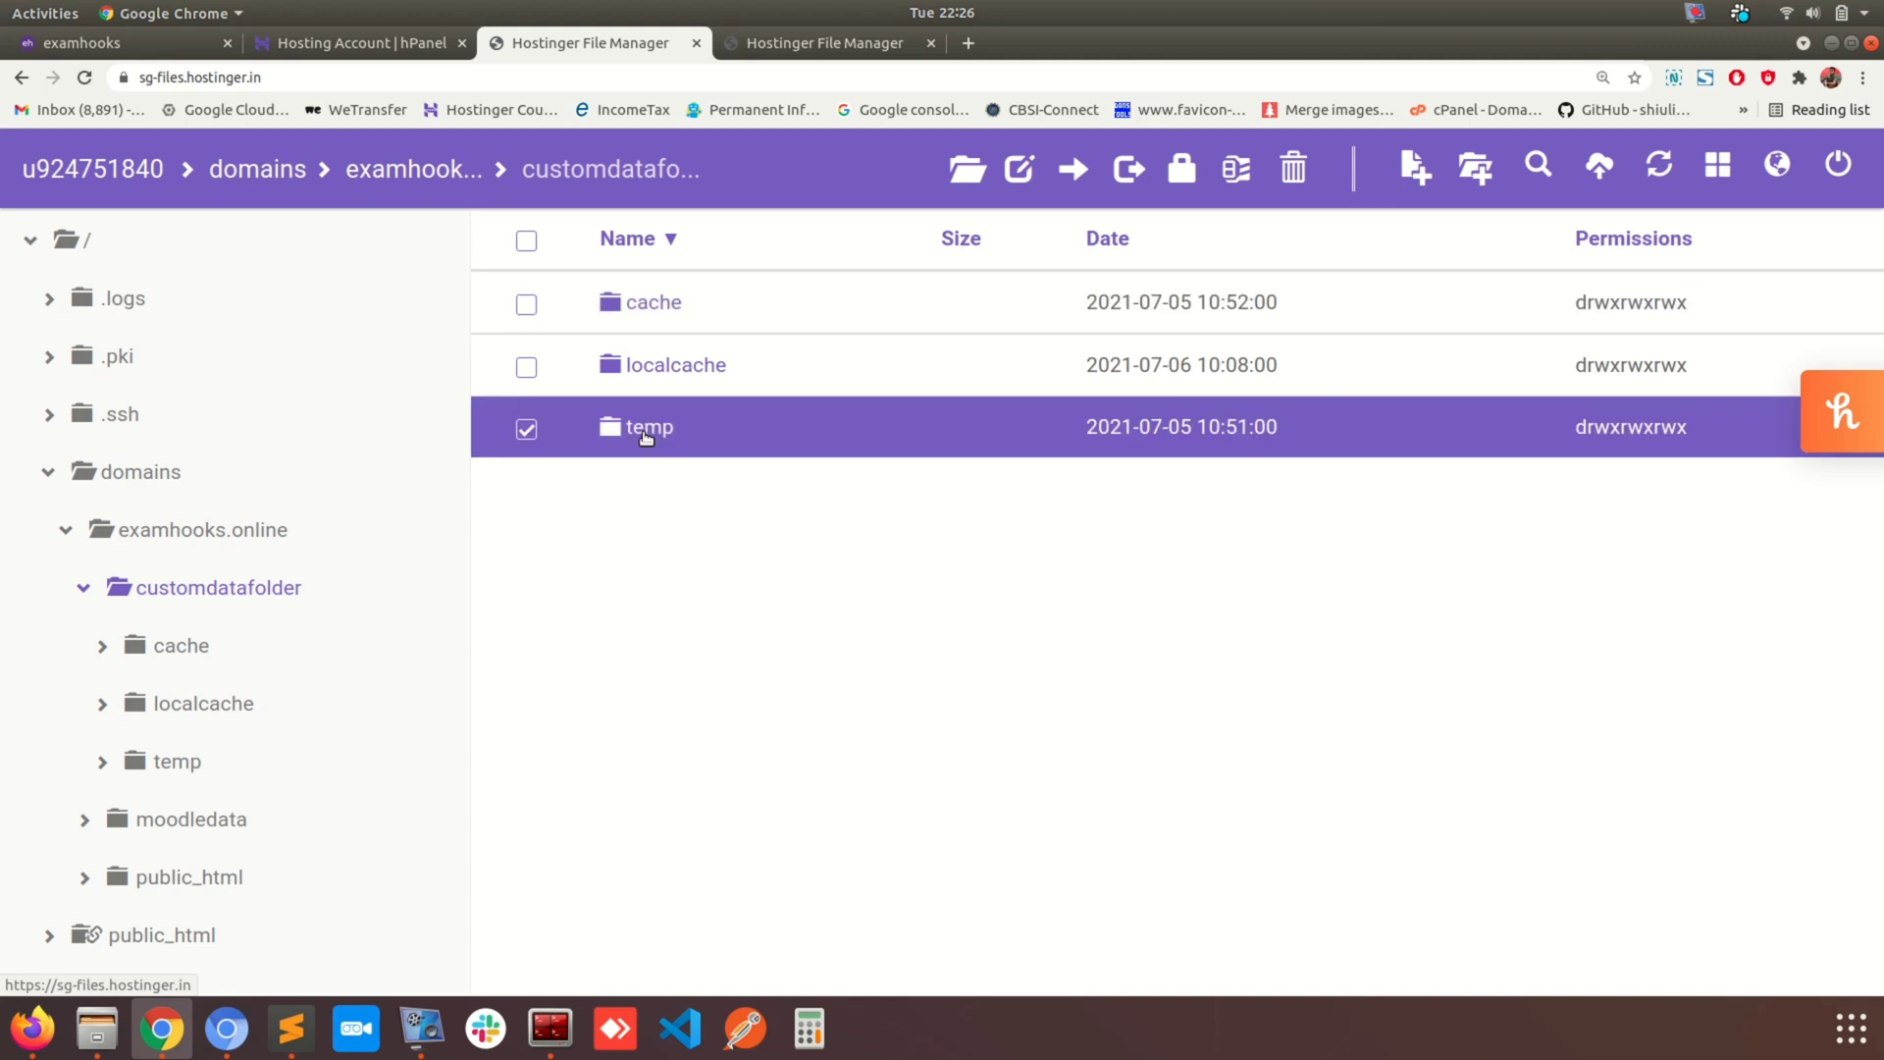
pyautogui.click(1073, 167)
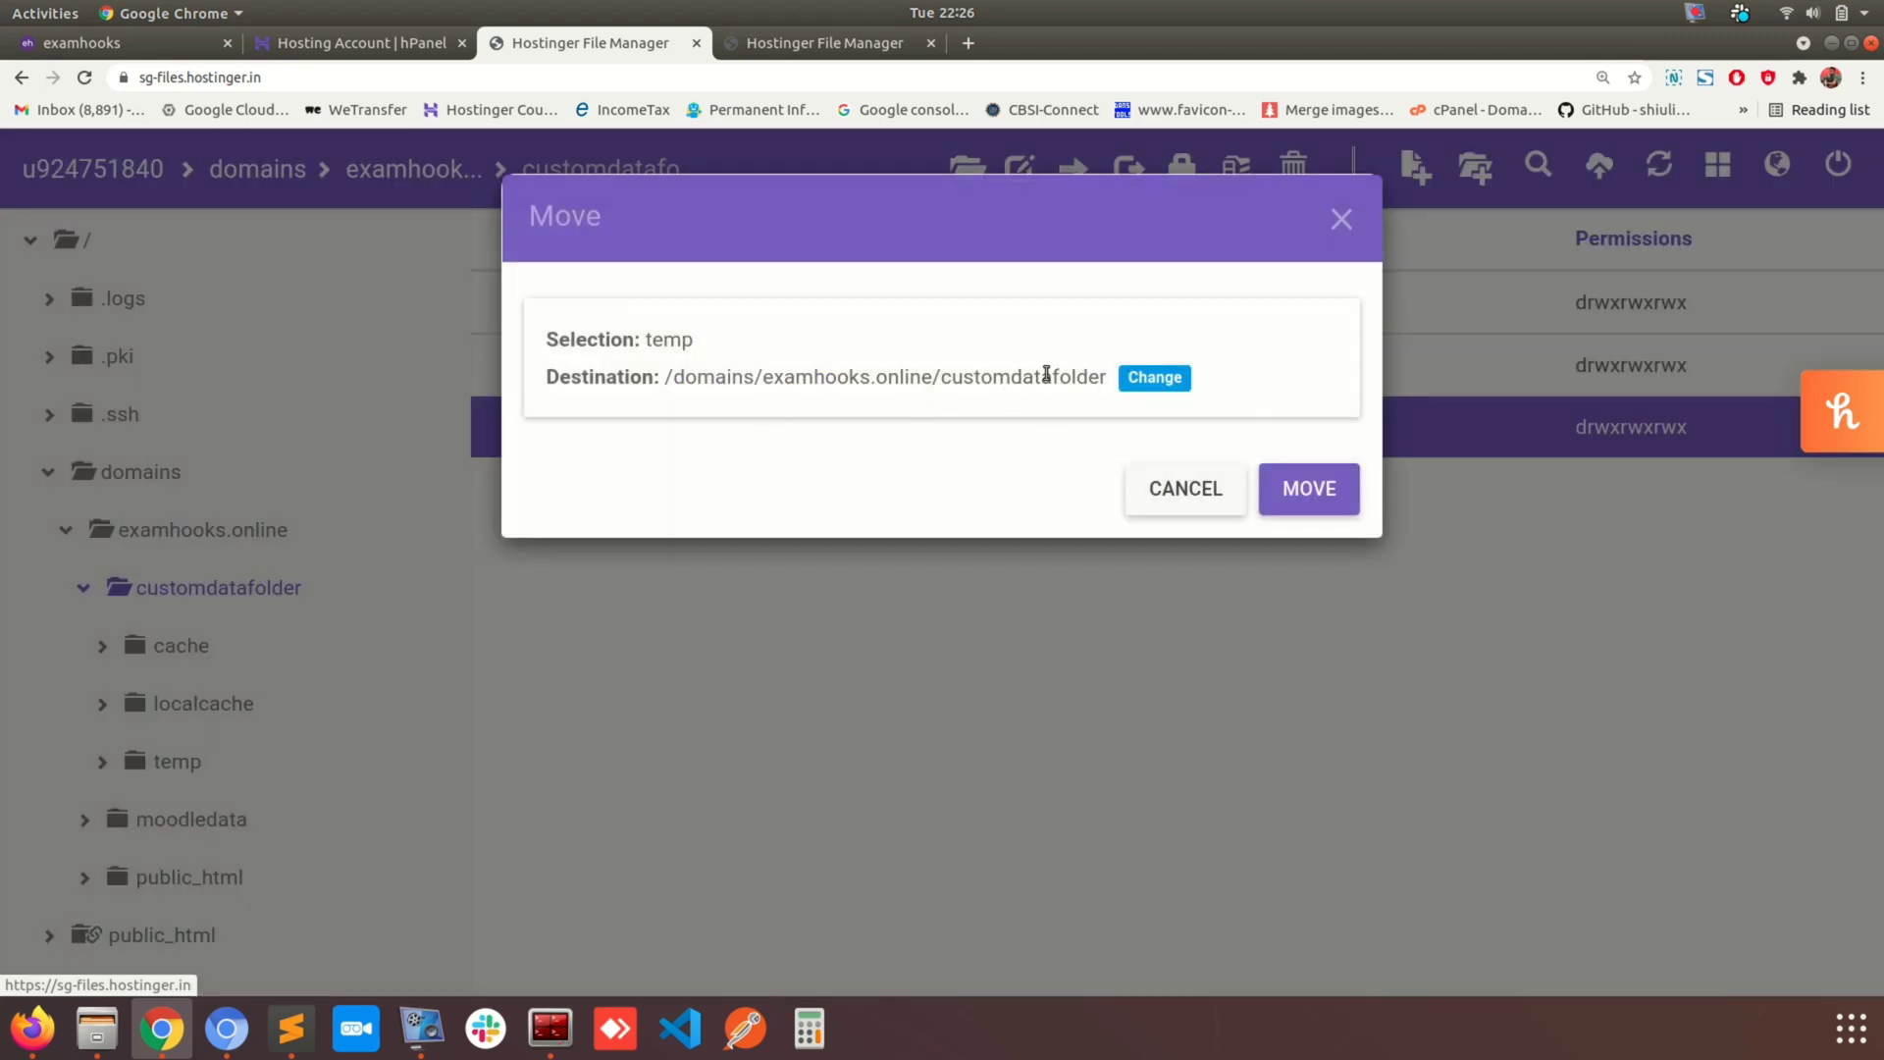
pyautogui.click(1145, 481)
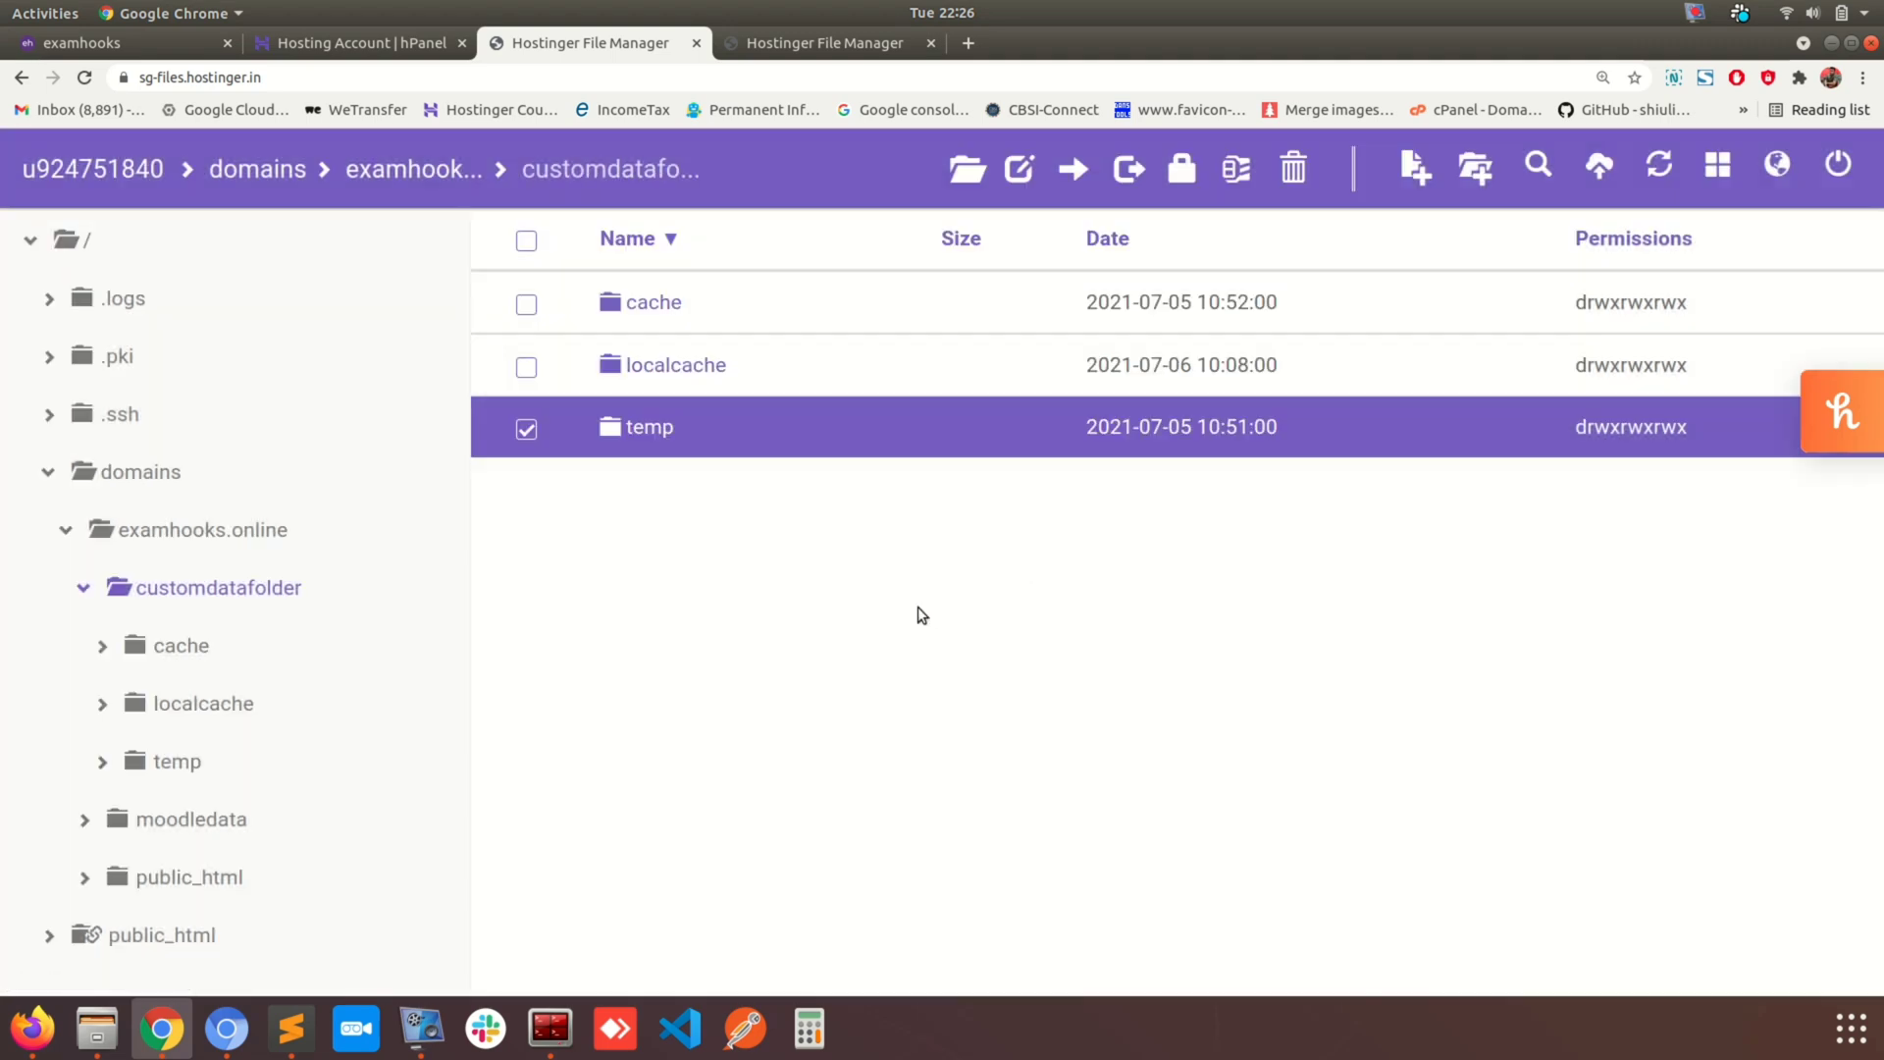
# Copy the cachedir, localcachedir and tempdir lines from config.php in Sublime Text.
pyautogui.click(291, 1028)
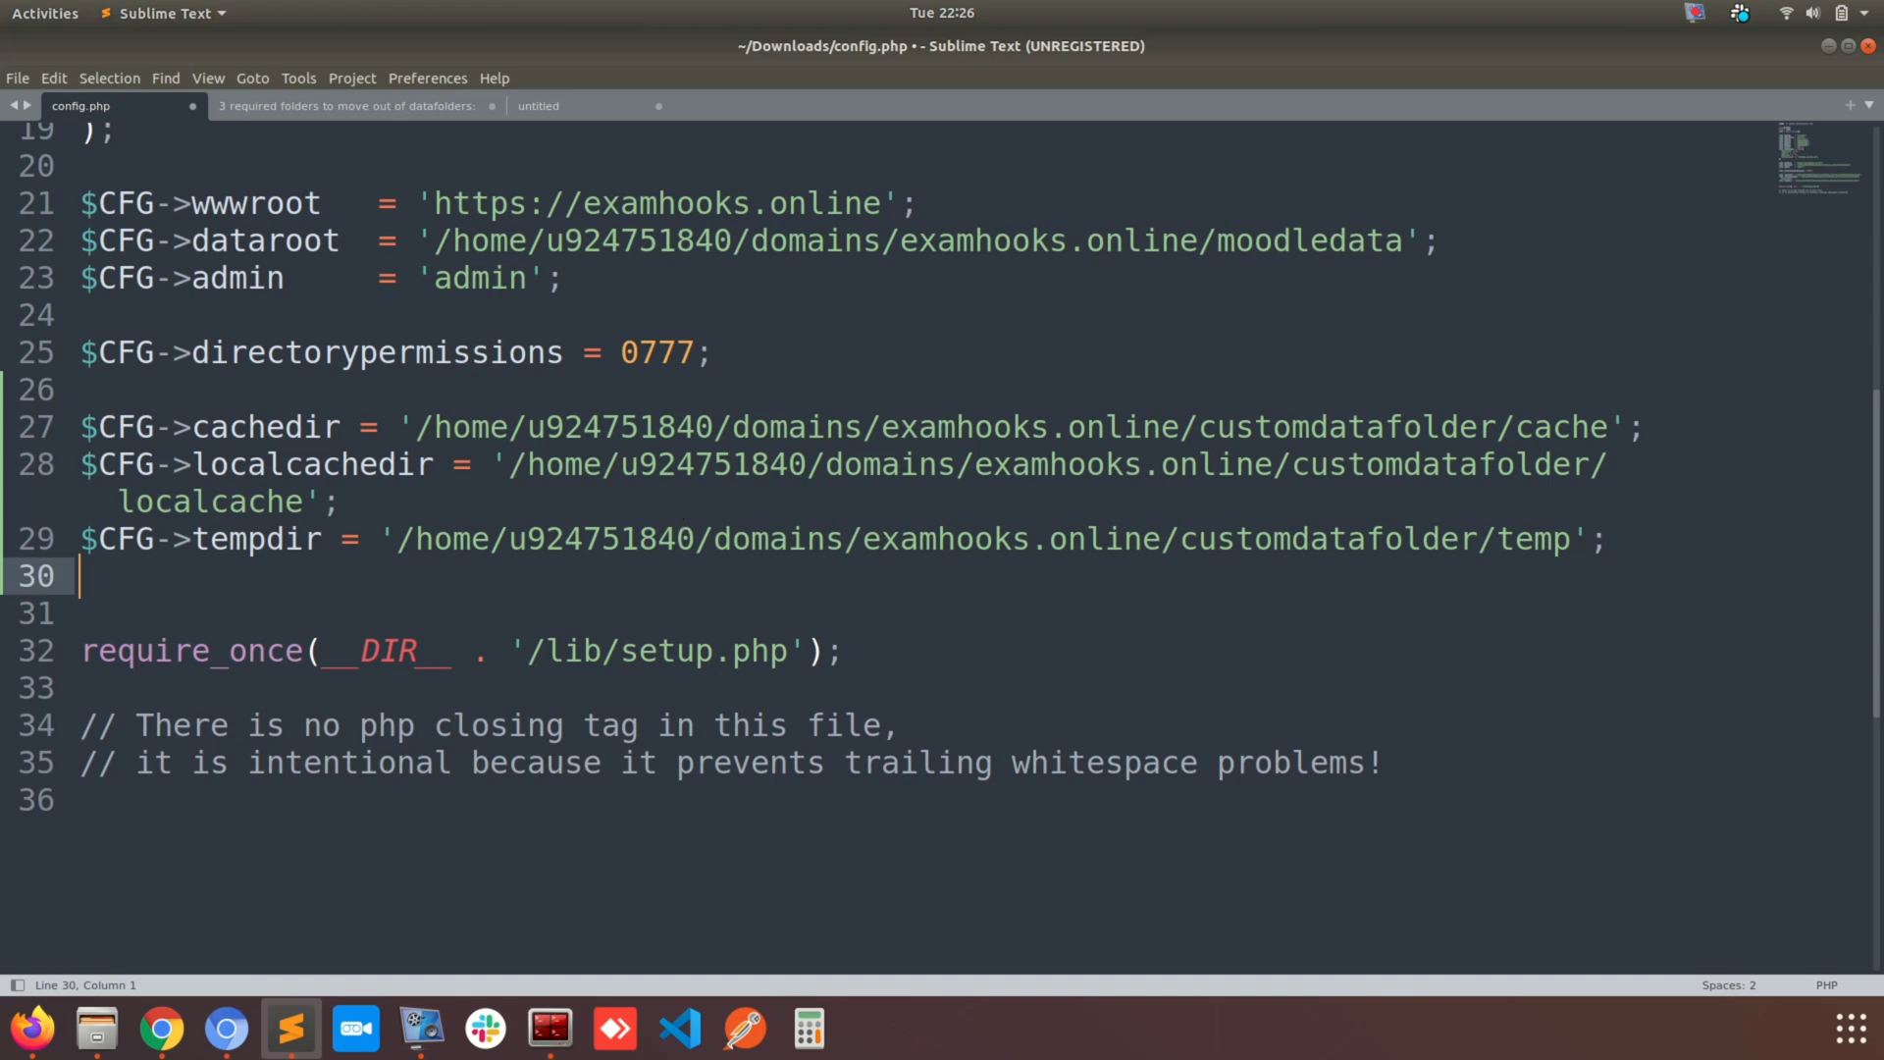
pyautogui.hotkey('ctrl', '=')
pyautogui.hotkey('ctrl', '-')
pyautogui.hotkey('ctrl', '-')
pyautogui.hotkey('ctrl', '-')
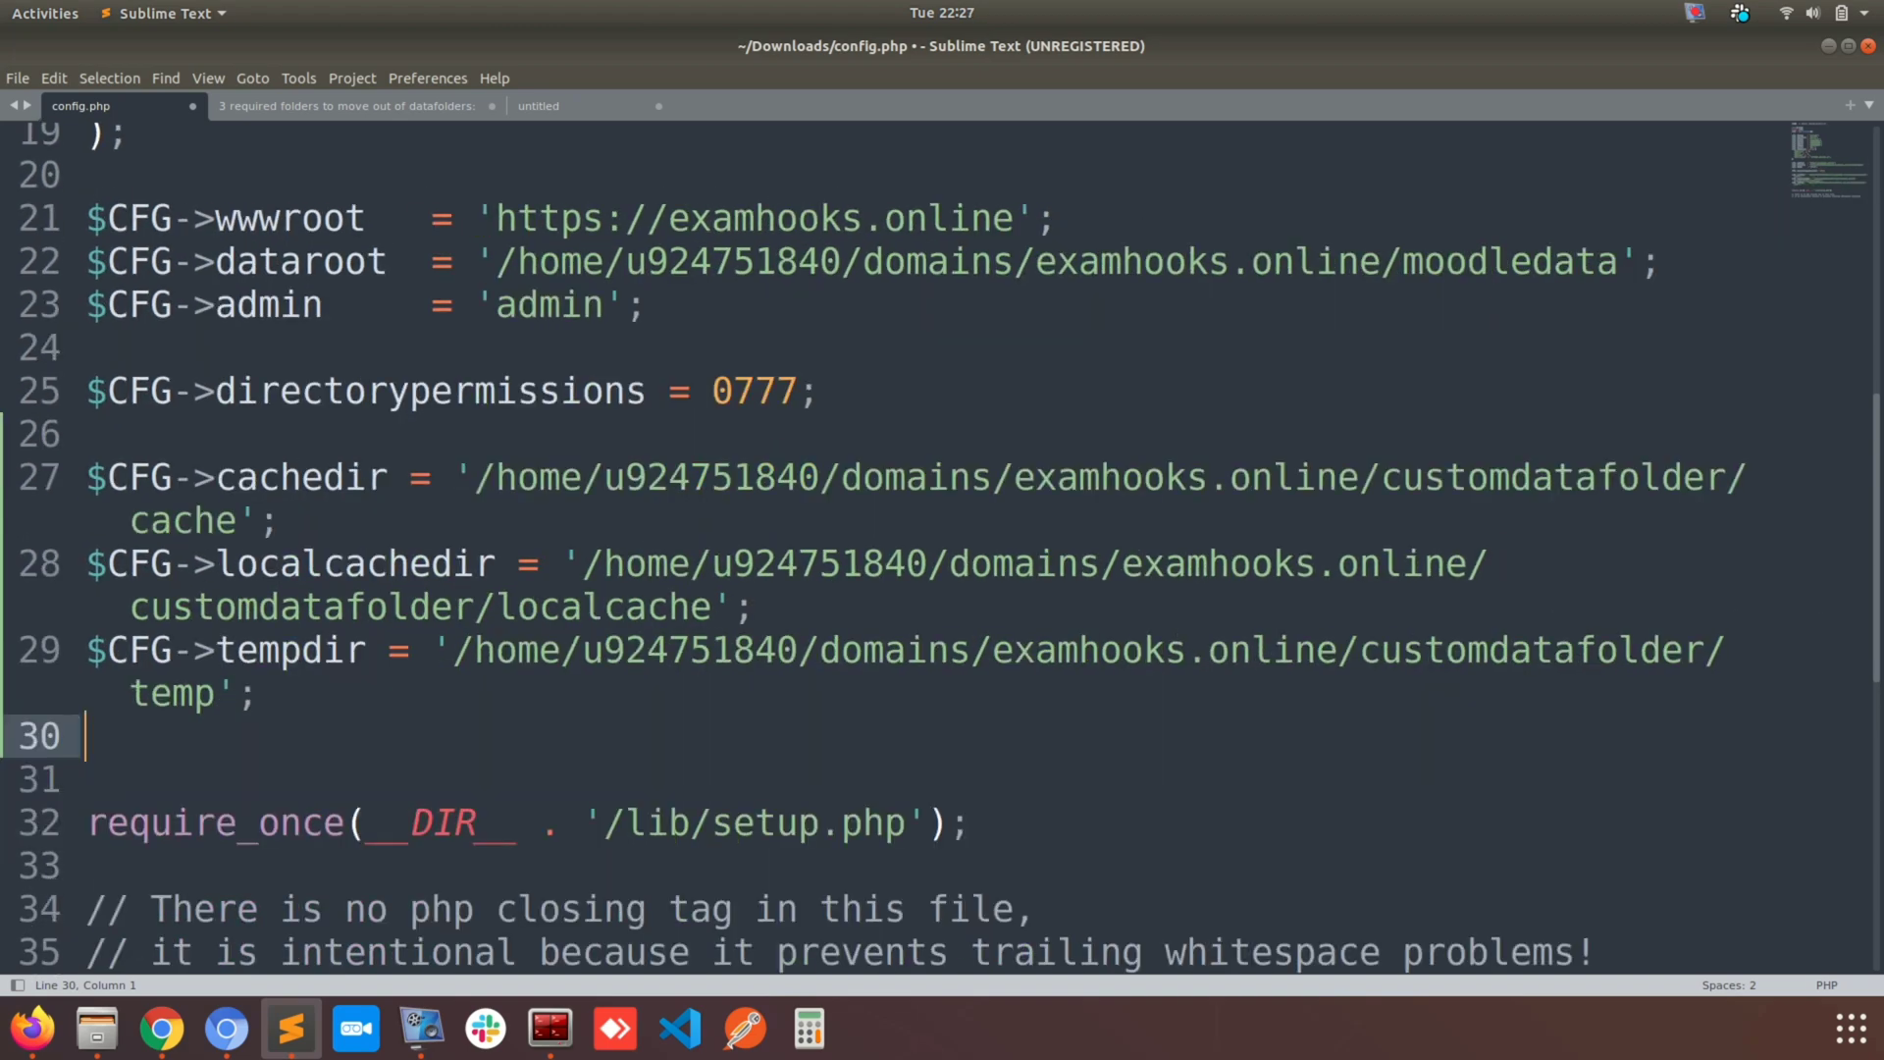
pyautogui.hotkey('ctrl', '-')
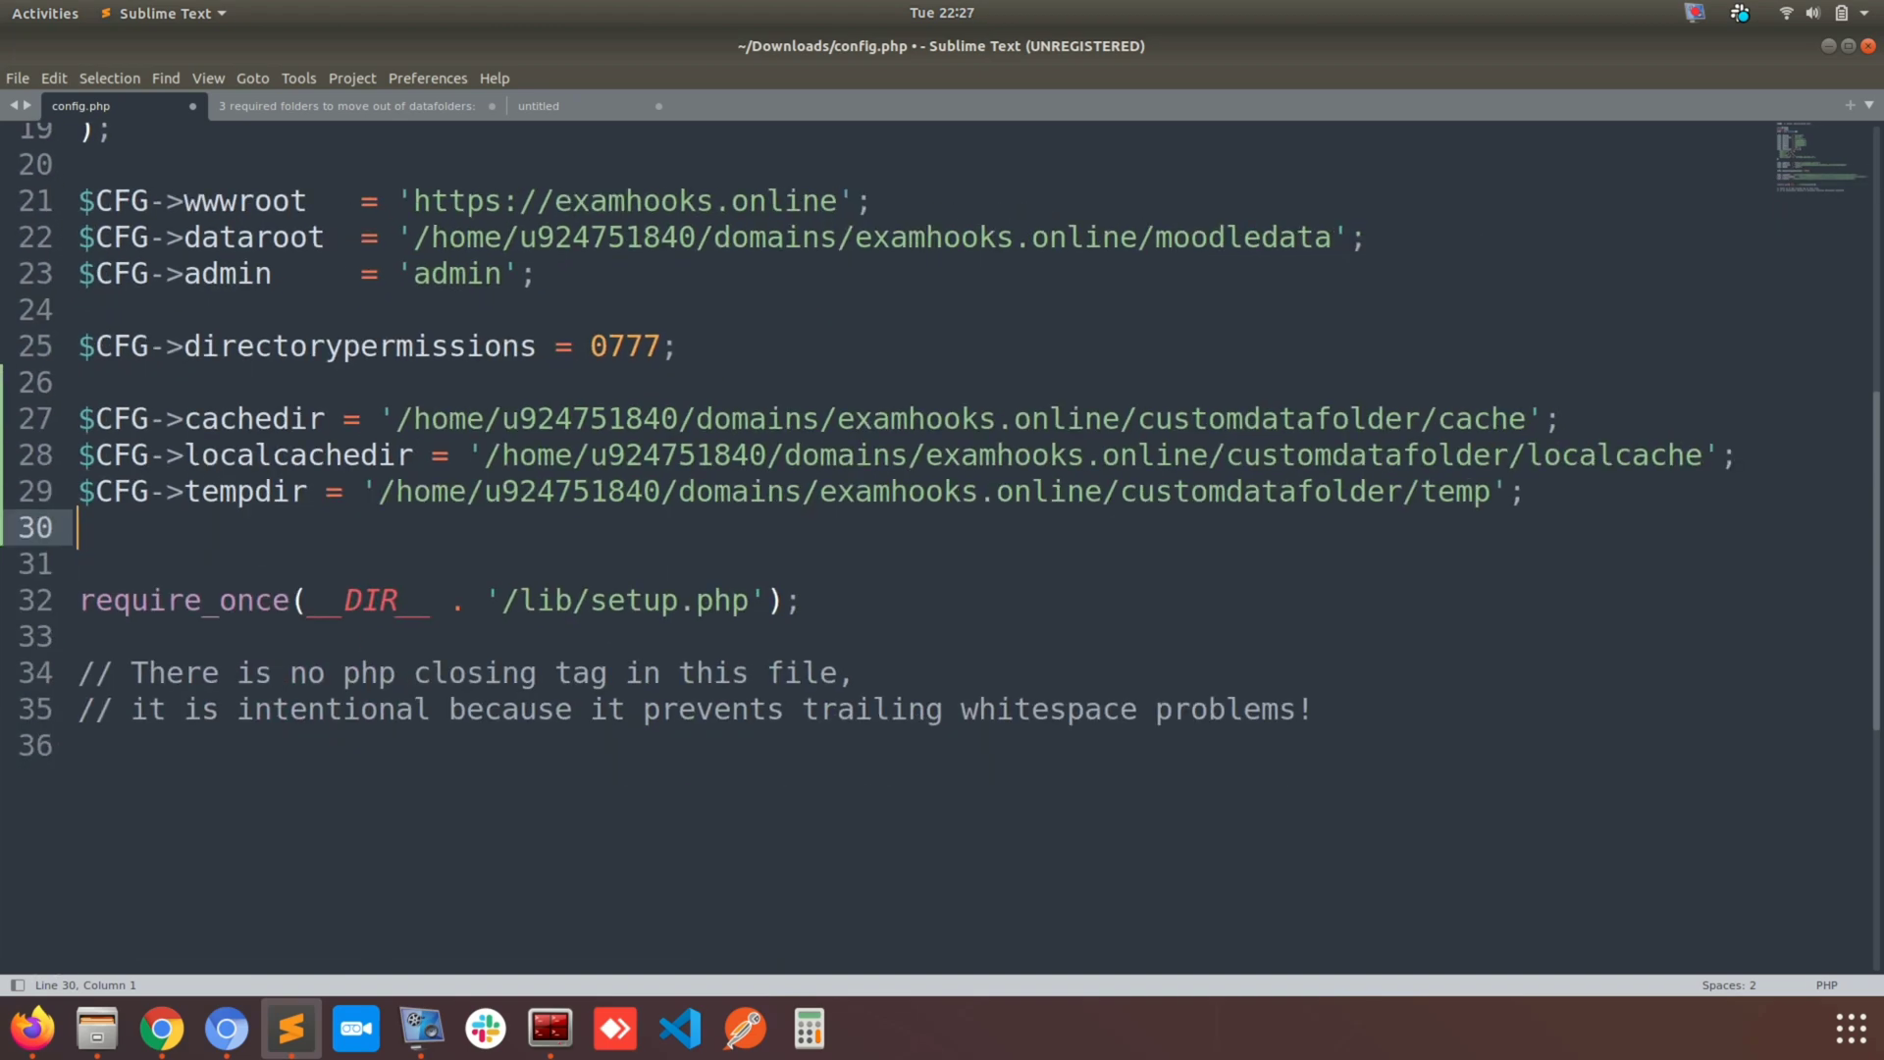
pyautogui.moveTo(1532, 501); pyautogui.dragTo(60, 432)
pyautogui.hotkey('ctrl', 'c')
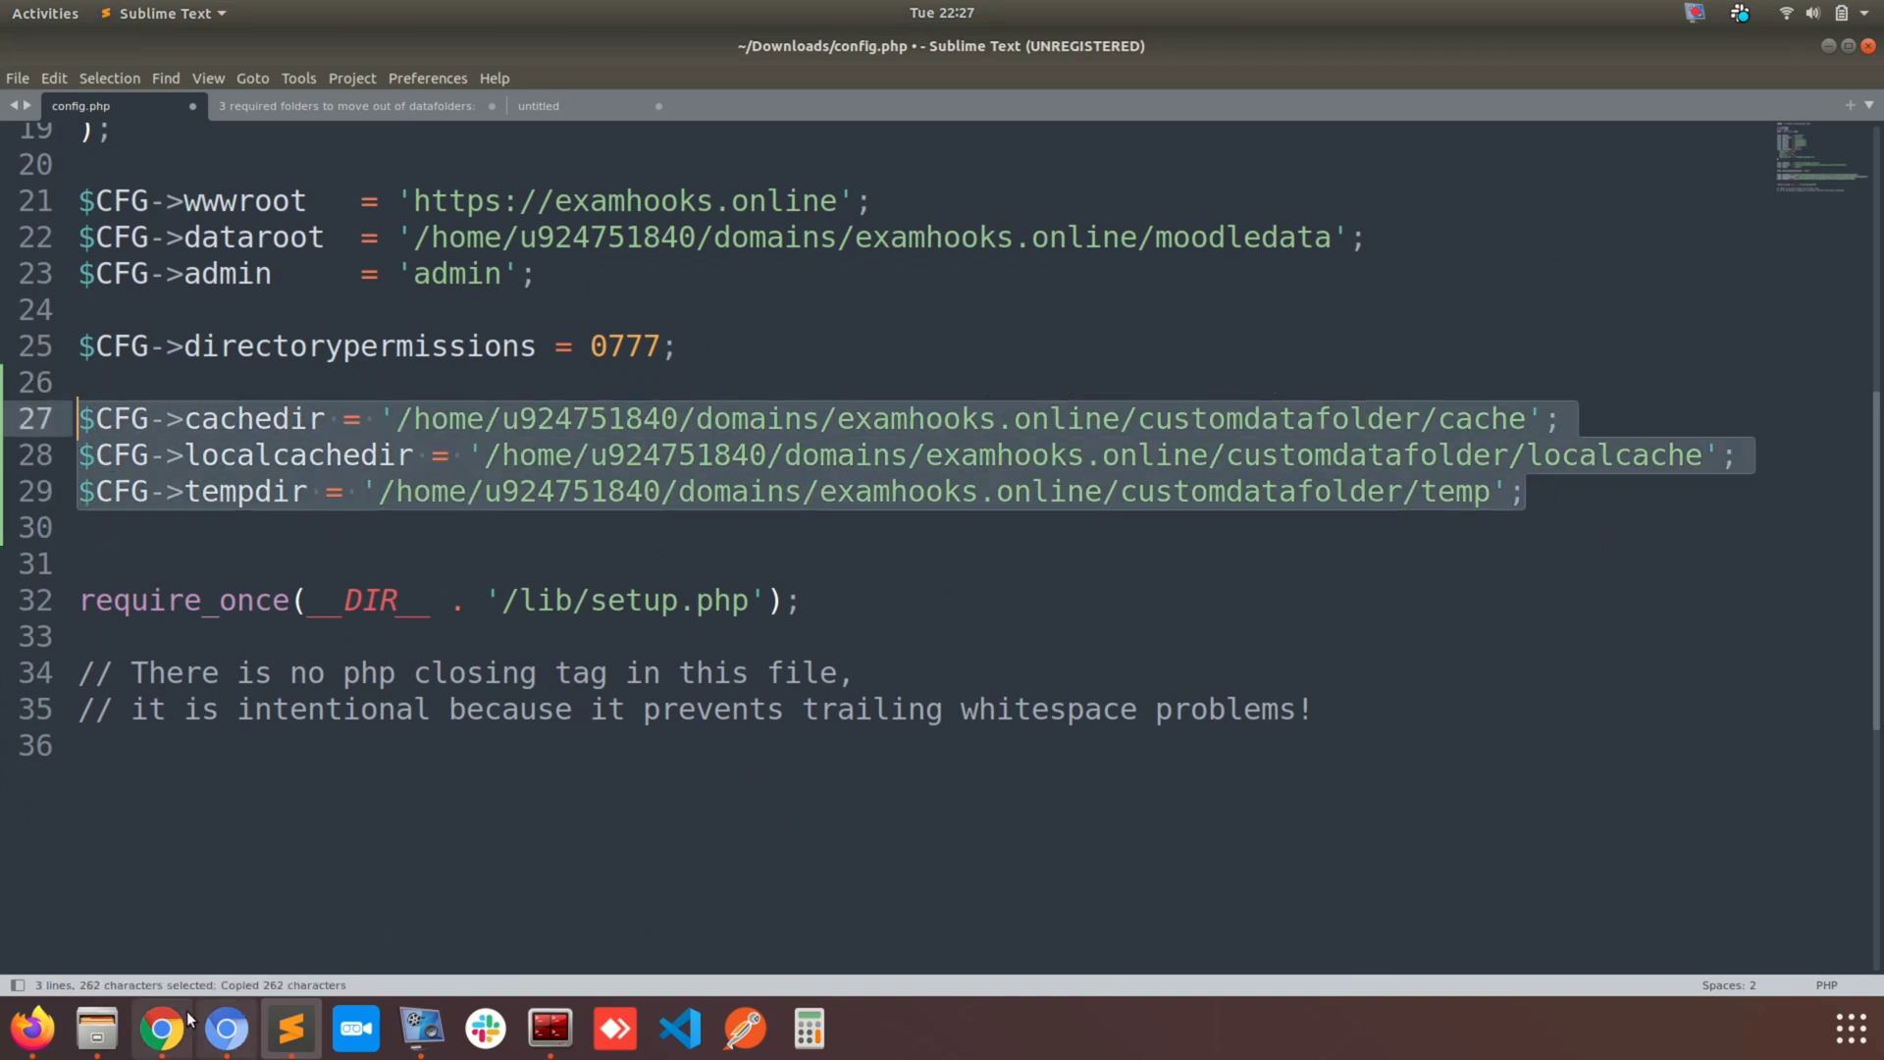
# Paste the three directory settings below directorypermissions in the site's public_html/config.php, open for editing in Hostinger File Manager.
pyautogui.click(161, 1028)
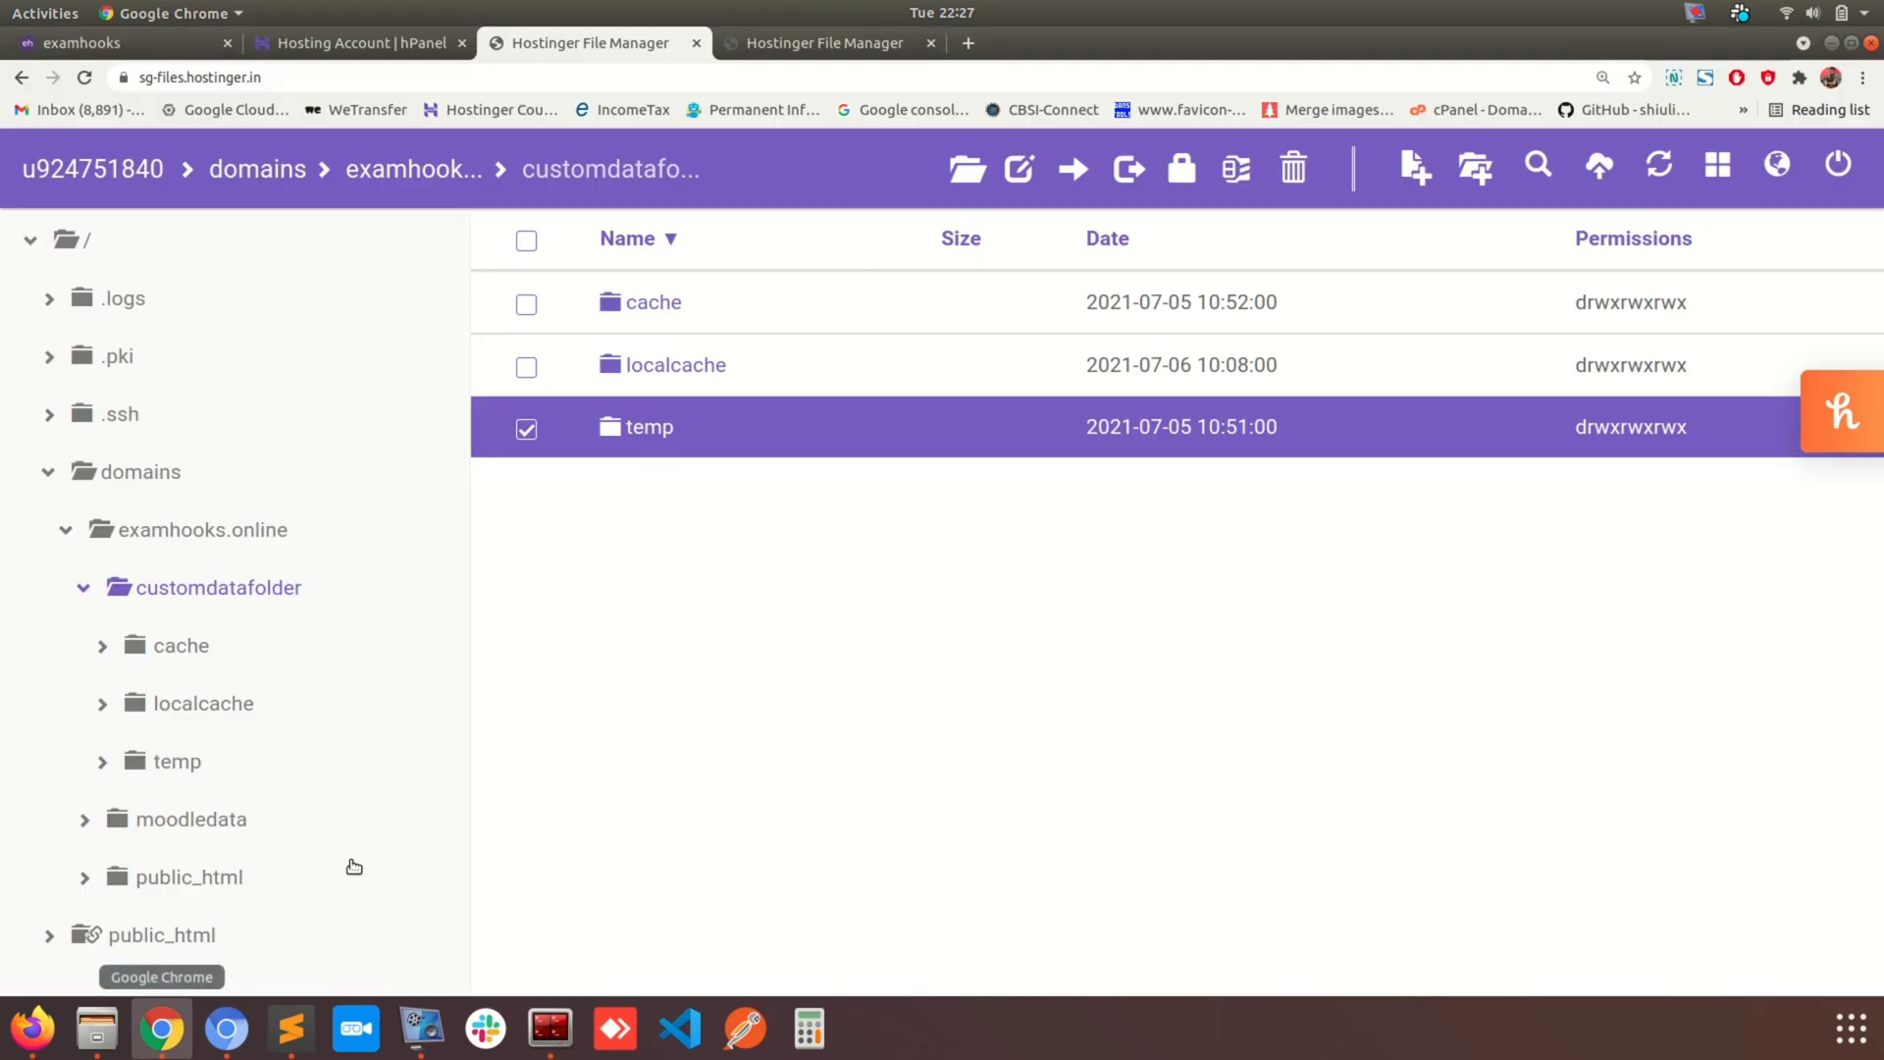
pyautogui.click(810, 45)
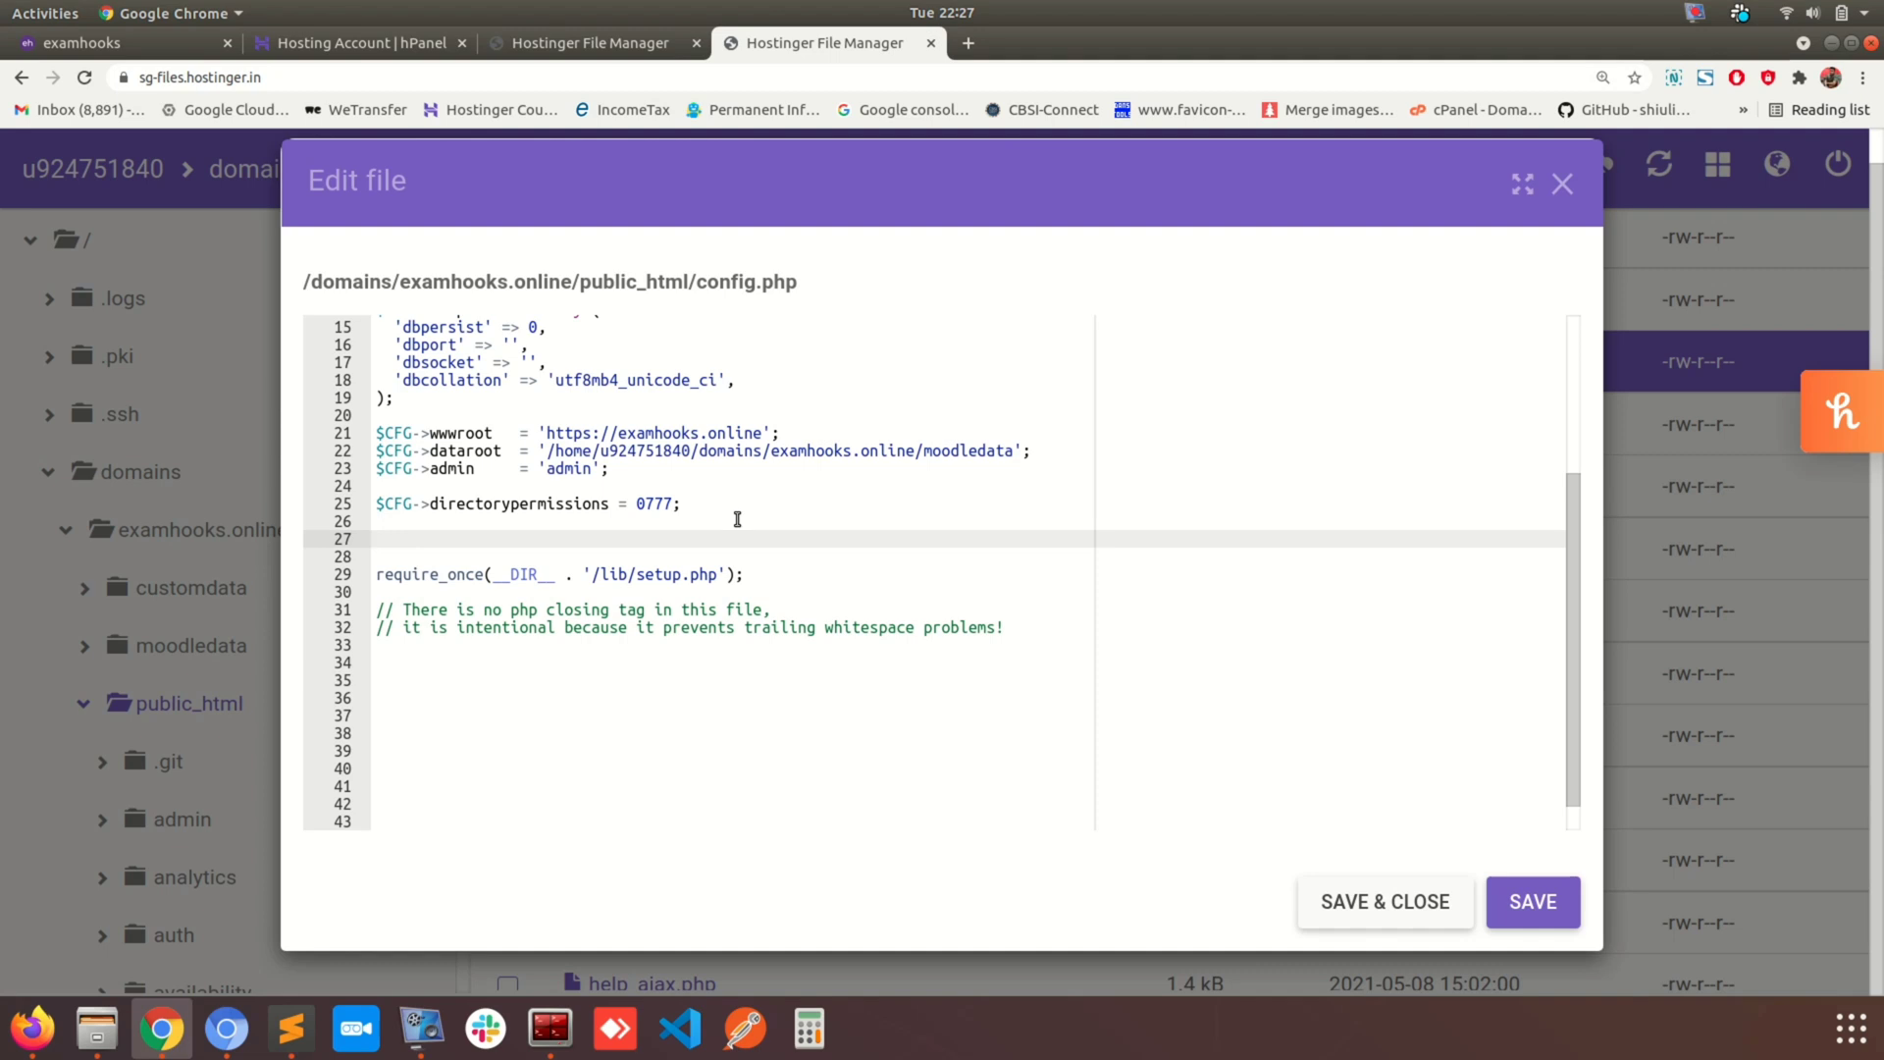
pyautogui.click(474, 502)
pyautogui.click(434, 548)
pyautogui.hotkey('ctrl', 'v')
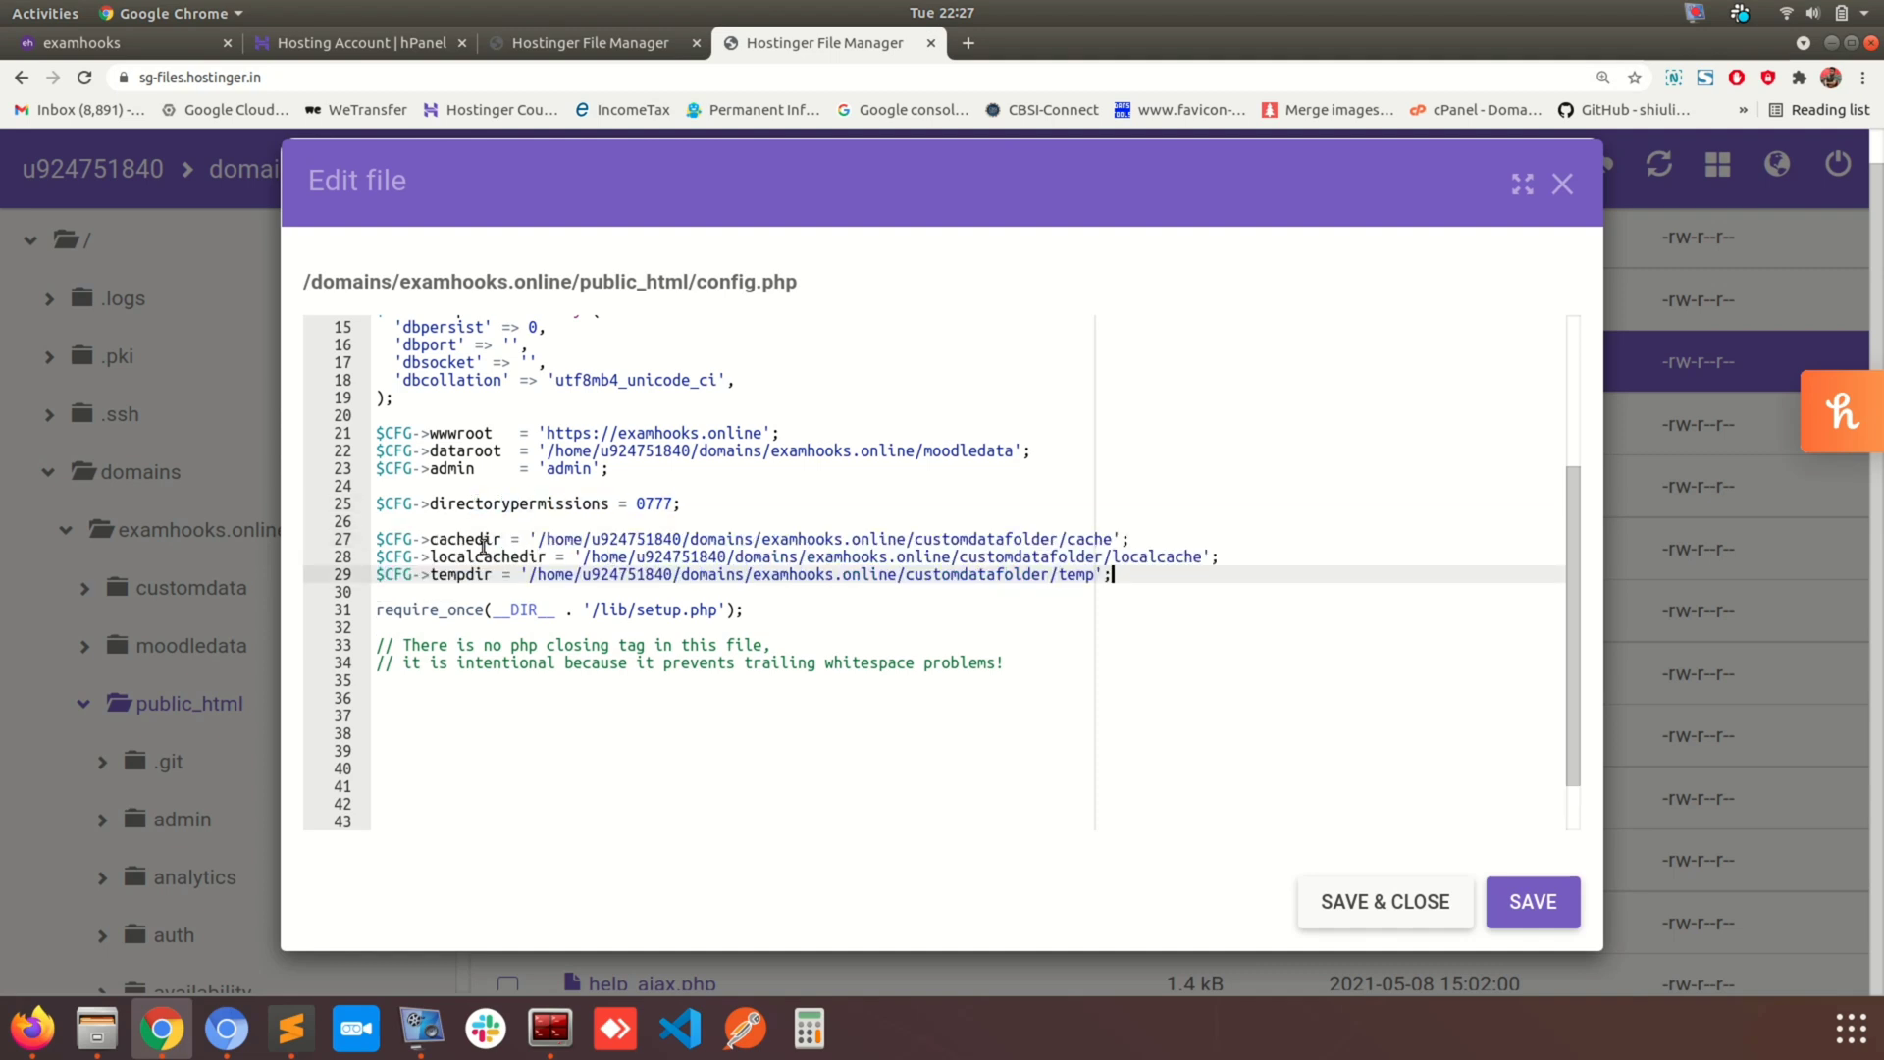
# Check the names and customdatafolder paths of the three pasted settings and save the site's config.php.
pyautogui.doubleClick(451, 539)
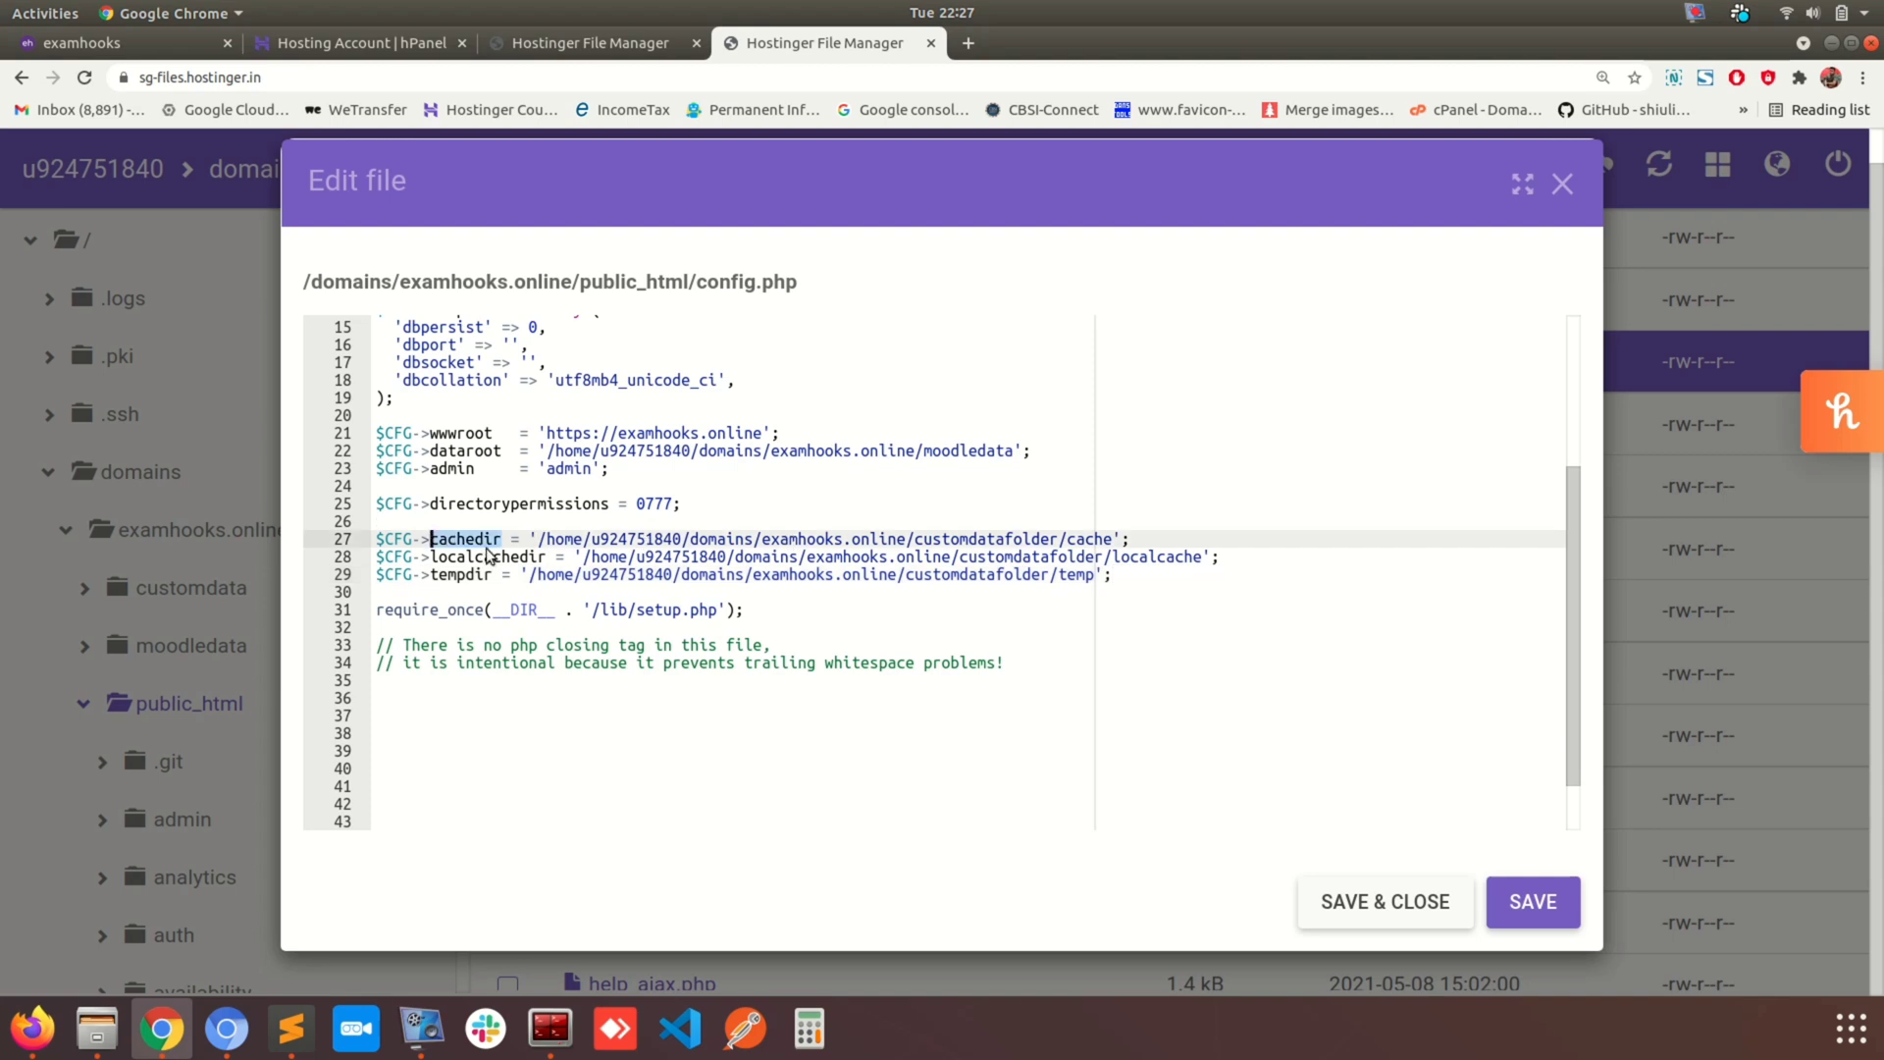
pyautogui.click(486, 555)
pyautogui.doubleClick(486, 556)
pyautogui.doubleClick(468, 574)
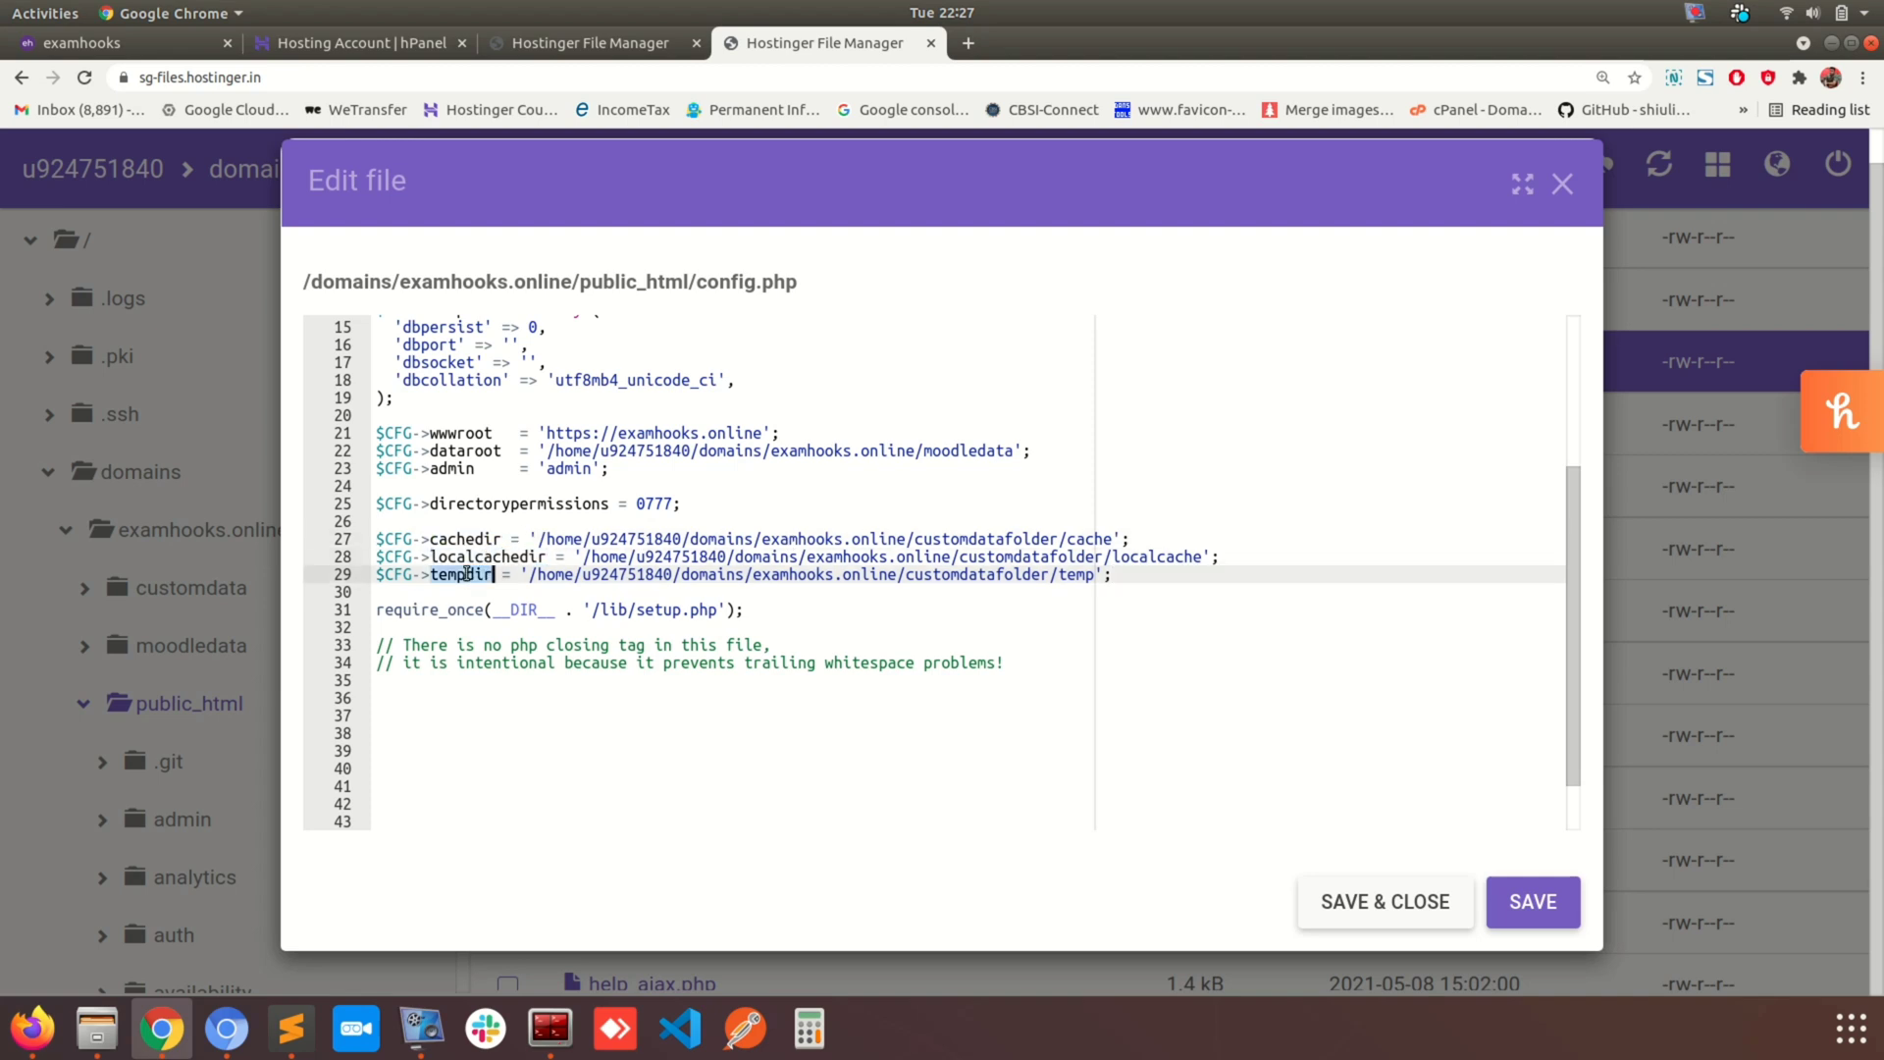
pyautogui.doubleClick(957, 575)
pyautogui.doubleClick(1044, 556)
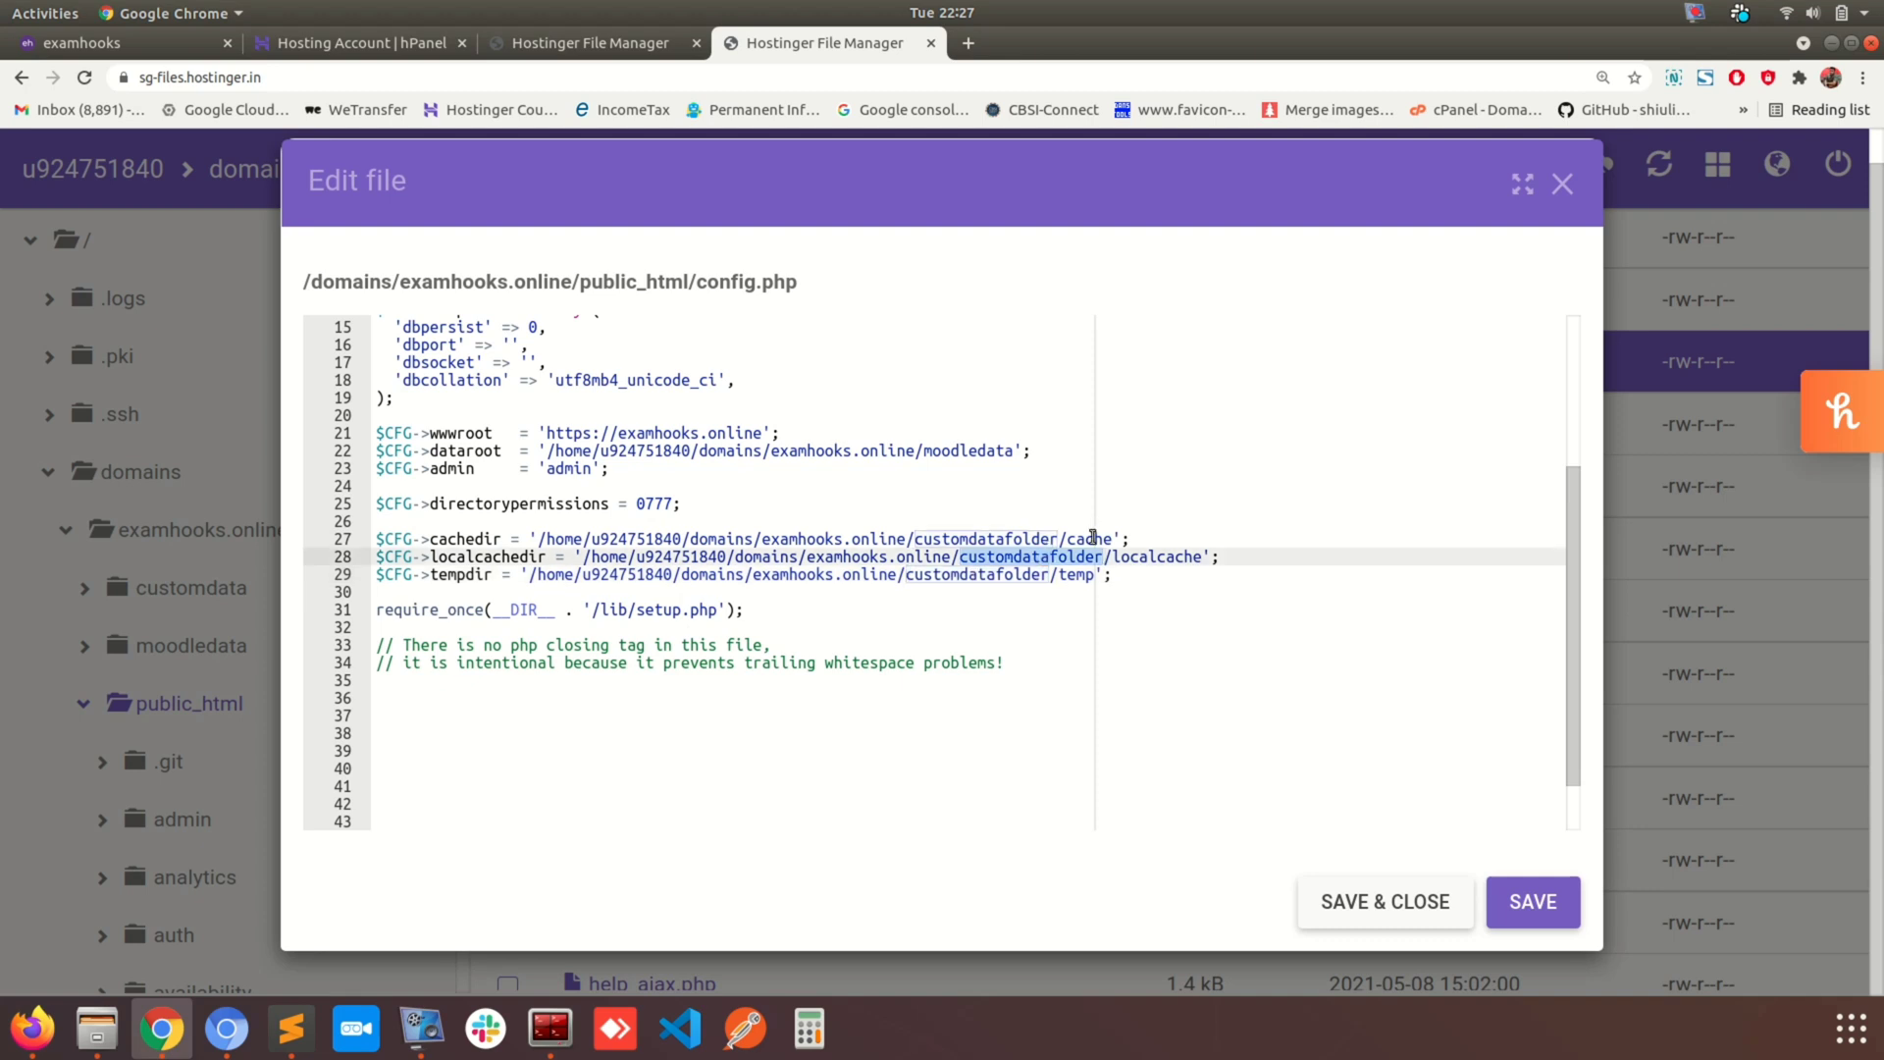
pyautogui.doubleClick(1092, 540)
pyautogui.doubleClick(1117, 556)
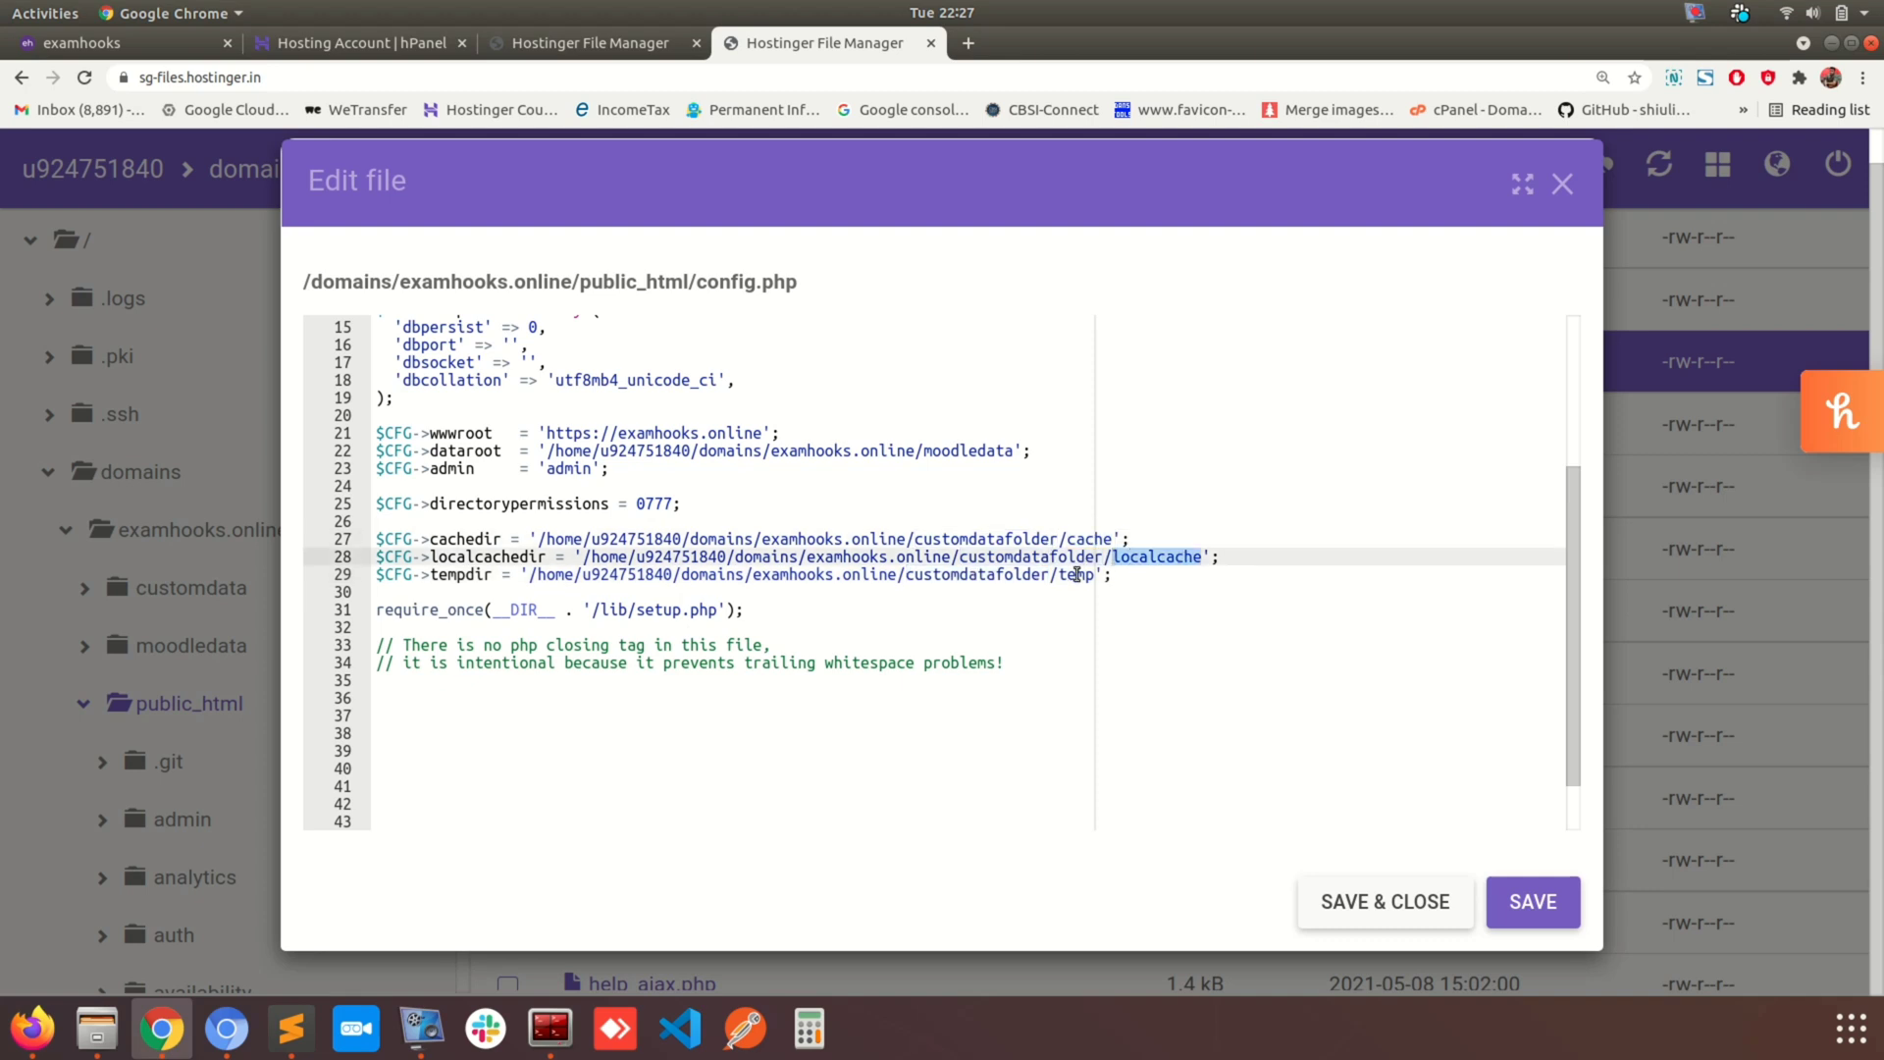
pyautogui.doubleClick(1078, 575)
pyautogui.click(1516, 908)
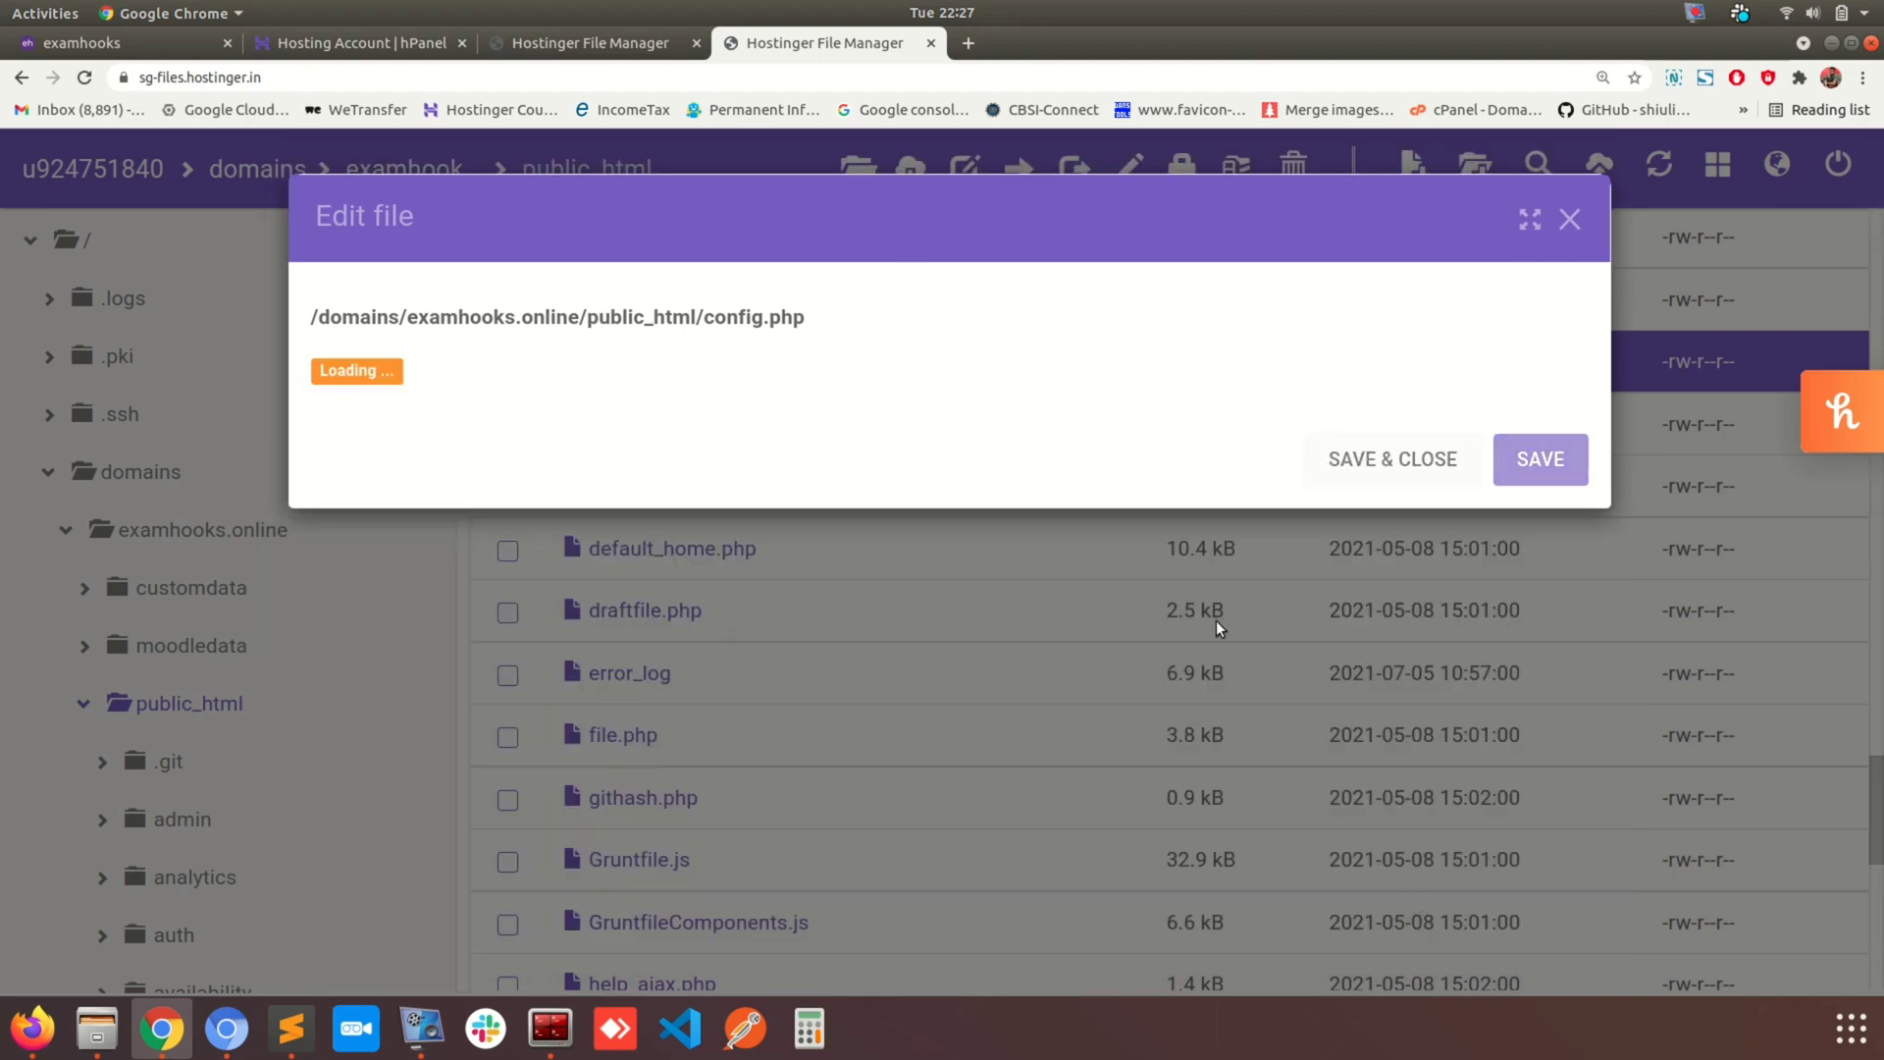
# Switch from the file manager to the examhooks home page and reload it.
pyautogui.scroll(10, 940, 595)
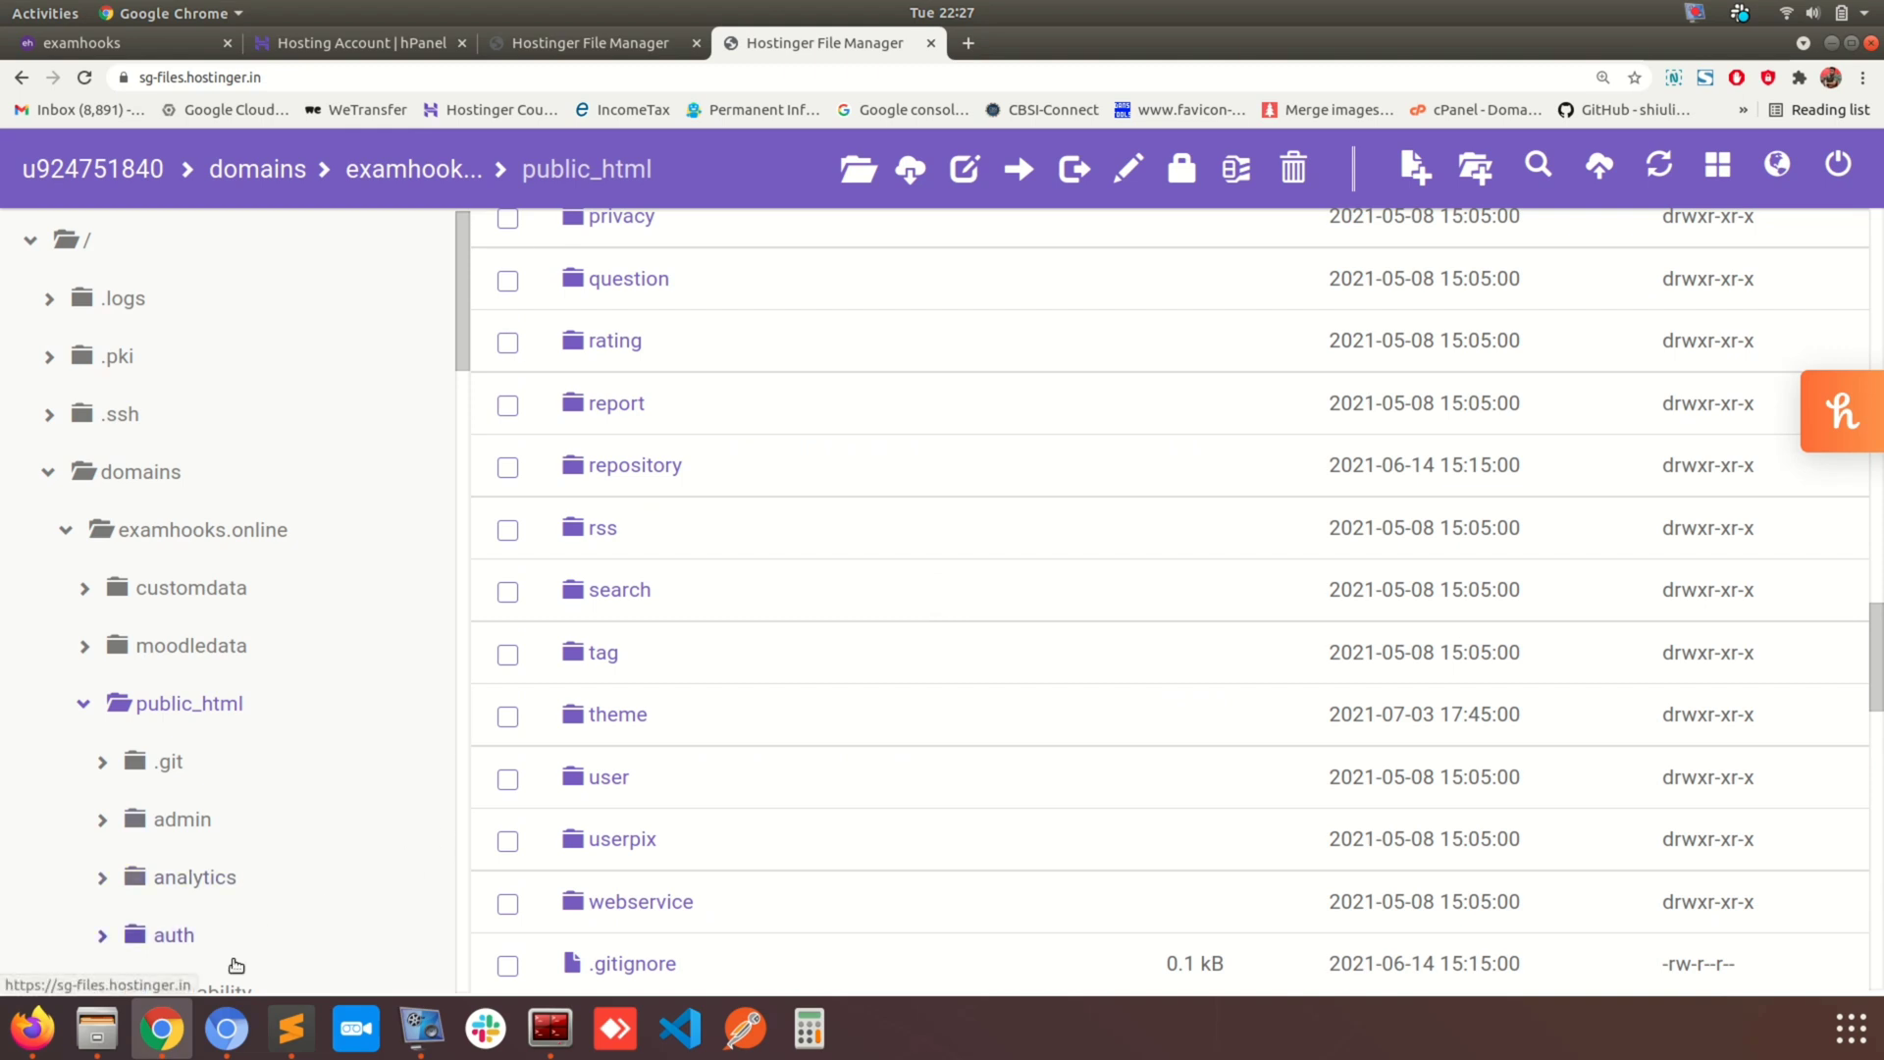
pyautogui.click(149, 44)
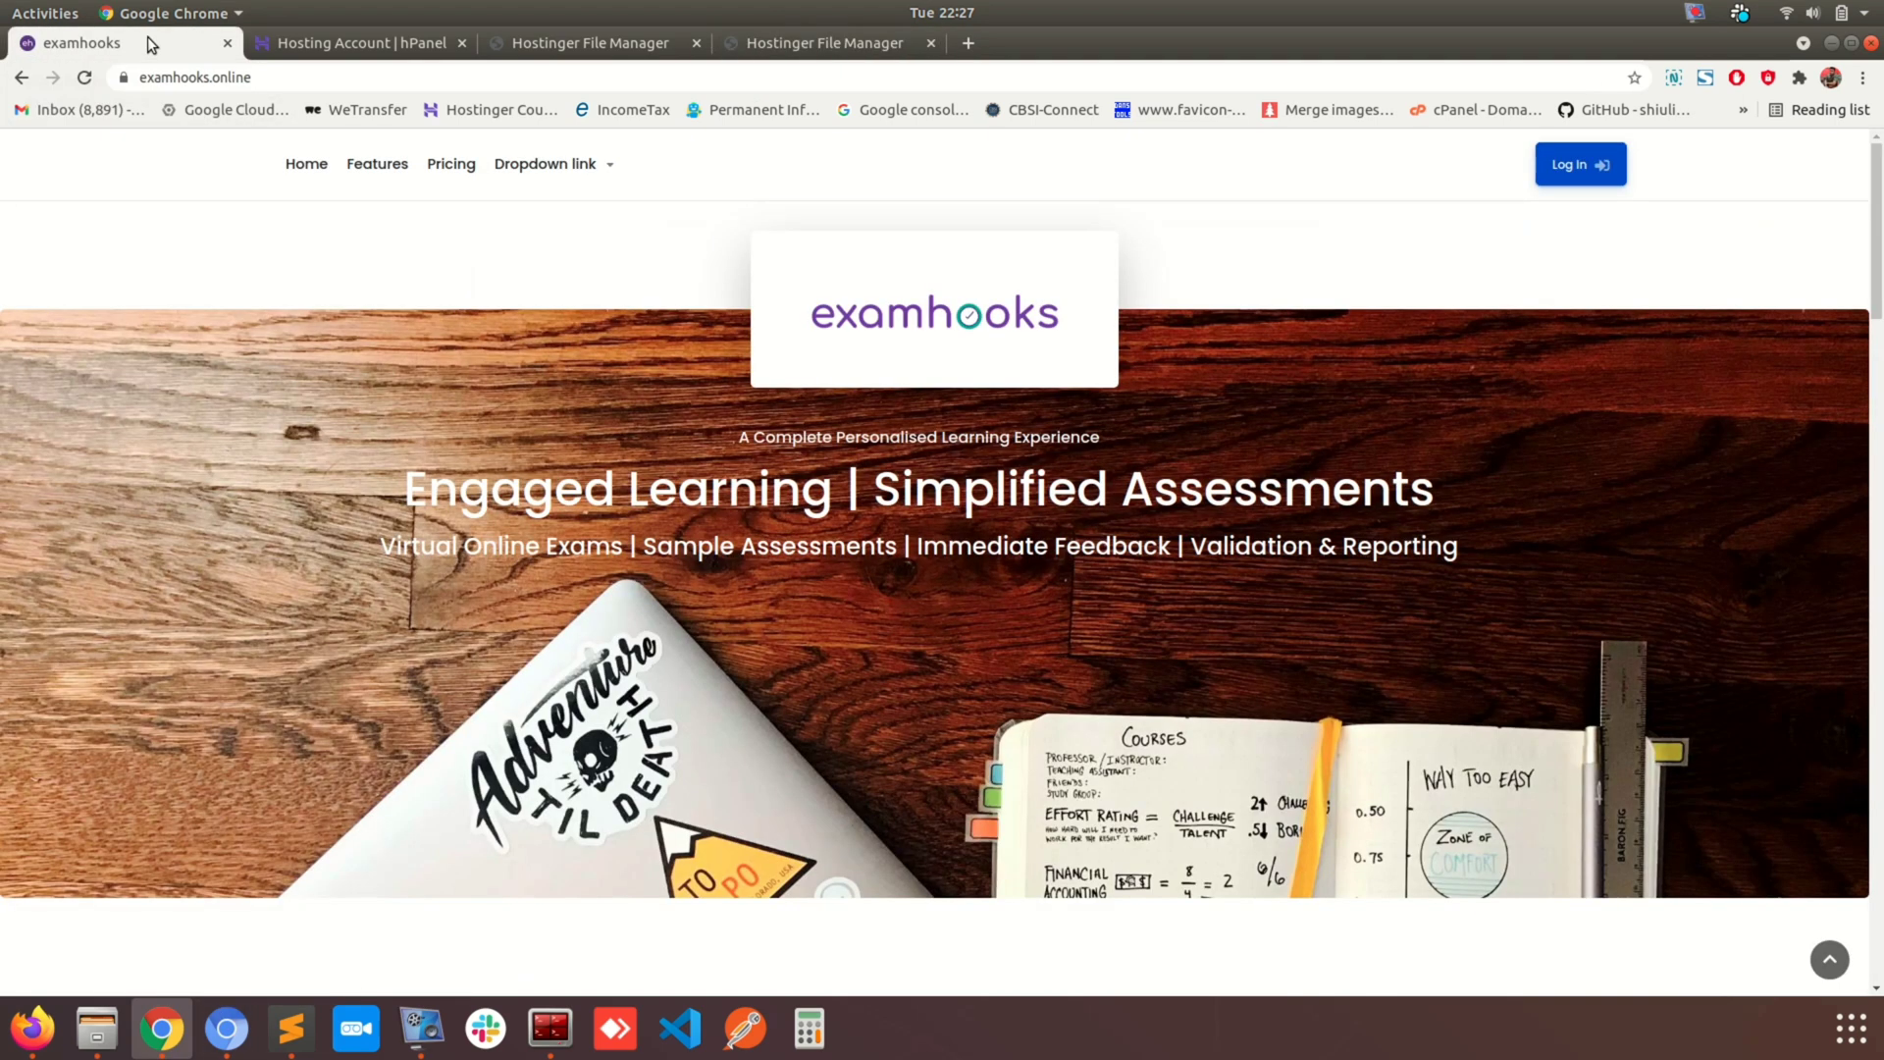
pyautogui.rightClick(655, 251)
pyautogui.click(739, 315)
# Record the examhooks home page's network requests in Chrome's developer tools by reloading the page, with the tools area made smaller.
pyautogui.rightClick(1402, 257)
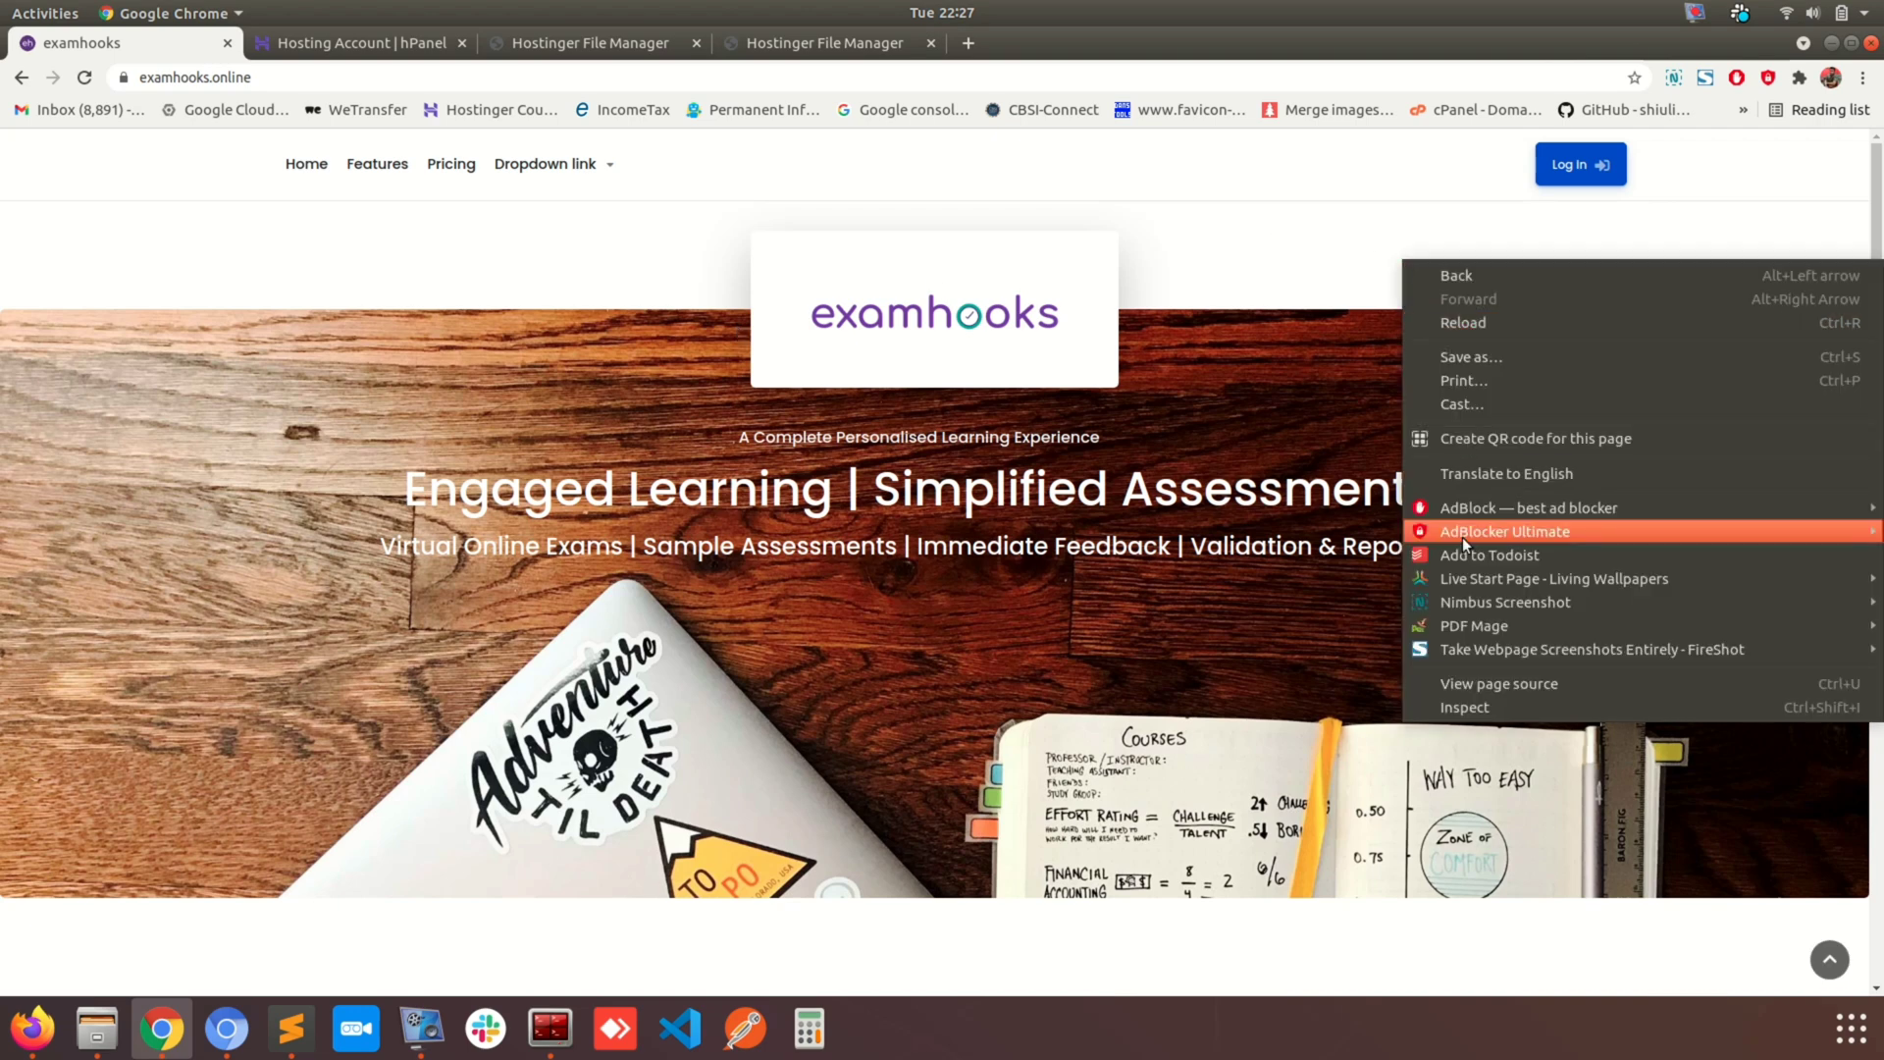
pyautogui.click(1490, 707)
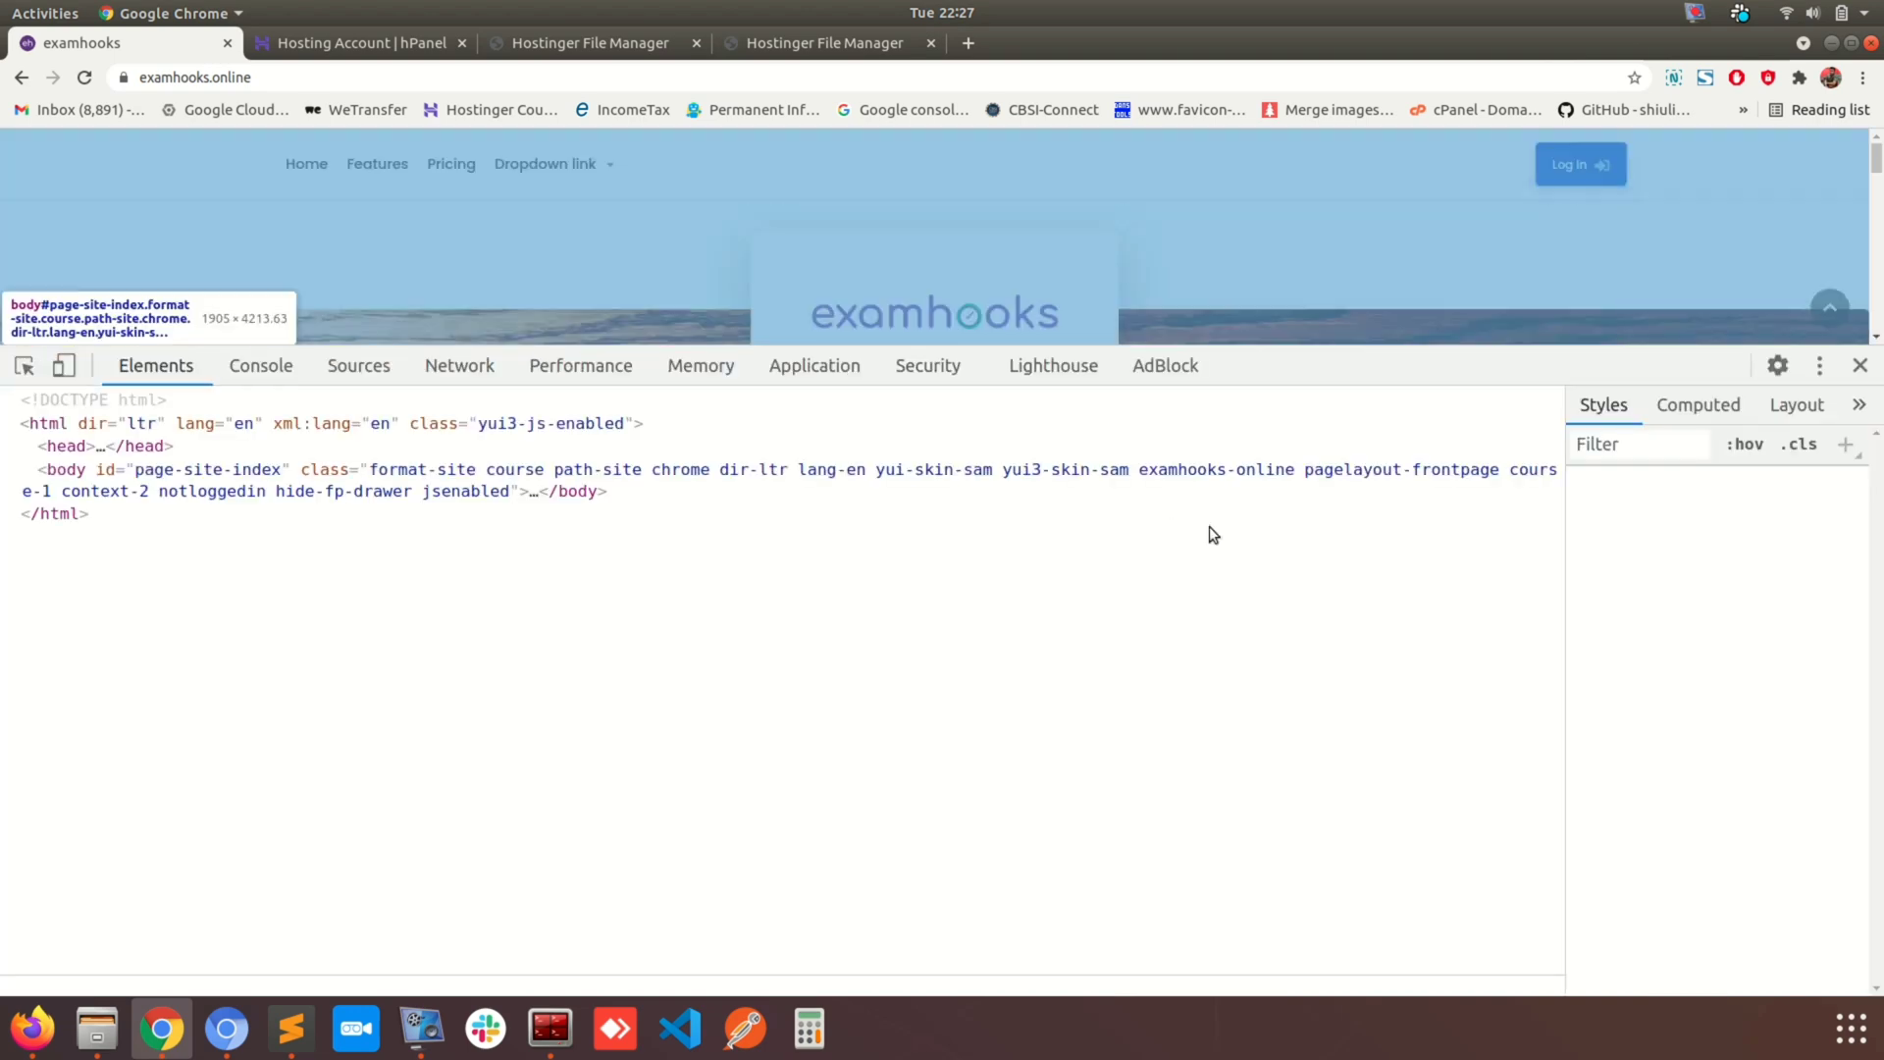
pyautogui.moveTo(1327, 362); pyautogui.dragTo(1324, 531)
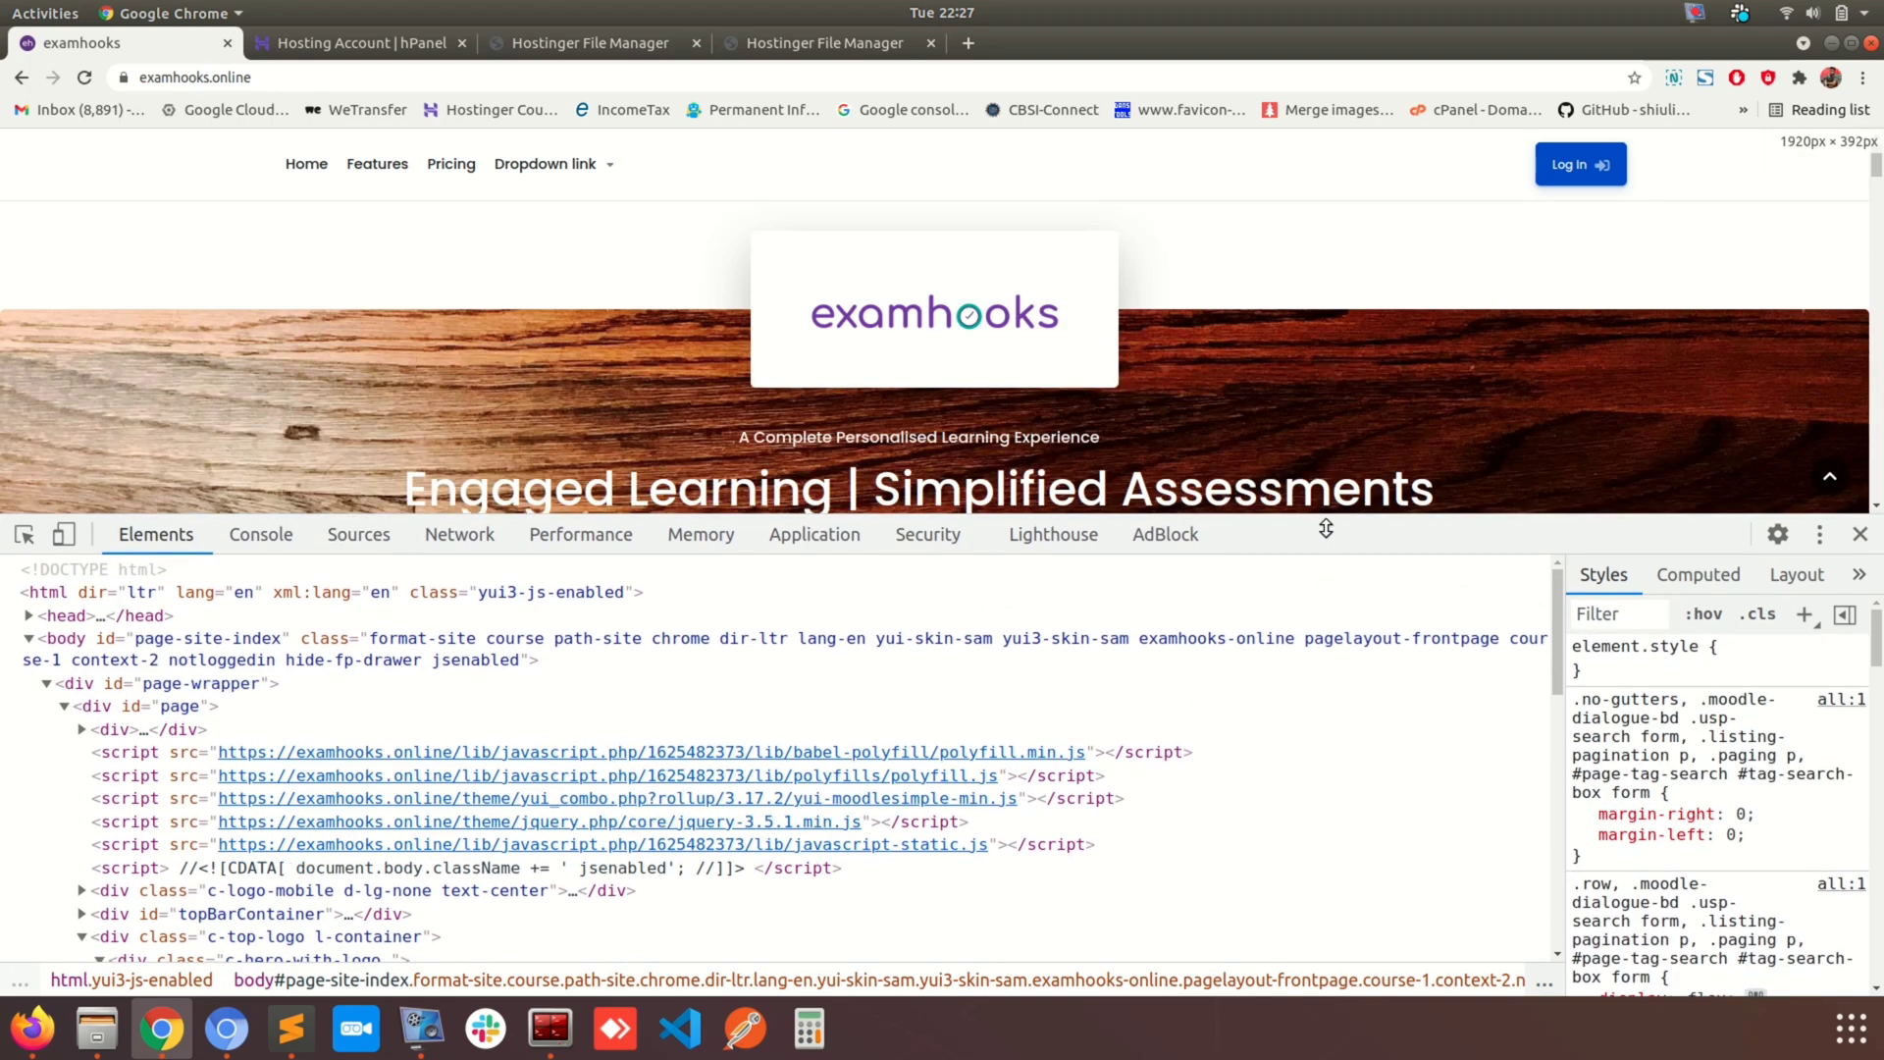
pyautogui.click(460, 531)
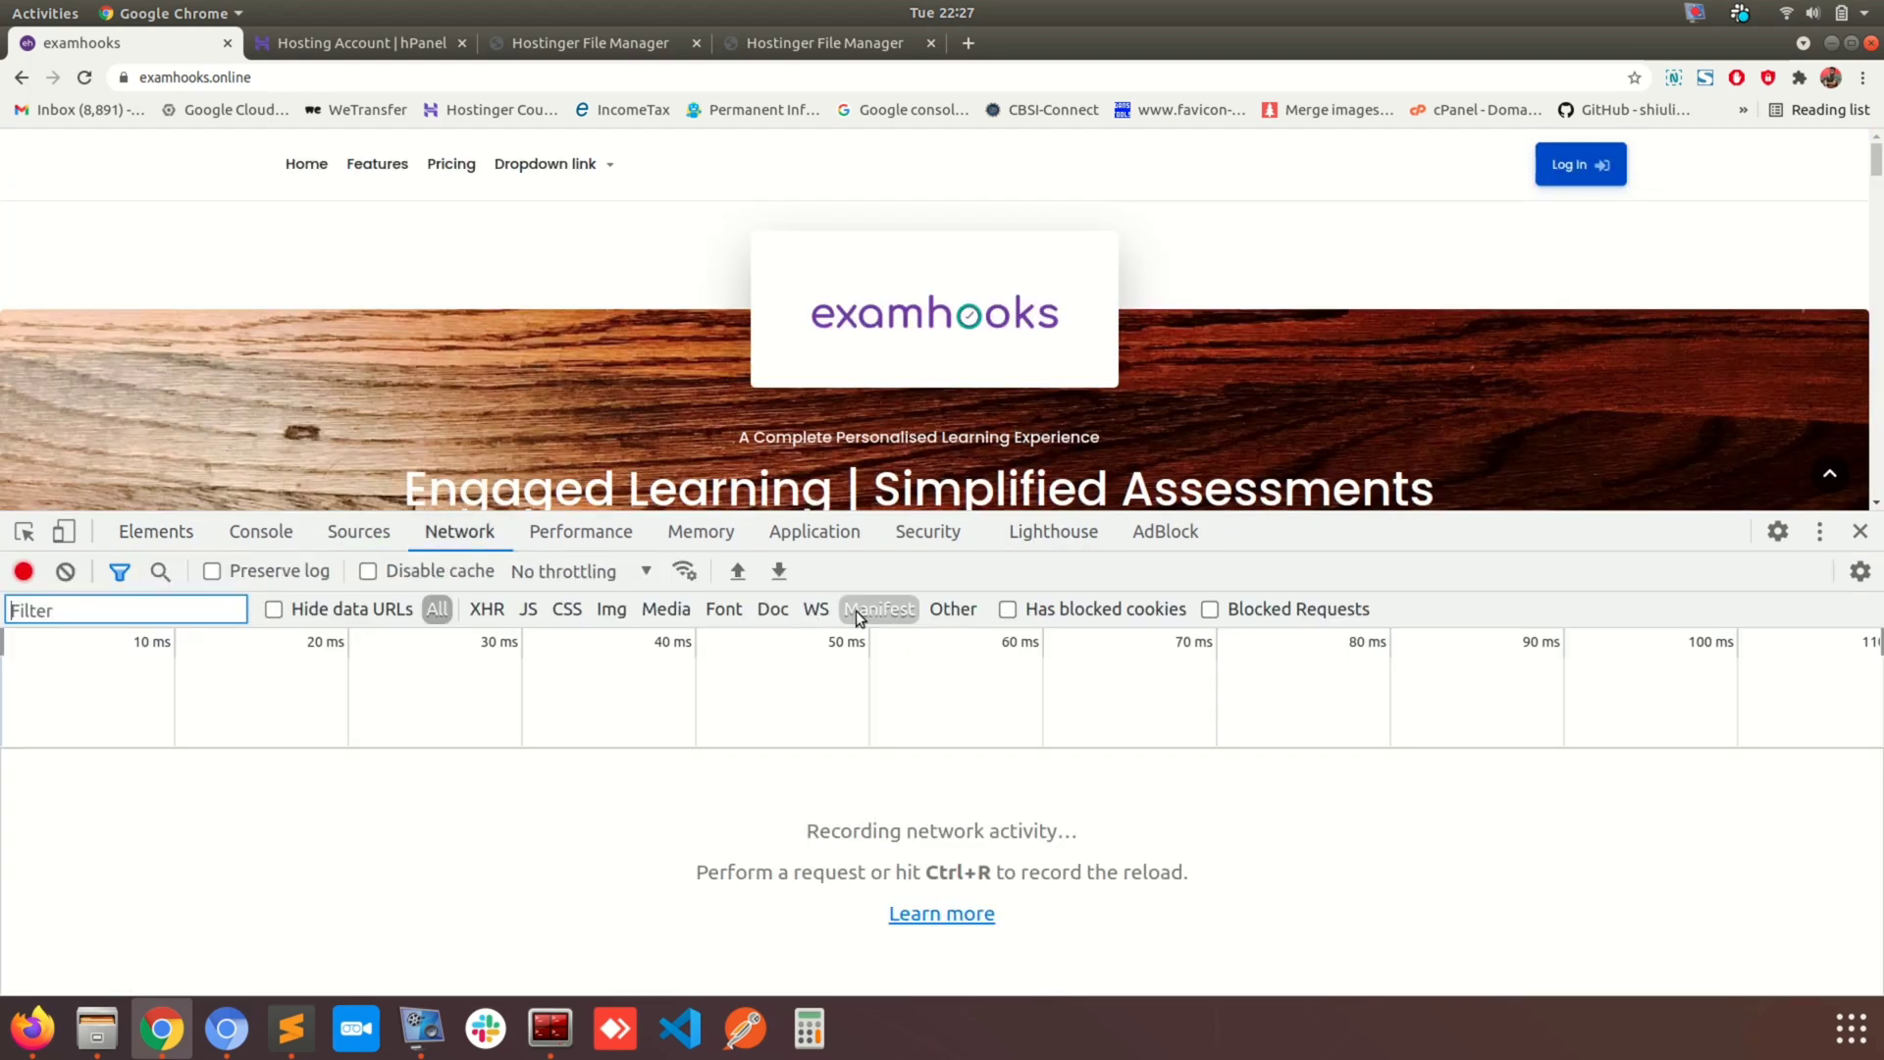
pyautogui.rightClick(520, 263)
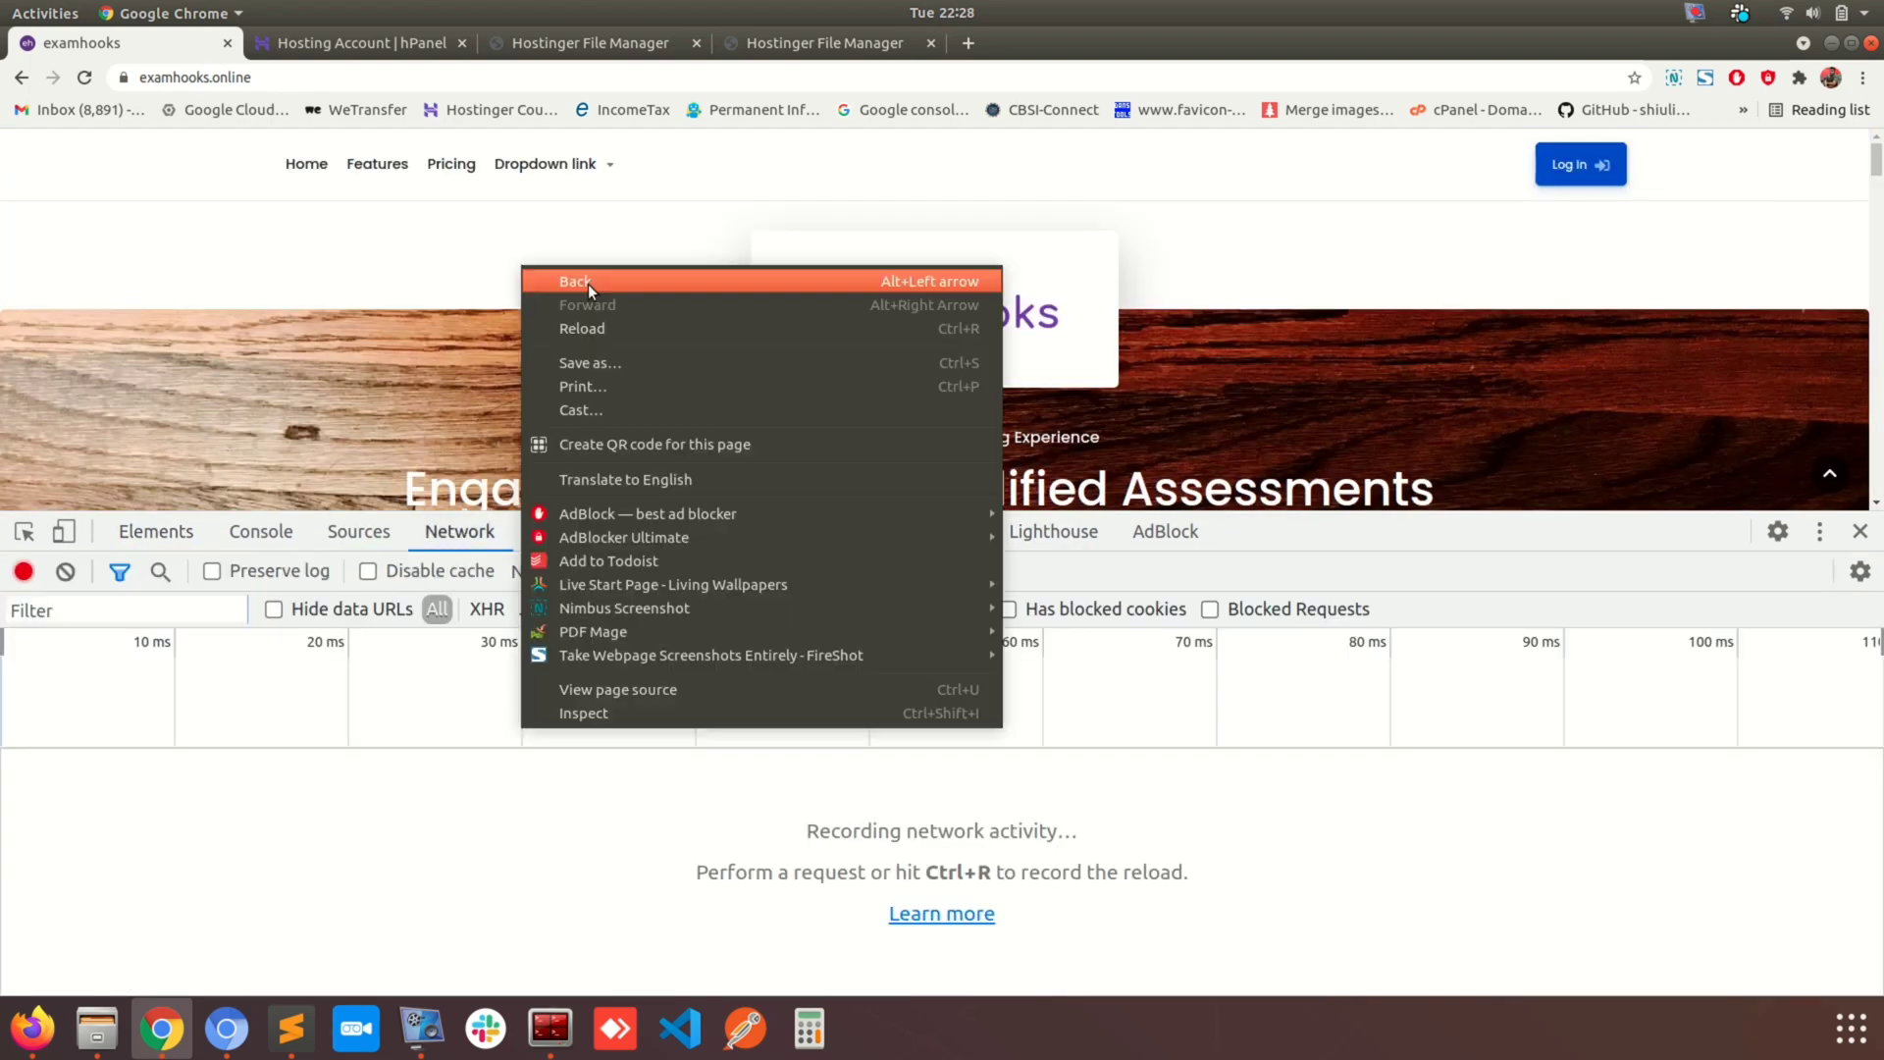
pyautogui.click(599, 326)
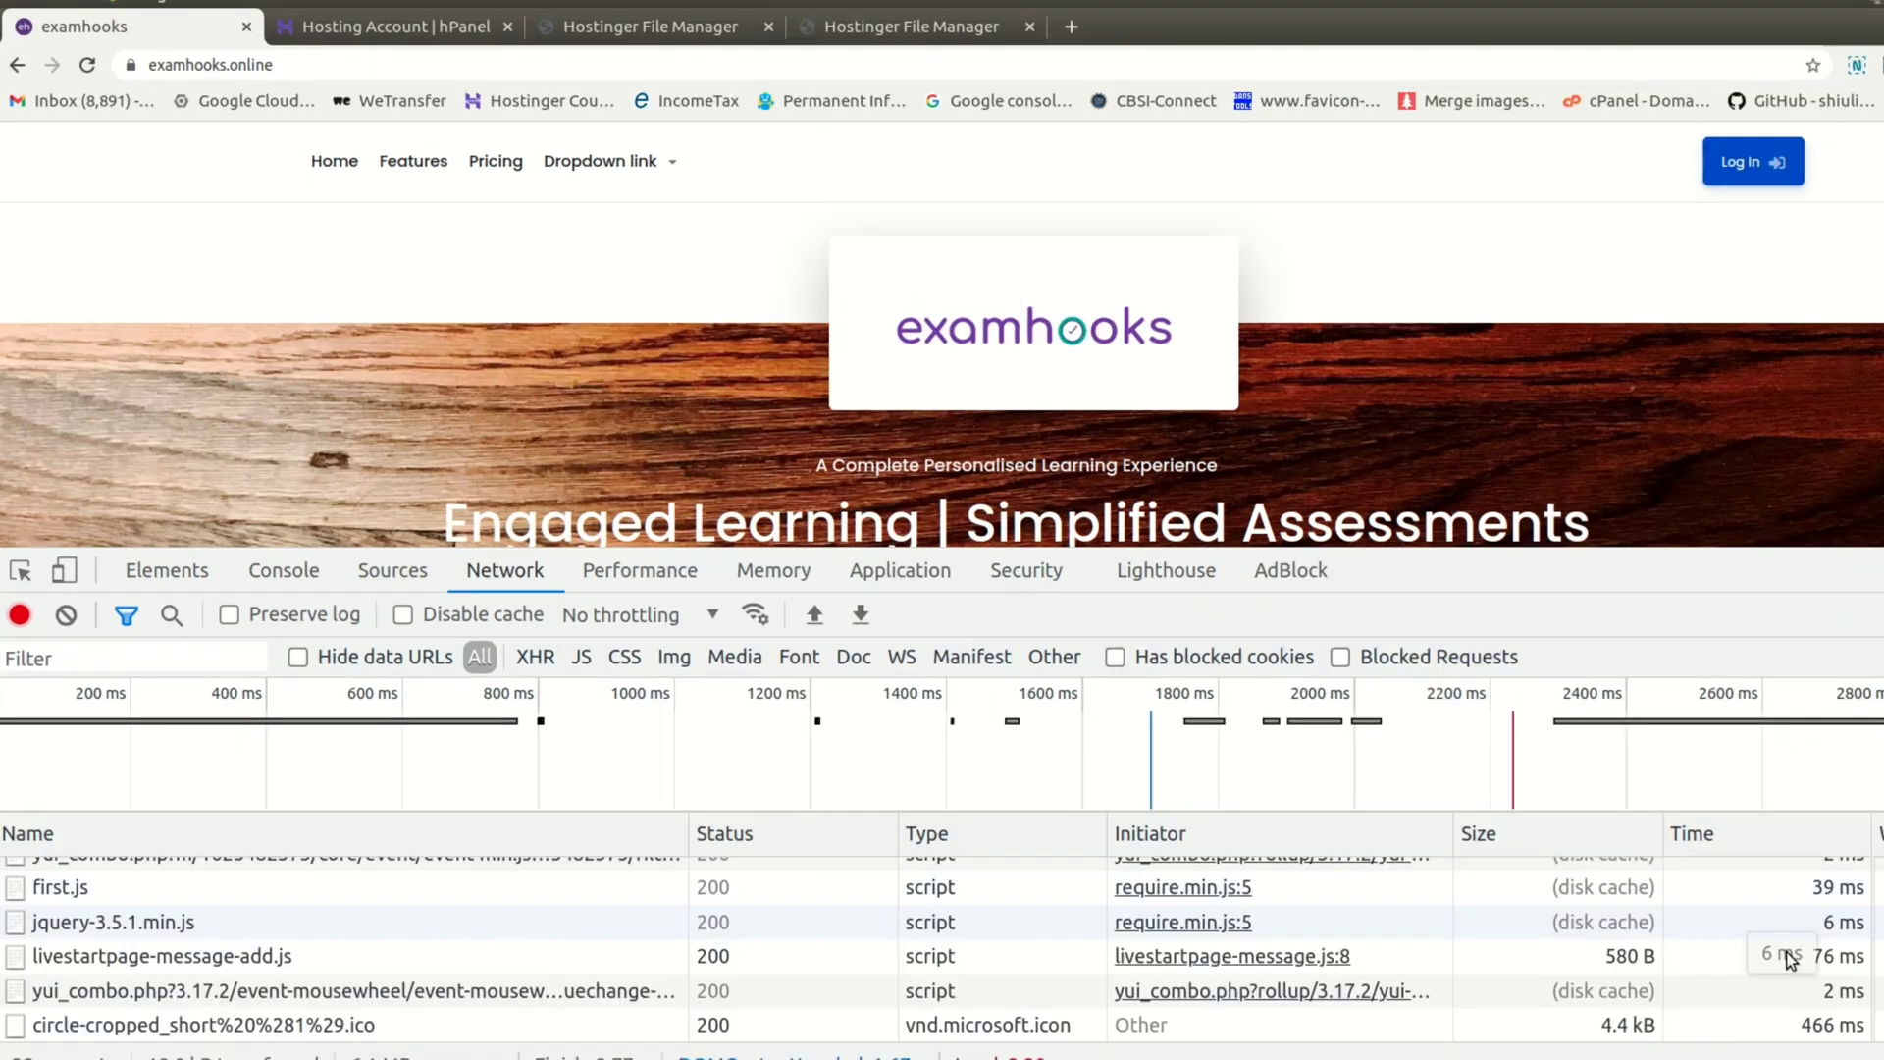
# Check the load time of the examhooks.online document request and the other recorded requests.
pyautogui.scroll(5, 1802, 972)
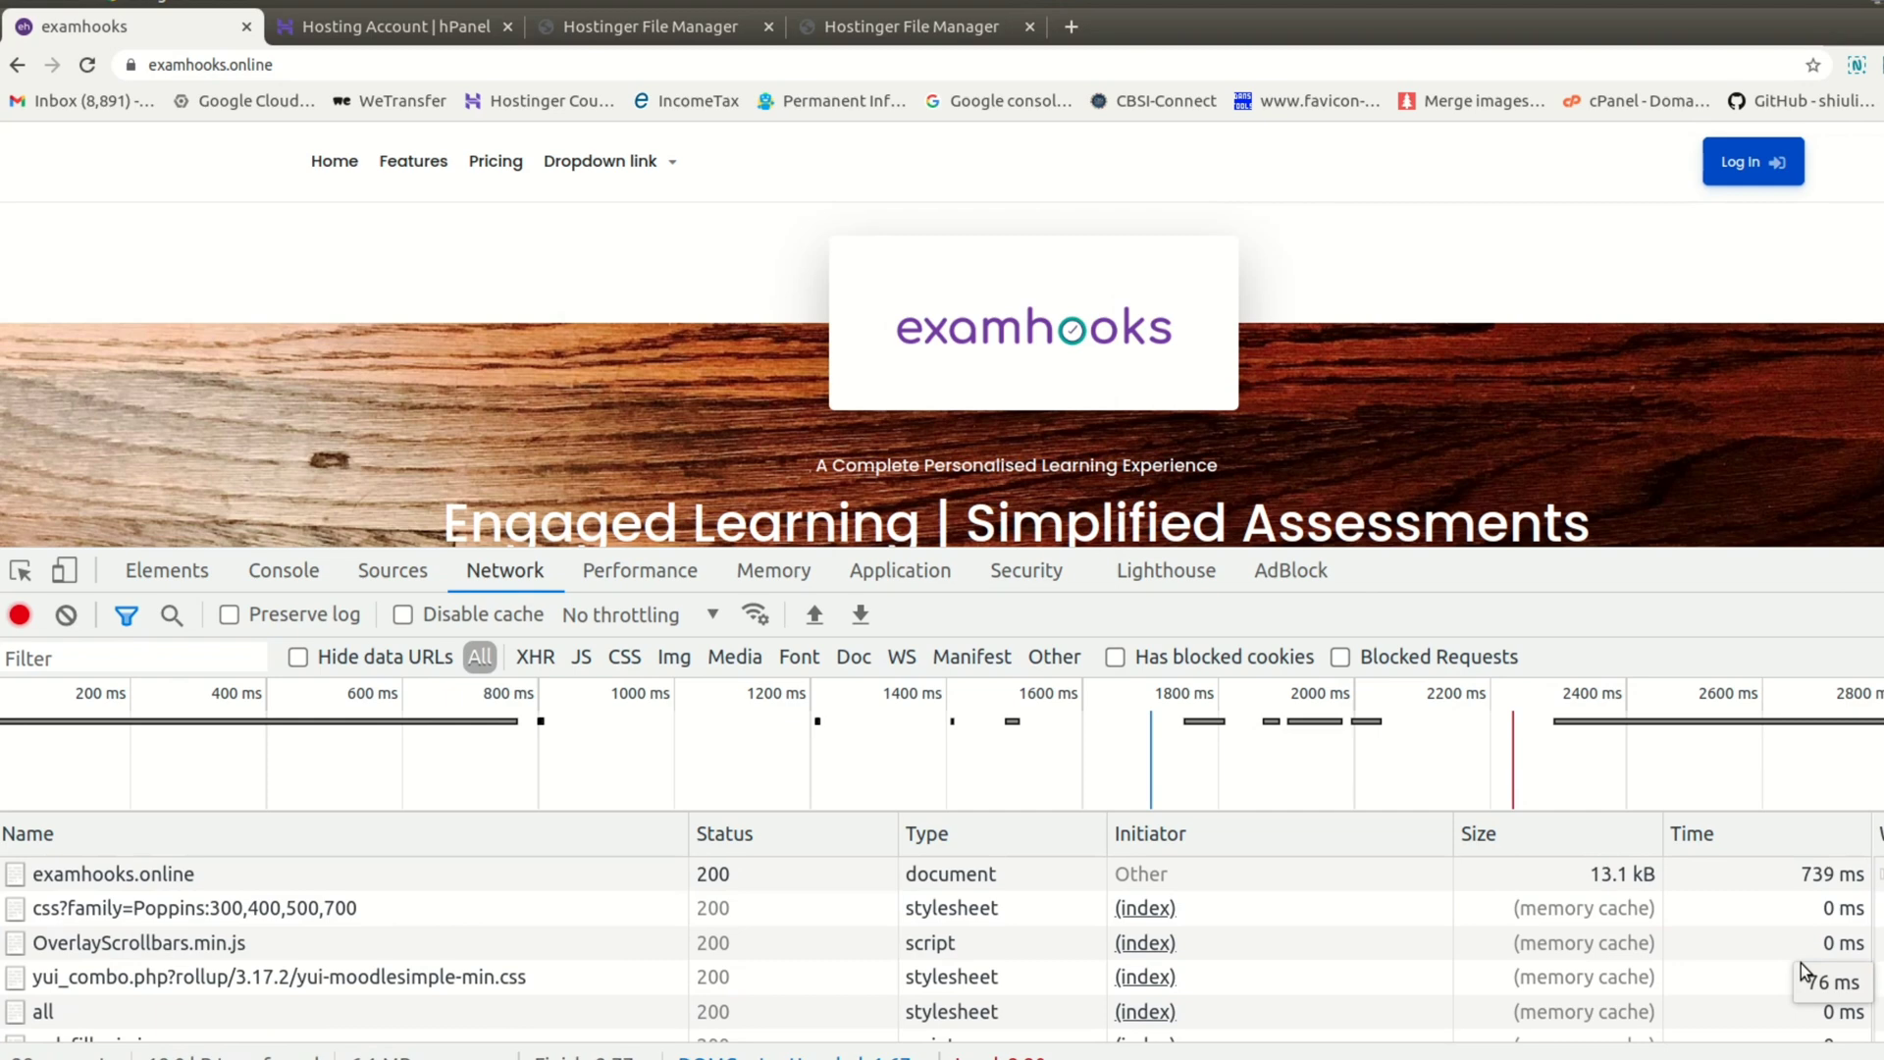
pyautogui.click(1814, 881)
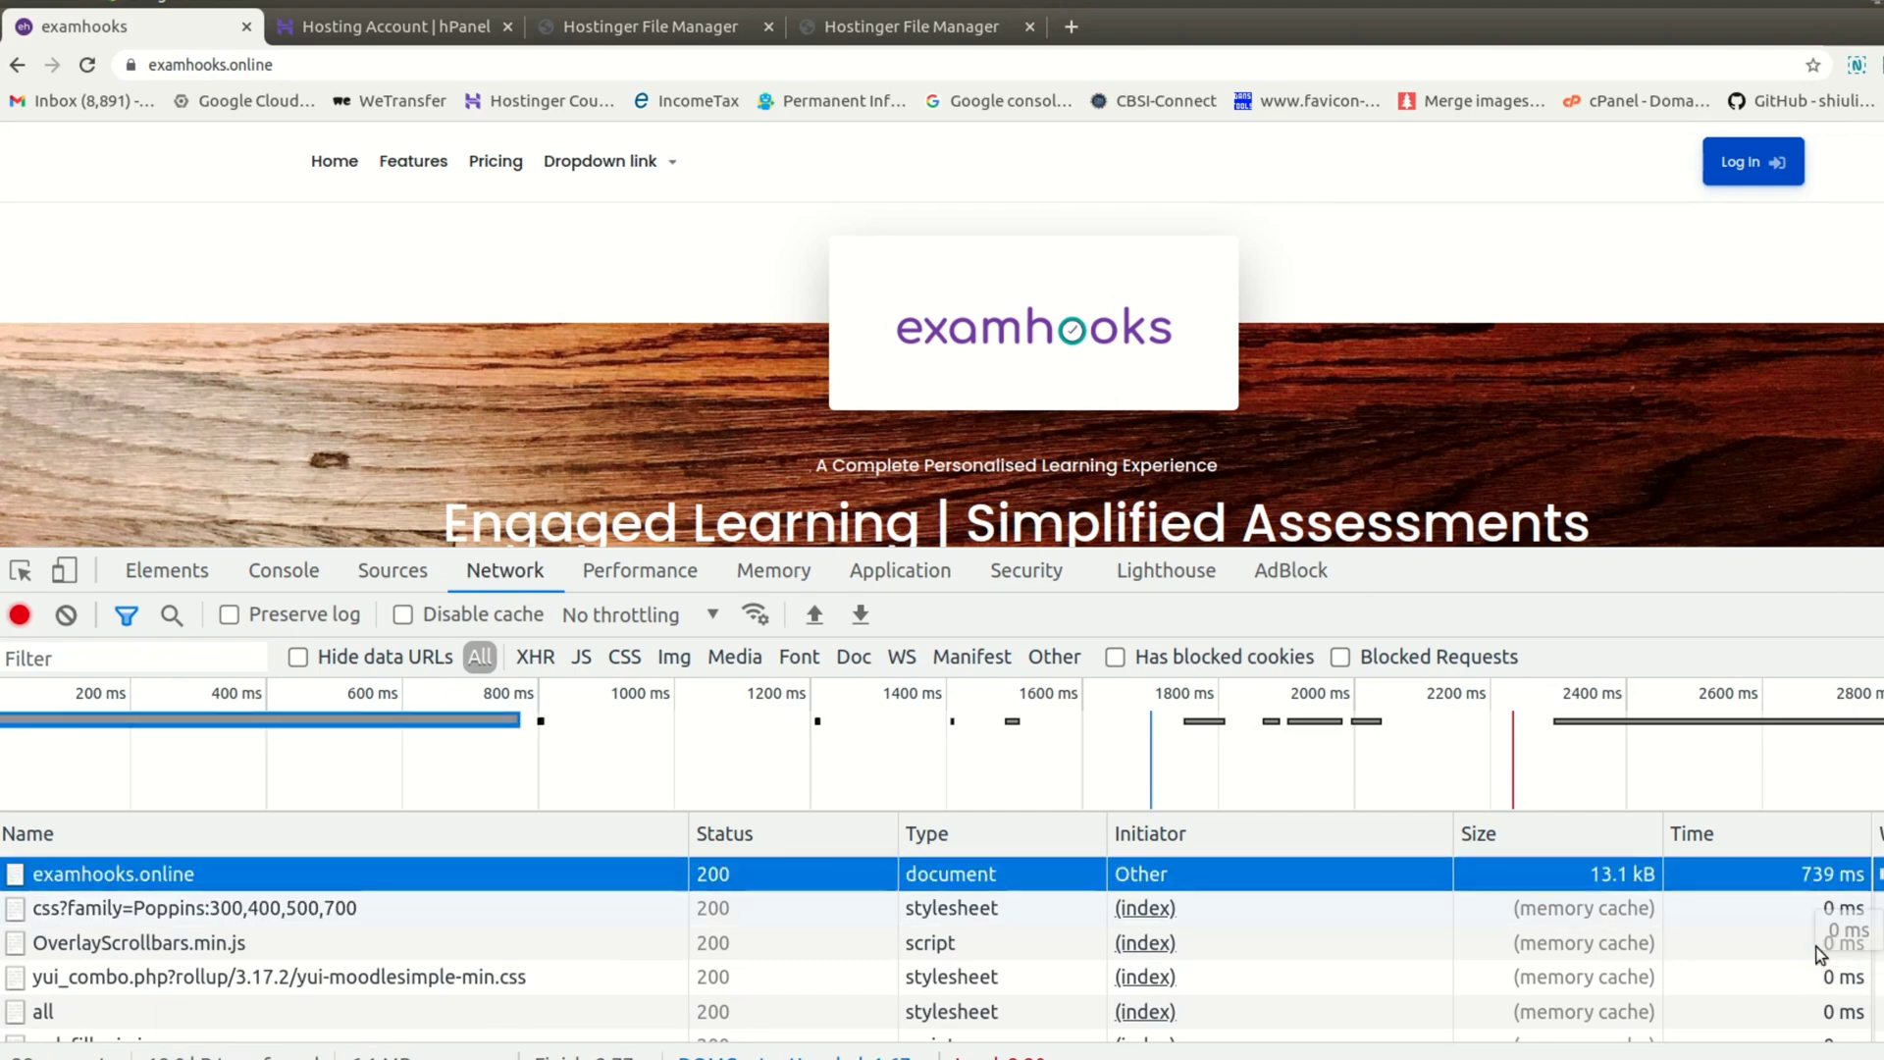
pyautogui.scroll(-10, 1820, 957)
pyautogui.scroll(10, 1820, 971)
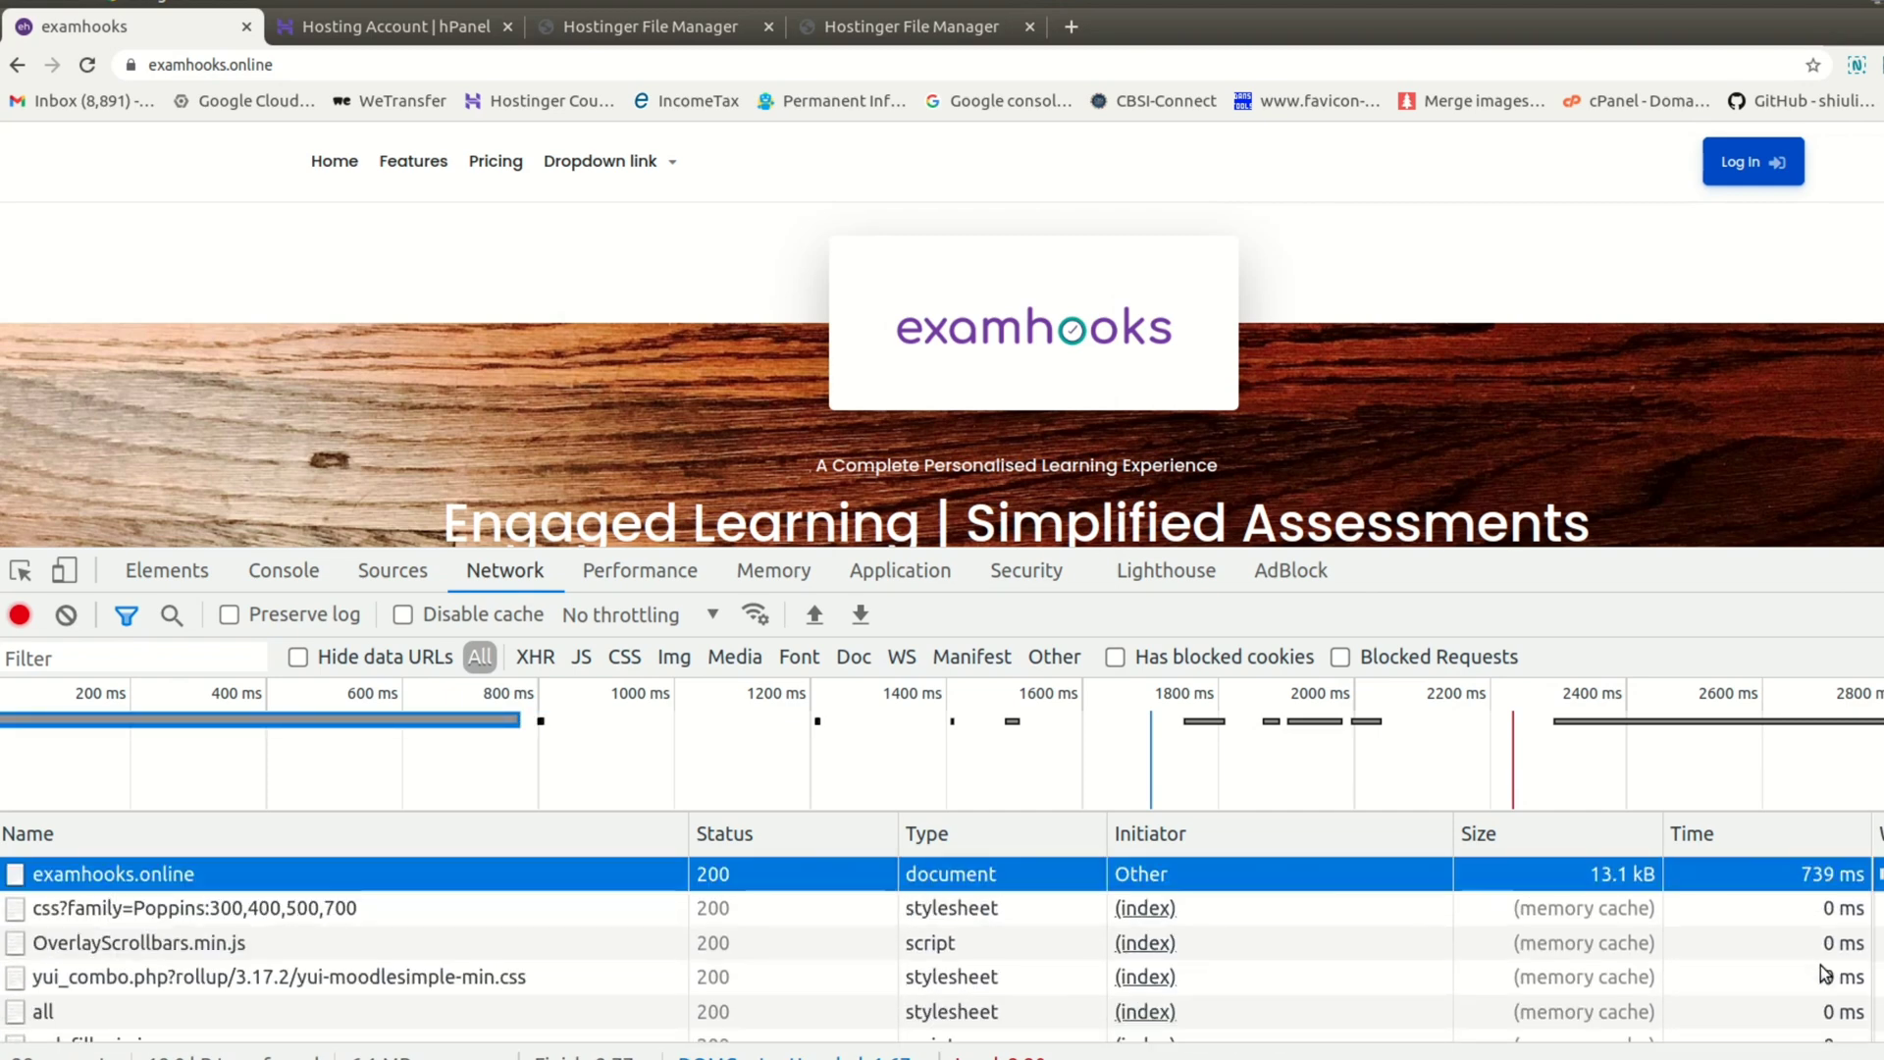
# Log in to examhooks as admin with the account password and decline updating the browser's saved password.
pyautogui.click(1739, 170)
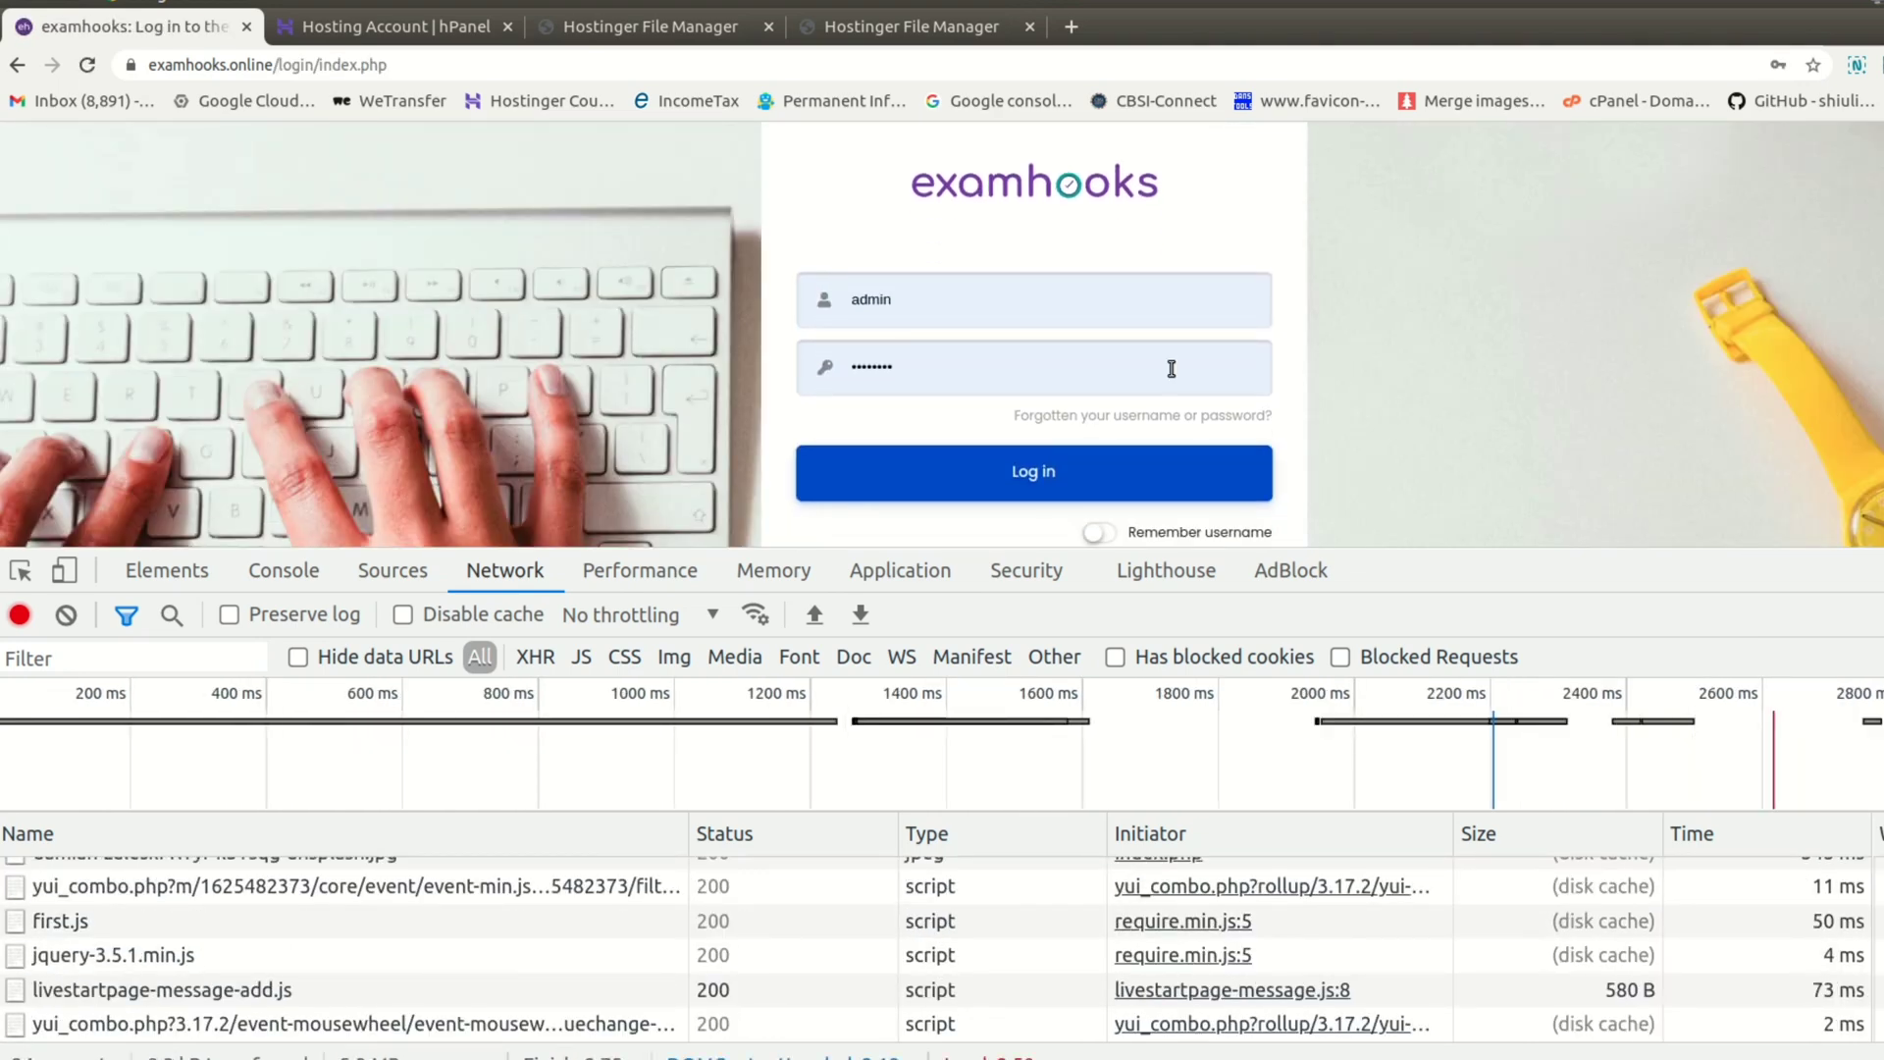
pyautogui.click(1171, 368)
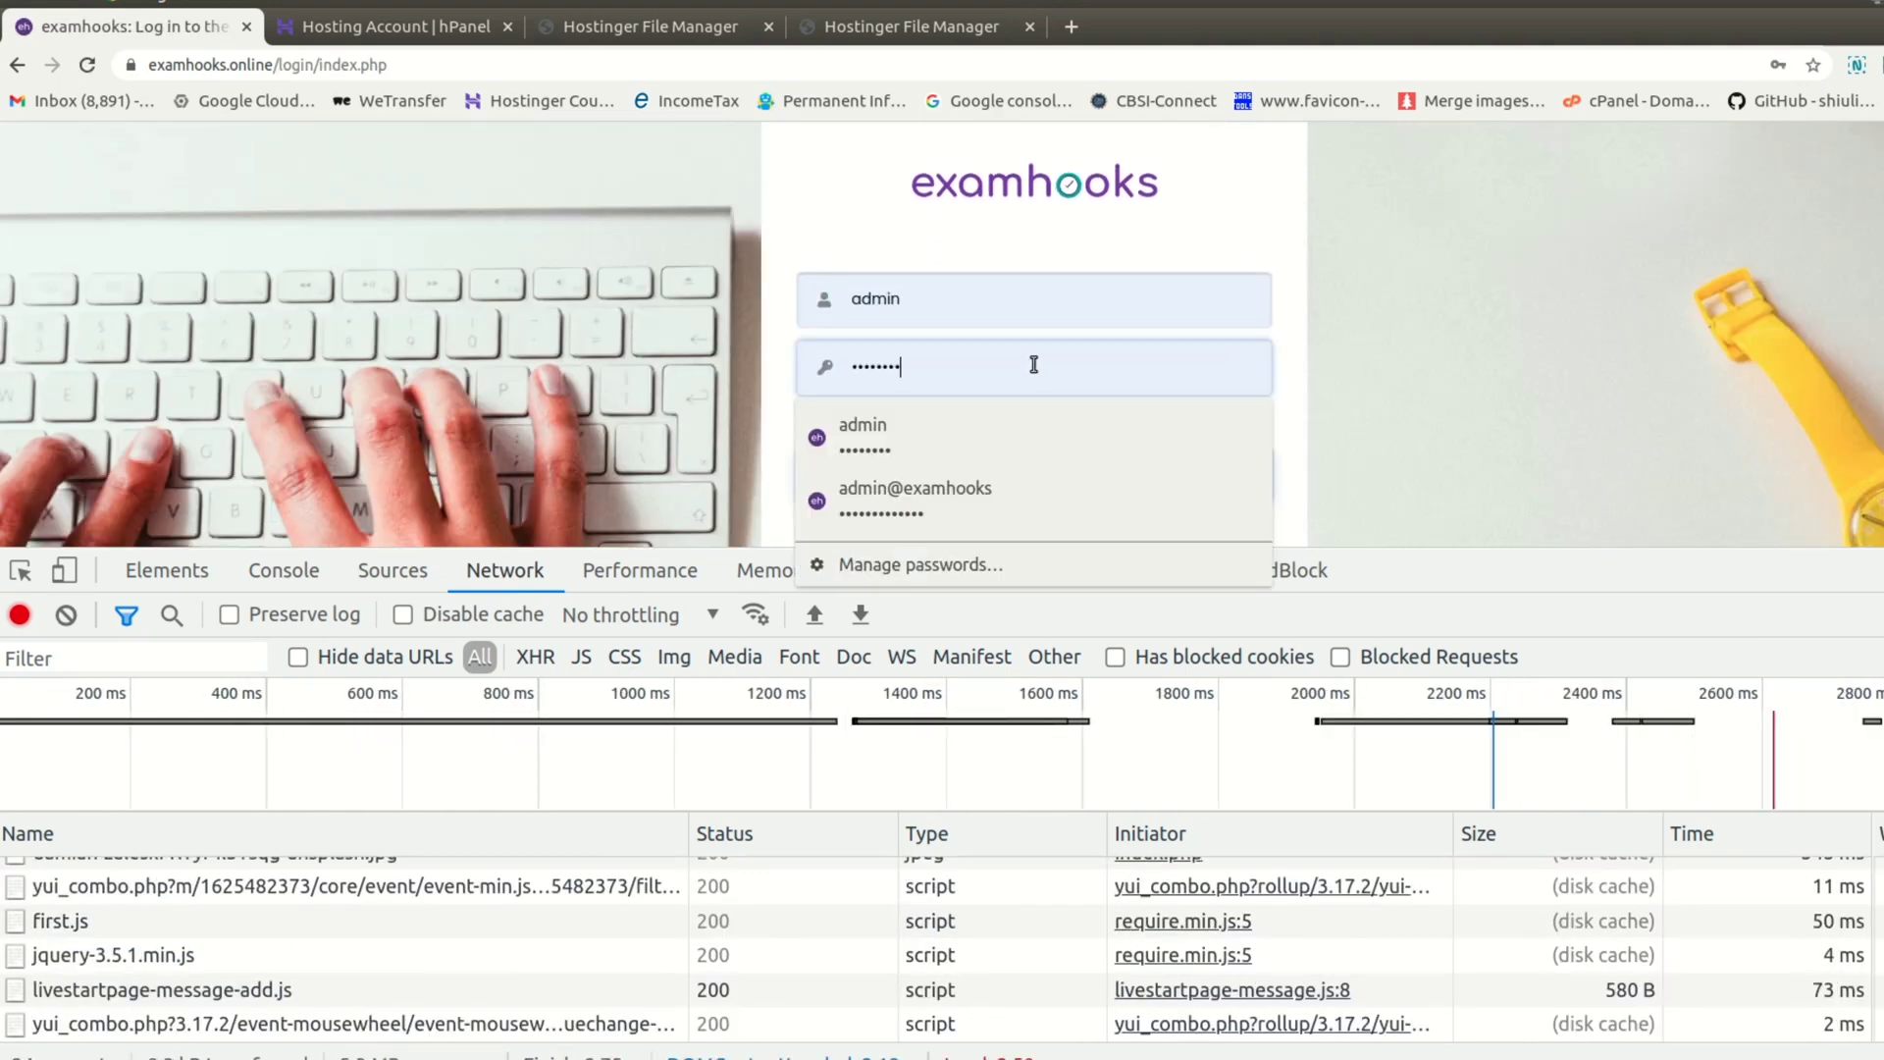
pyautogui.click(769, 336)
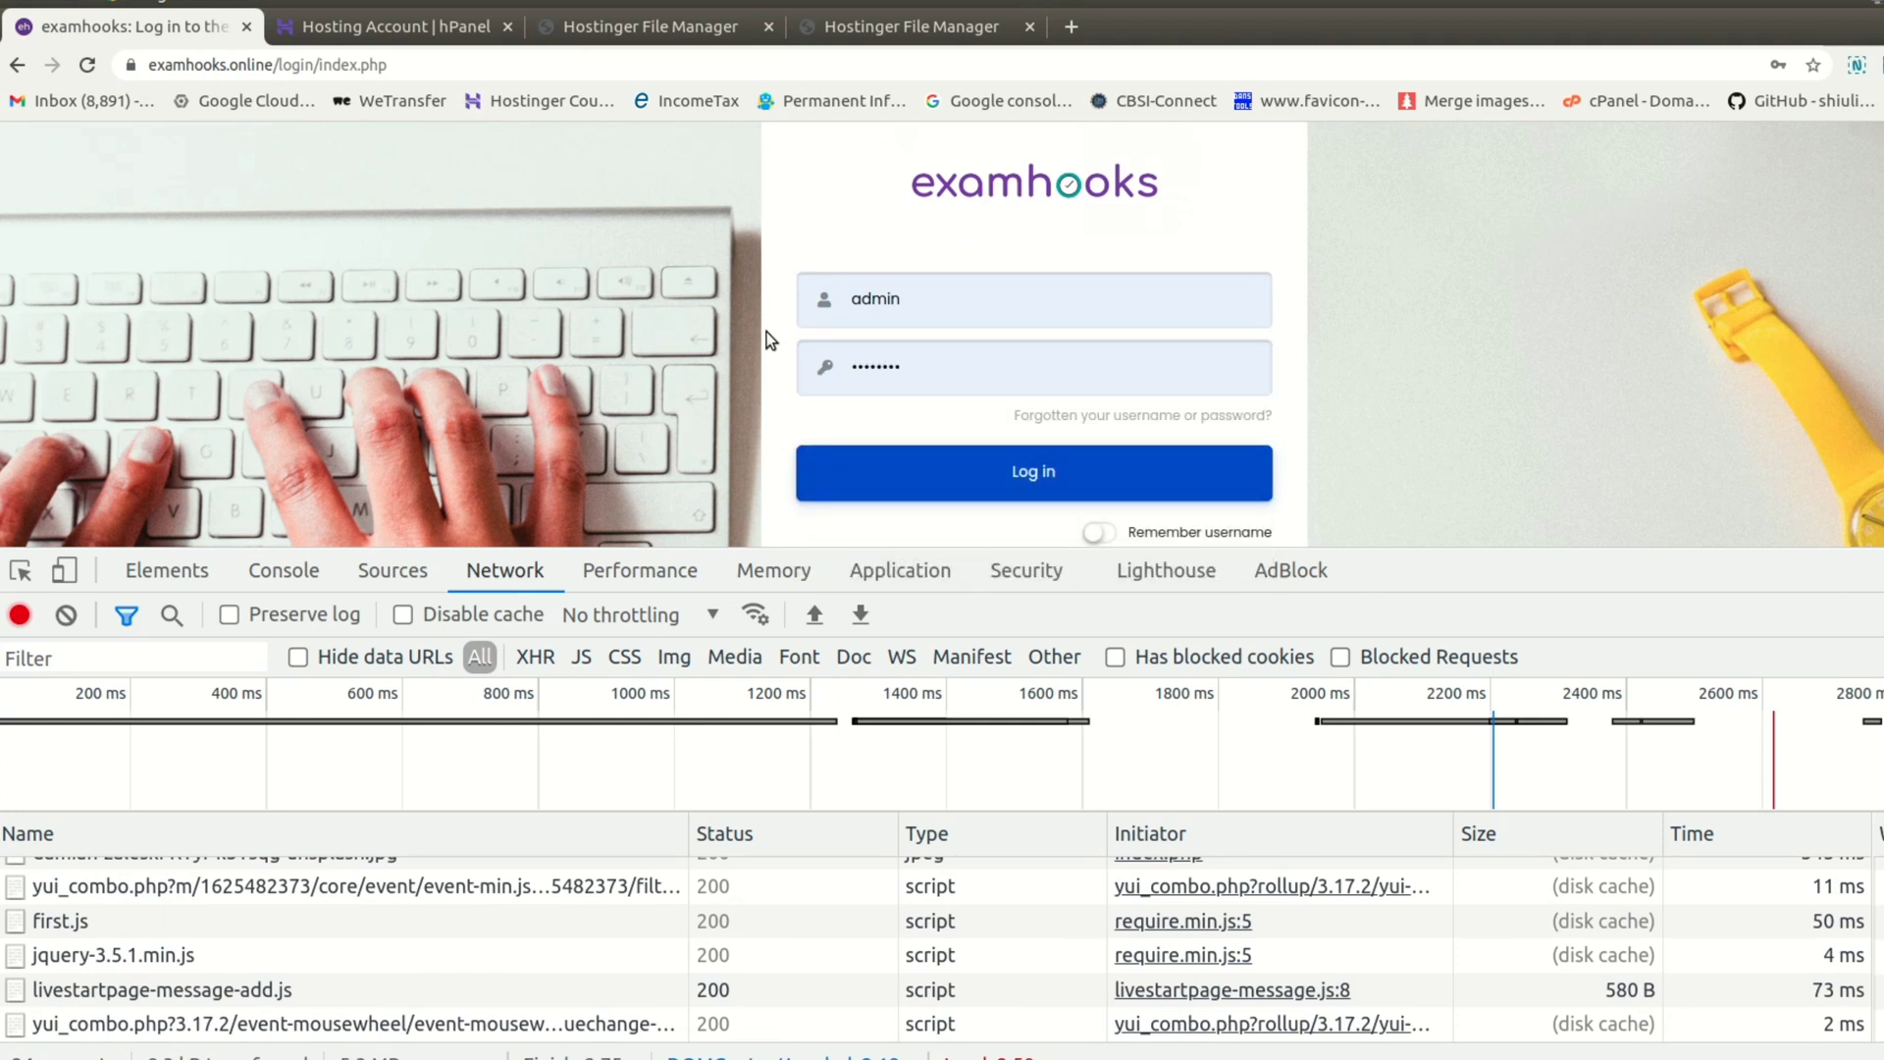
pyautogui.doubleClick(989, 355)
pyautogui.press('BackSpace')
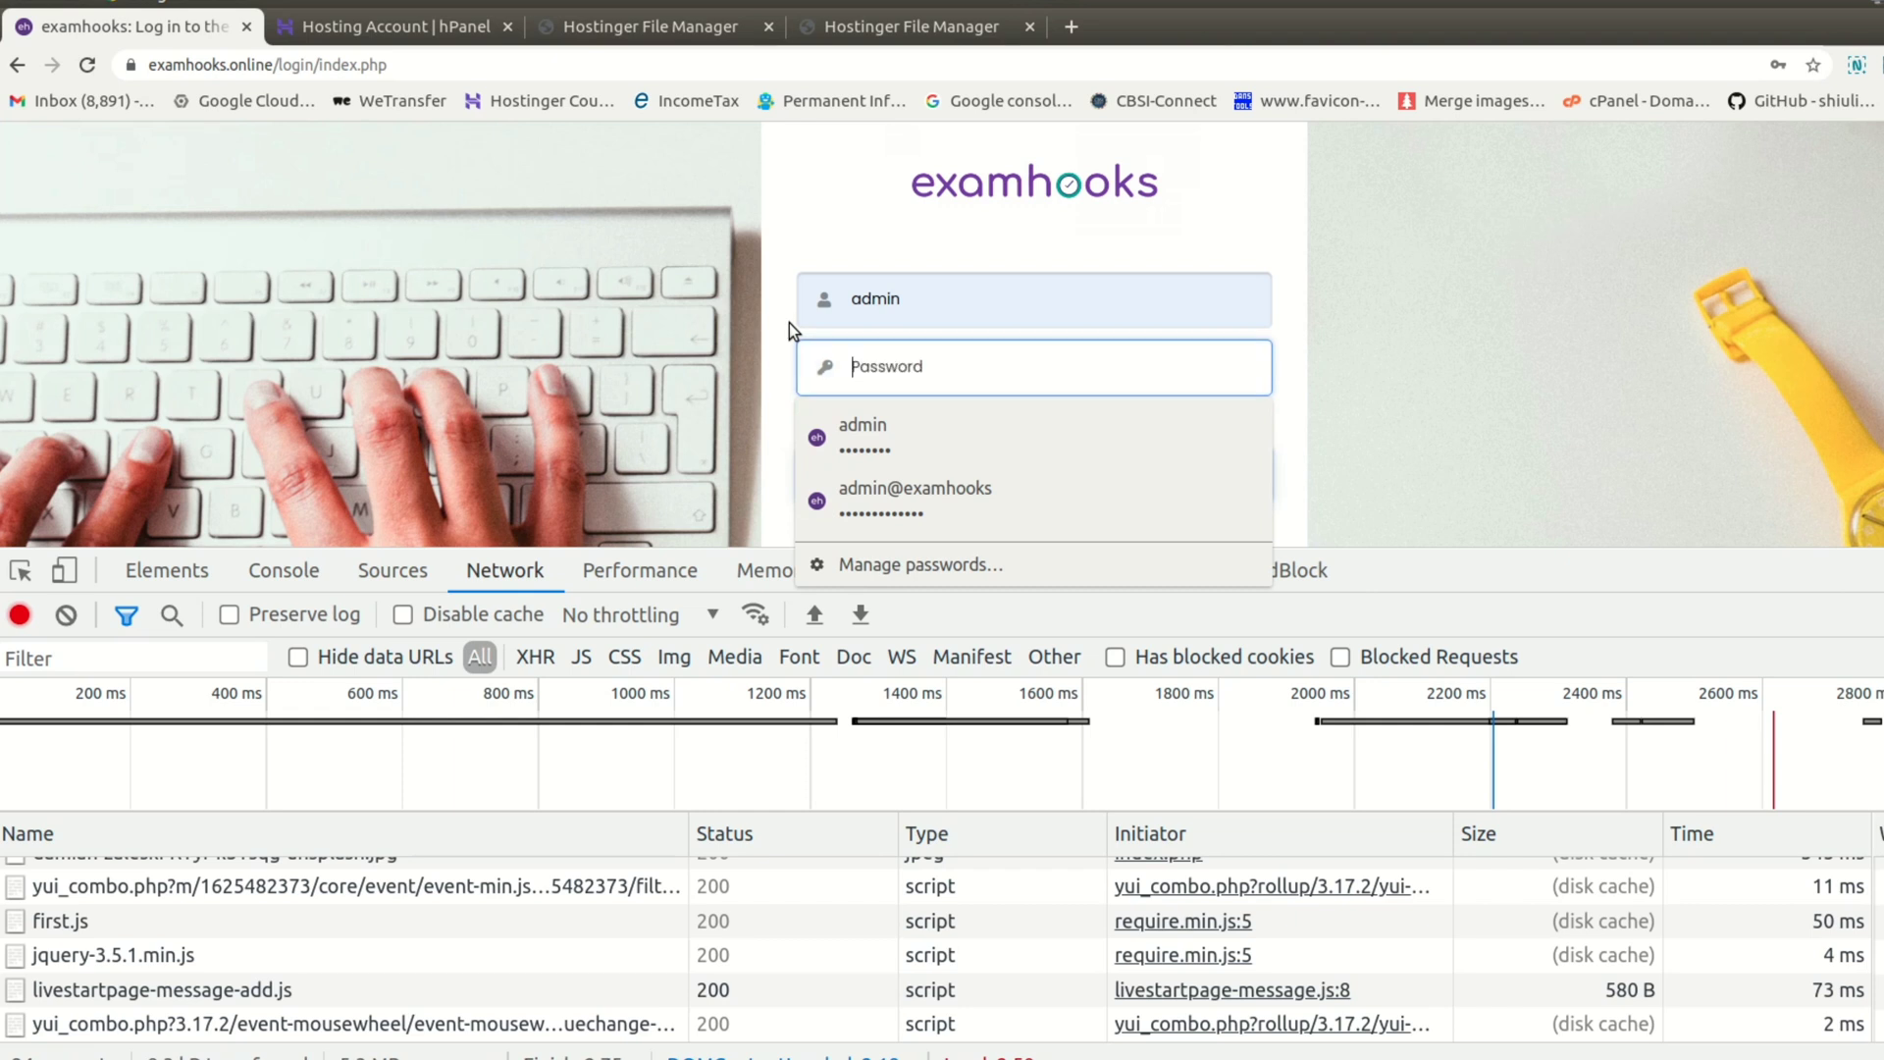
pyautogui.write('••••••••••')
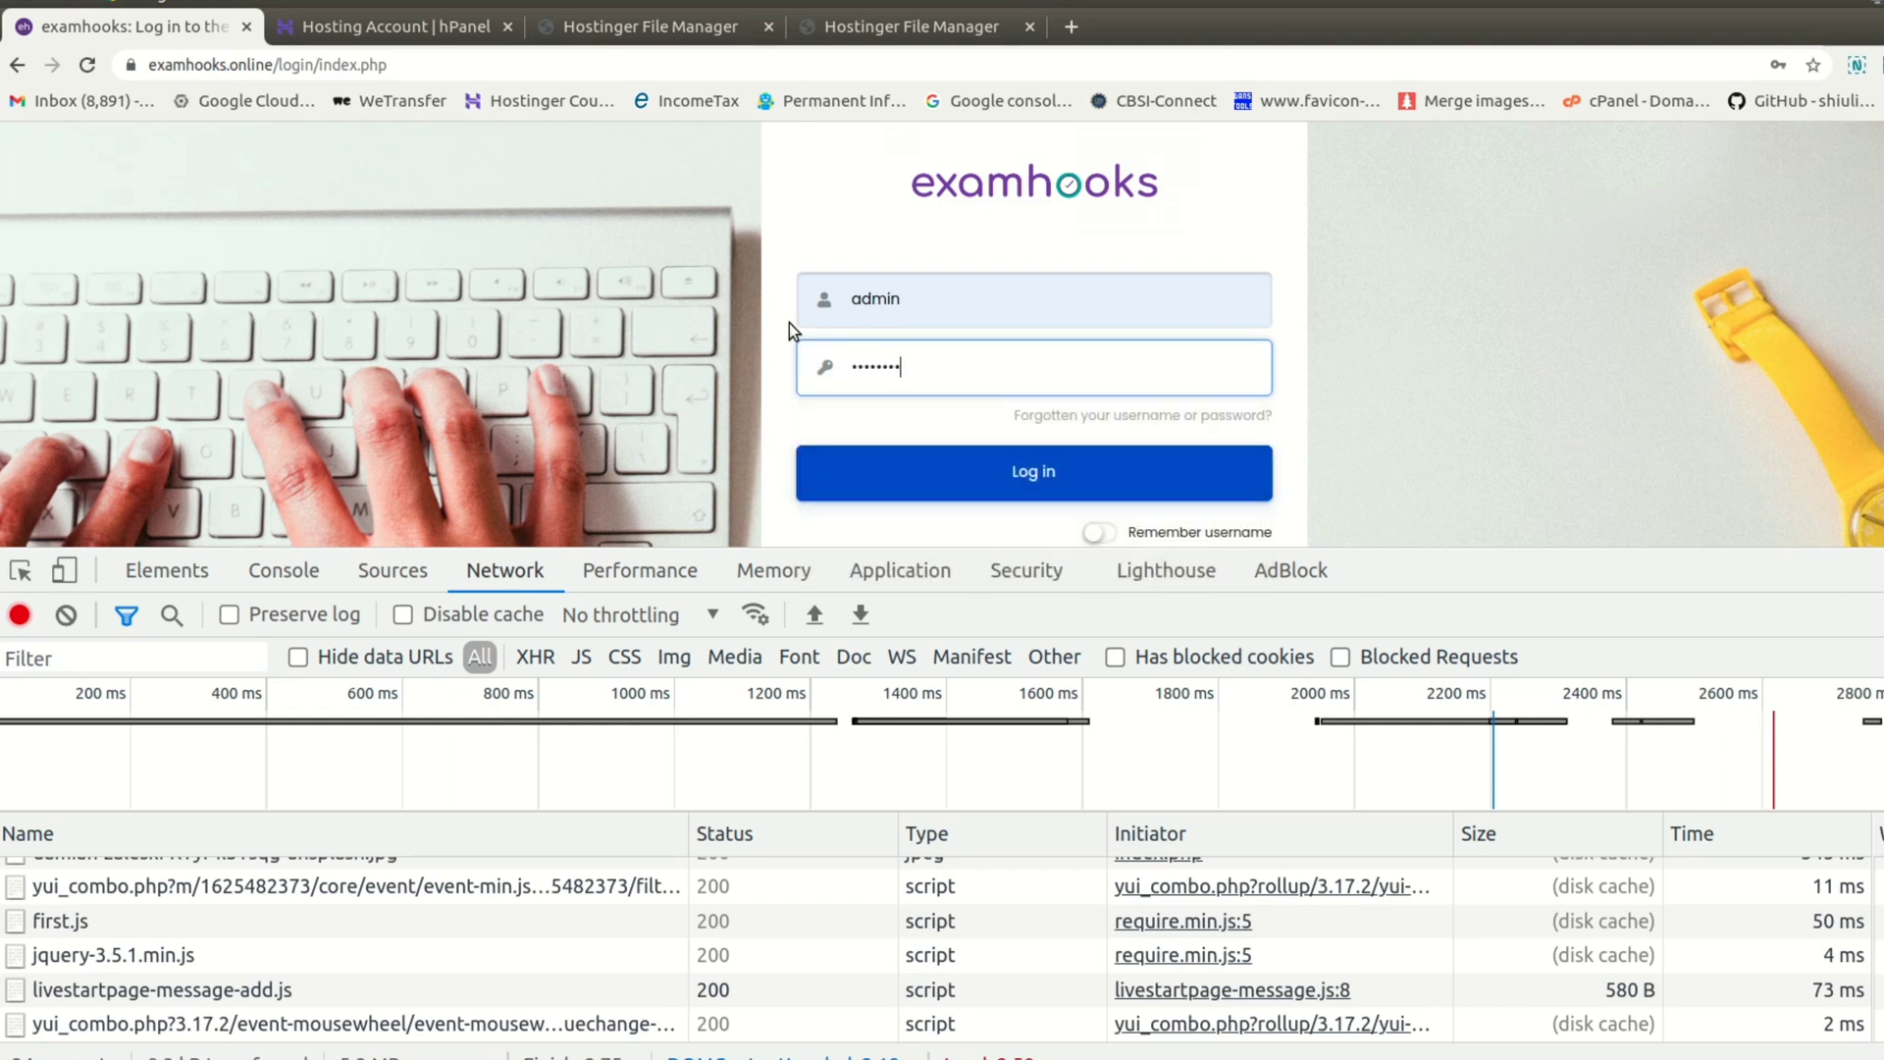
pyautogui.write('•••••')
pyautogui.click(999, 474)
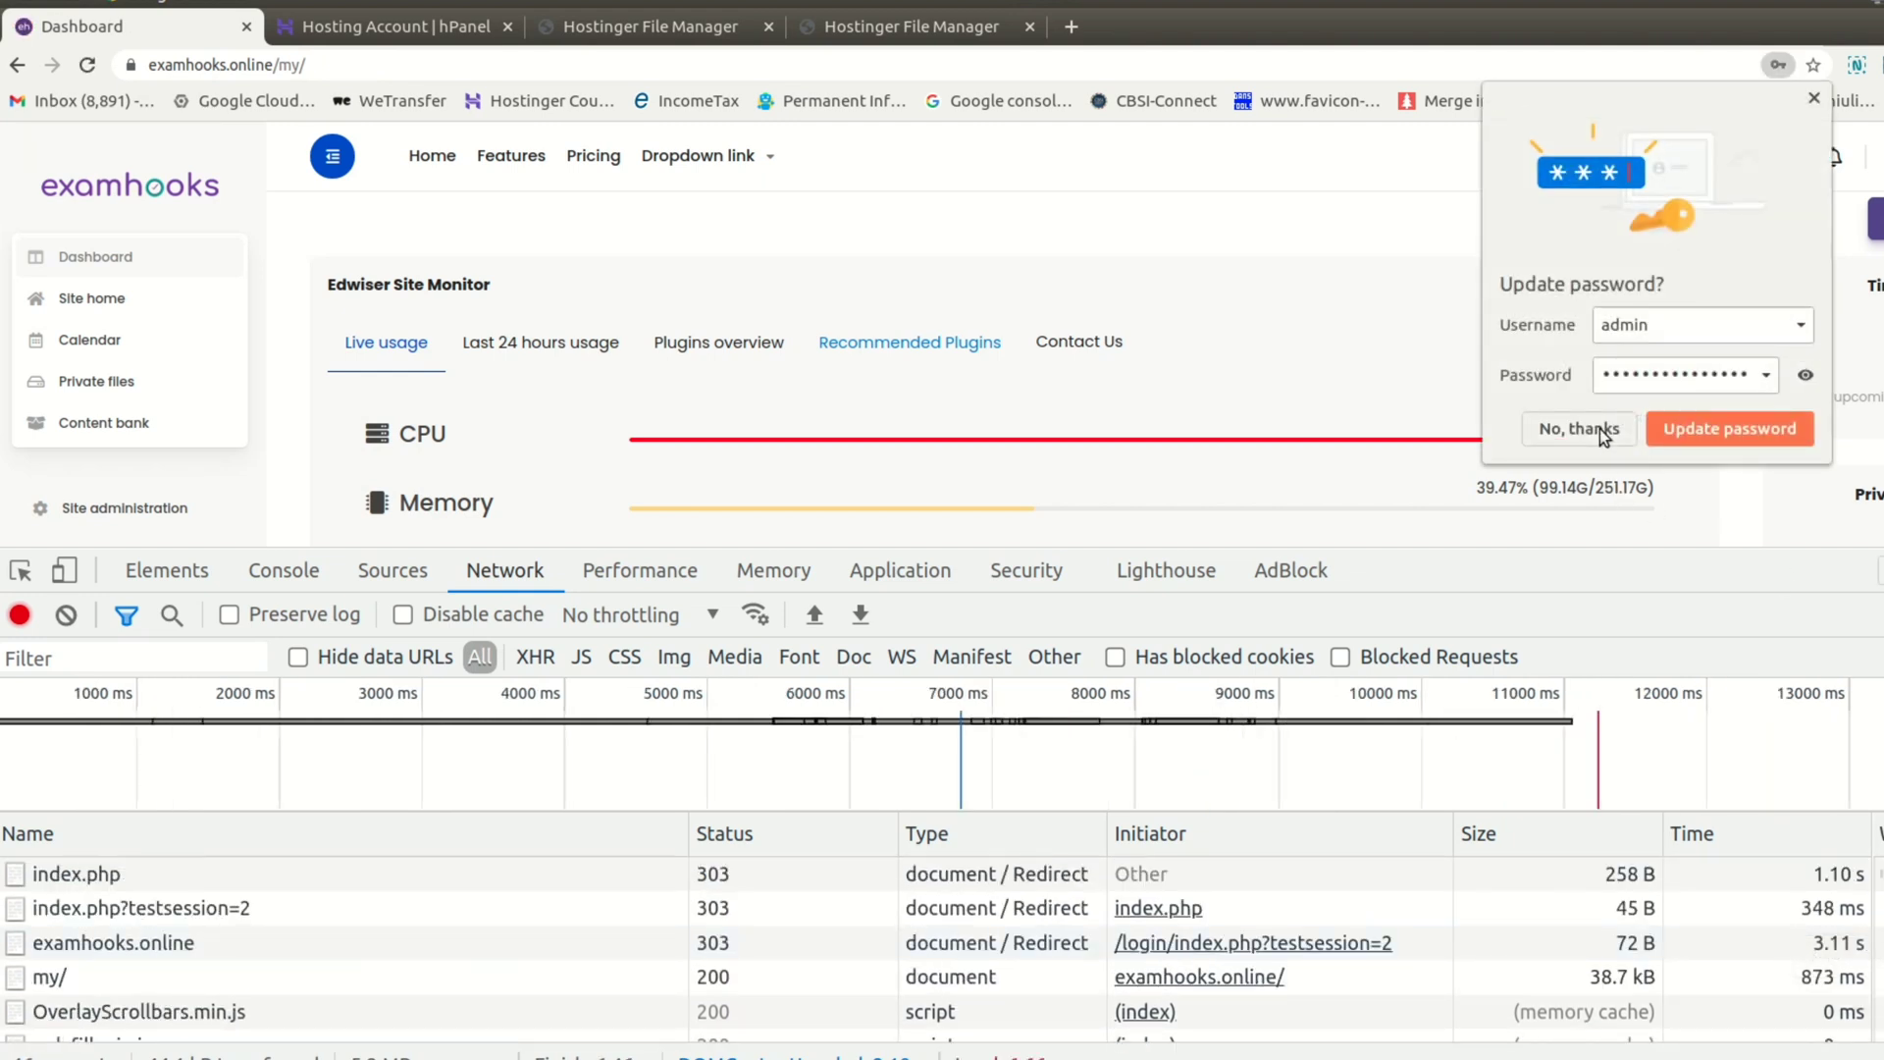
pyautogui.click(1579, 428)
# Open the admin's profile page and check the load times of the profile.php?id=2 request and the other requests.
pyautogui.click(1874, 157)
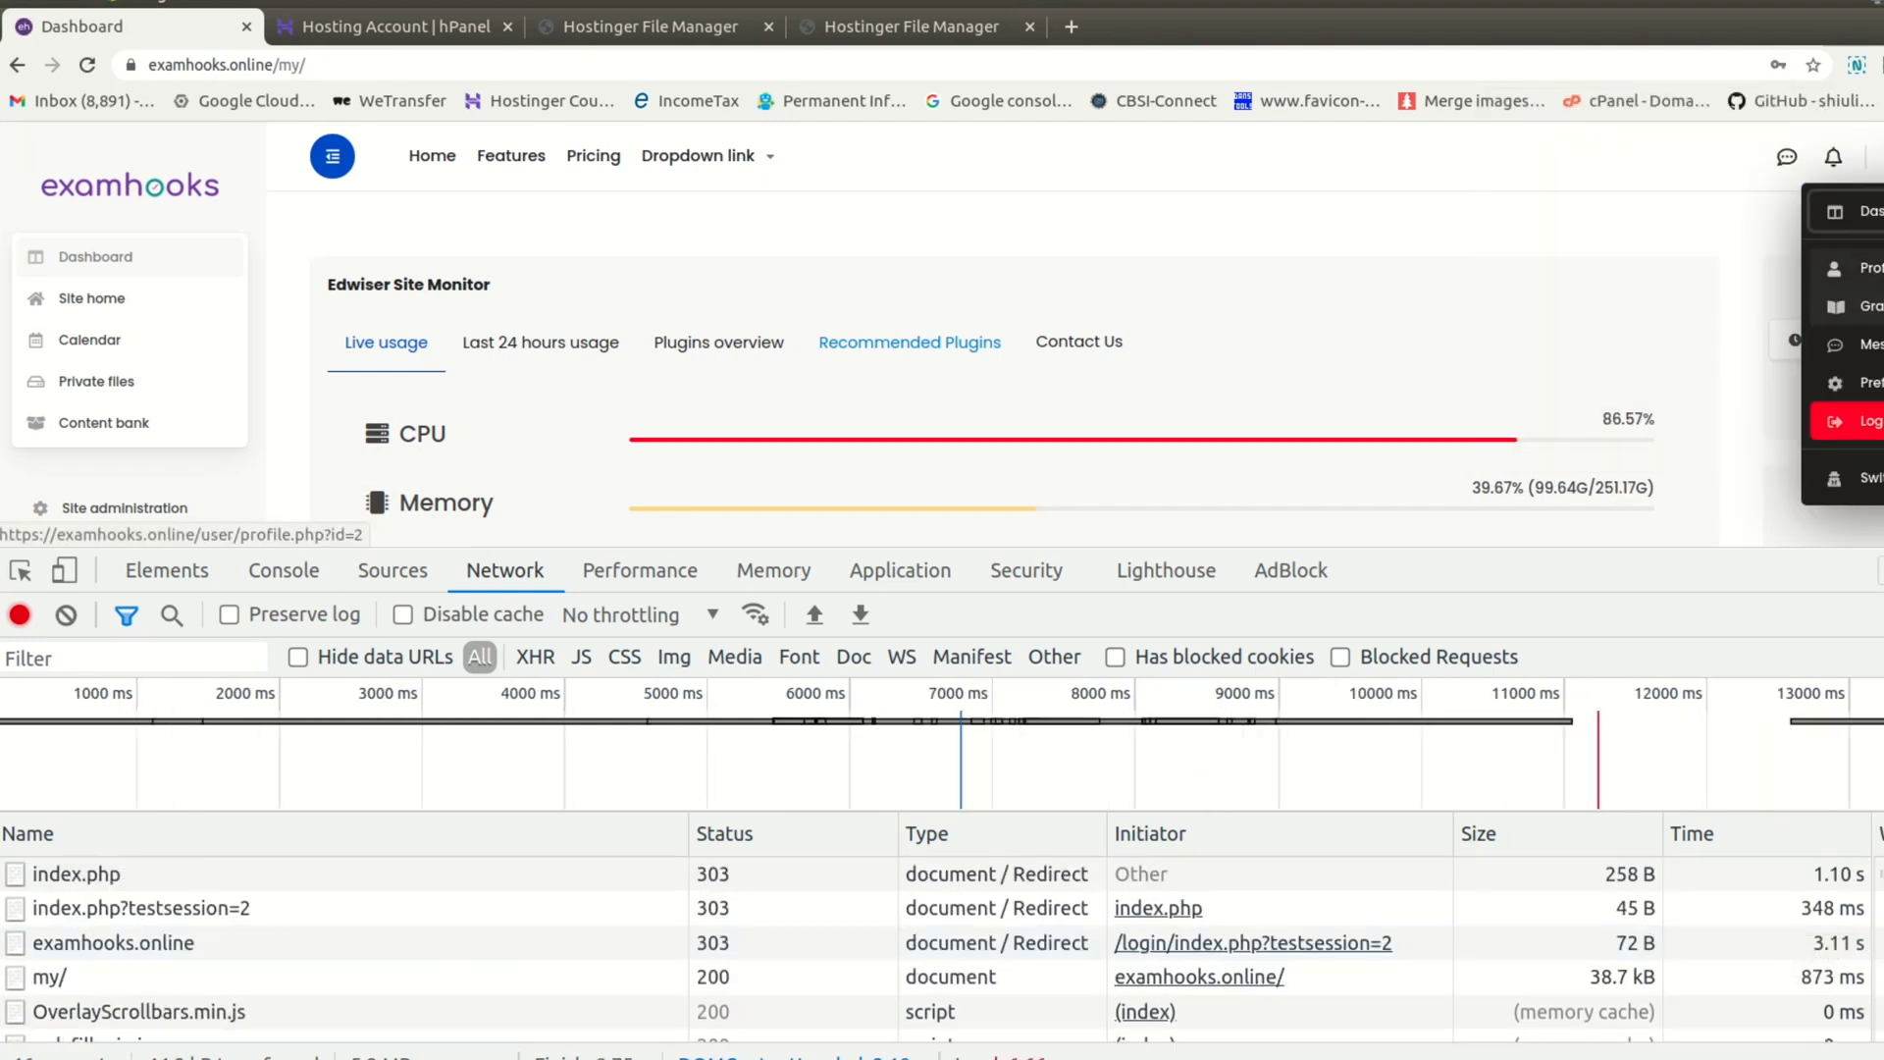
pyautogui.click(1844, 306)
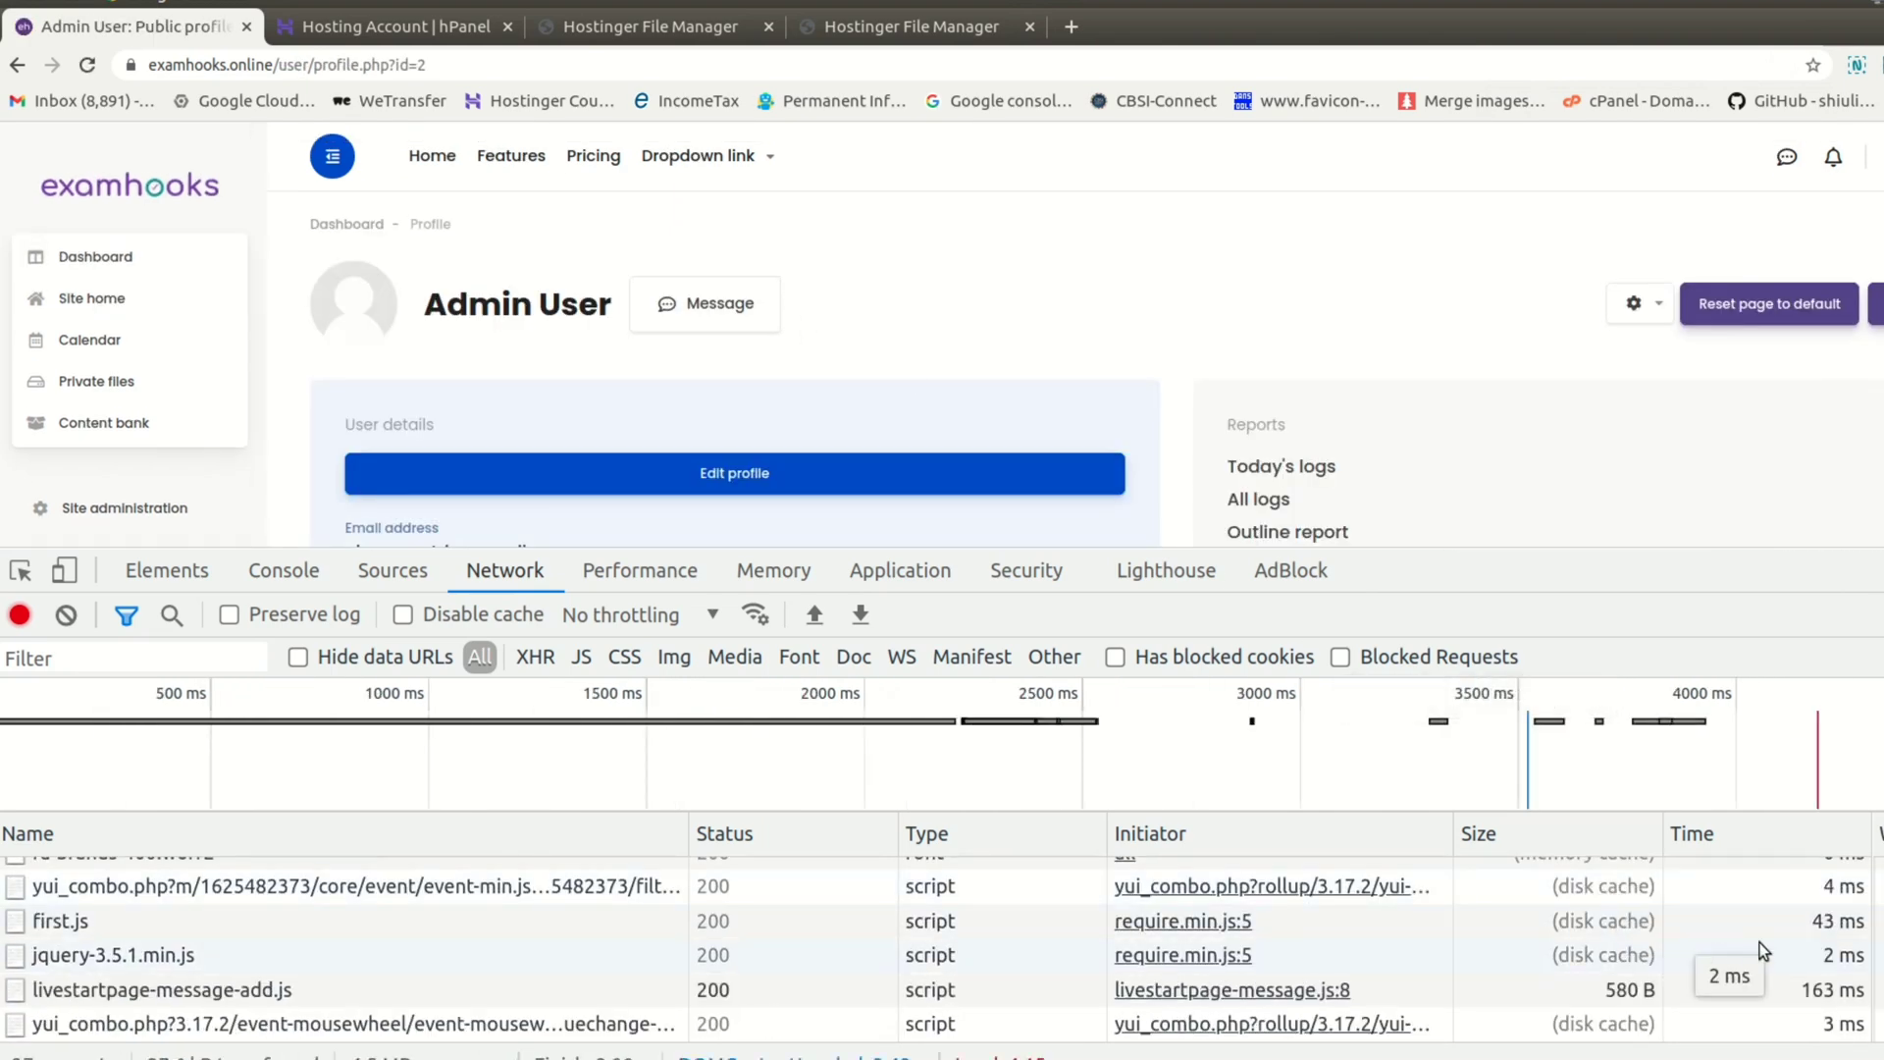
pyautogui.scroll(10, 1761, 952)
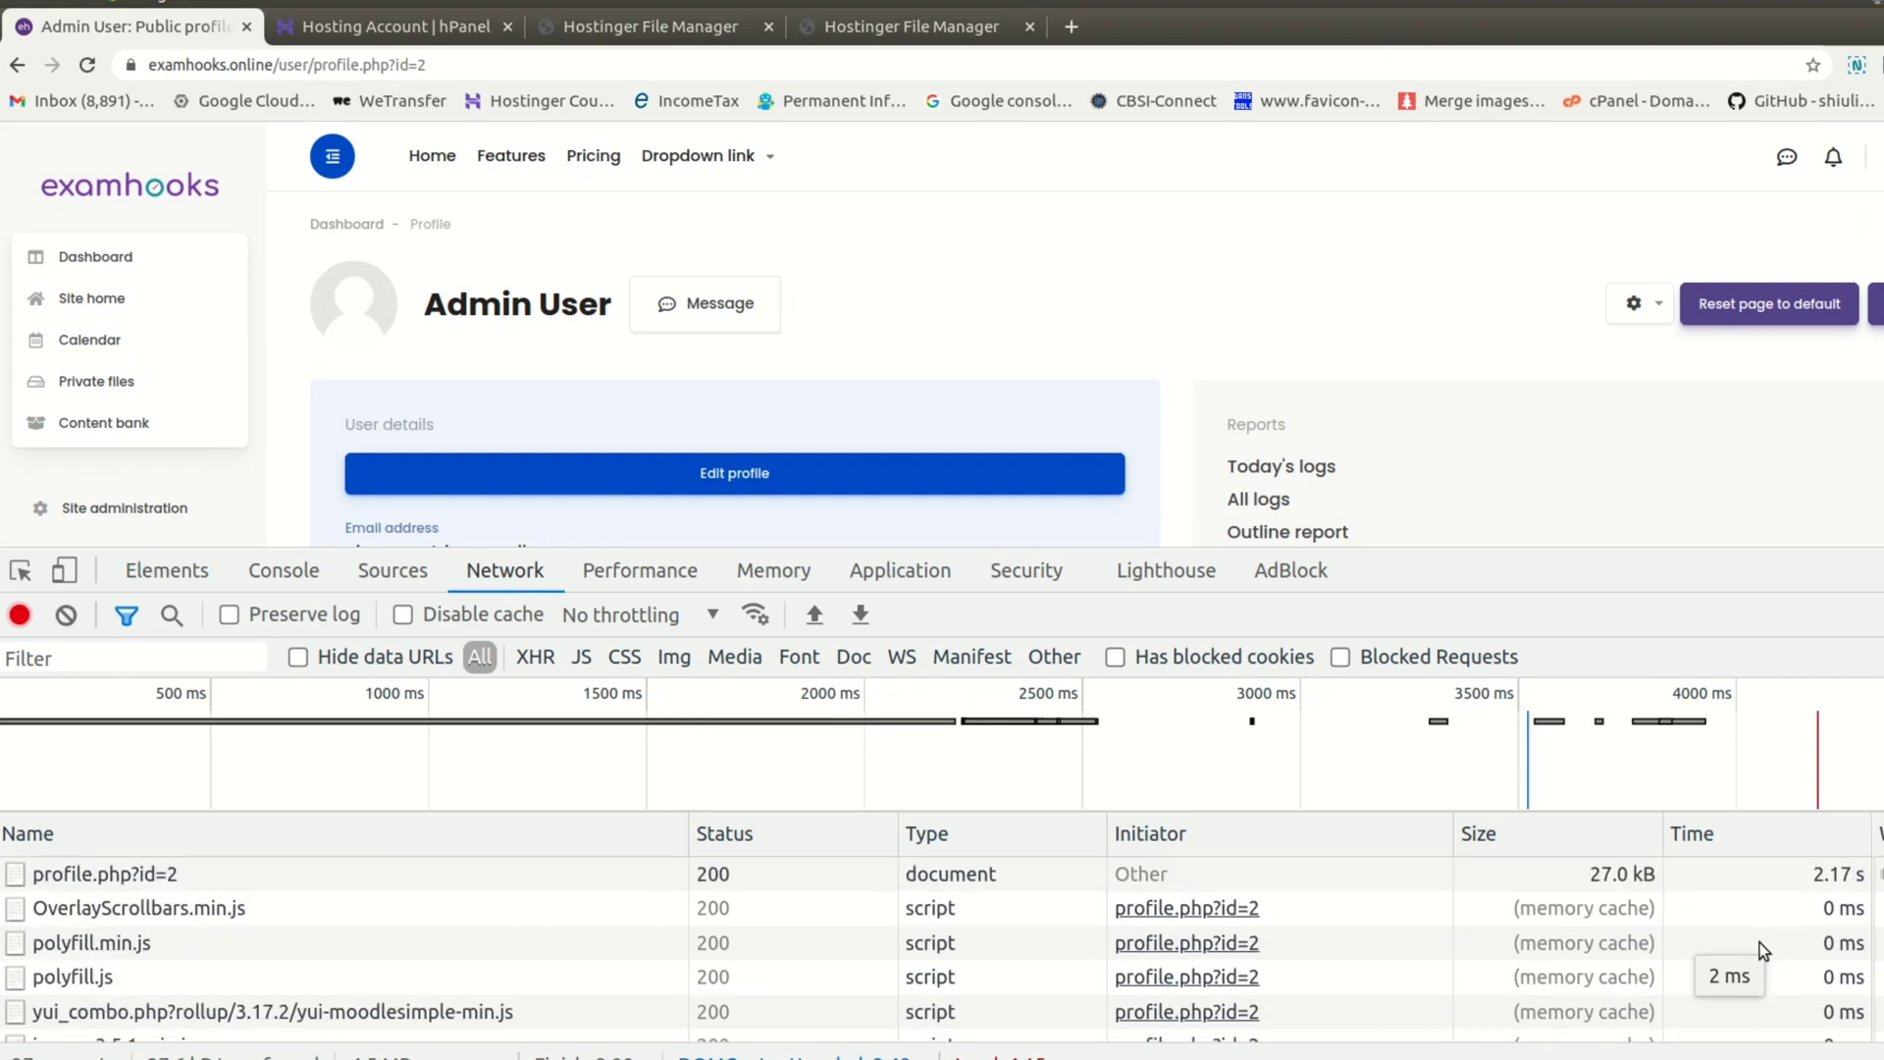
pyautogui.click(1841, 883)
pyautogui.scroll(-3, 1816, 972)
pyautogui.scroll(3, 1808, 975)
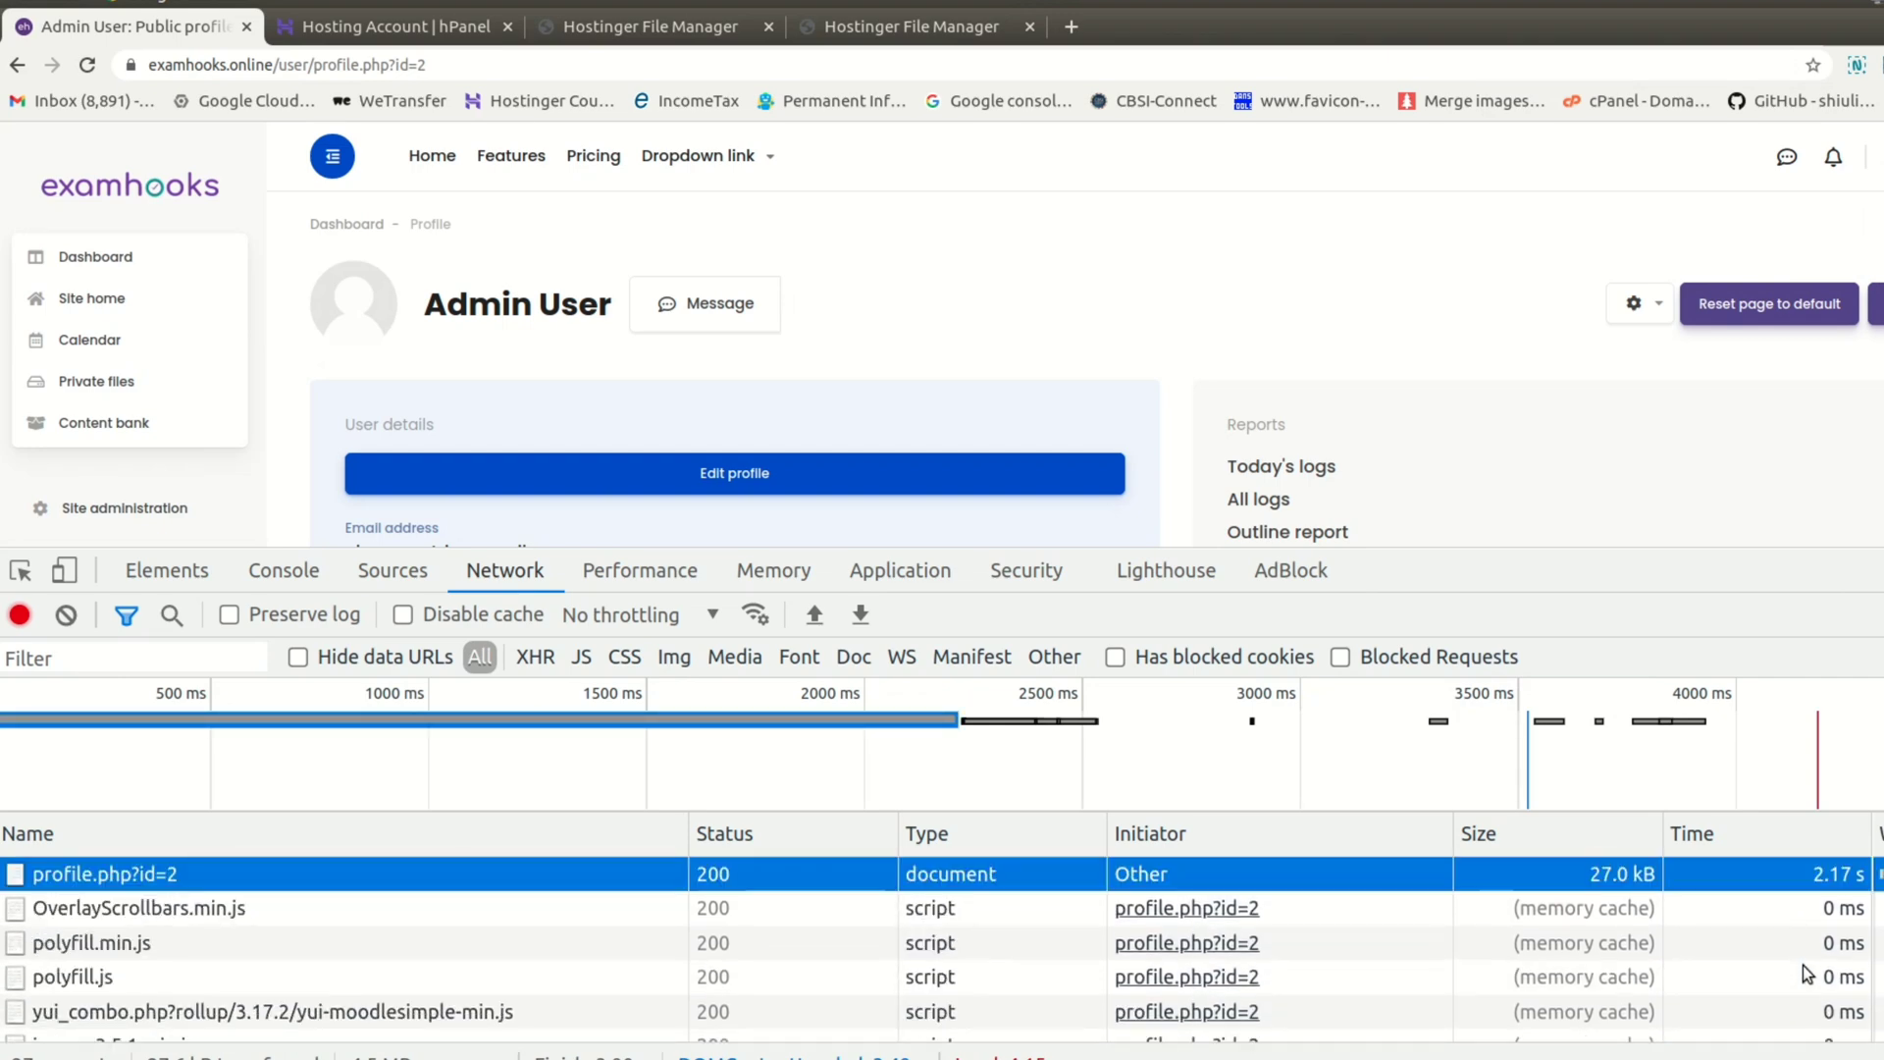
pyautogui.scroll(-3, 1809, 974)
pyautogui.scroll(3, 1809, 974)
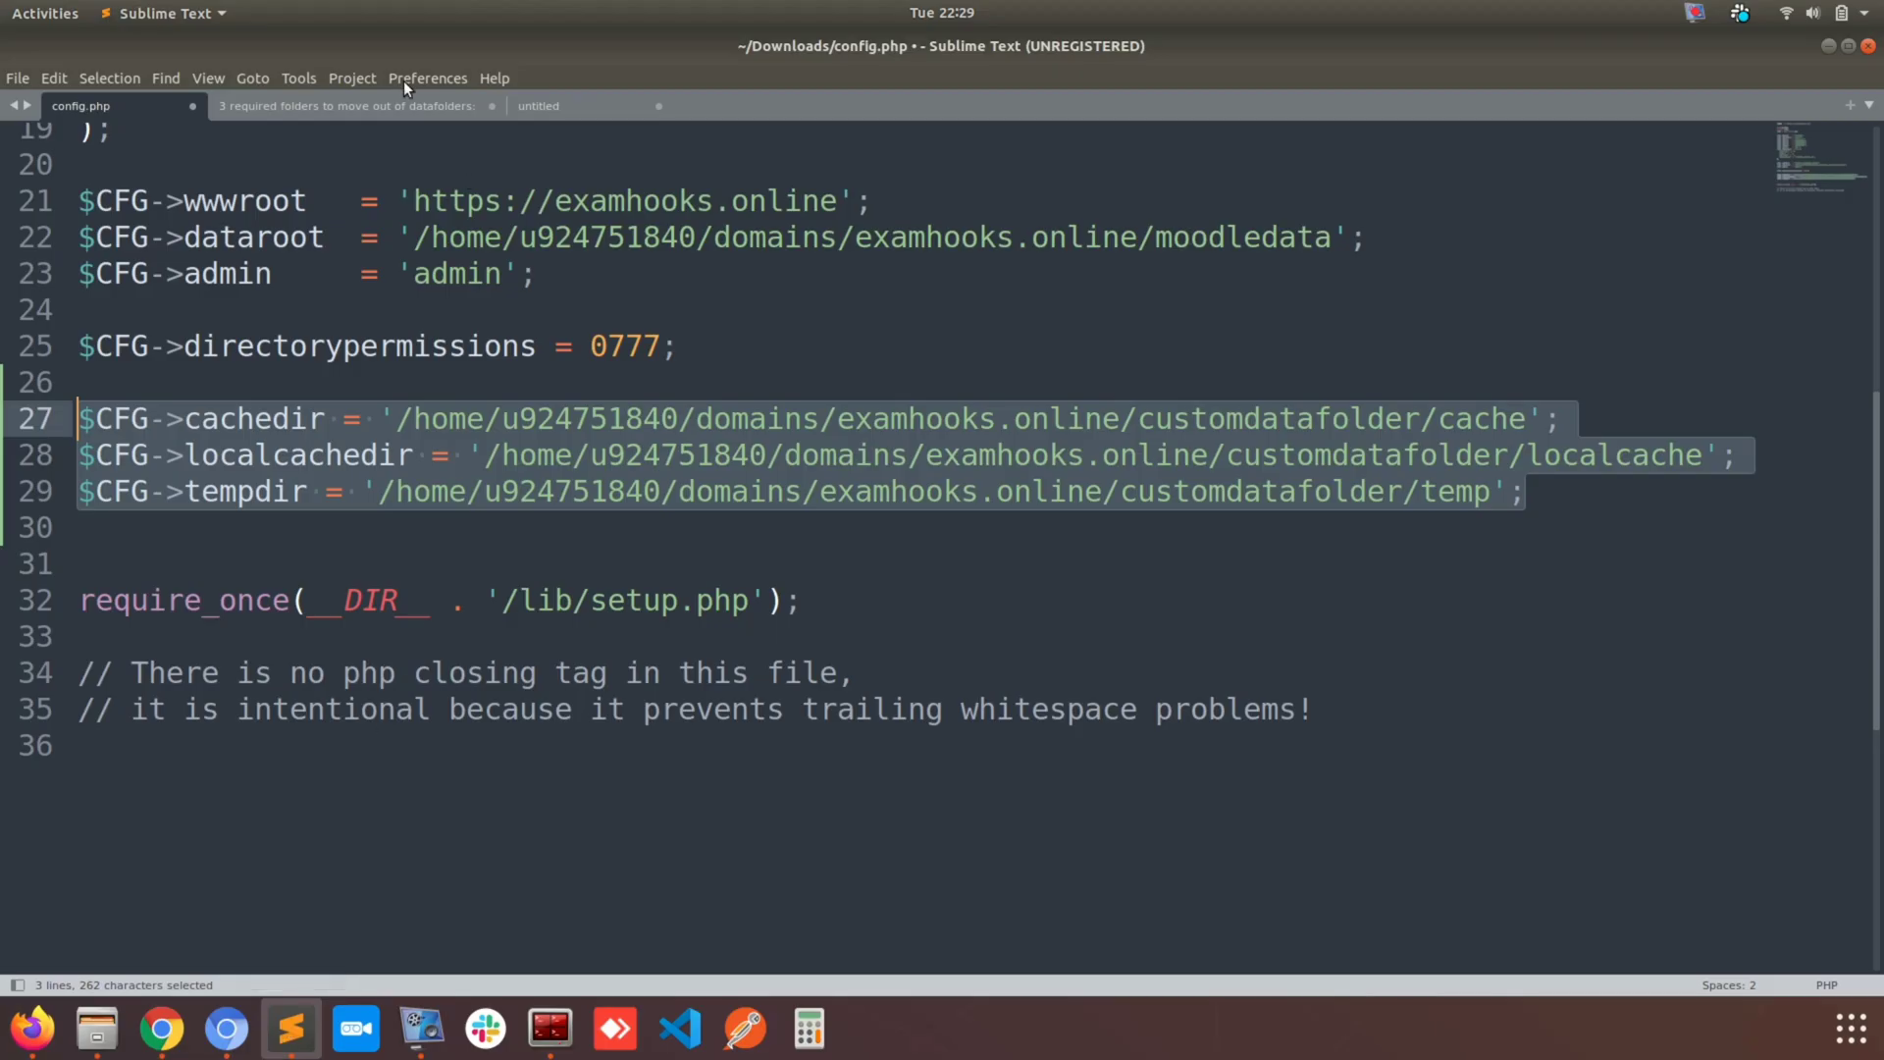
# In the Sublime Text notes, complete item 5 with "and write new path for directories (cache, localcache, temp)".
pyautogui.click(404, 106)
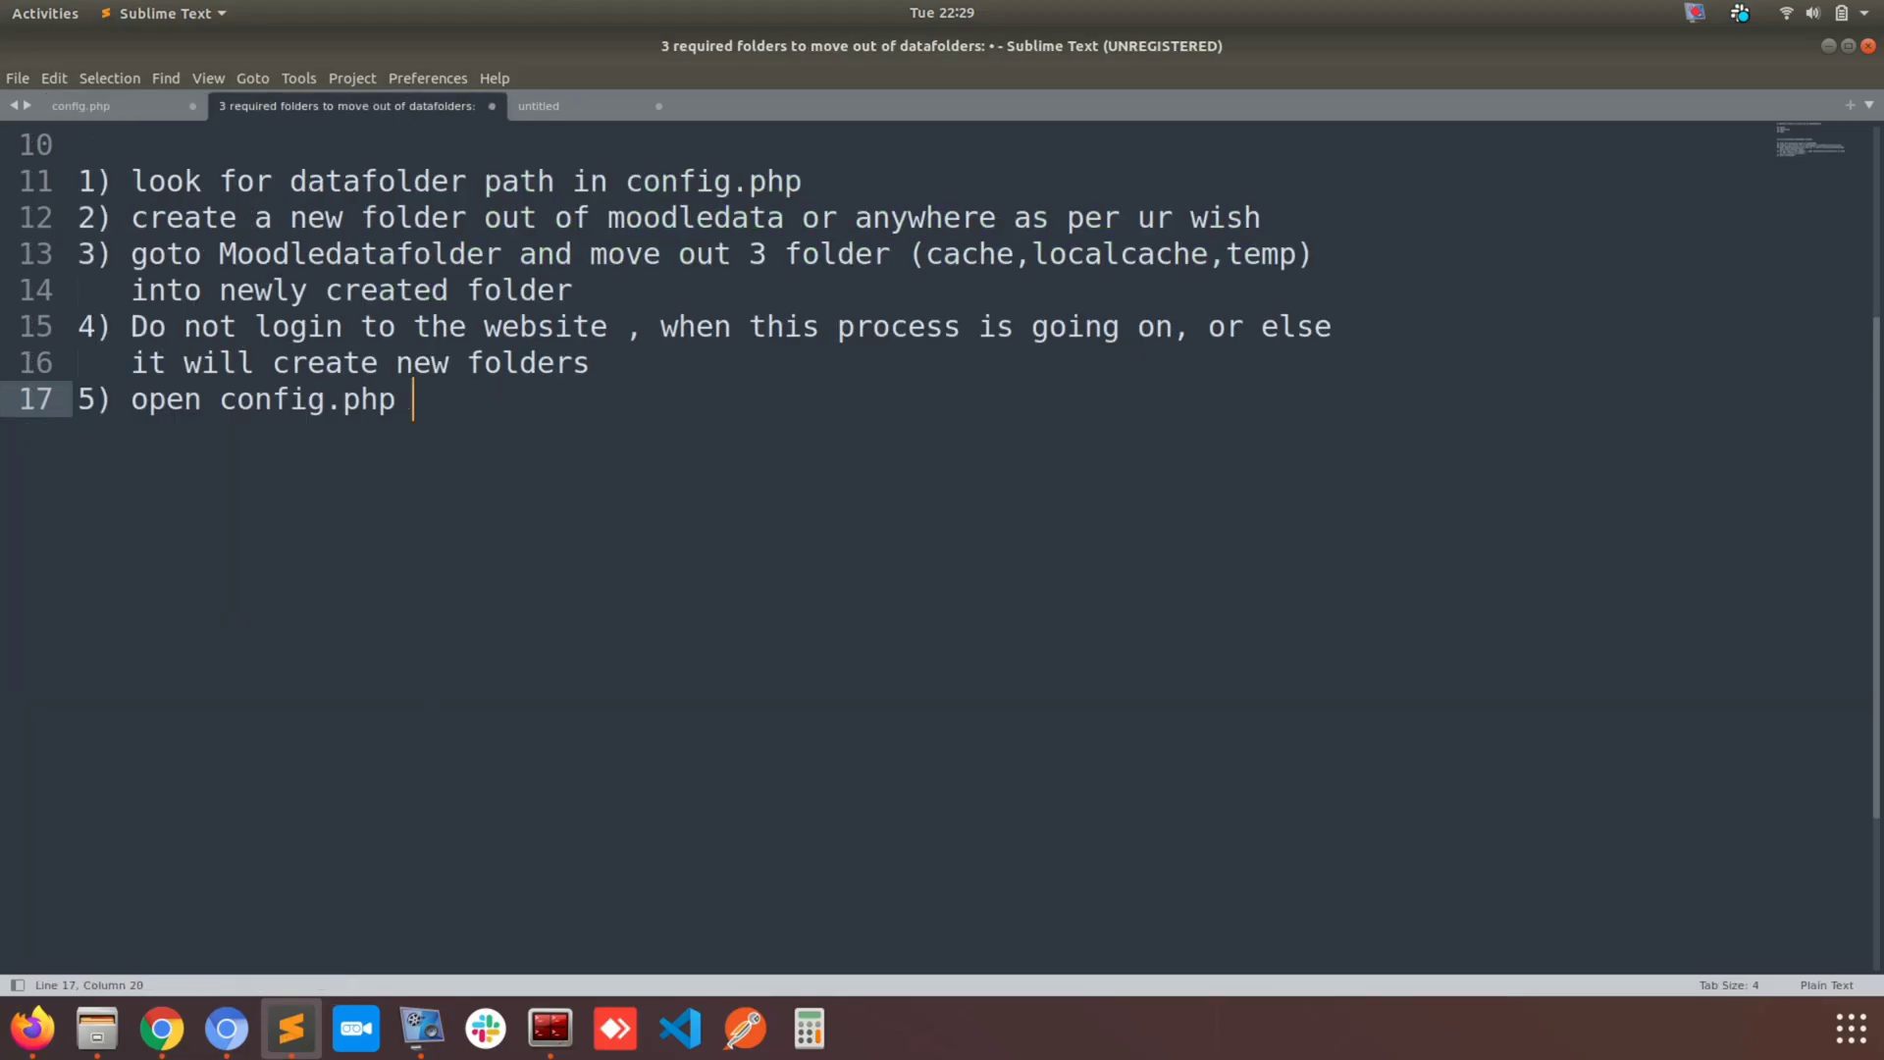
pyautogui.write('and write ')
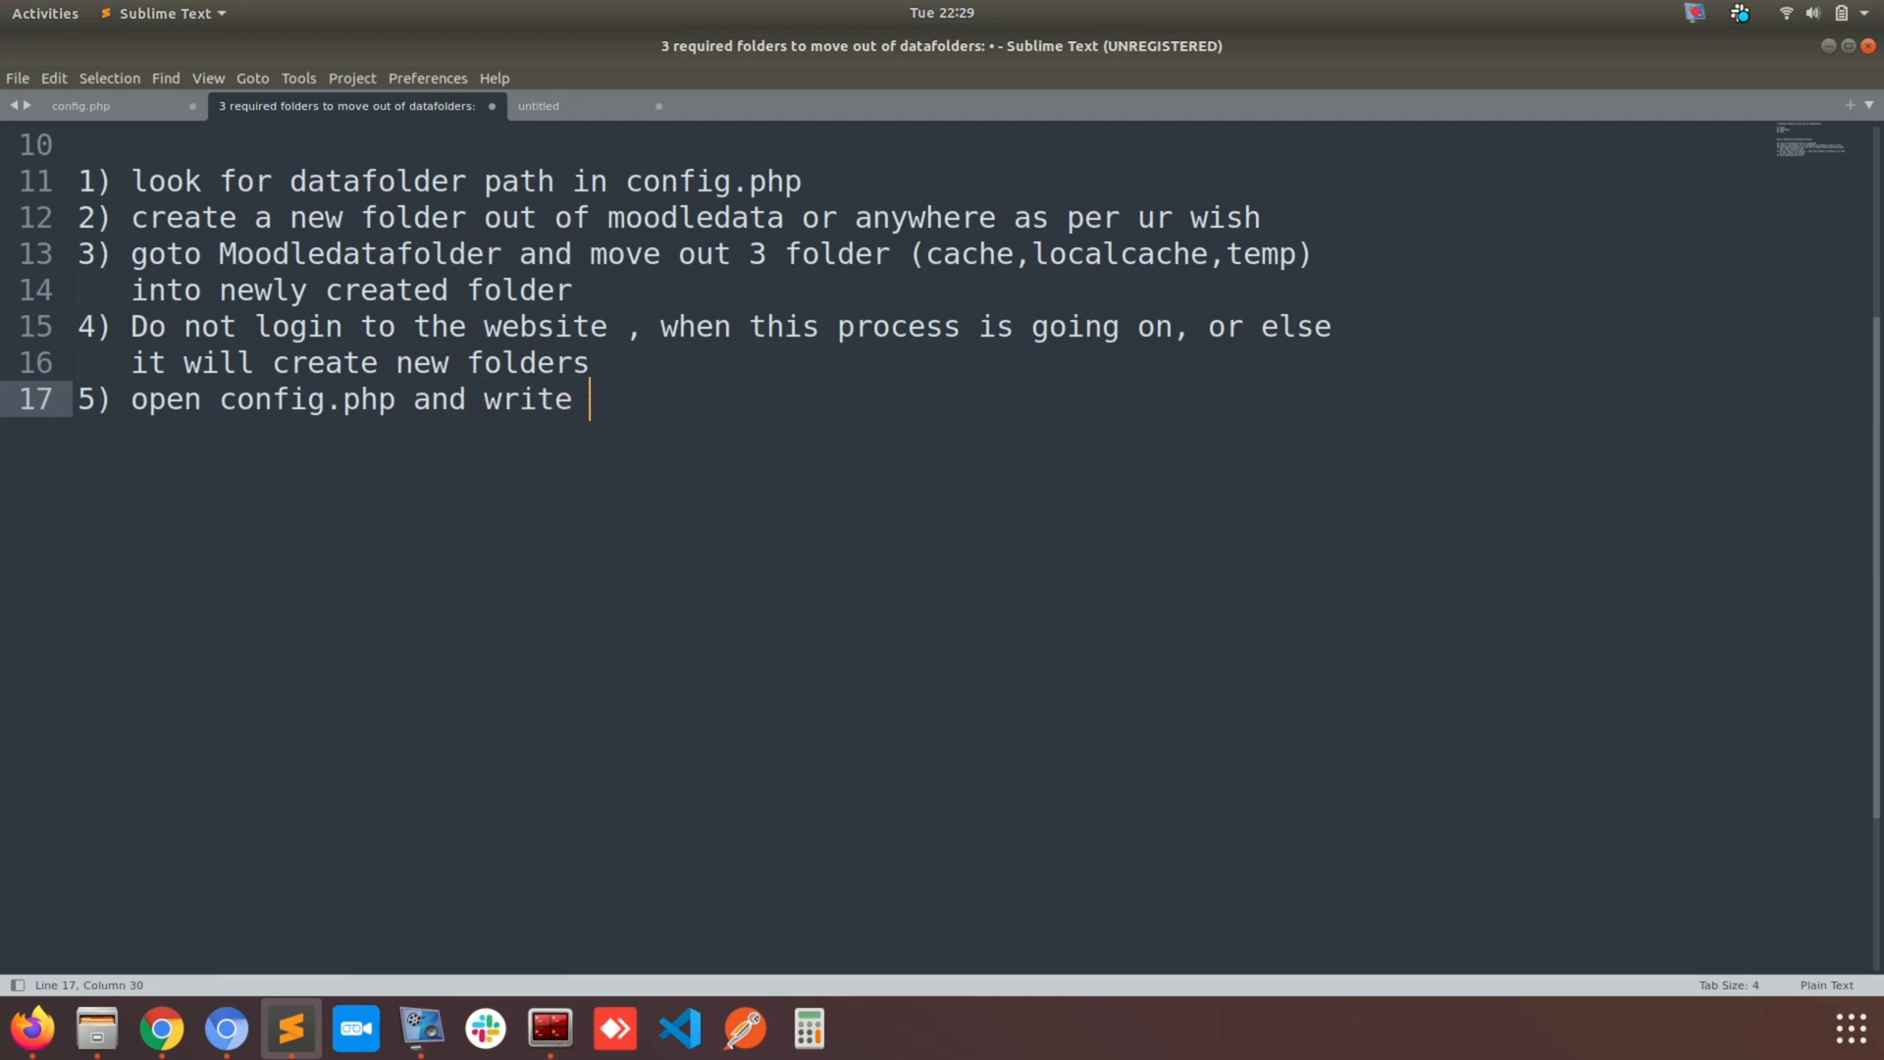
pyautogui.write('correct')
pyautogui.press('BackSpace')
pyautogui.press('BackSpace')
pyautogui.press('BackSpace')
pyautogui.press('BackSpace')
pyautogui.press('BackSpace')
pyautogui.press('BackSpace')
pyautogui.write('new path for')
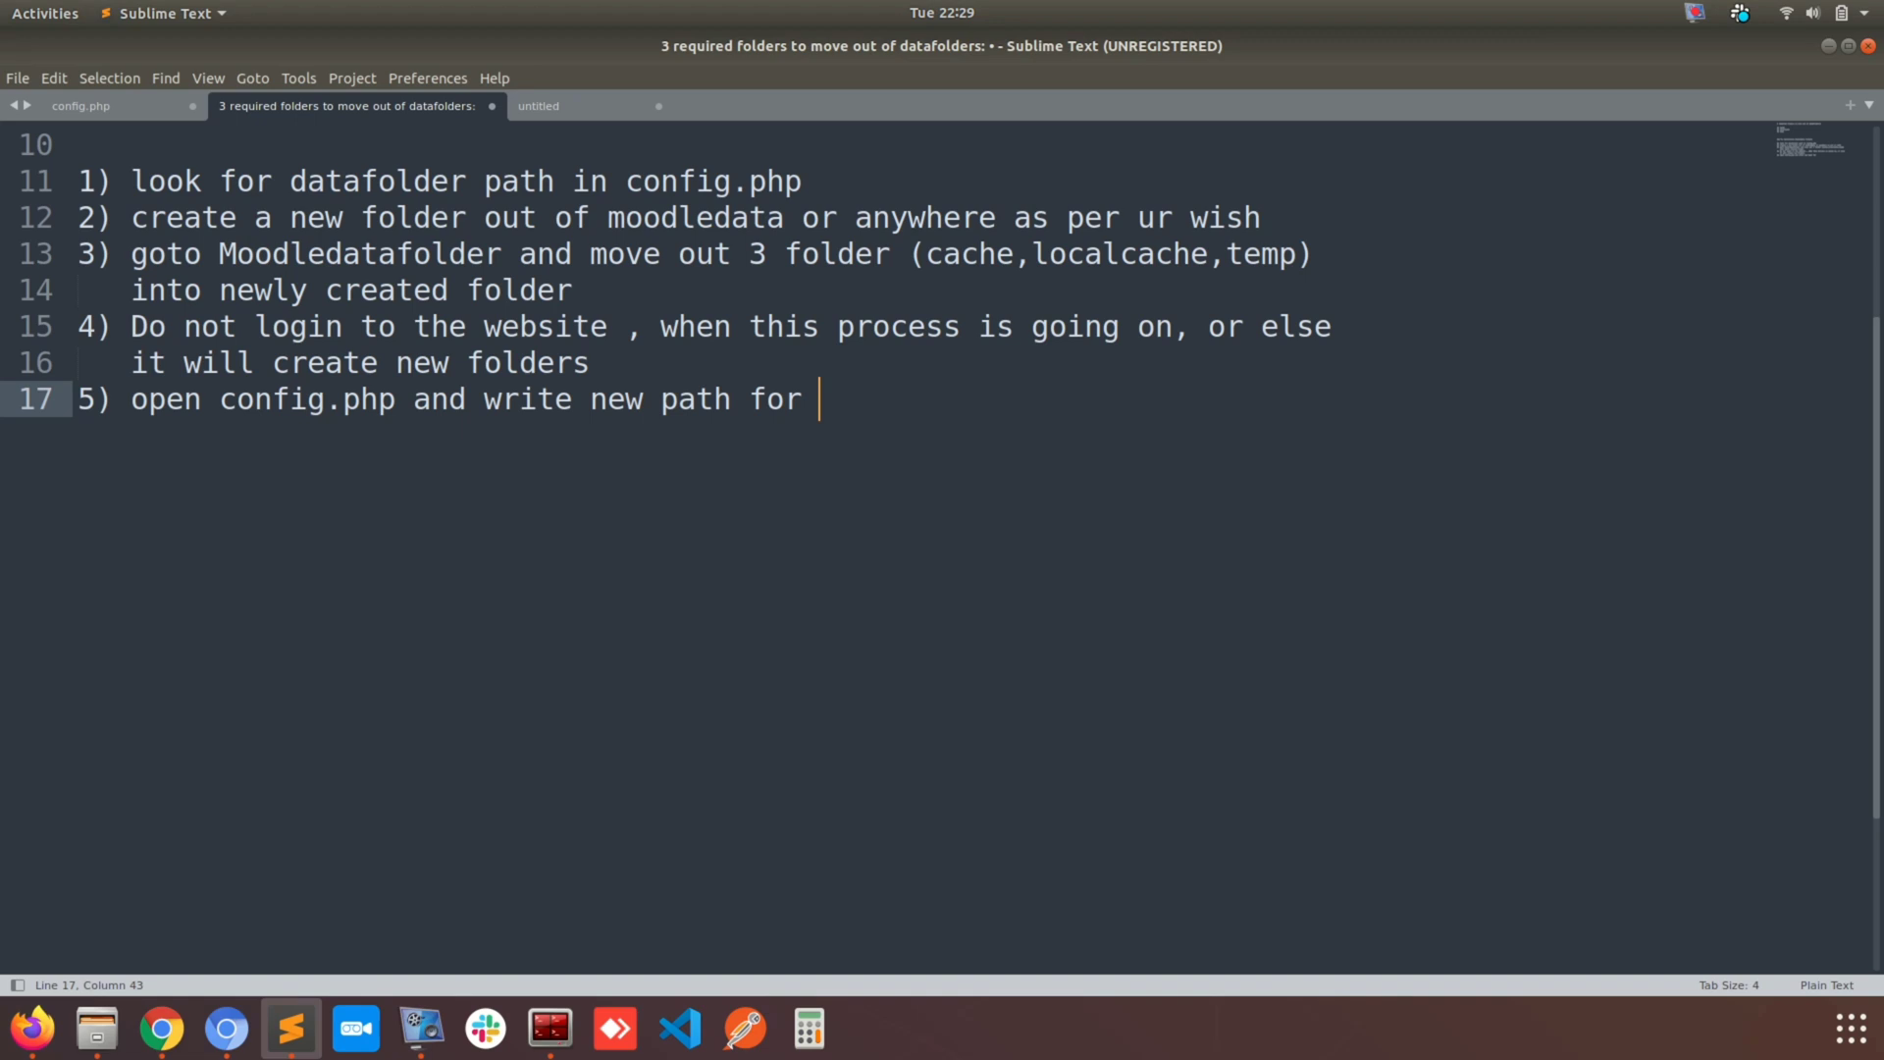
pyautogui.write(' directorie')
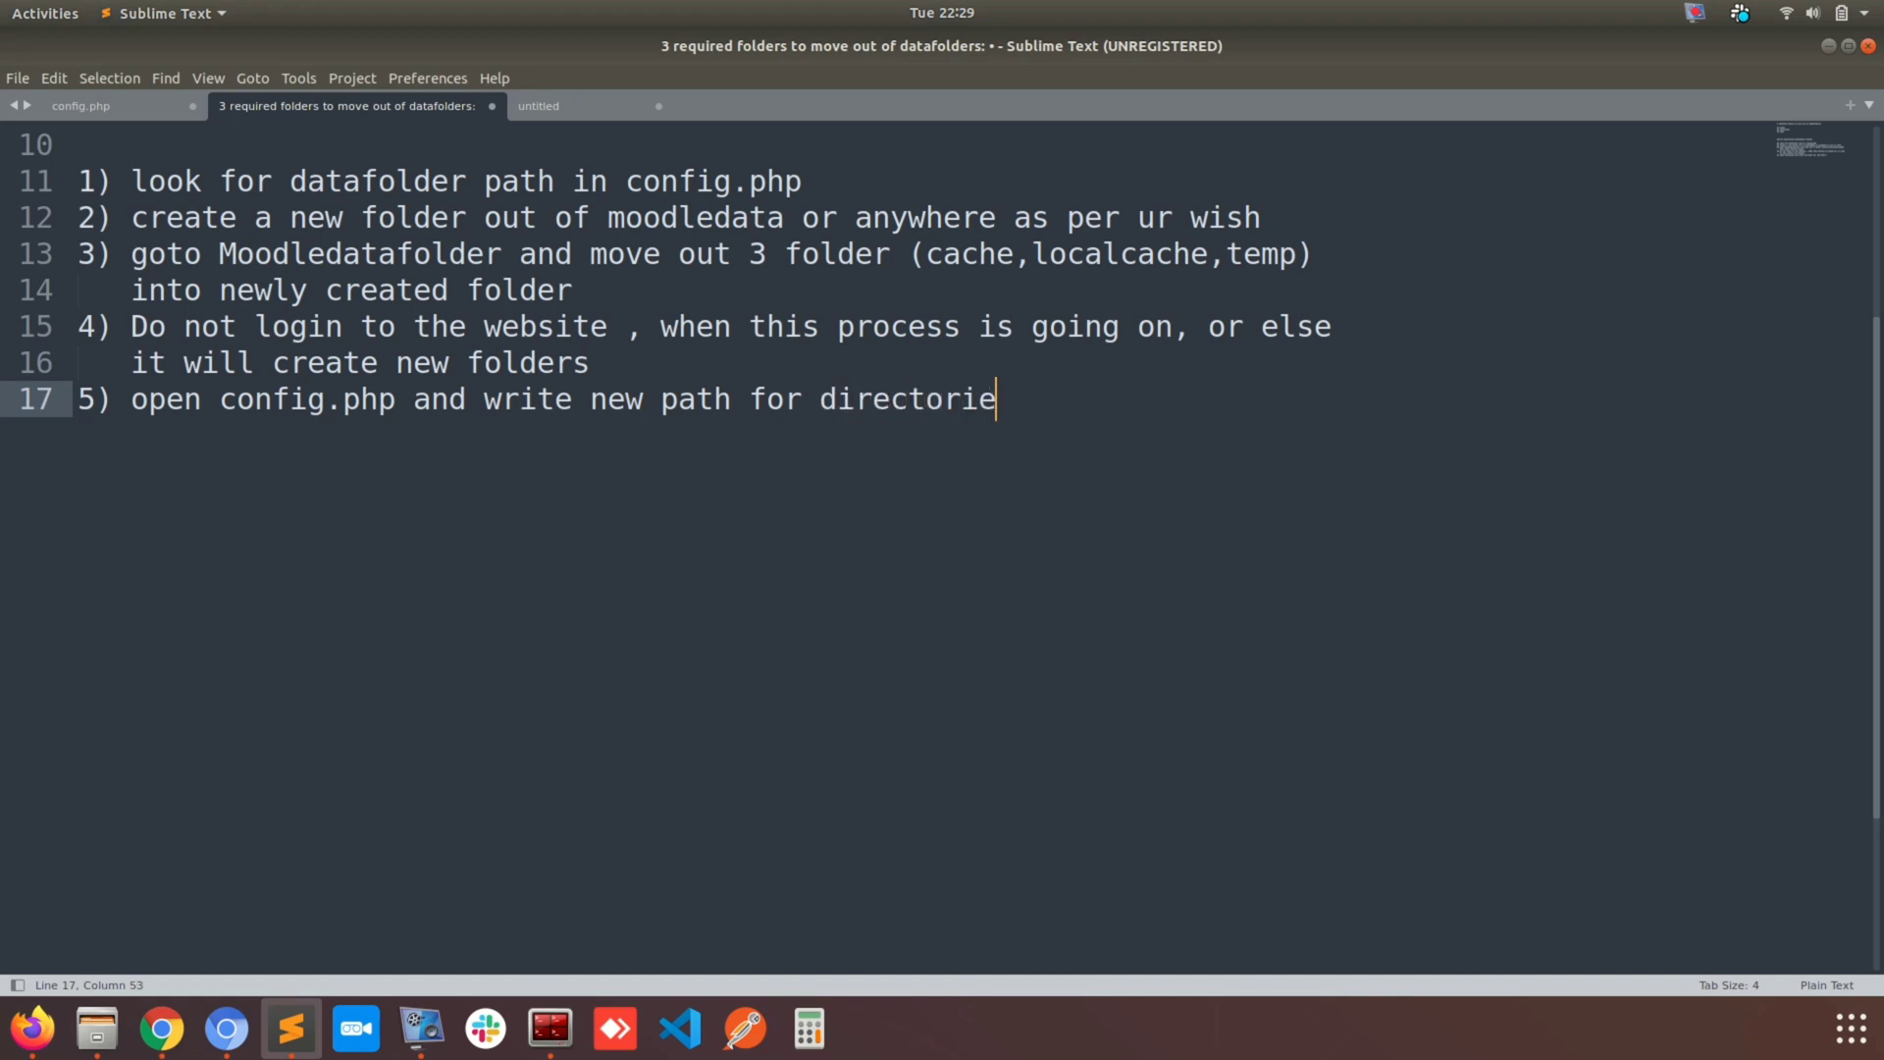
pyautogui.write('s ()')
pyautogui.write('a')
pyautogui.press('BackSpace')
pyautogui.write('cache')
pyautogui.write(', localc')
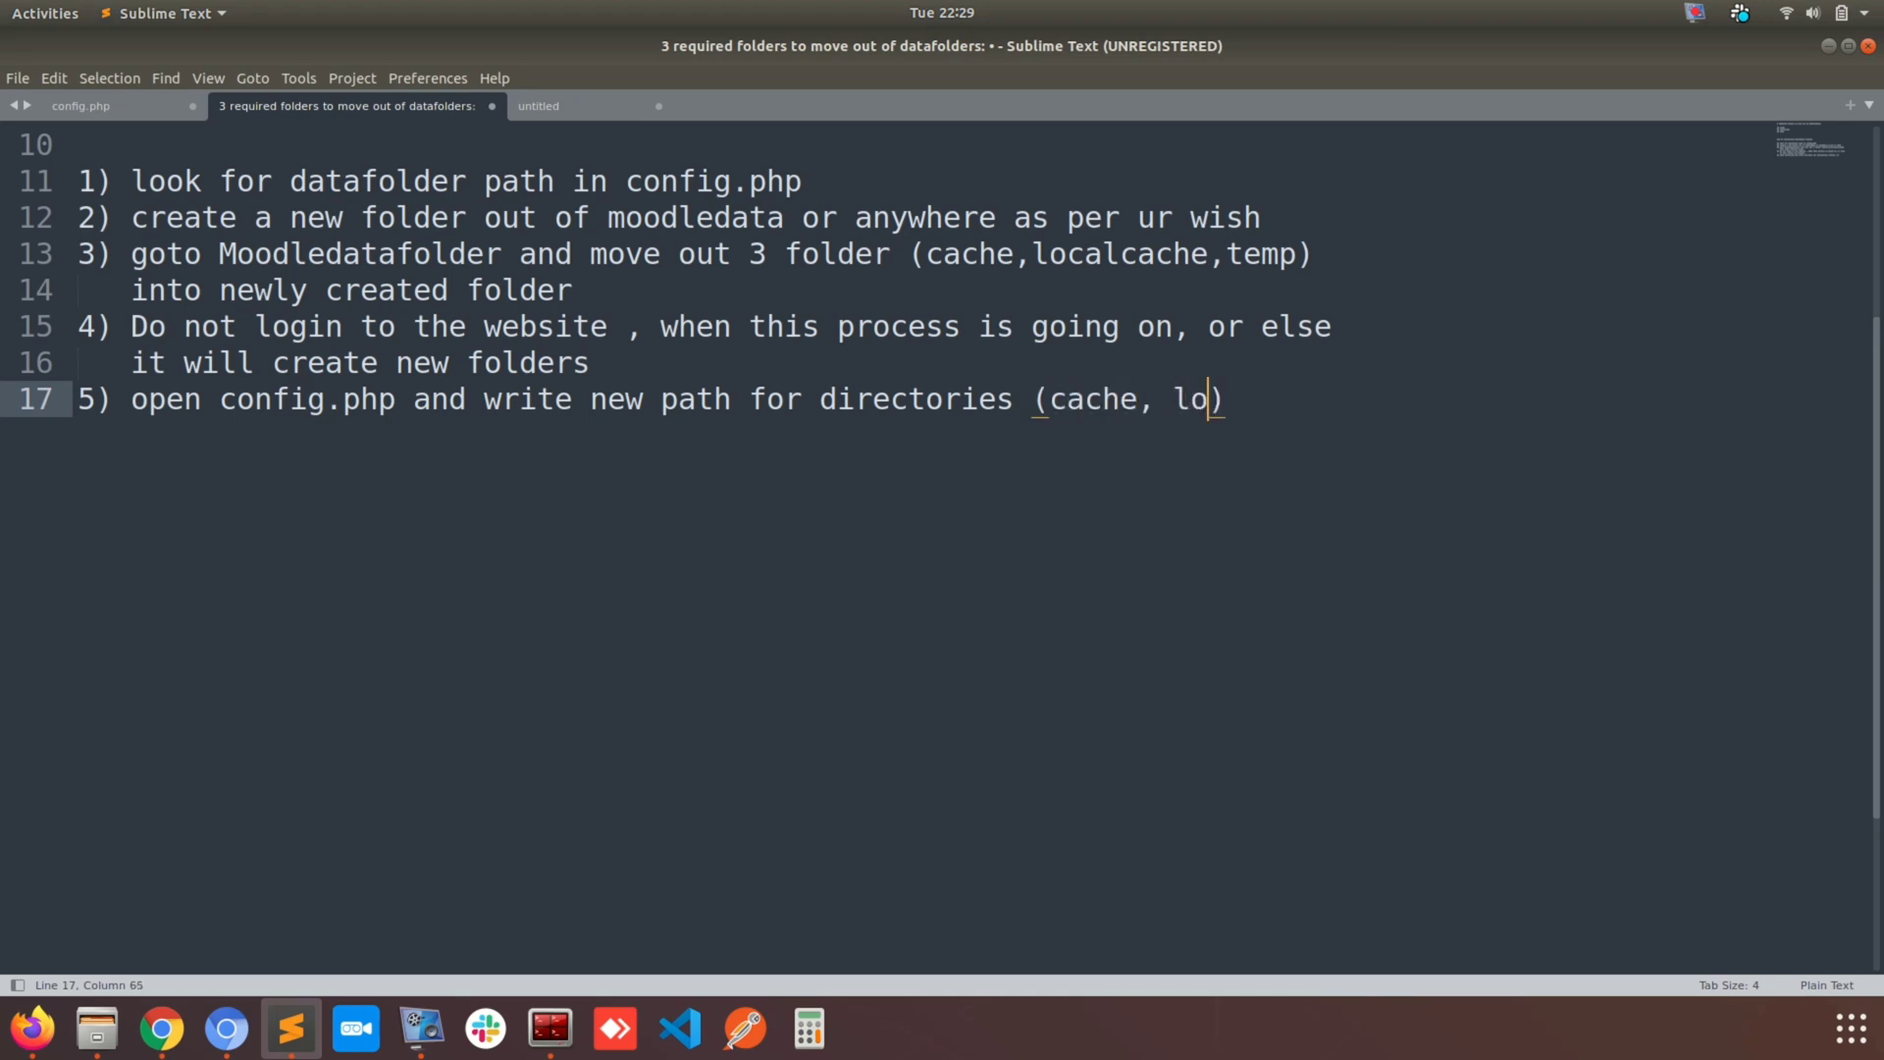
pyautogui.write('ache, te')
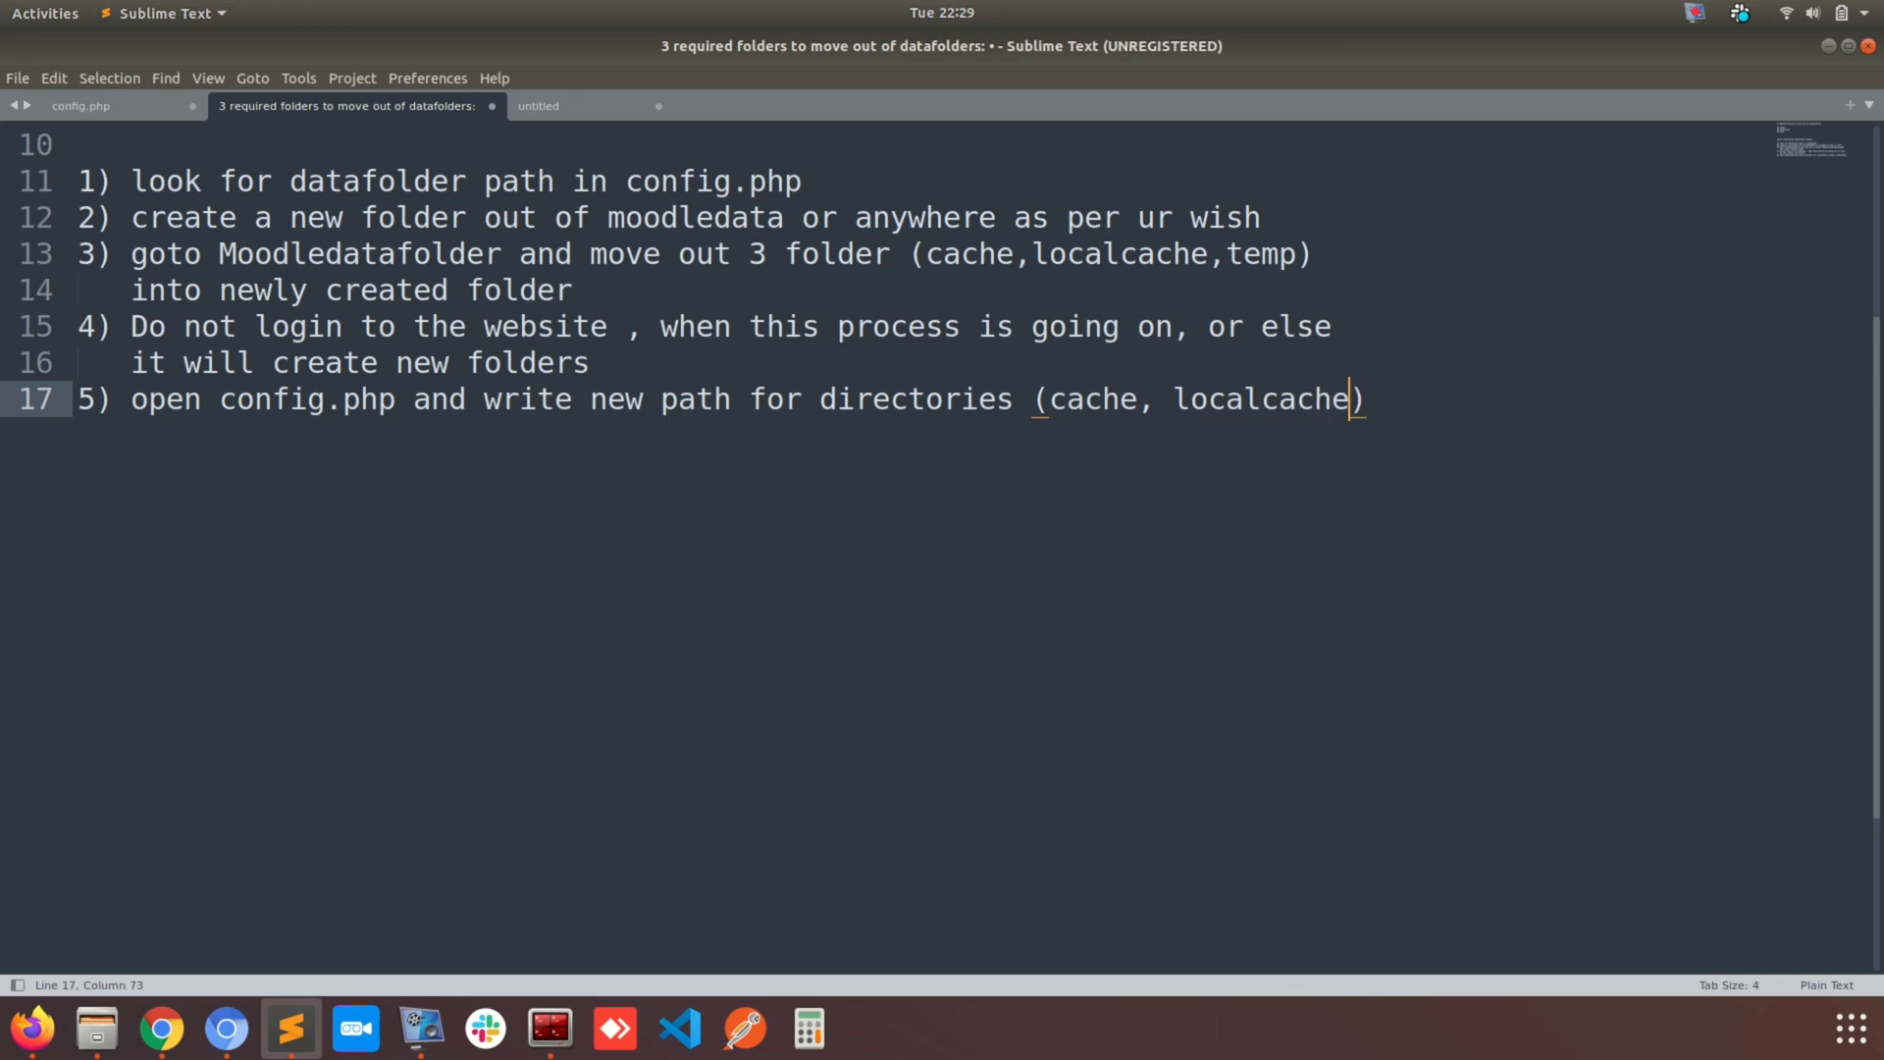
pyautogui.write('mp')
# Add the note line "6) optional - purge old caches as admin" below item 5.
pyautogui.press('Return')
pyautogui.write('6')
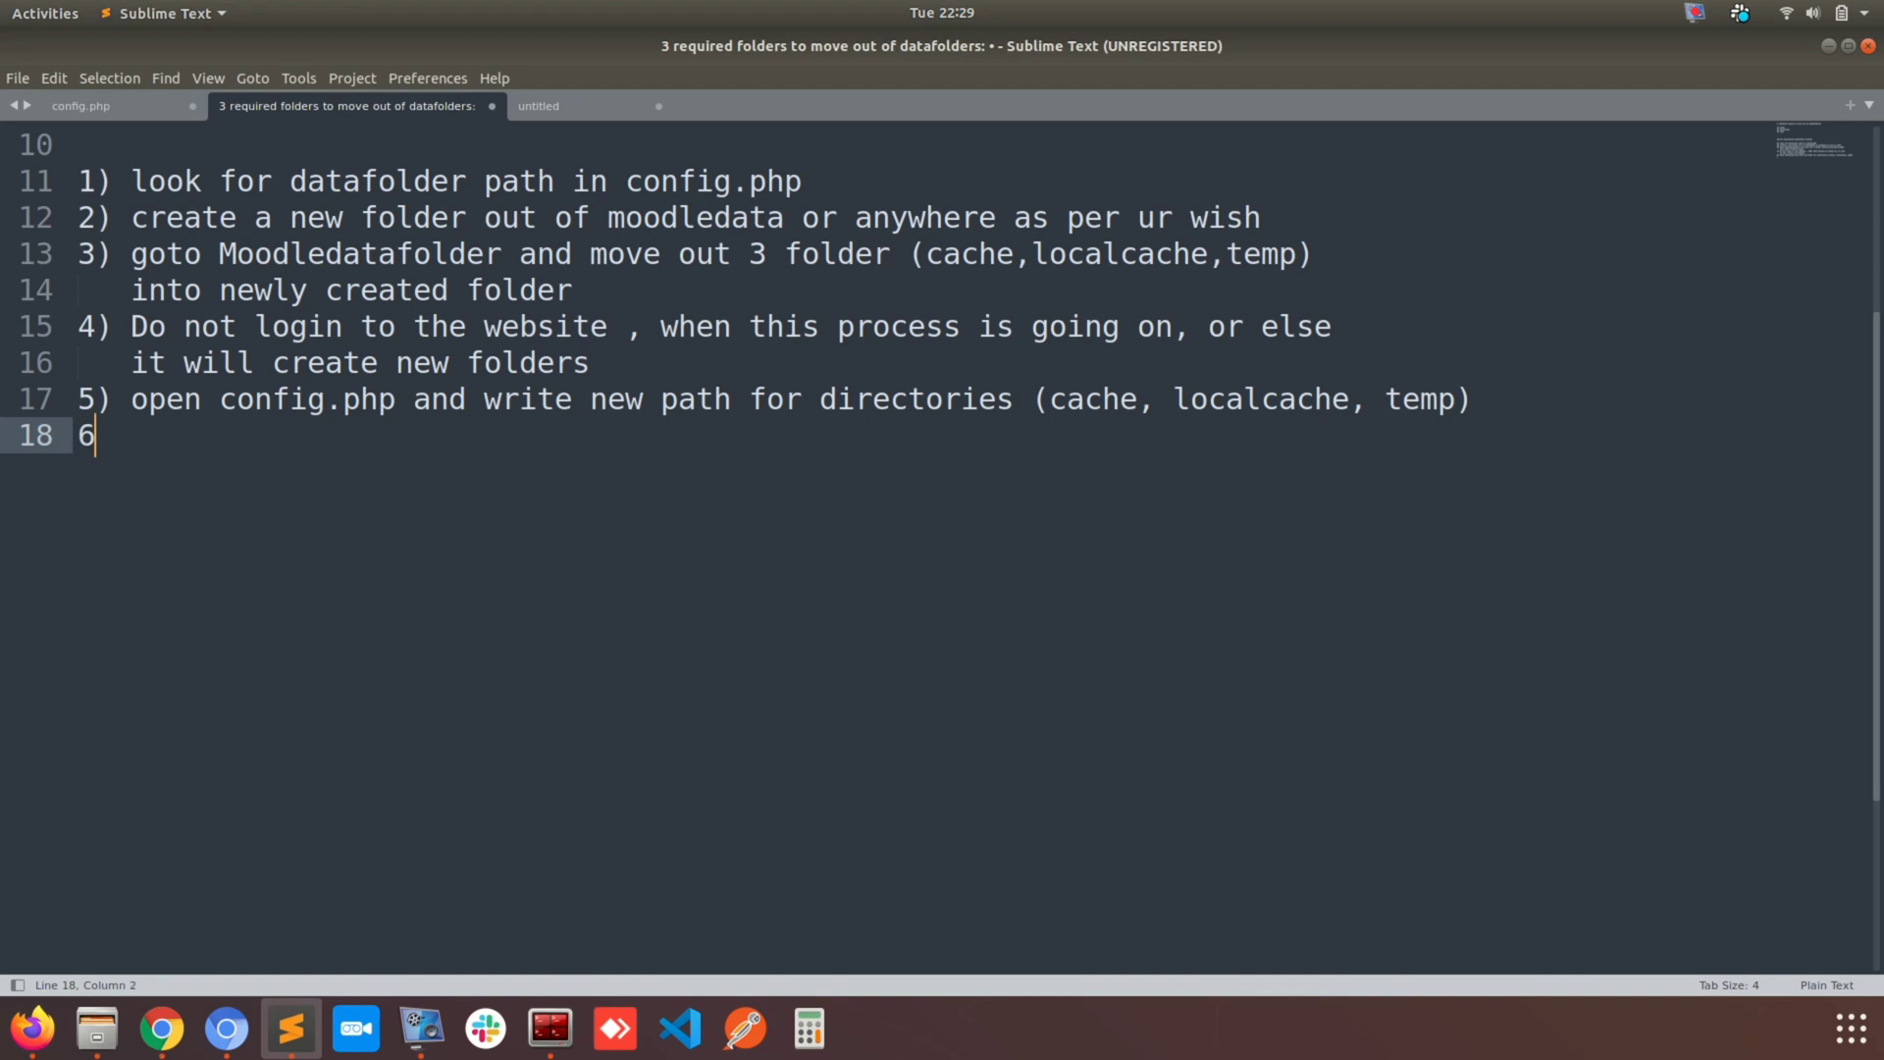
pyautogui.write(') optional - pu')
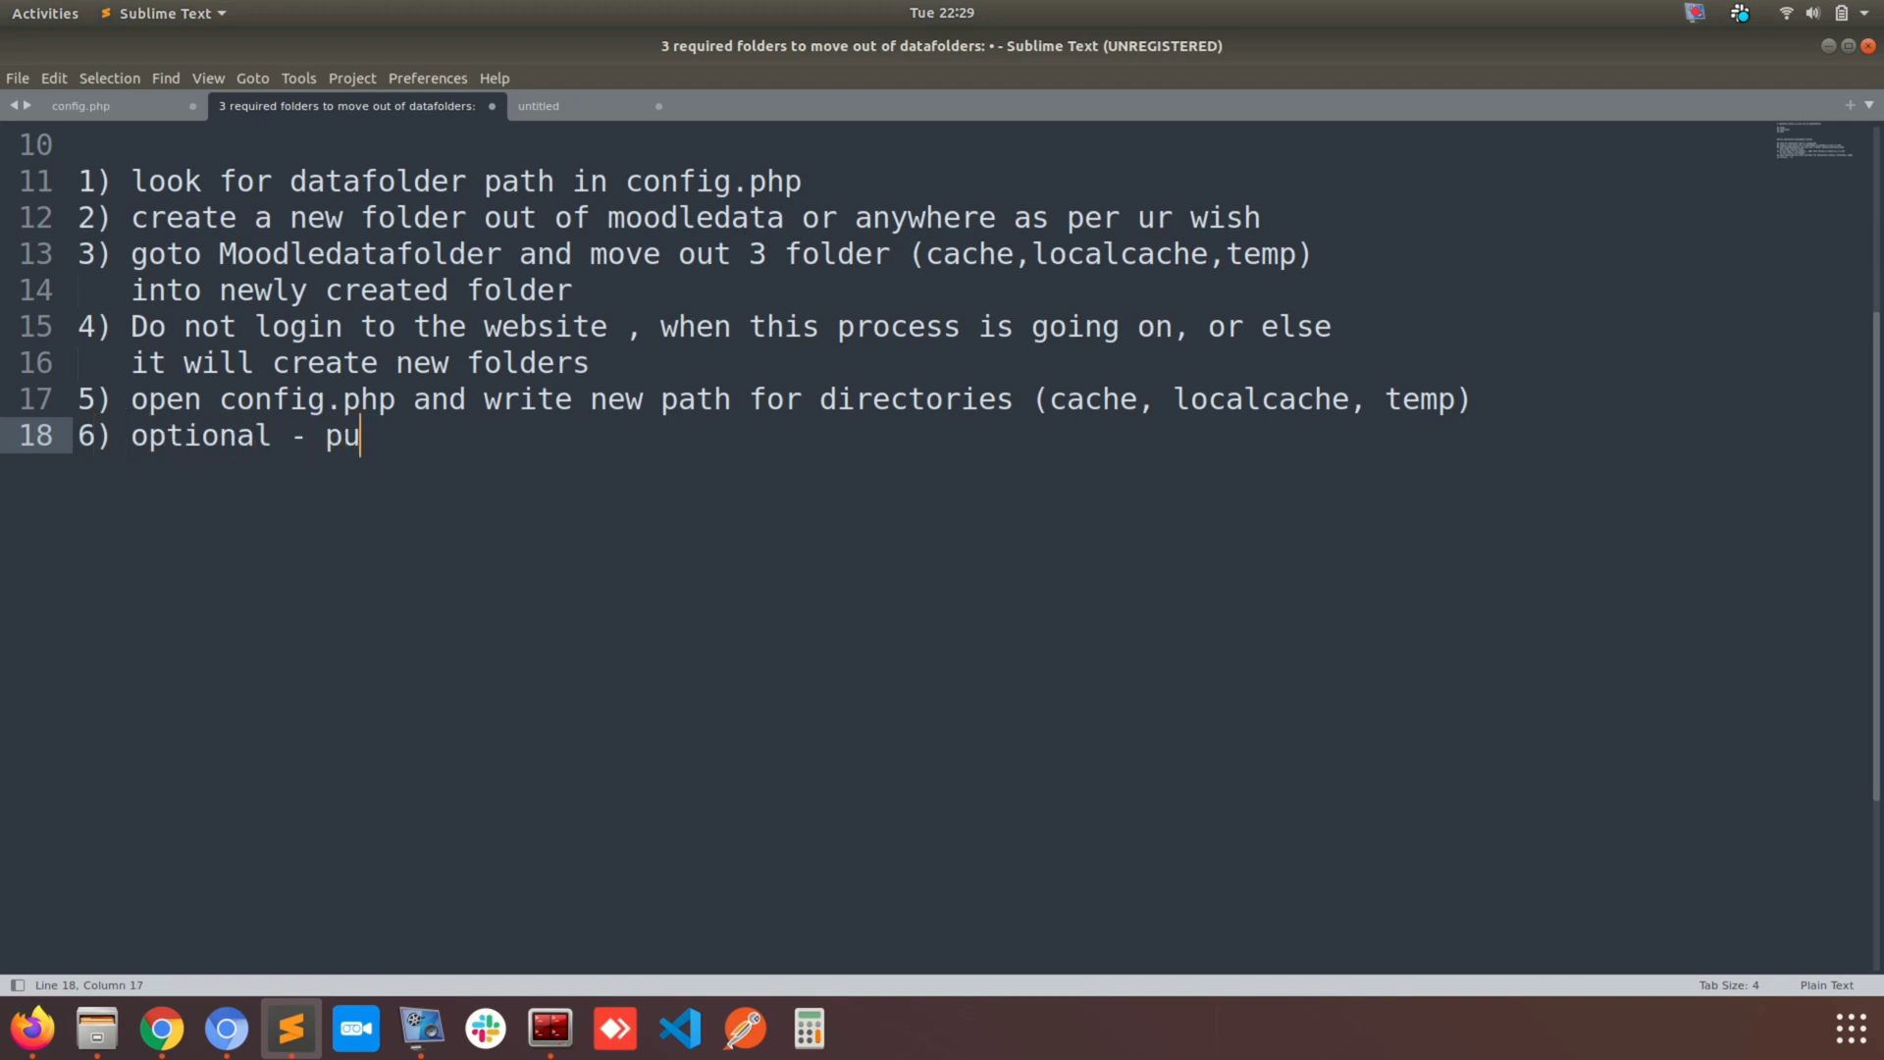
pyautogui.write('rge old caches')
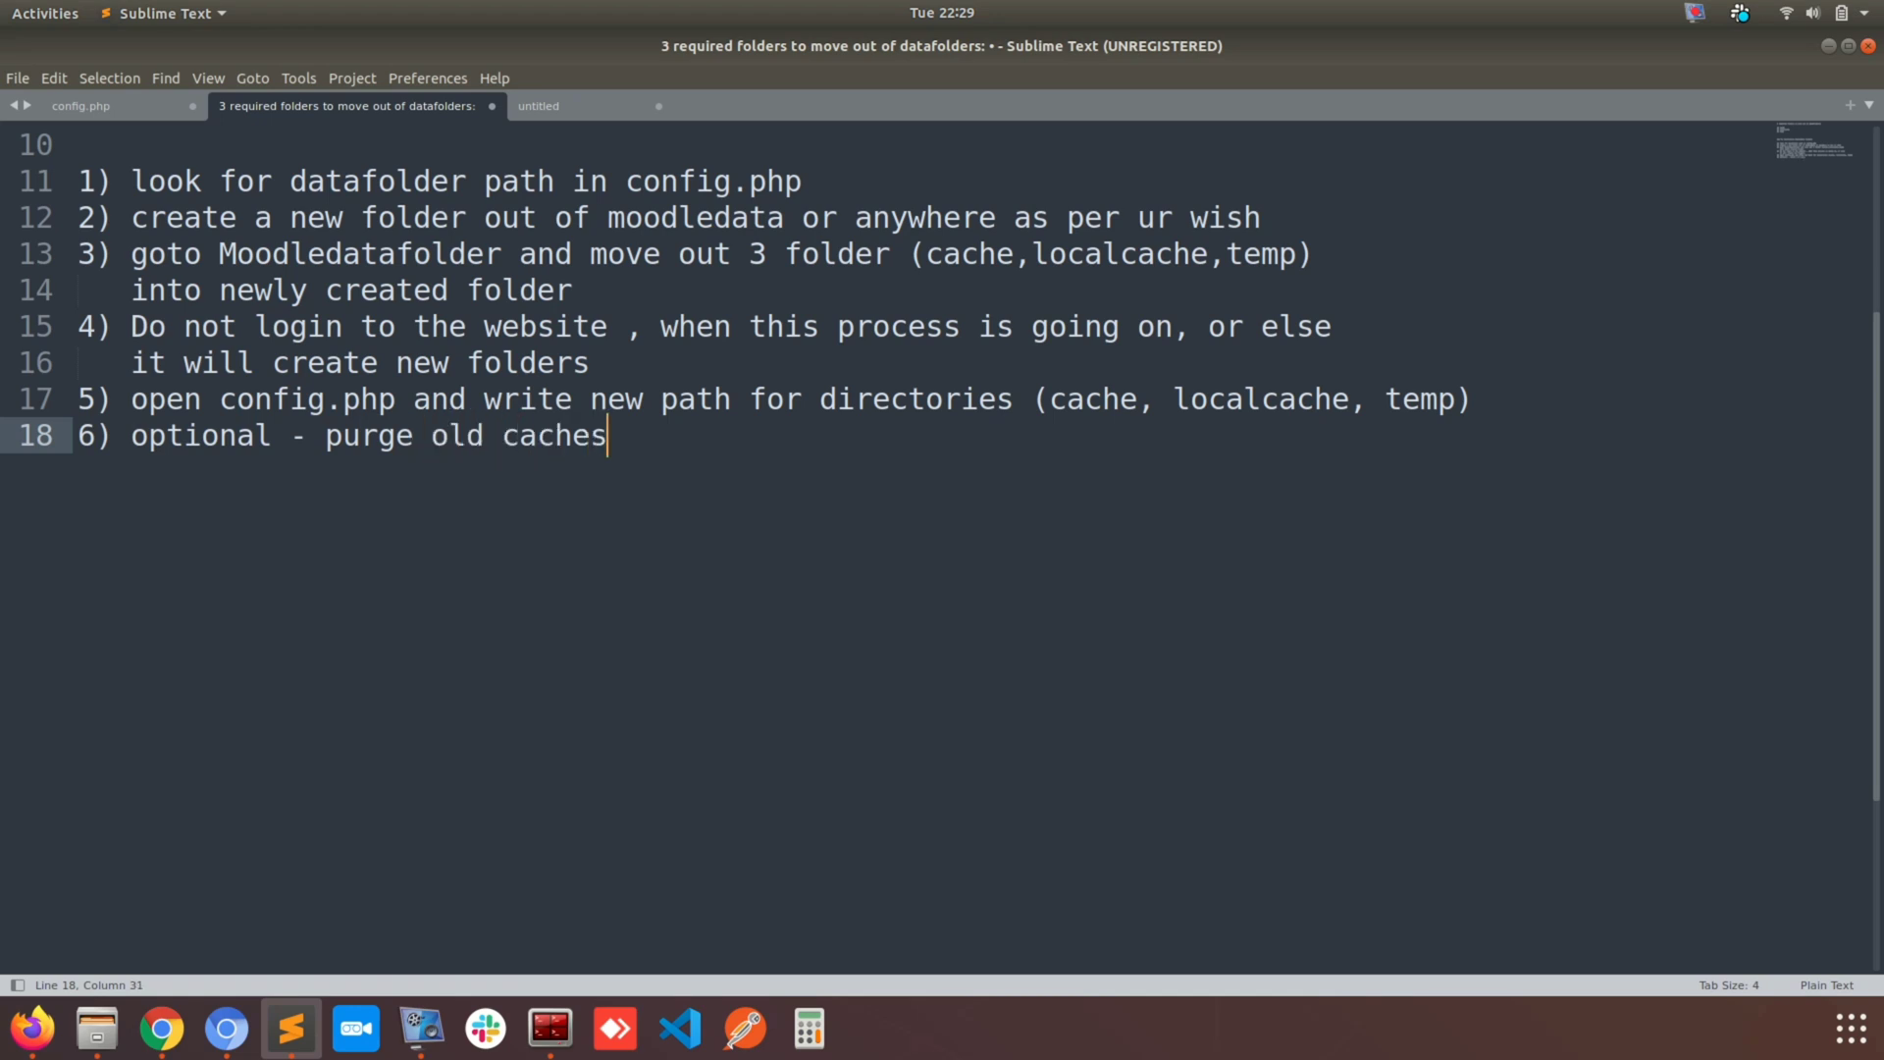
pyautogui.write(' as admin')
# Switch to Chrome and purge all caches from the examhooks site's Development administration options.
pyautogui.hotkey('alt', 'Tab')
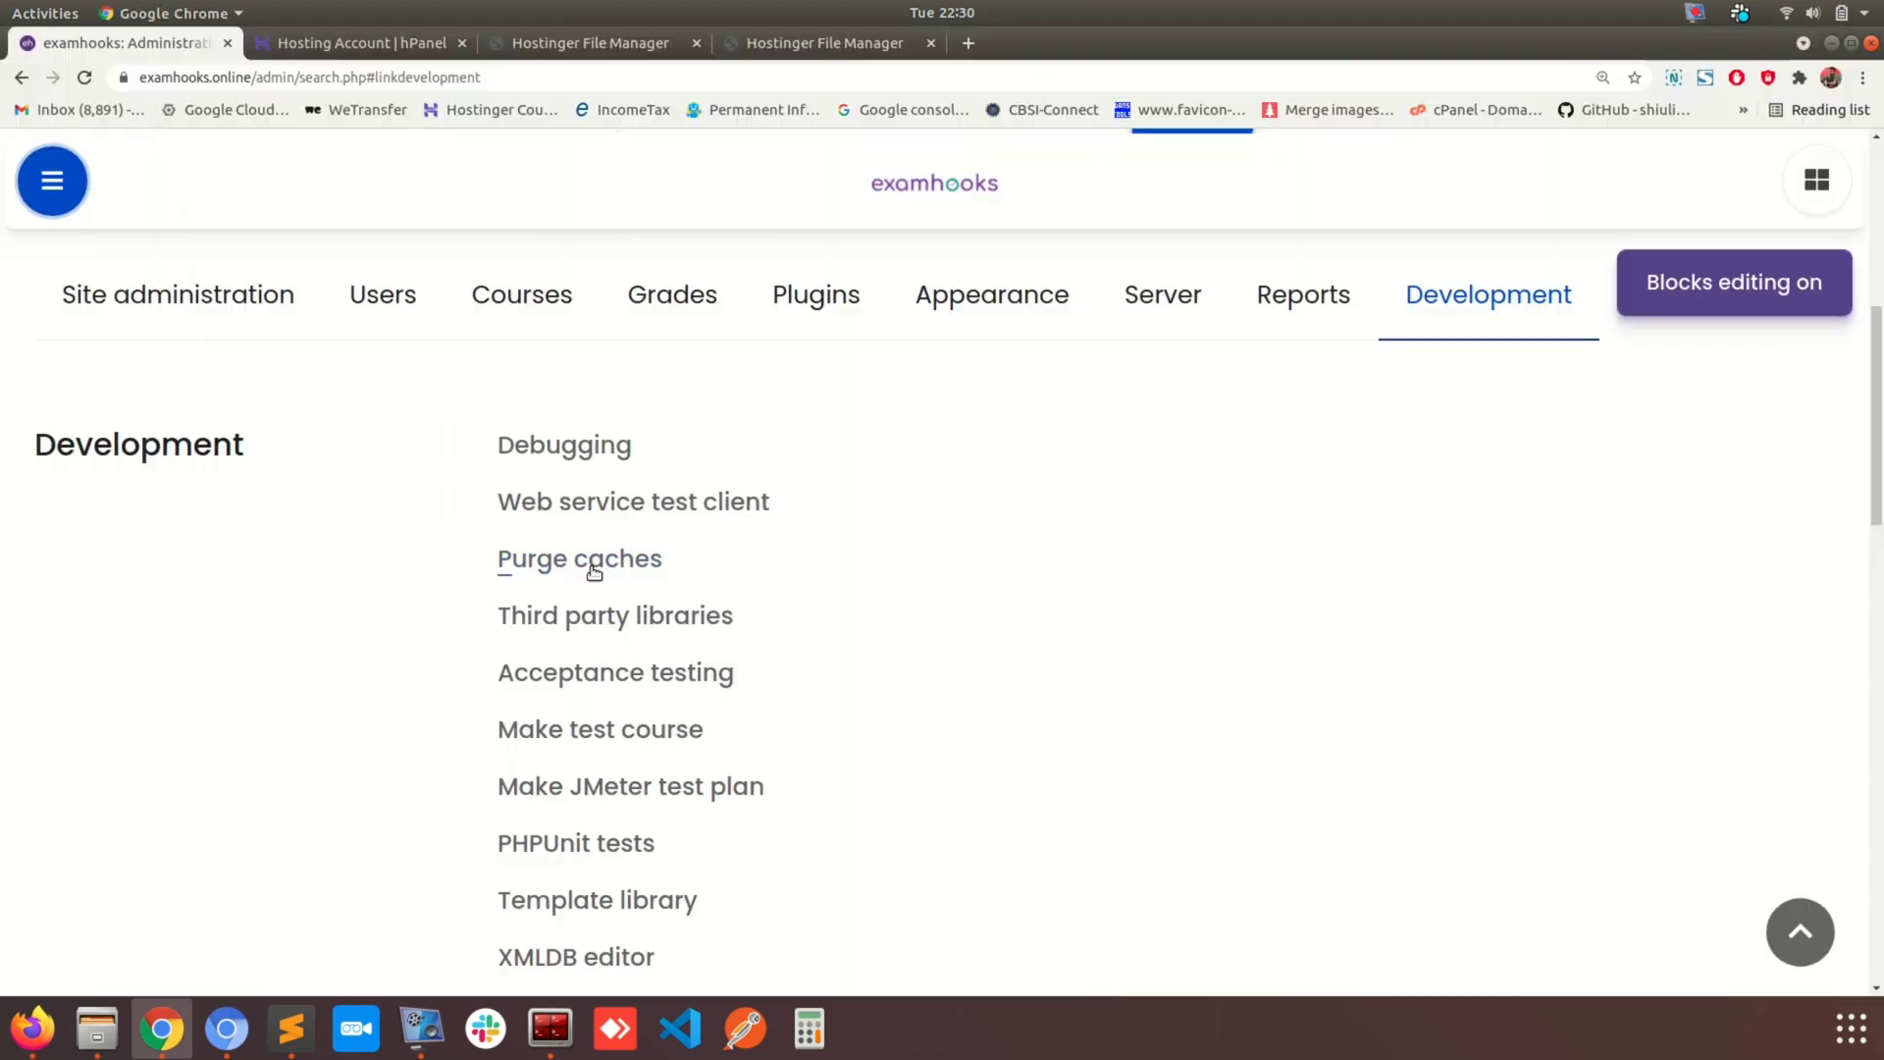
pyautogui.click(592, 564)
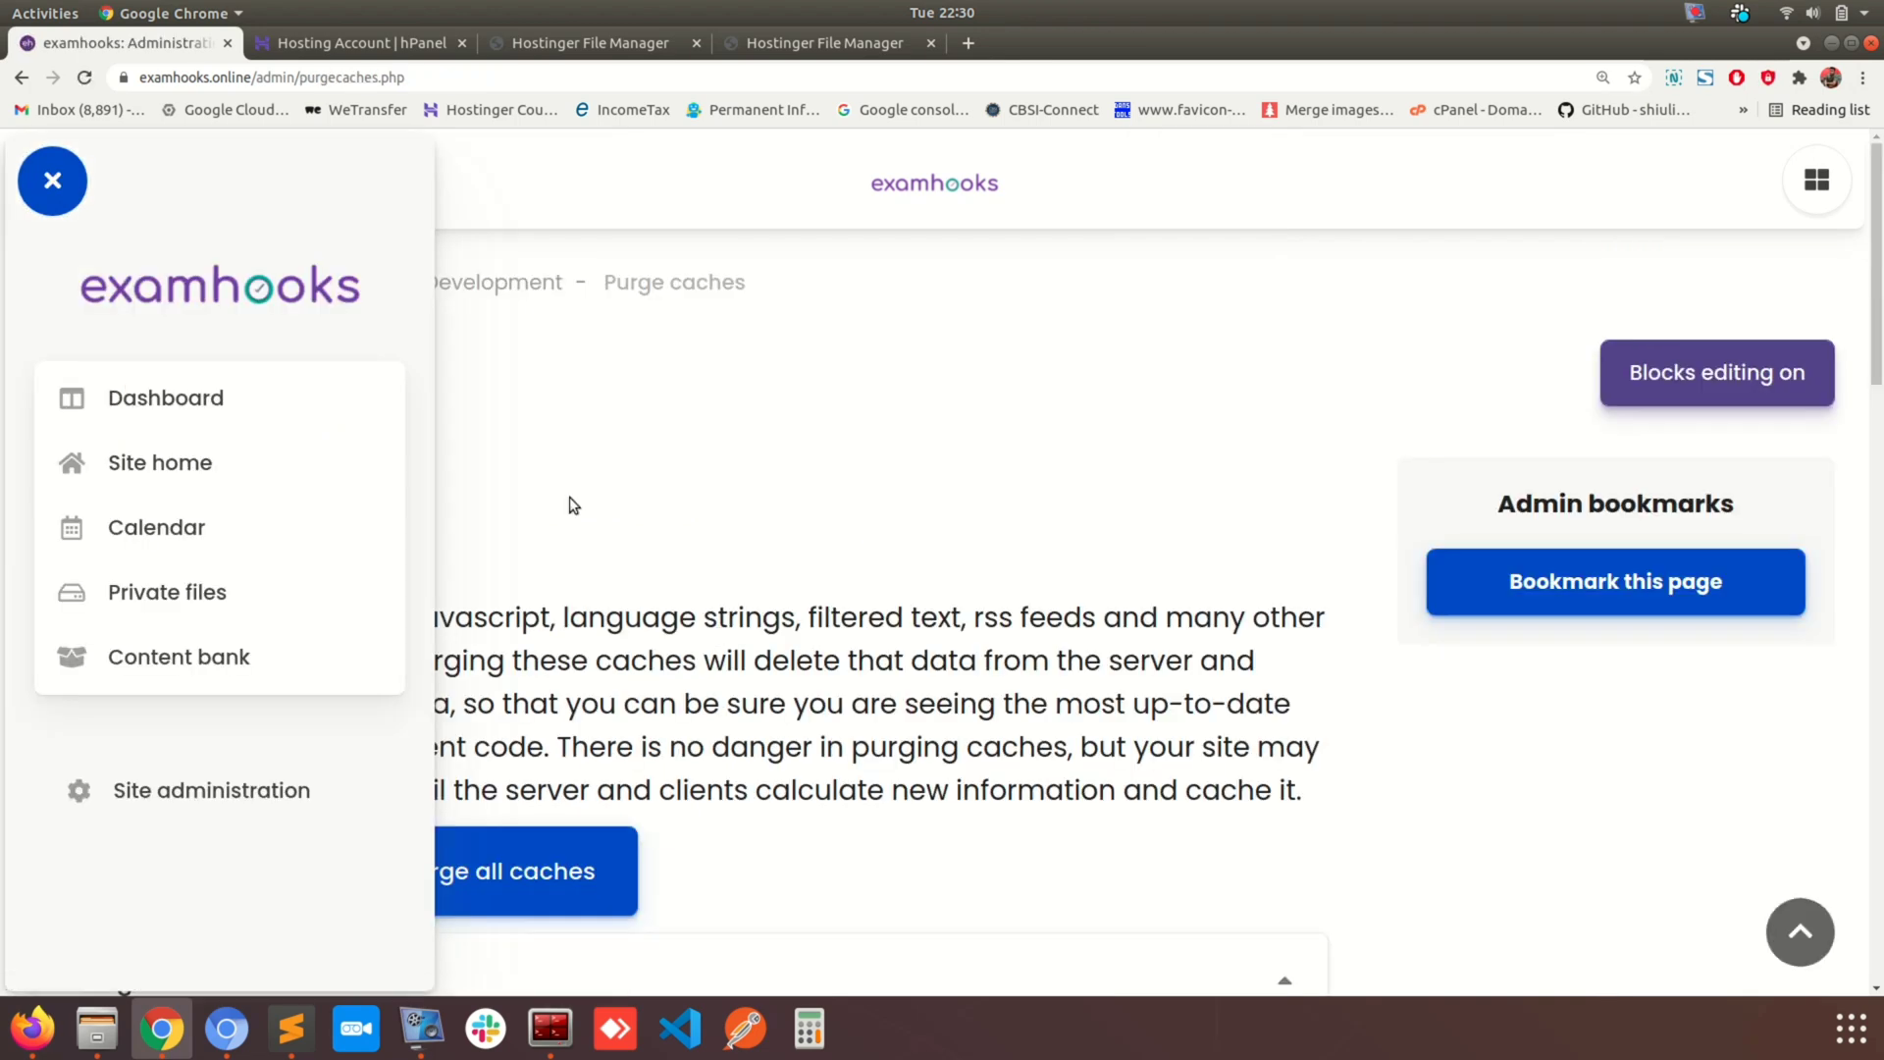
pyautogui.click(52, 180)
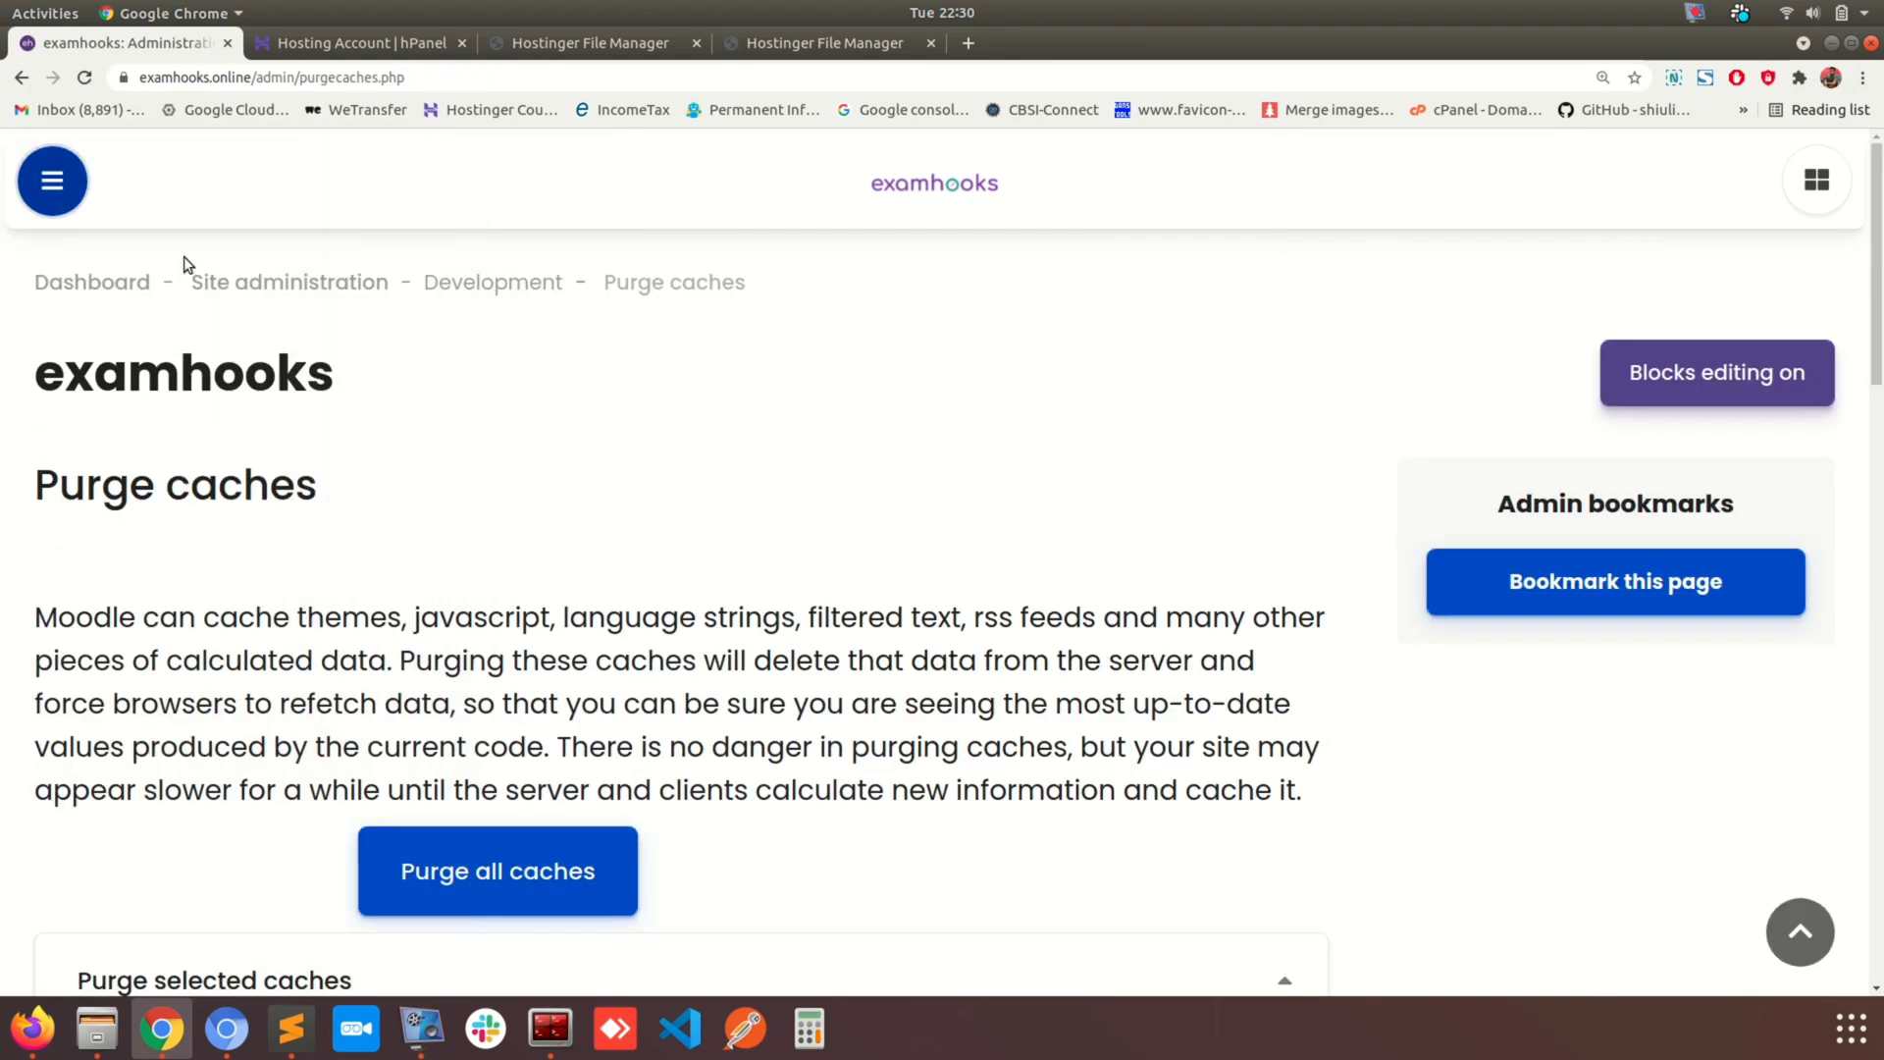
pyautogui.click(494, 866)
# Reduce the browser zoom of the Purge caches page to 125%.
pyautogui.click(1863, 78)
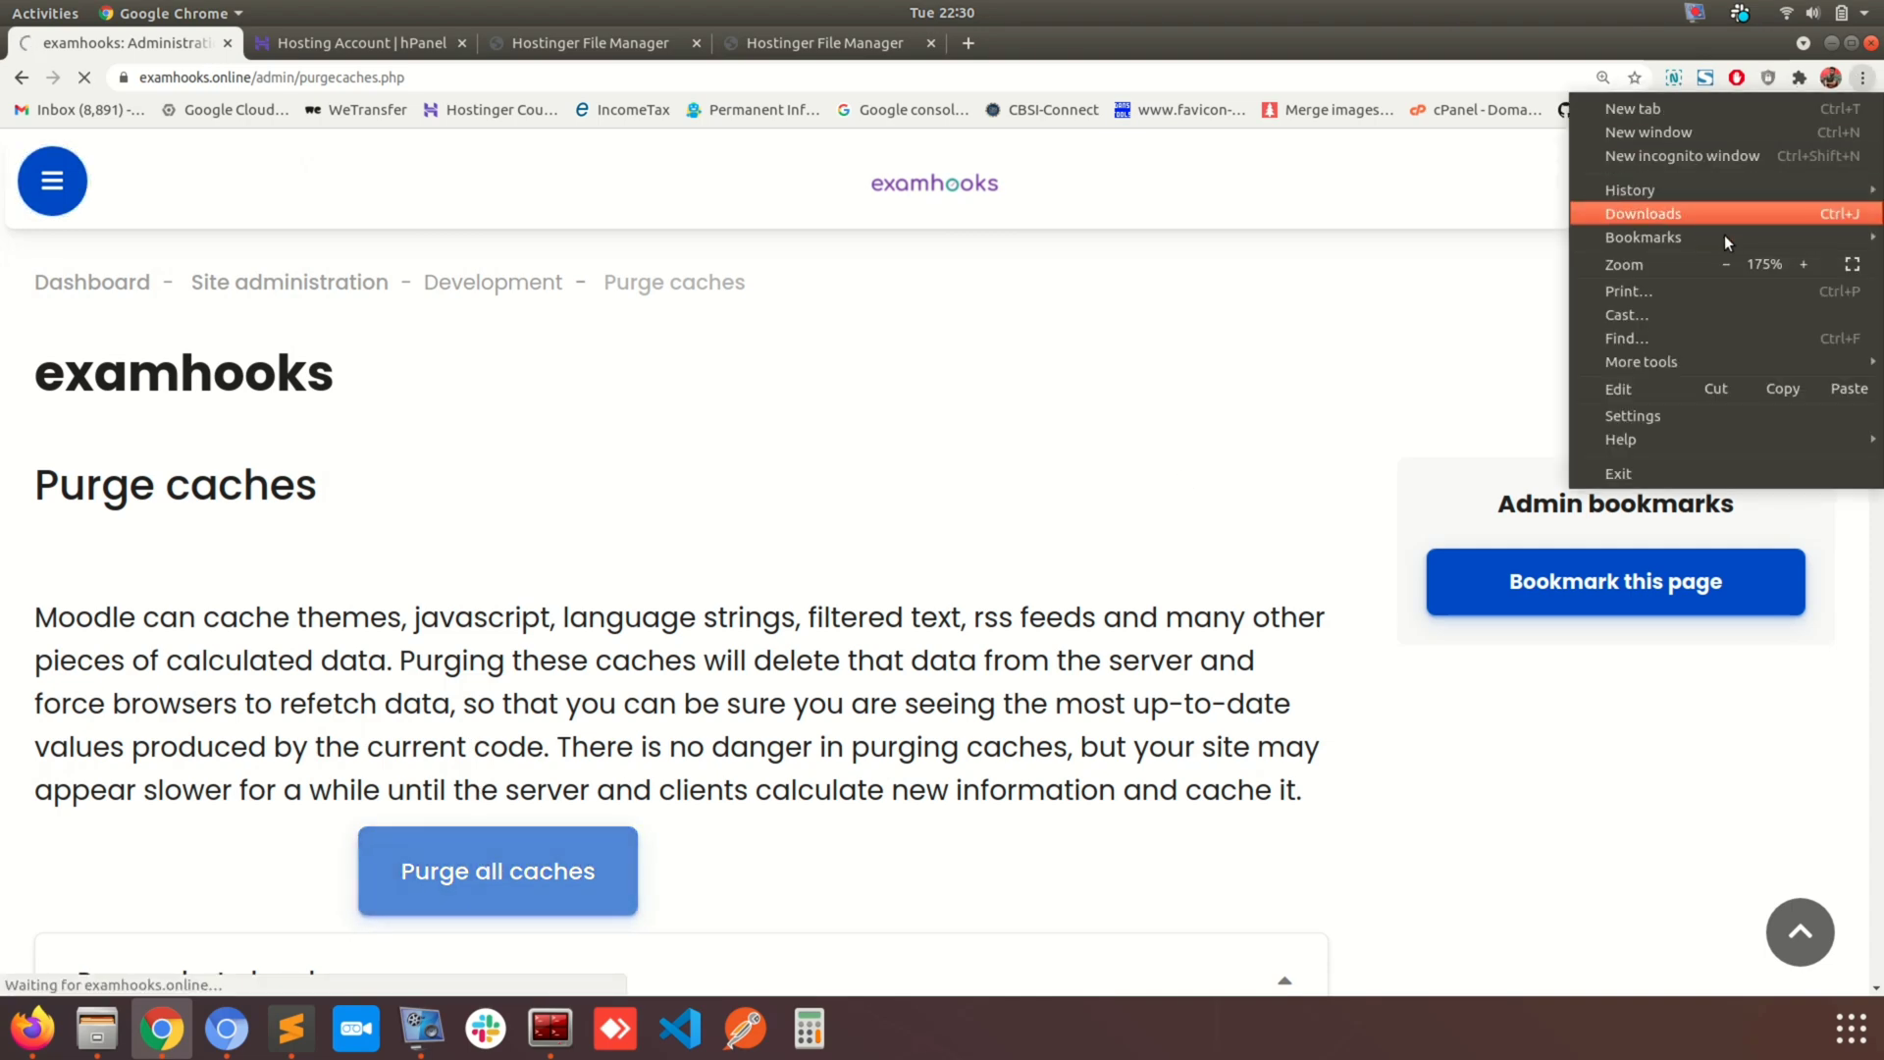
pyautogui.click(1726, 266)
pyautogui.click(1725, 266)
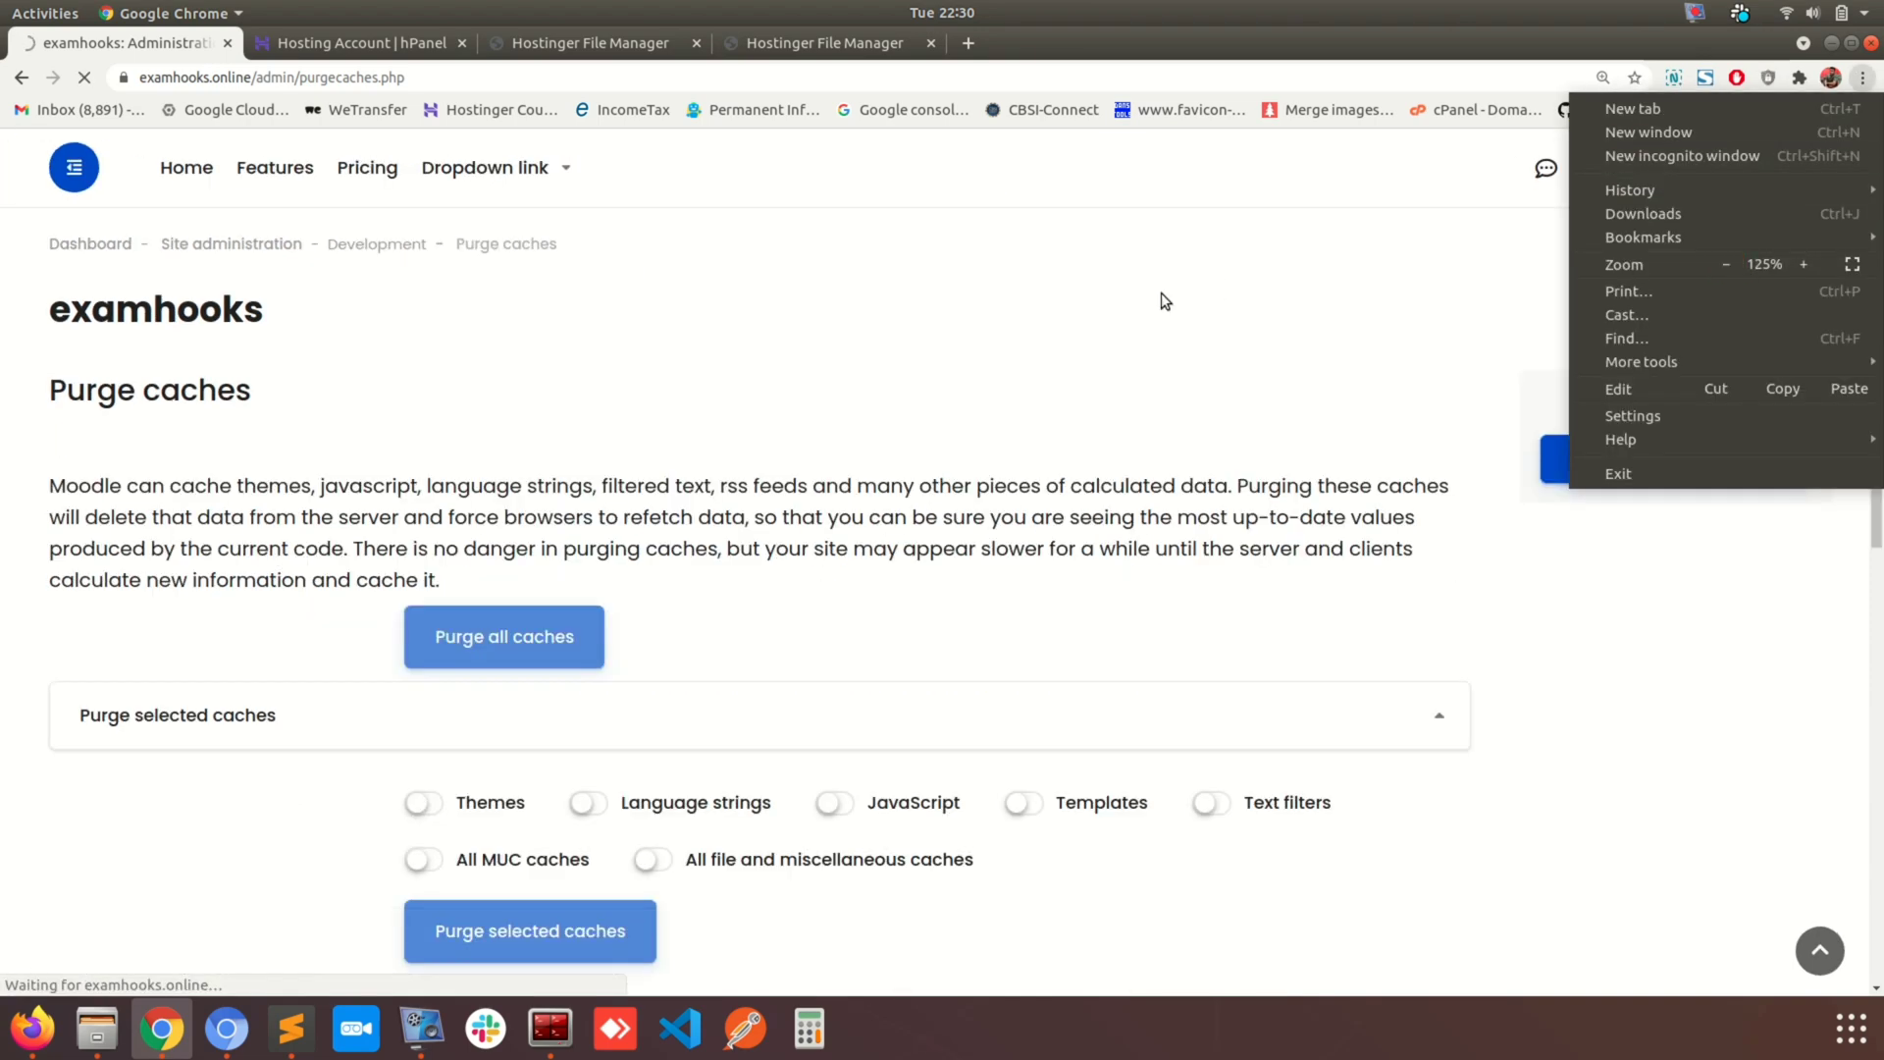
pyautogui.click(1162, 292)
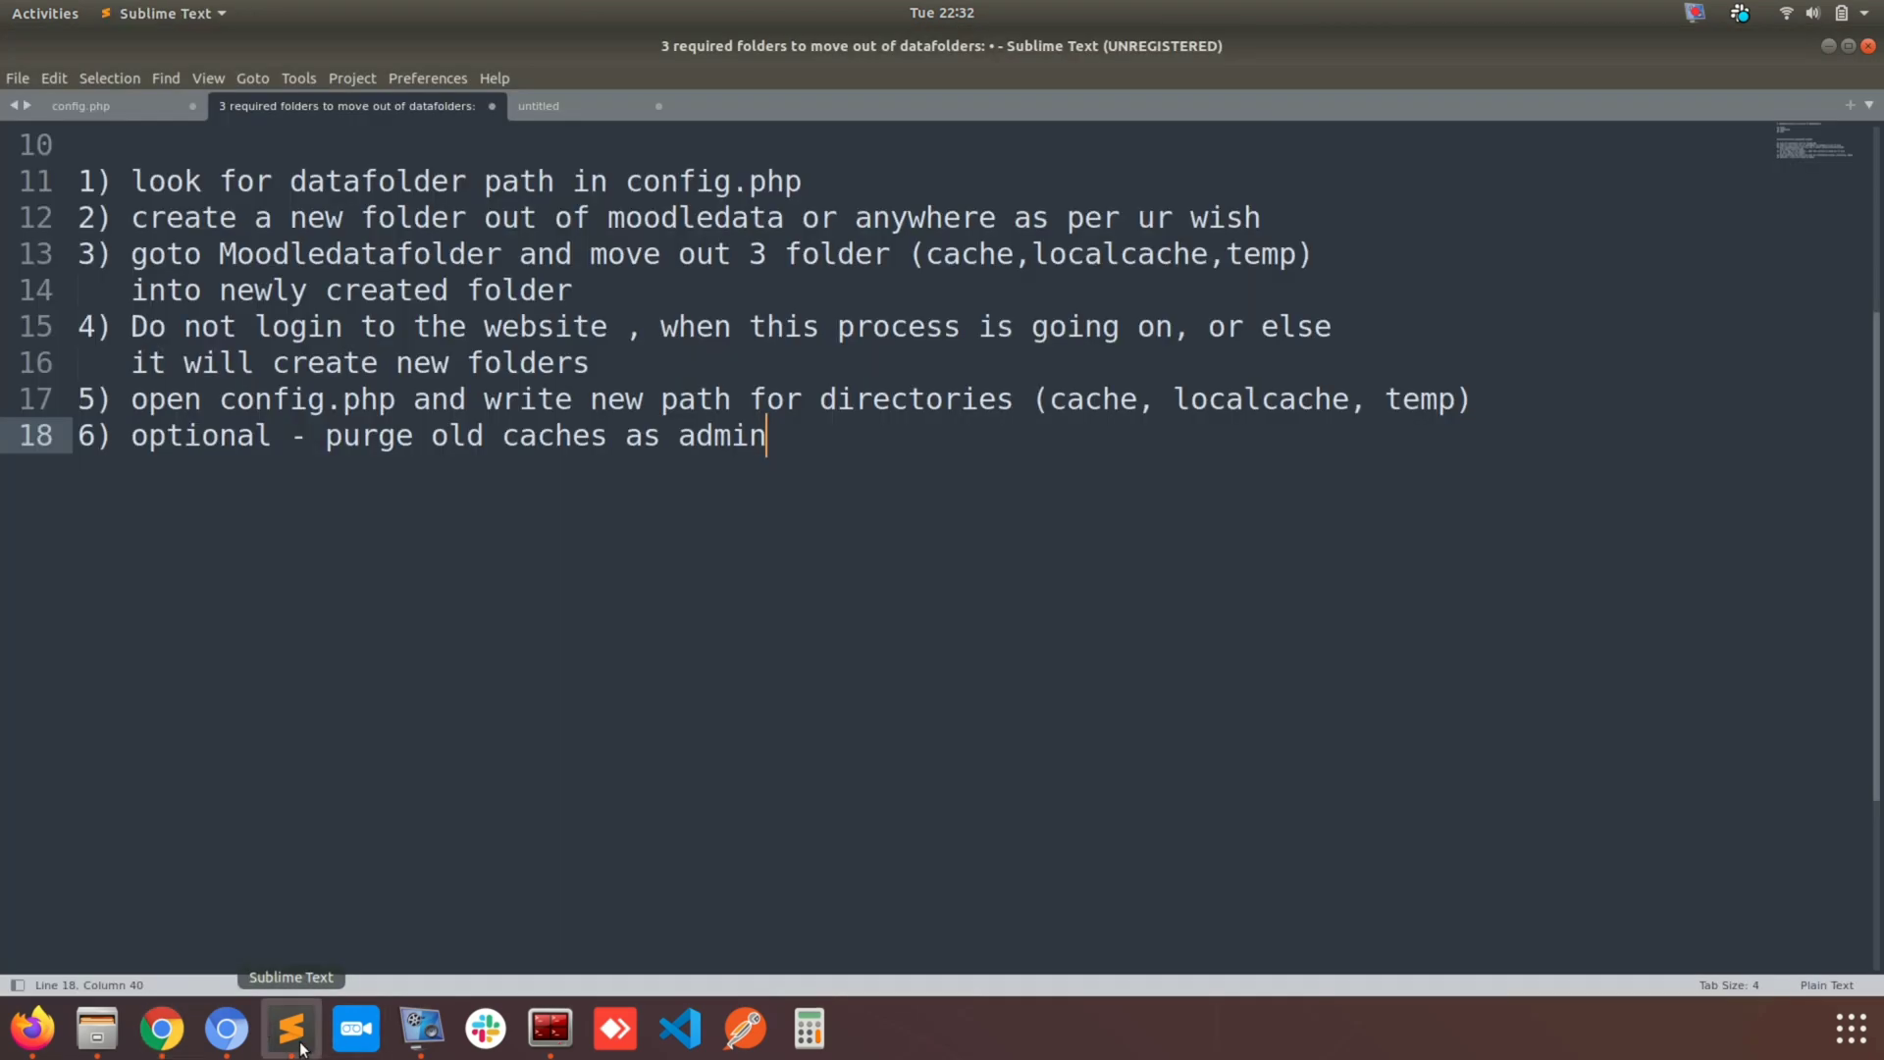
# Switch to the Sublime Text notes and review item 6, "optional - purge old caches as admin".
pyautogui.click(291, 1028)
pyautogui.press('BackSpace')
pyautogui.write('n')
pyautogui.moveTo(786, 438); pyautogui.dragTo(78, 434)
pyautogui.click(161, 694)
# Switch to the Terminator window and list the itrackuatmvpdata folder's contents with ls, enlarging the terminal text.
pyautogui.hotkey('alt', 'Tab')
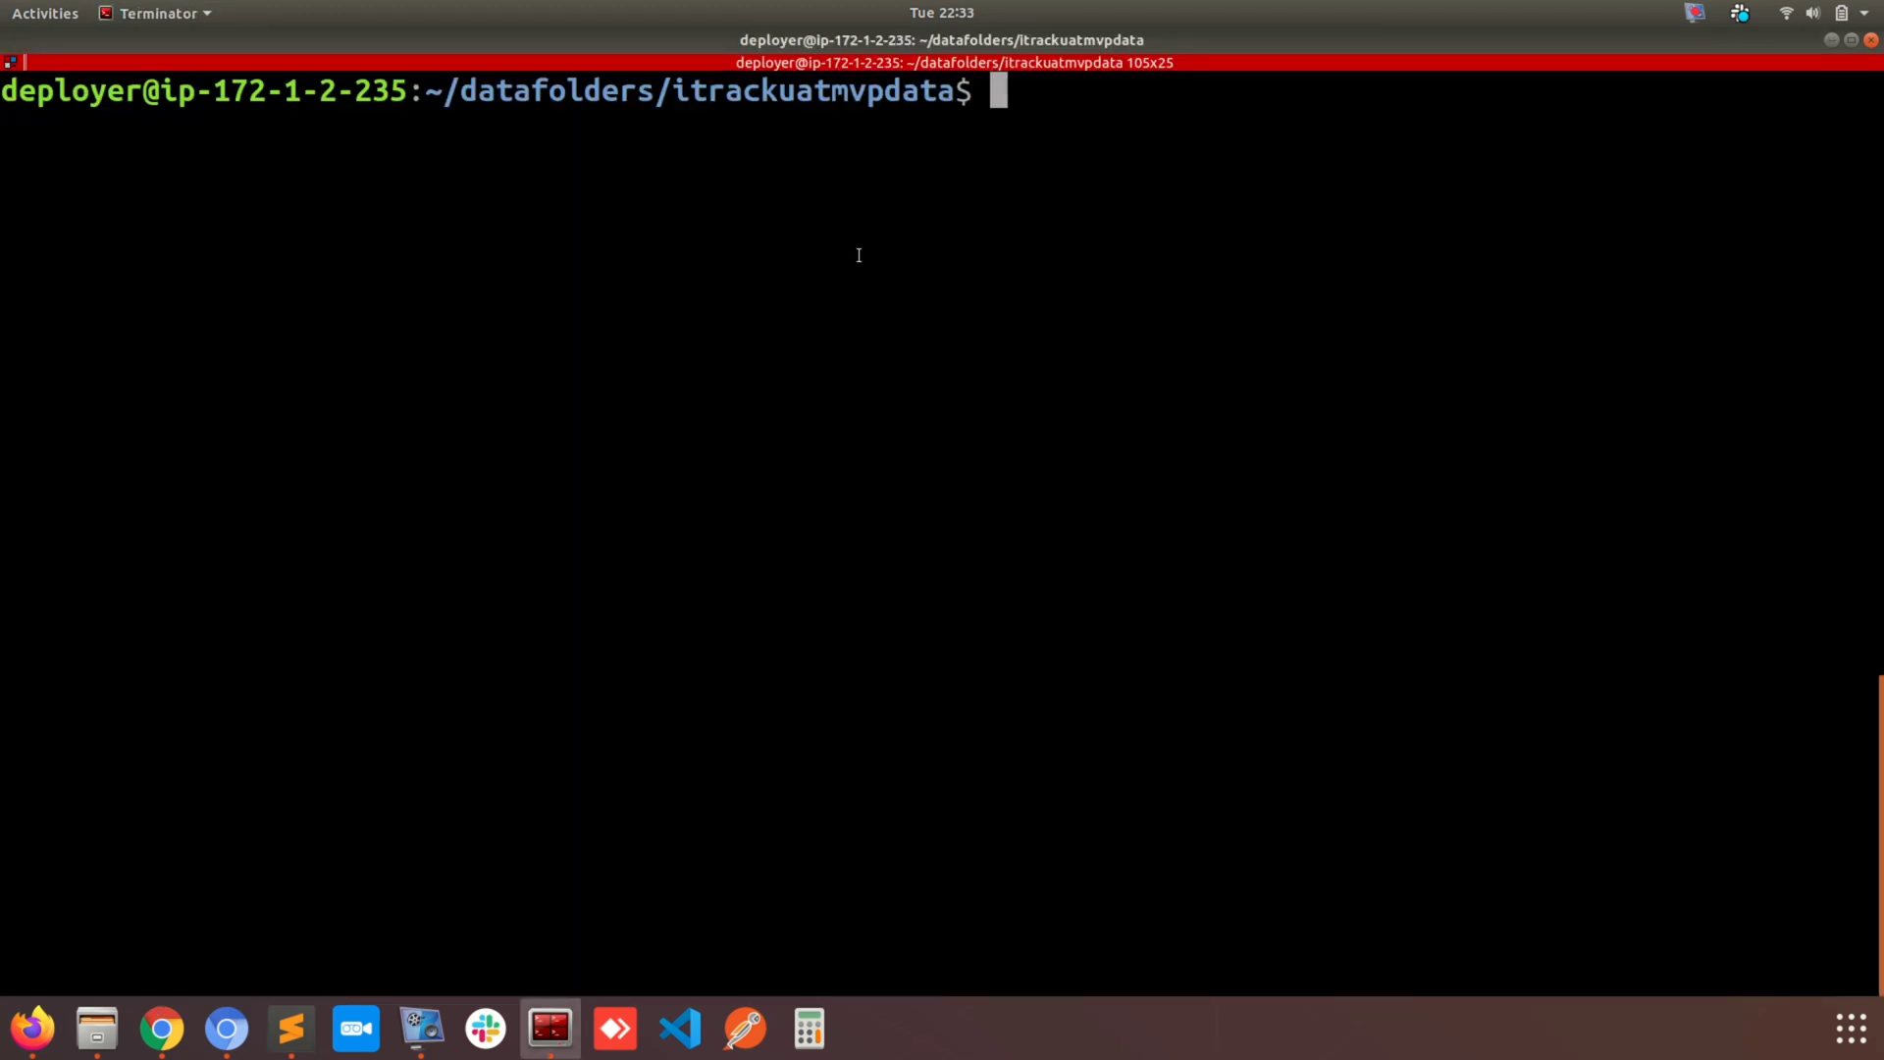
pyautogui.write('ls')
pyautogui.press('Return')
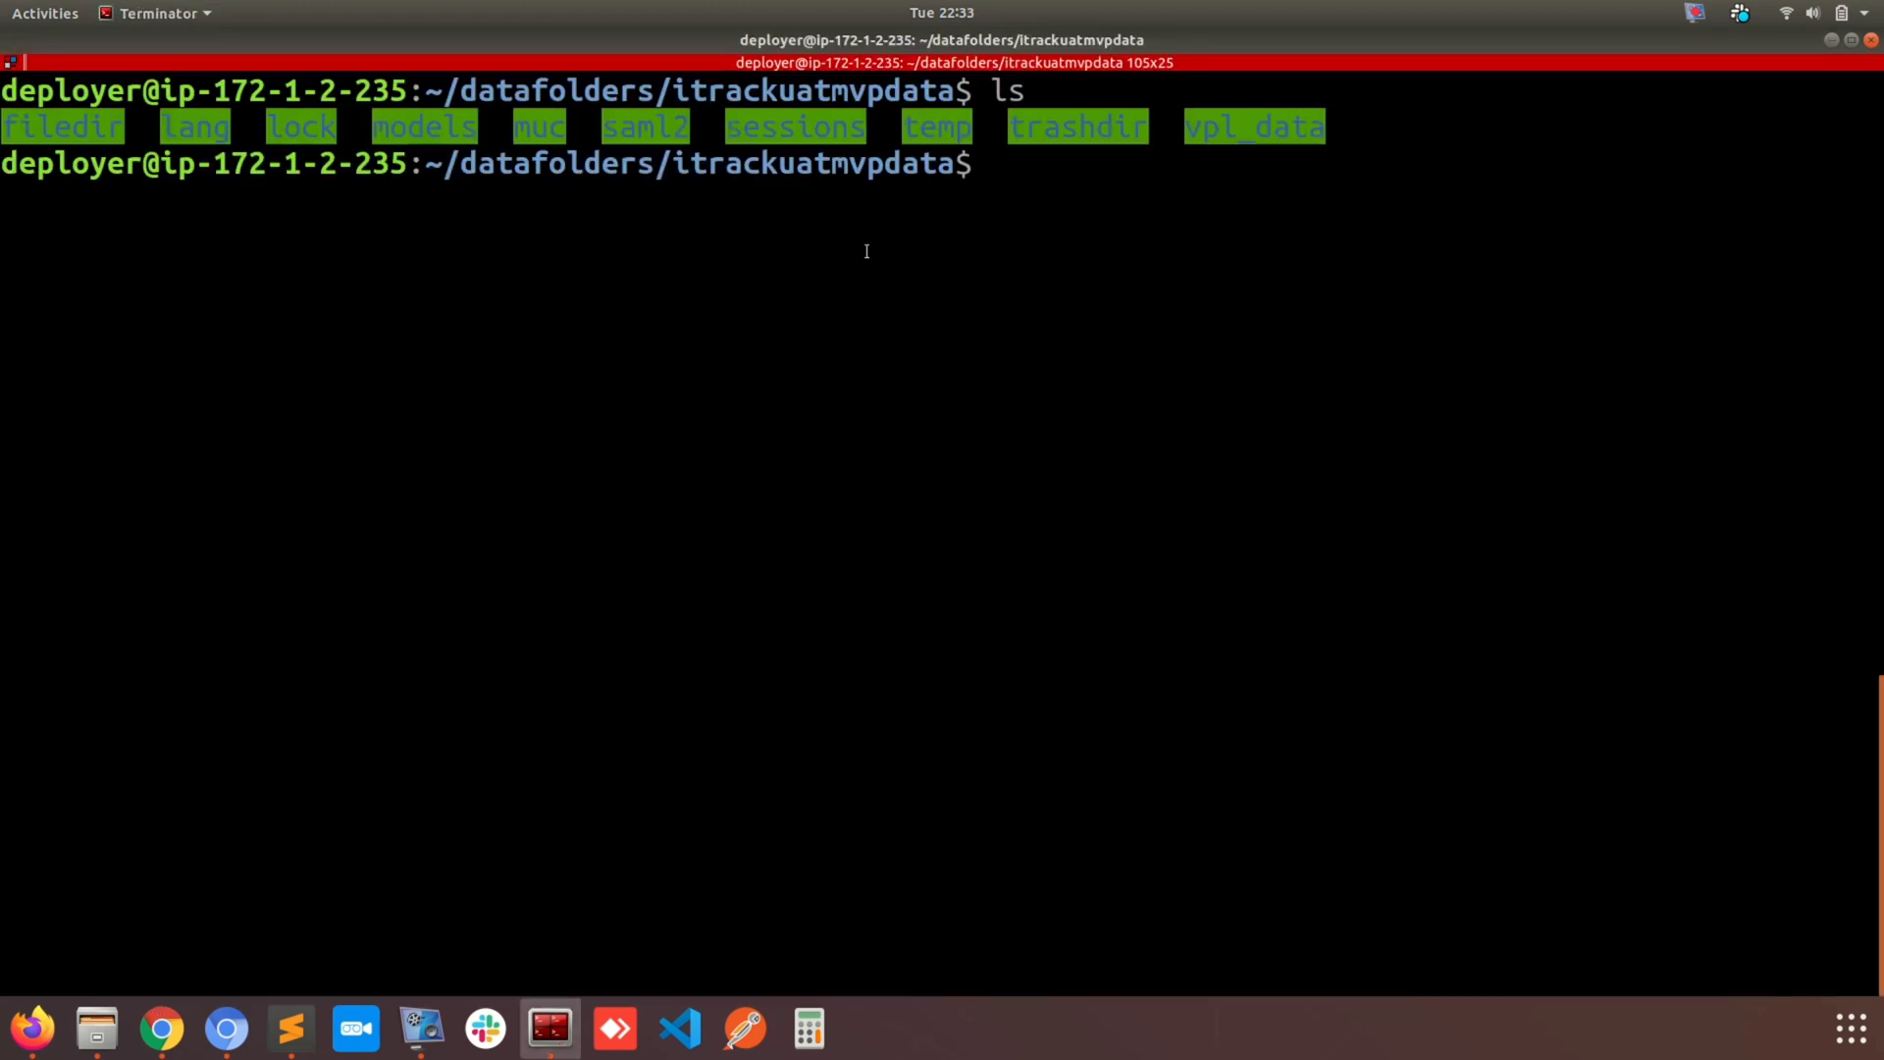
pyautogui.hotkey('ctrl', '+')
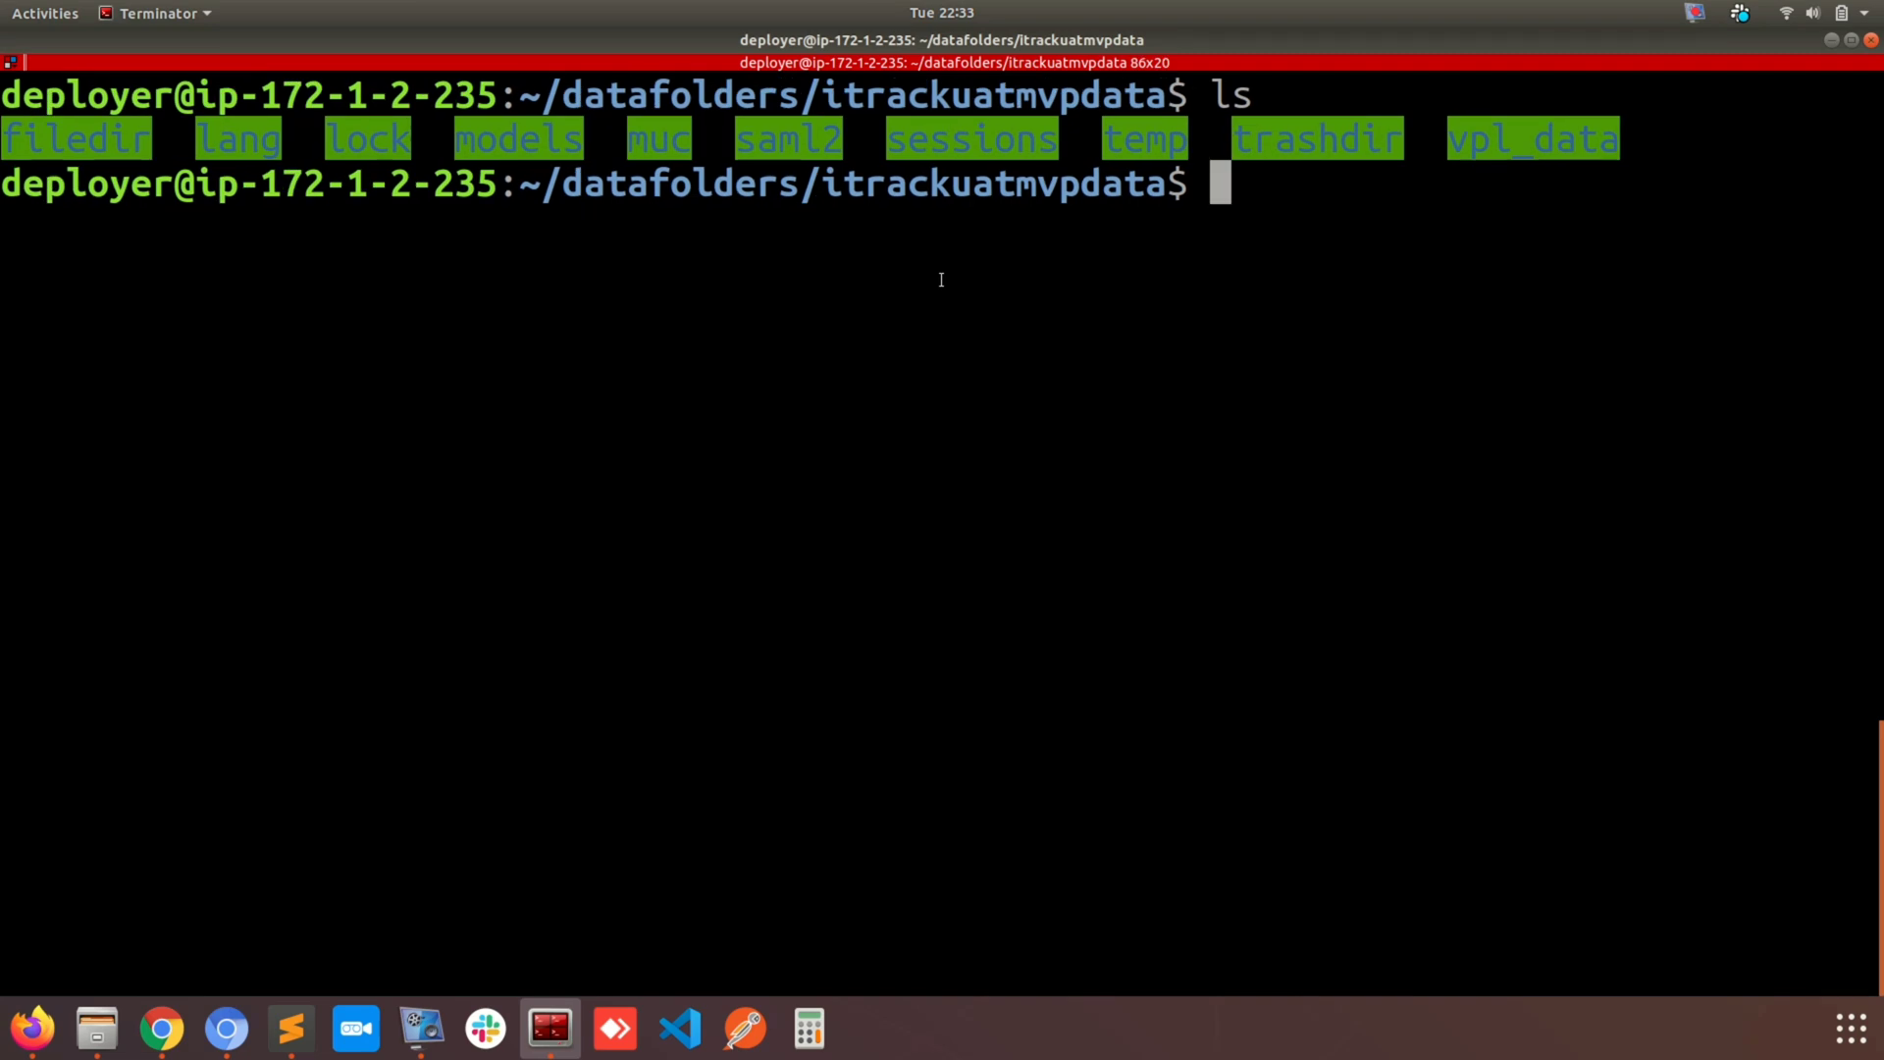
# Run "du -chd 1 | sort -h" in itrackuatmvpdata and examine the total and the individual subfolder sizes.
pyautogui.write('du -chd 1 | sort -h')
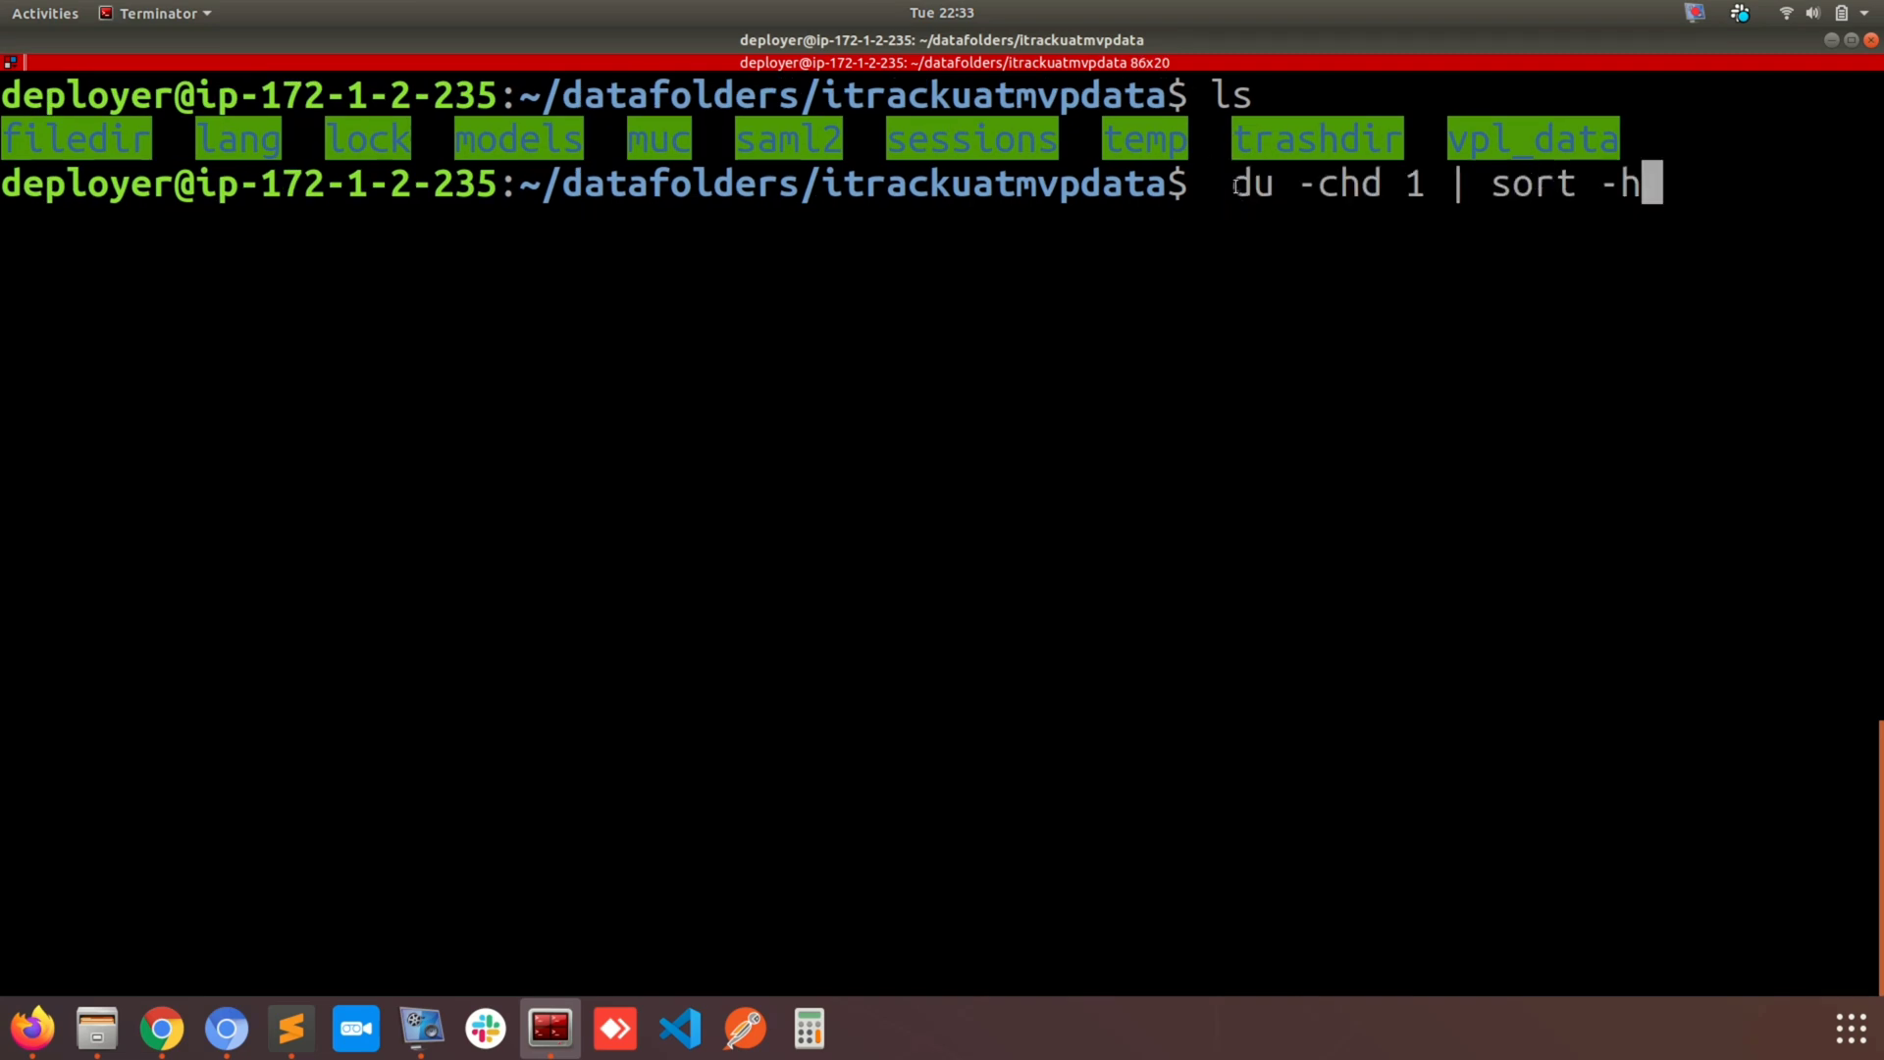
pyautogui.moveTo(1234, 187); pyautogui.dragTo(1658, 189)
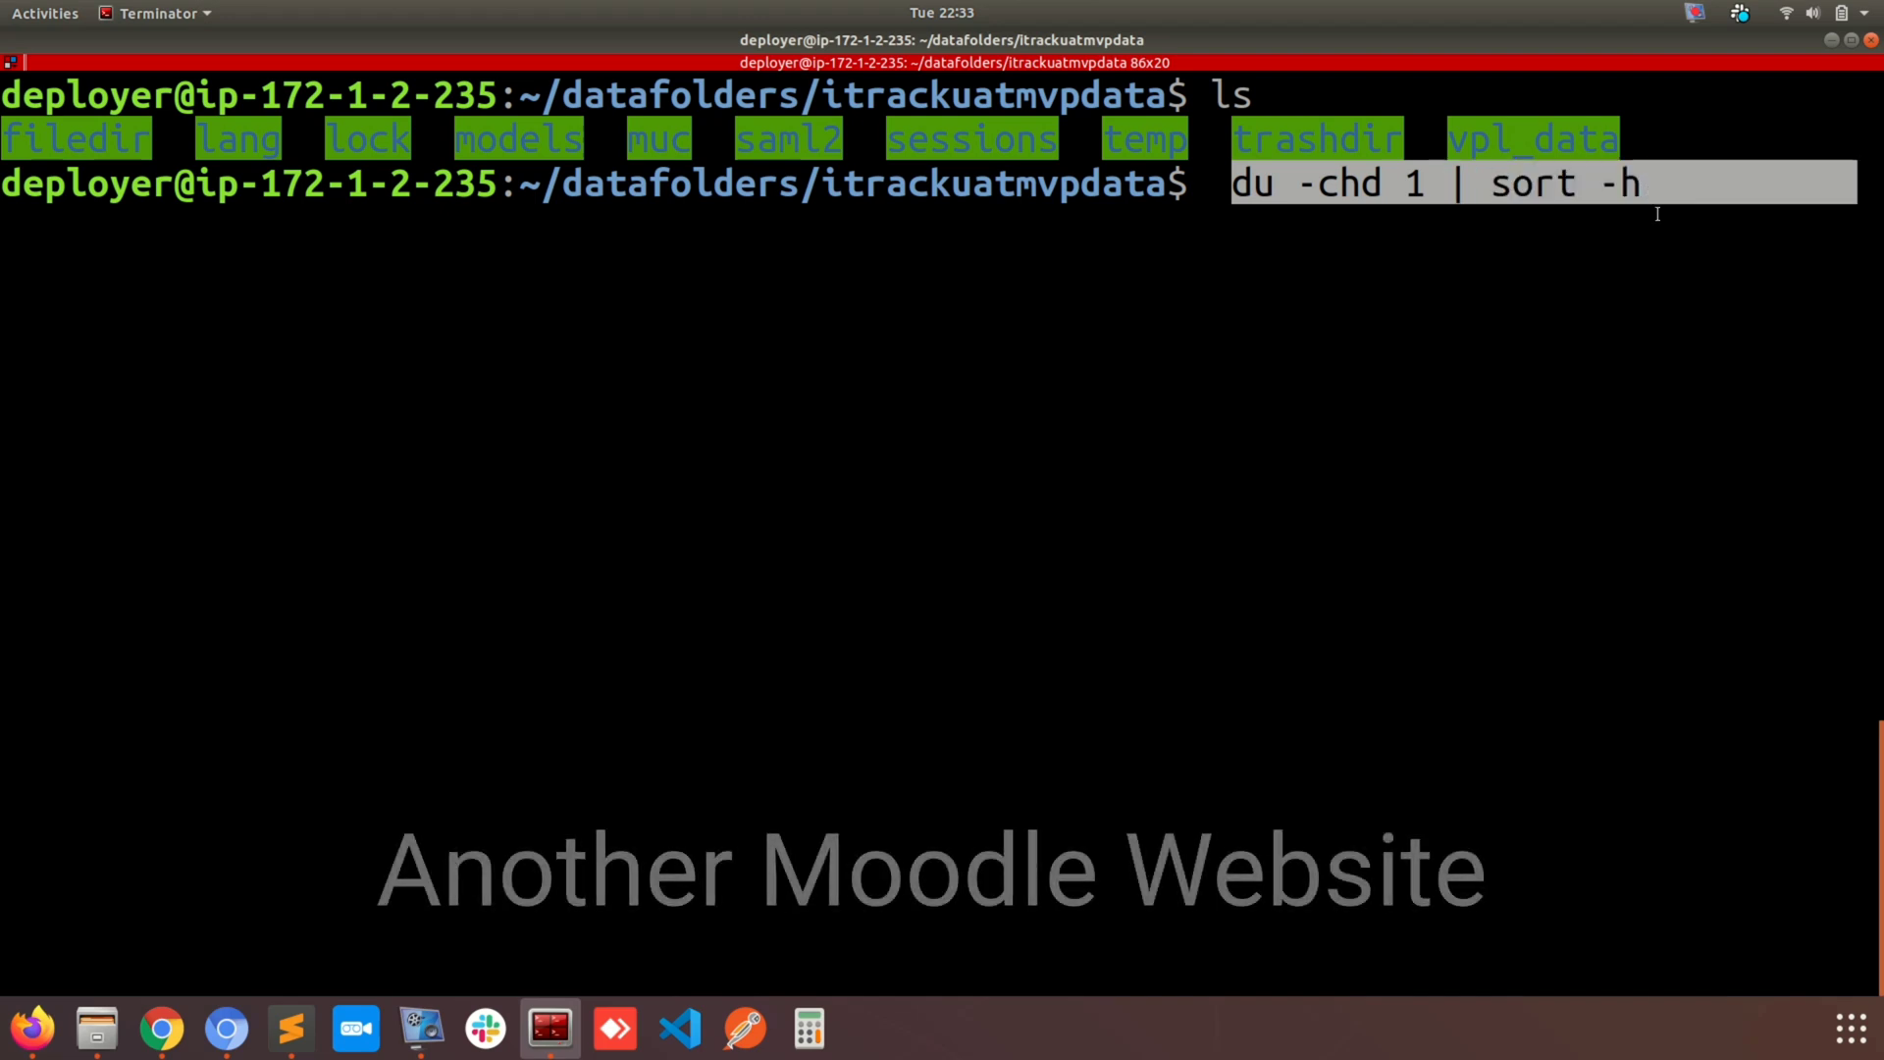
pyautogui.press('Return')
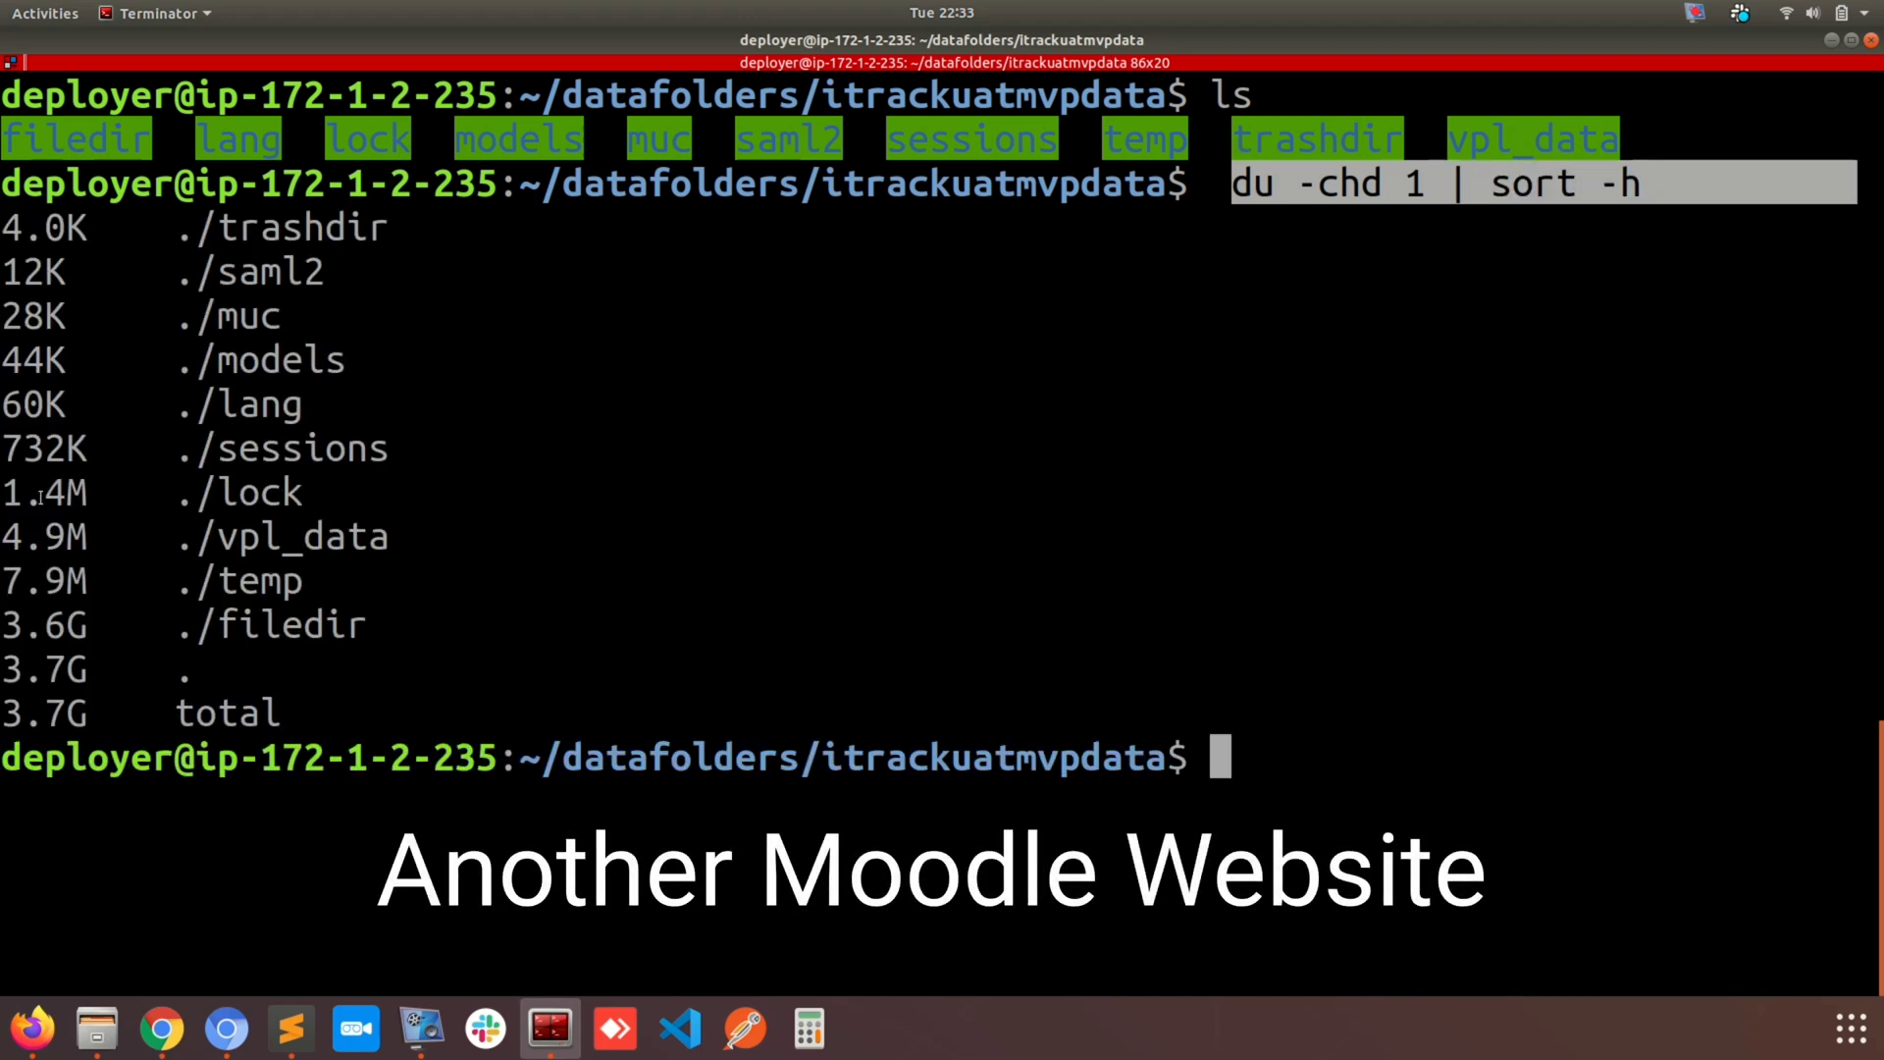
pyautogui.click(108, 714)
pyautogui.moveTo(108, 715); pyautogui.dragTo(4, 702)
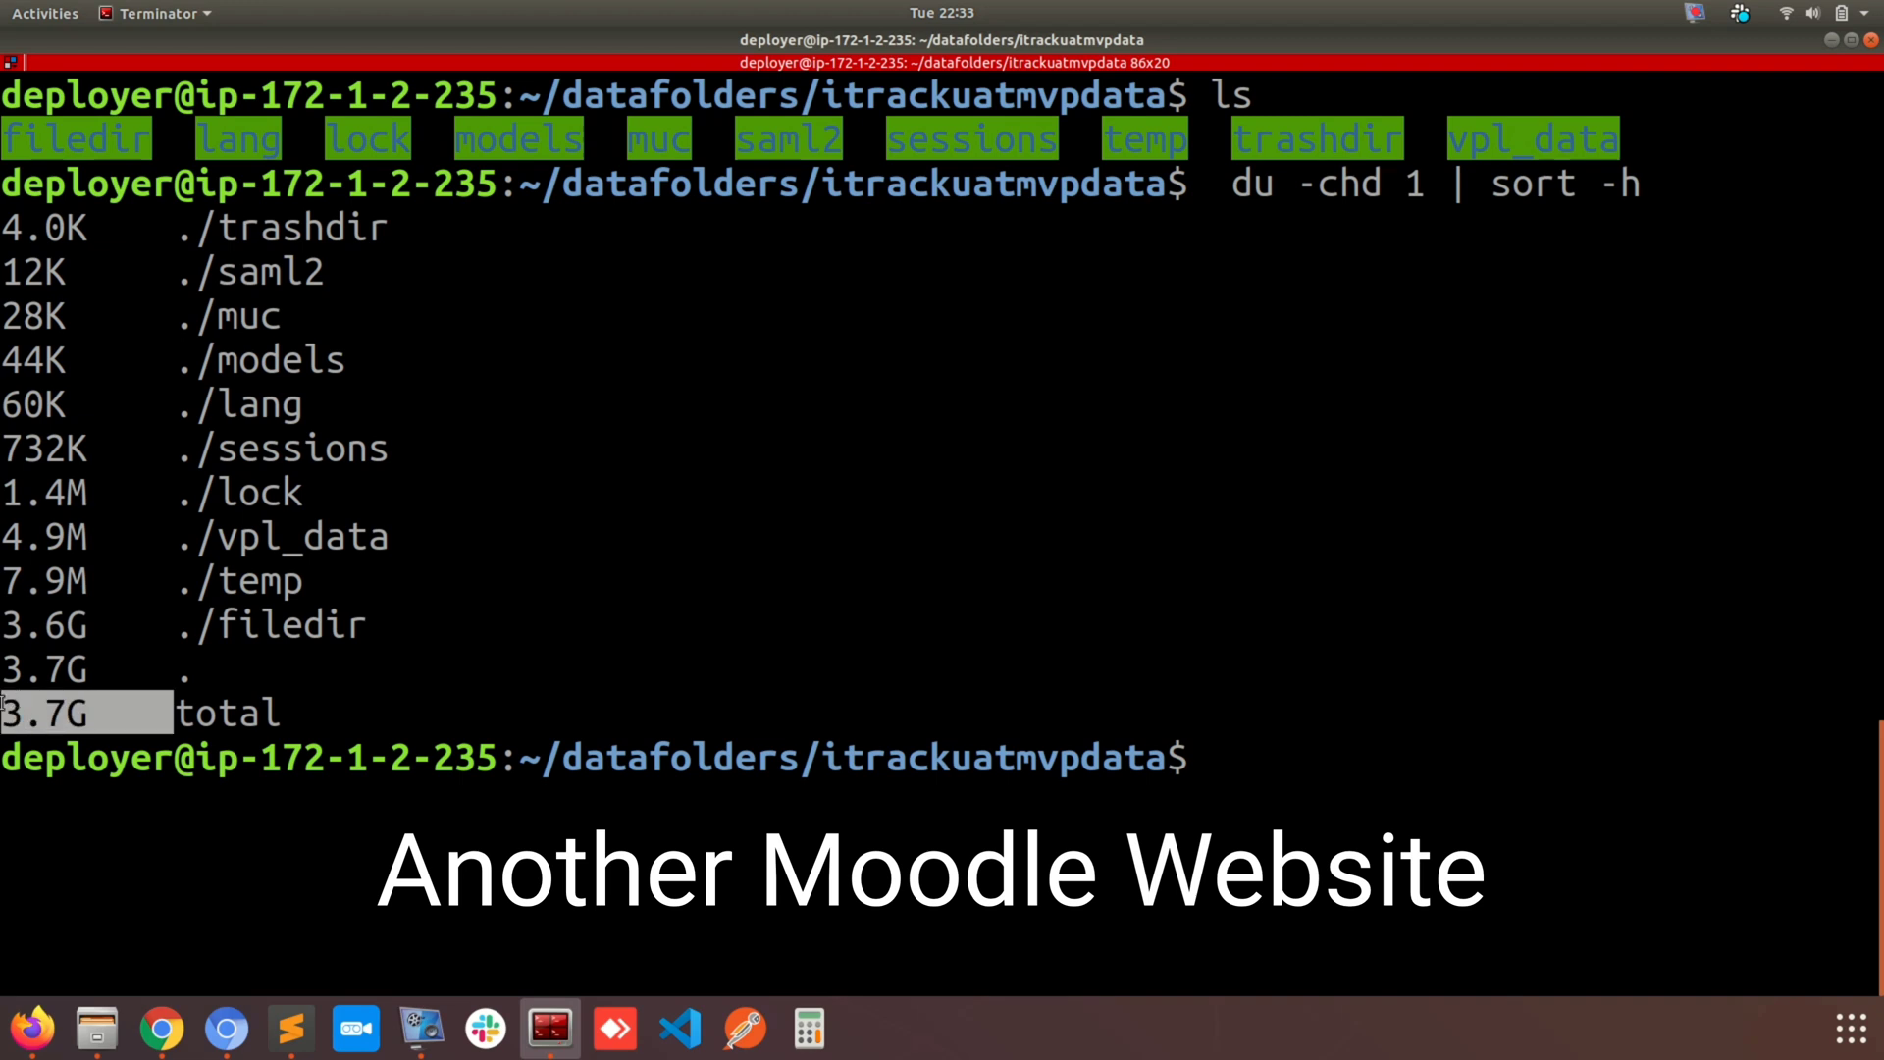
pyautogui.click(94, 675)
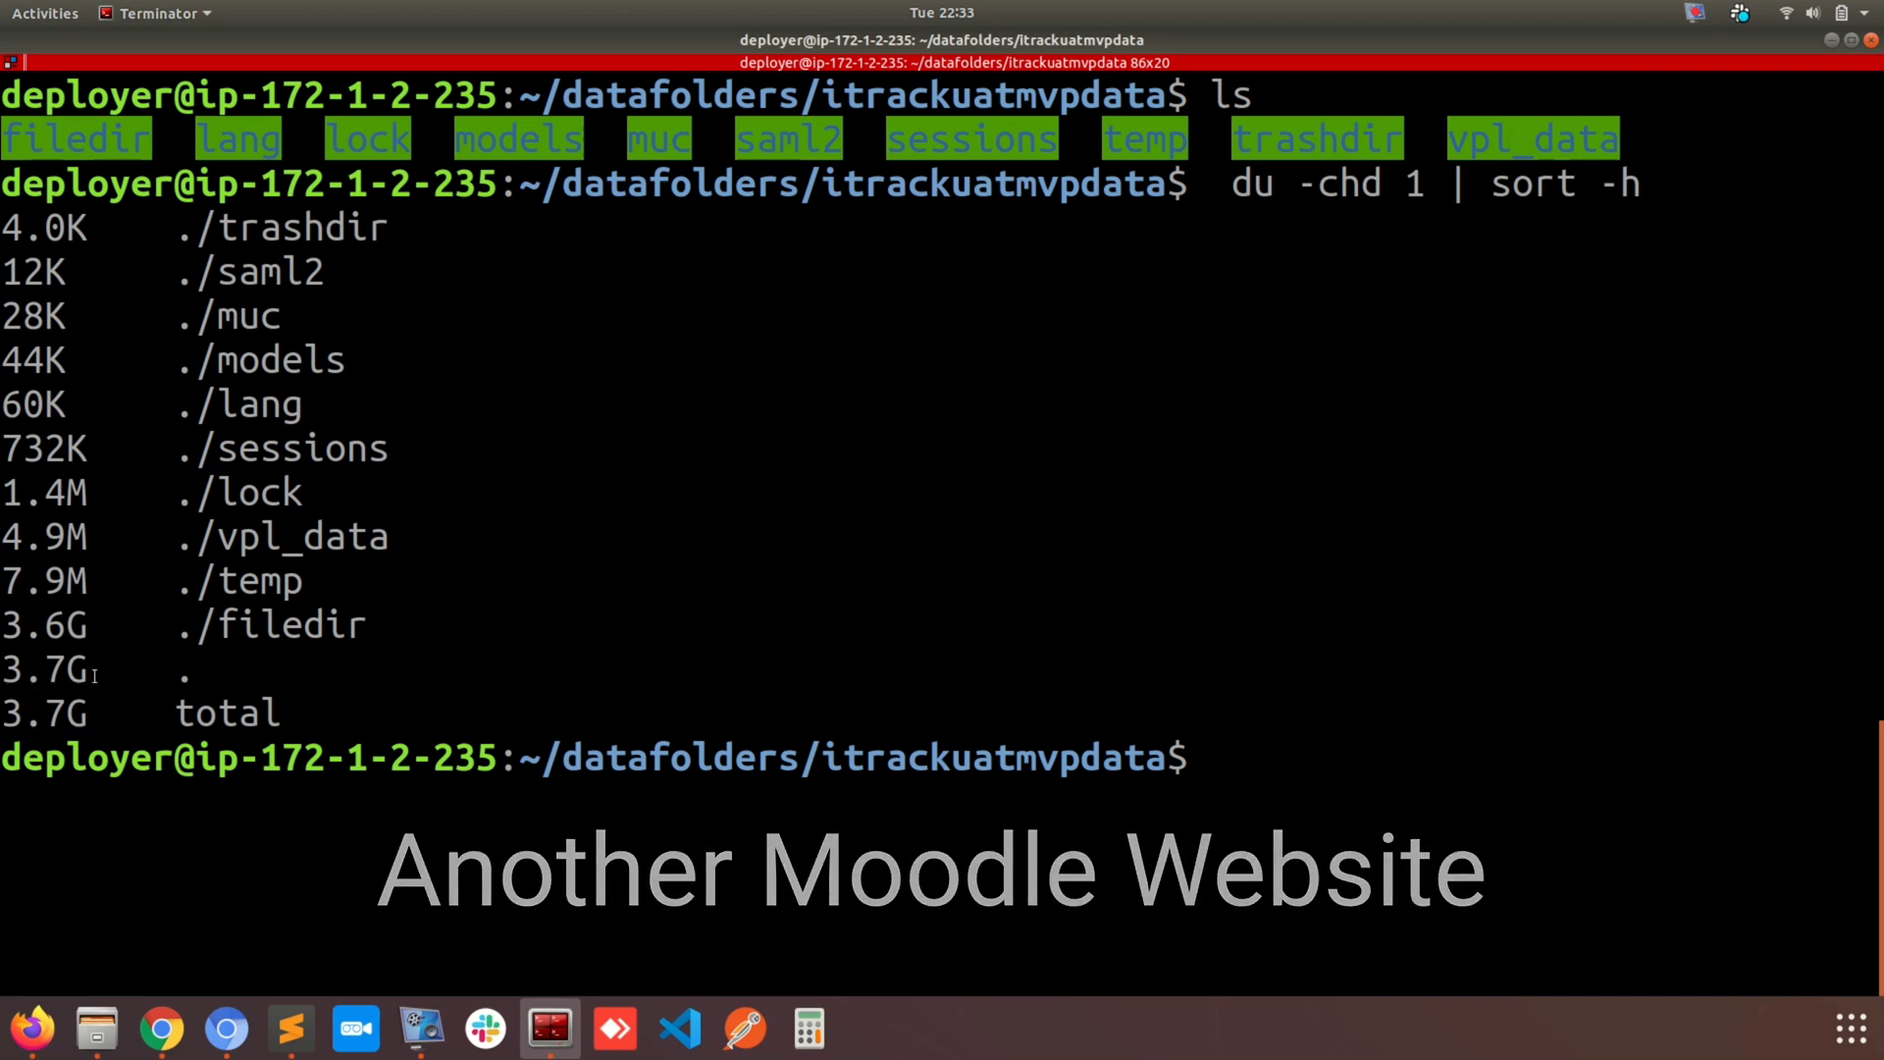
pyautogui.moveTo(175, 583); pyautogui.dragTo(3, 554)
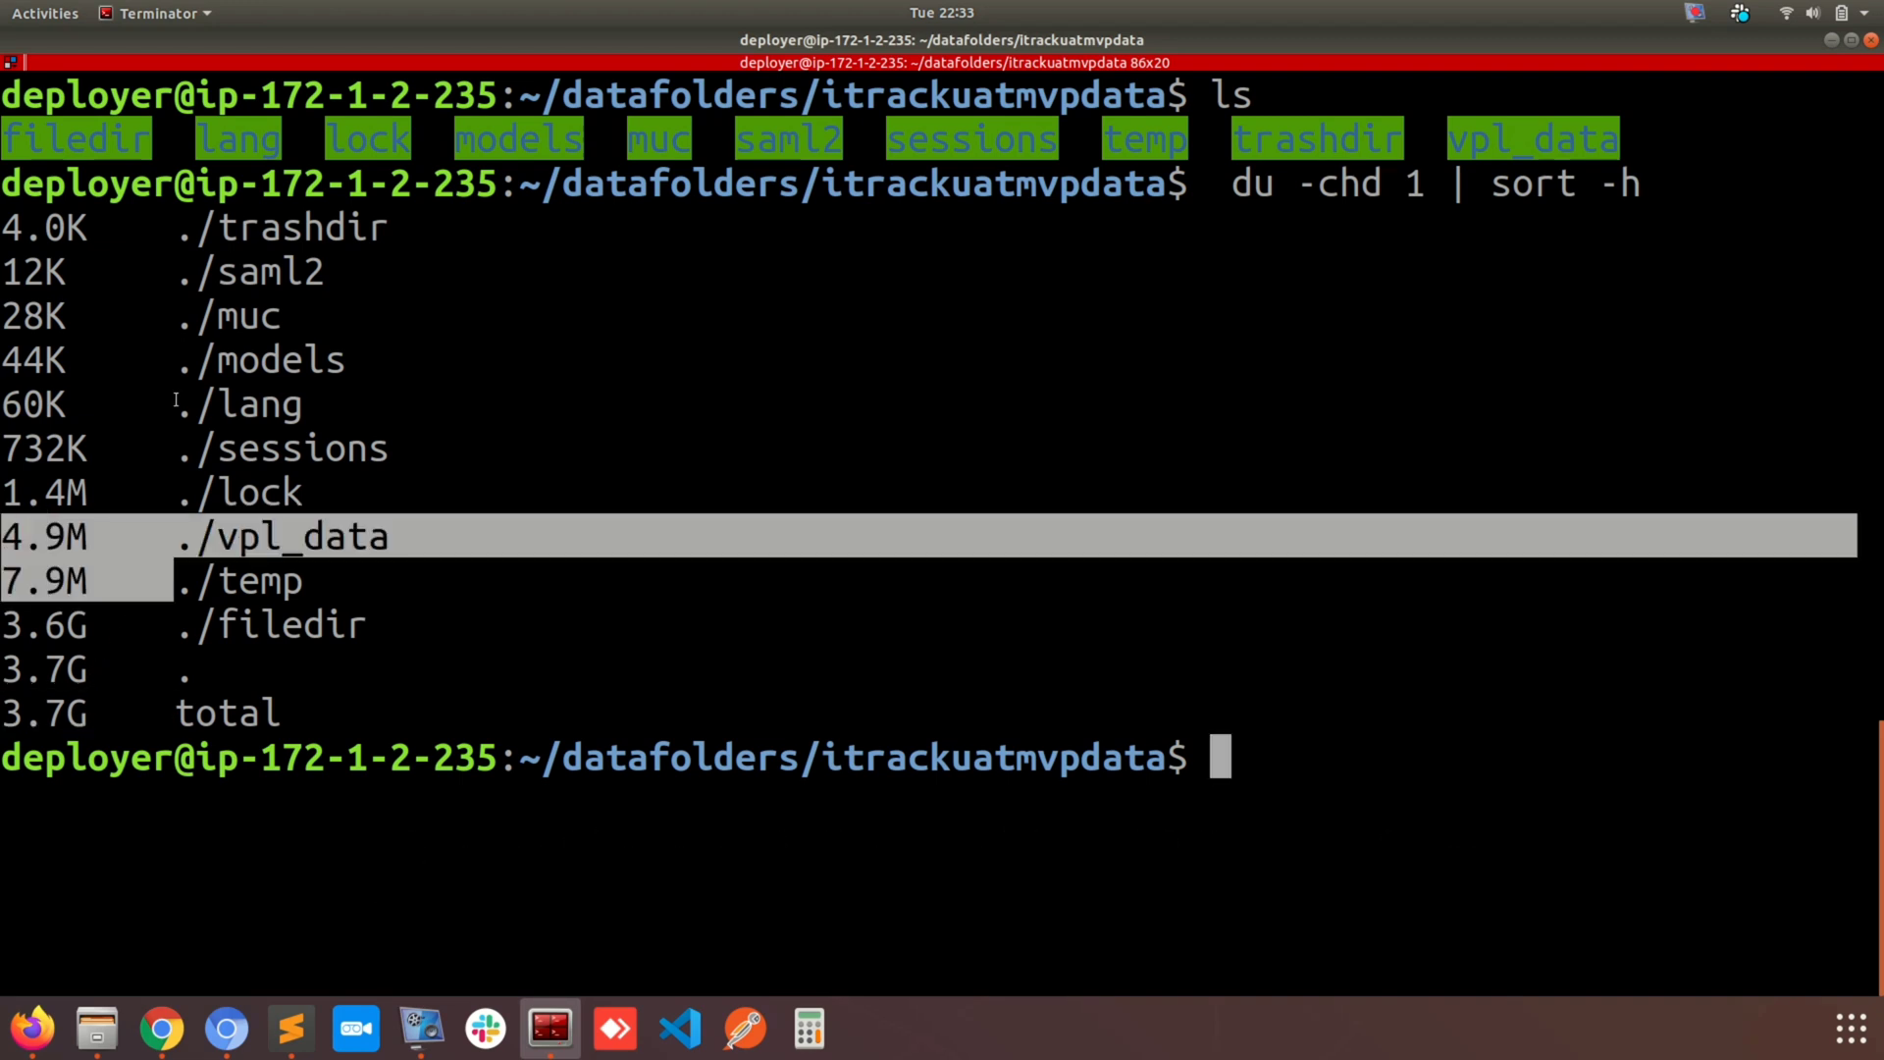
pyautogui.click(279, 567)
pyautogui.moveTo(295, 581); pyautogui.dragTo(3, 228)
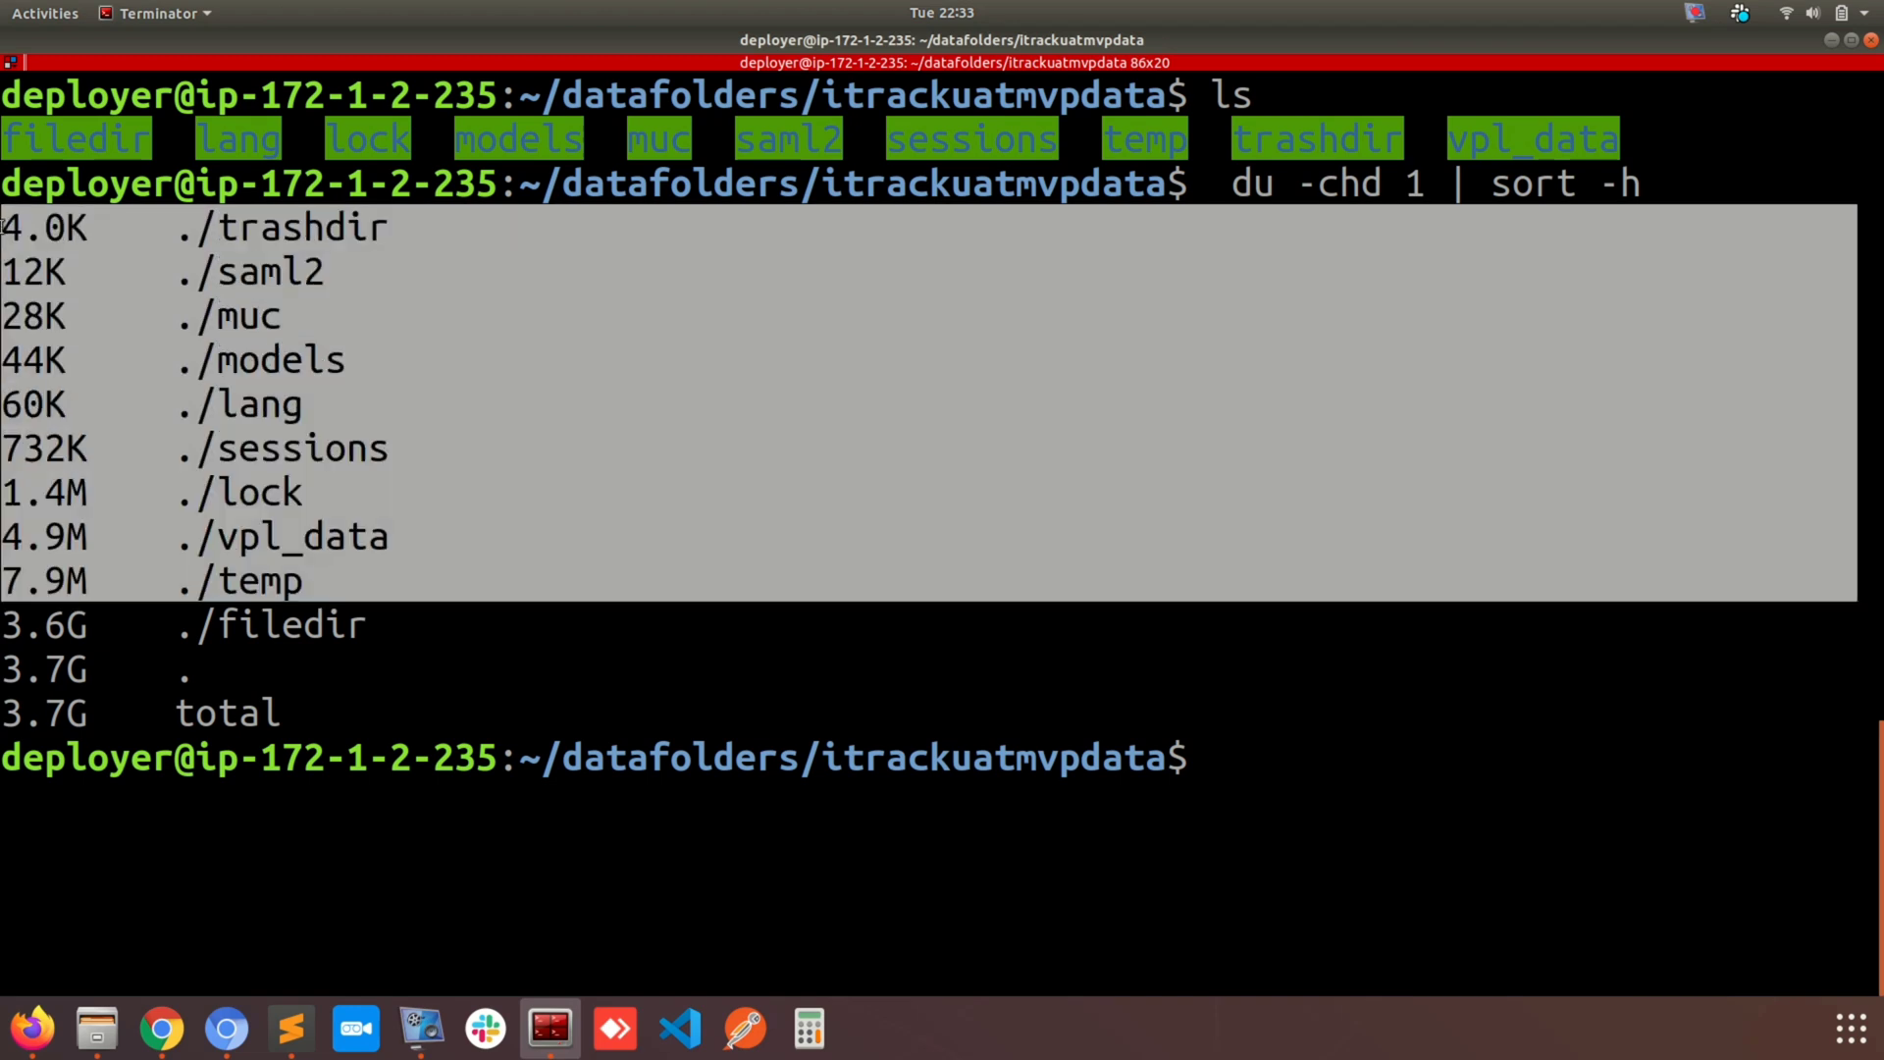
pyautogui.click(418, 428)
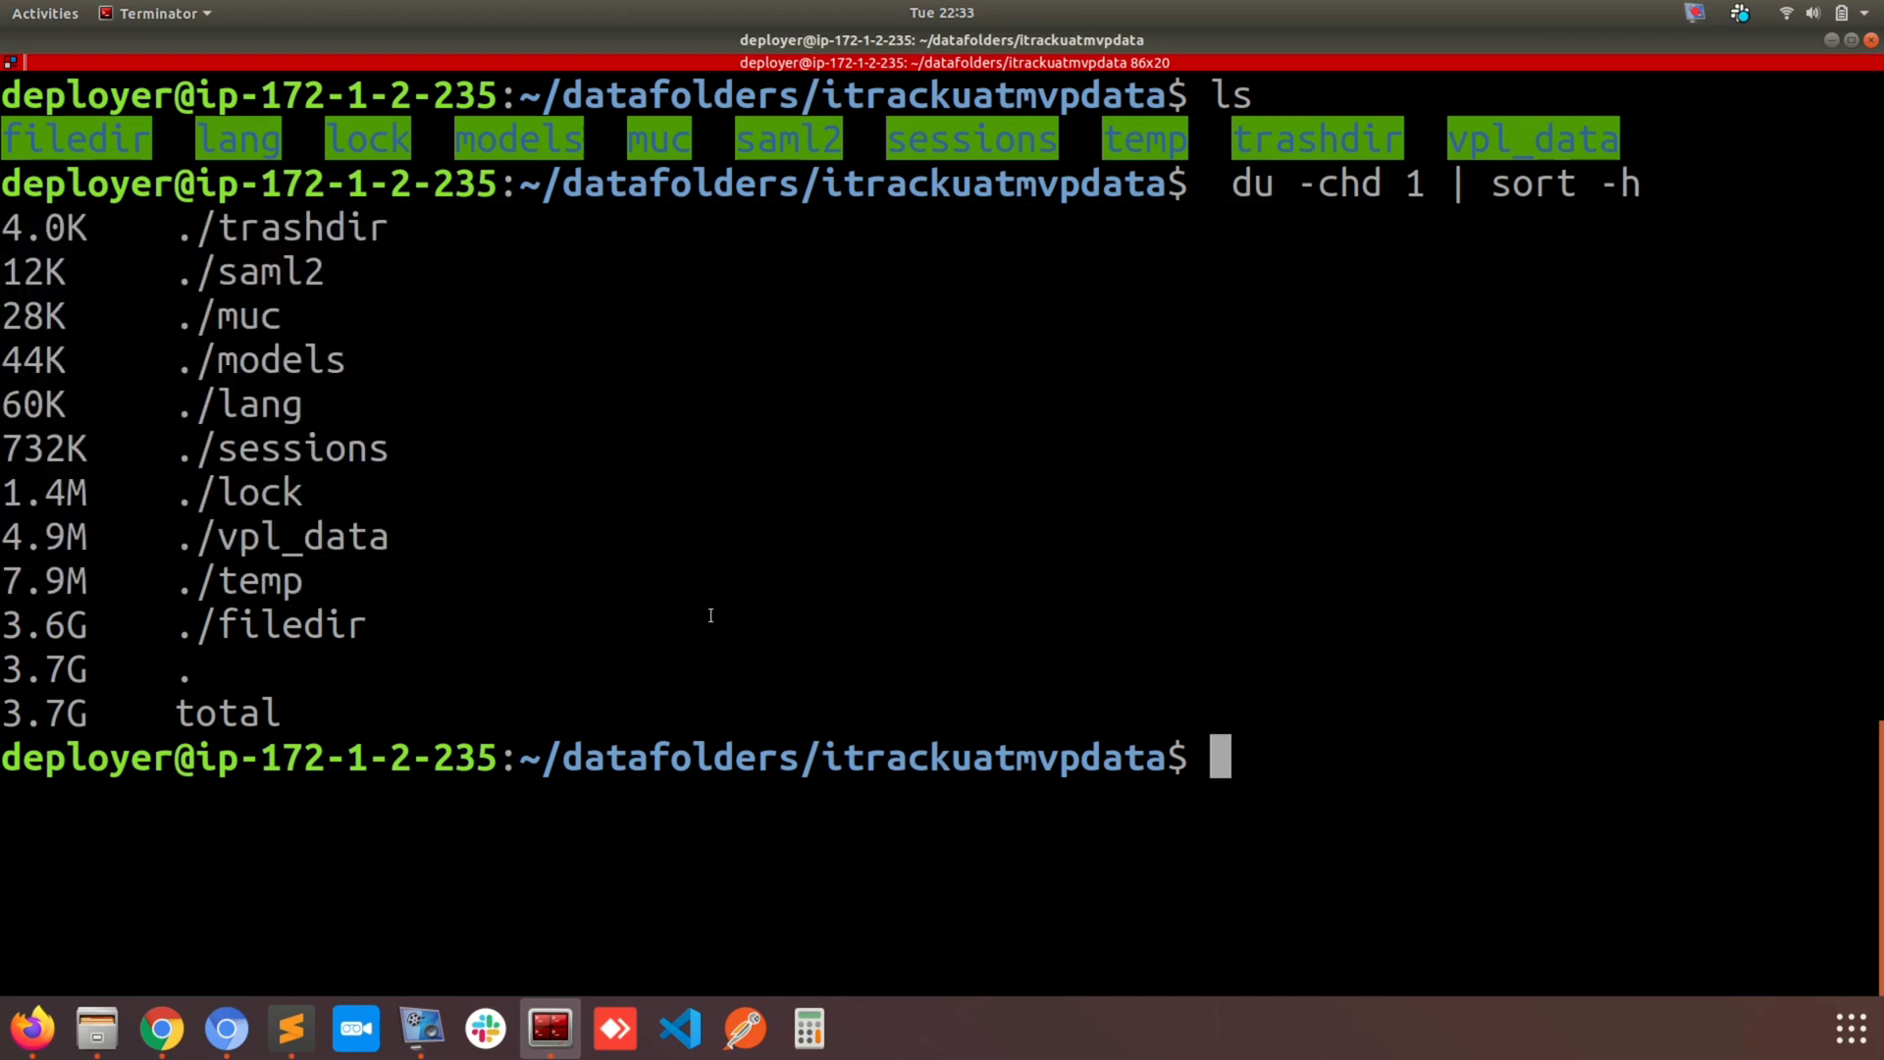
# Go up two directory levels to the home folder and change into the itrackcache directory, enlarging the terminal text.
pyautogui.write('cd ..')
pyautogui.press('Return')
pyautogui.write('cd ..')
pyautogui.press('Return')
pyautogui.write('cd itrackcache')
pyautogui.hotkey('ctrl', '+')
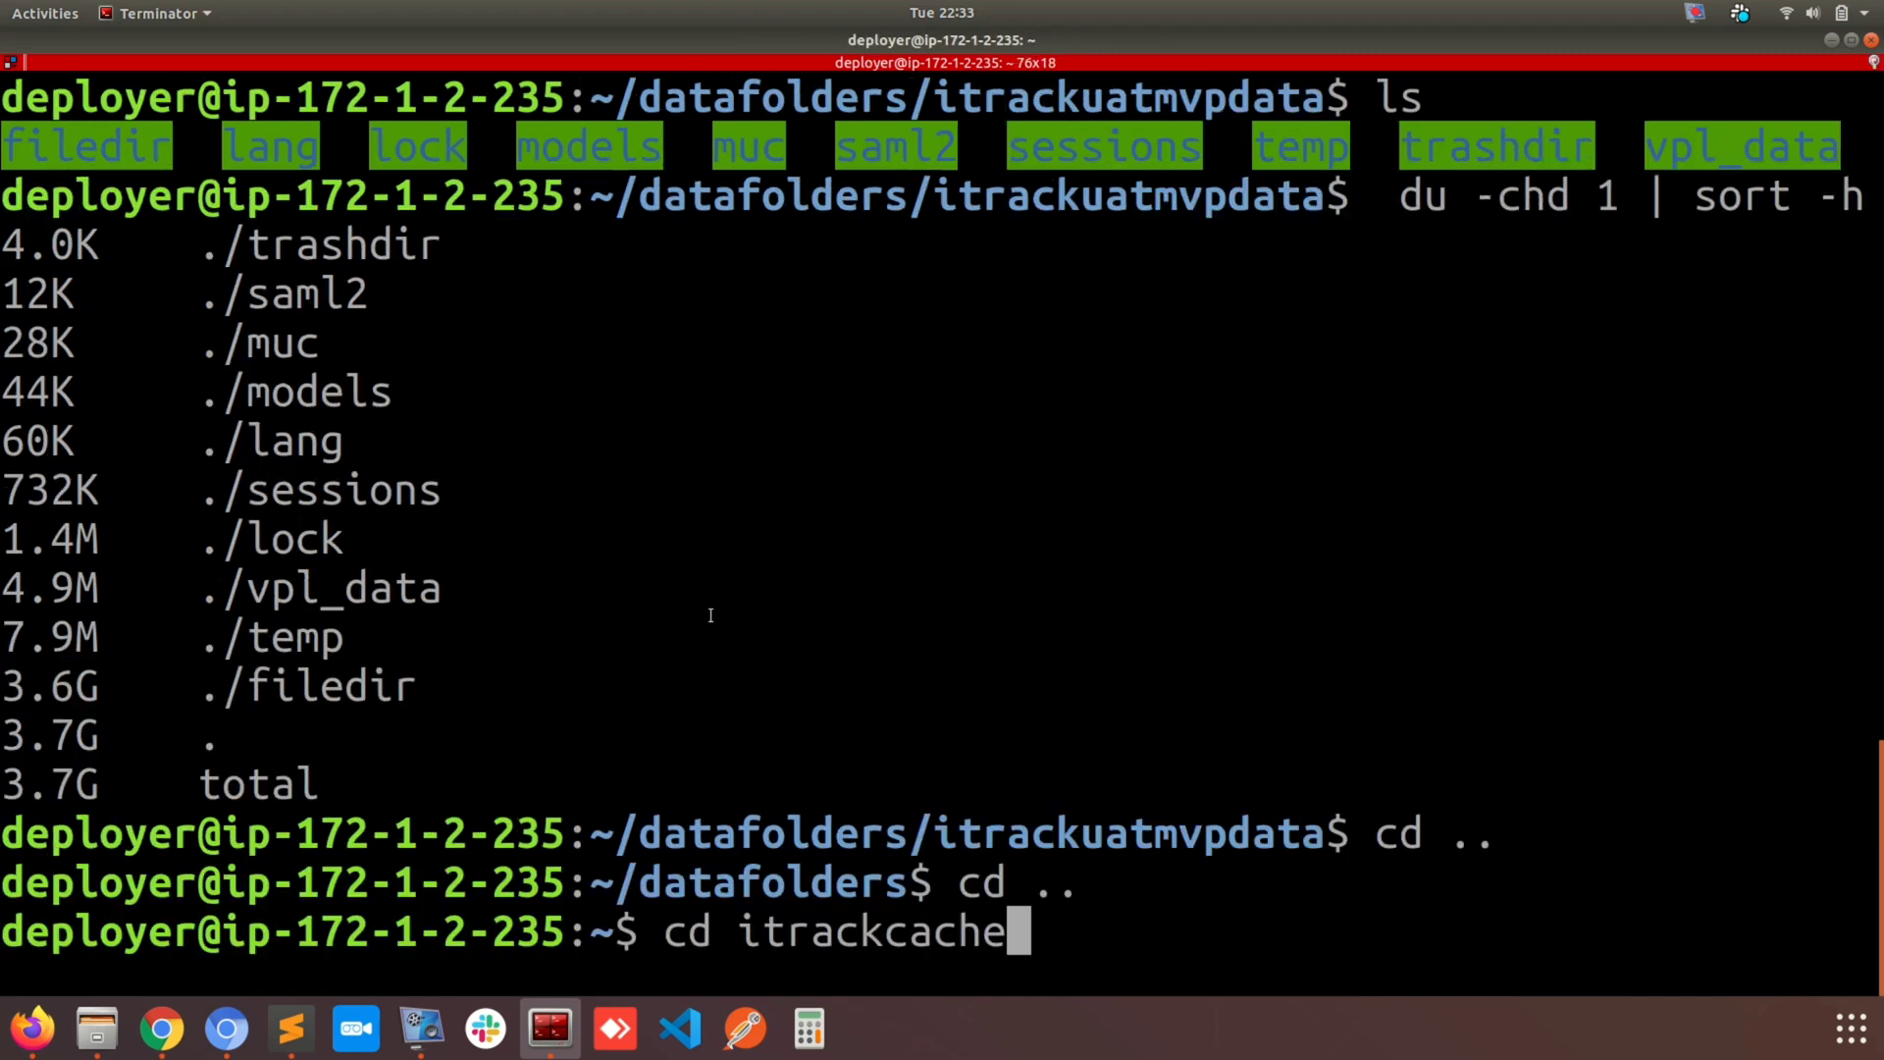
pyautogui.press('Return')
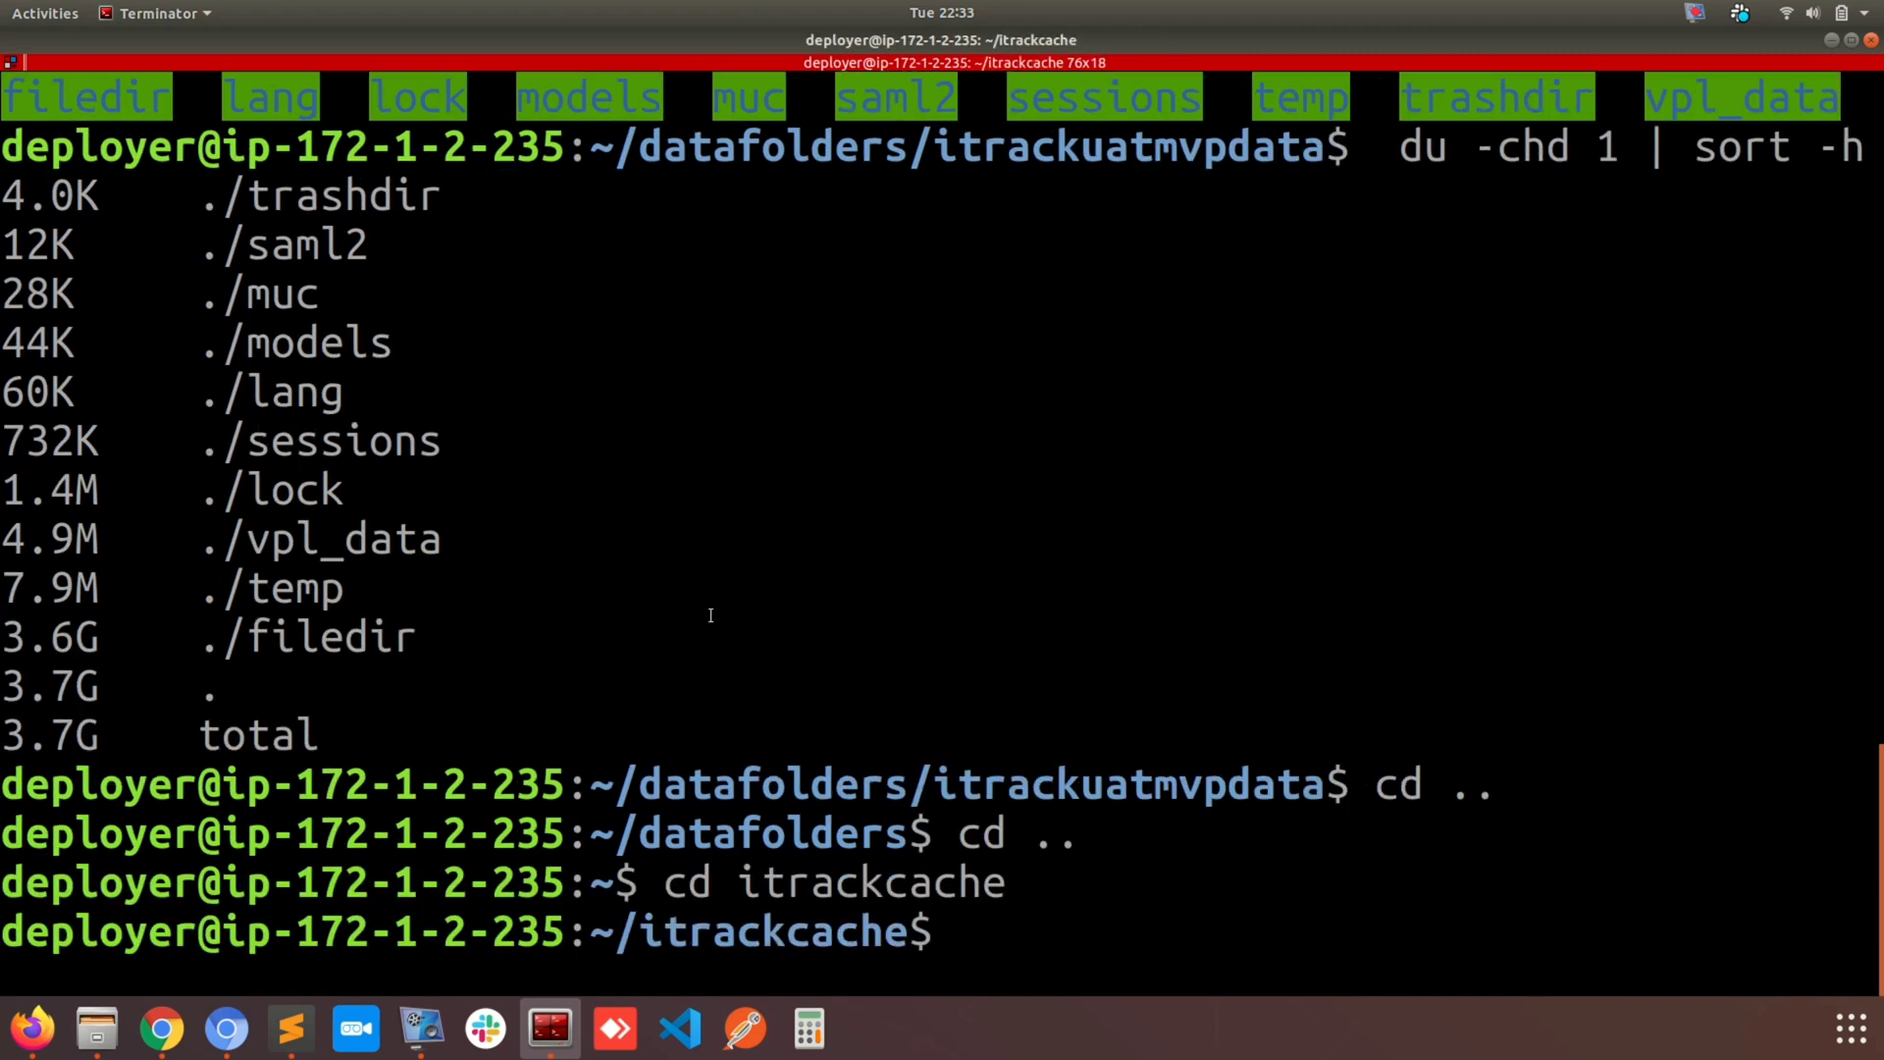
# Rerun "du -chd 1 | sort -h" from the command history in itrackcache and examine the localcache, temp and cache sizes.
pyautogui.press('Up')
pyautogui.press('Up')
pyautogui.press('Up')
pyautogui.press('Up')
pyautogui.press('Up')
pyautogui.press('Up')
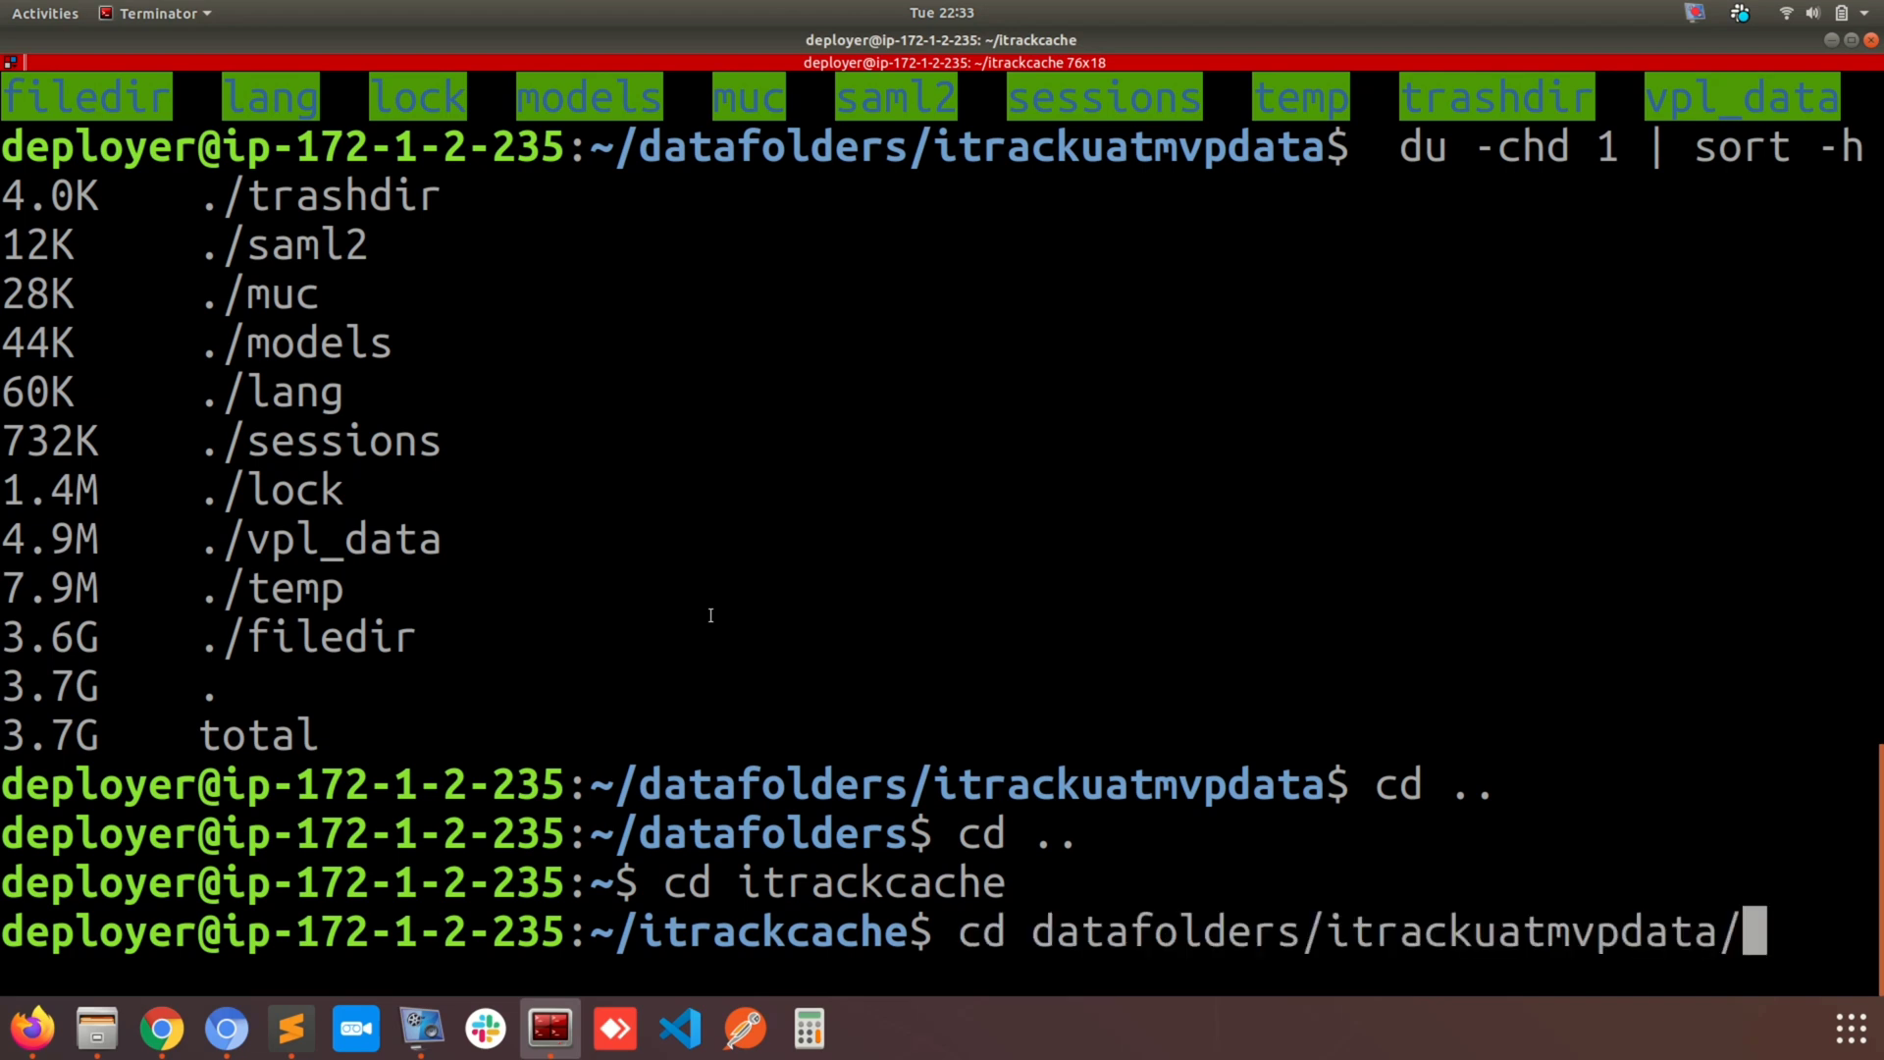
pyautogui.press('Up')
pyautogui.press('Up')
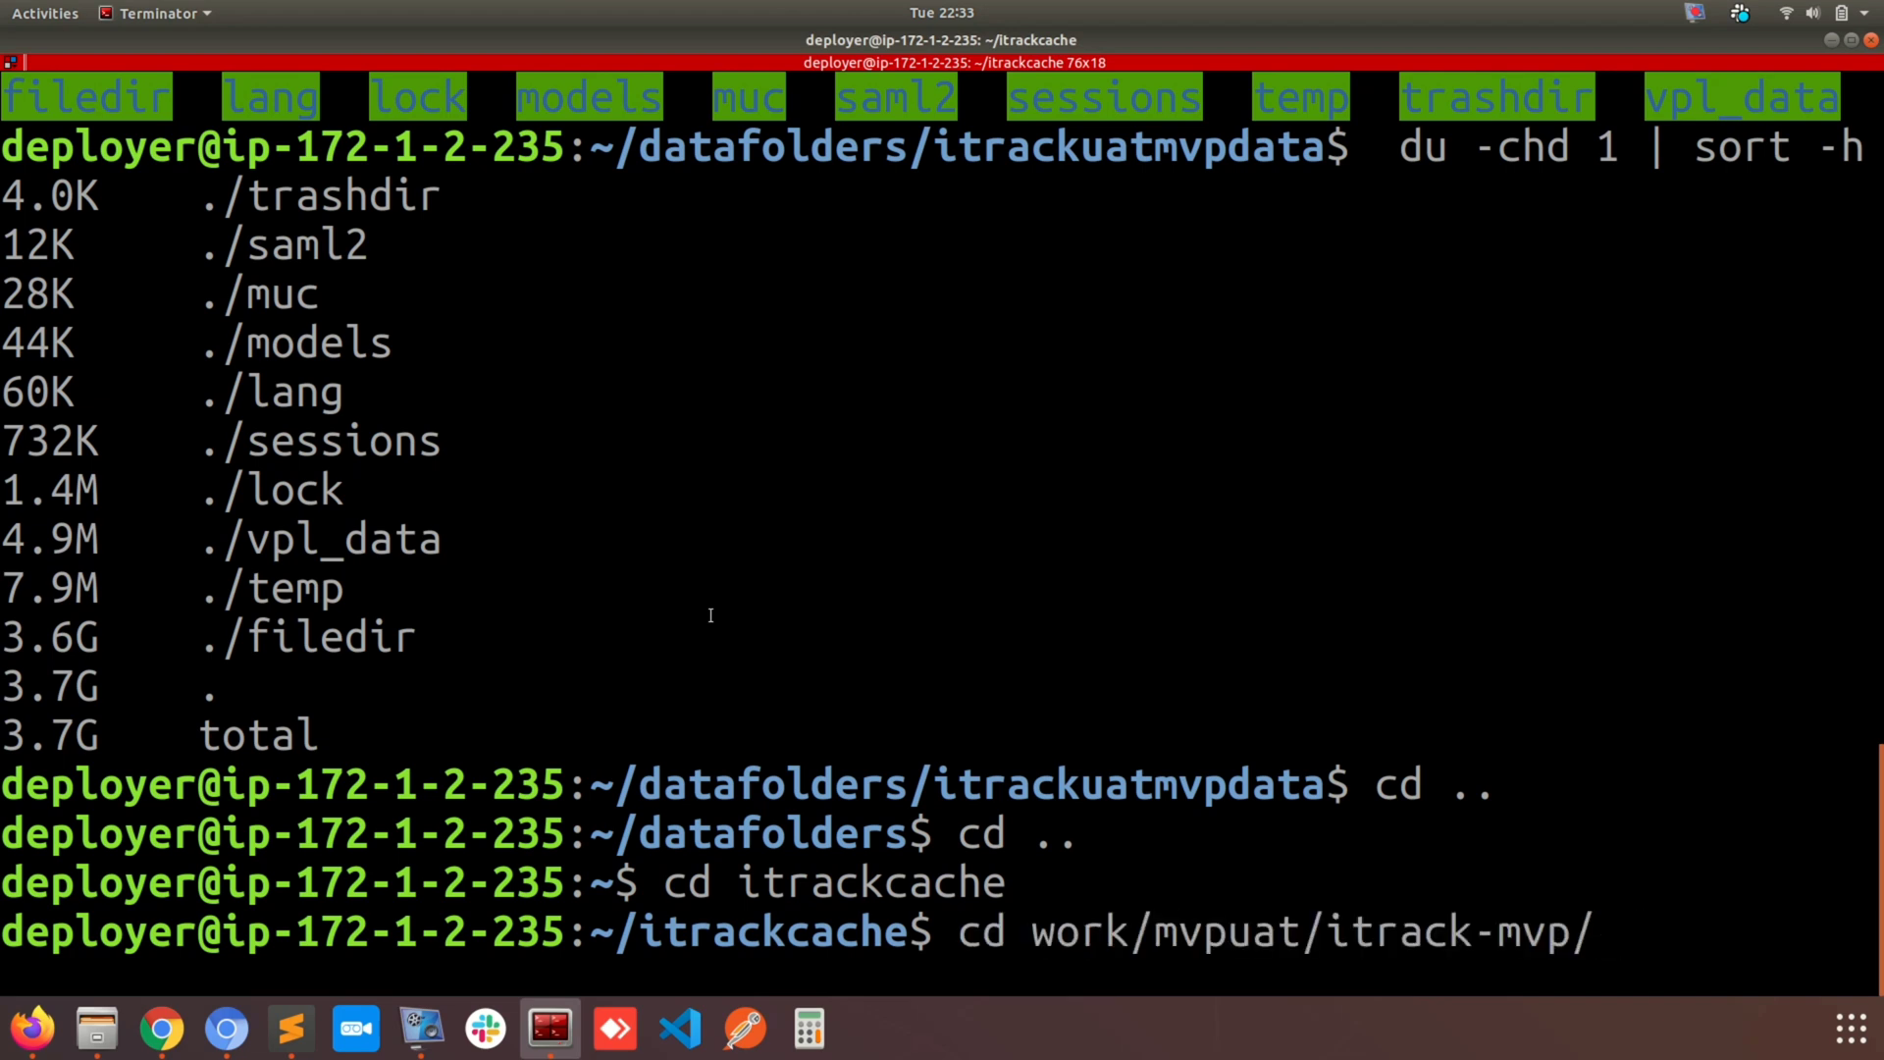
pyautogui.press('Up')
pyautogui.press('Up')
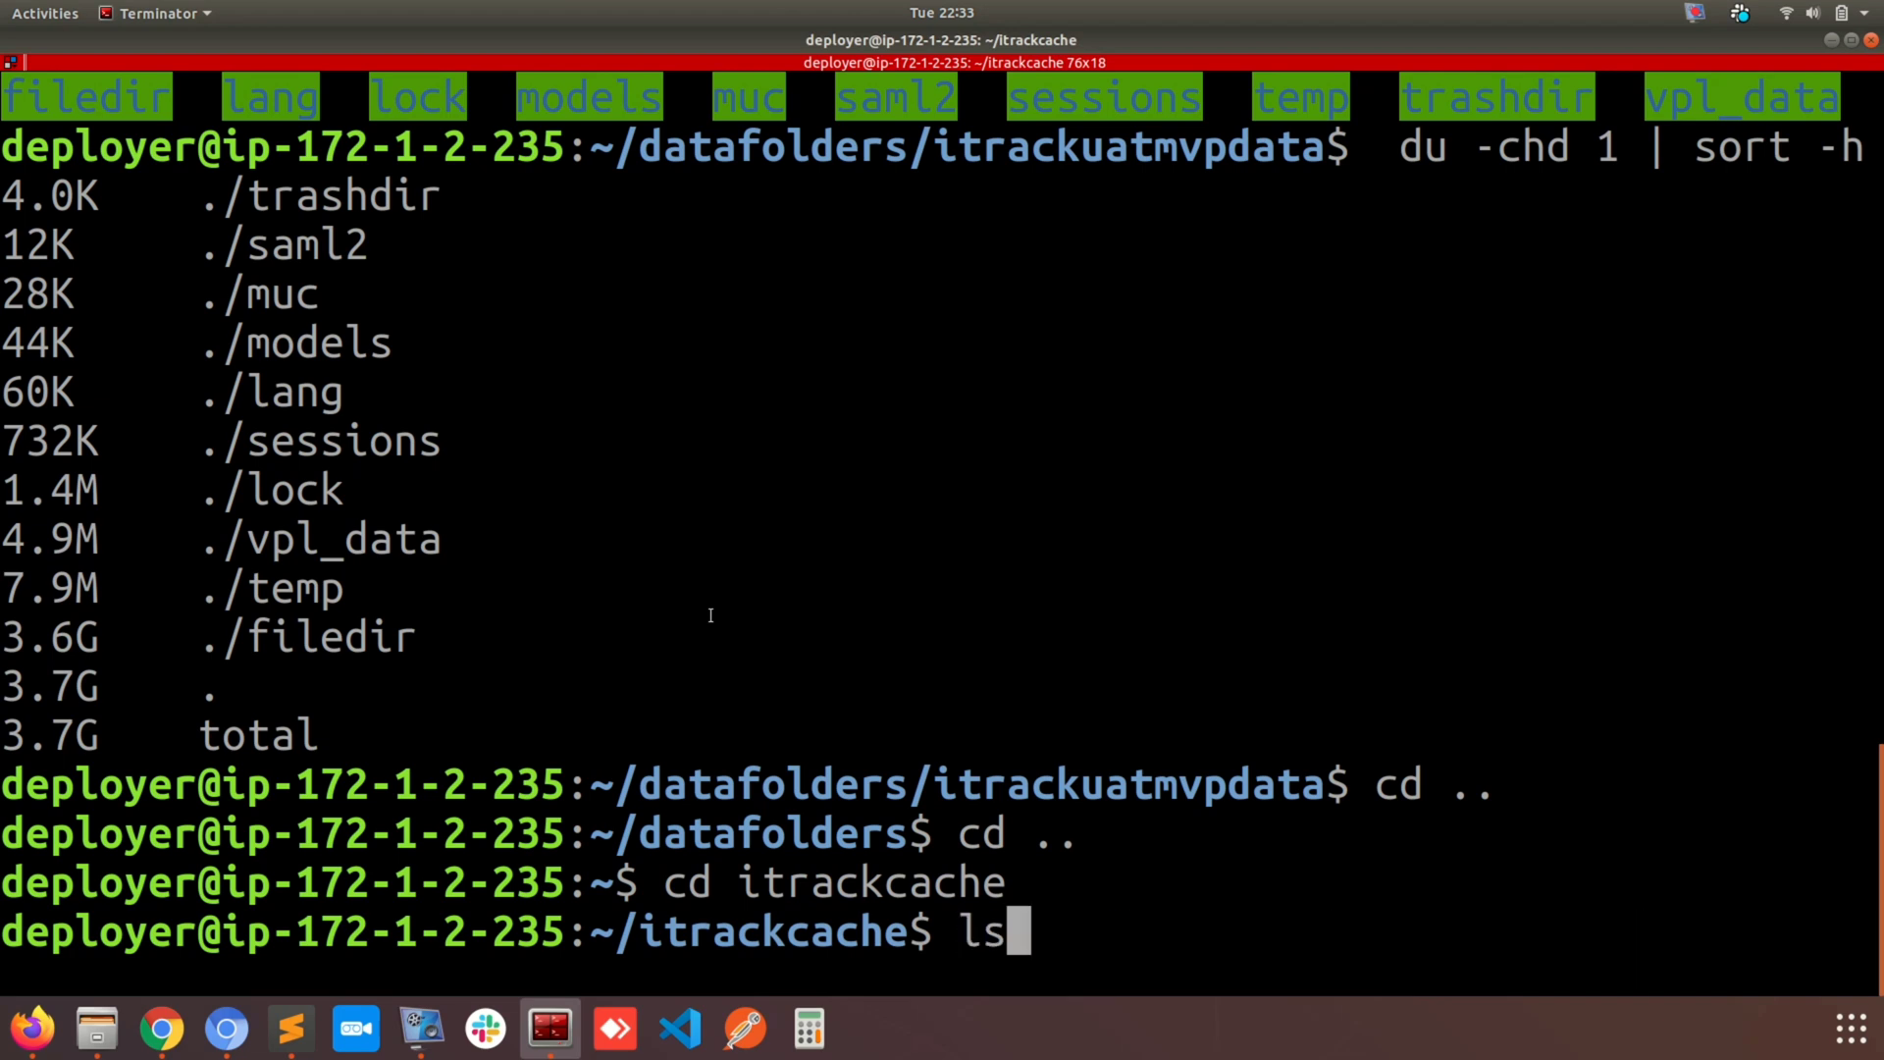
pyautogui.press('Down')
pyautogui.press('Up')
pyautogui.press('Return')
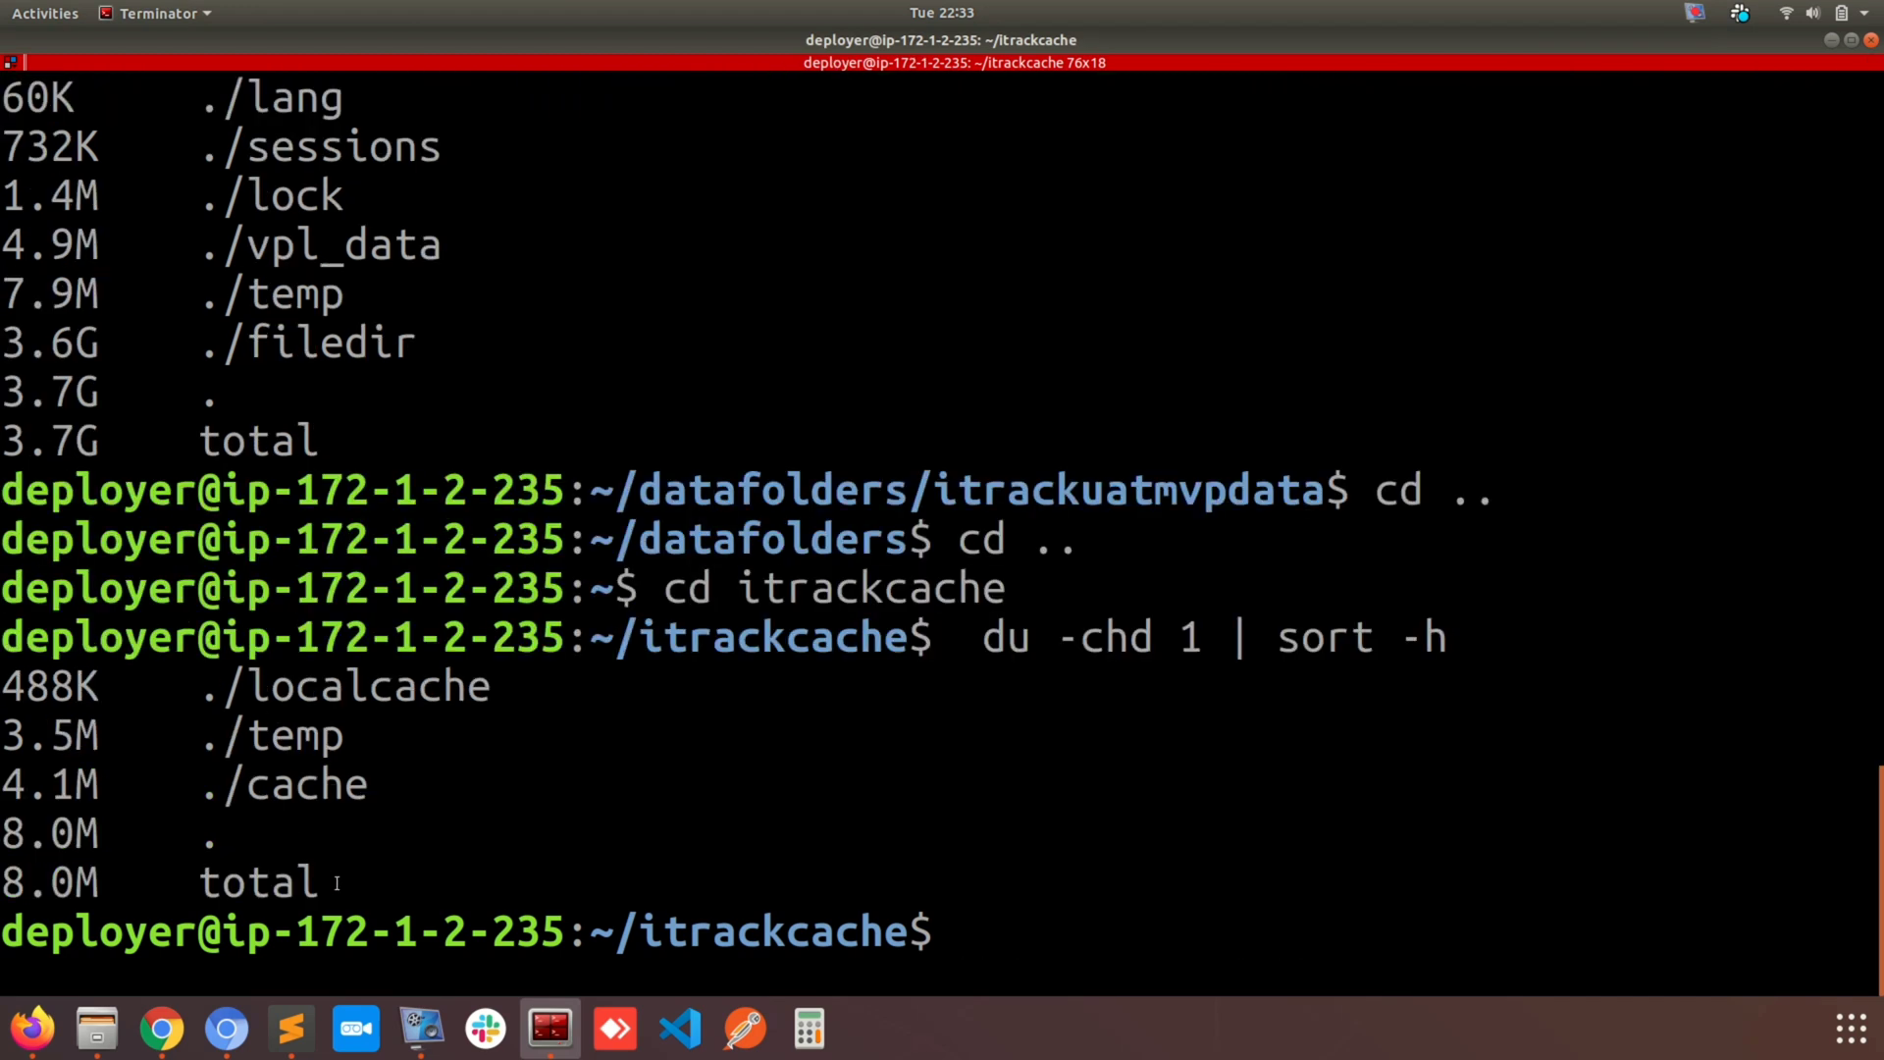
pyautogui.moveTo(388, 785); pyautogui.dragTo(5, 687)
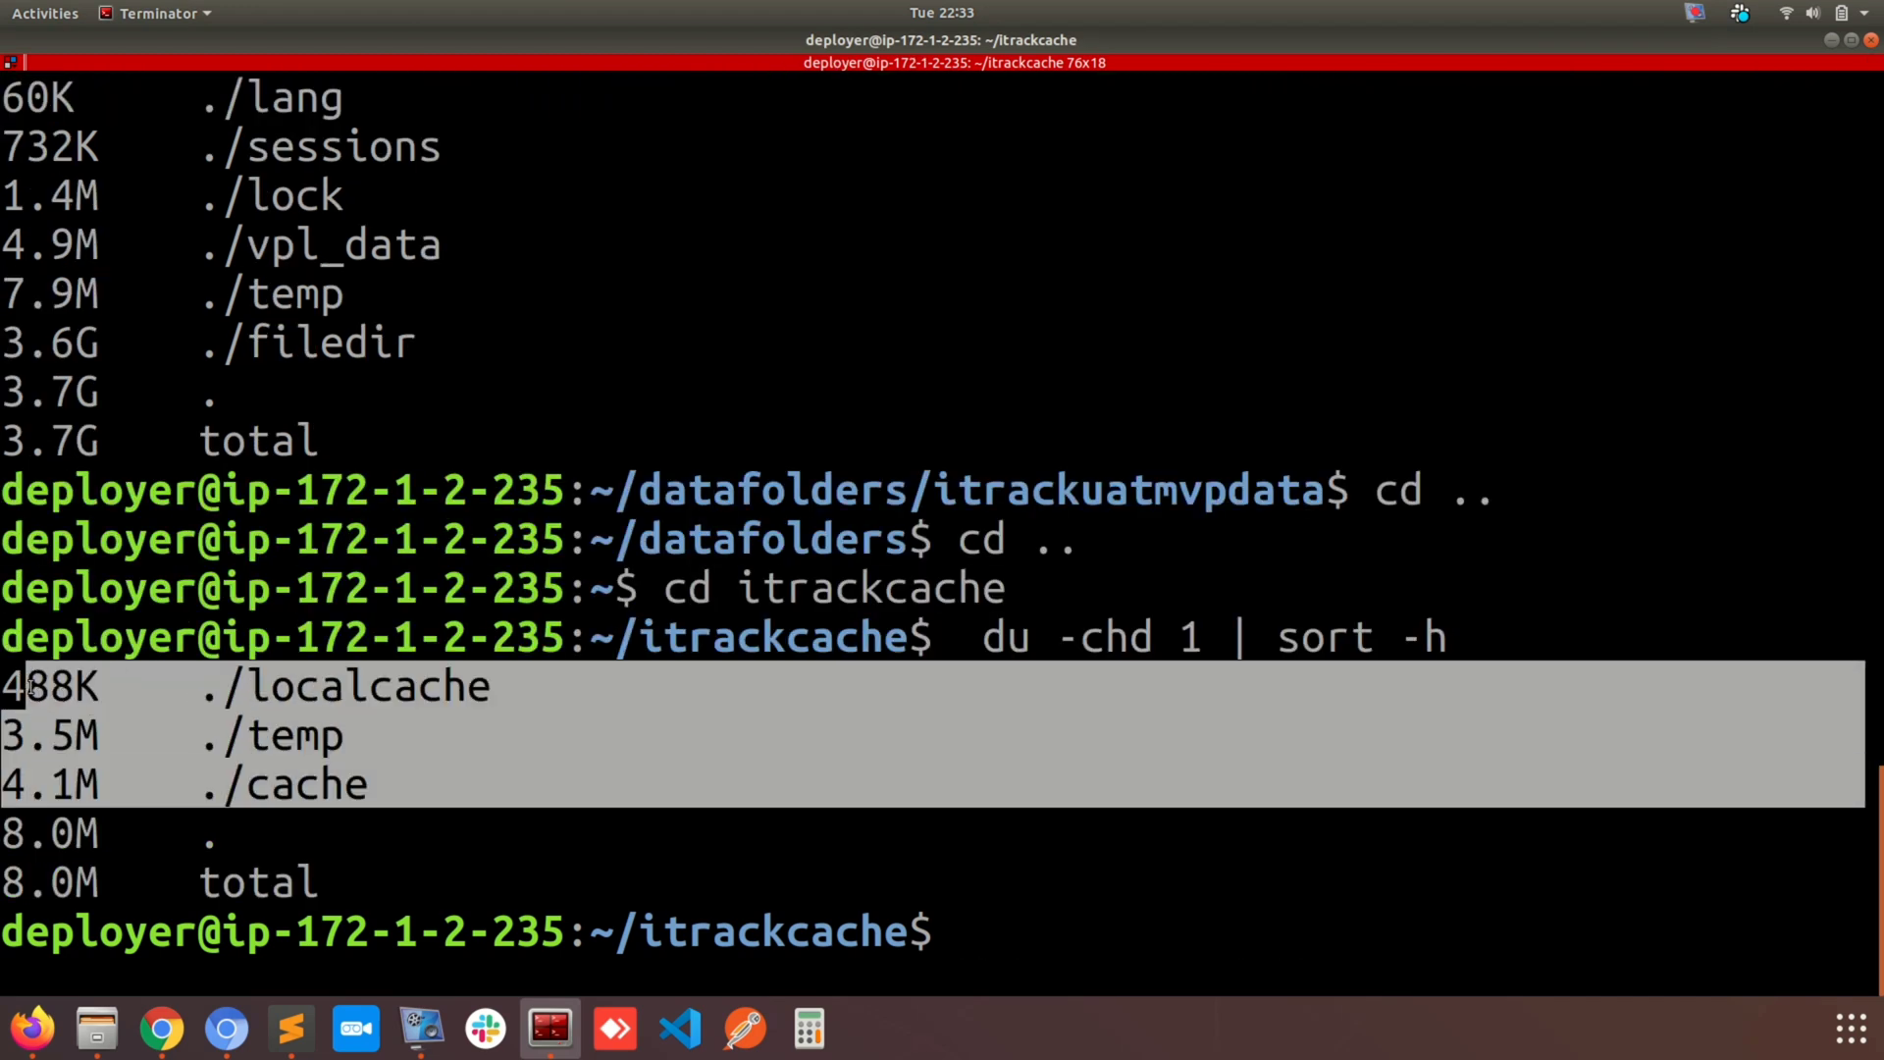
pyautogui.click(617, 695)
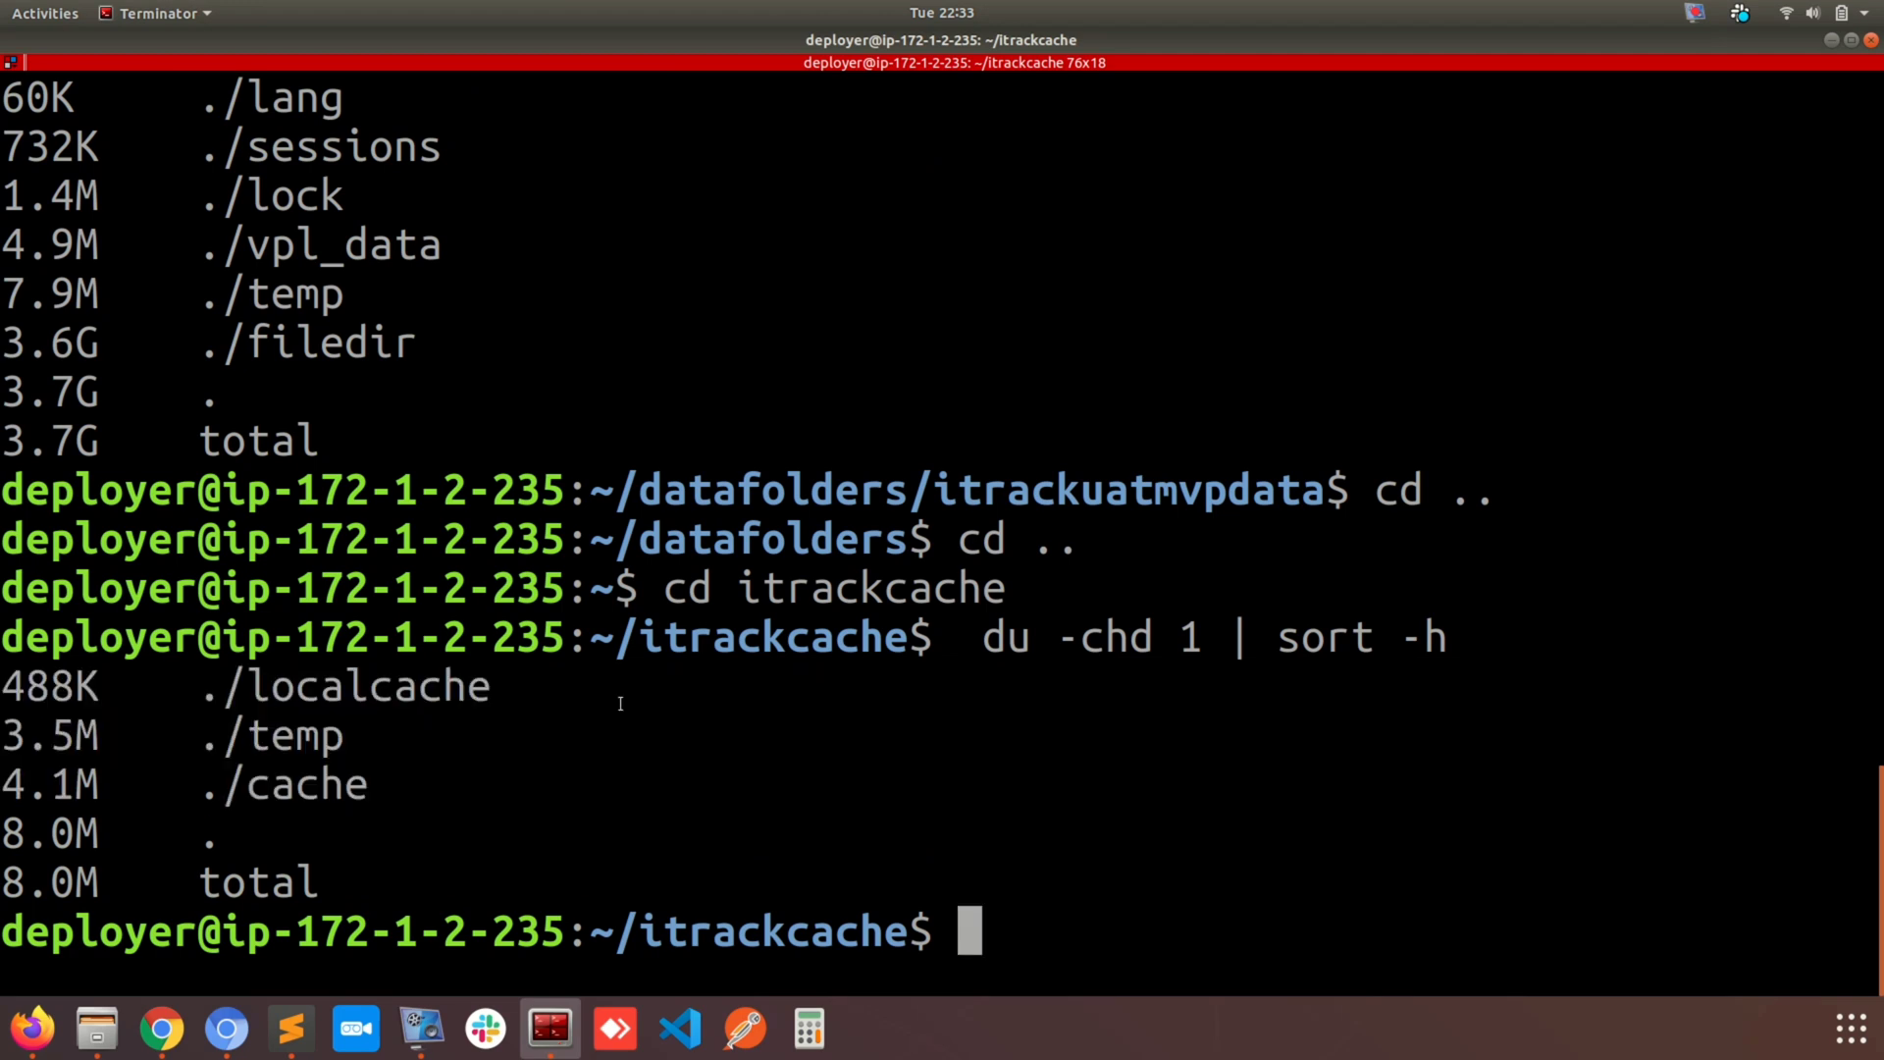